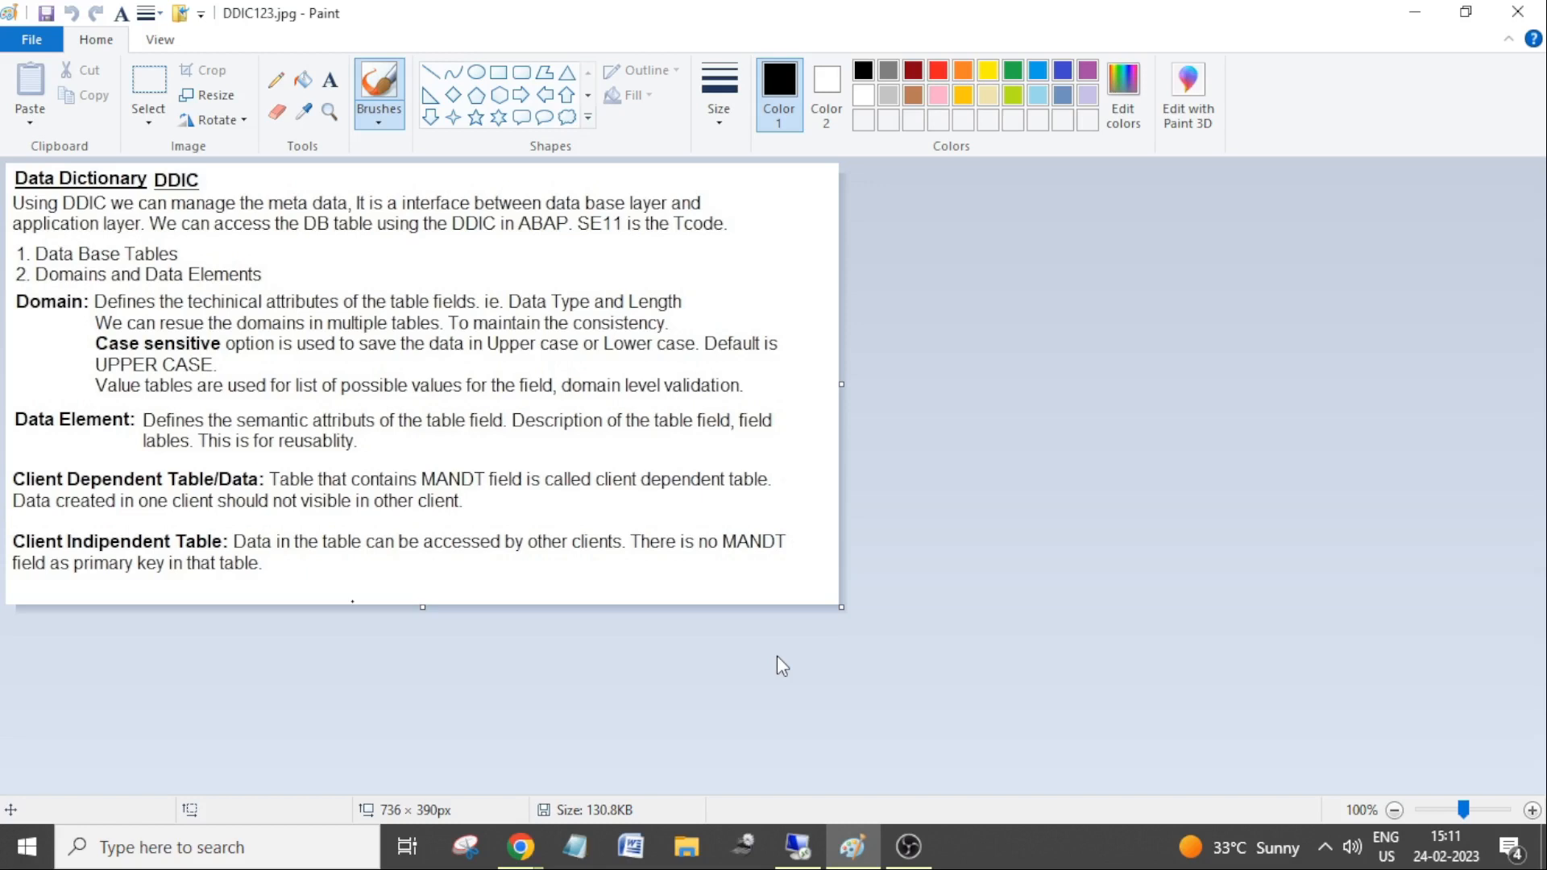
Bring the remote SAP session to full screen and start the ABAP Dictionary (SE11)
mouse_move(524, 842)
click(798, 846)
double_click(431, 25)
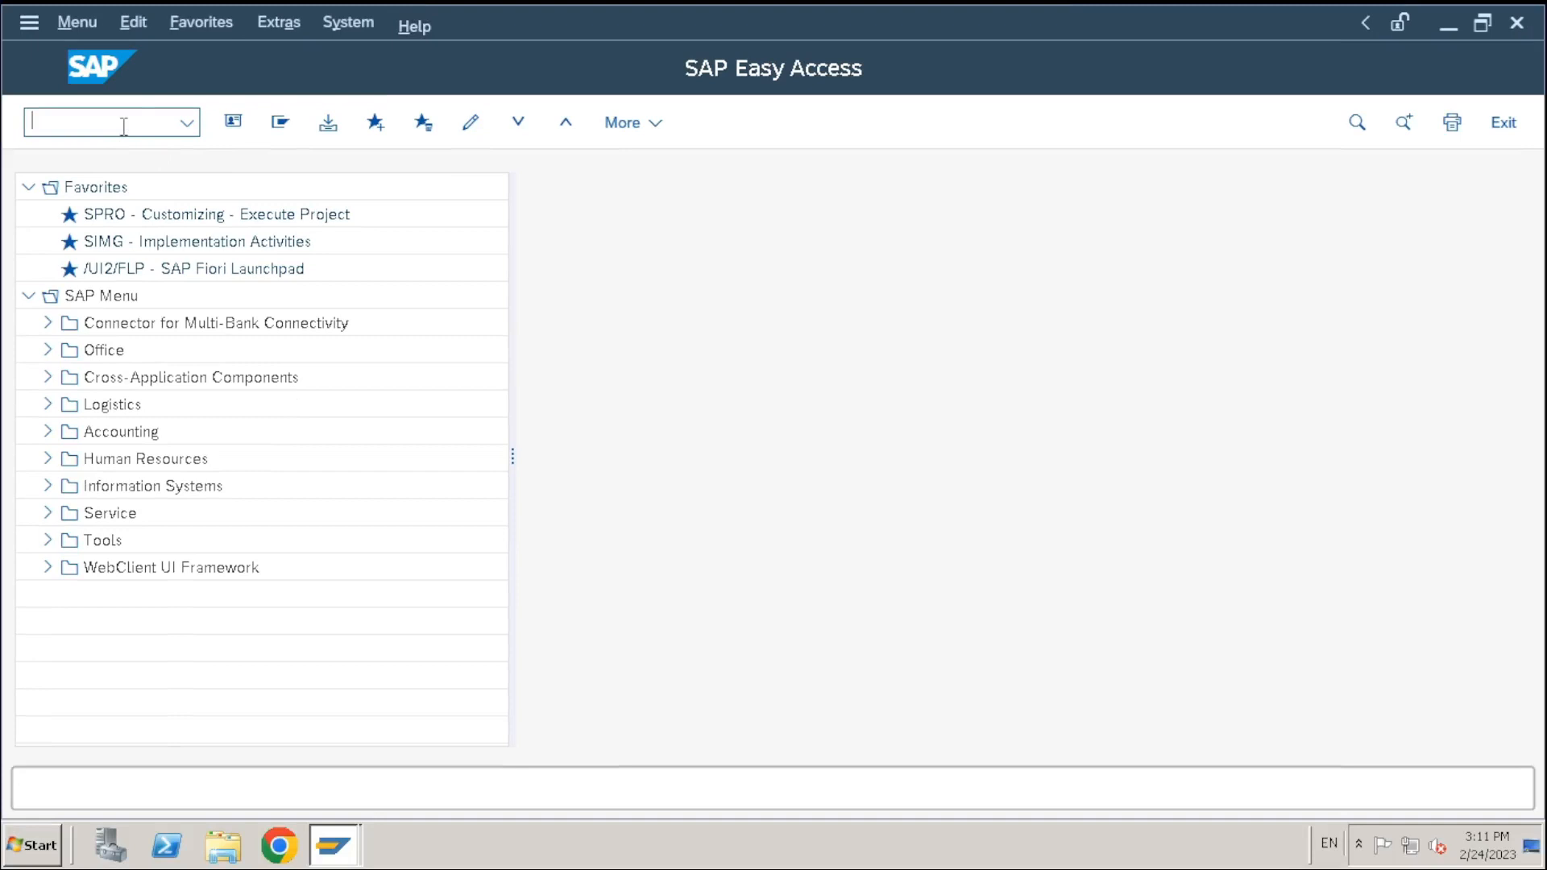
text(se11)
key(Return)
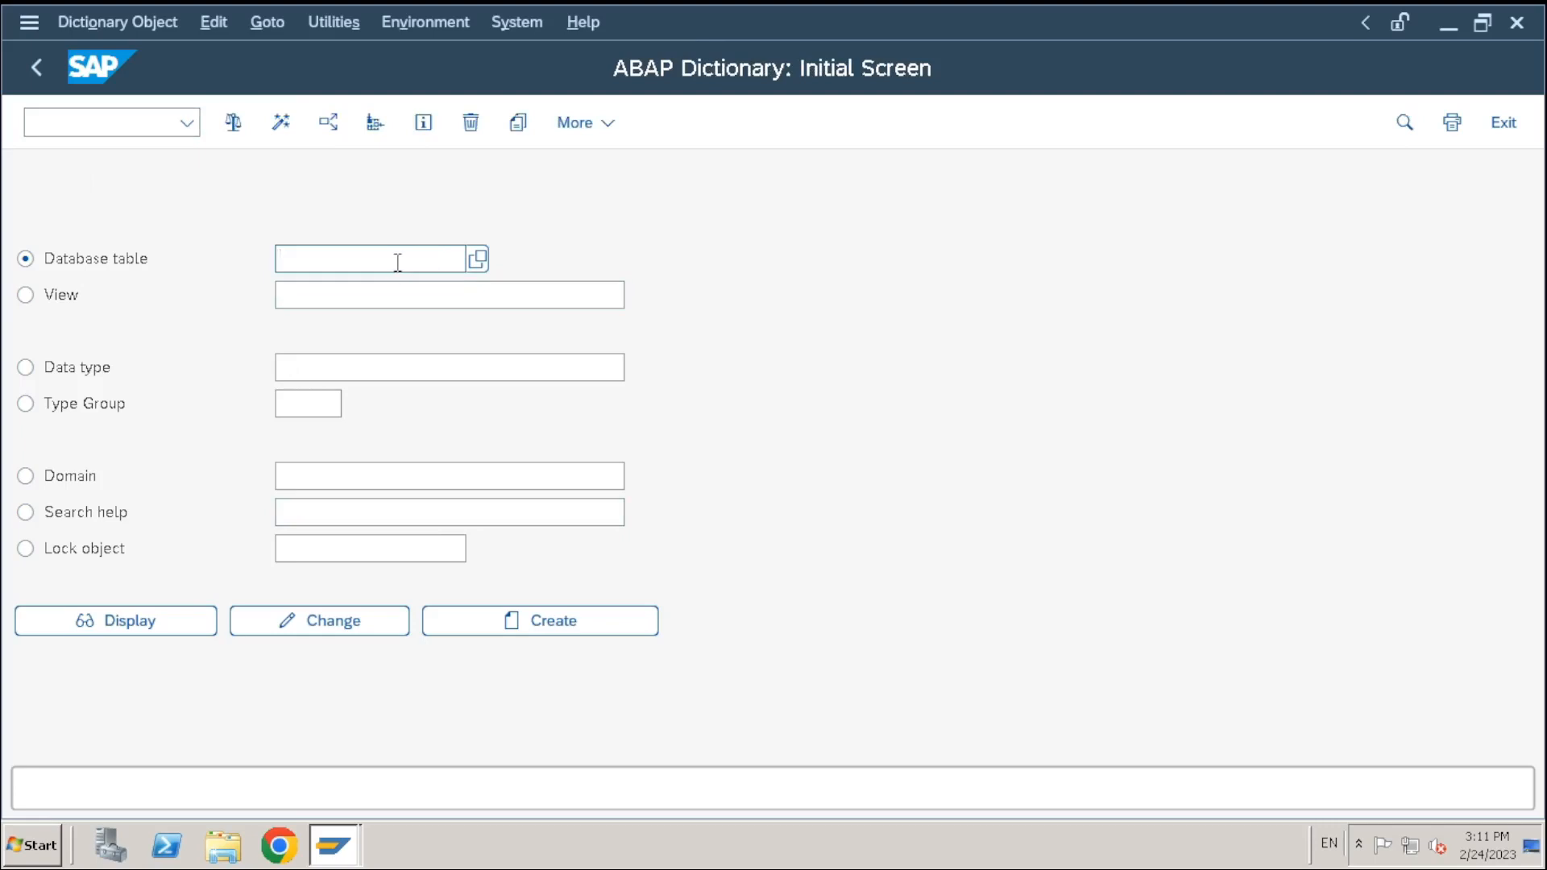
Look up table ZDEMO10_EMPLOYEE, which is reported as not existing
text(zdemo_emplo)
key(BackSpace)
key(BackSpace)
key(BackSpace)
key(BackSpace)
key(BackSpace)
key(BackSpace)
text(10_employee)
key(Return)
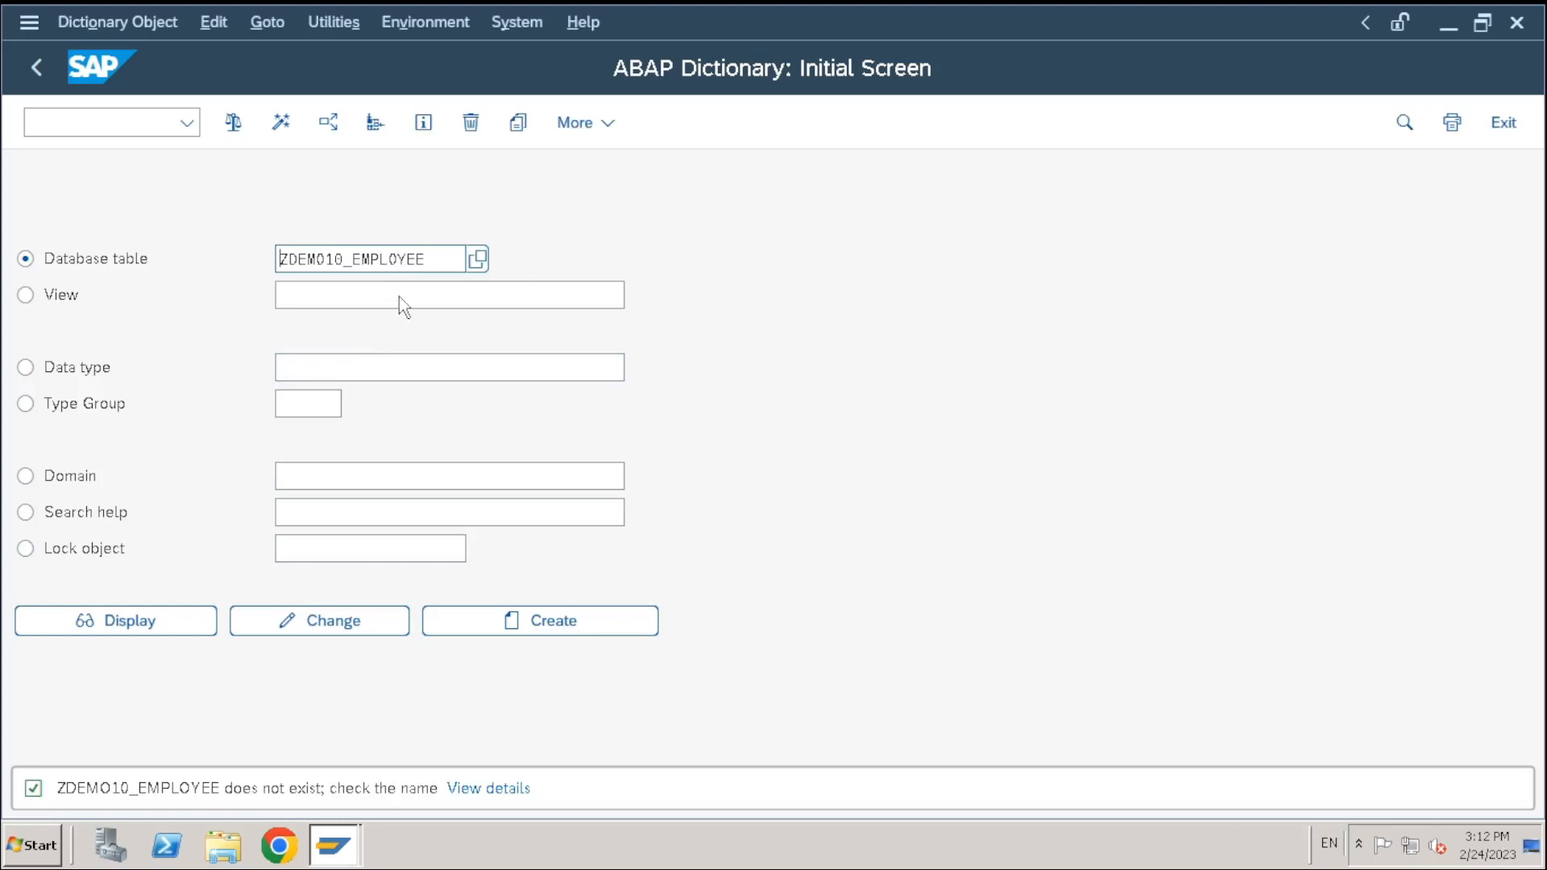
Clear the table name field and bring up the list of open SAP windows
drag(435, 261, 190, 261)
key(BackSpace)
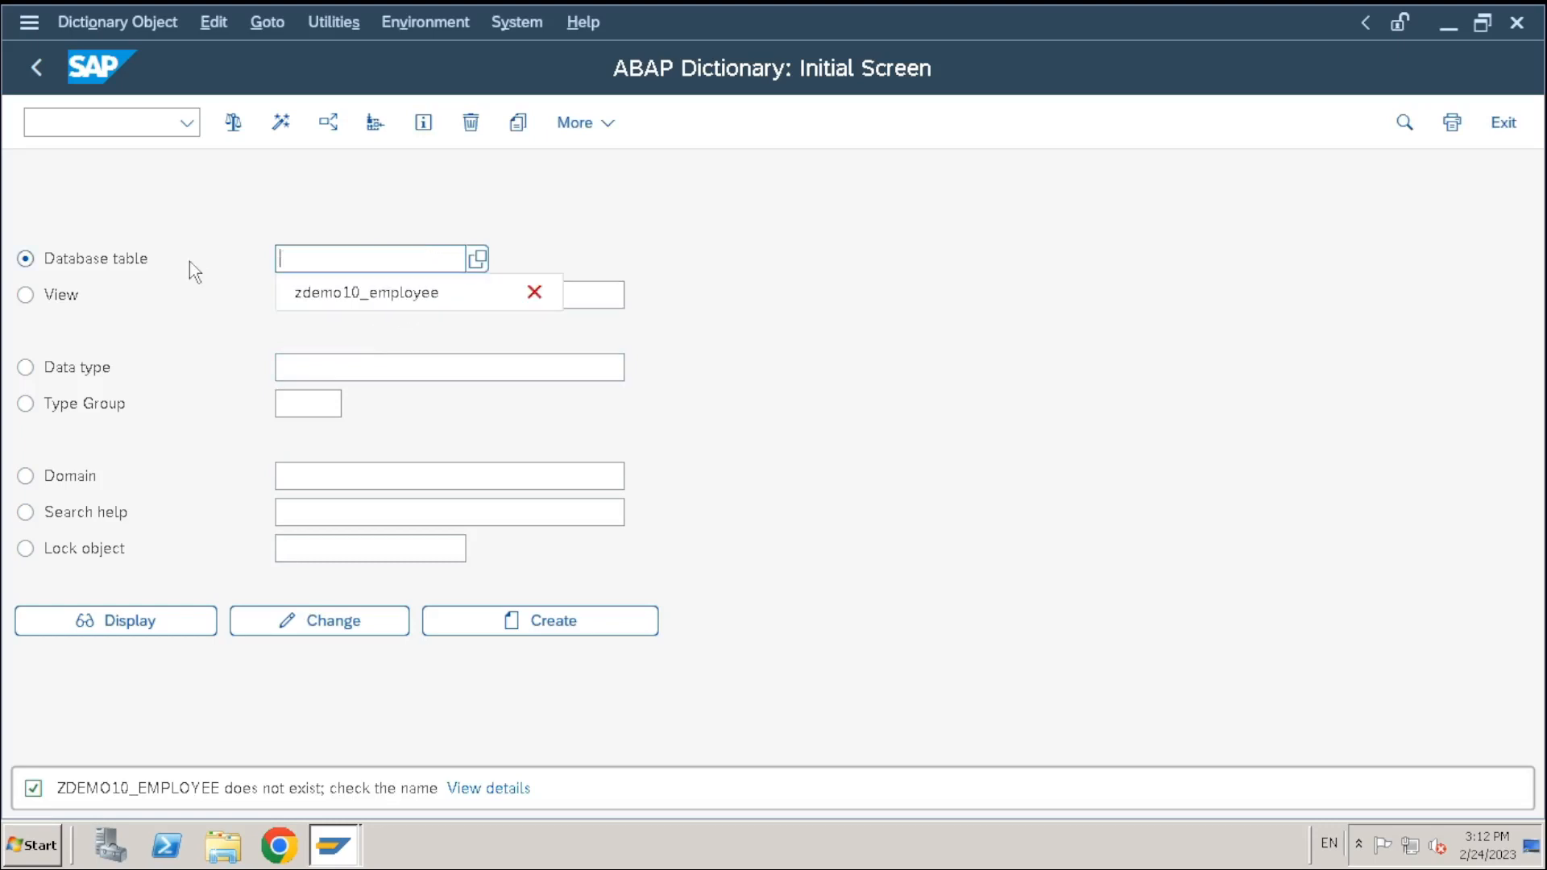
click(335, 845)
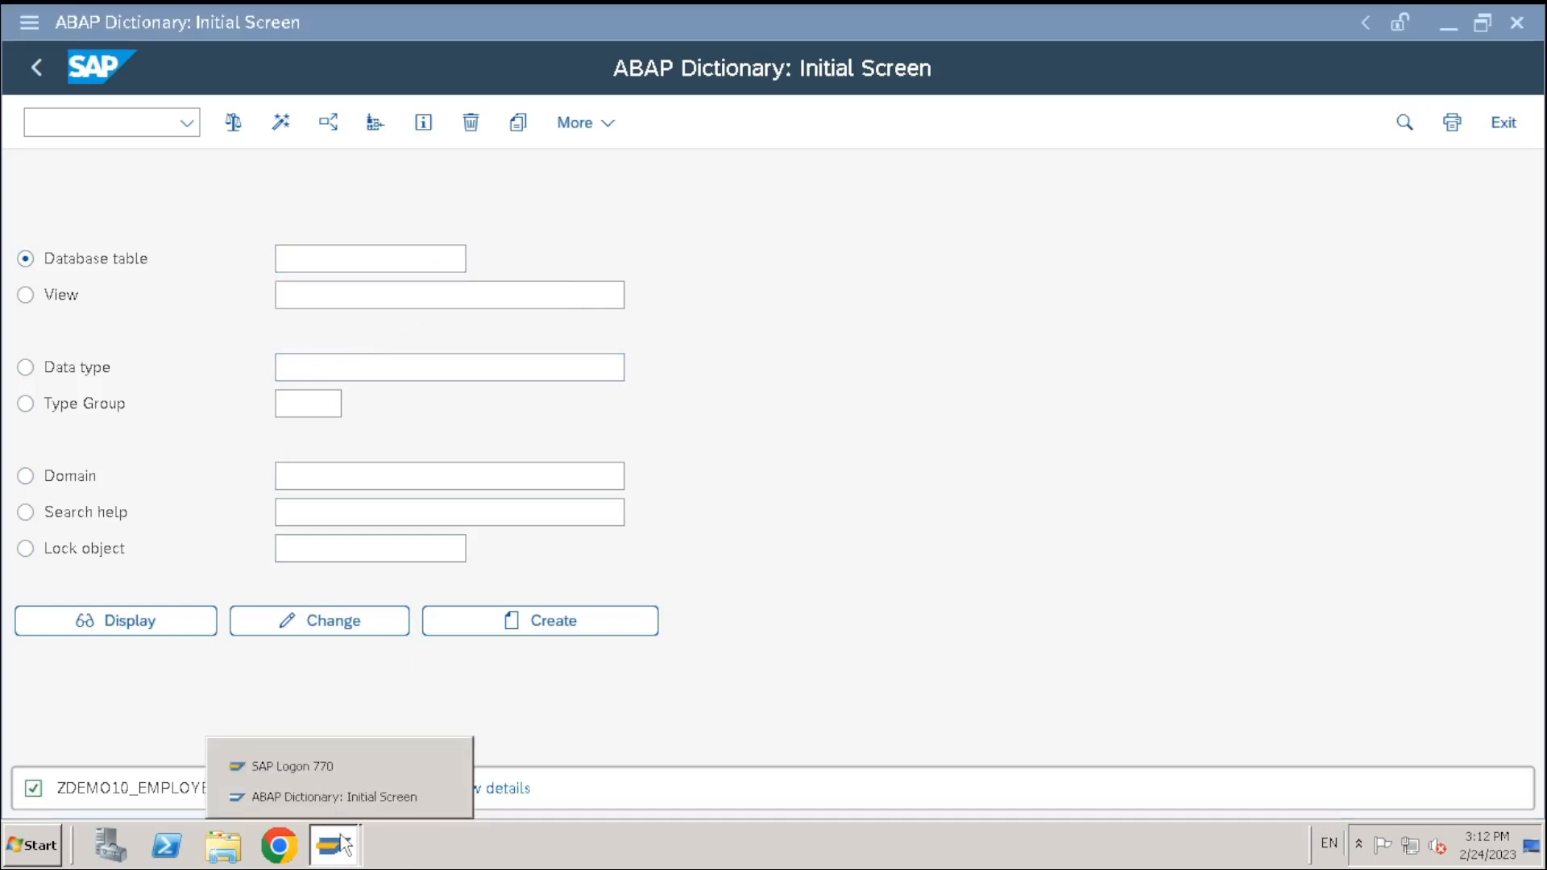
Log on to the S4HANA2020 system from SAP Logon with the user name and password
click(294, 774)
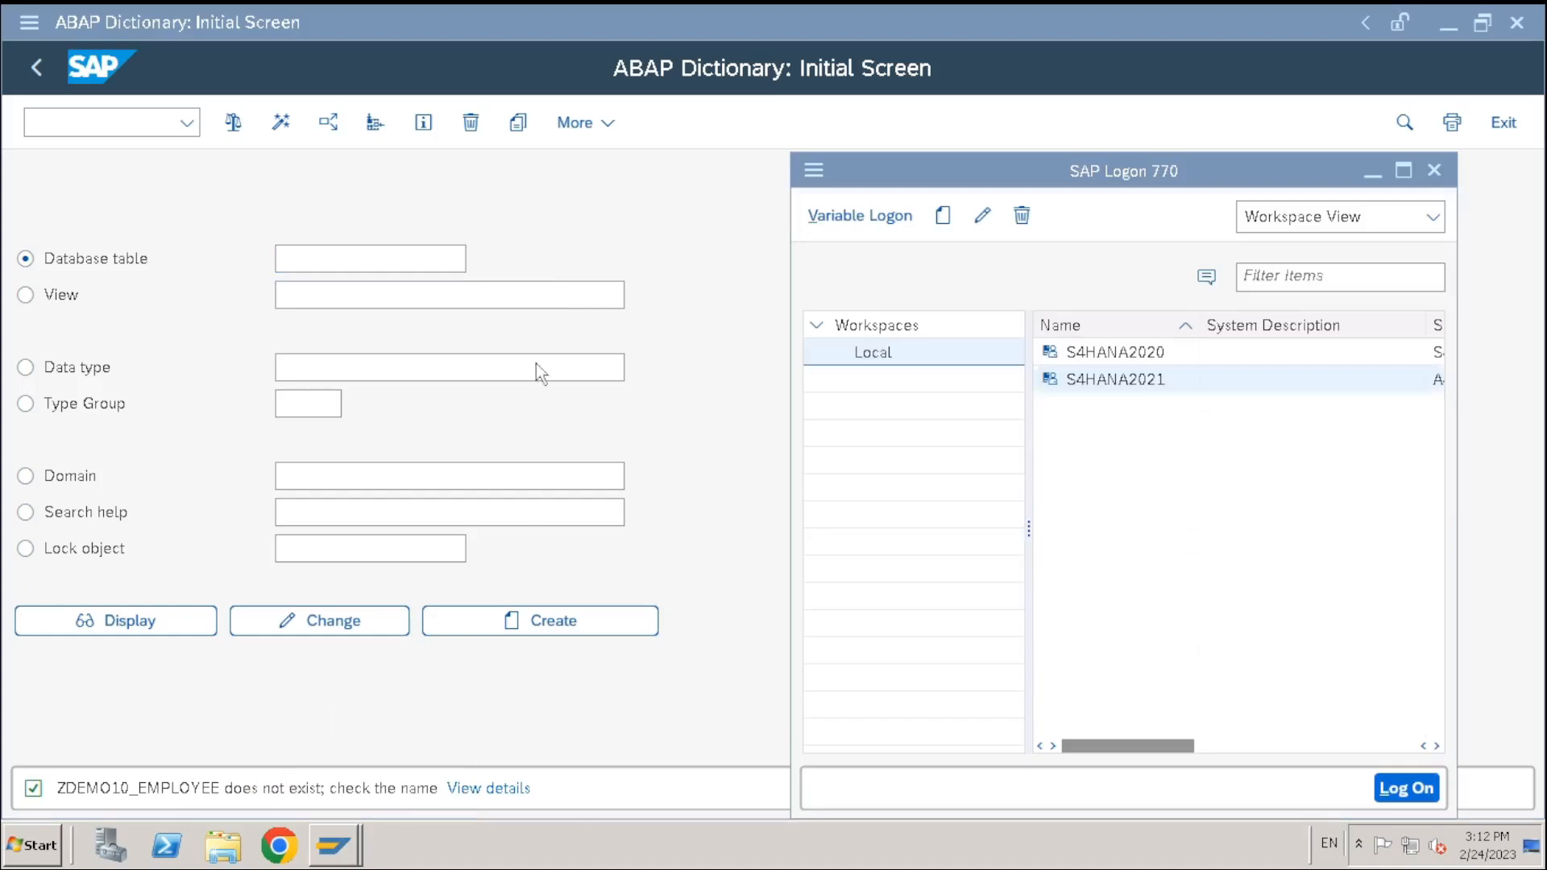
click(1120, 354)
double_click(1121, 355)
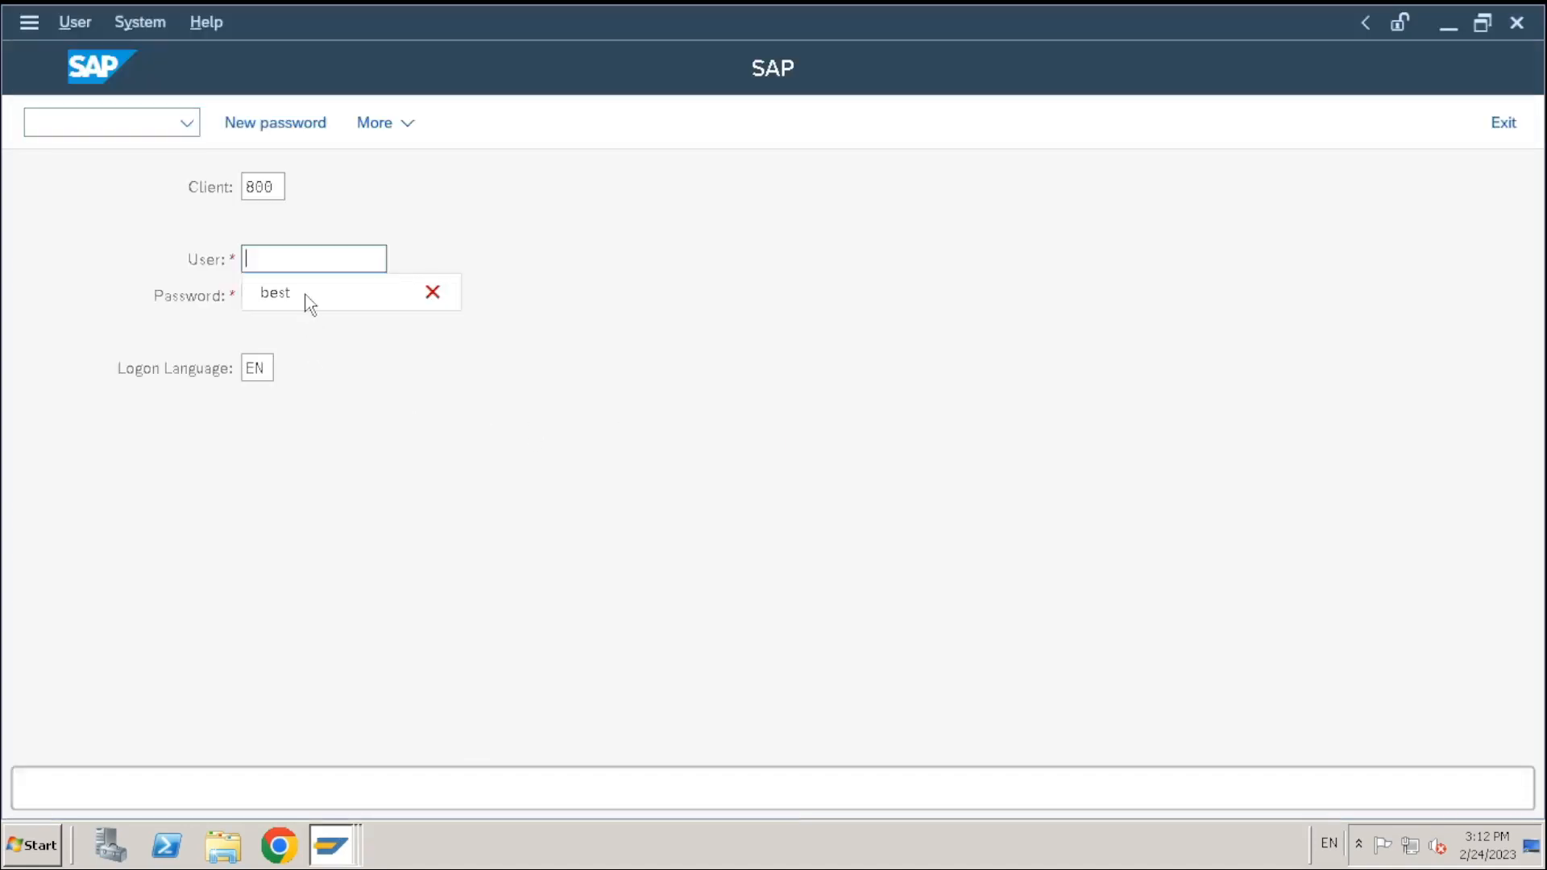
click(306, 298)
text(●●●●●●●●●)
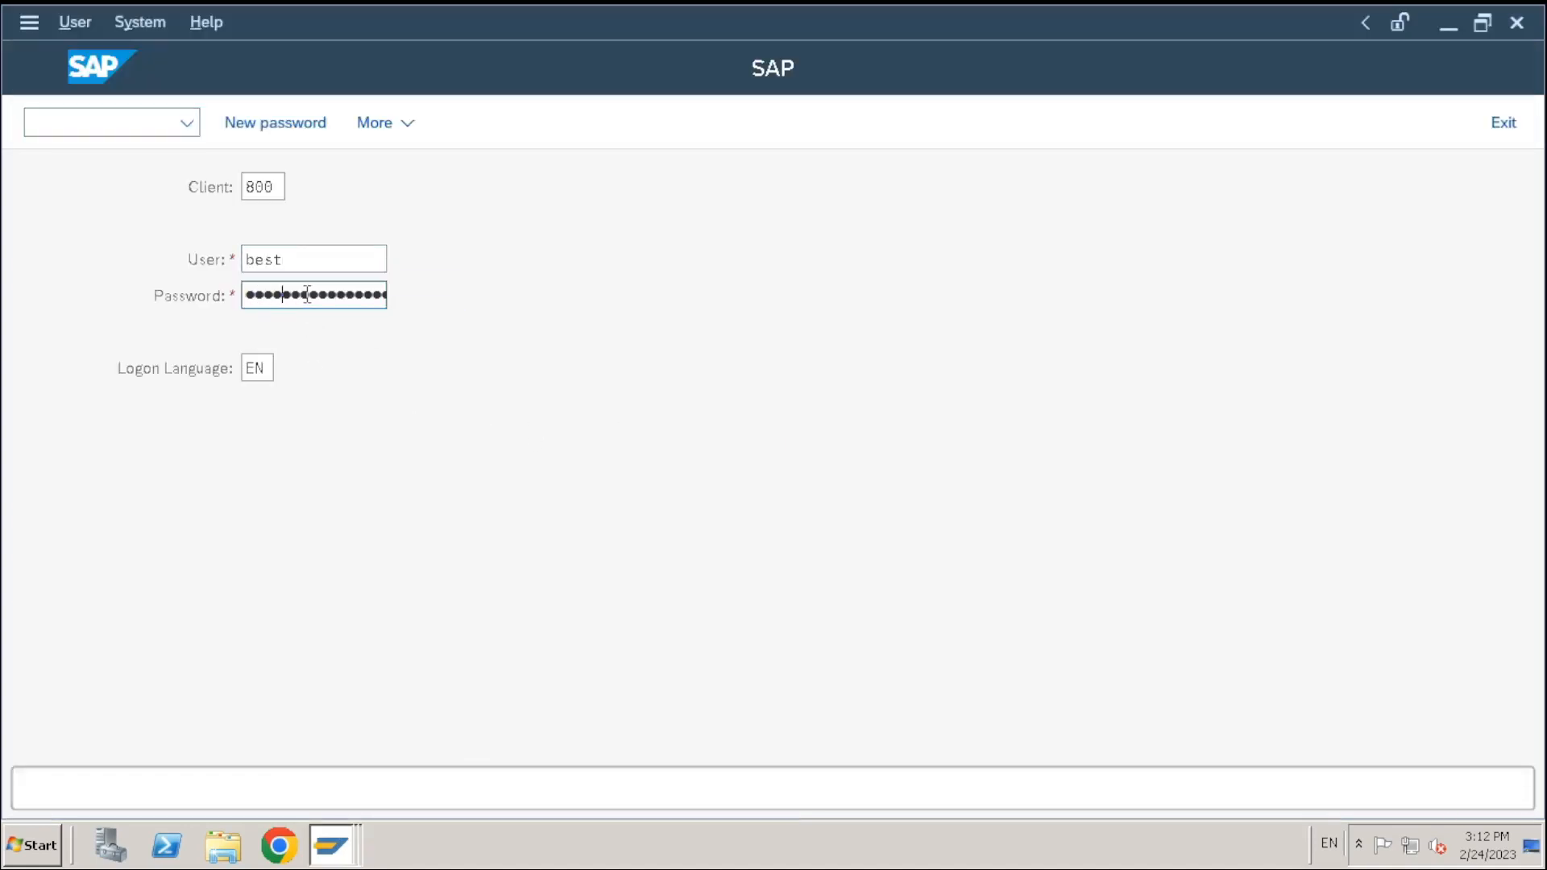
key(Return)
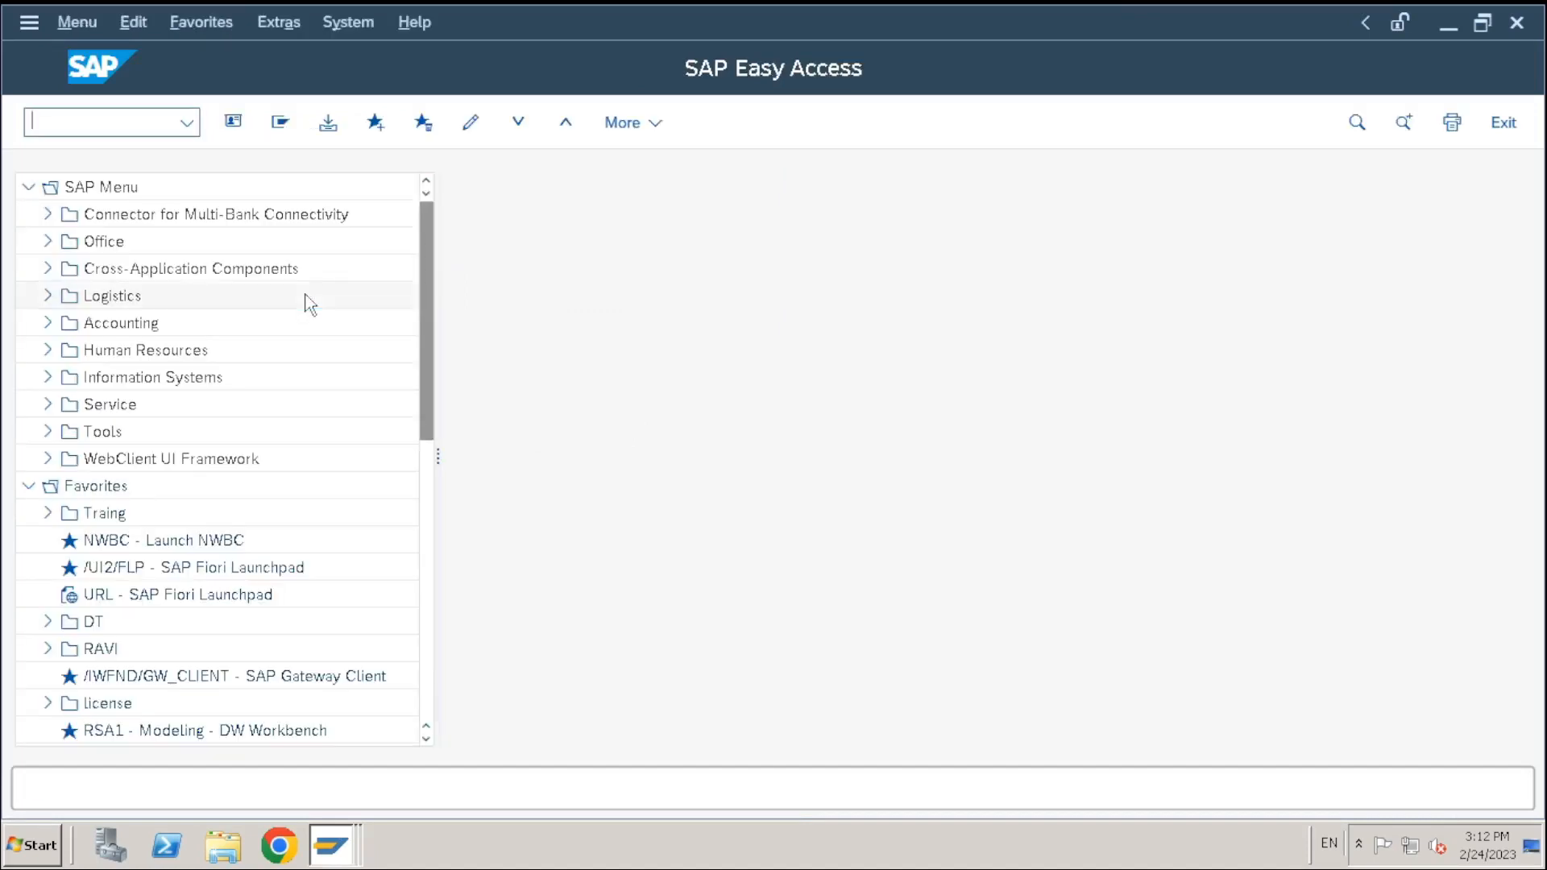
Start SE11 and pick zdemo10_employee from the table name history
text(se11)
key(Return)
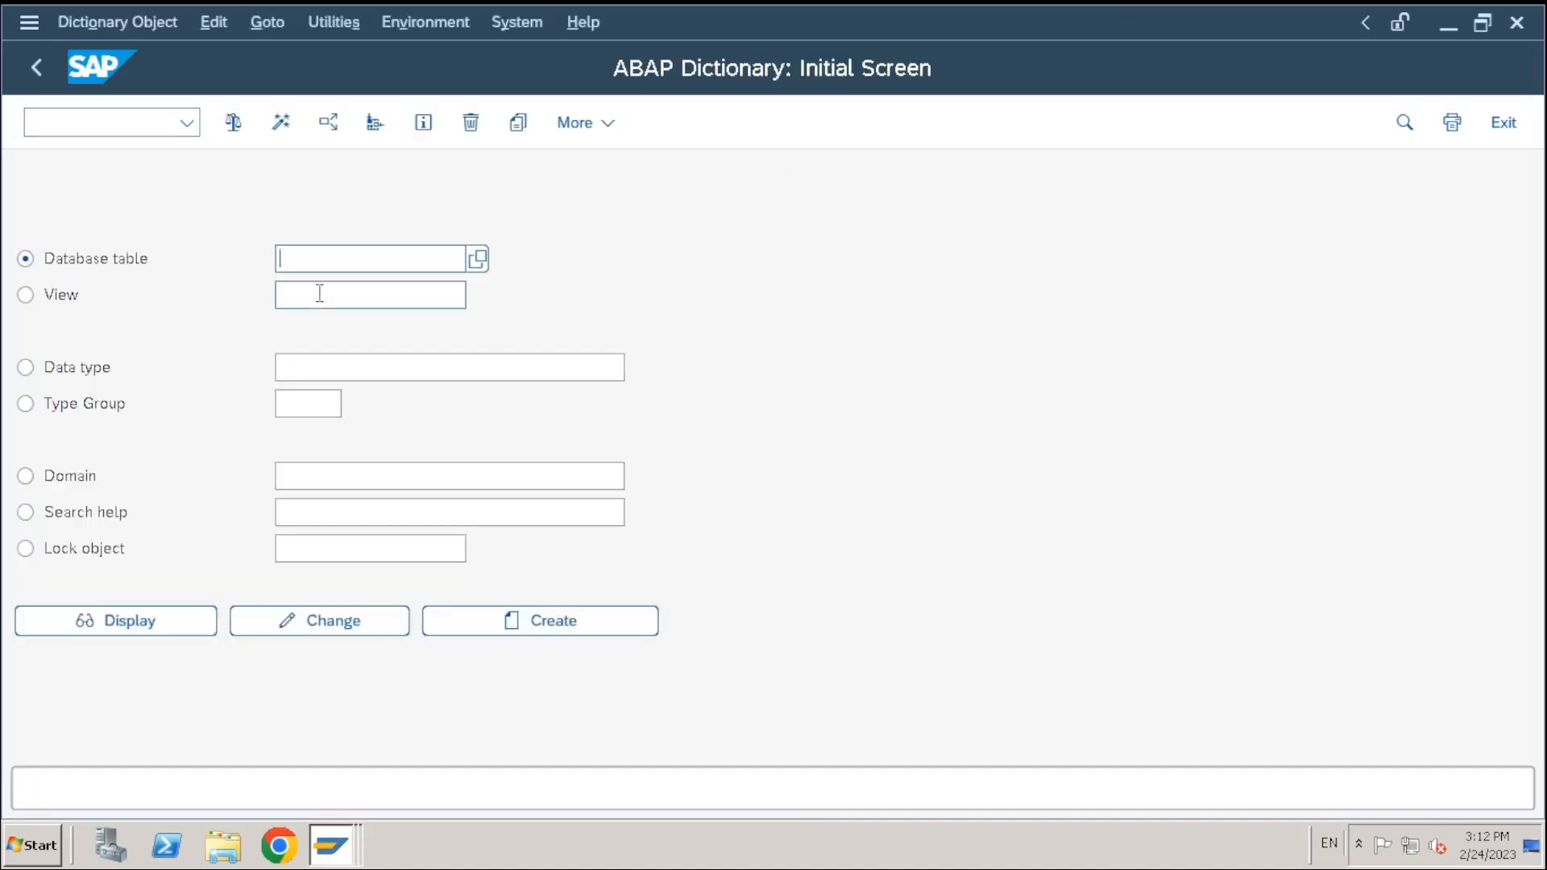
key(BackSpace)
click(345, 294)
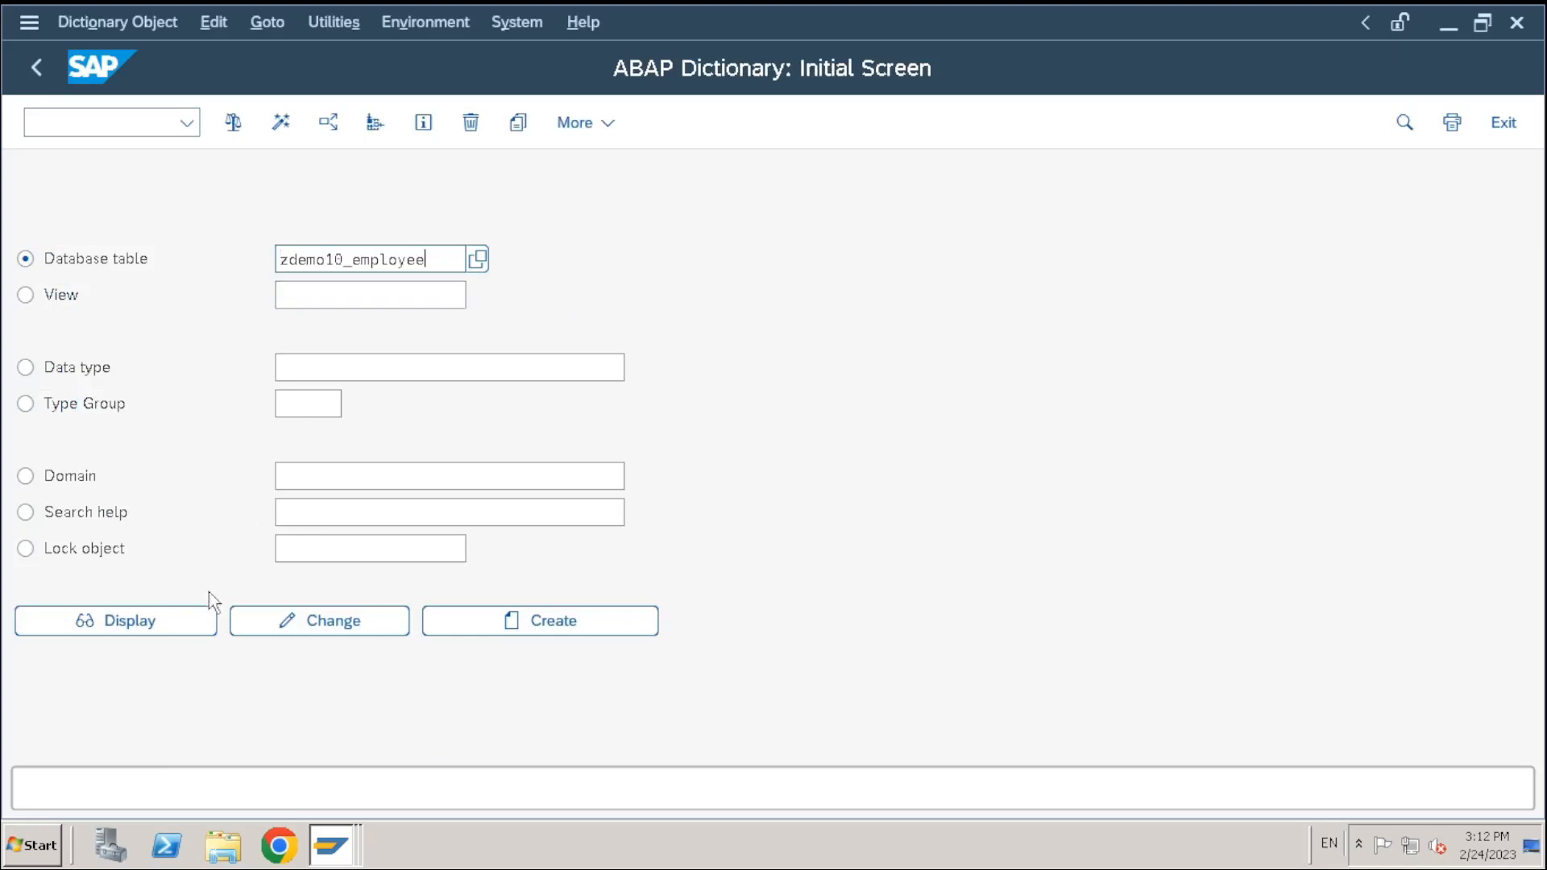
Display ZDEMO10_EMPLOYEE's fields, then exit full screen and bring the Paint DDIC123.jpg notes forward
click(163, 618)
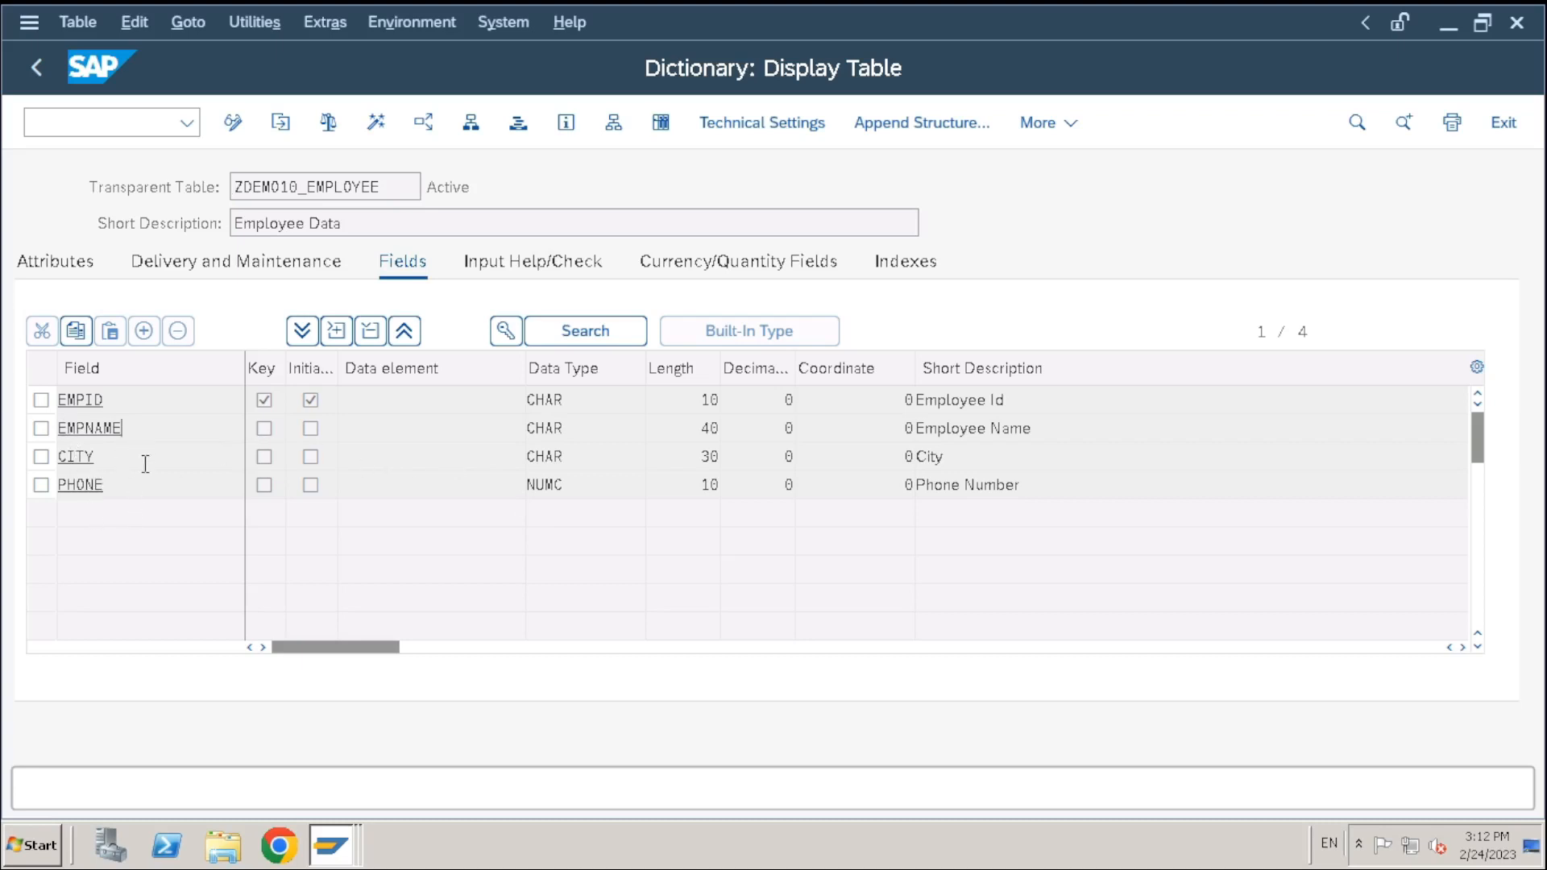
click(290, 373)
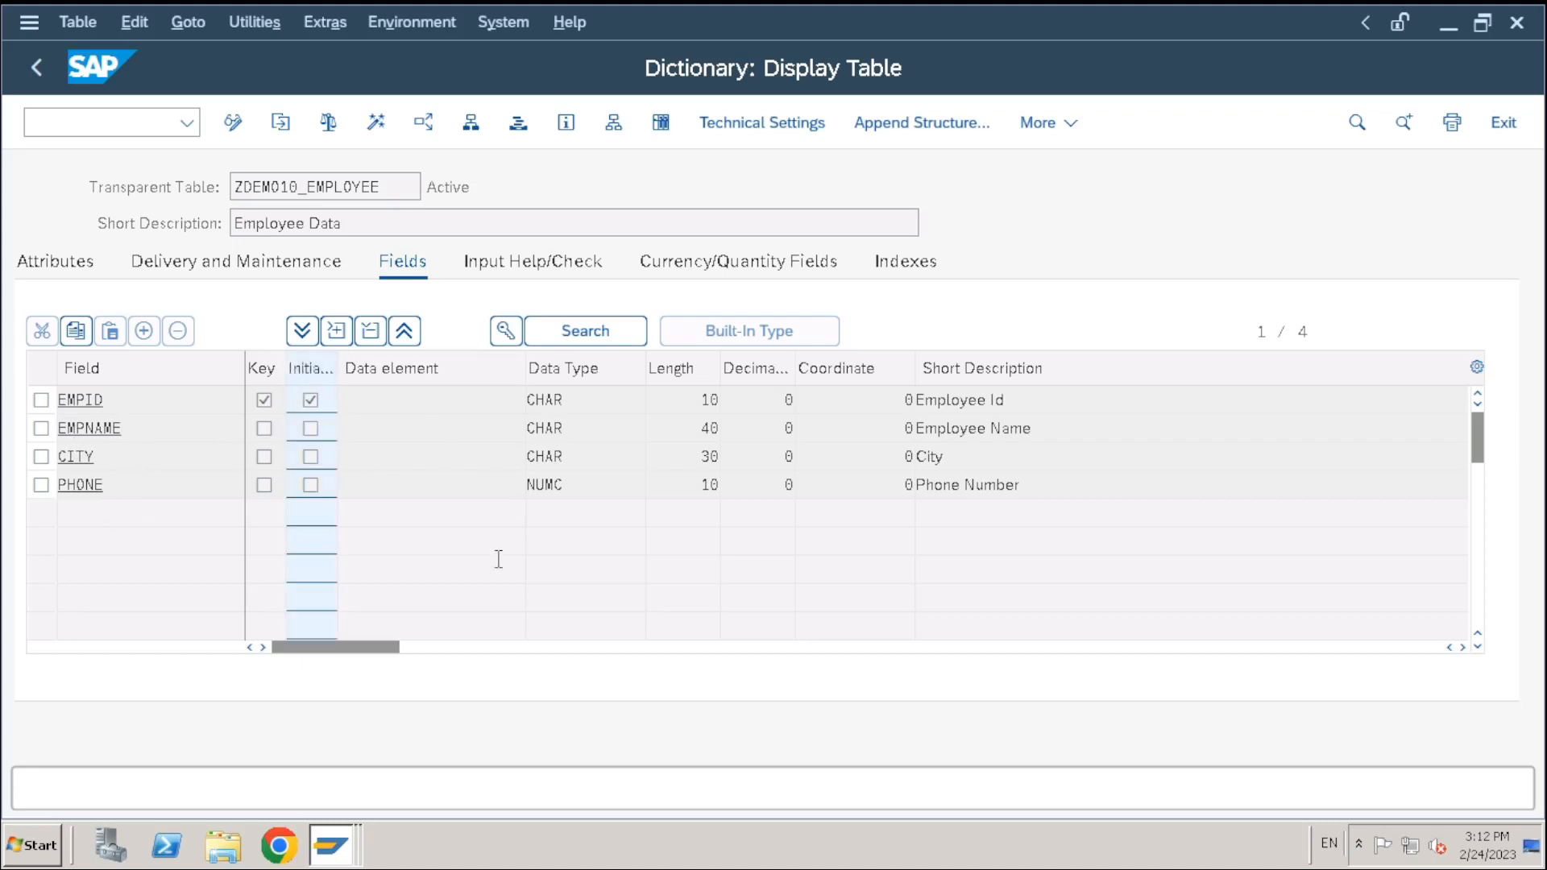
mouse_move(964, 16)
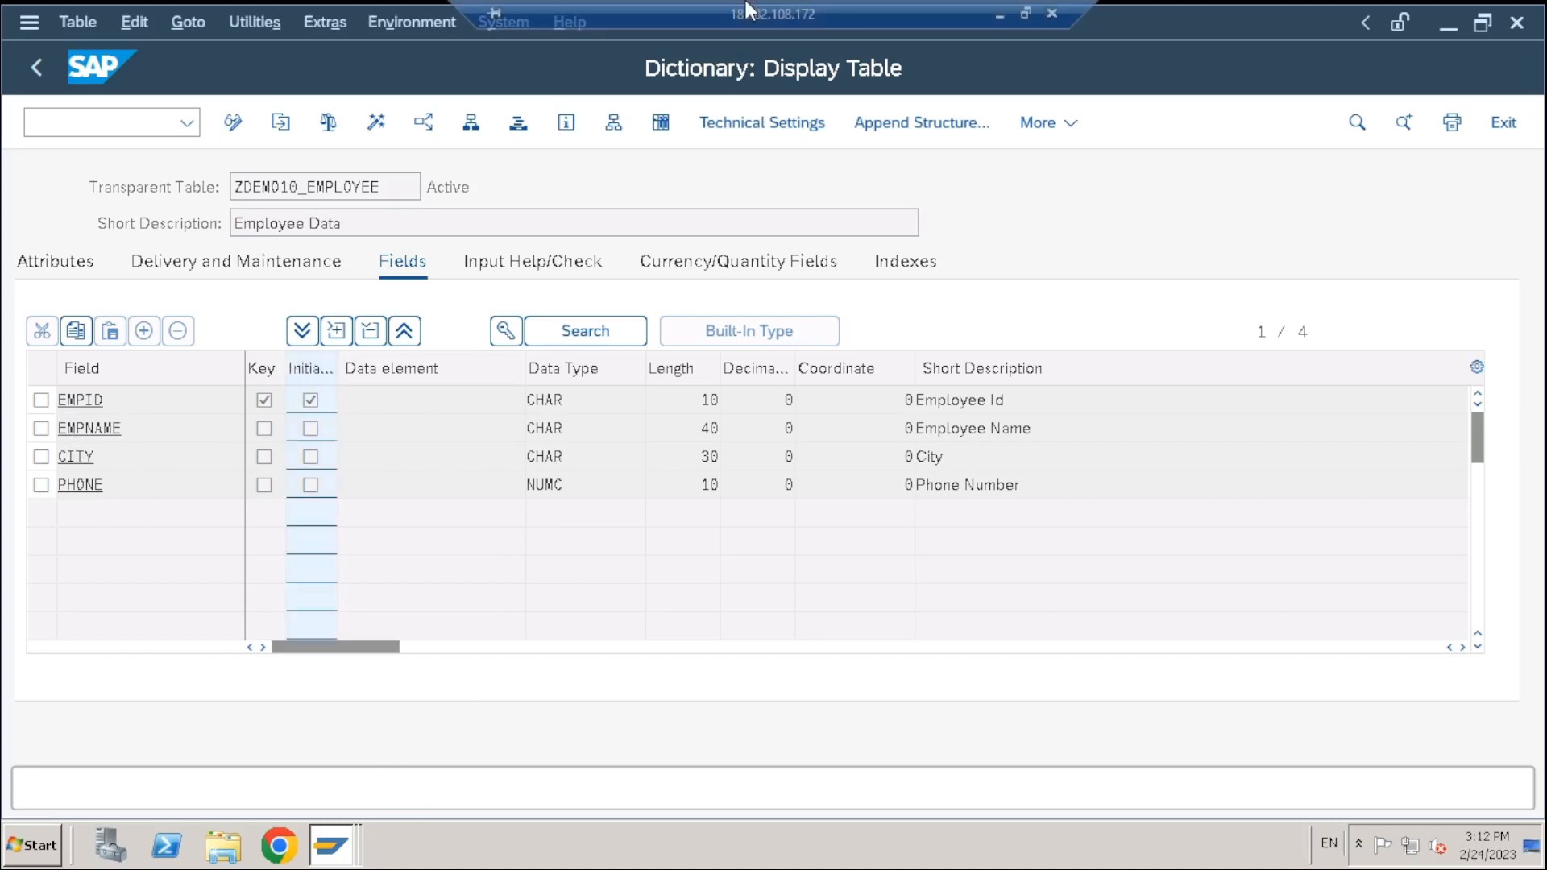
click(1028, 16)
click(853, 846)
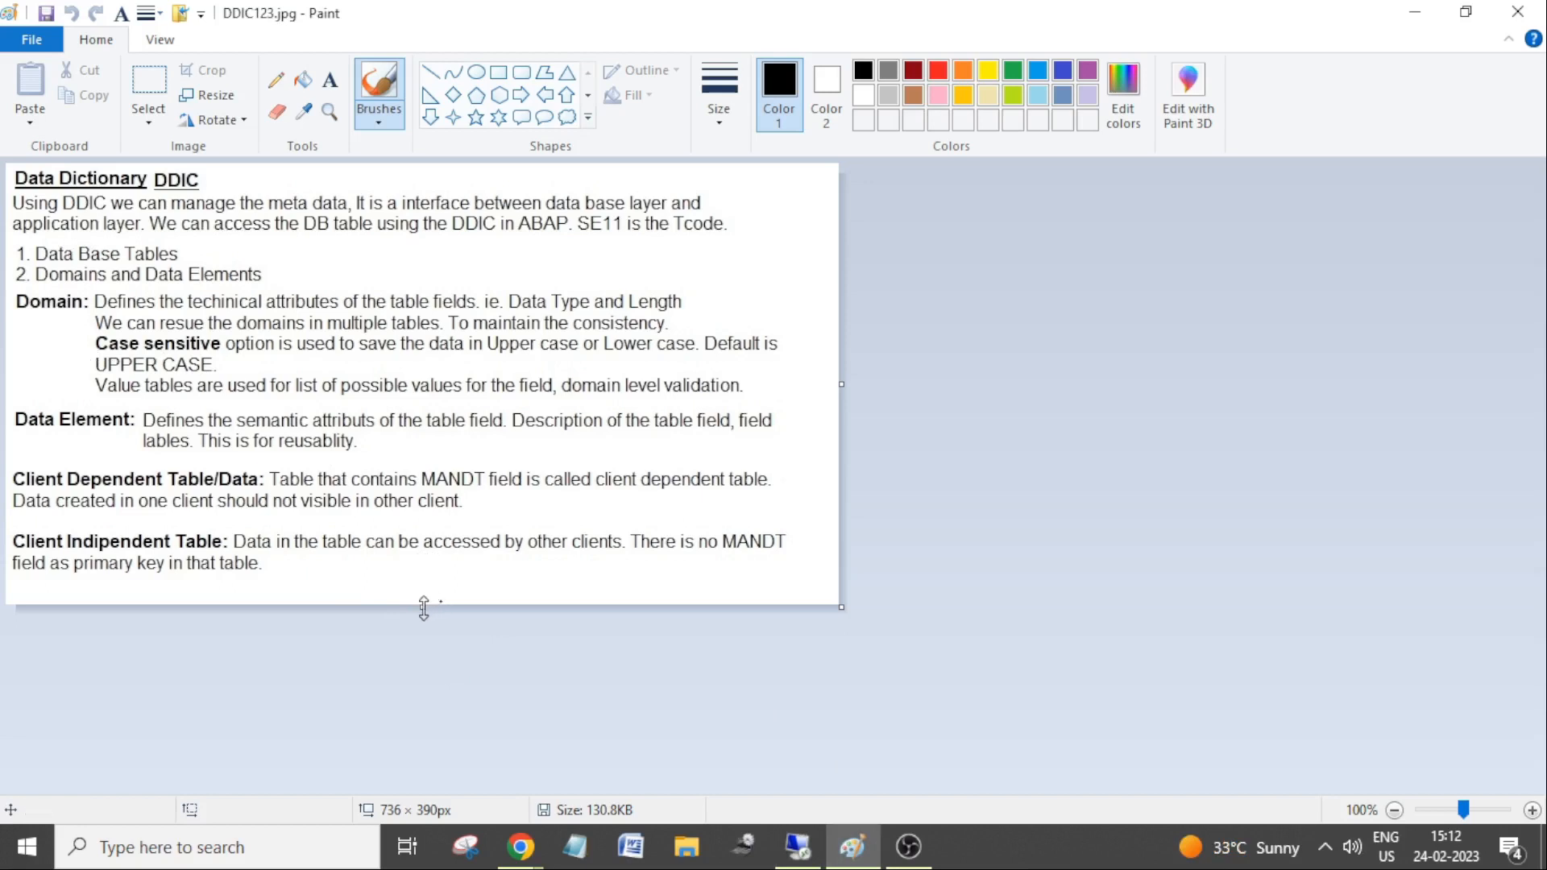
Extend the Paint canvas and add a note: at least one primary key required, maximum 16
drag(423, 609, 425, 643)
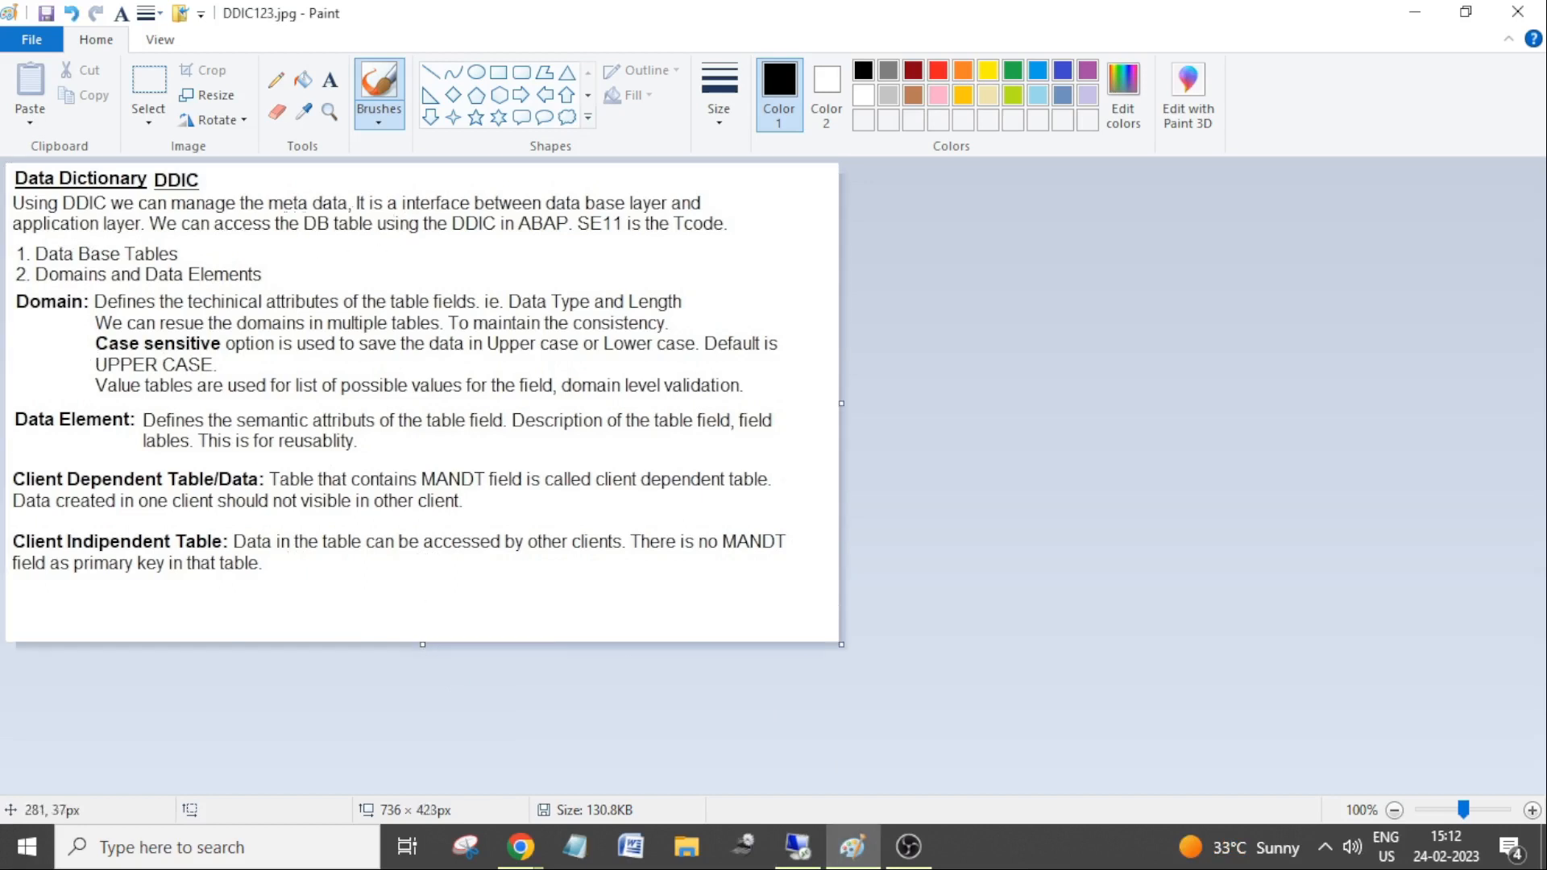
click(330, 80)
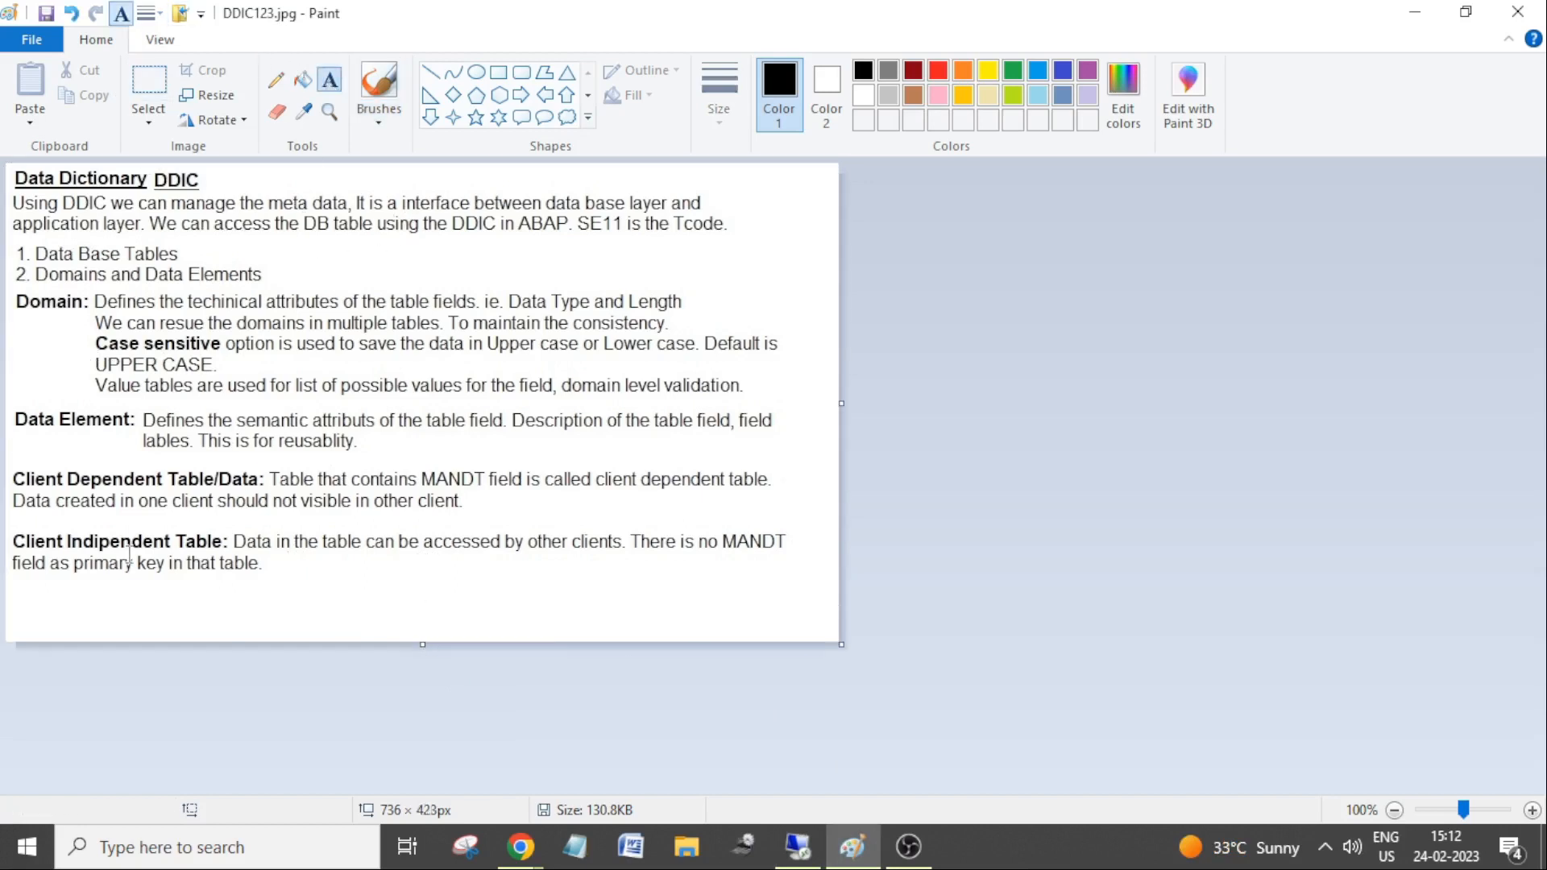
click(15, 598)
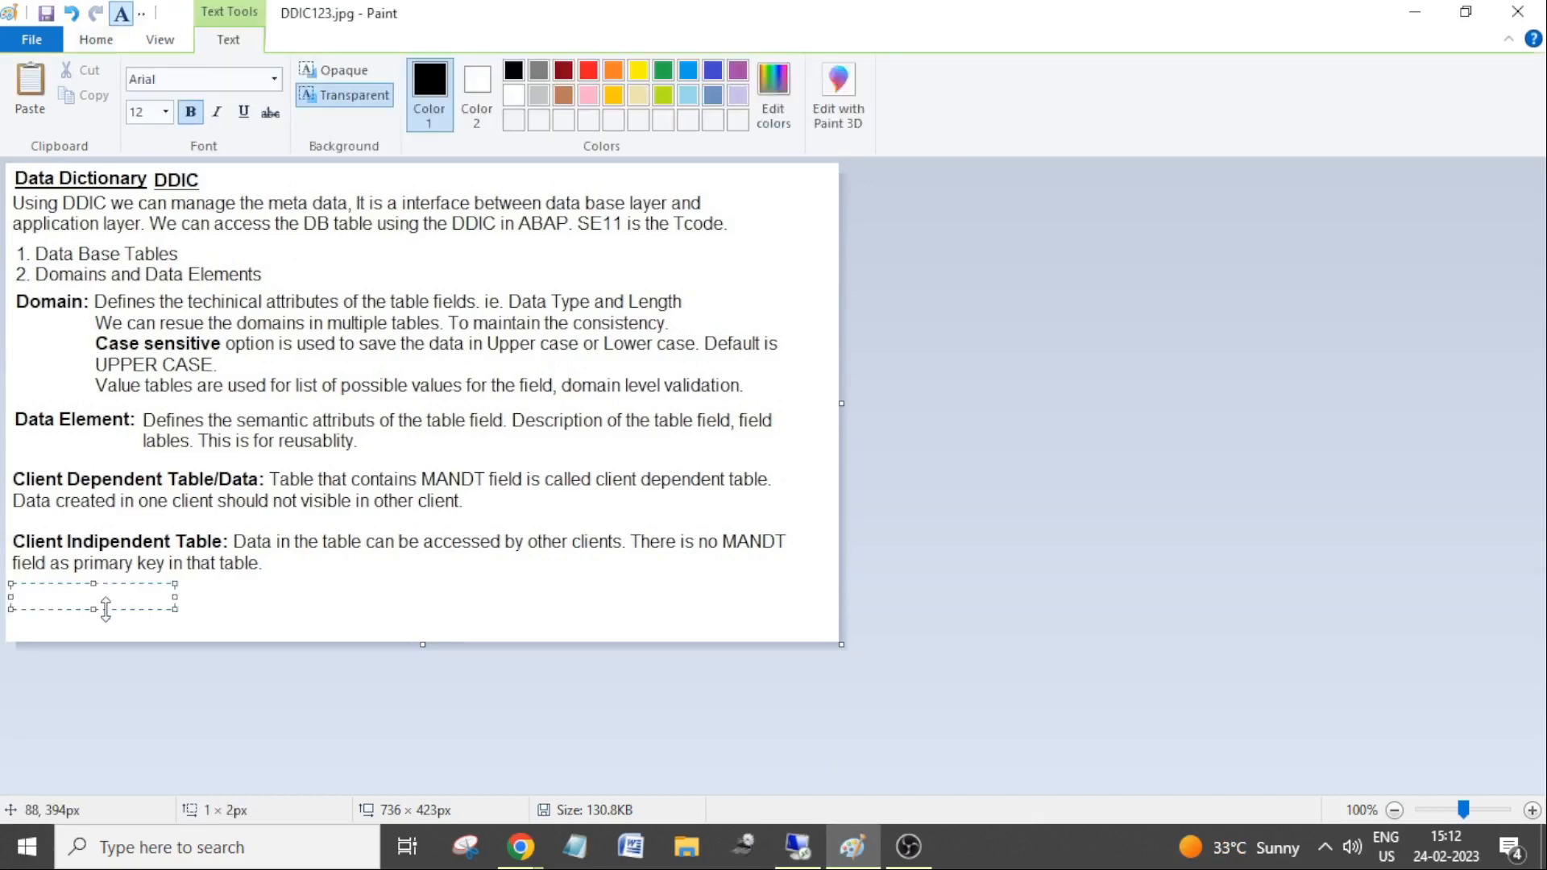
drag(175, 609, 796, 617)
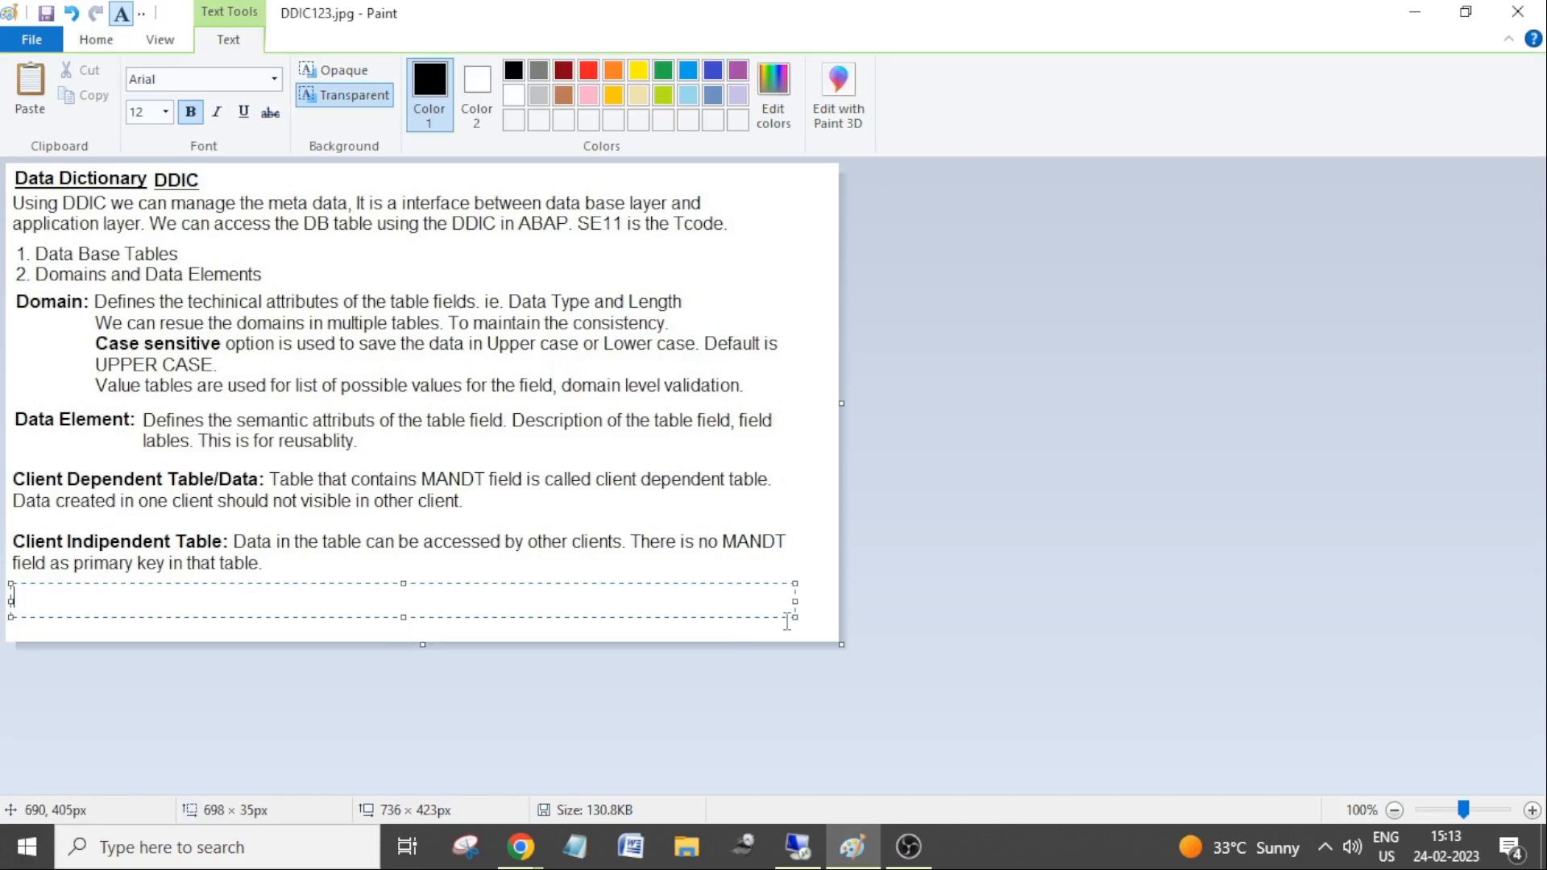
text(At lest one primary ke)
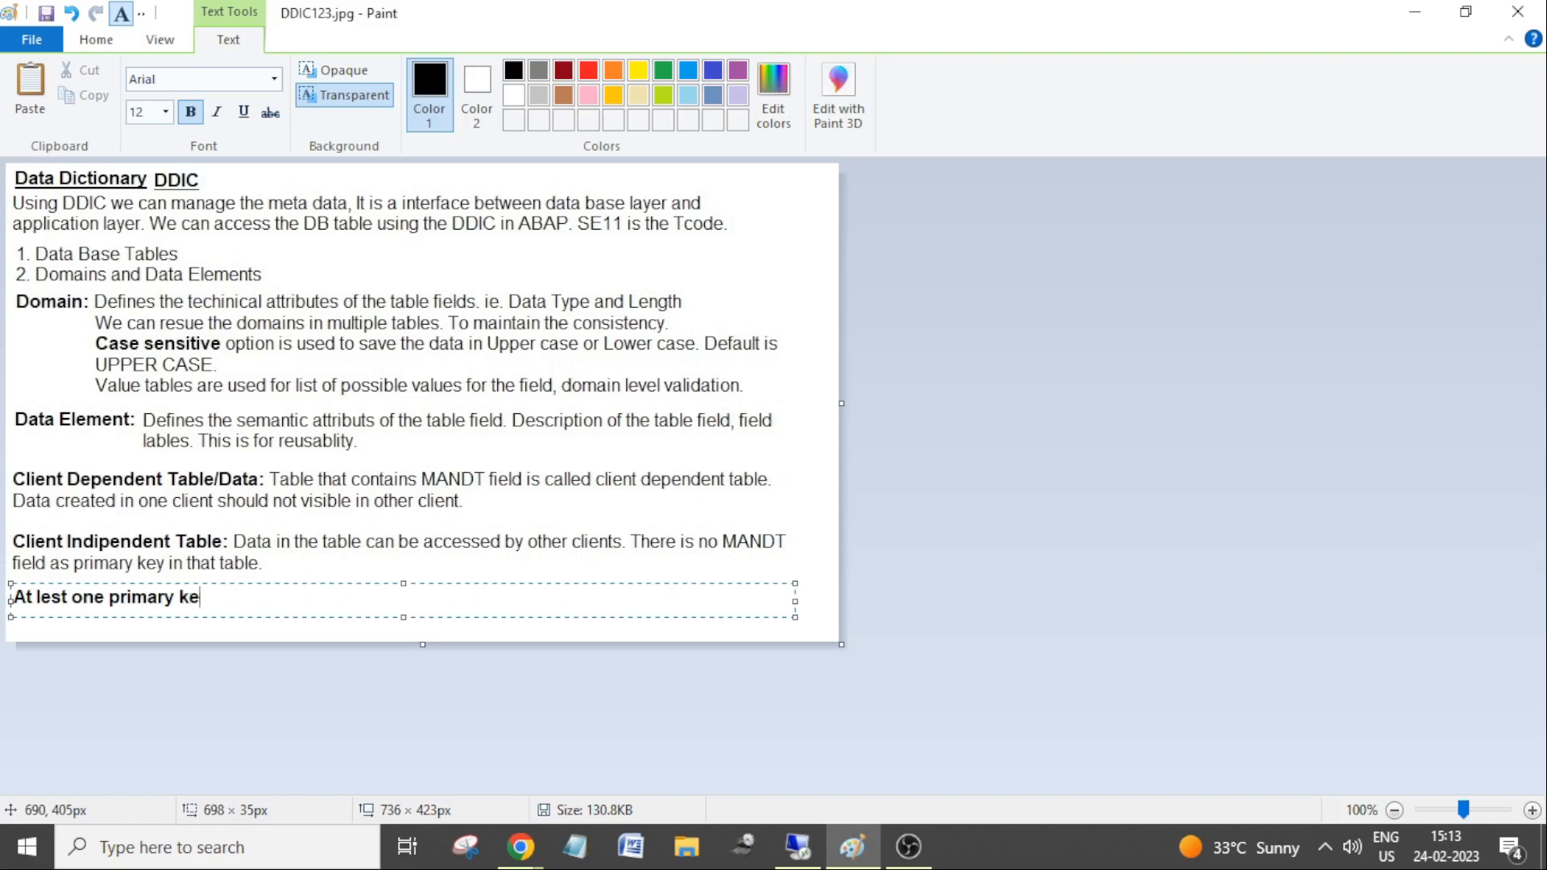
text(y is requred for the tab)
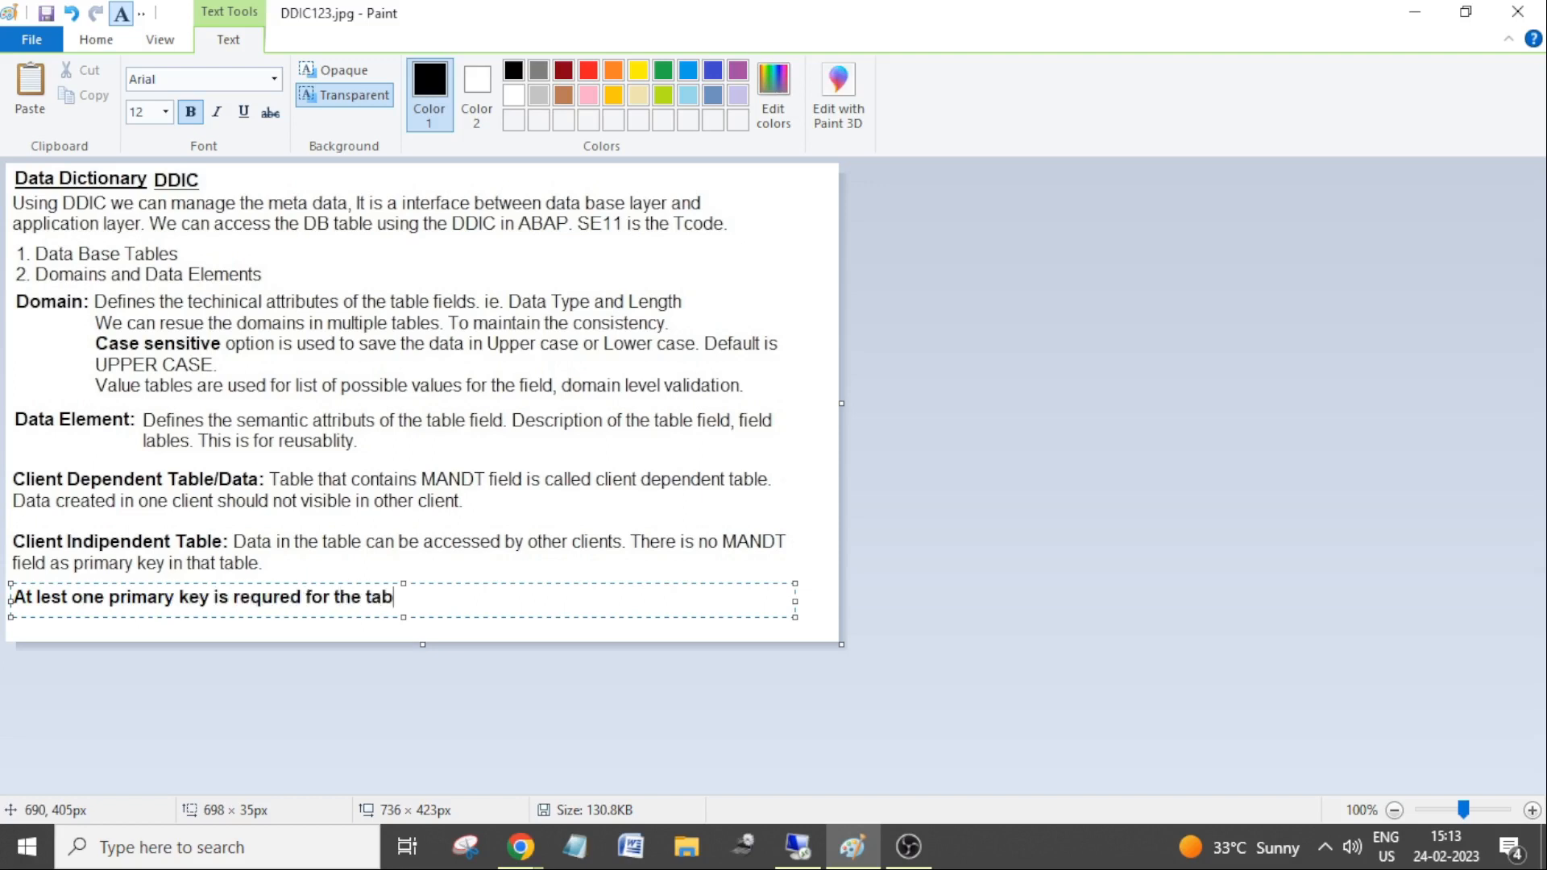
text(les. Maximum li)
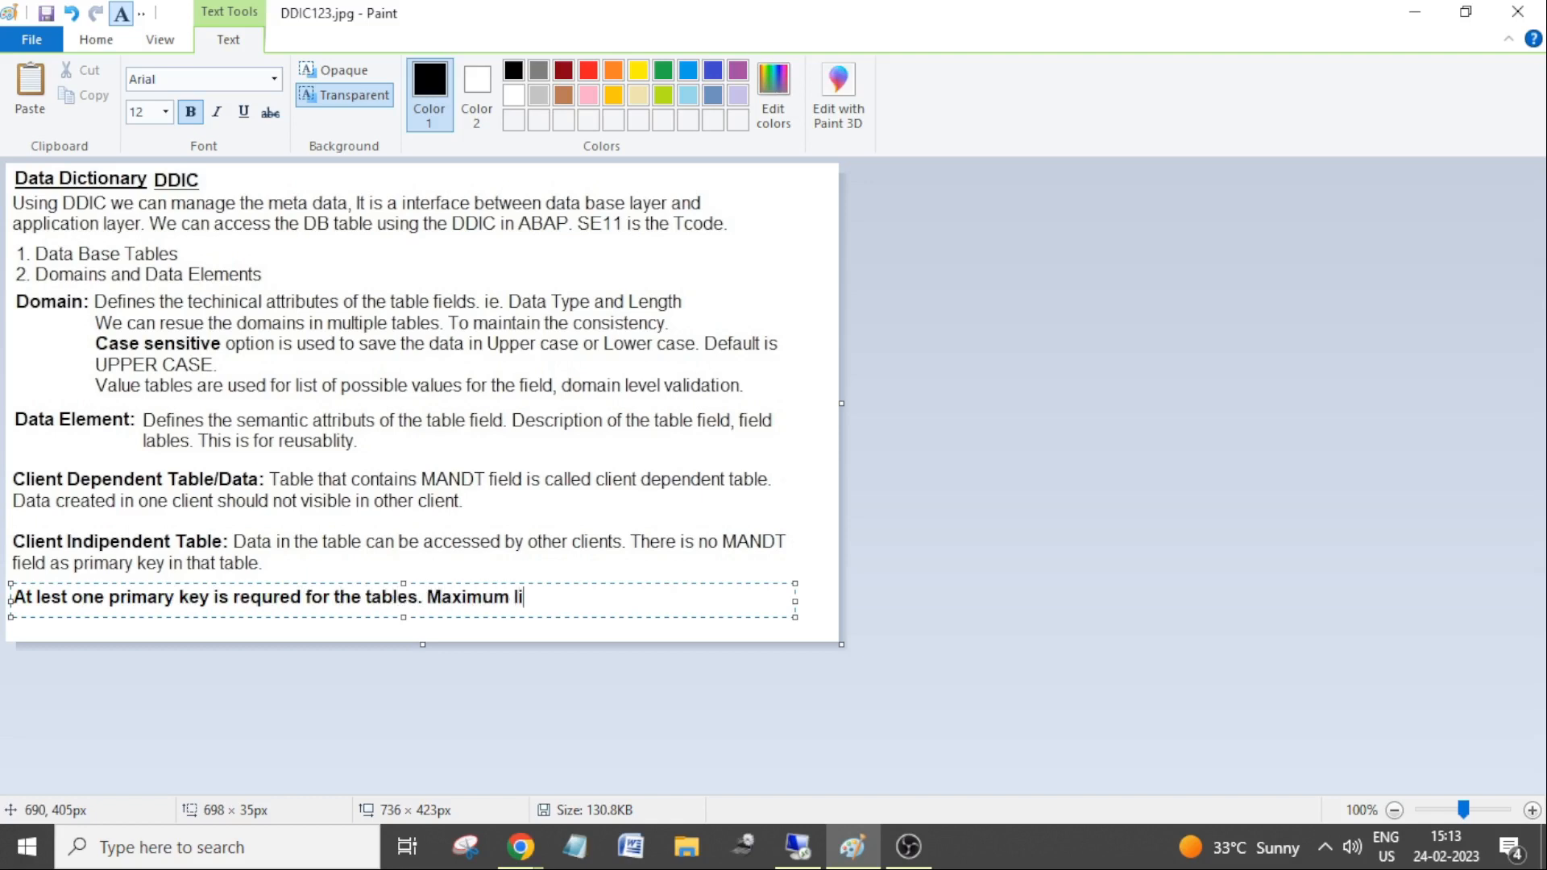
text(mt for the primary ke)
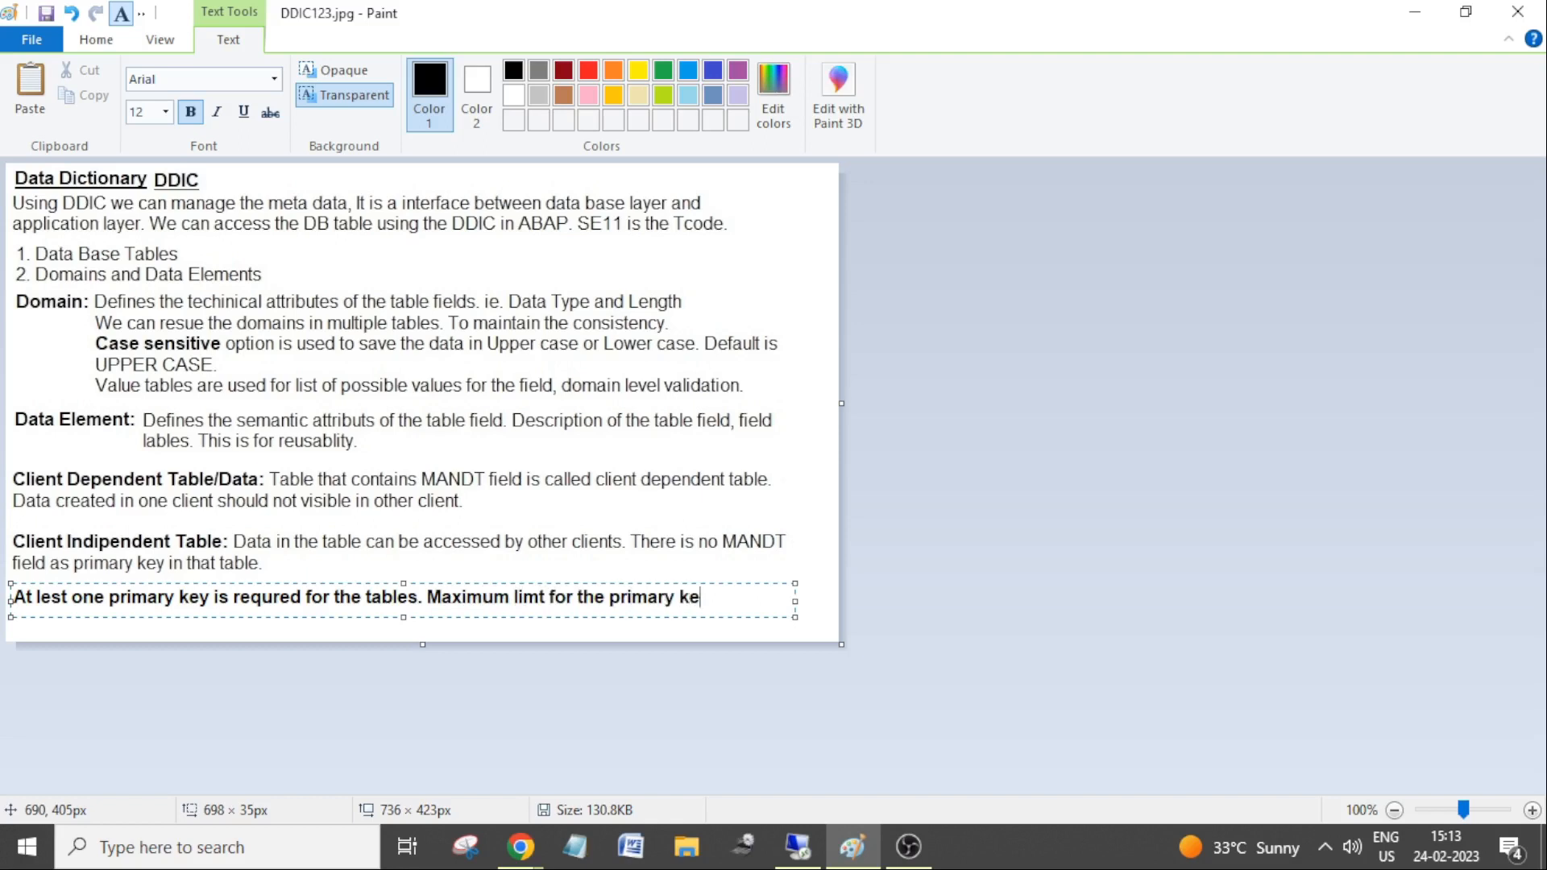
text(ys are 16.)
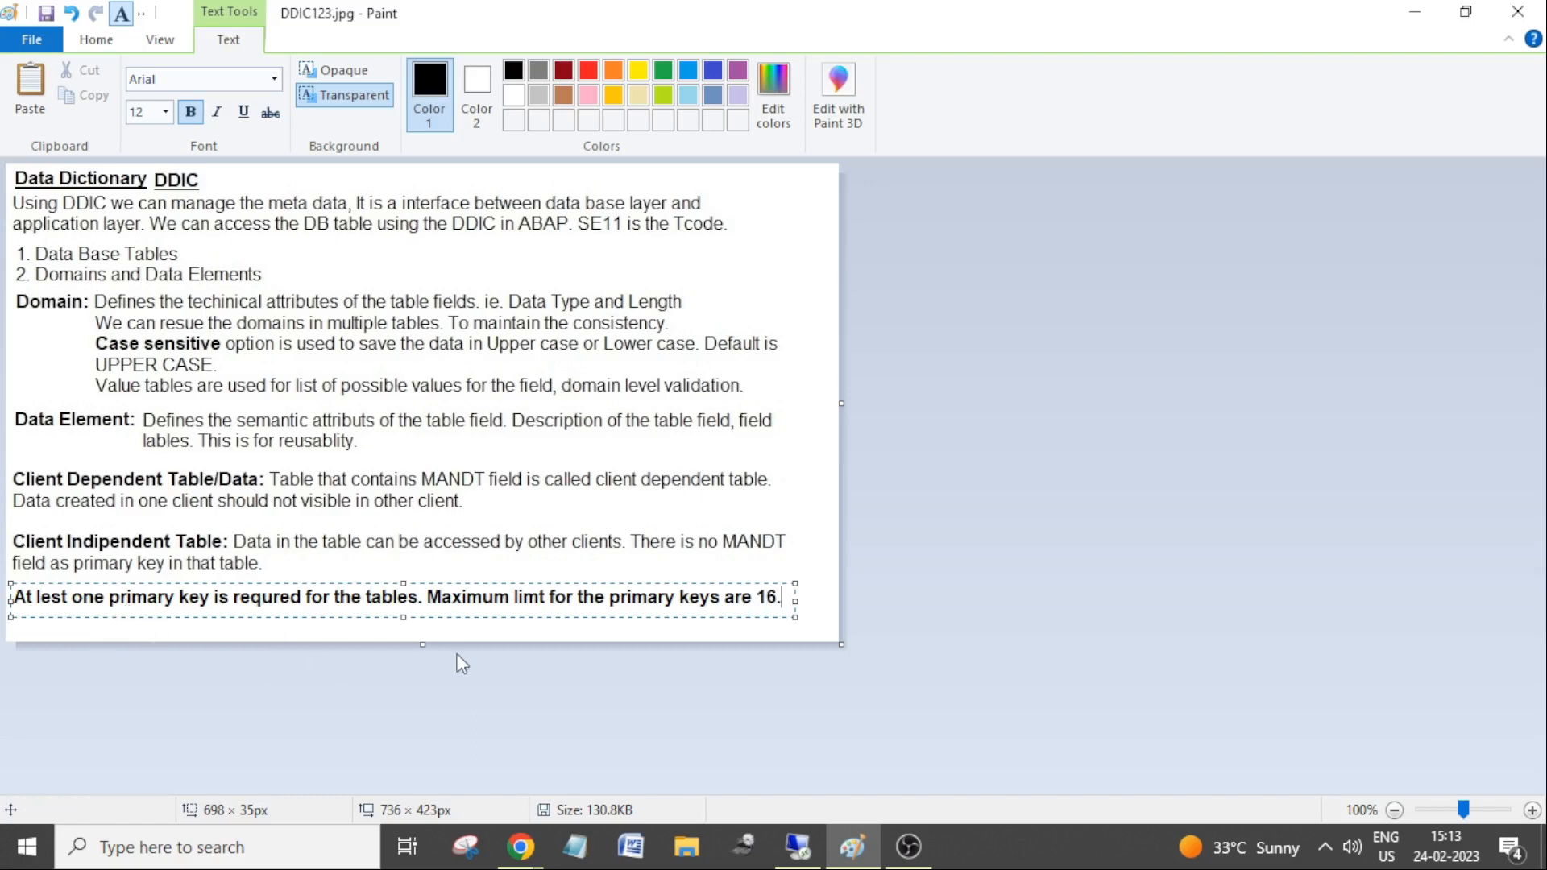
drag(792, 603, 805, 608)
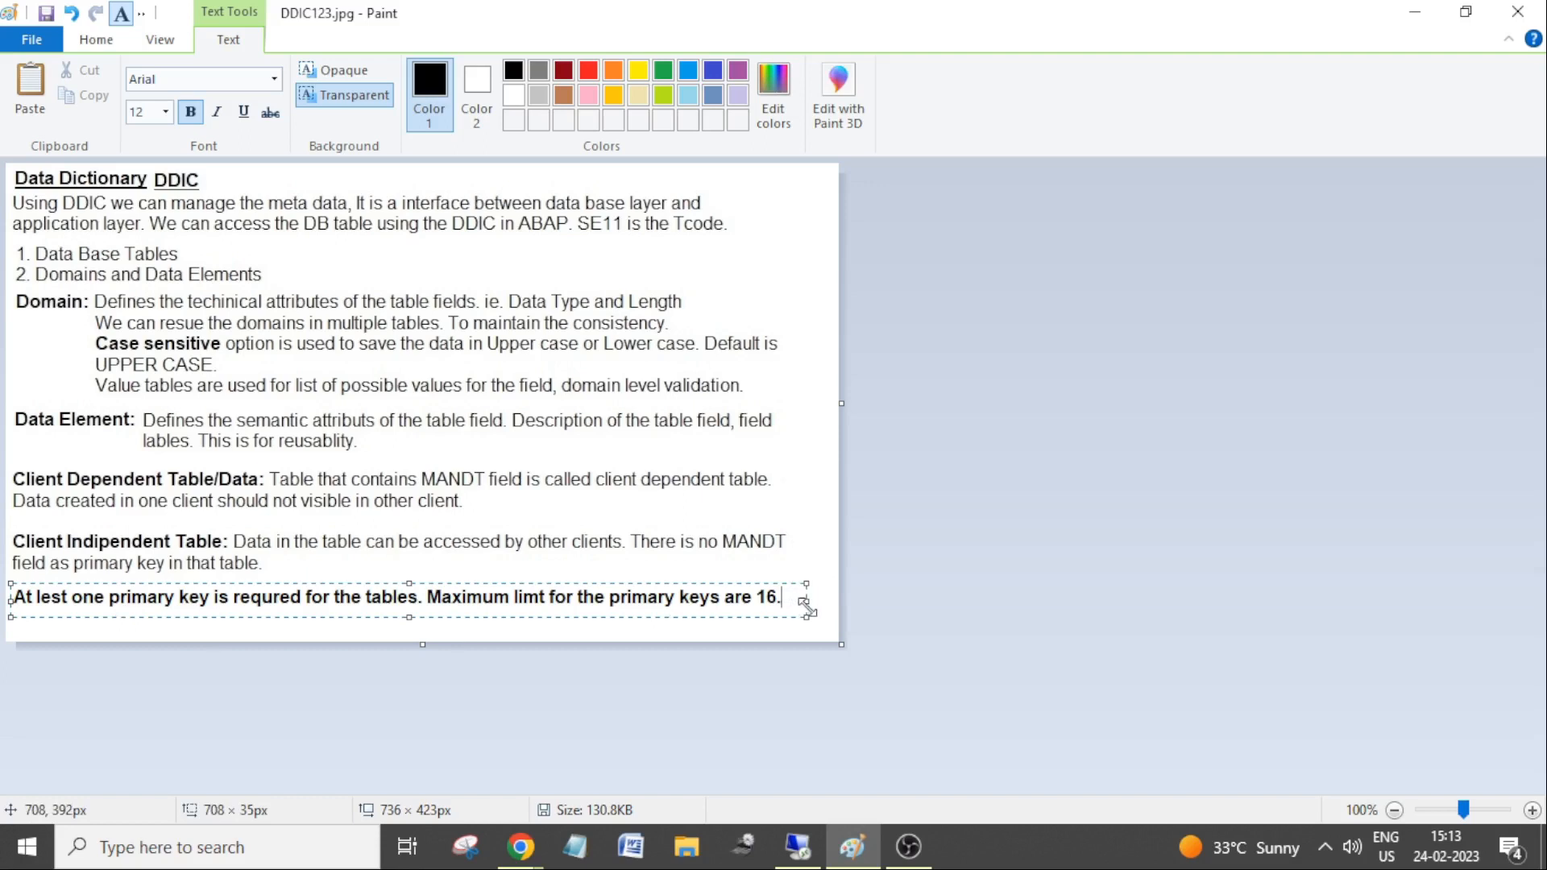
click(819, 846)
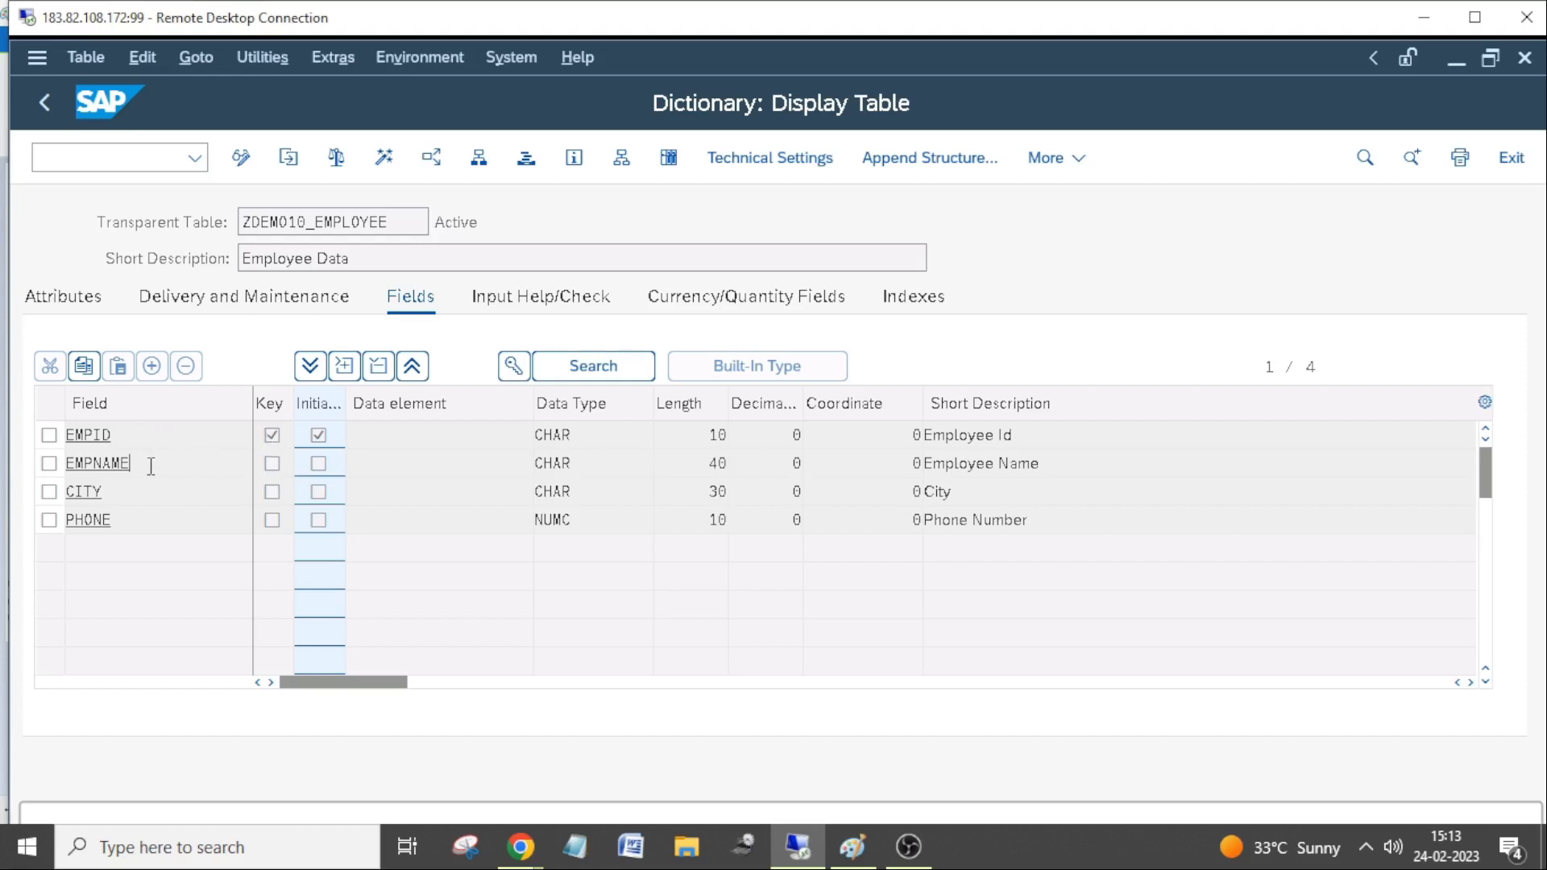
Highlight the EMPID field name in ZDEMO10_EMPLOYEE's field list and return the session to full screen
click(150, 434)
drag(67, 434, 115, 436)
click(145, 434)
drag(153, 435, 54, 447)
double_click(721, 29)
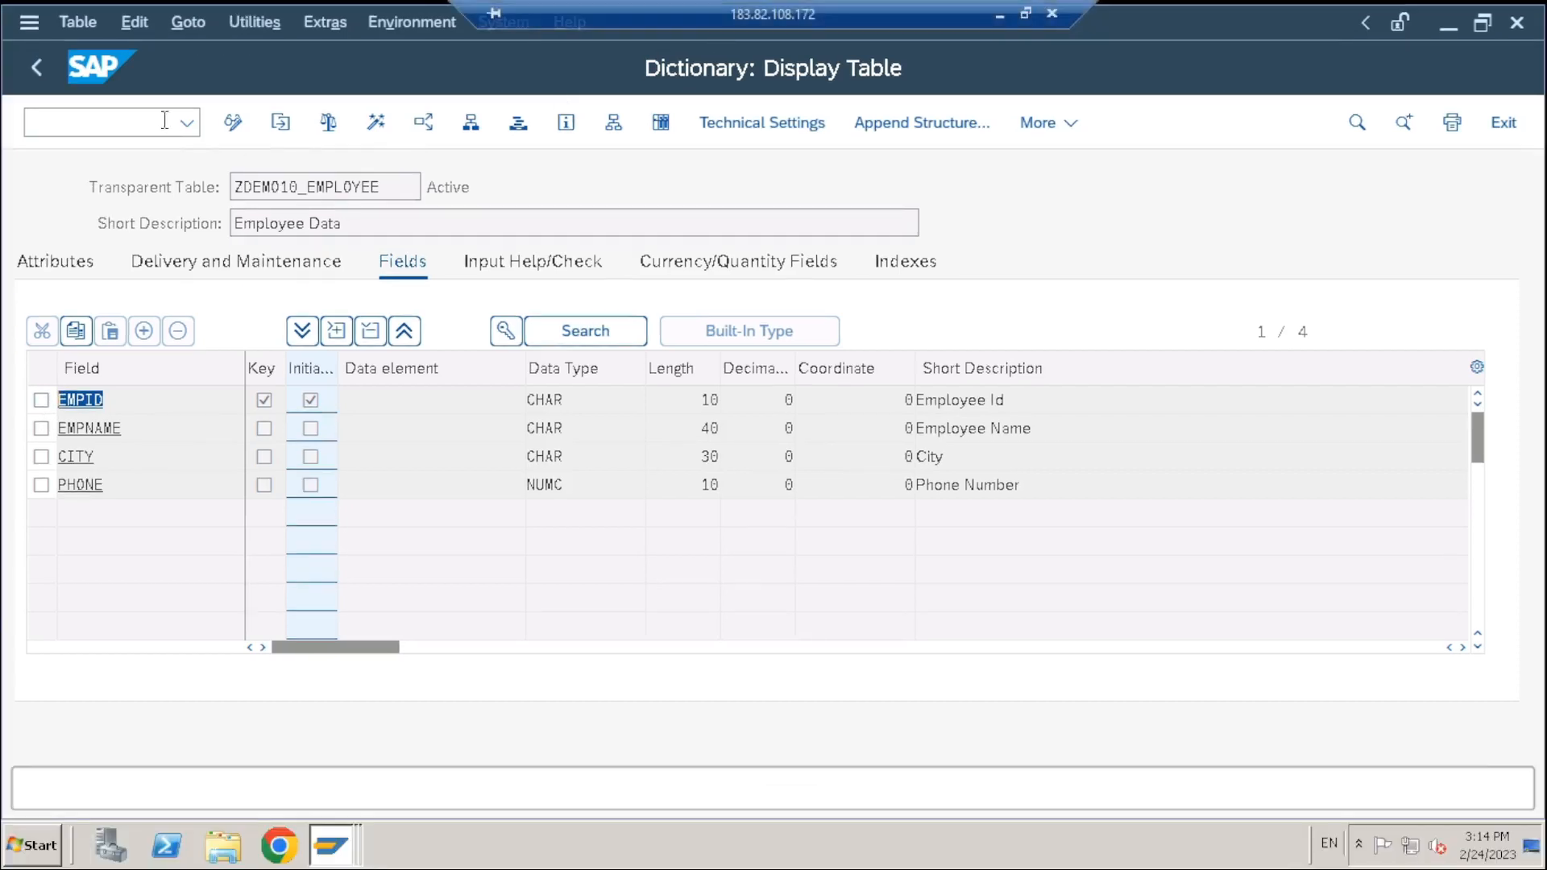
click(49, 83)
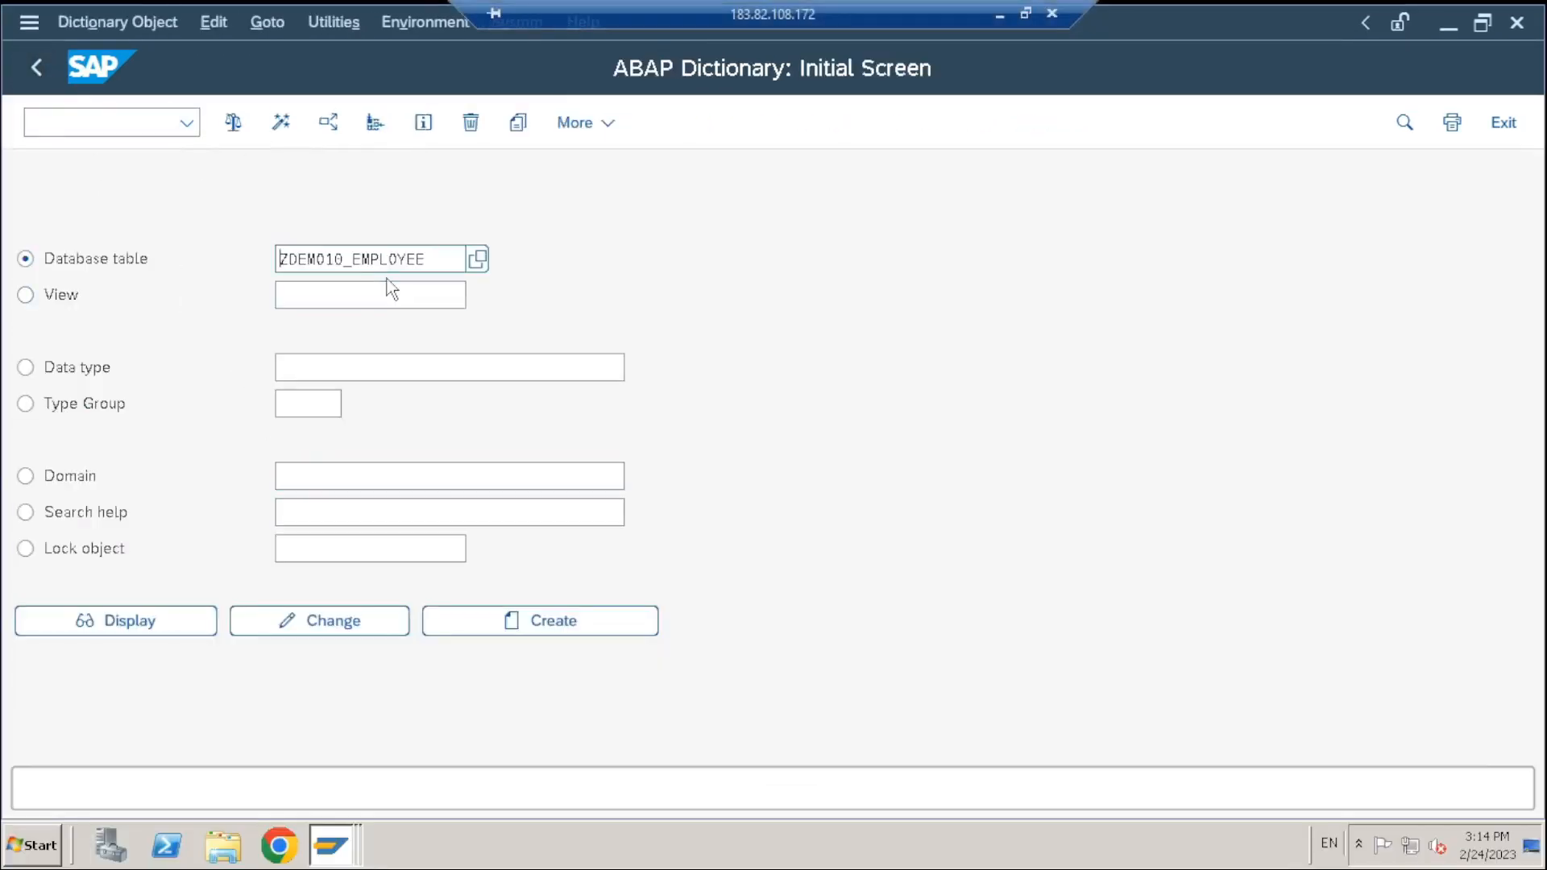
click(380, 259)
click(452, 258)
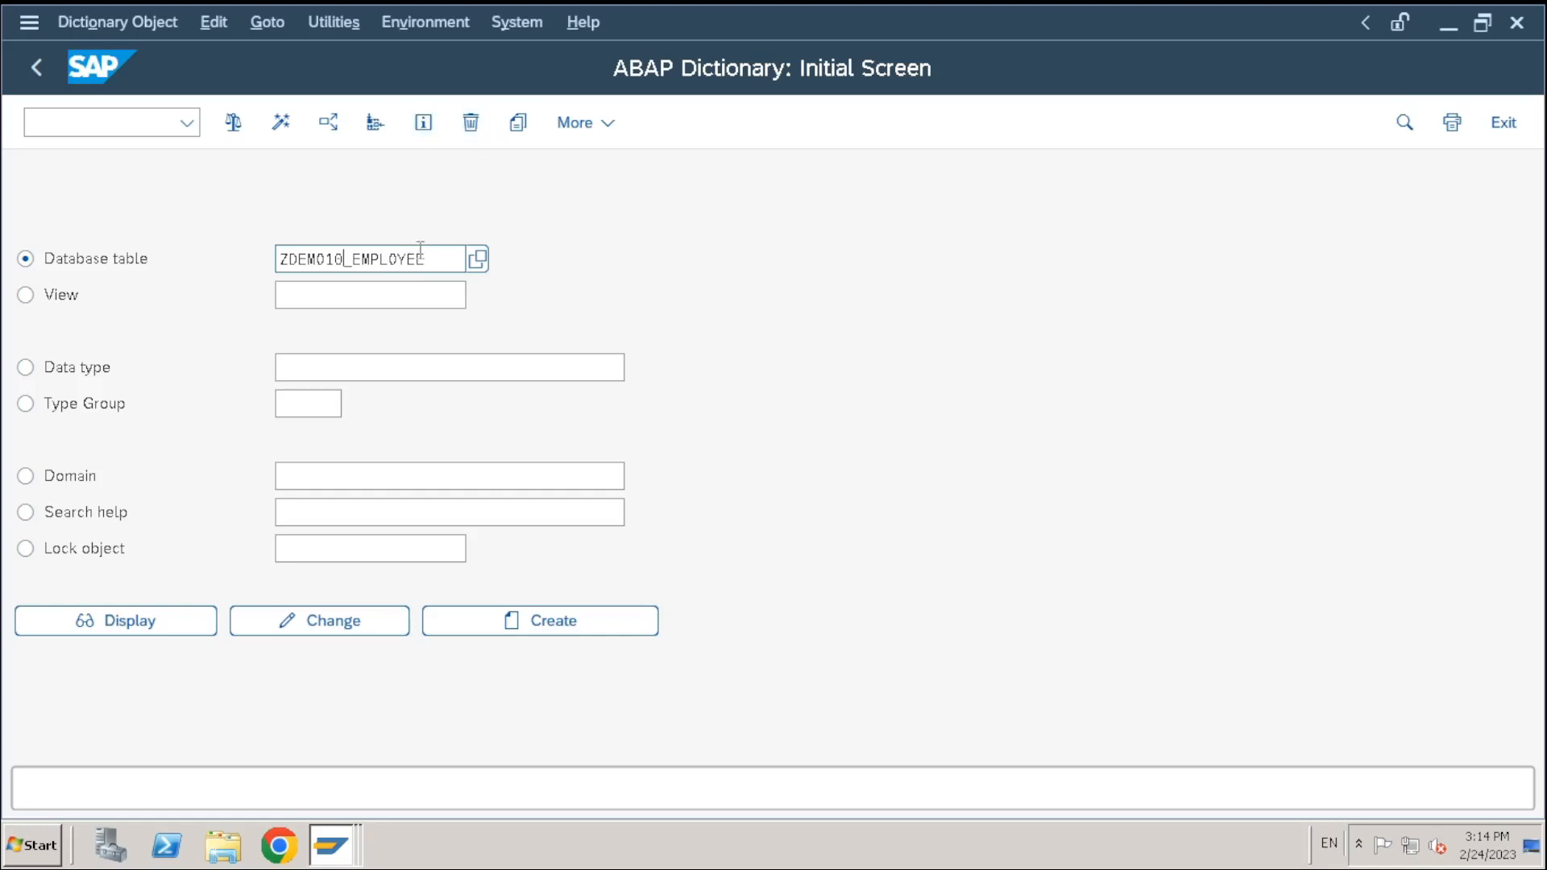
click(459, 264)
click(477, 127)
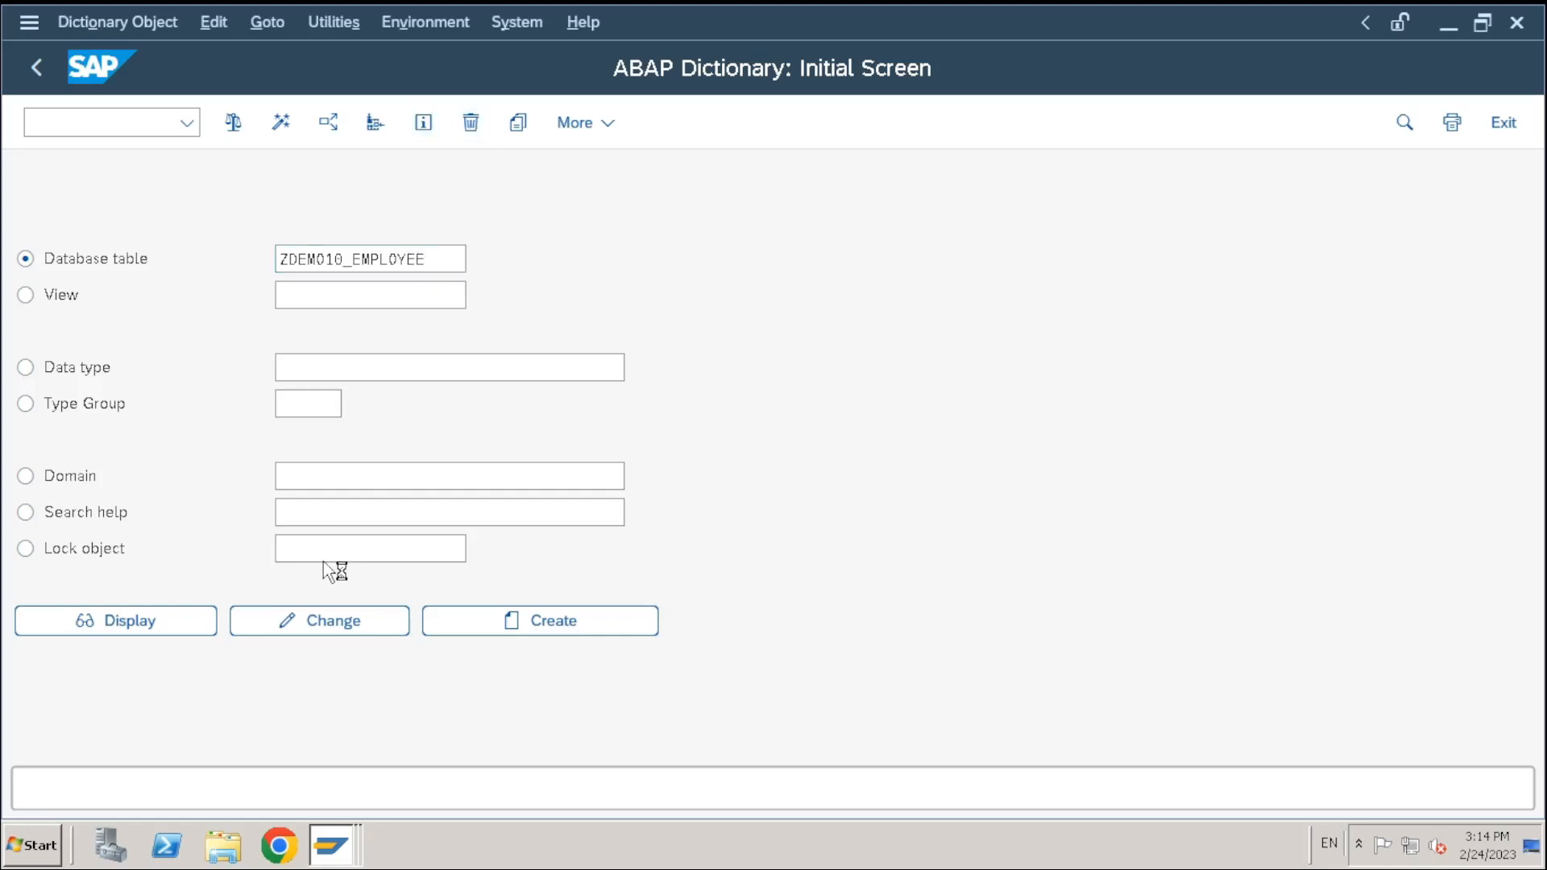
click(865, 335)
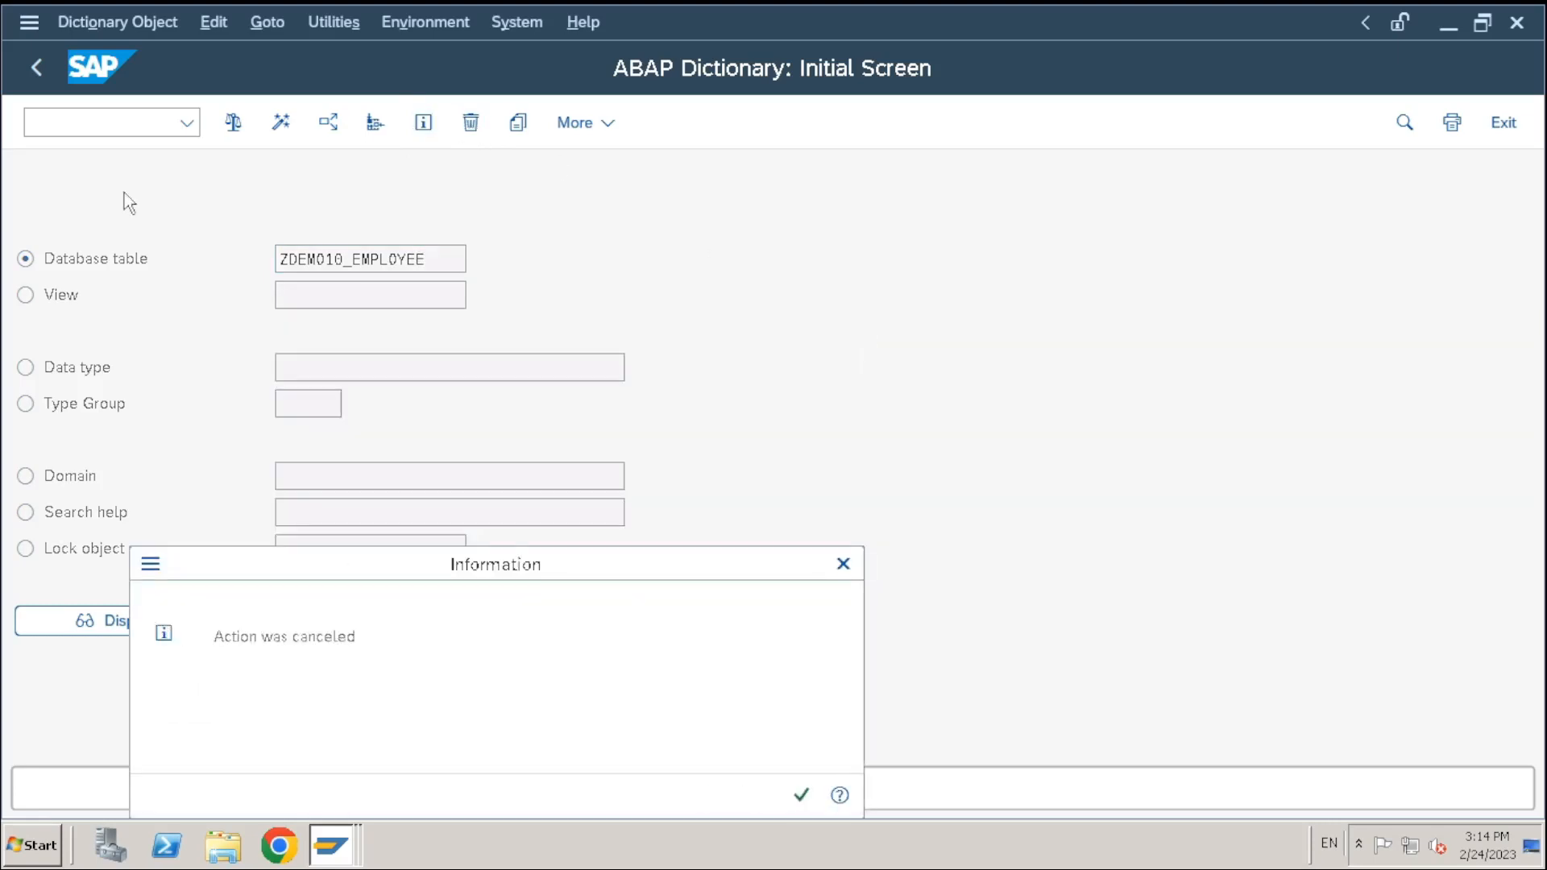
click(842, 564)
click(472, 126)
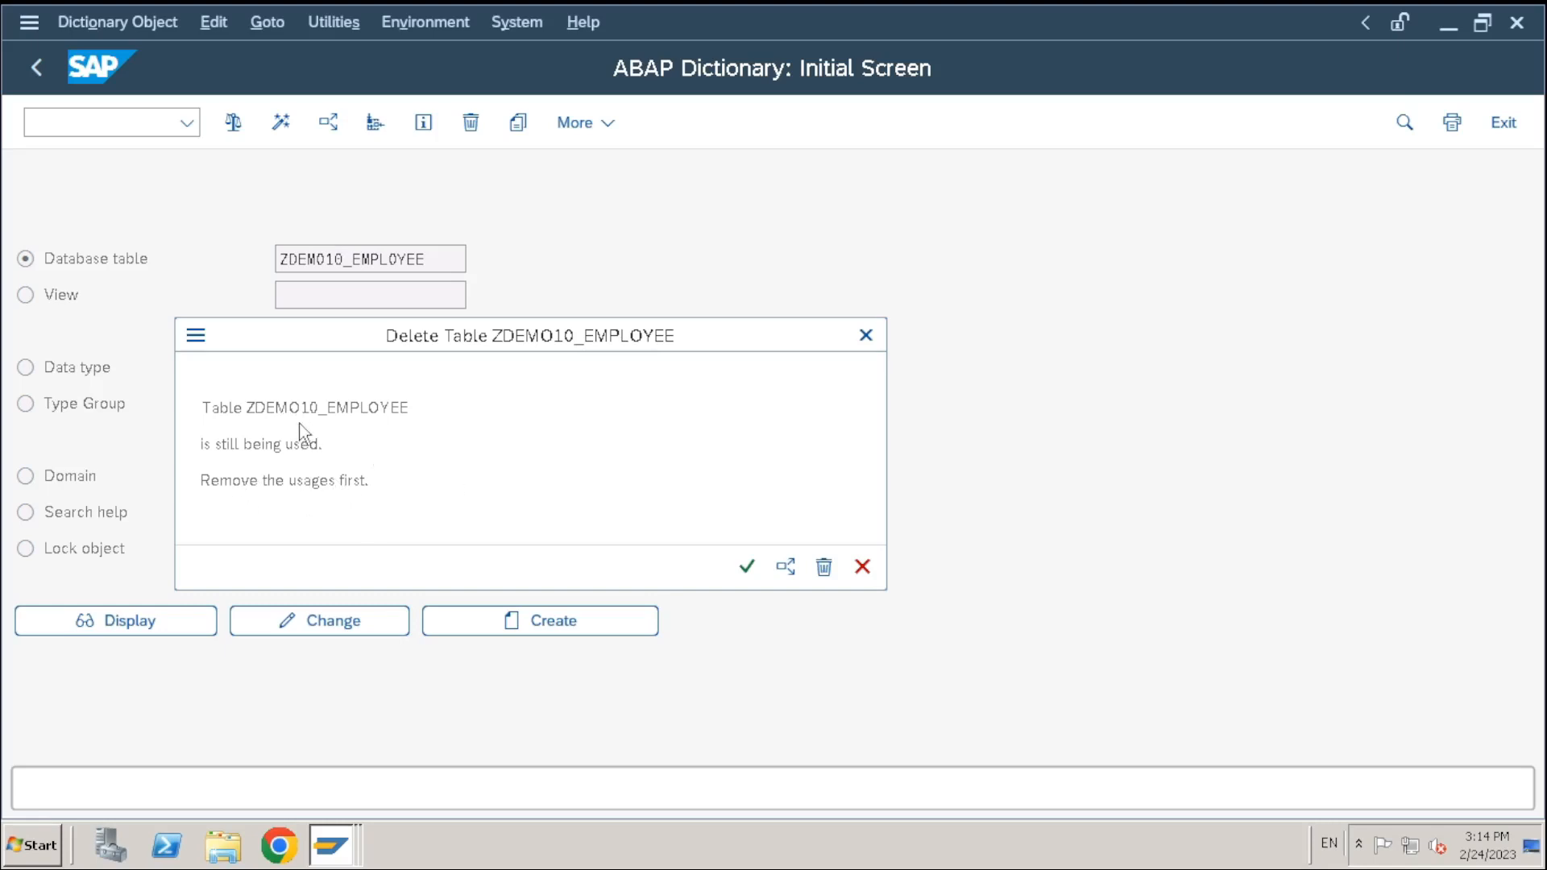
click(866, 335)
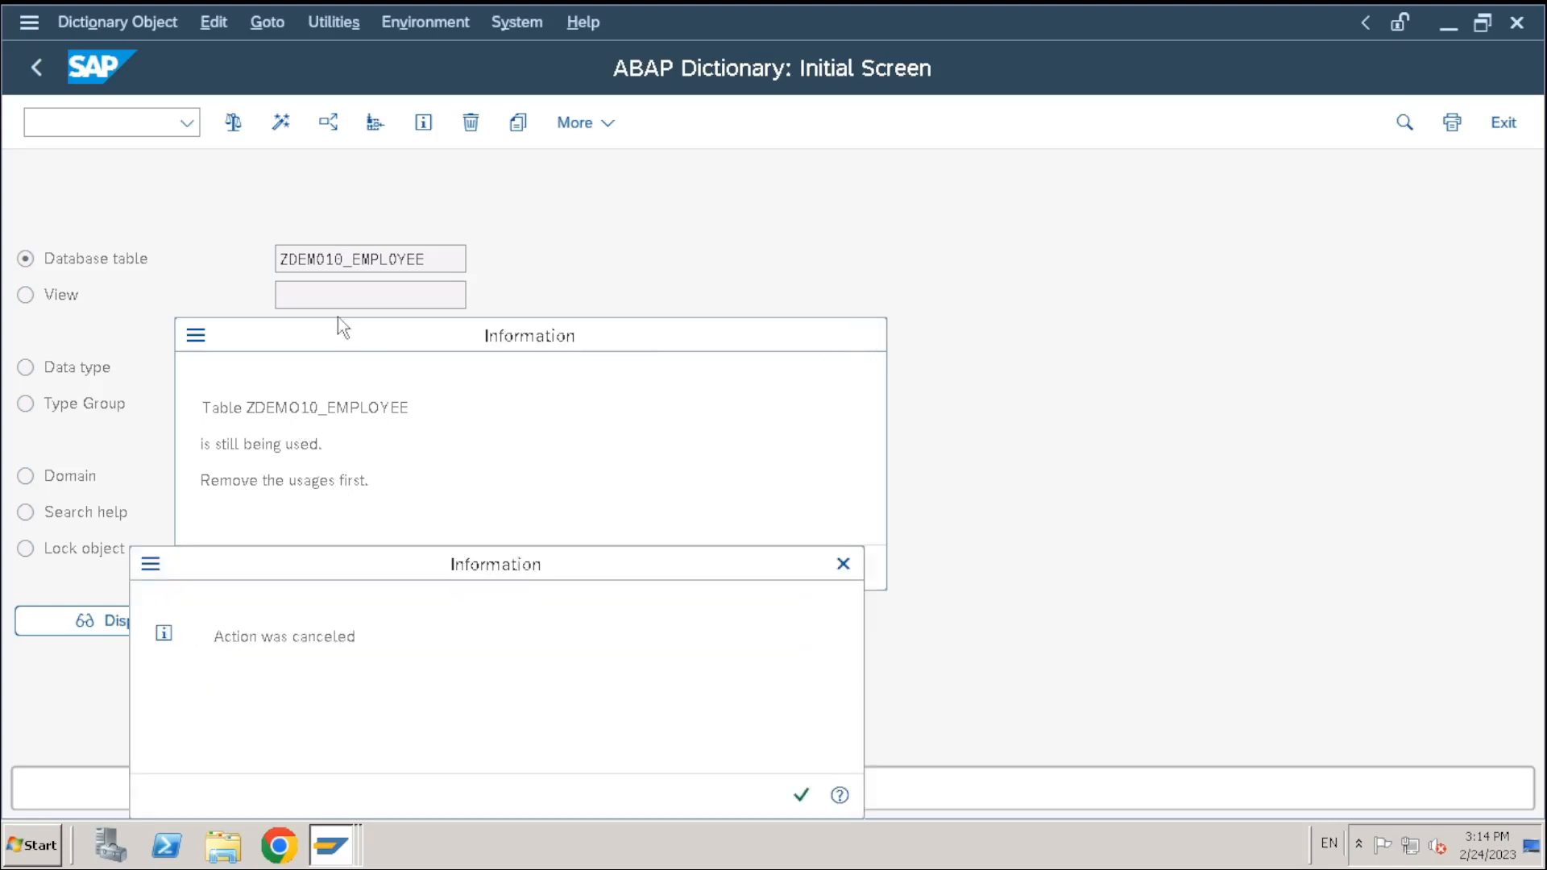
click(841, 564)
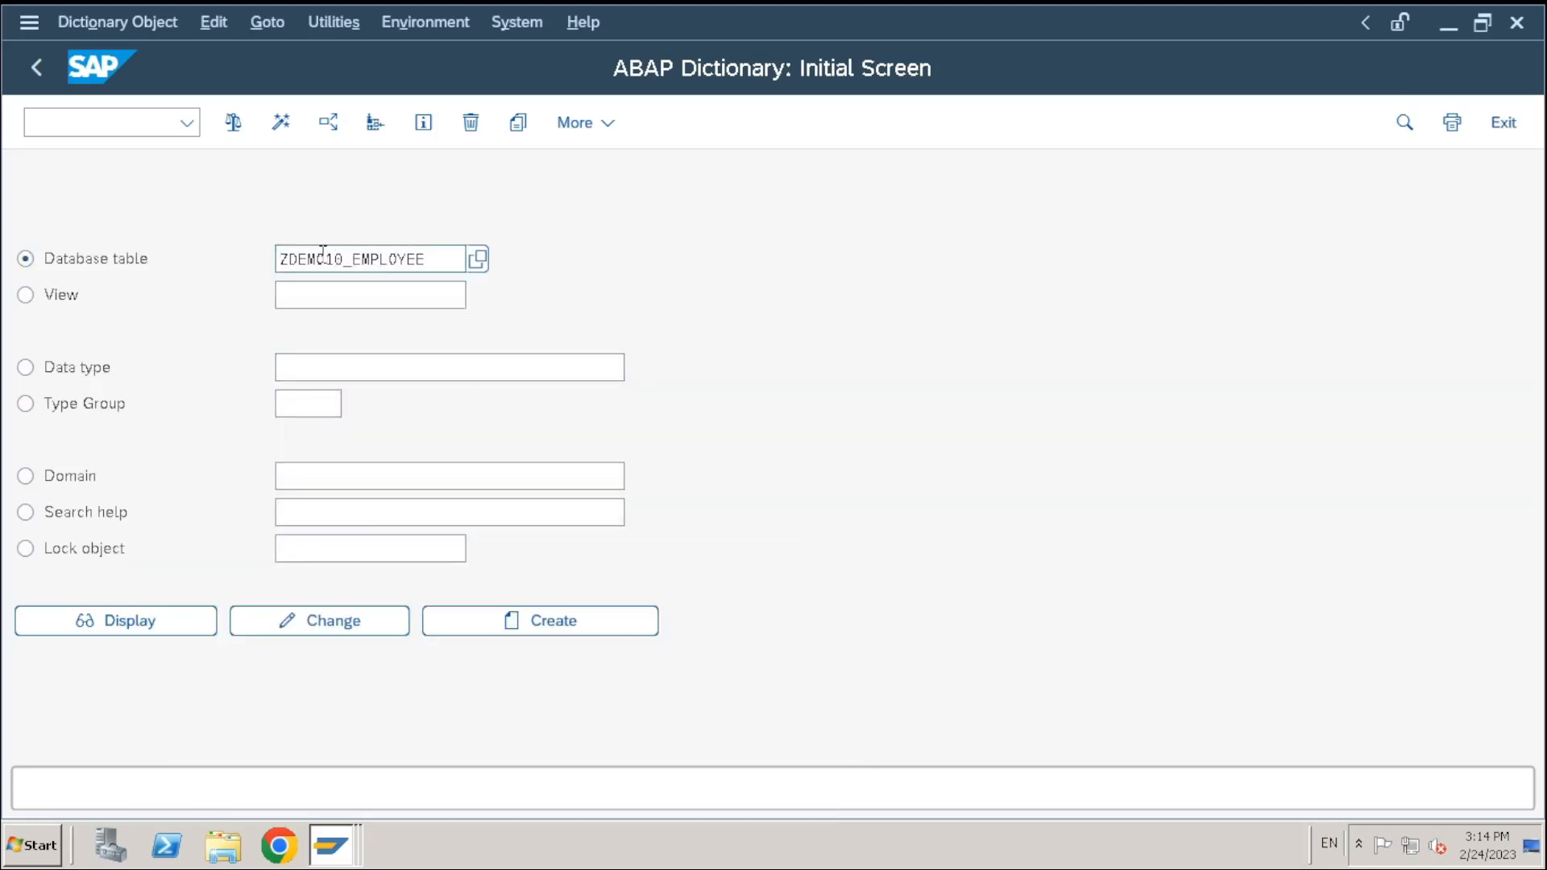
Run a Programs-only where-used list for ZDEMO10_EMPLOYEE, including fields, and open ZDEMO_CUSTOM_TABLE
click(328, 123)
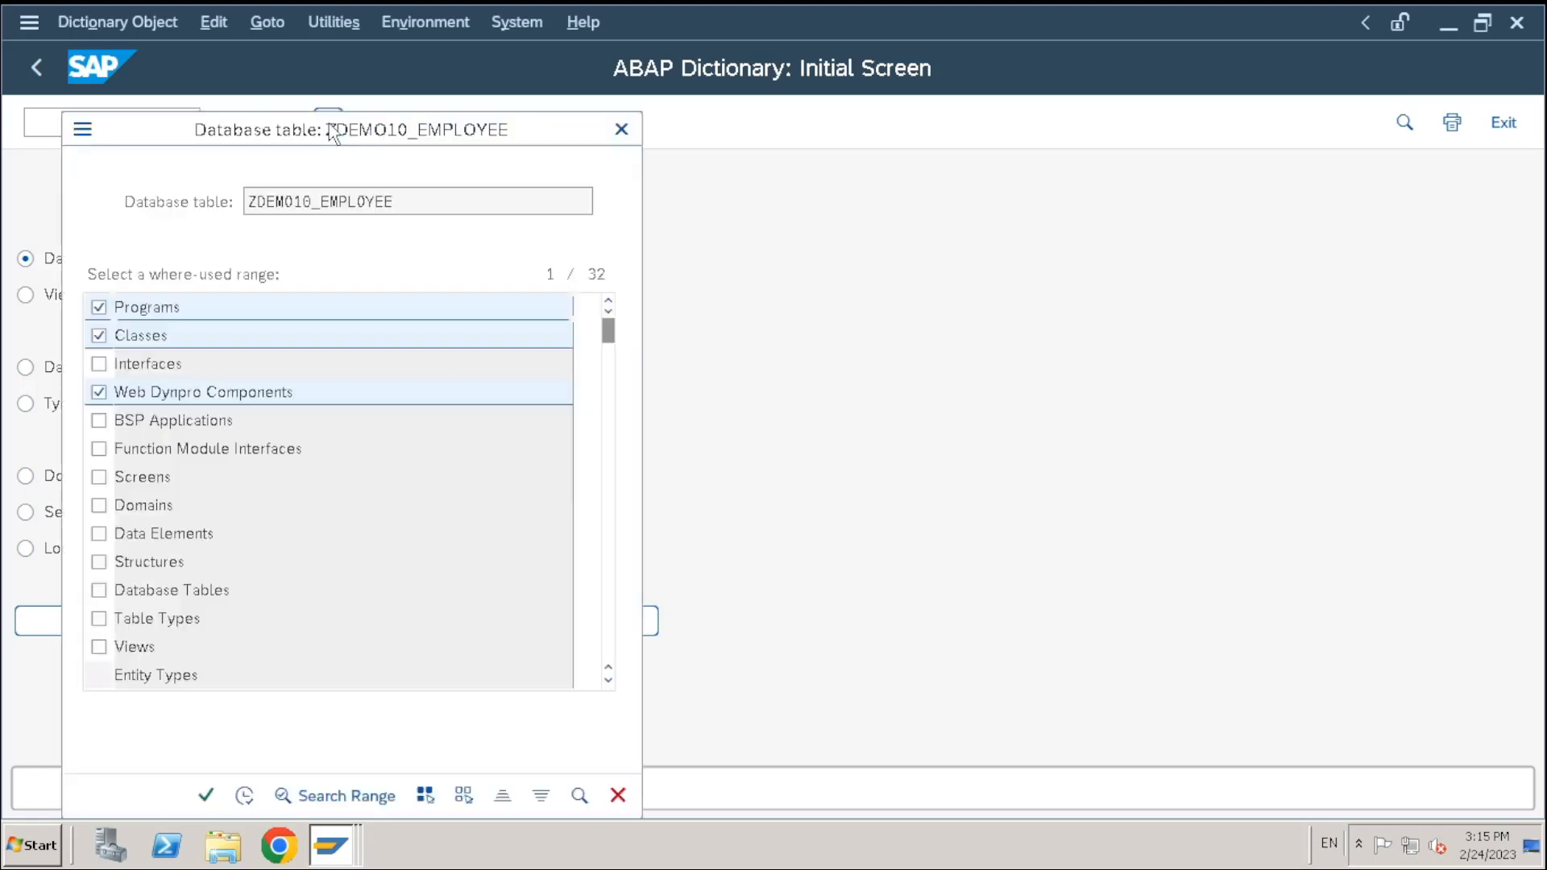
click(99, 335)
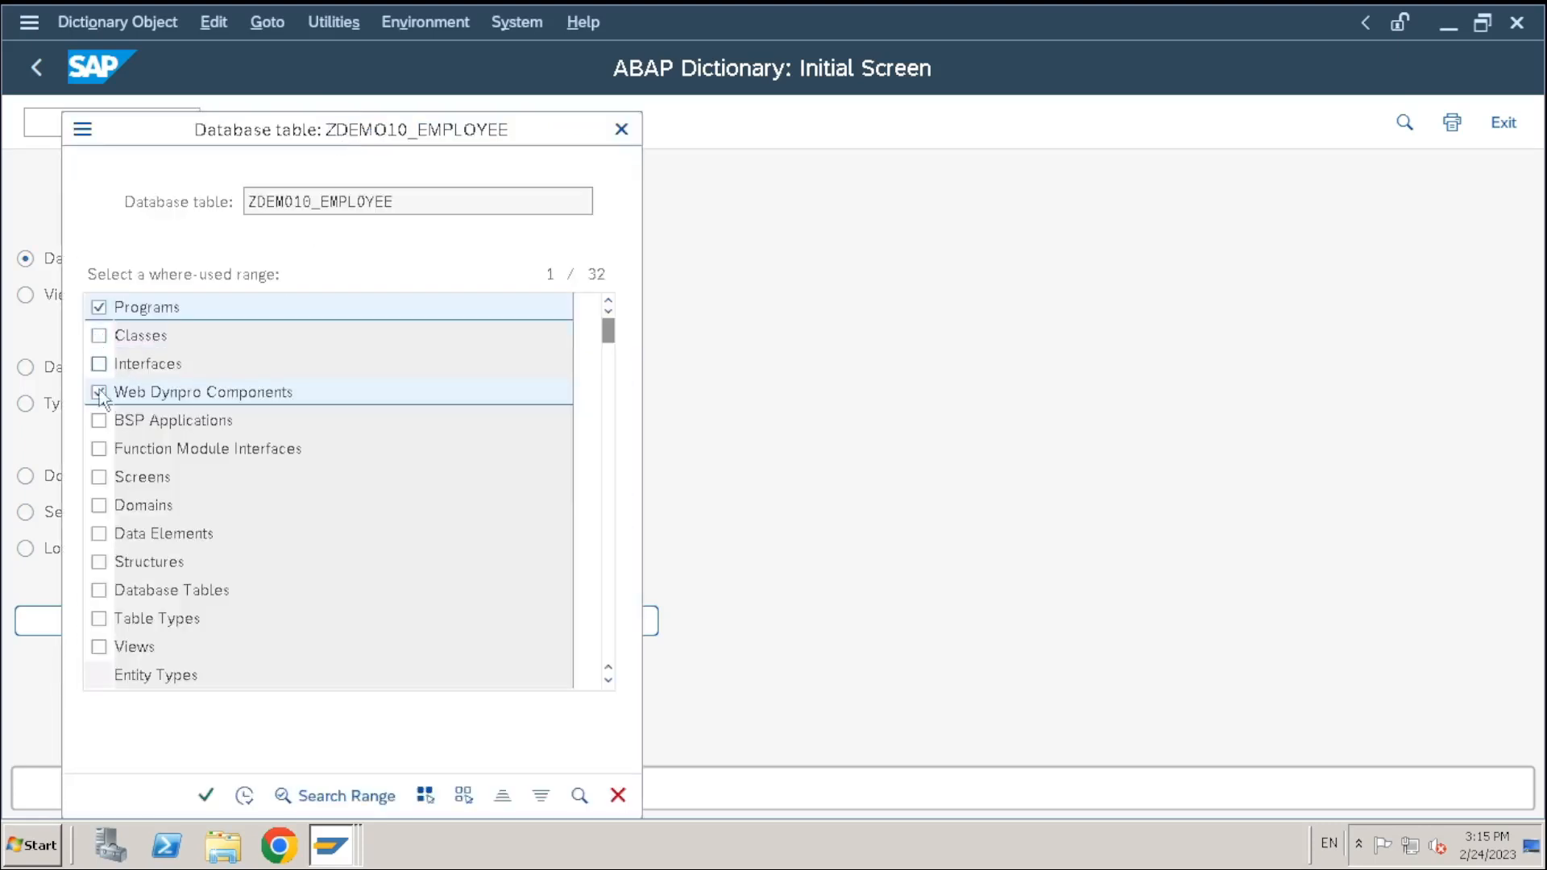
click(99, 393)
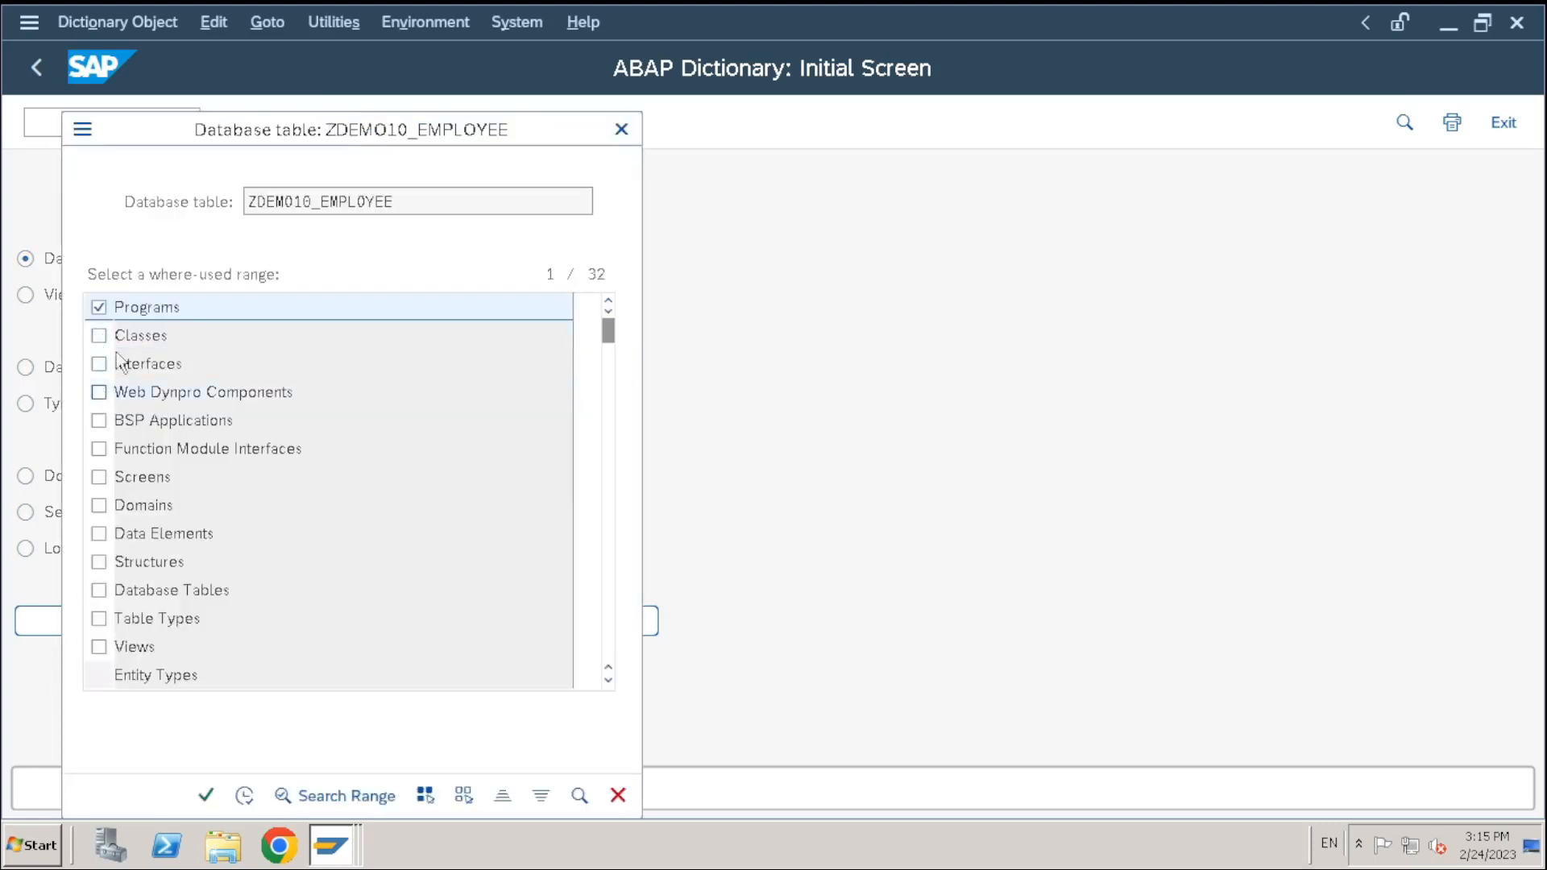
click(100, 309)
click(99, 310)
click(206, 804)
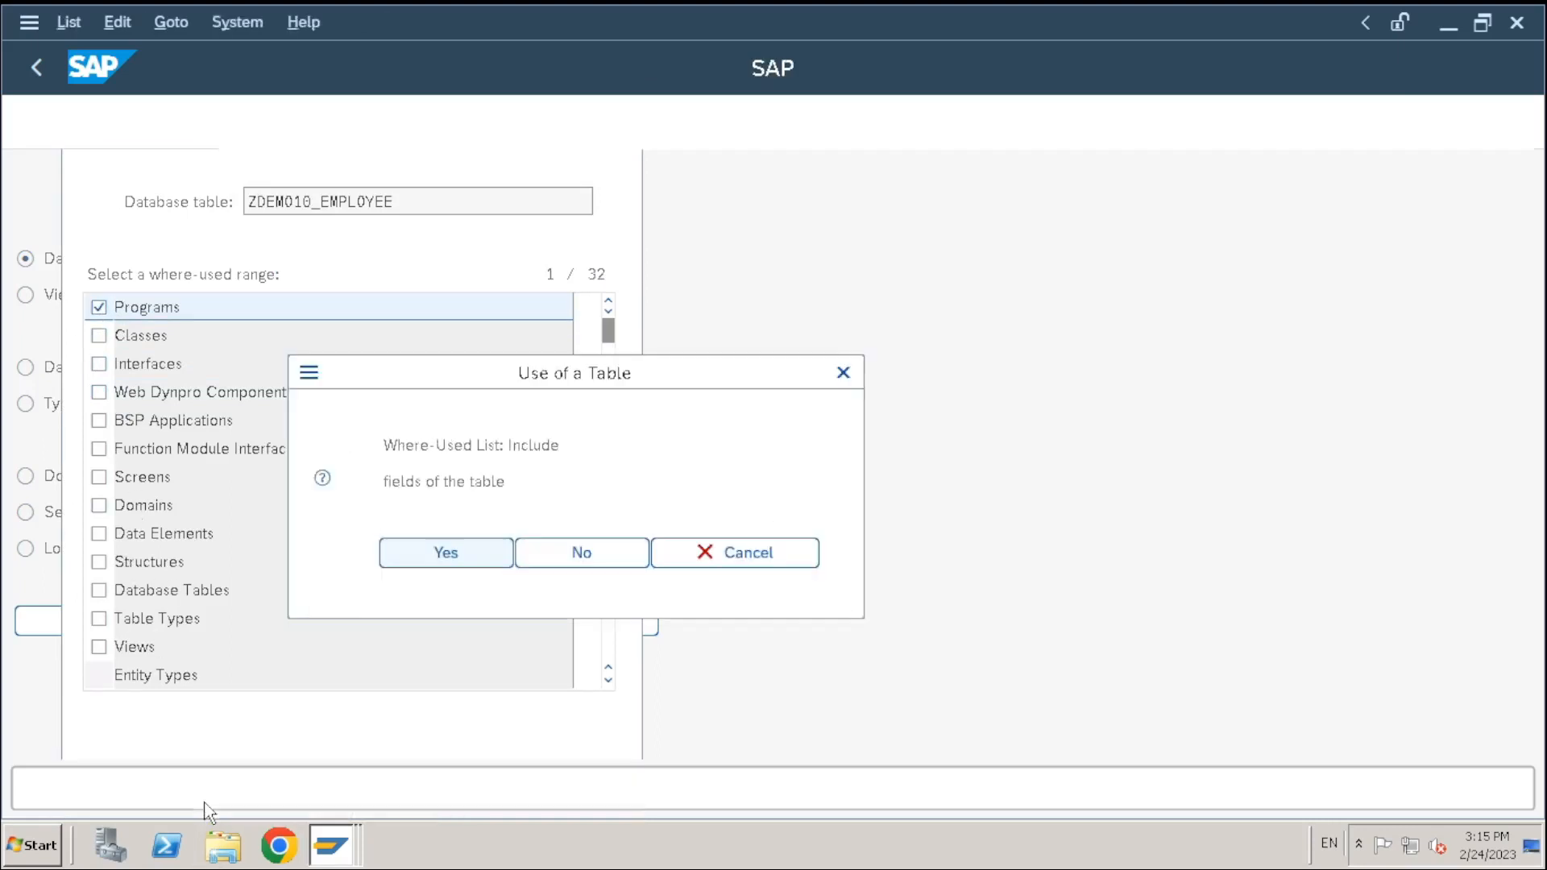
click(433, 551)
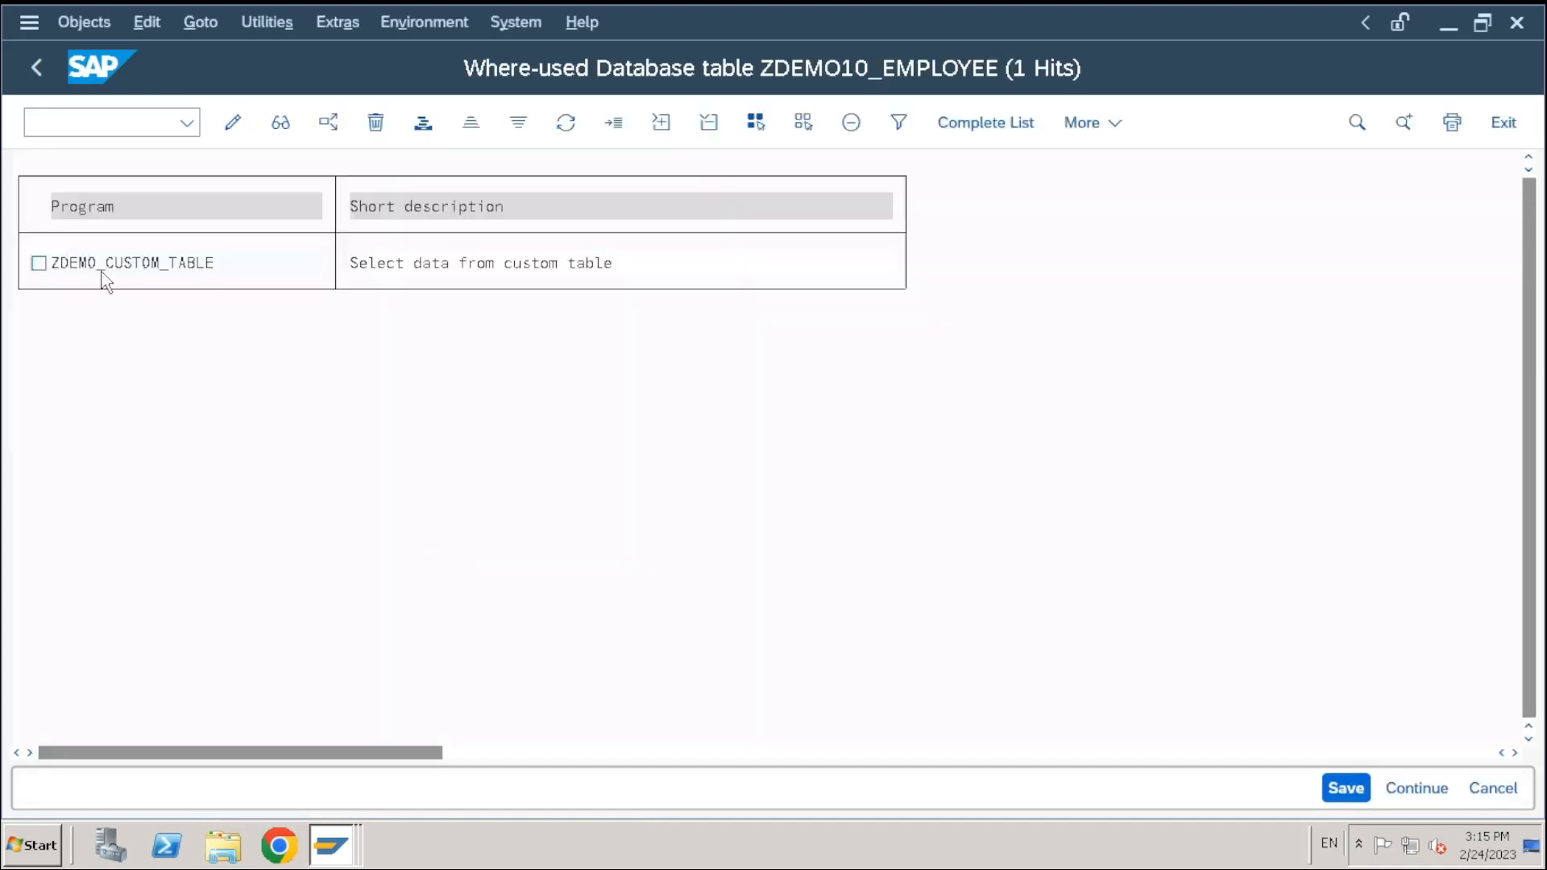
click(381, 264)
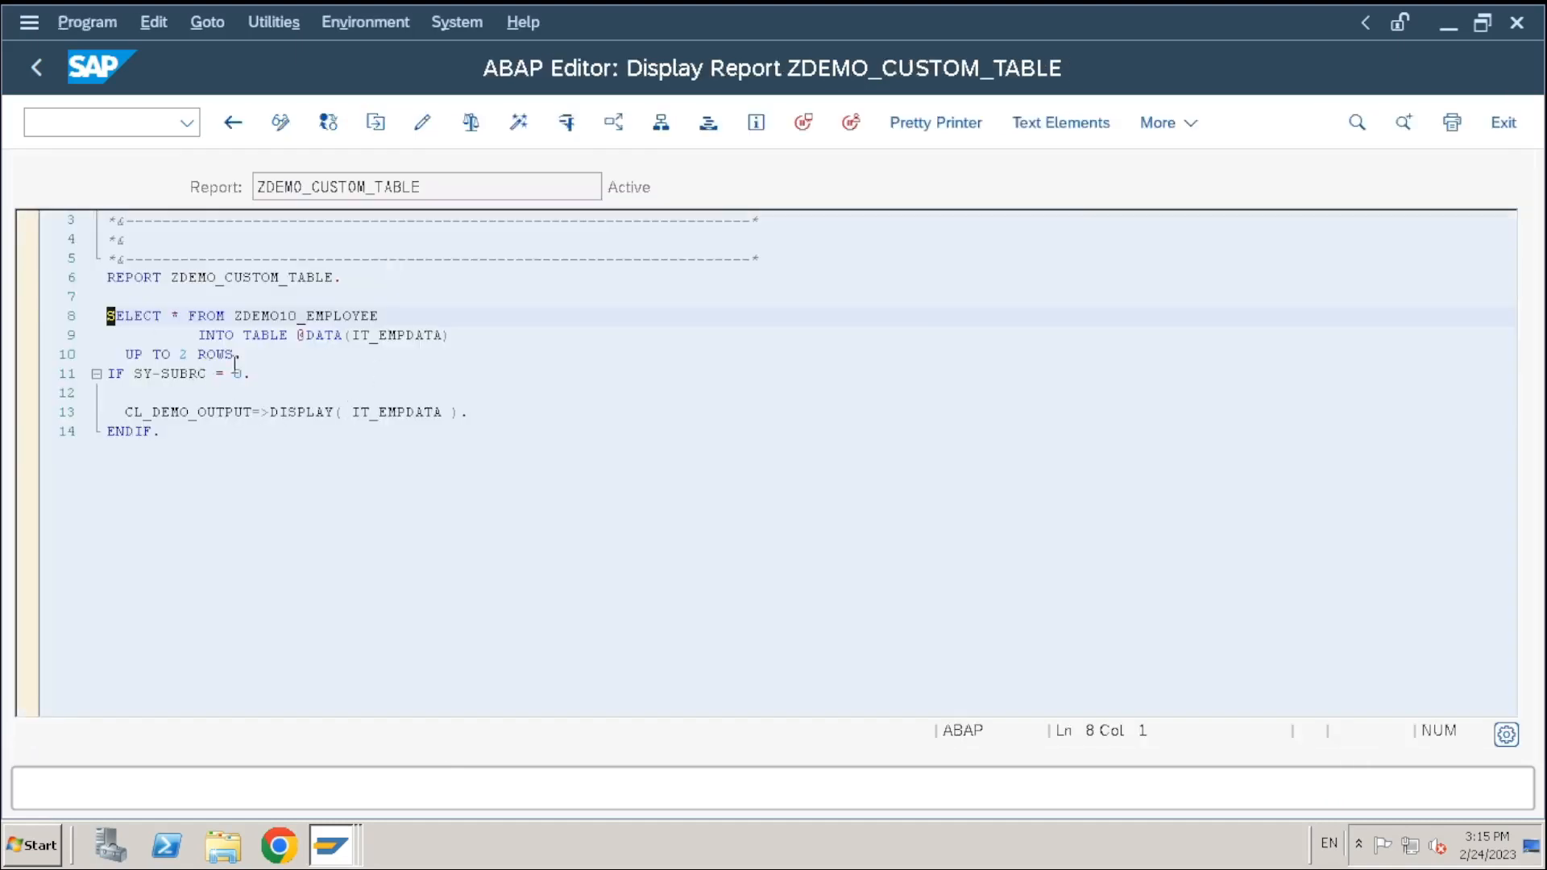
Mark ZDEMO10_EMPLOYEE in ZDEMO_CUSTOM_TABLE's SELECT statement, then go back to the where-used list
click(156, 334)
scroll(285, 334, up, 1)
drag(235, 353, 375, 354)
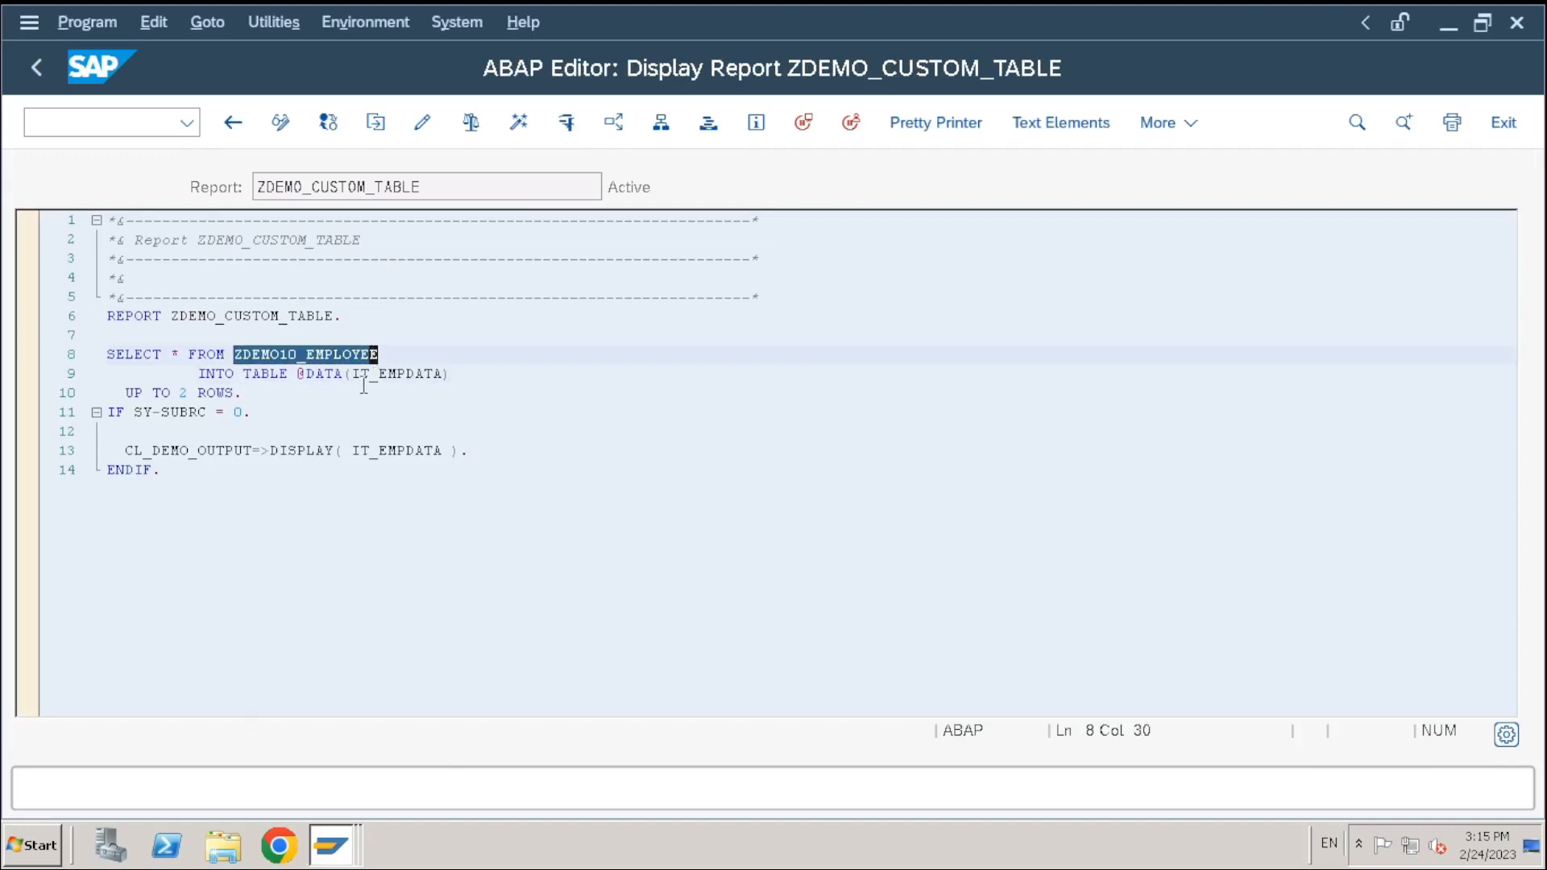
click(367, 318)
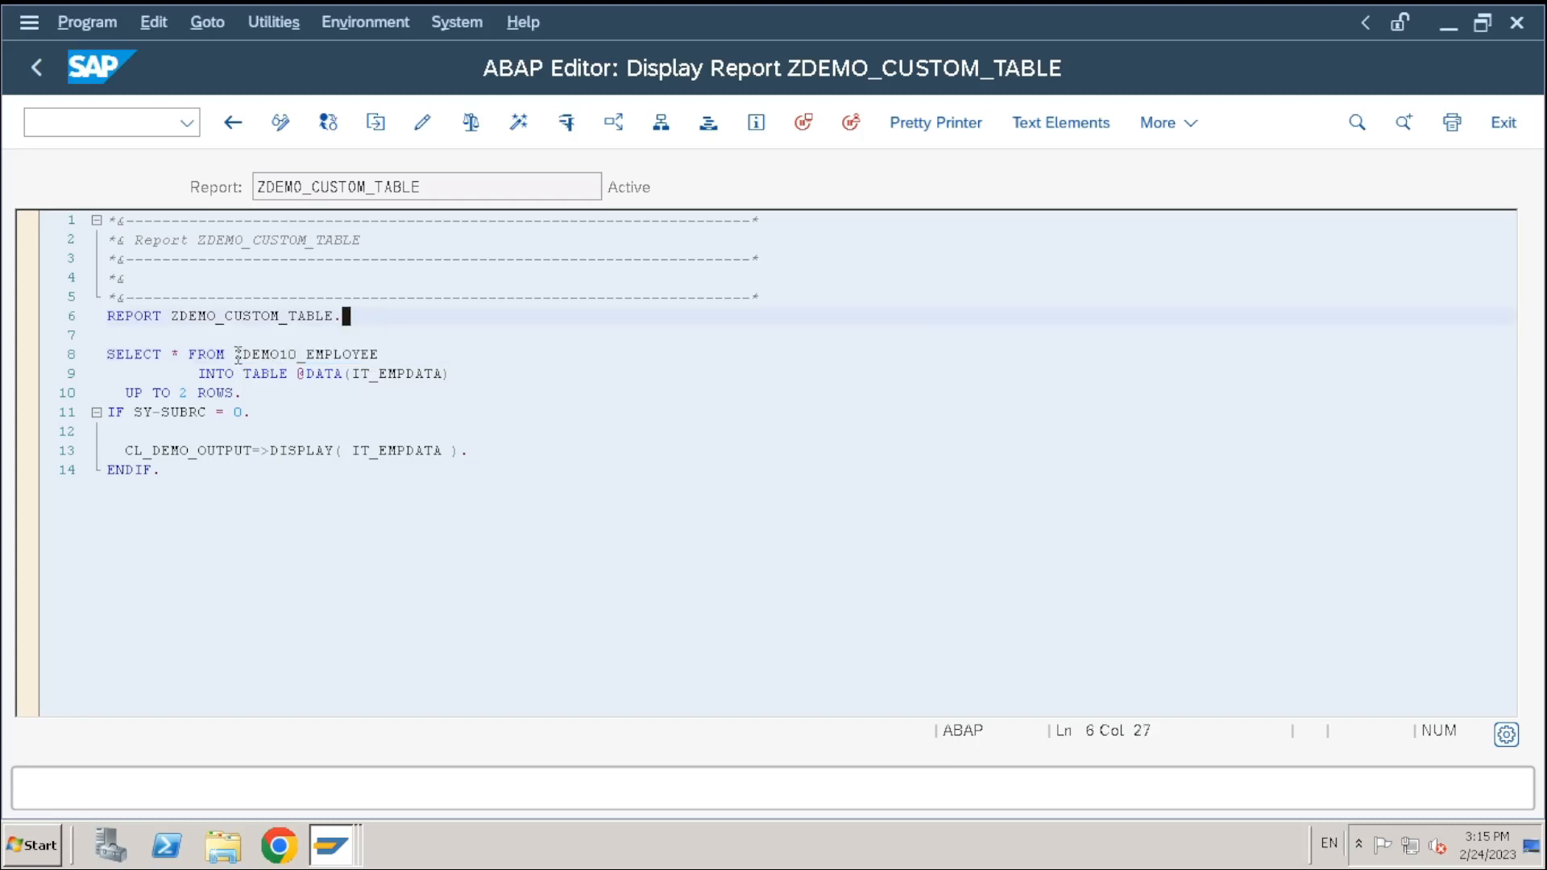
click(324, 373)
drag(239, 354, 416, 358)
click(452, 360)
key(ctrl+shift+F3)
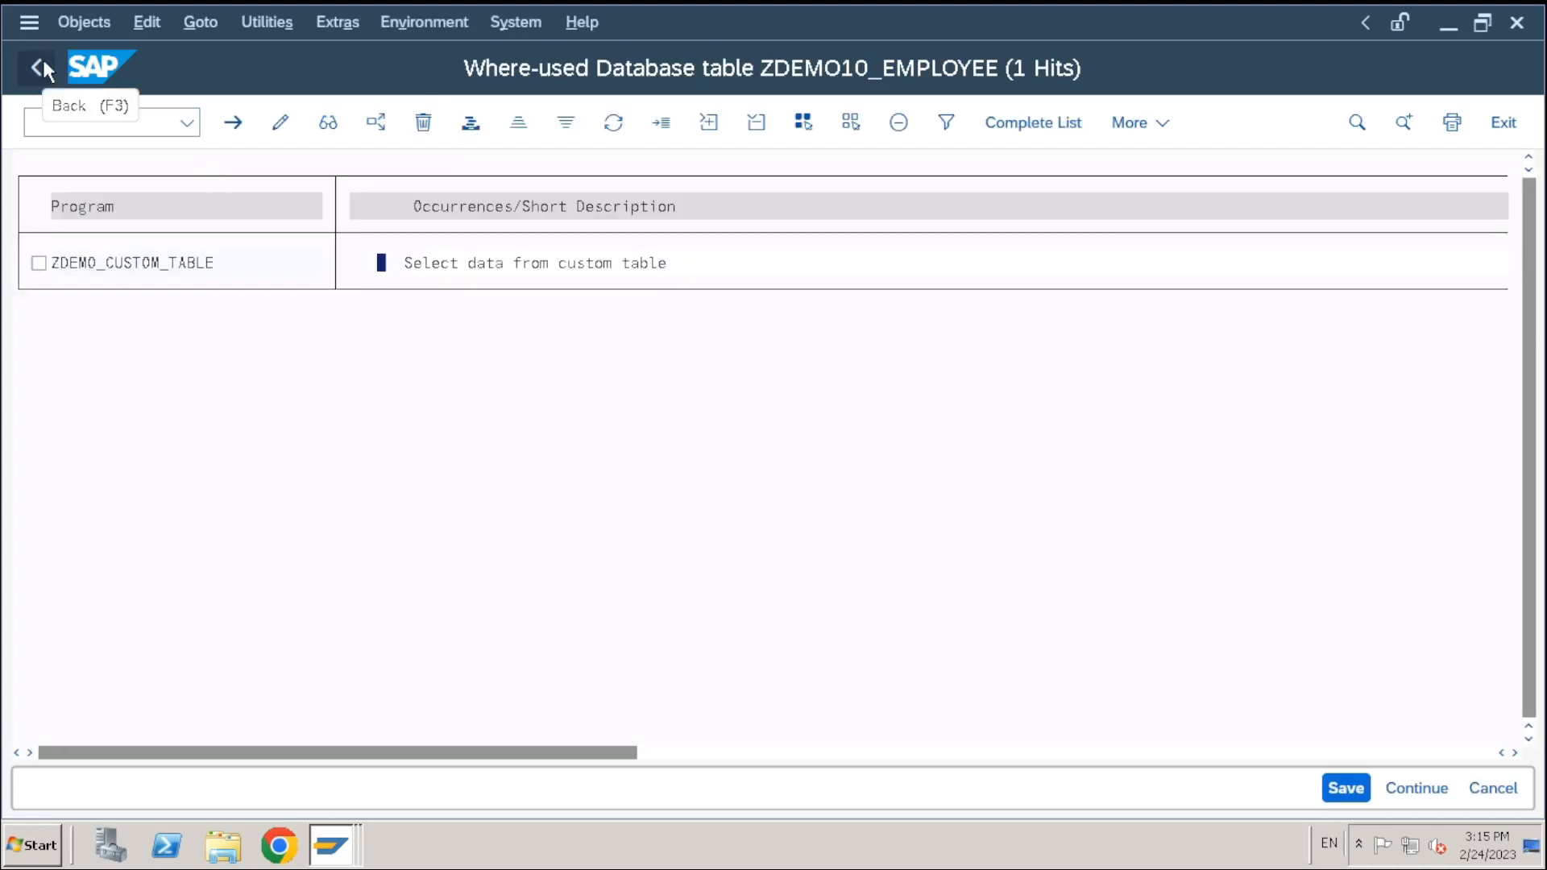
Back on the dictionary start screen, try deleting ZDEMO10_EMPLOYEE and acknowledge the still-in-use warning
click(41, 61)
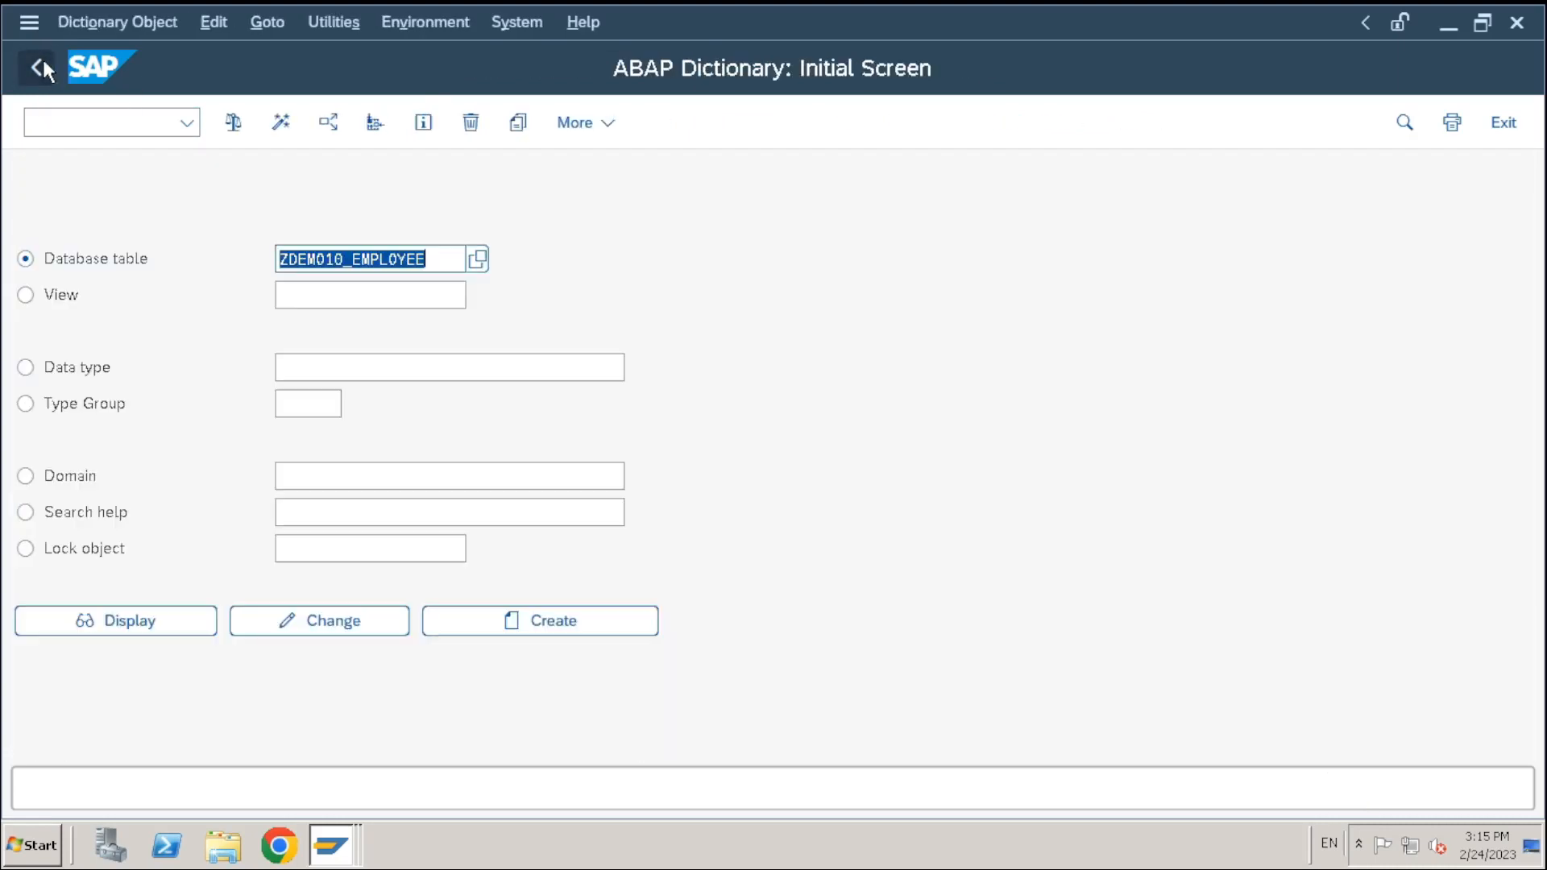
click(445, 263)
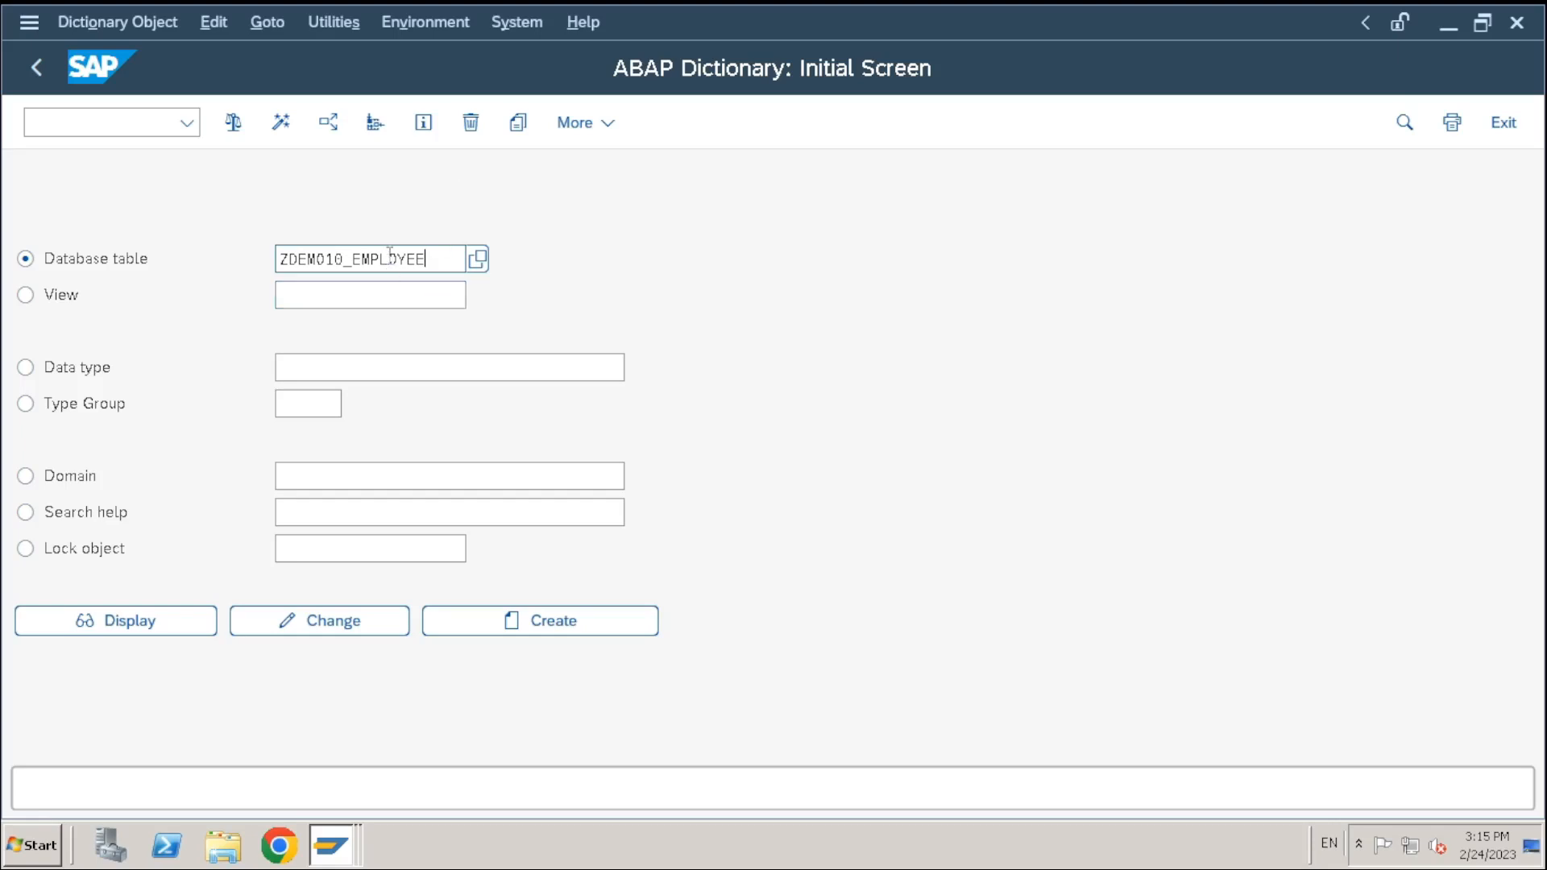
click(472, 126)
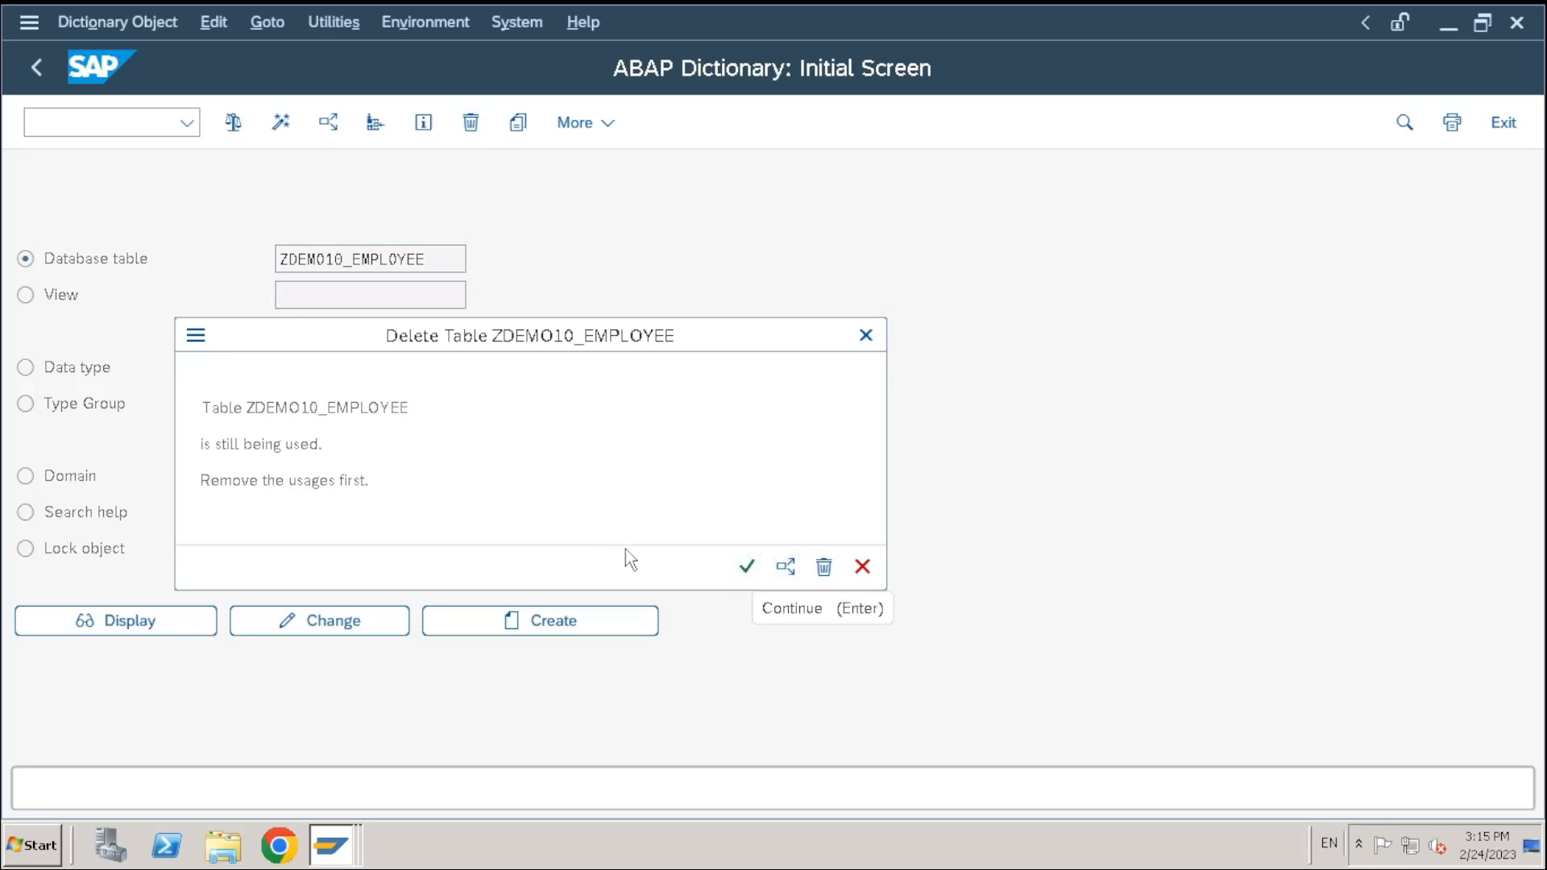
click(746, 569)
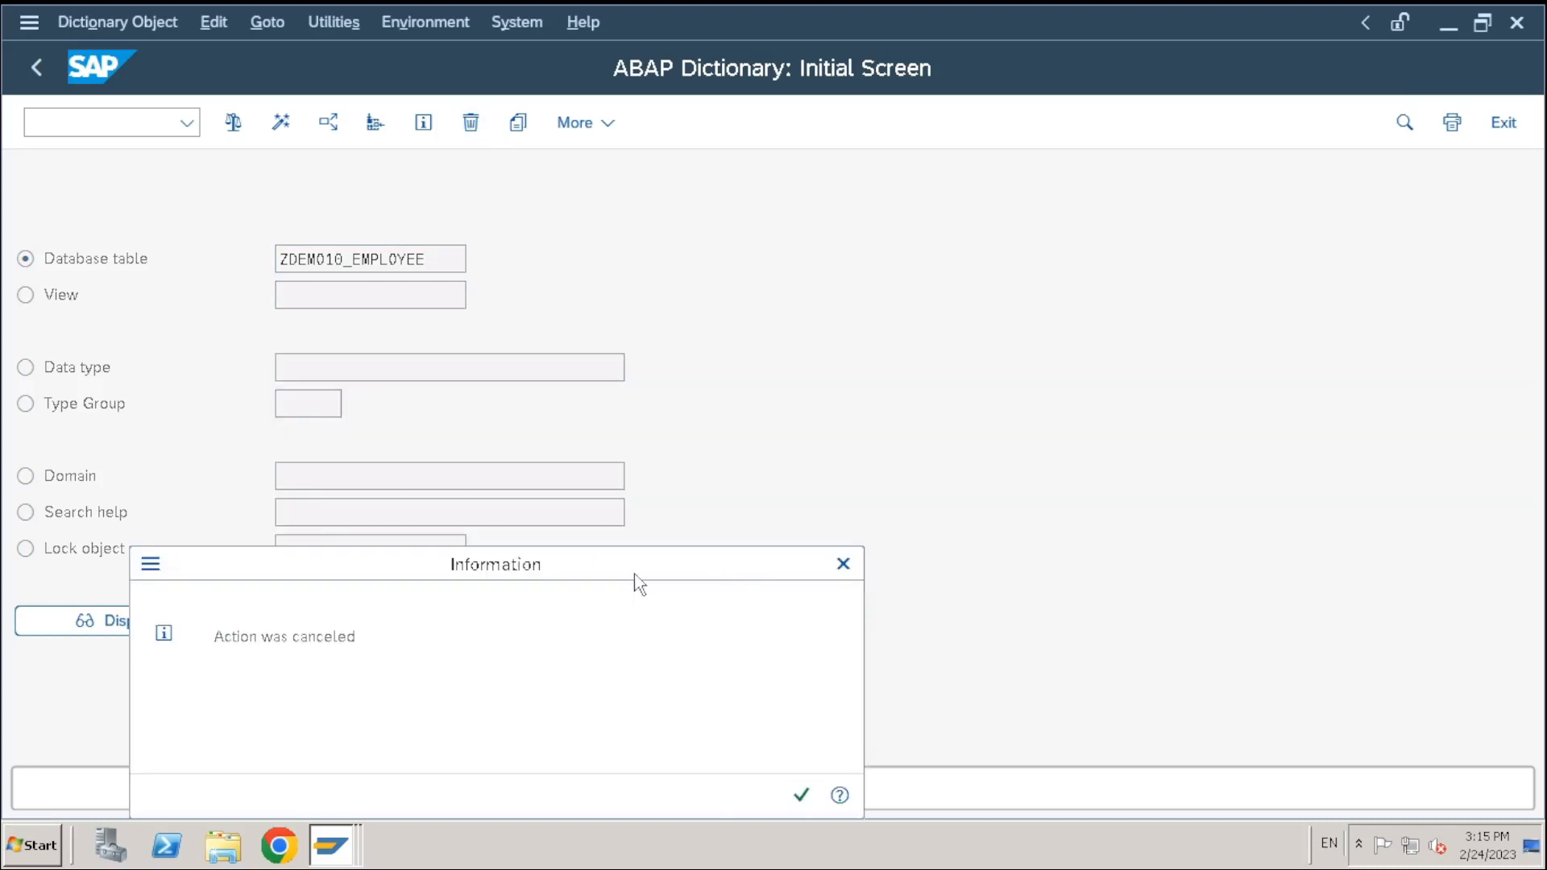
Dismiss the cancellation notice, display the table's fields, and return to the dictionary start screen
click(834, 637)
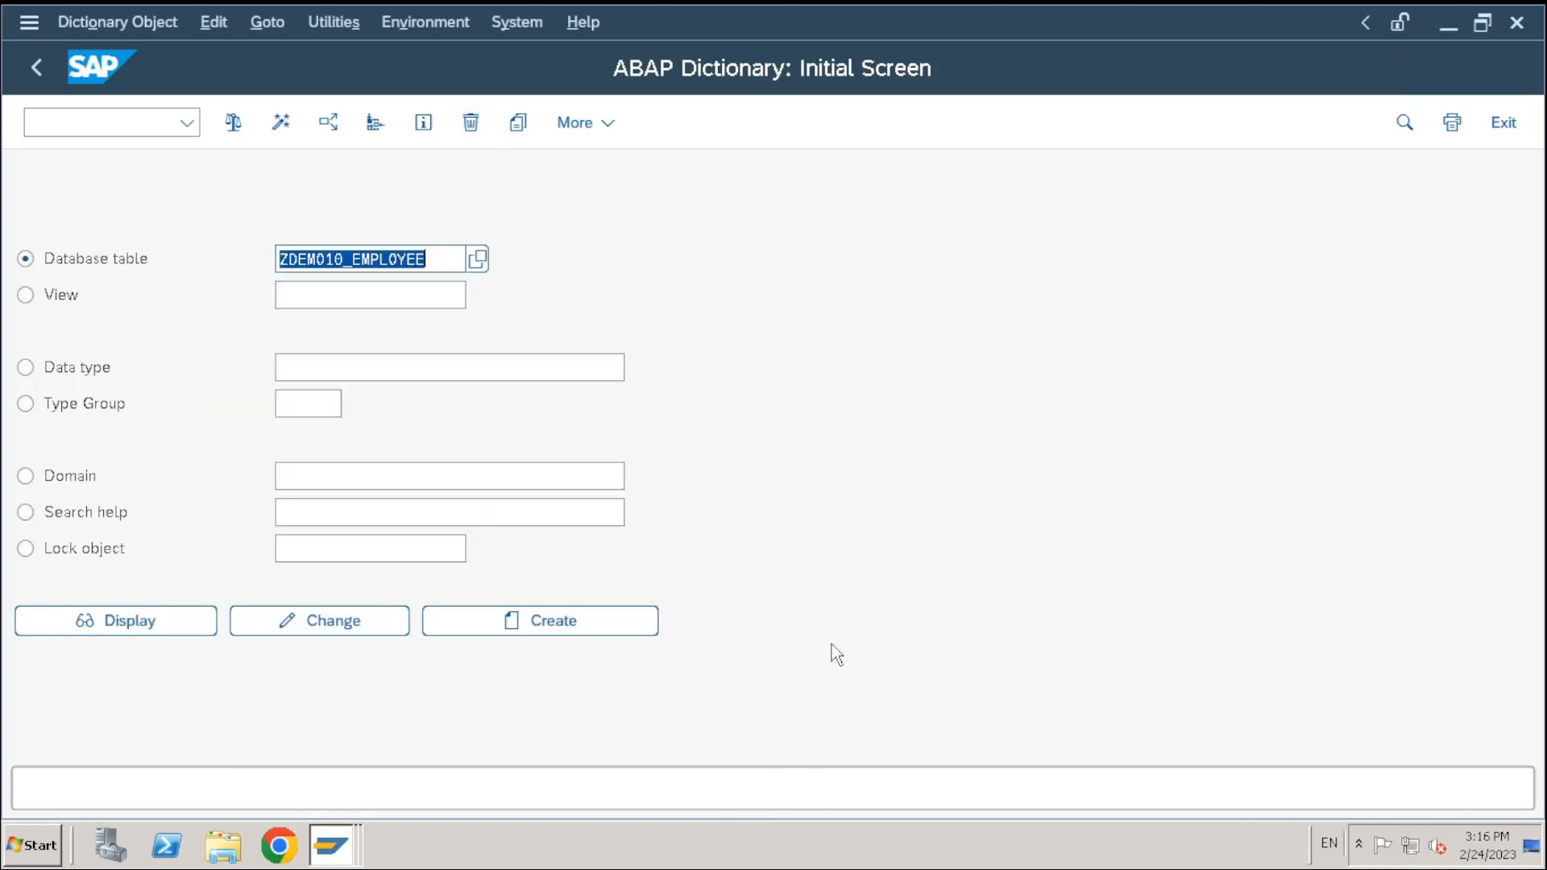
click(143, 622)
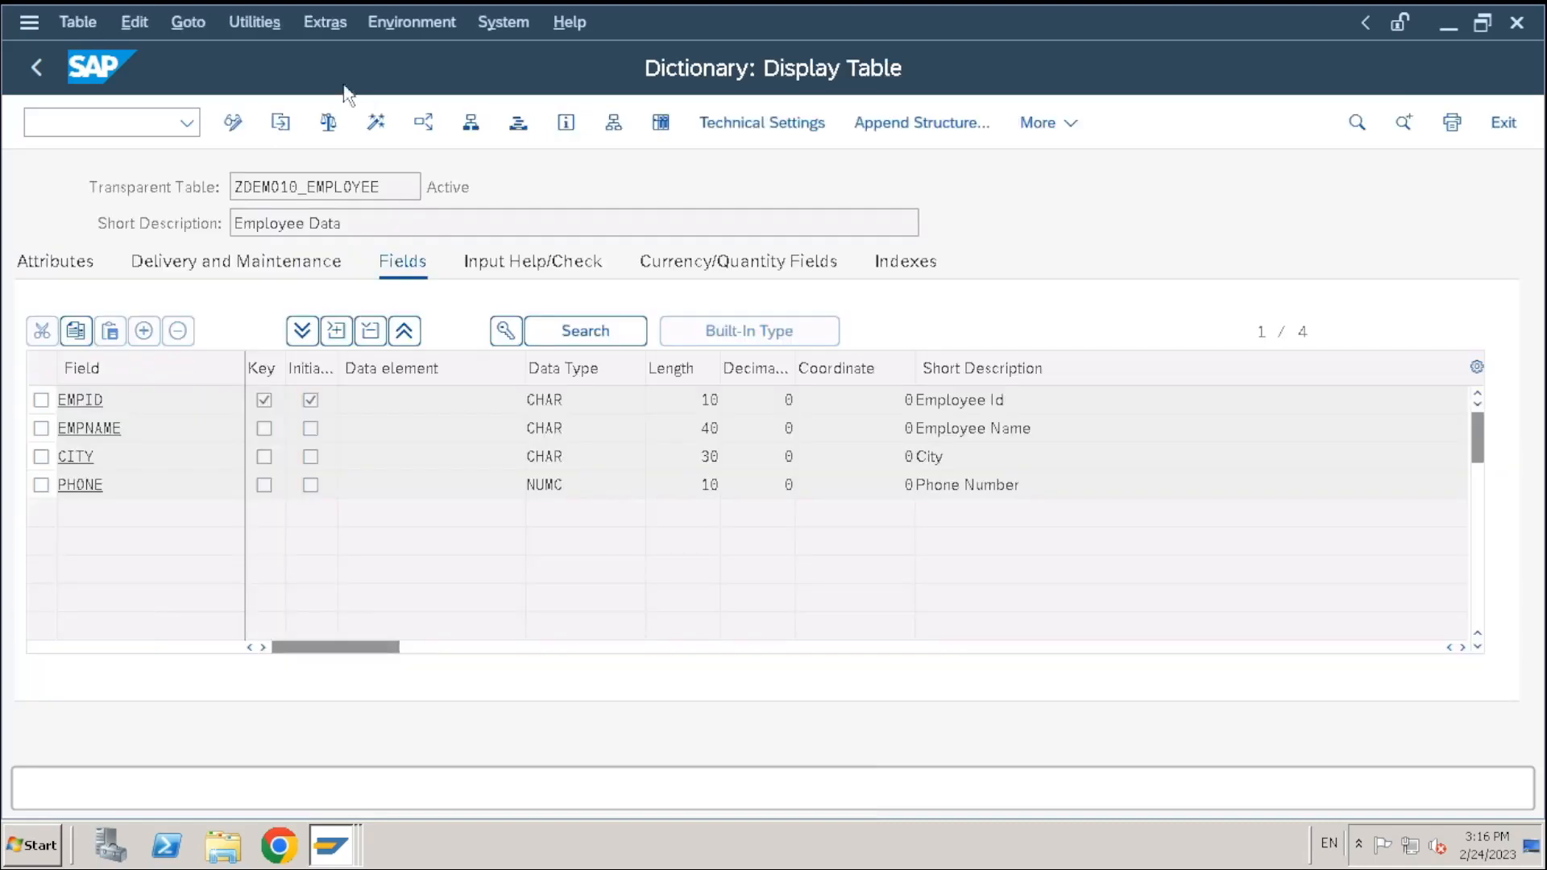
click(38, 76)
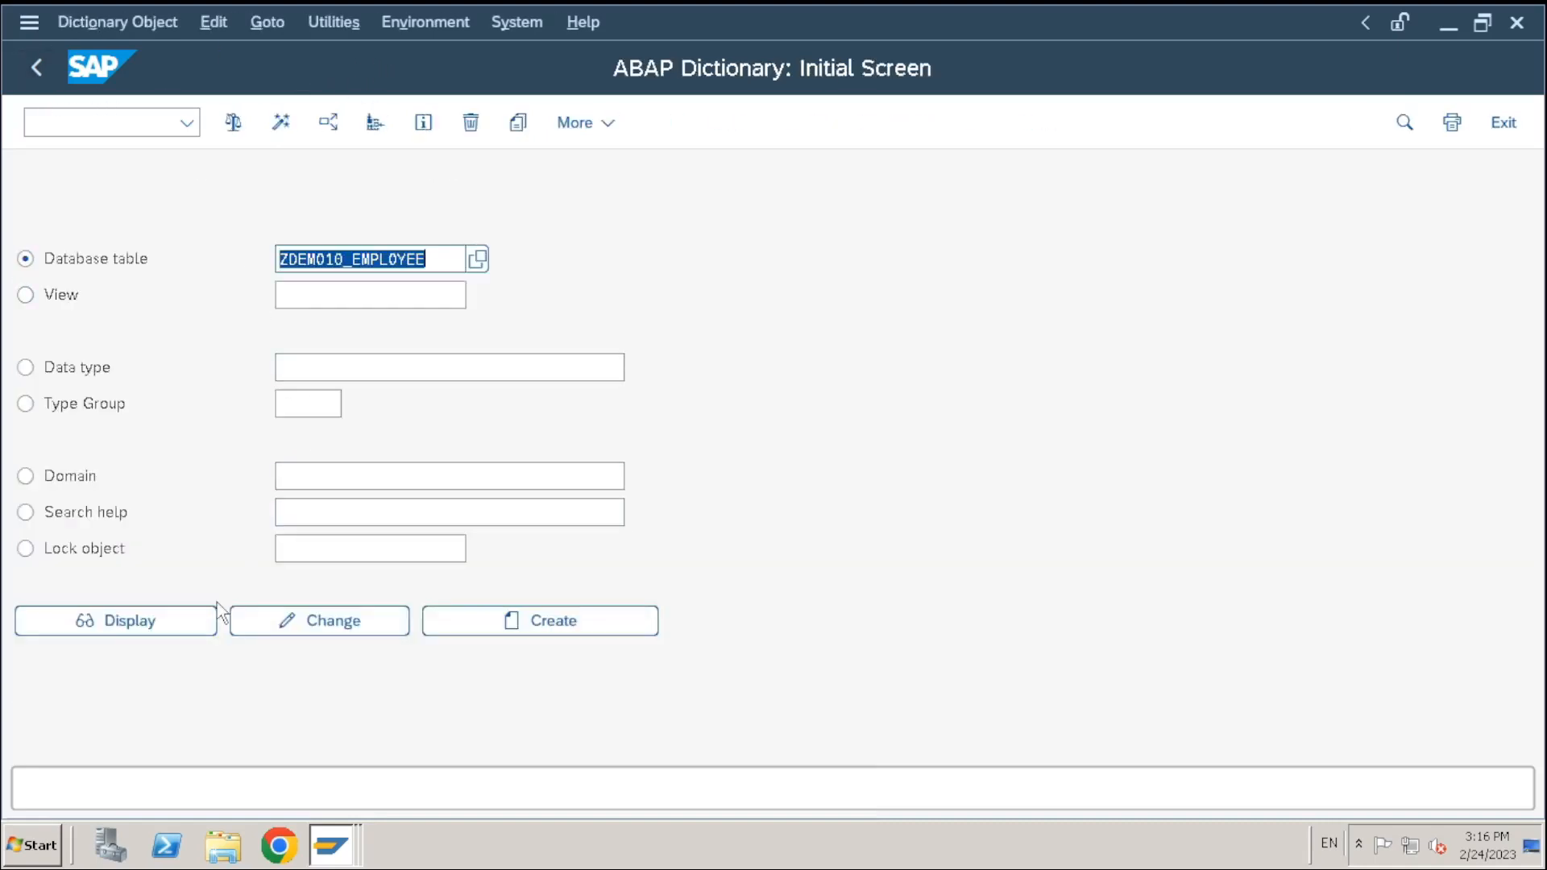
click(343, 259)
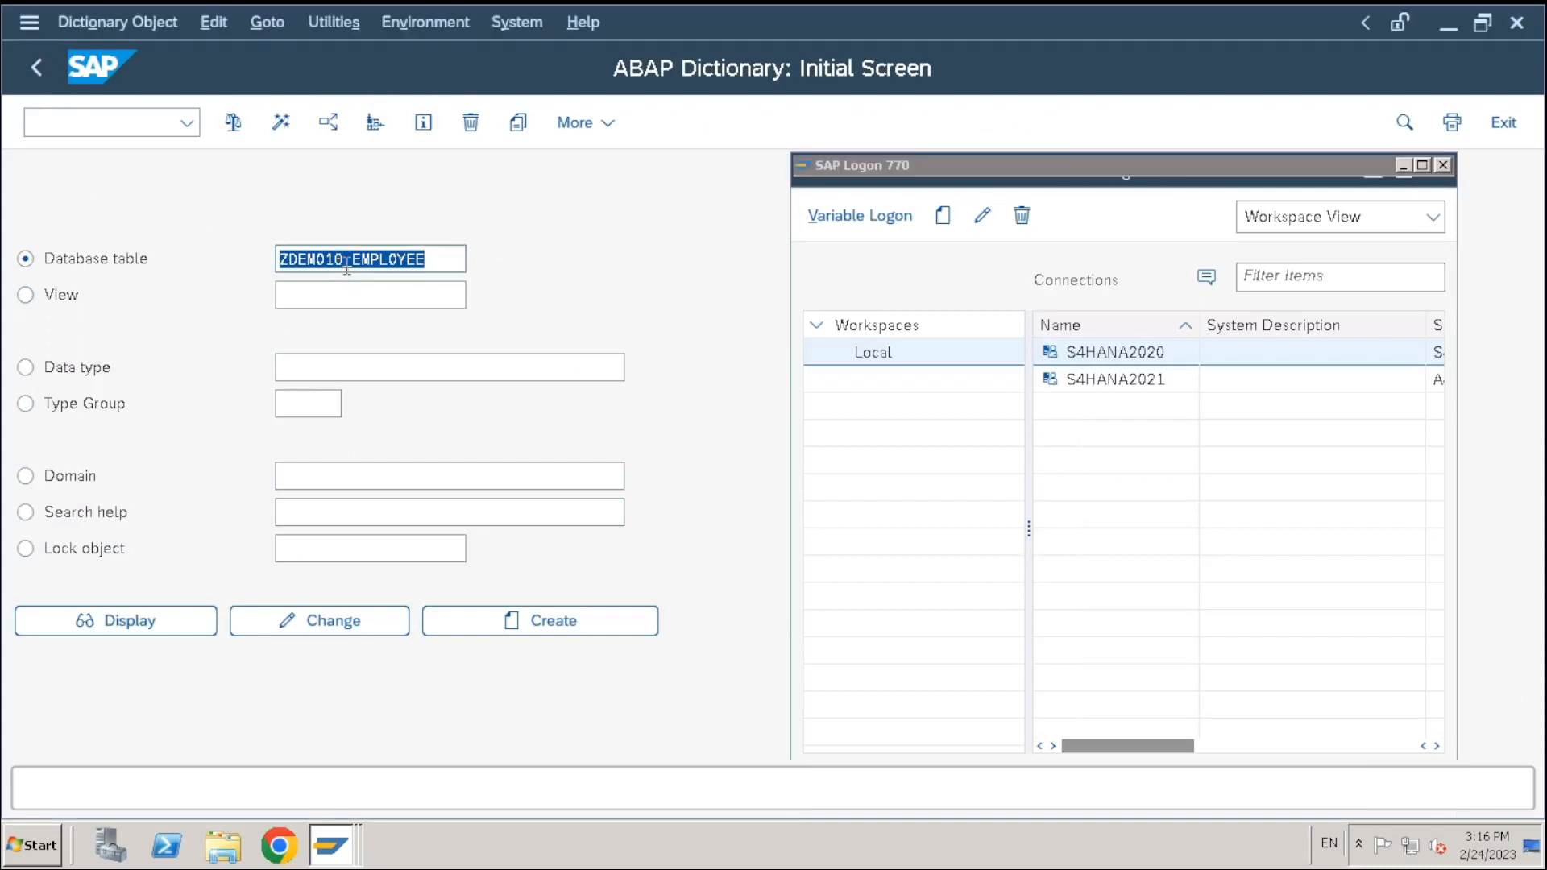
Rerun the where-used list on Programs only, including fields, and open ZDEMO_CUSTOM_TABLE
click(340, 126)
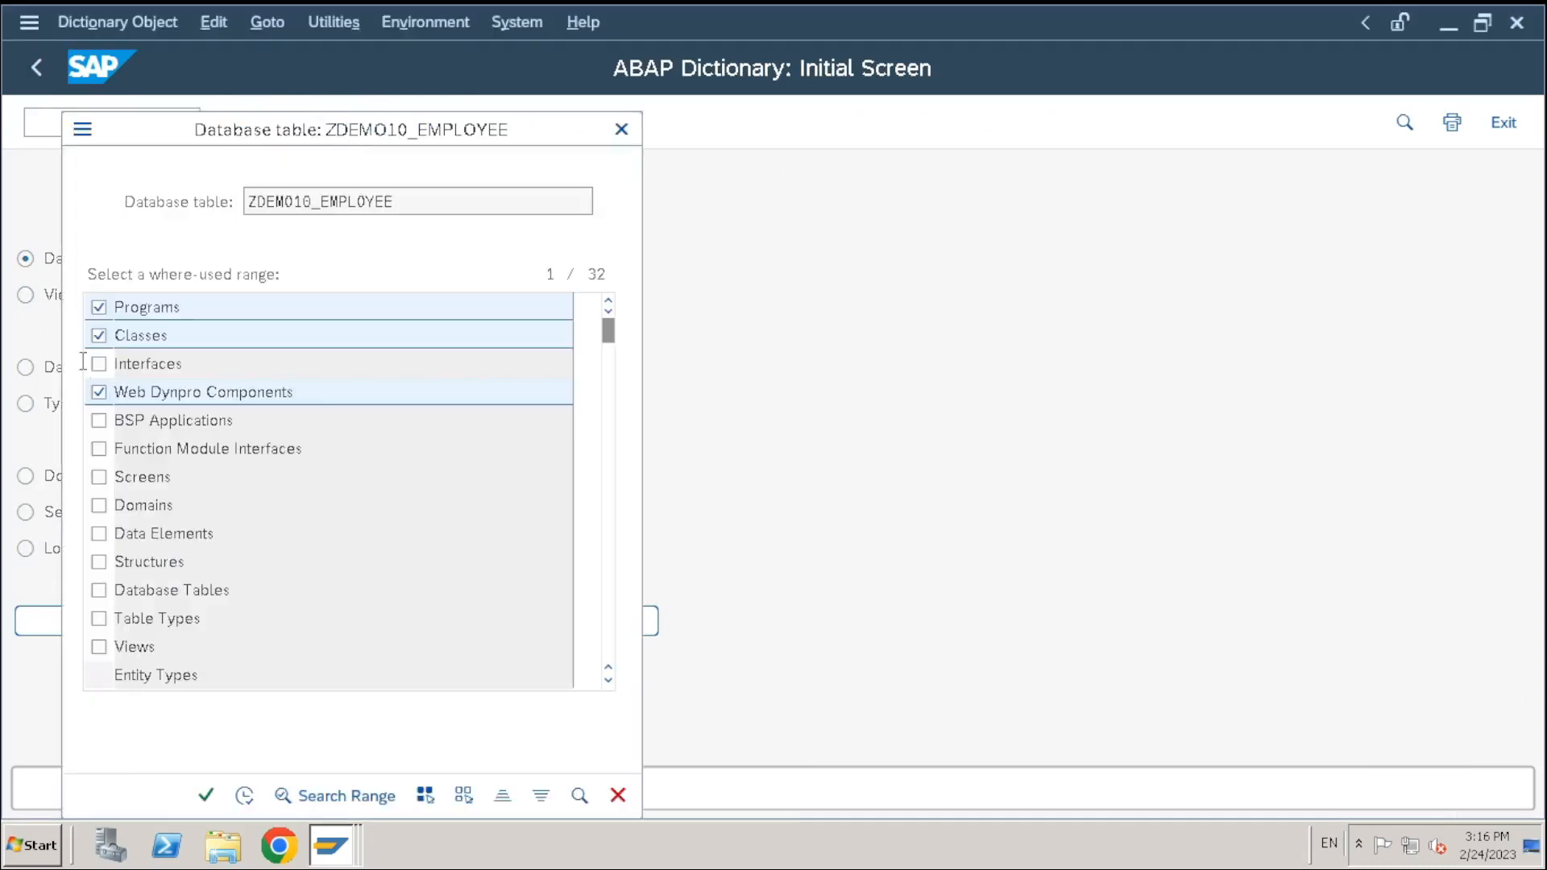
click(99, 335)
click(111, 401)
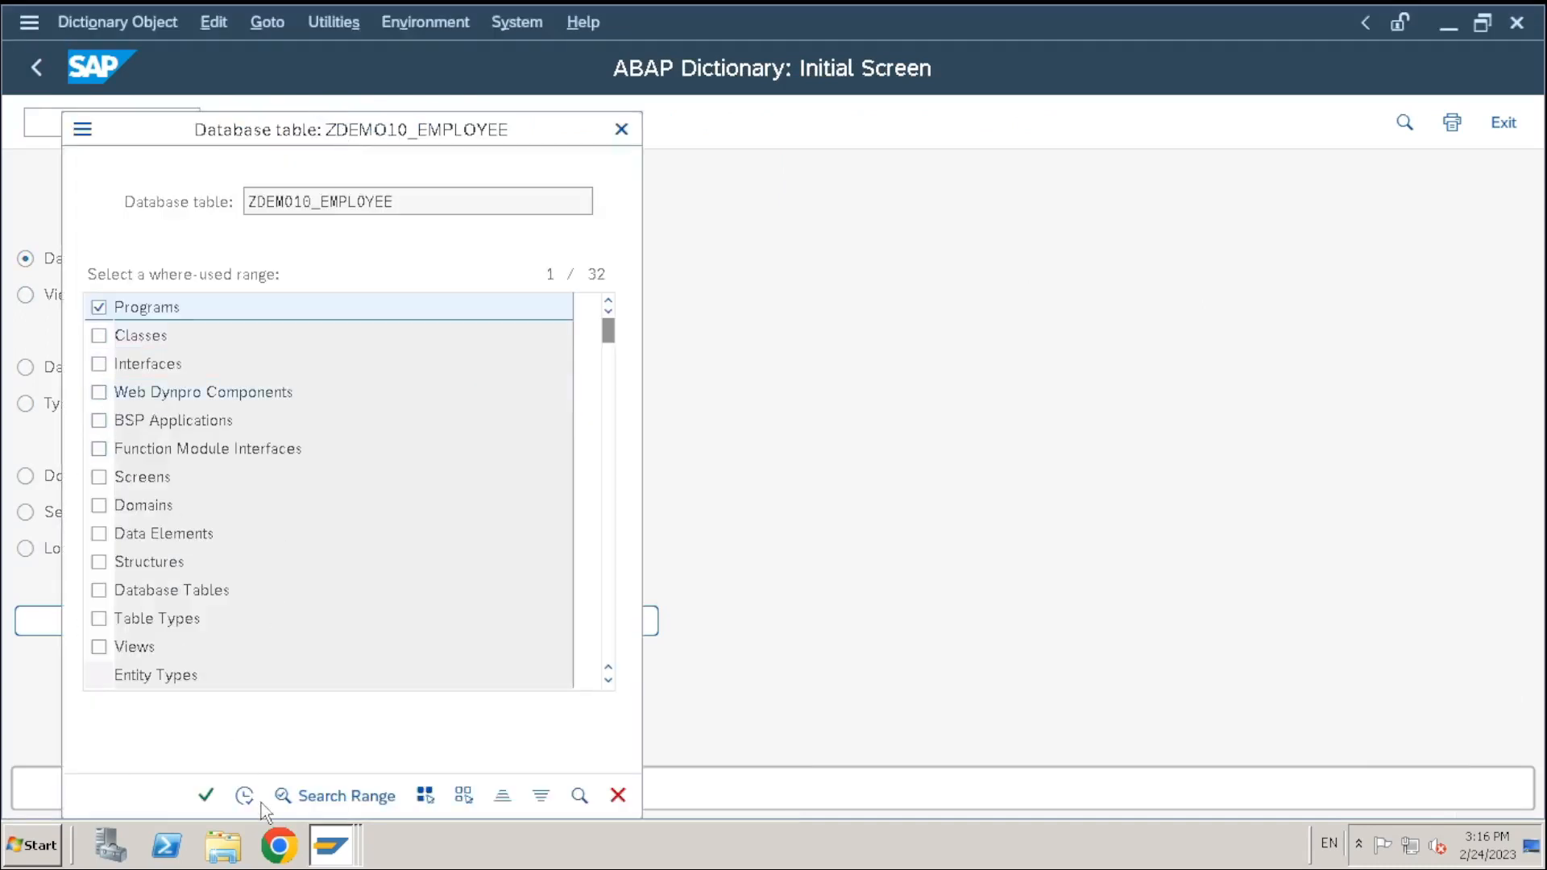
click(207, 796)
click(436, 554)
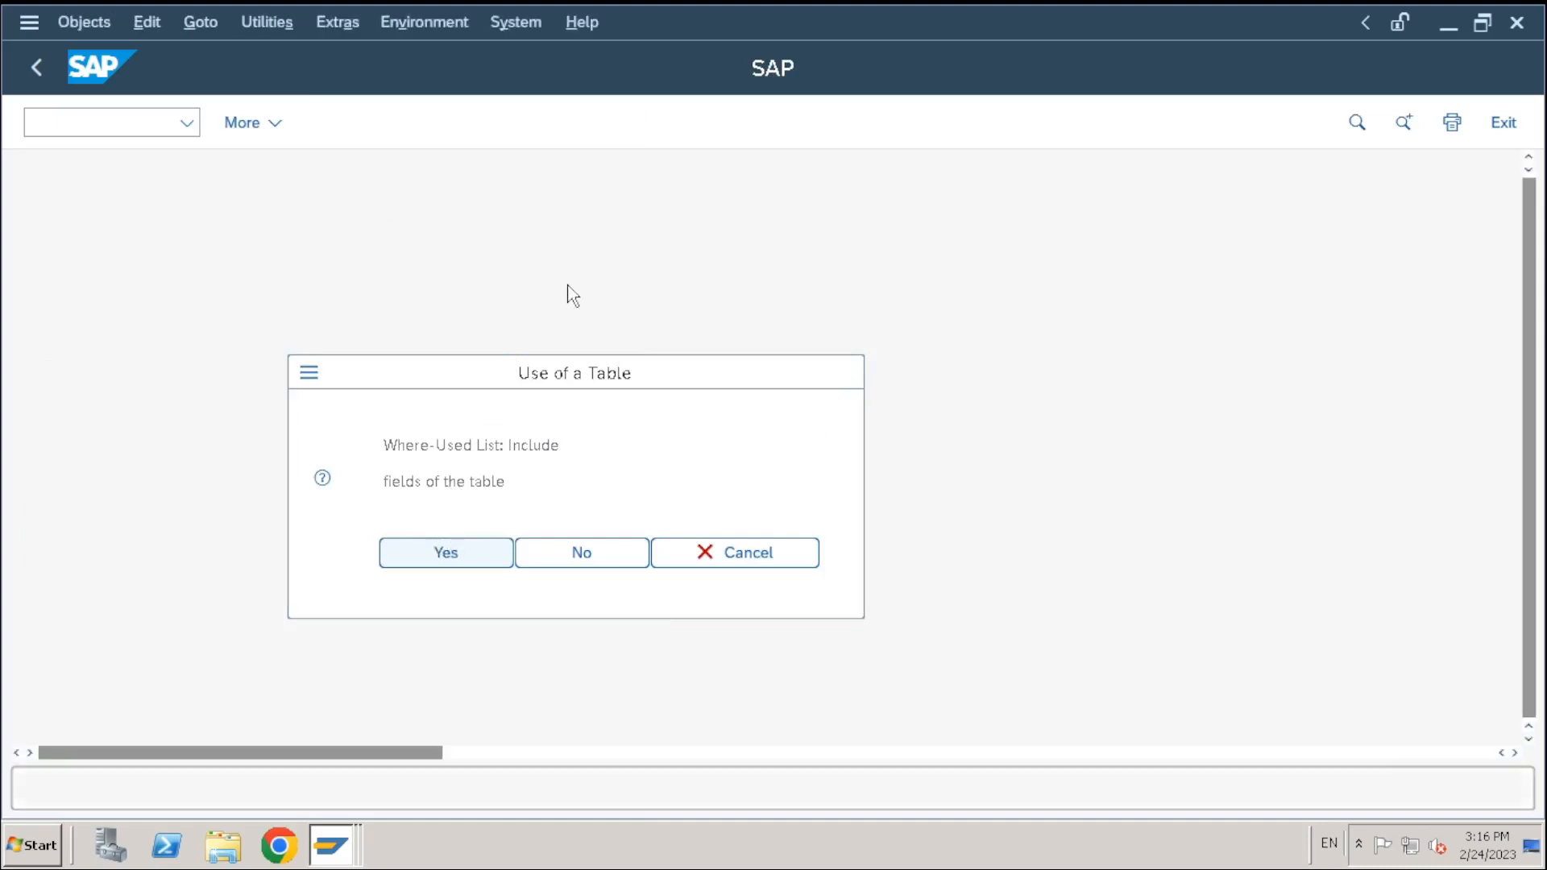
double_click(519, 262)
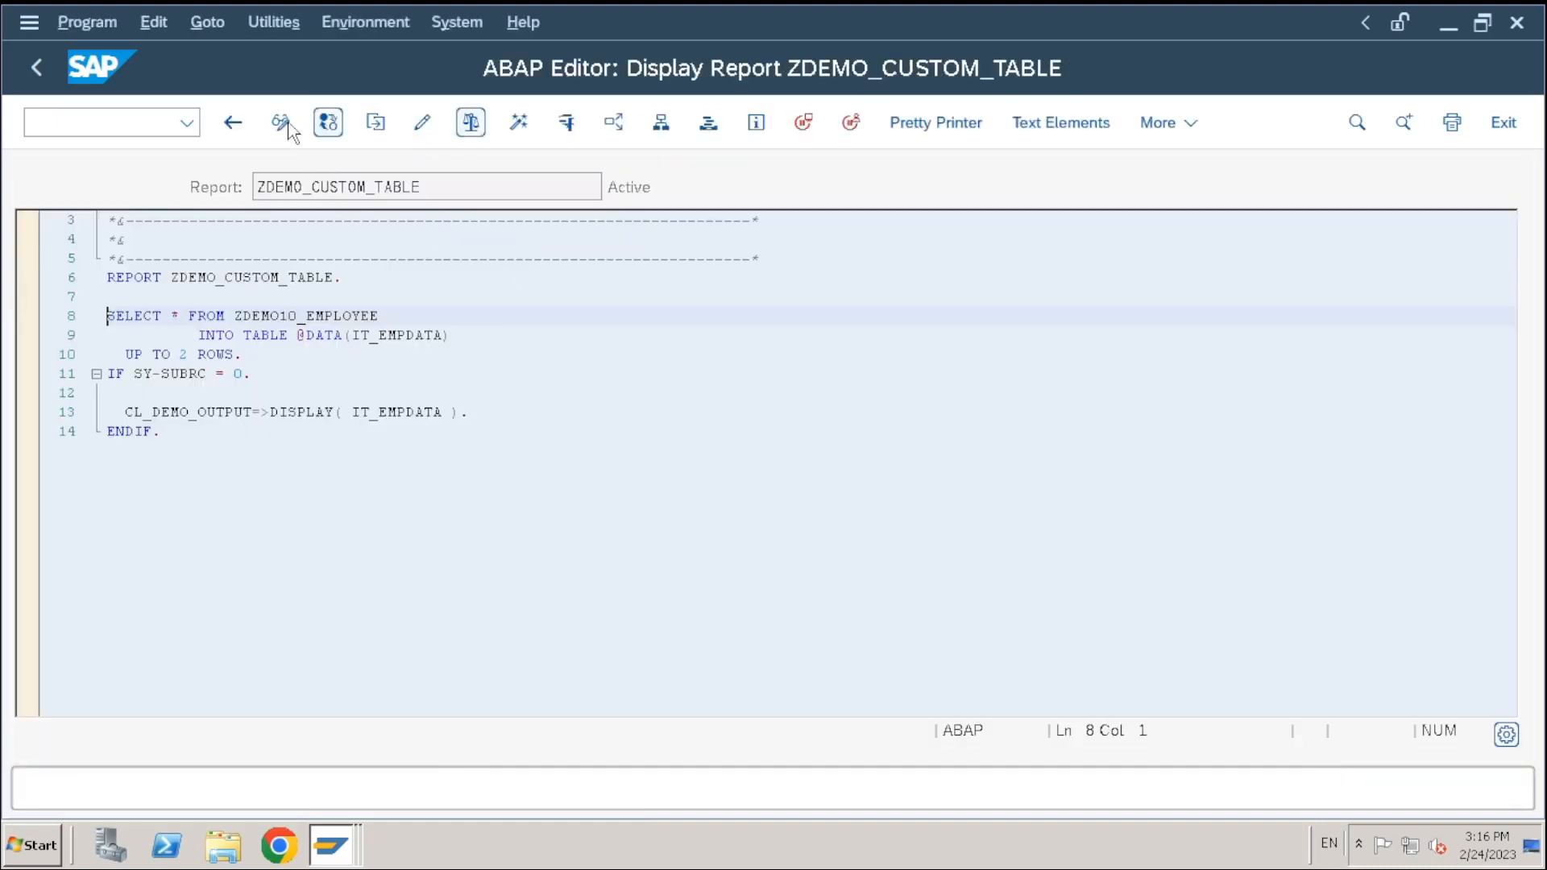
Comment out lines 8–14 of ZDEMO_CUSTOM_TABLE with Ctrl+< and activate the program
click(282, 126)
click(461, 337)
drag(25, 332, 479, 438)
click(257, 354)
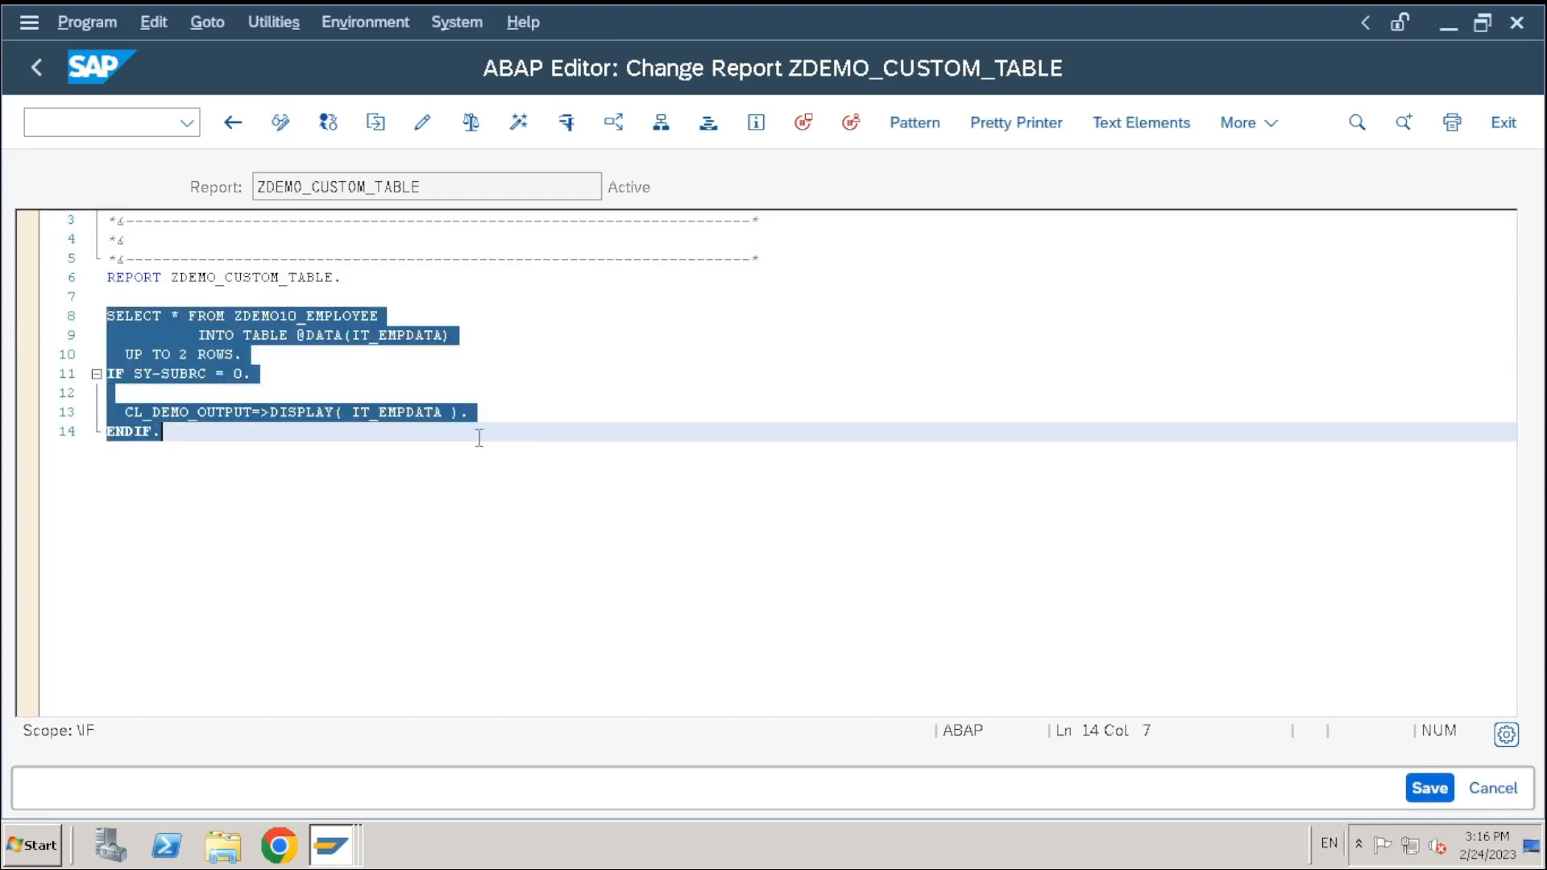
key(ctrl+less)
click(521, 122)
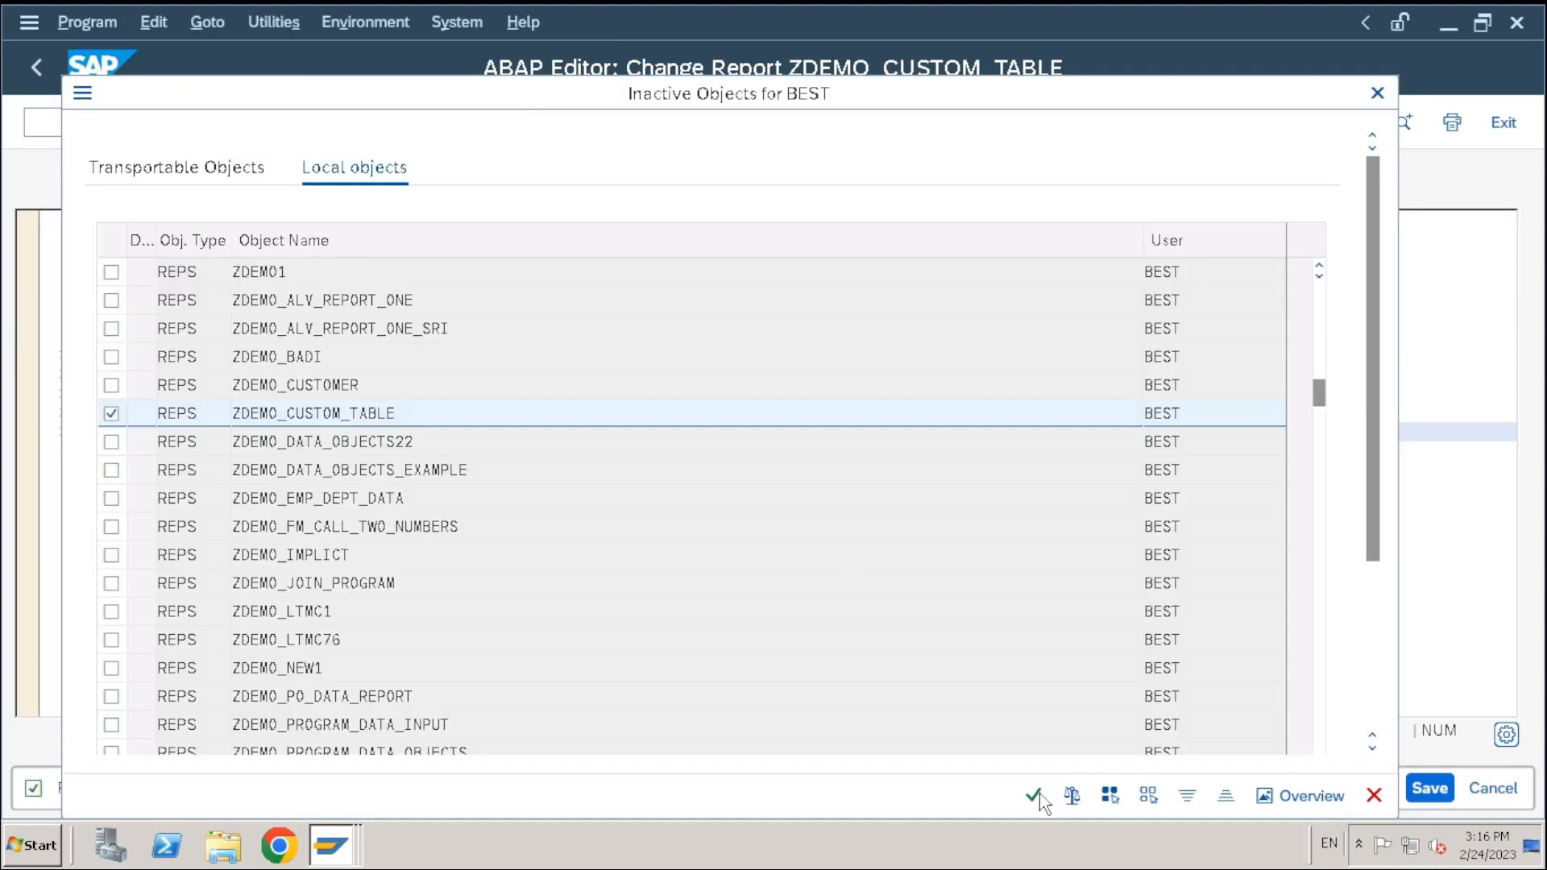
click(1034, 796)
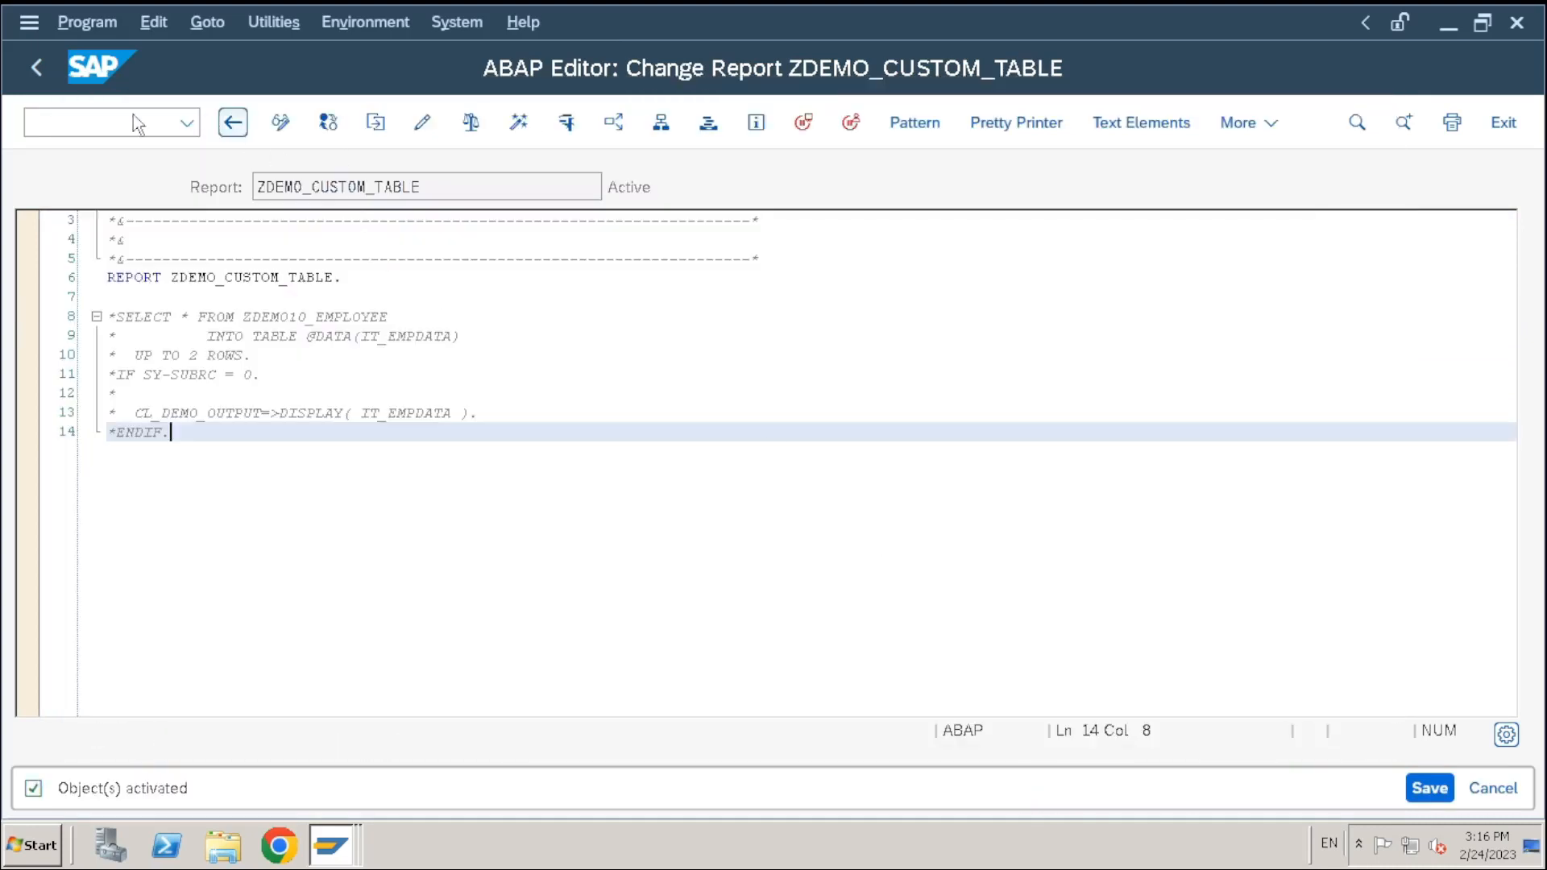
click(22, 69)
Return to the ABAP Dictionary start screen with ZDEMO10_EMPLOYEE in the table name field
click(22, 69)
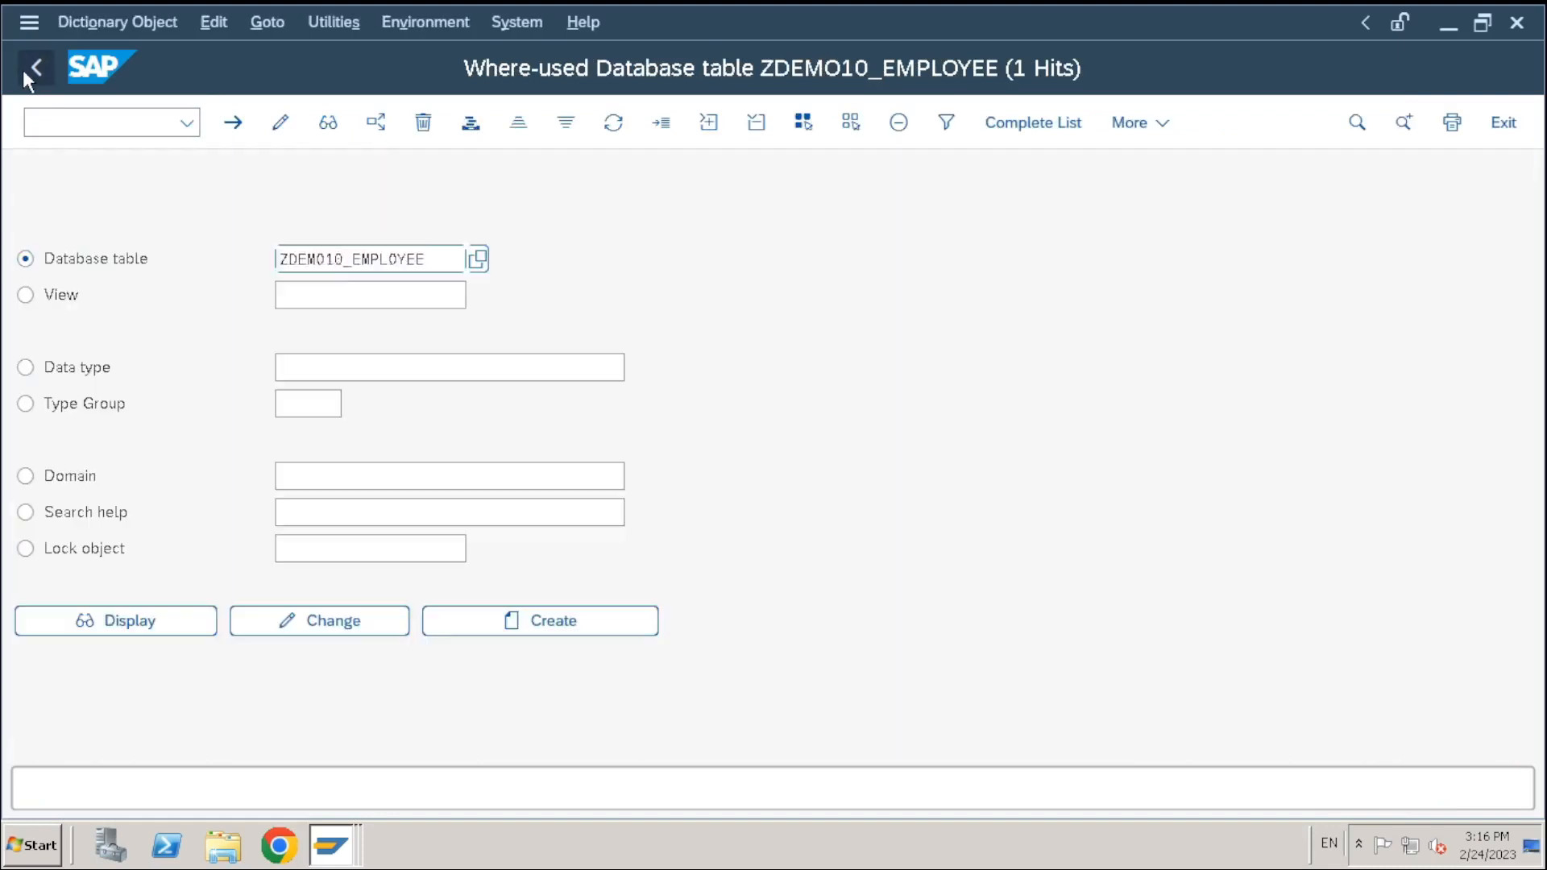
click(403, 294)
click(368, 260)
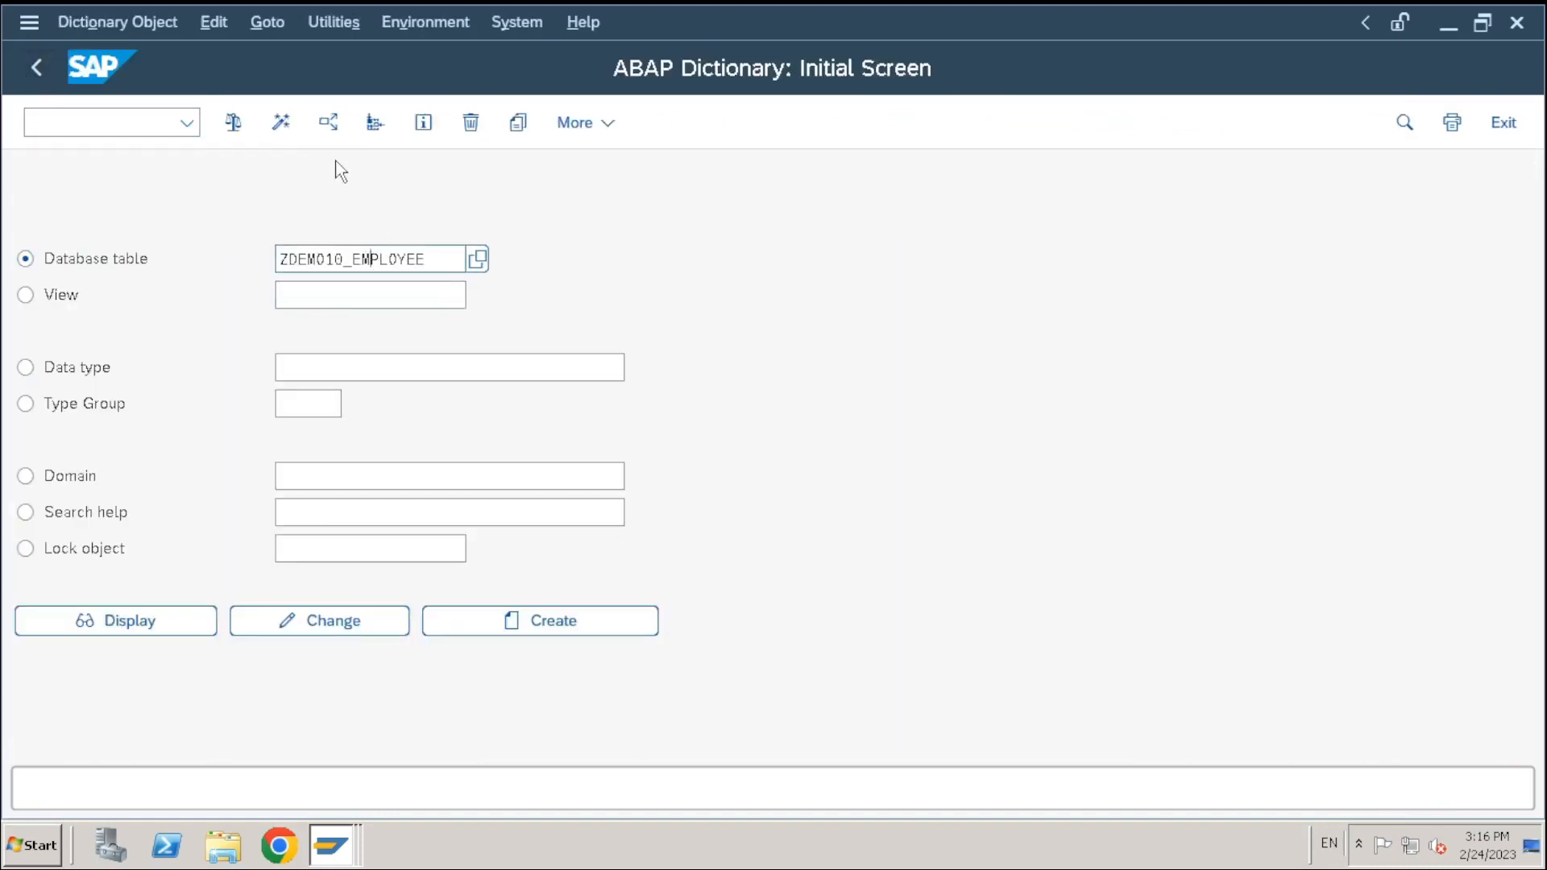
Run a where-used check on ZDEMO10_EMPLOYEE without Classes or Web Dynpro Components, then start deleting it
click(327, 123)
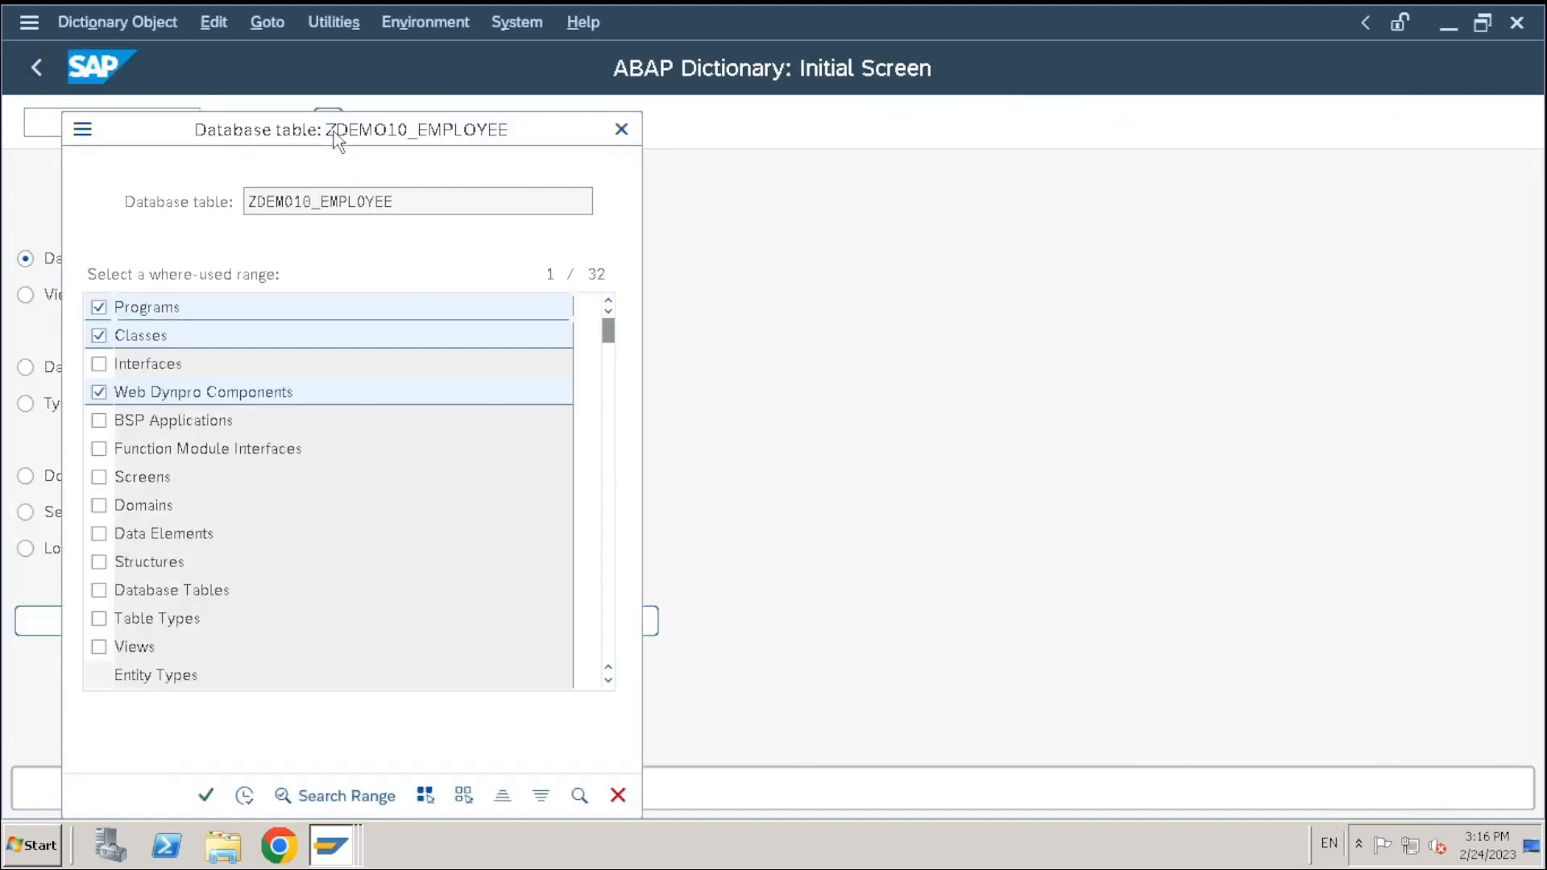
click(98, 335)
click(99, 392)
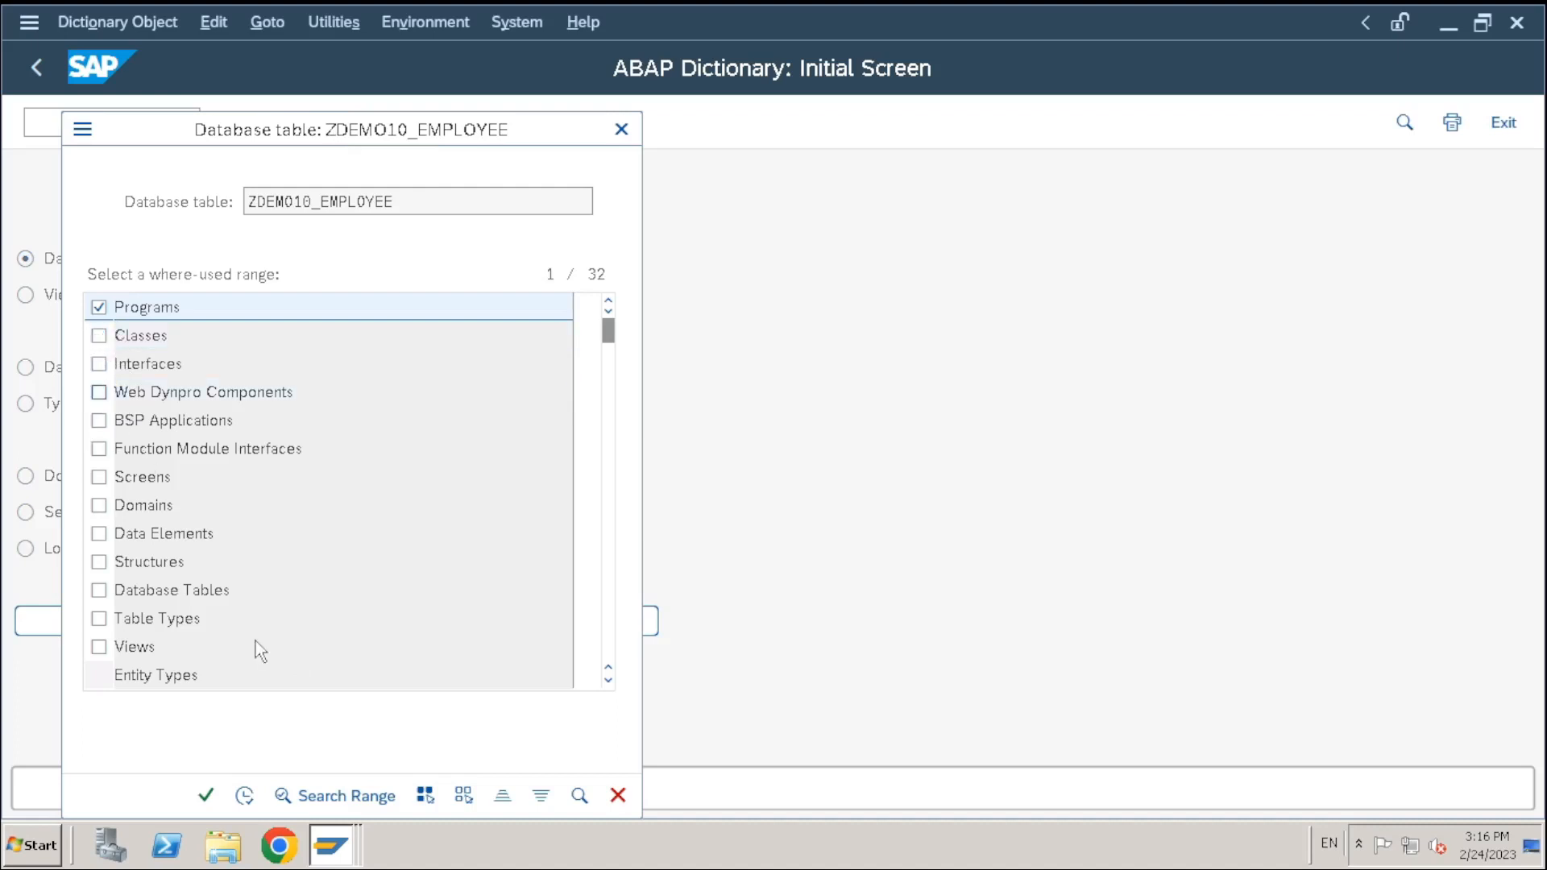
click(207, 795)
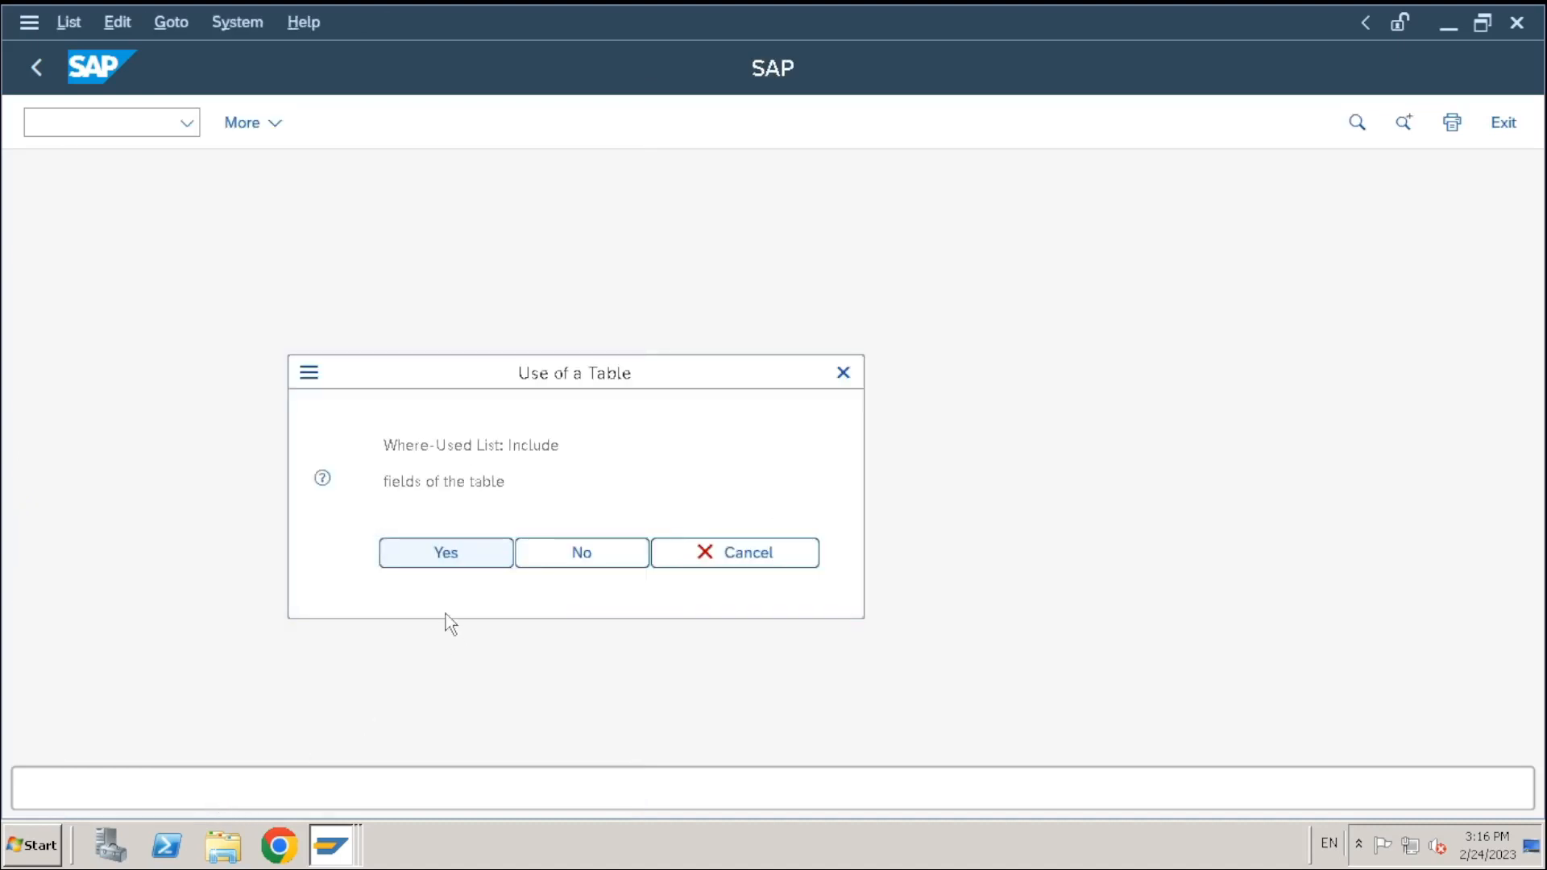
click(433, 558)
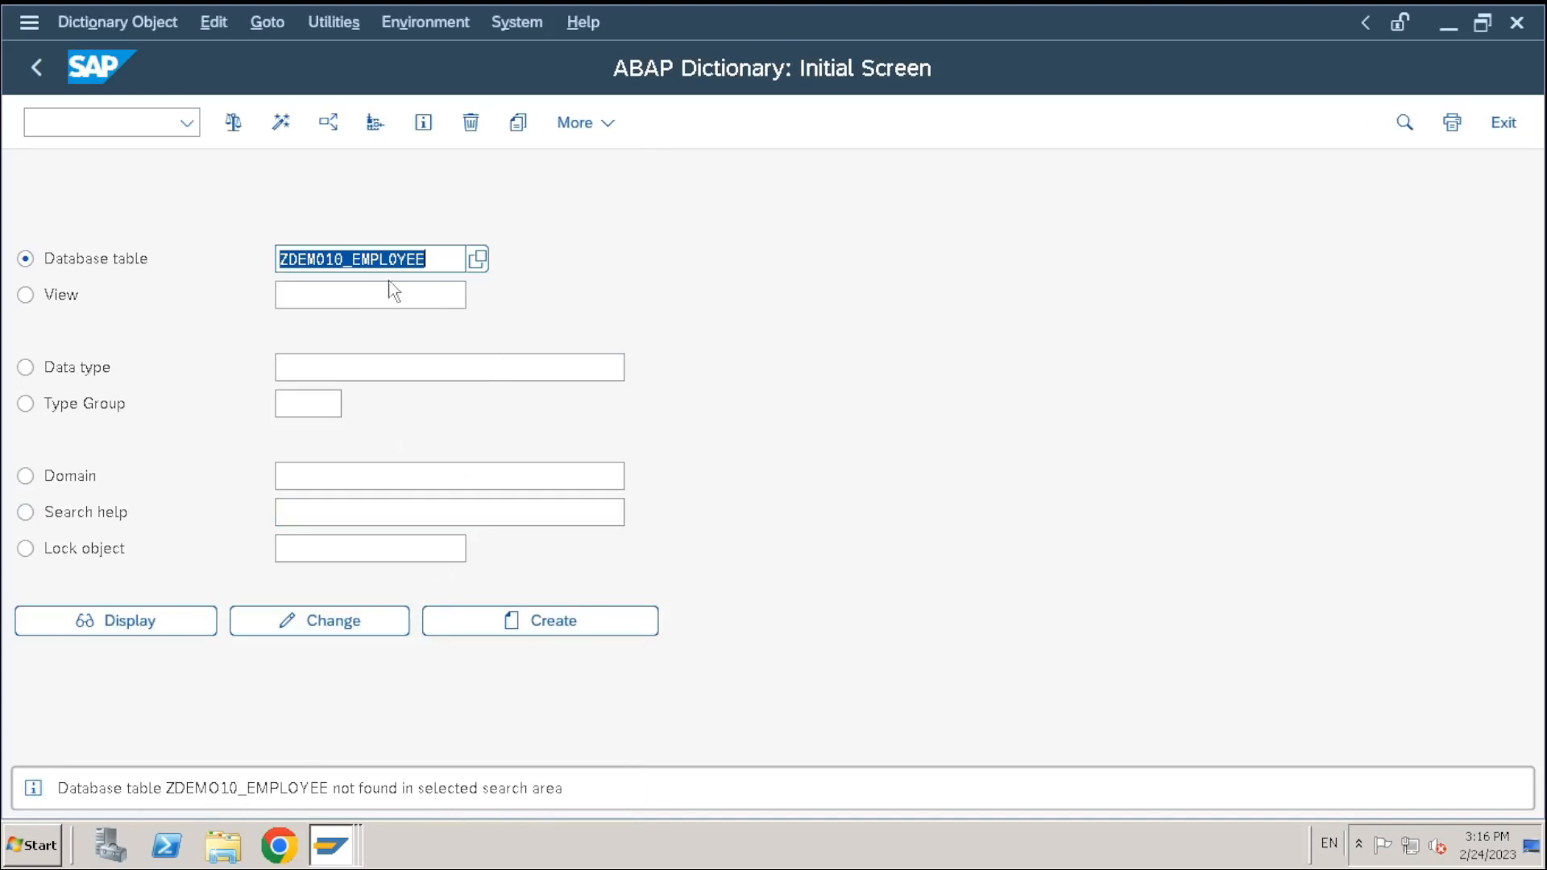
click(471, 122)
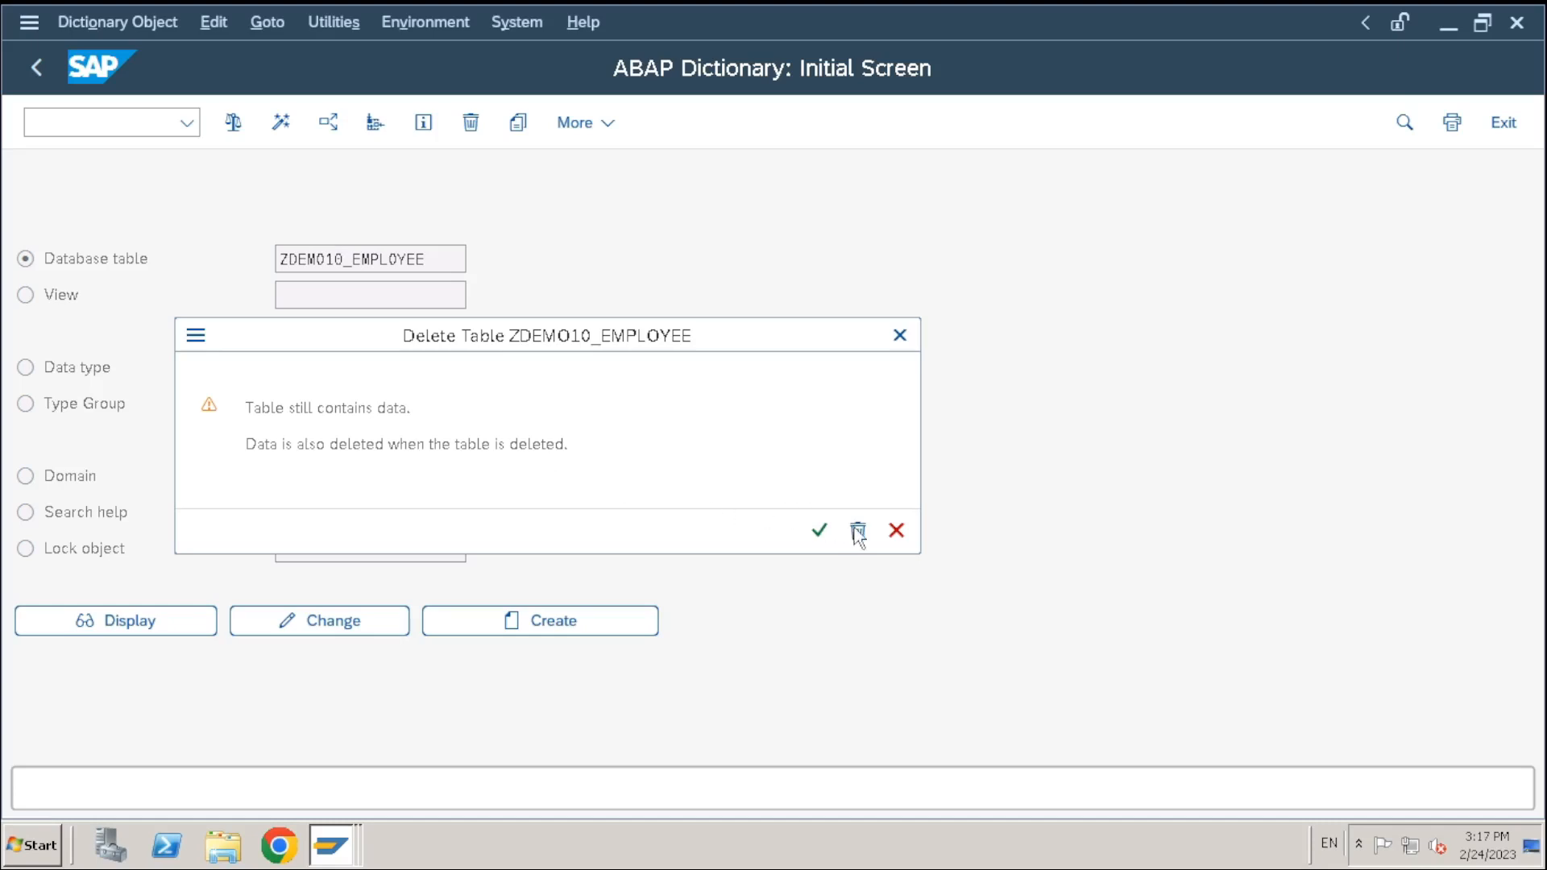
Cancel the first delete warning, then delete ZDEMO10_EMPLOYEE with its data and confirm it no longer exists
click(820, 532)
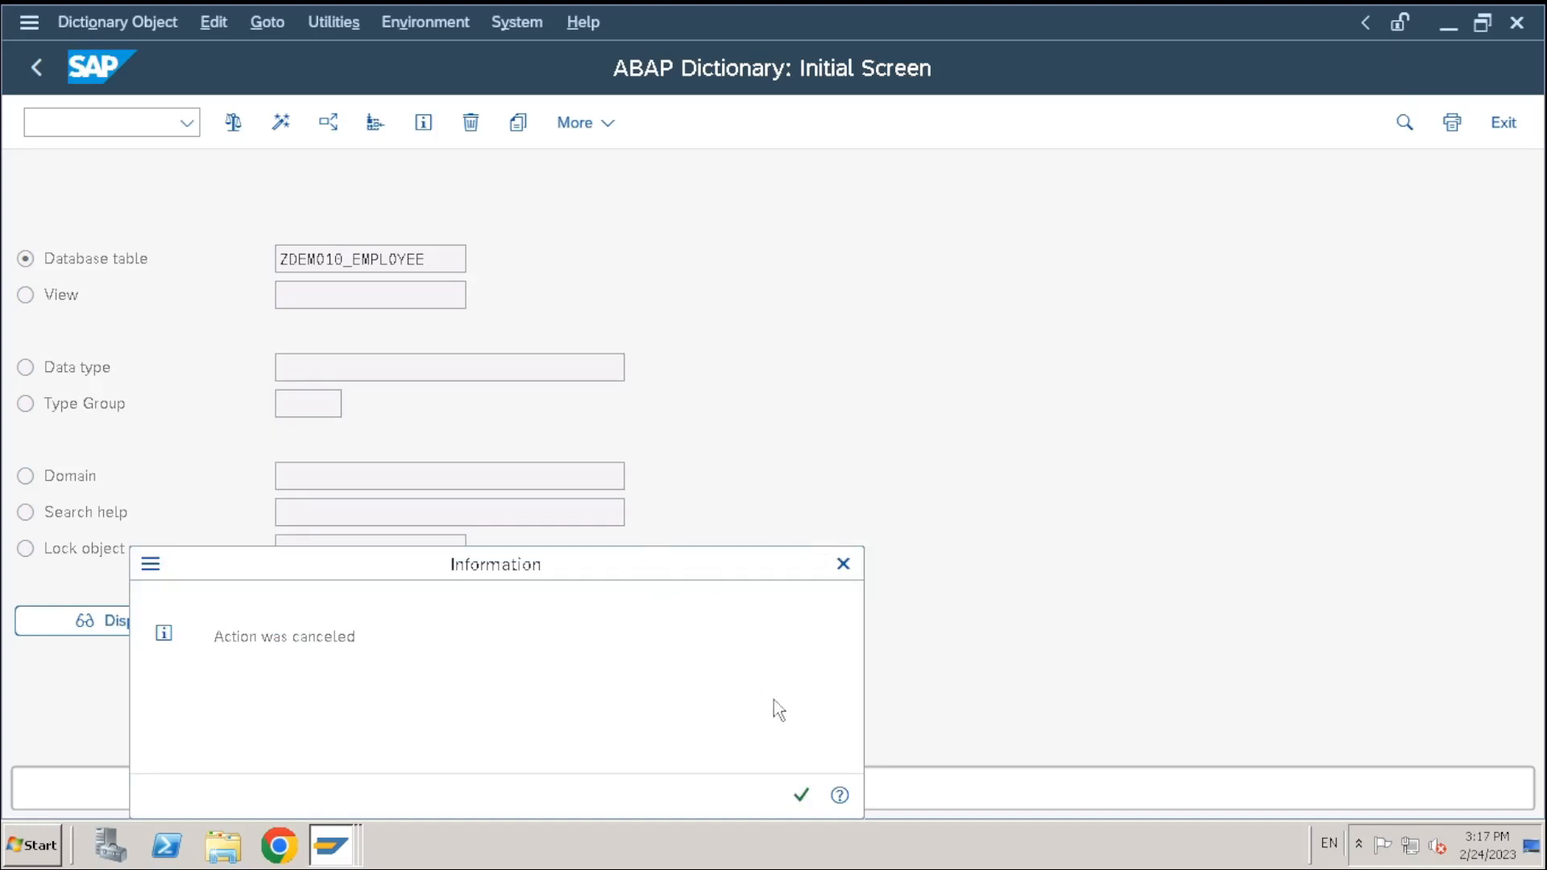
click(801, 796)
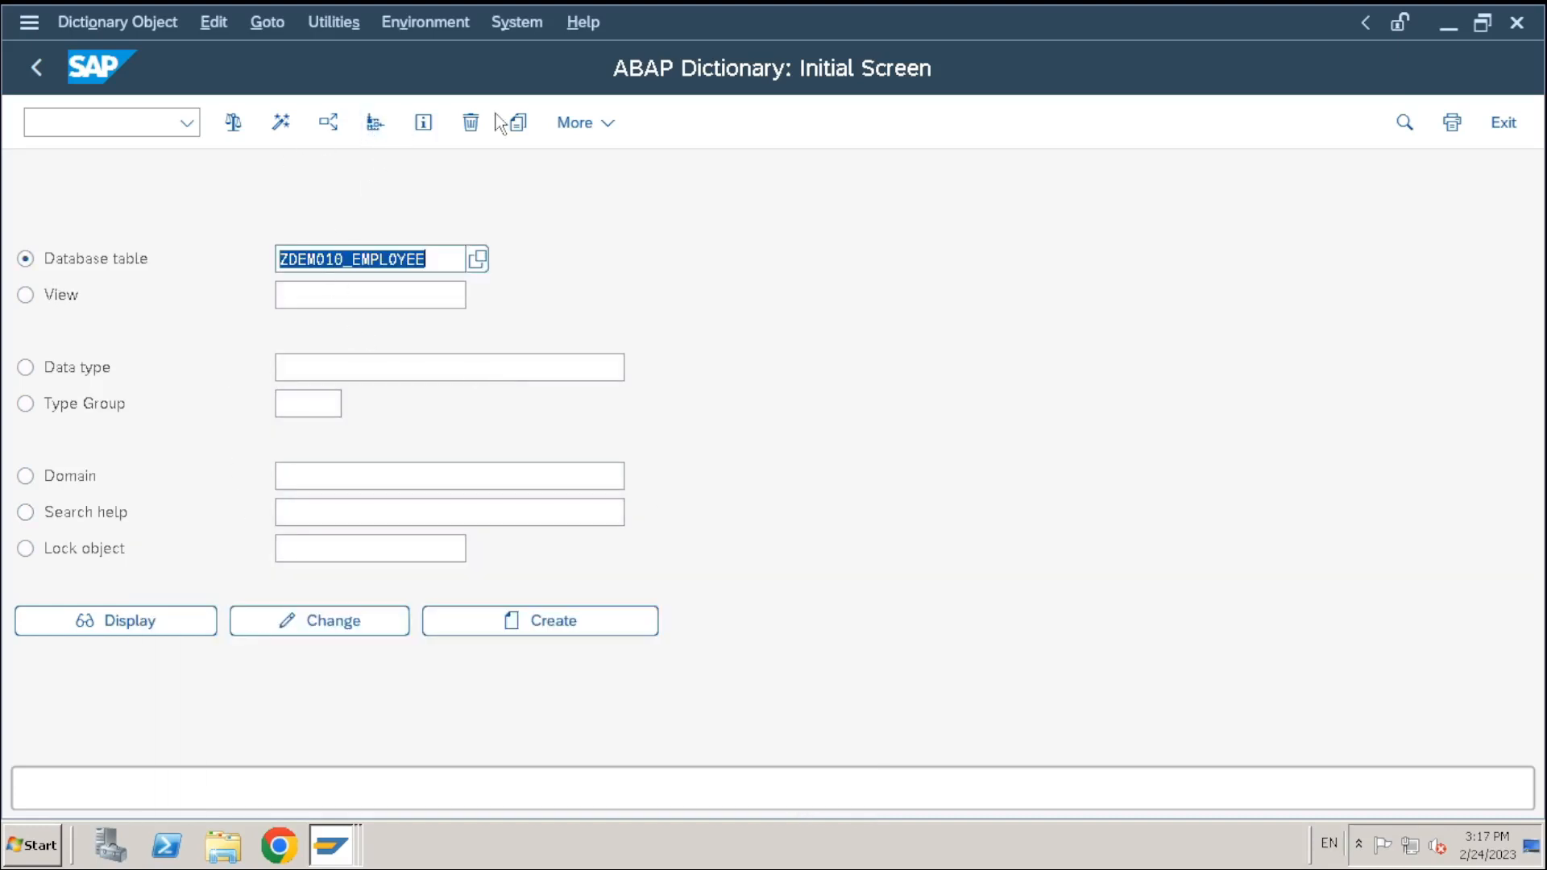
click(470, 122)
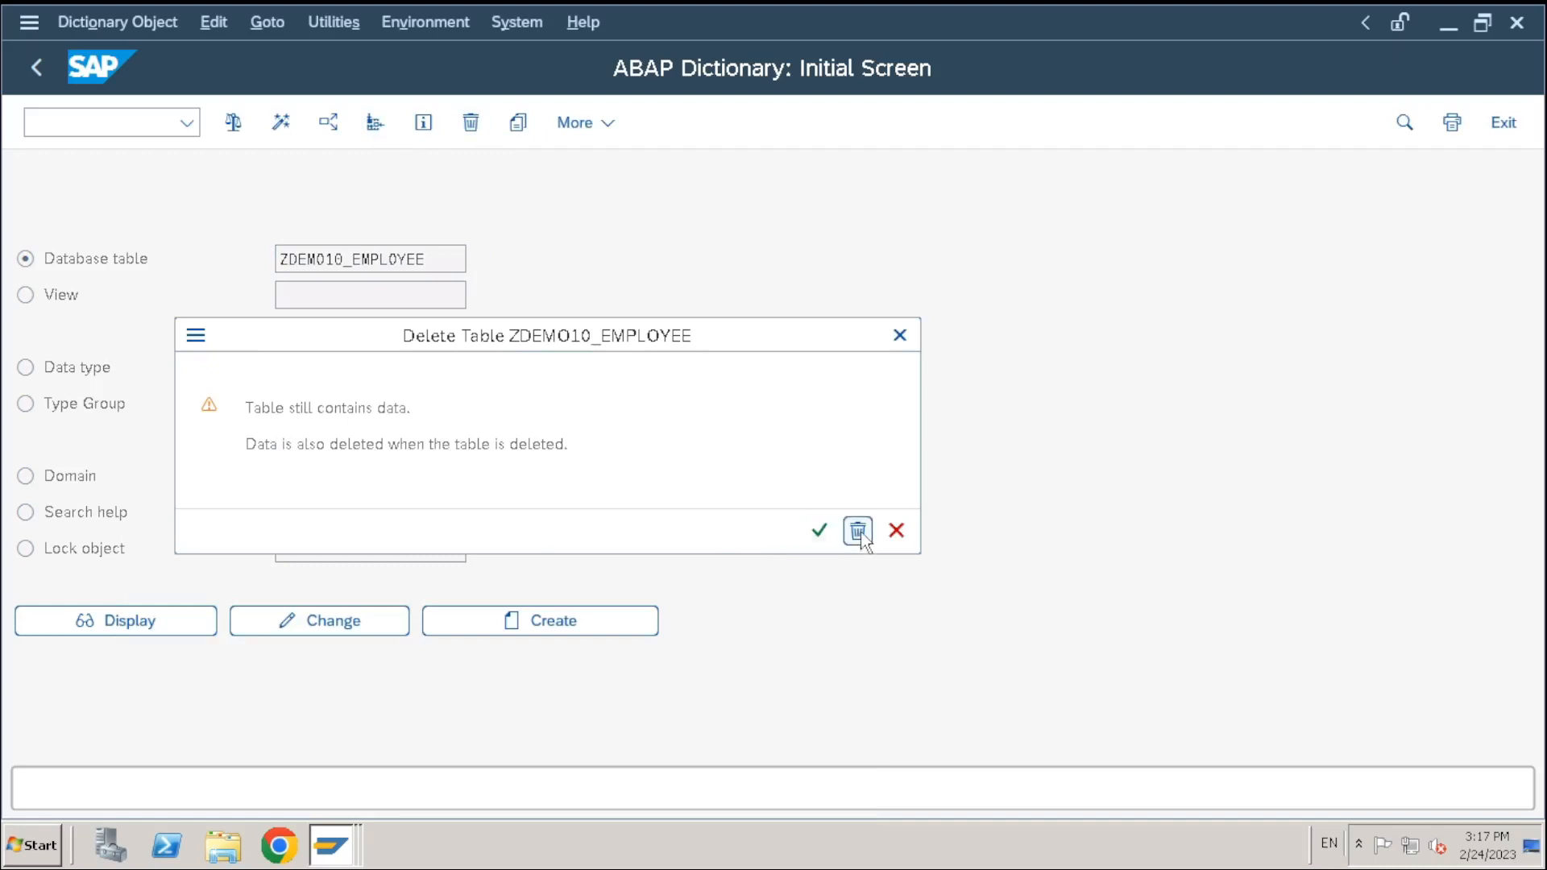
click(859, 531)
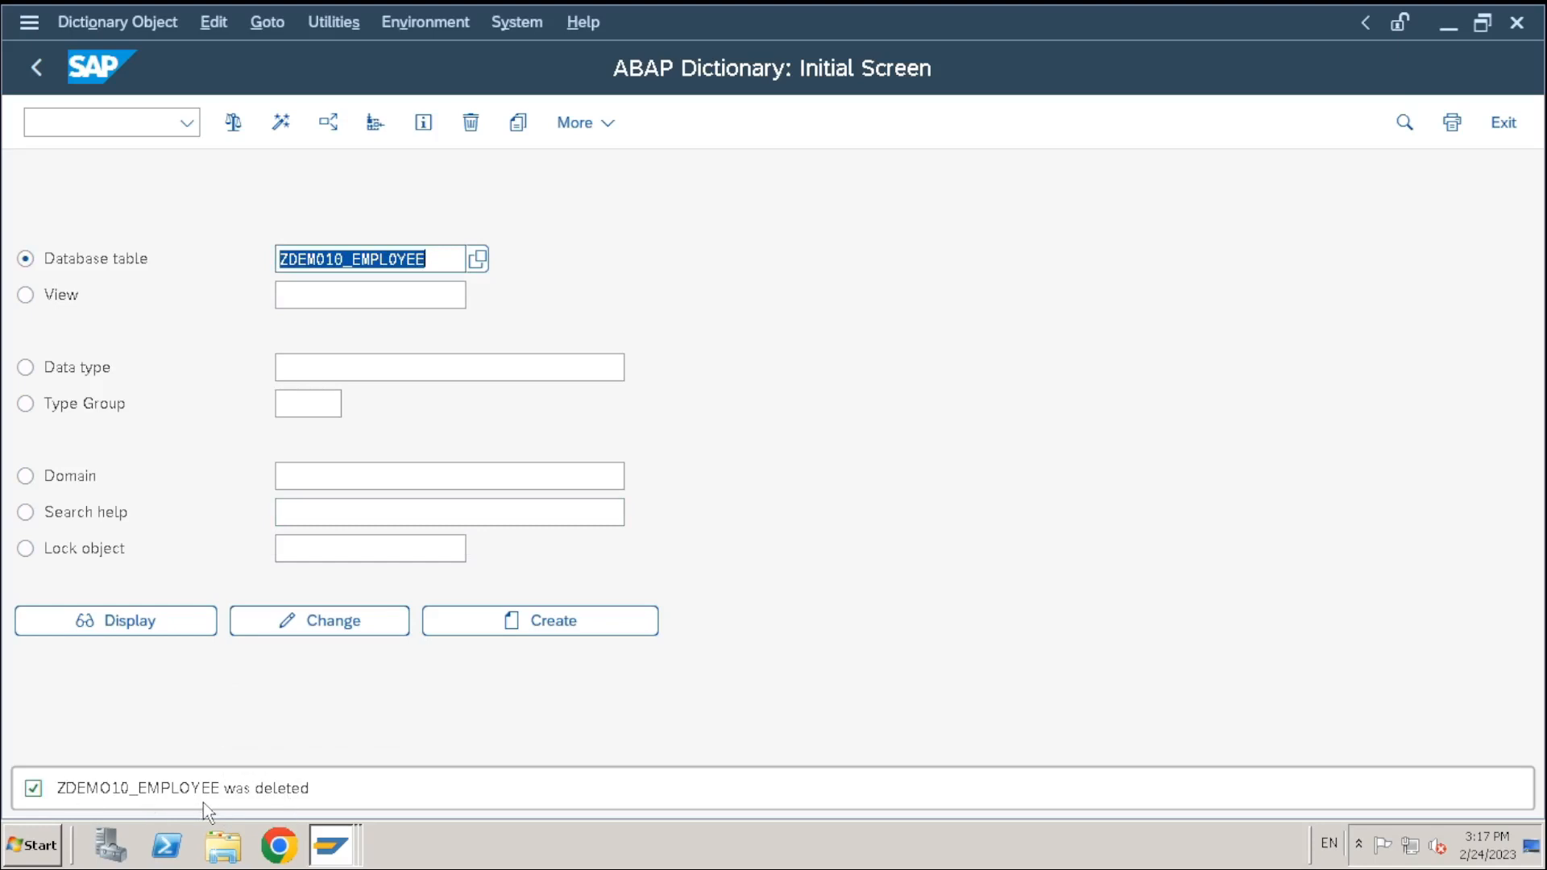
click(167, 622)
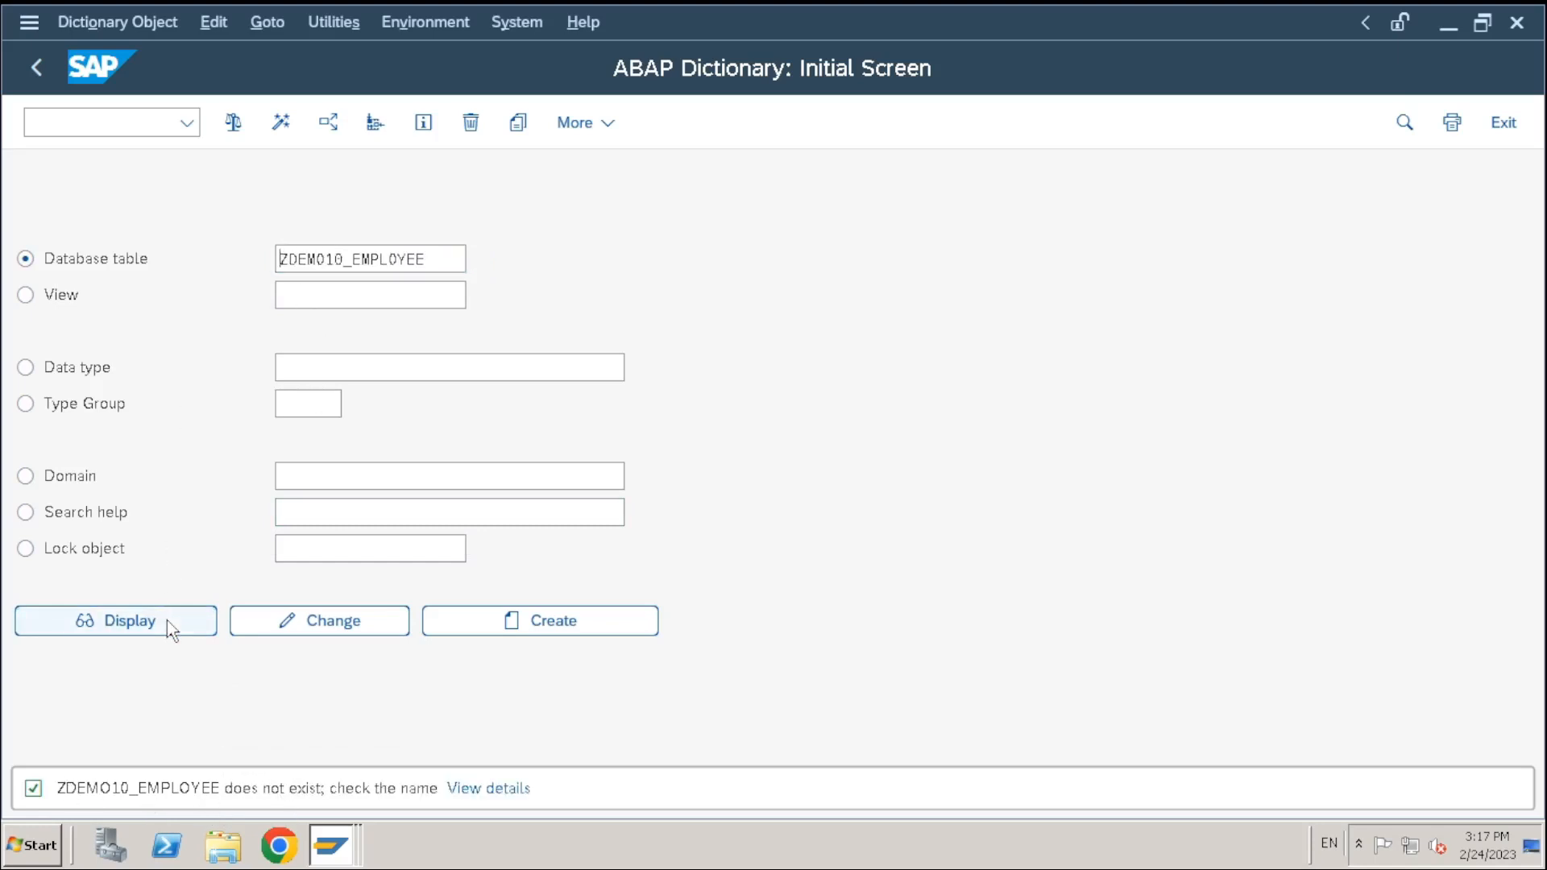
Create ZDEMO10_EMPLOYEE as 'Employee master data', delivery class A, Display/Maintenance Allowed
click(589, 629)
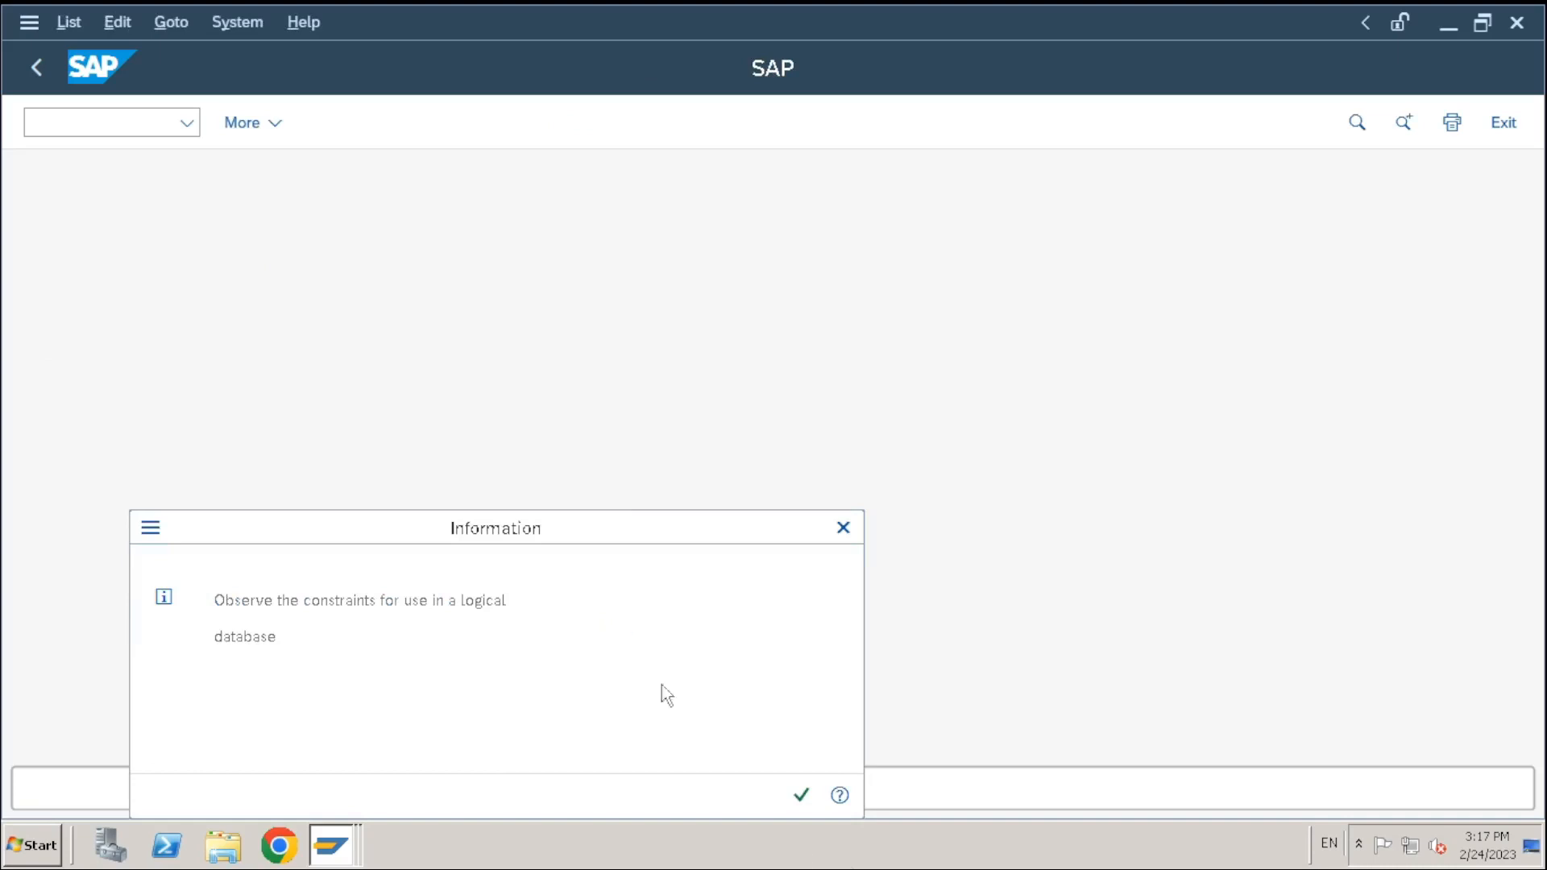
click(801, 795)
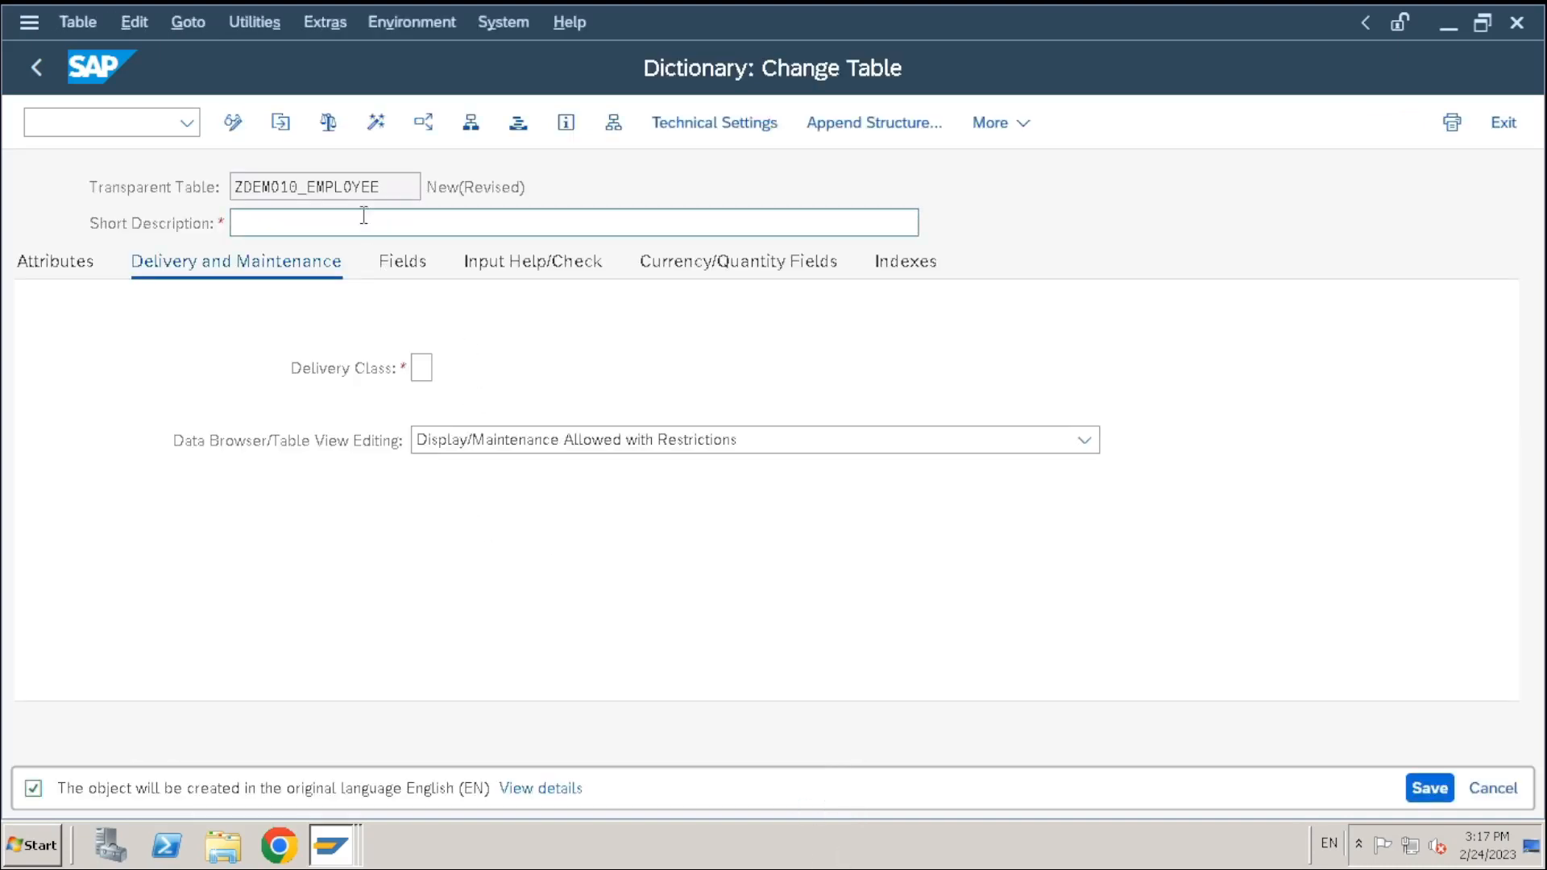
text(Employee master data)
click(429, 369)
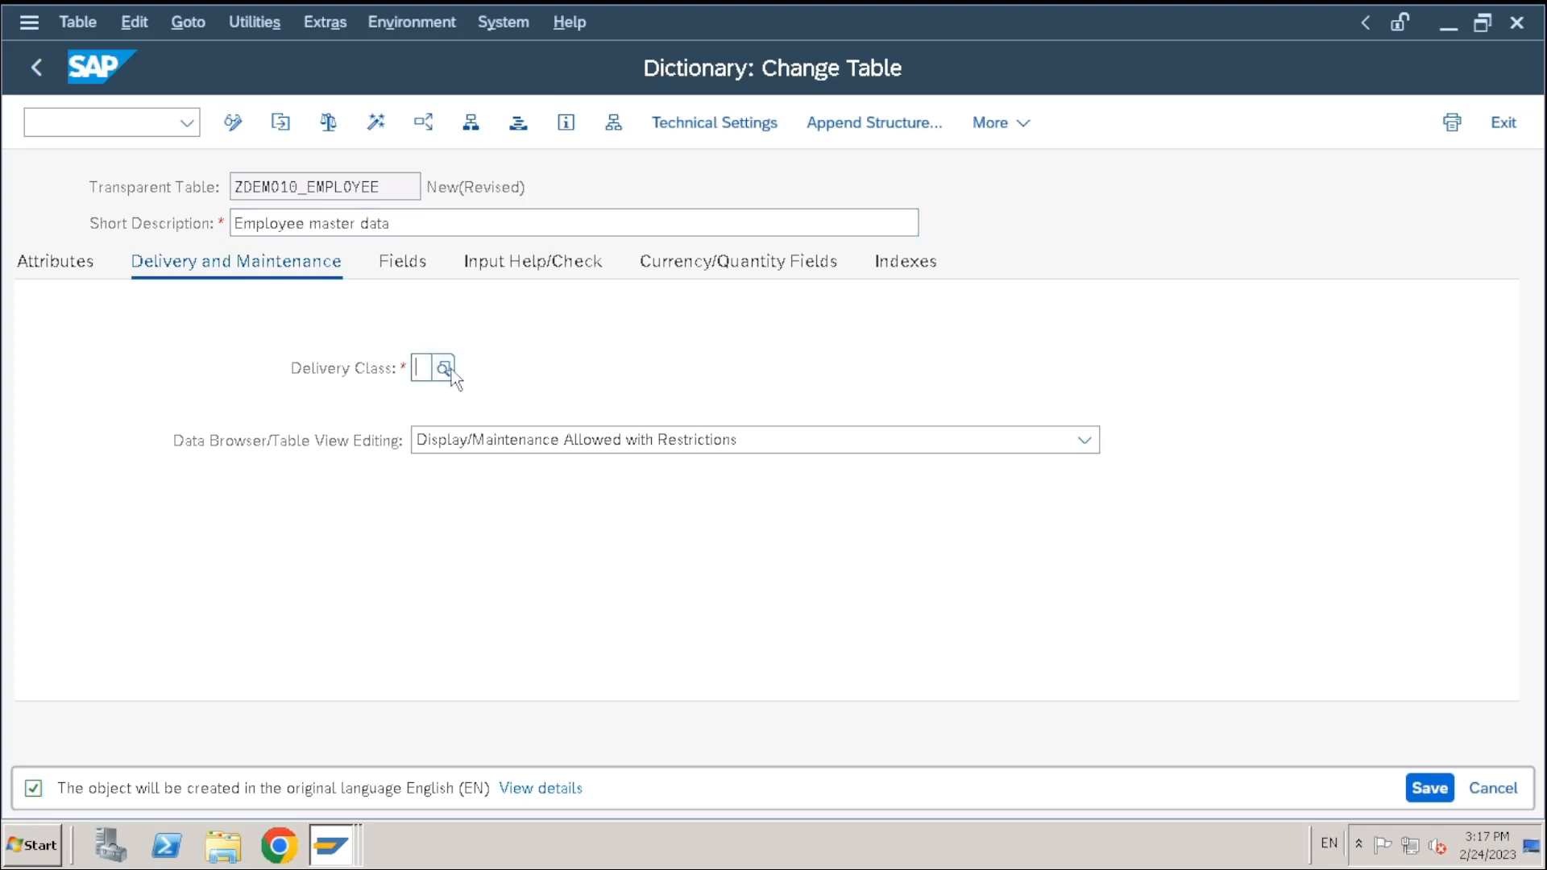
click(443, 369)
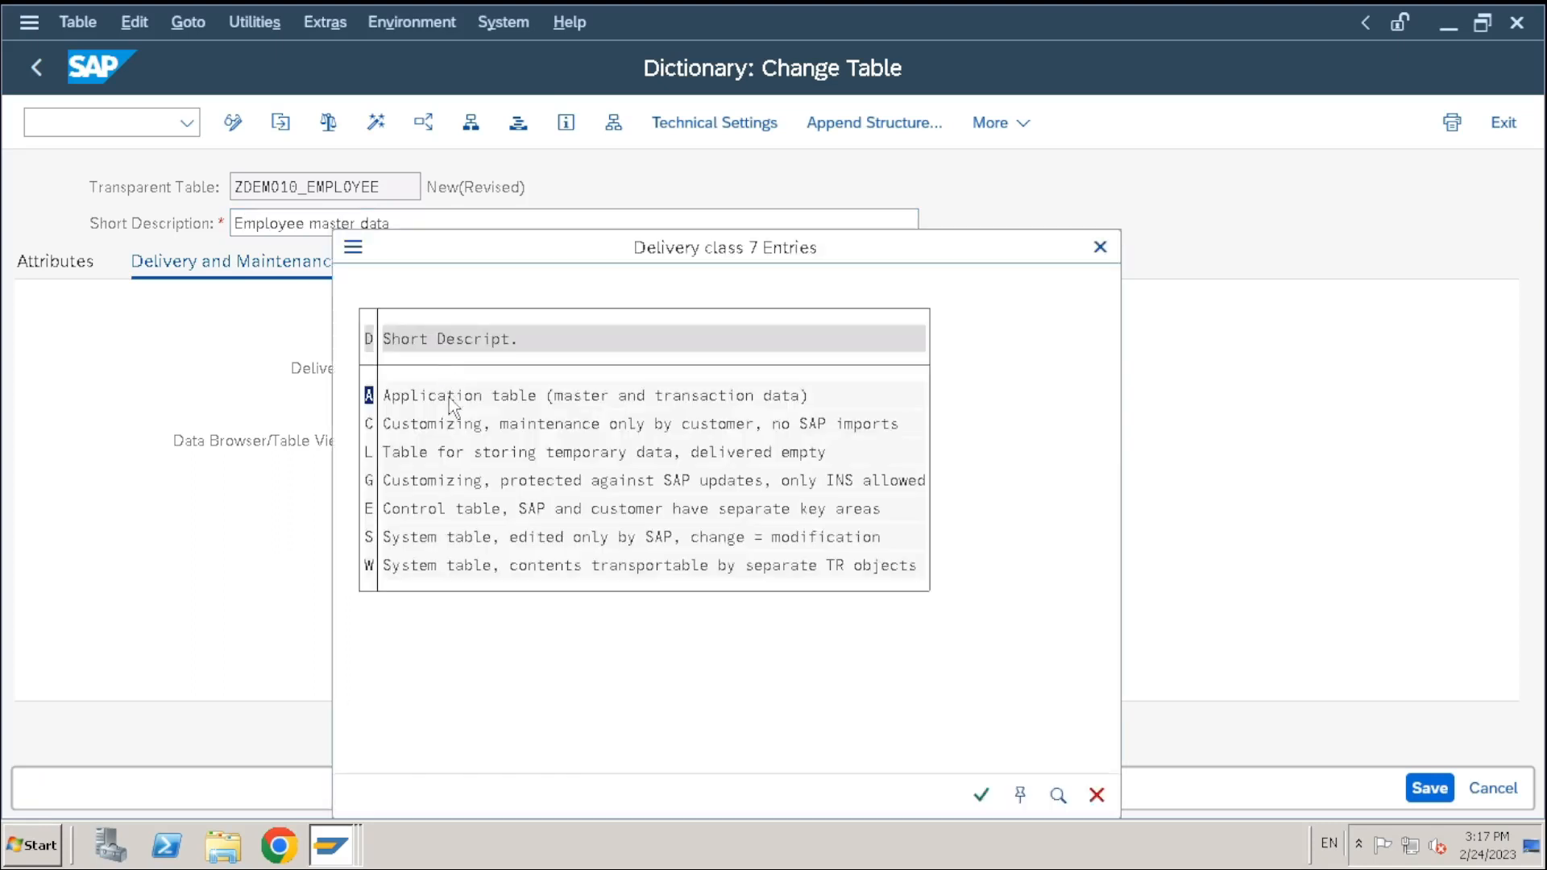
double_click(449, 403)
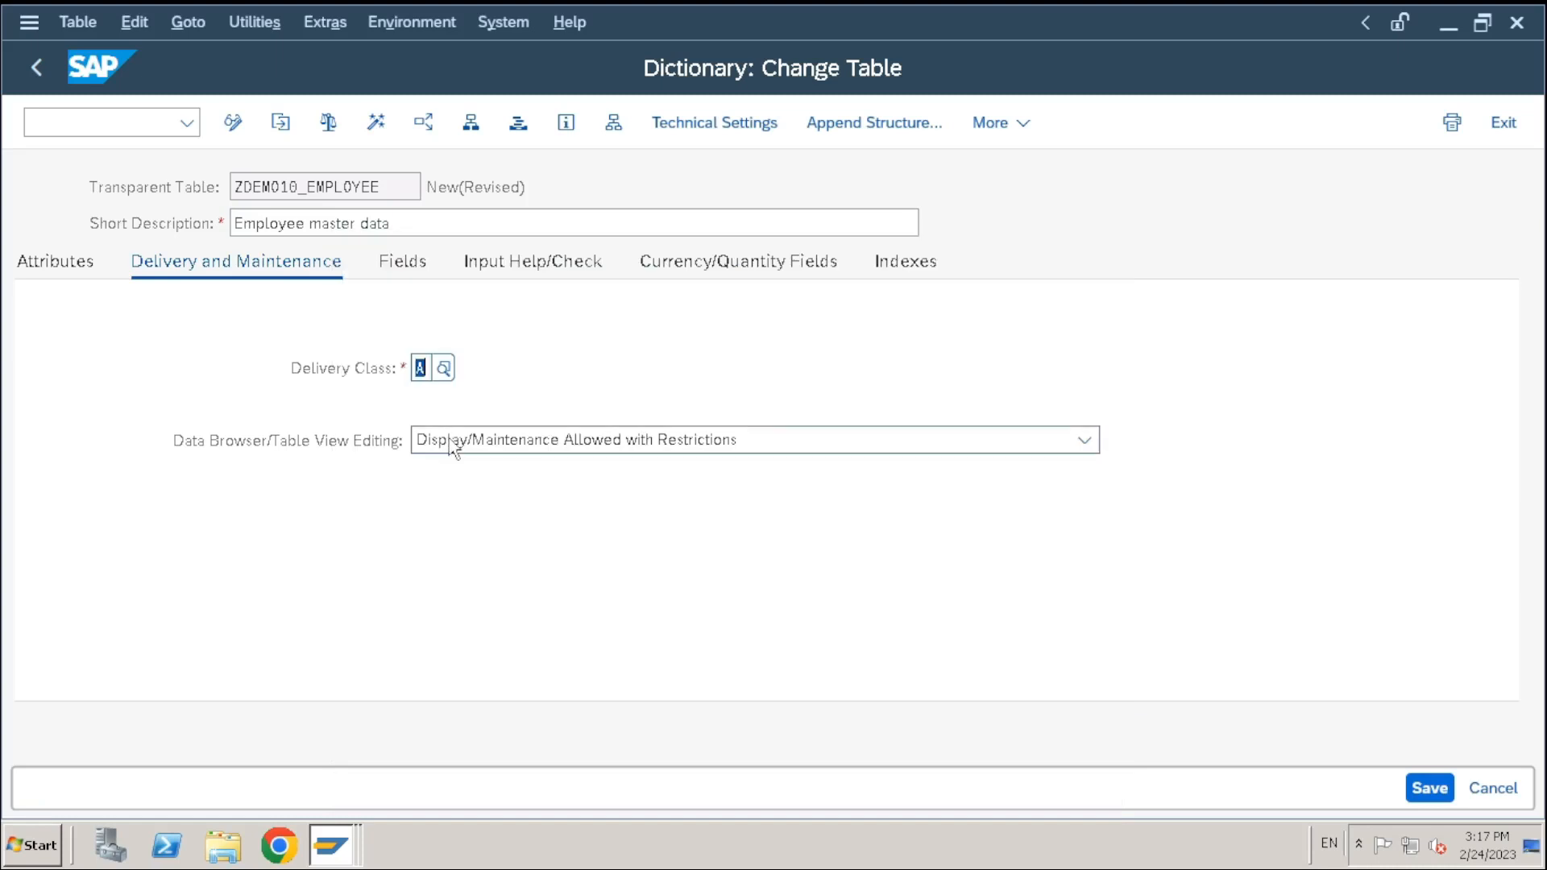
click(462, 447)
click(487, 510)
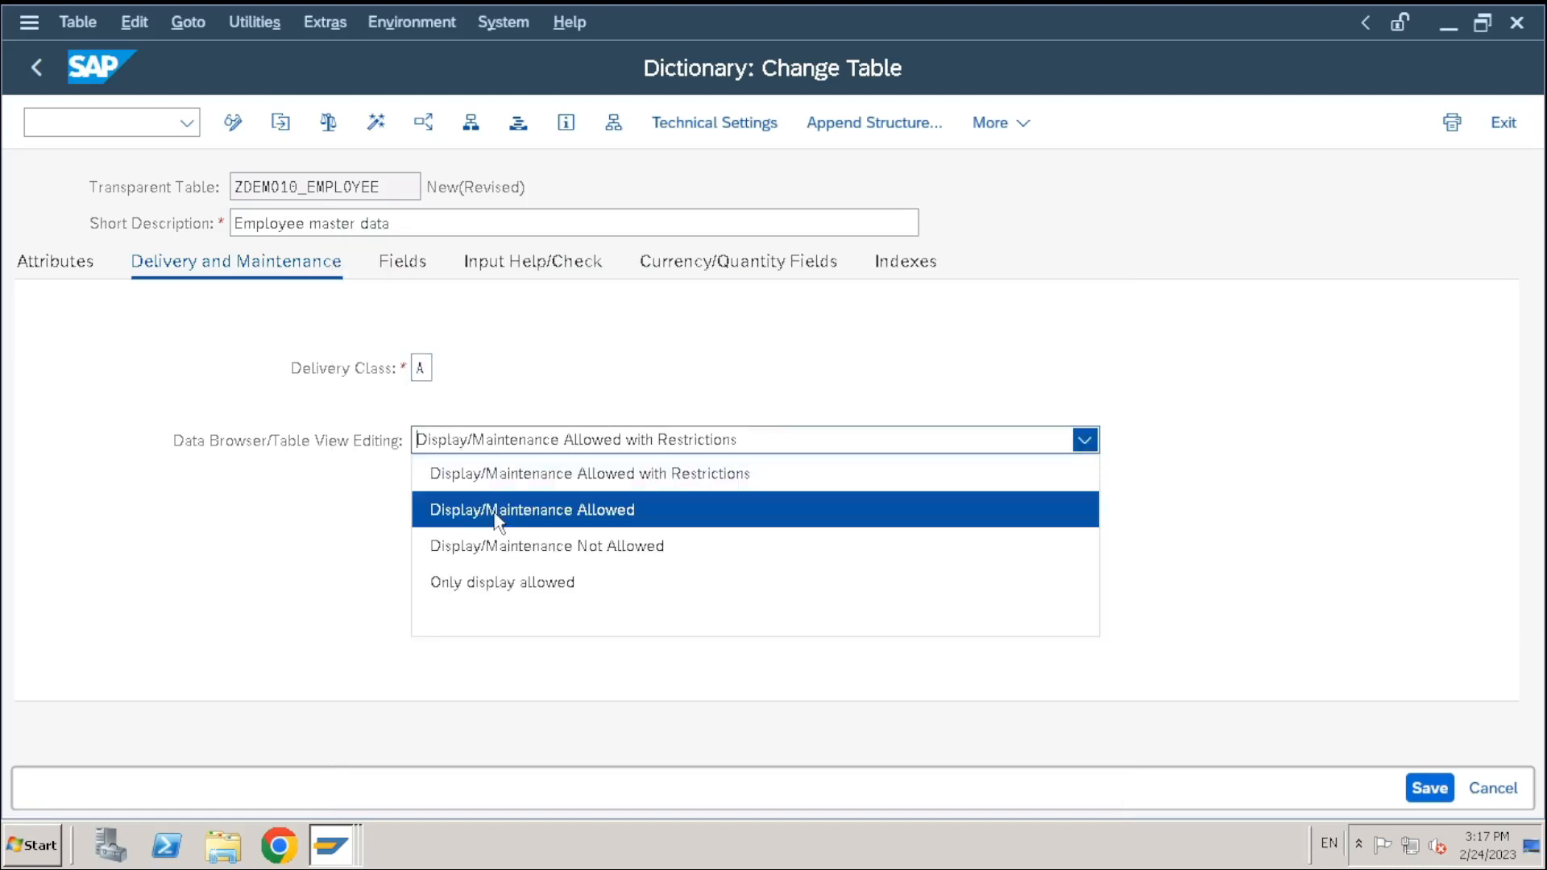
click(406, 266)
Add key field MANDT, marked Initial, with data element MANDT (CLNT 3, Client)
click(128, 402)
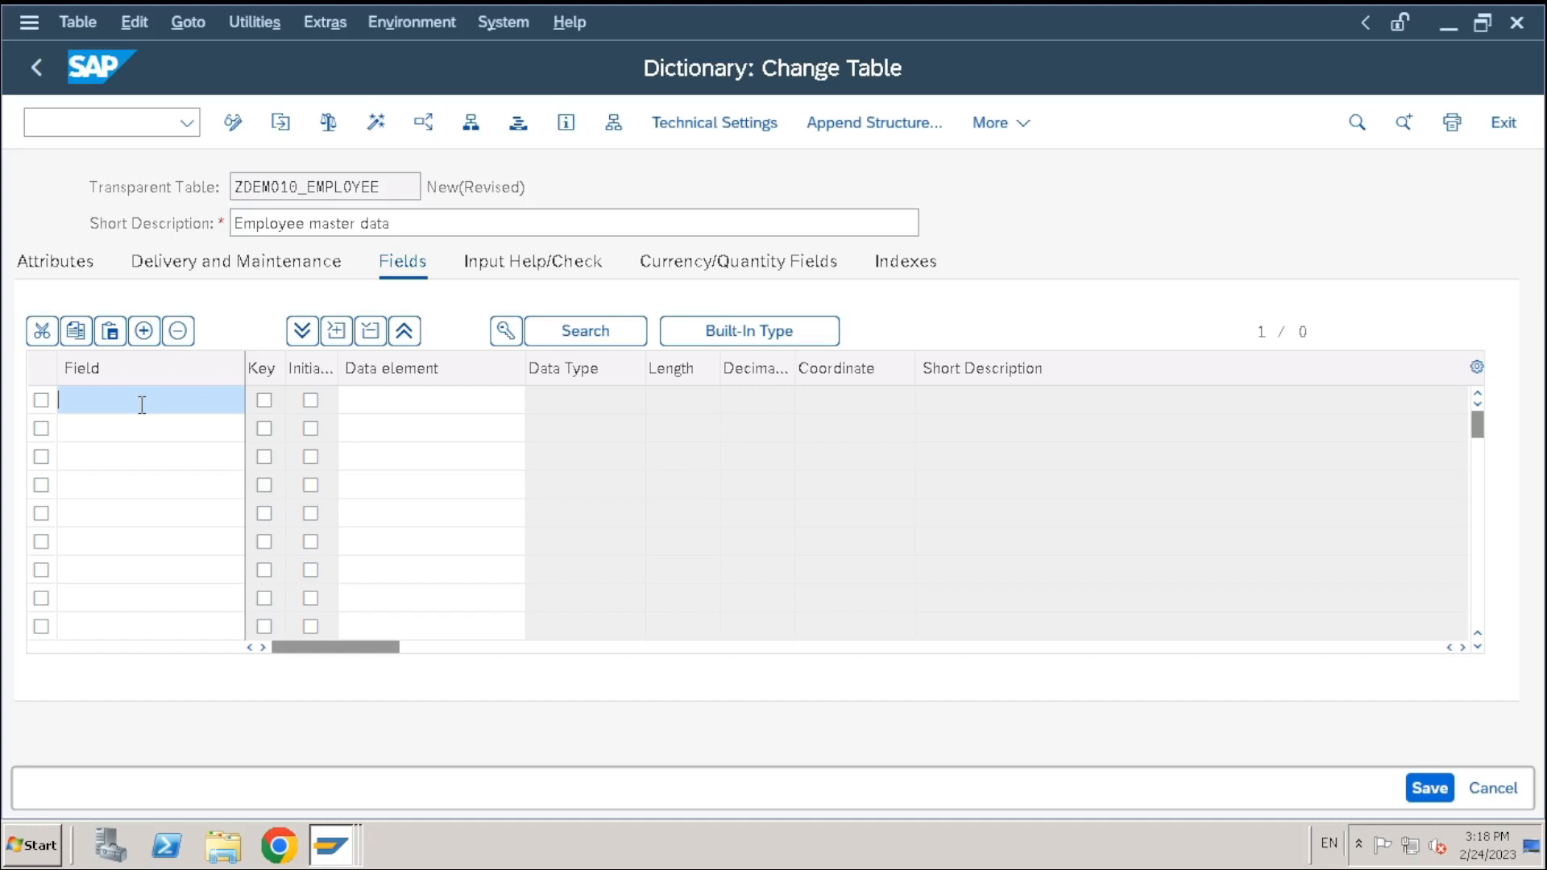
text(MANDT)
key(Tab)
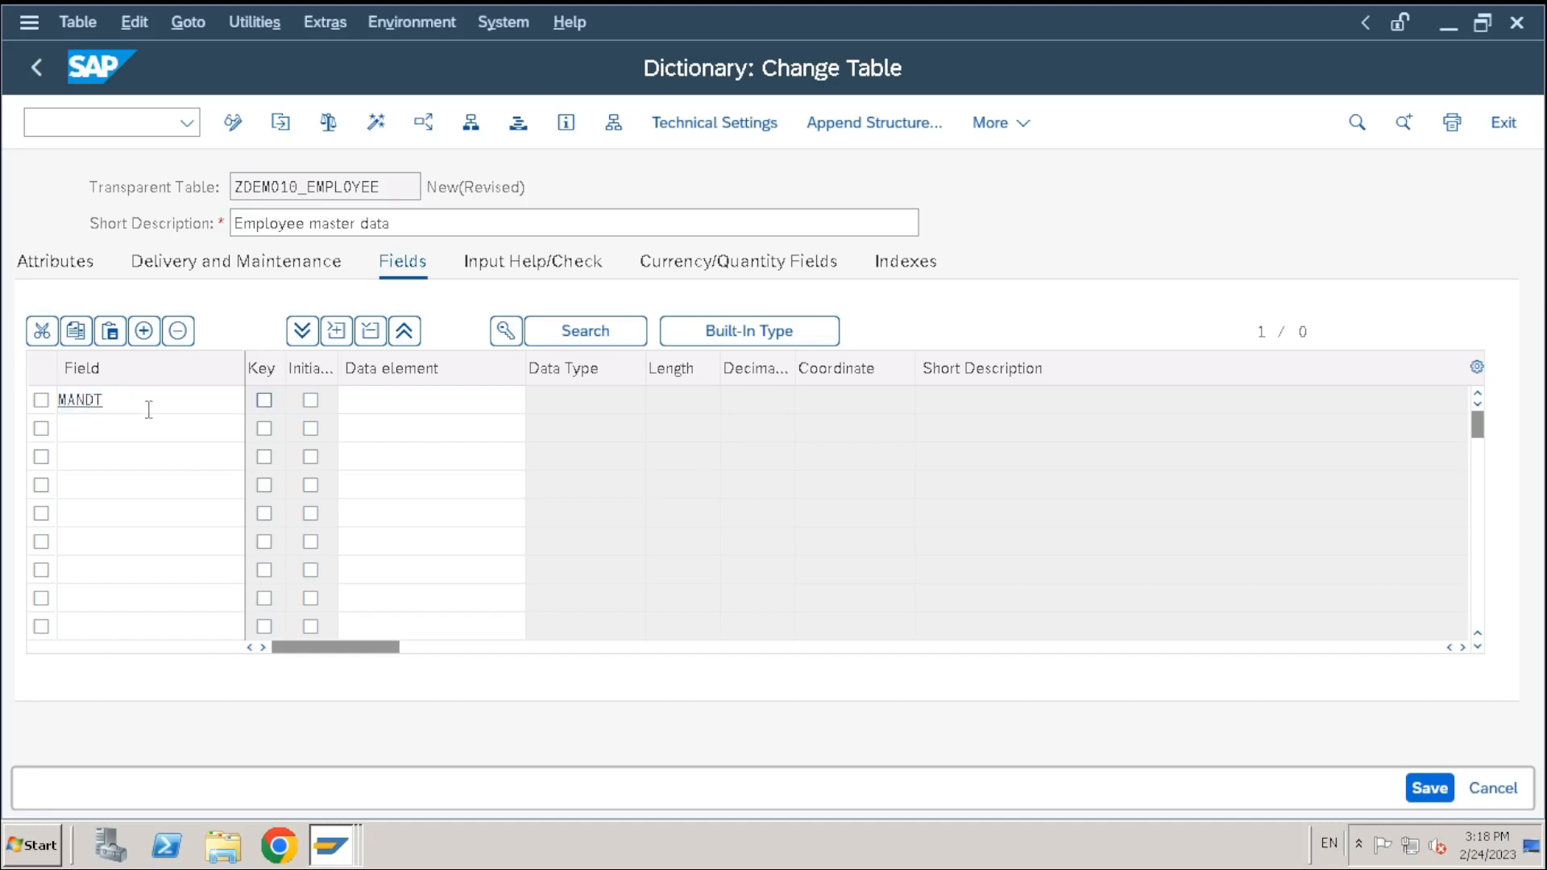
drag(149, 410, 4, 442)
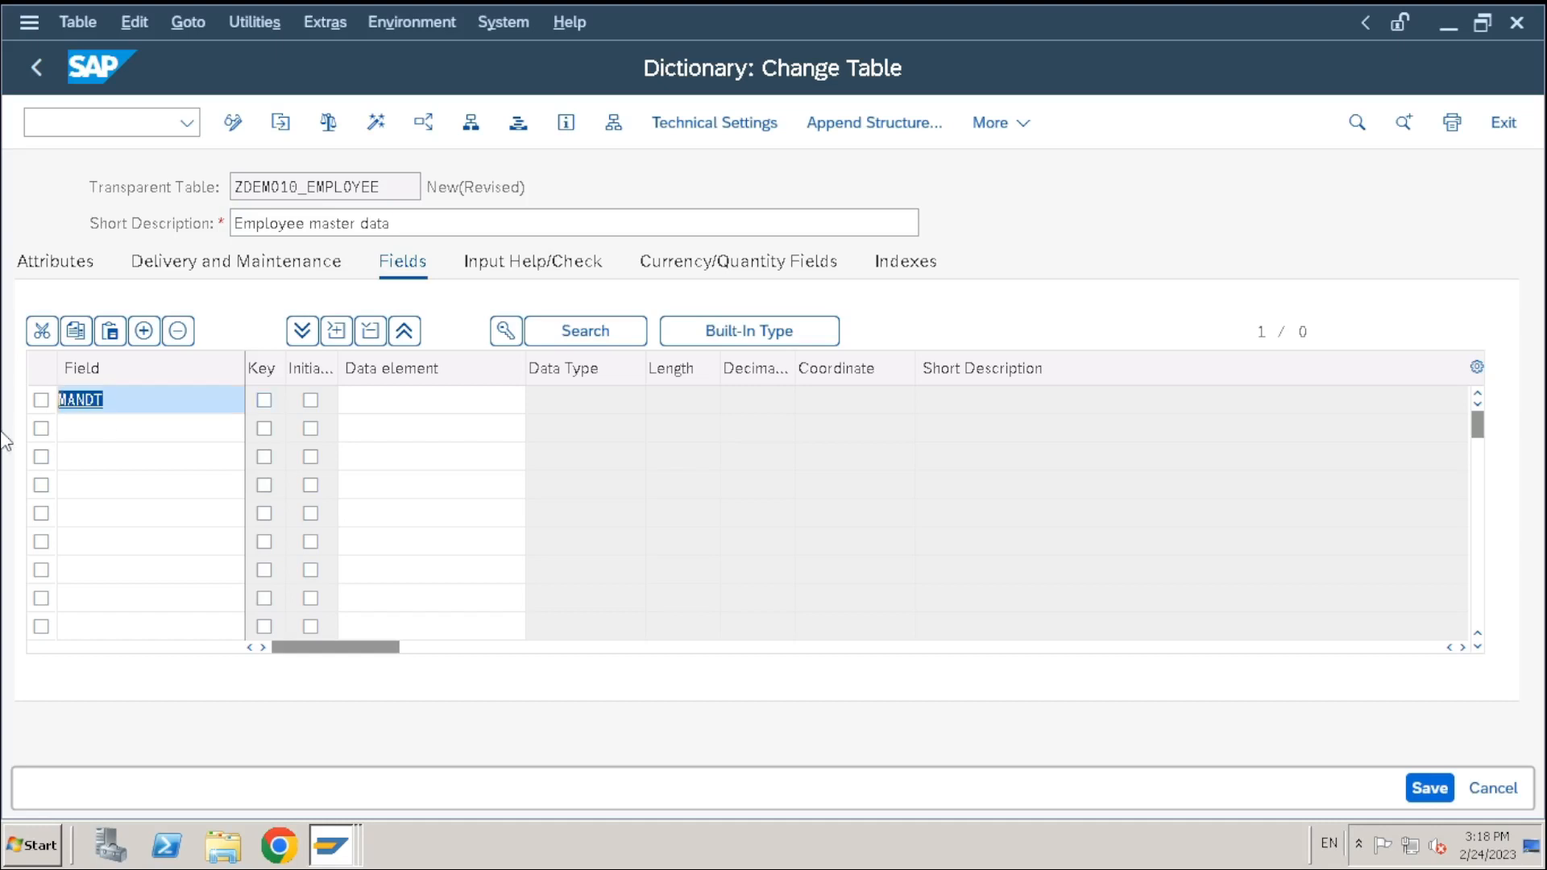
key(BackSpace)
text(MAN)
key(BackSpace)
key(BackSpace)
key(BackSpace)
text(MANDT)
click(264, 399)
click(310, 400)
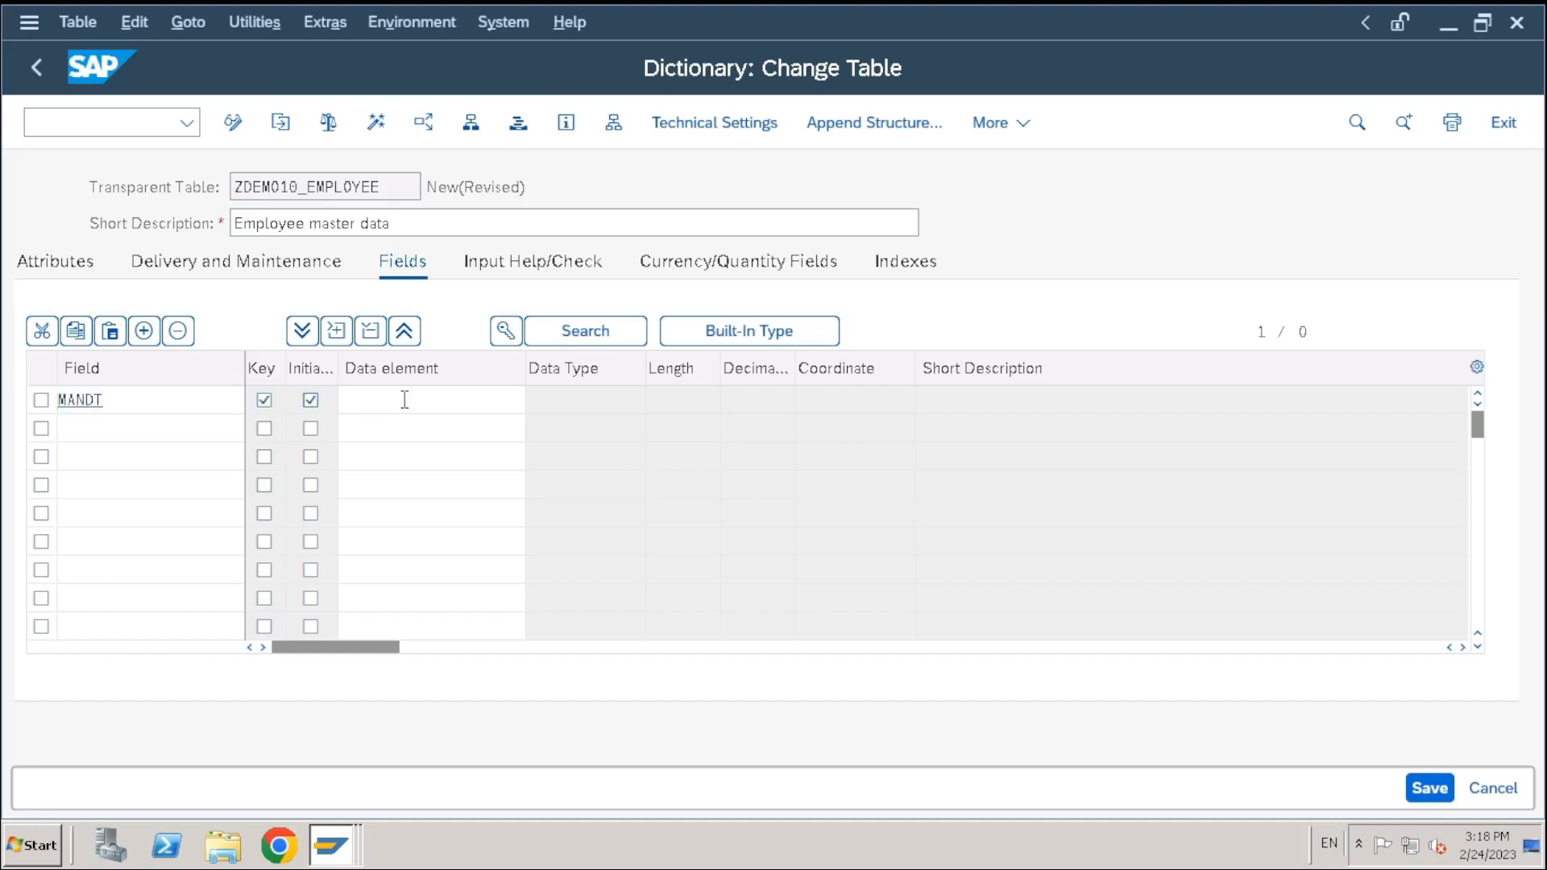
click(405, 400)
text(MANDT)
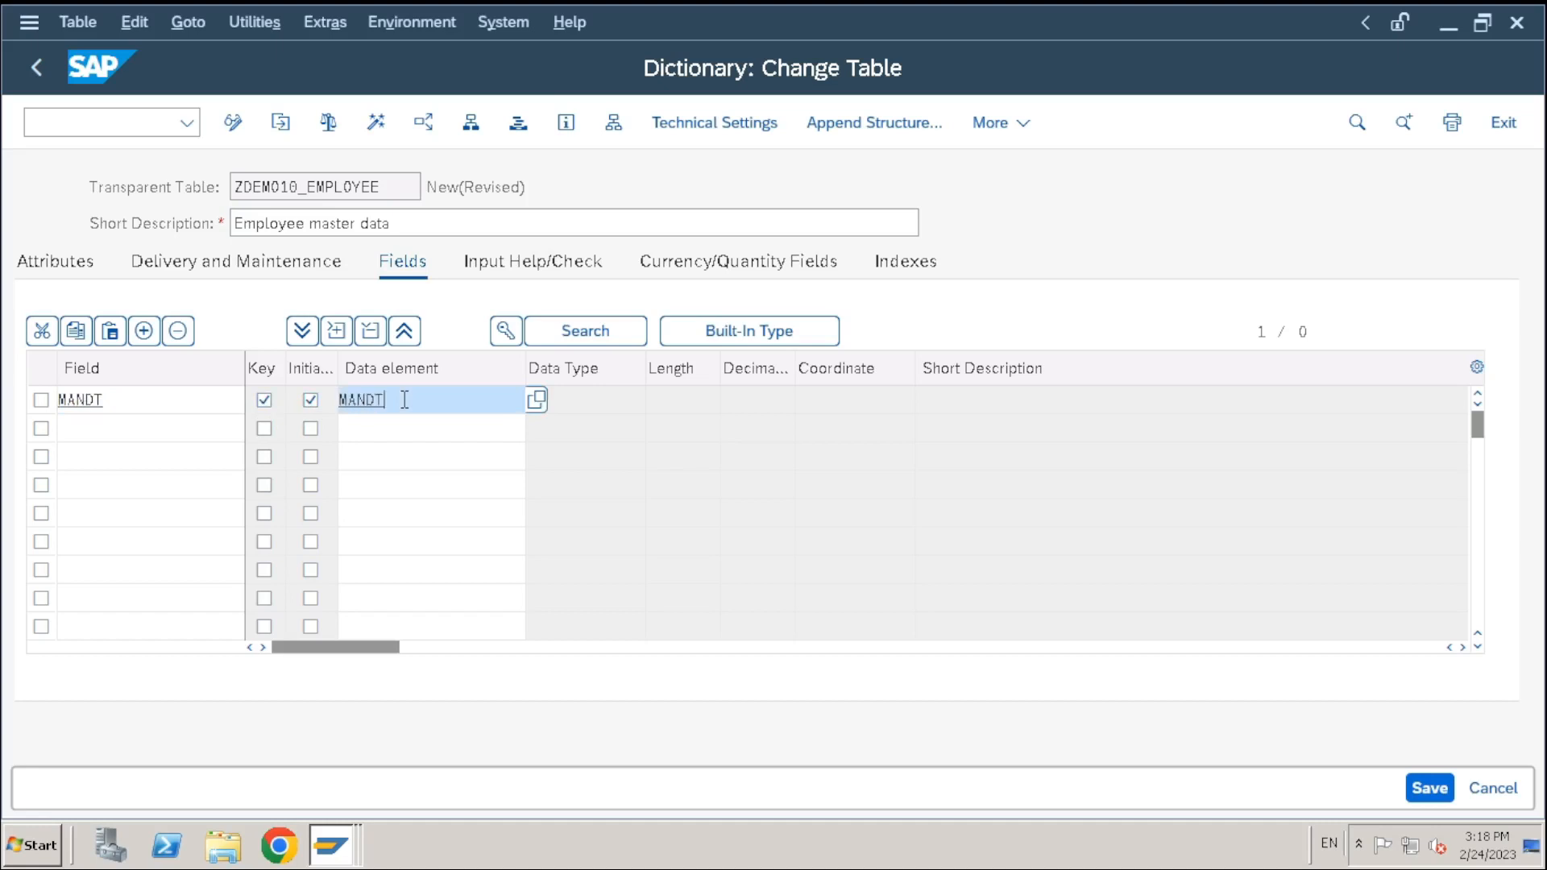
key(Return)
Add EMPID as a second key field marked Initial, with its data element still empty
click(162, 432)
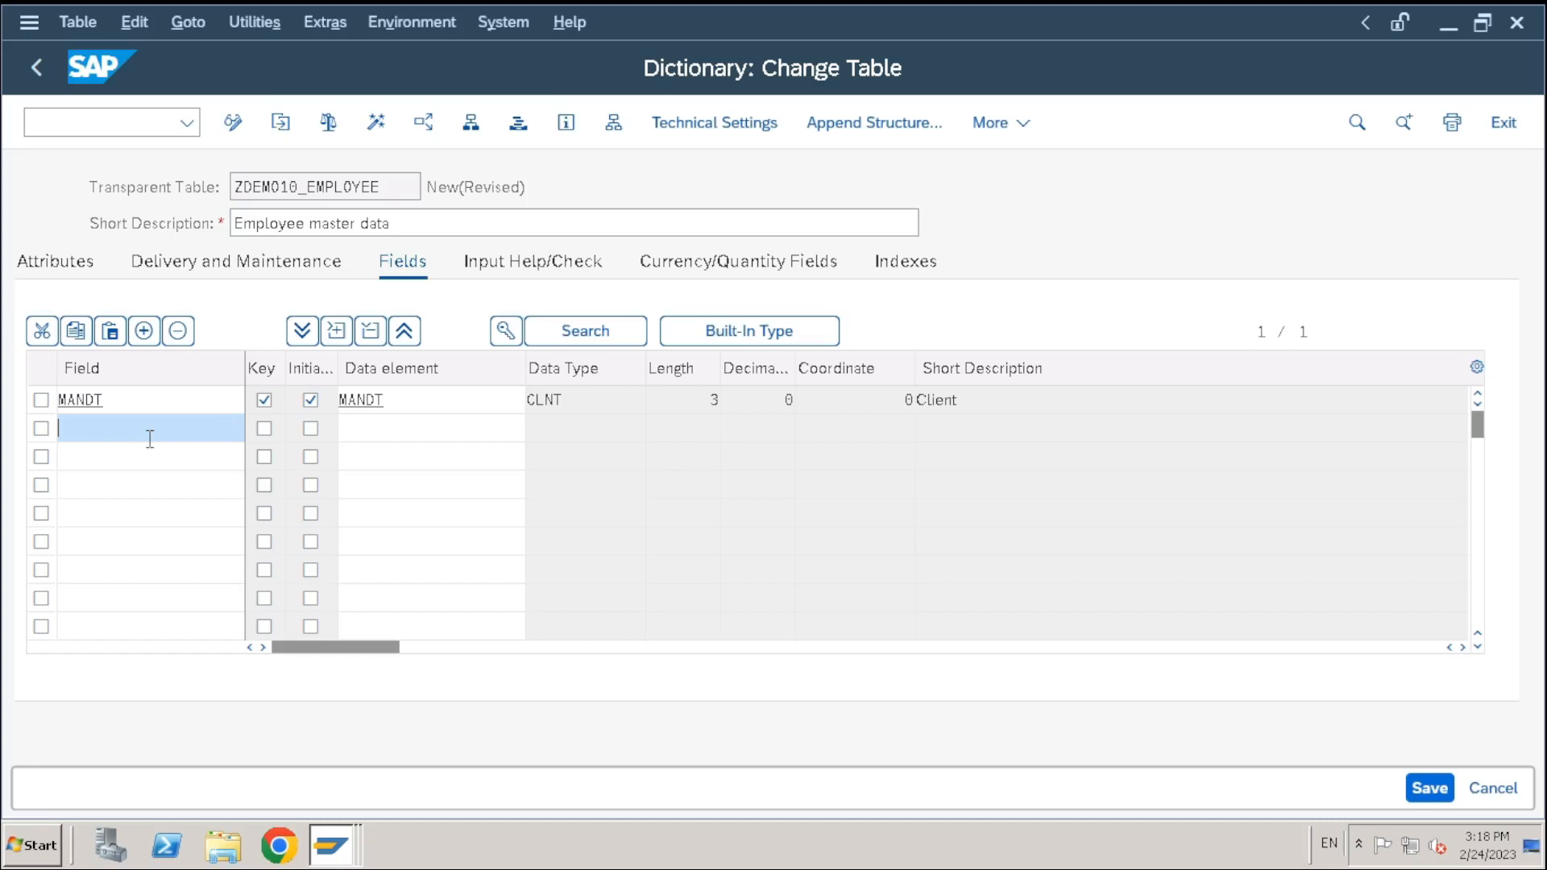
text(EMPID)
key(Tab)
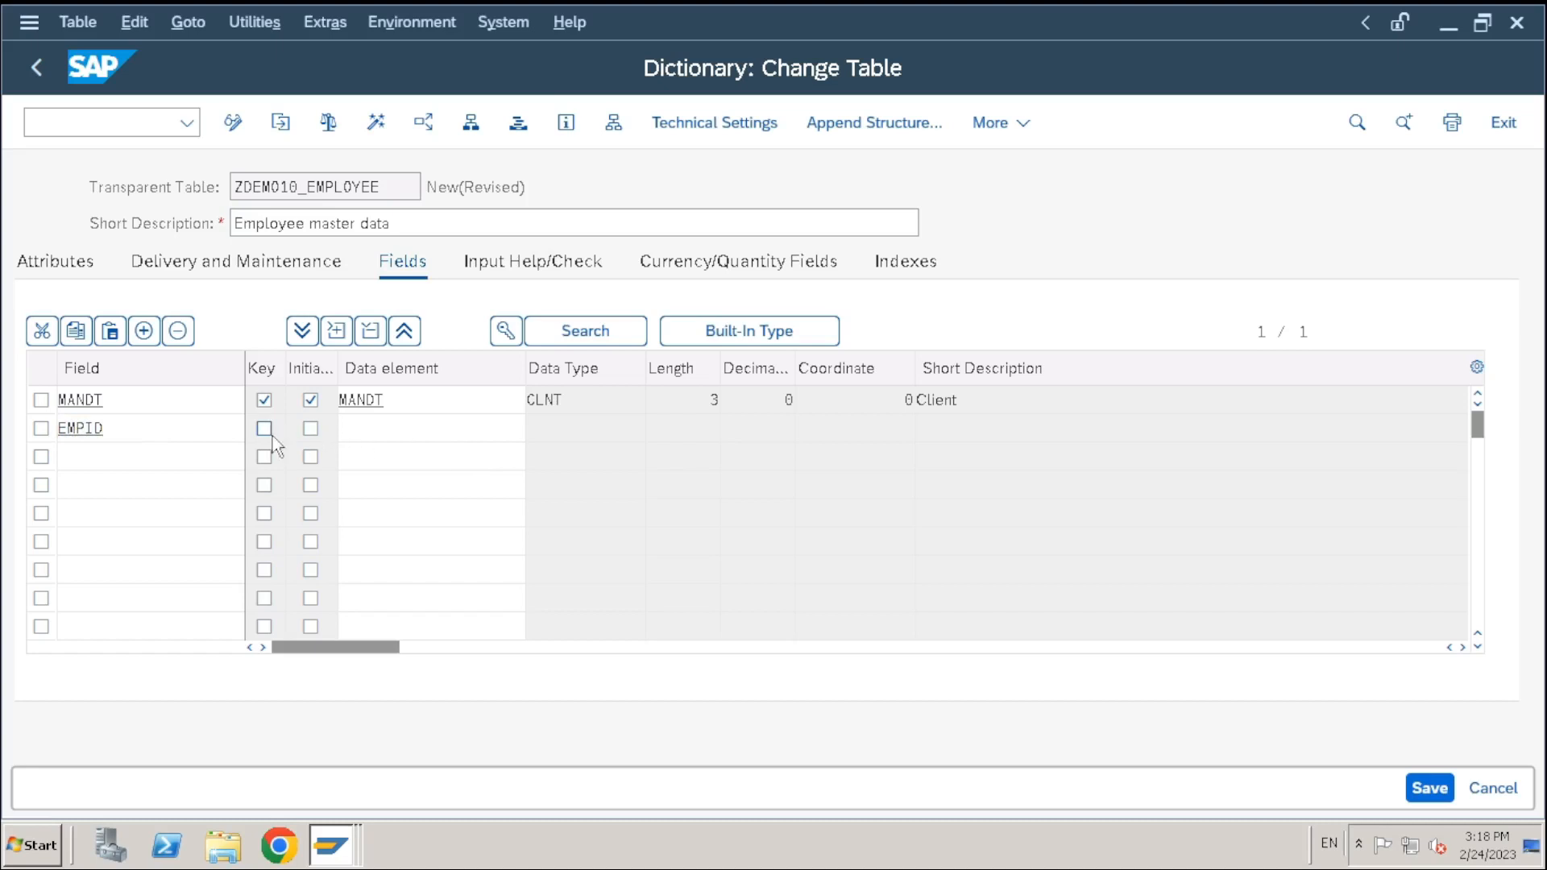
click(310, 428)
click(369, 436)
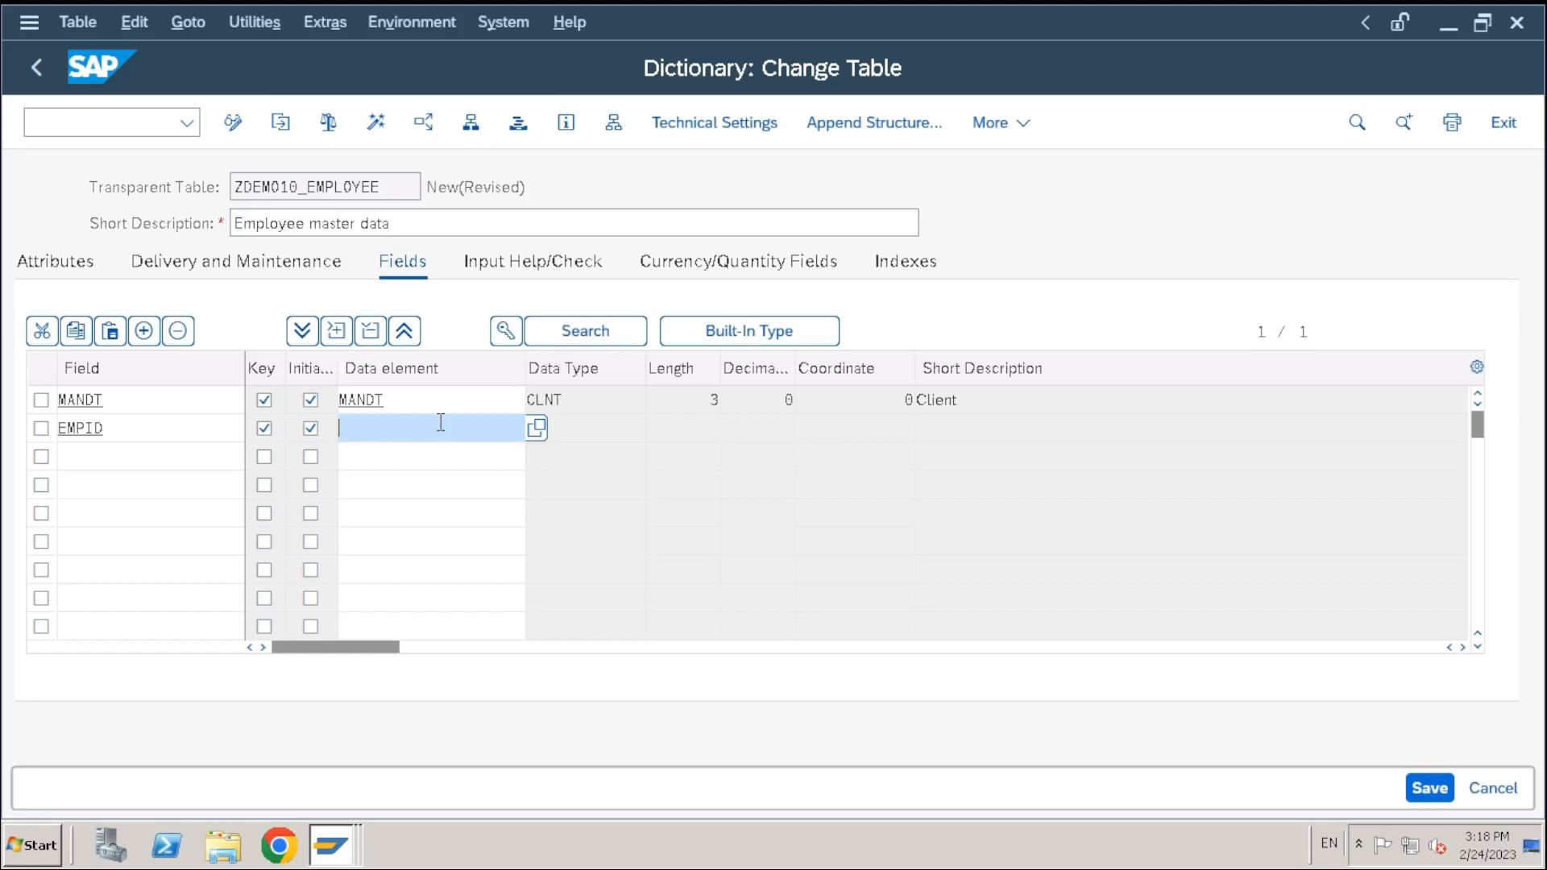
double_click(110, 430)
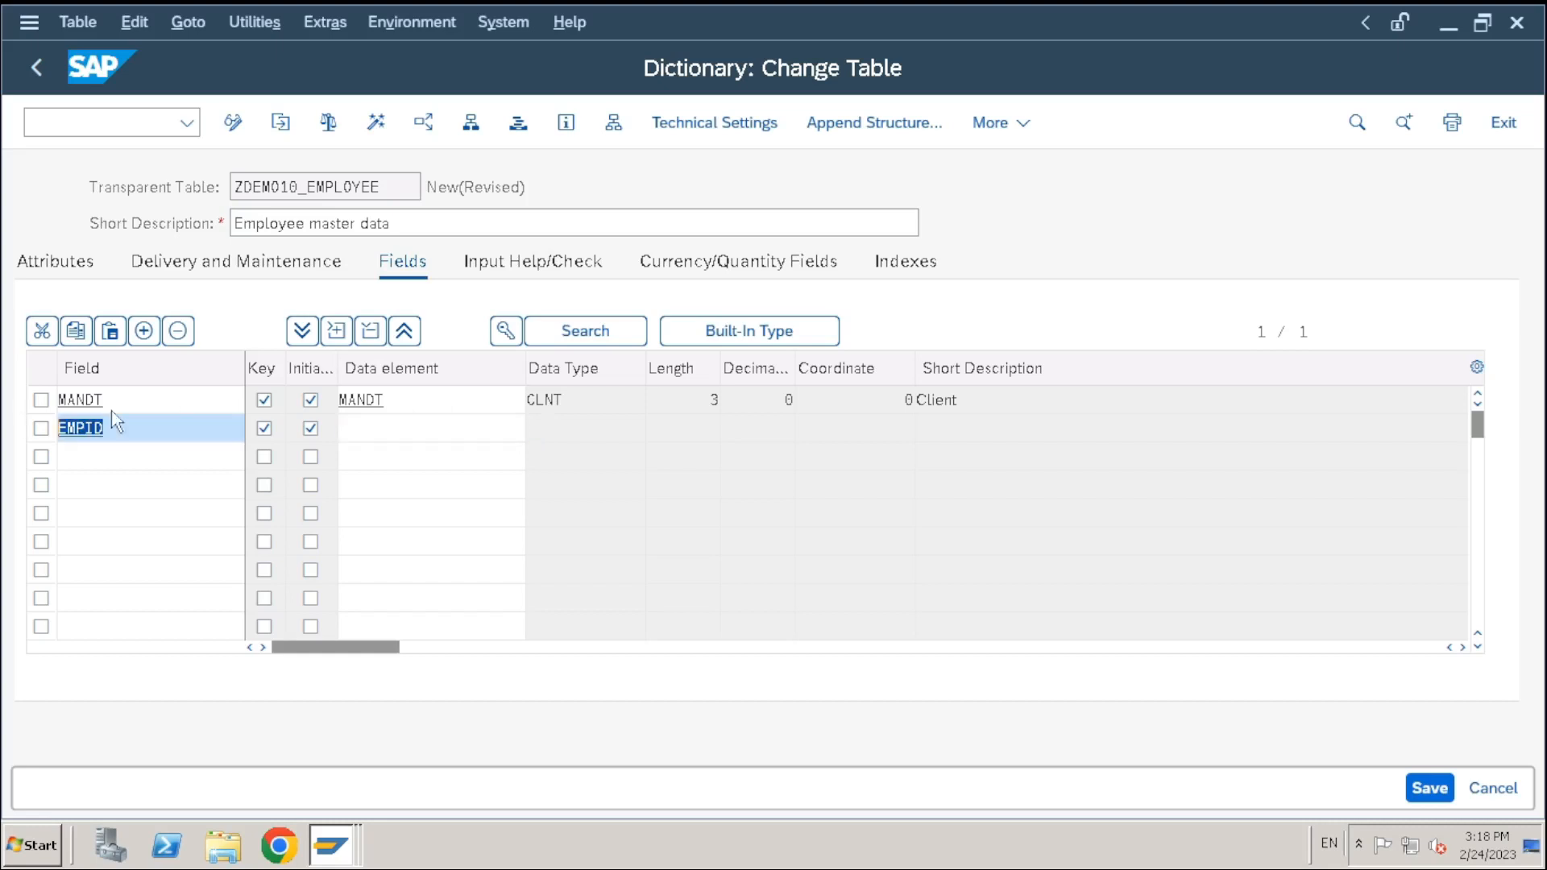
click(397, 426)
double_click(381, 187)
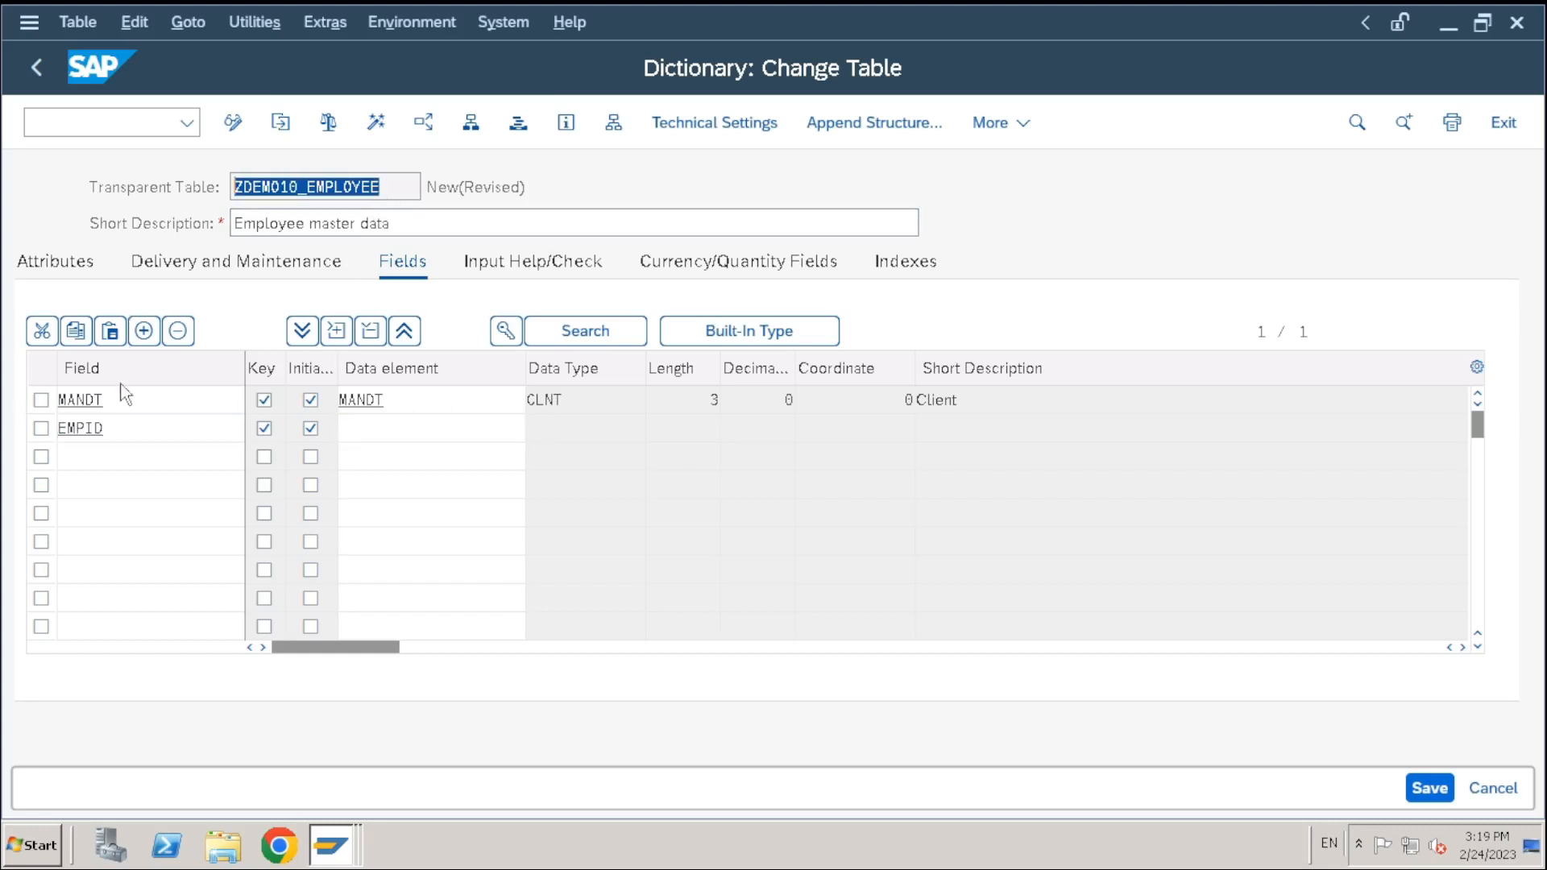
double_click(121, 428)
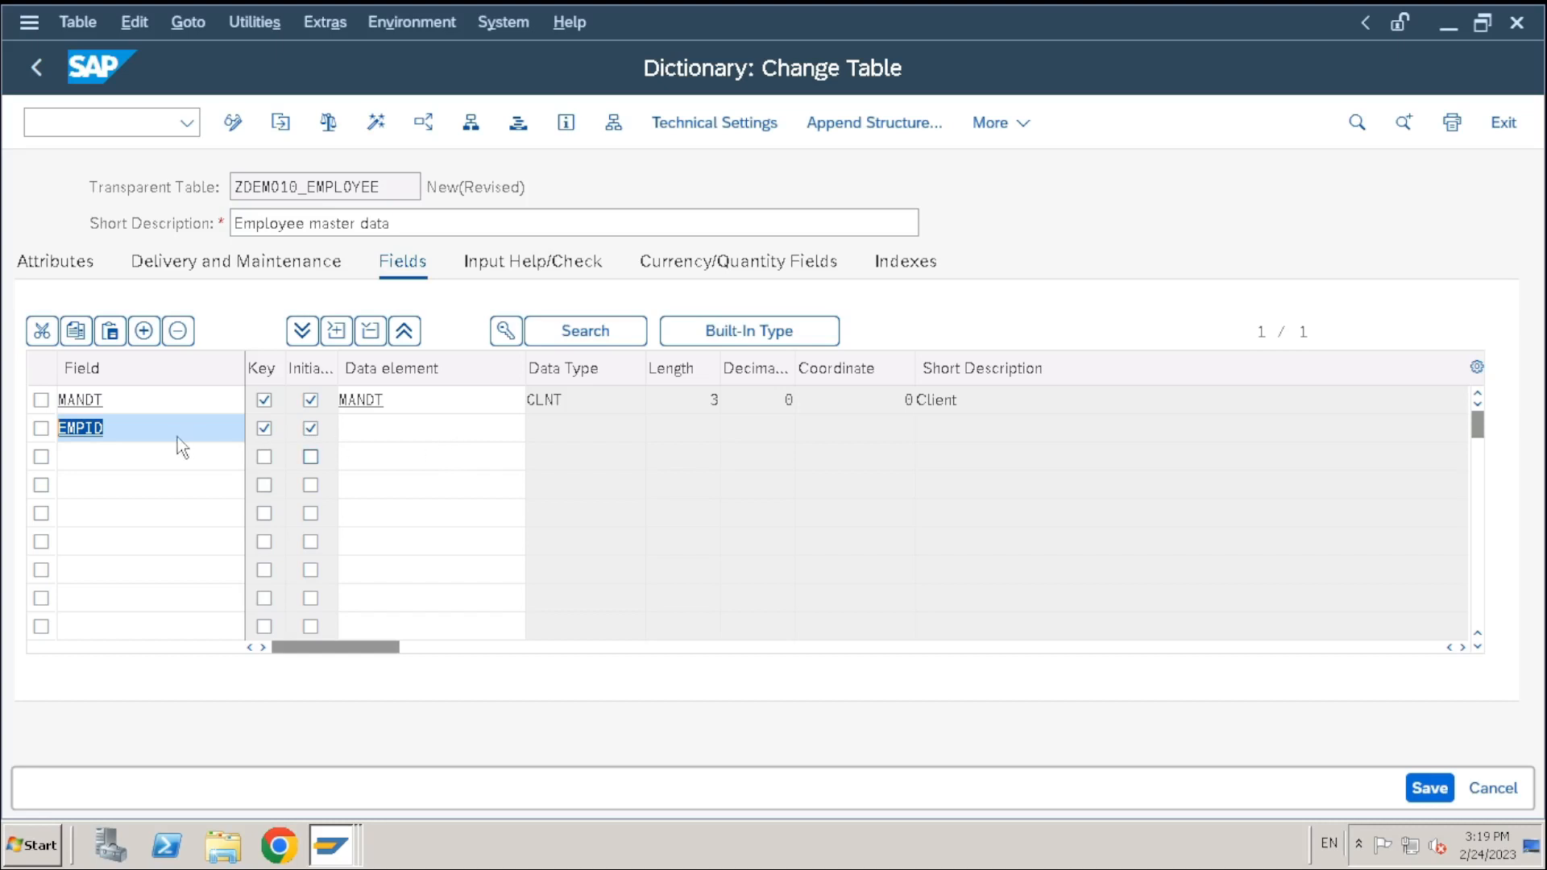
click(375, 429)
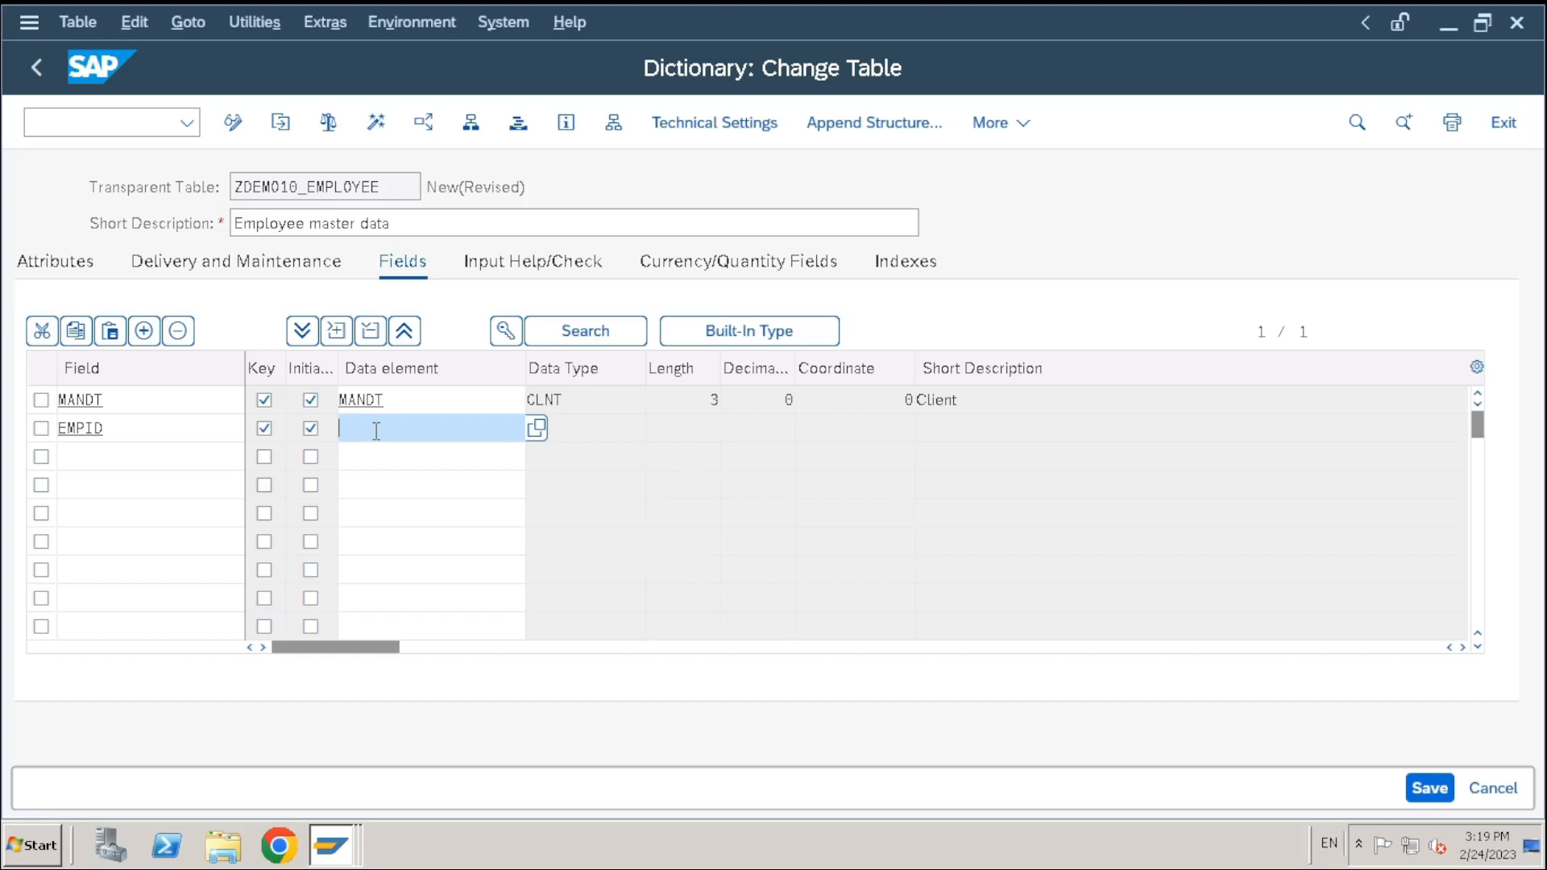
Search data elements matching Z*emp* for EMPID and locate ZDE_EMPID in the results
text(Z*emp*)
key(F4)
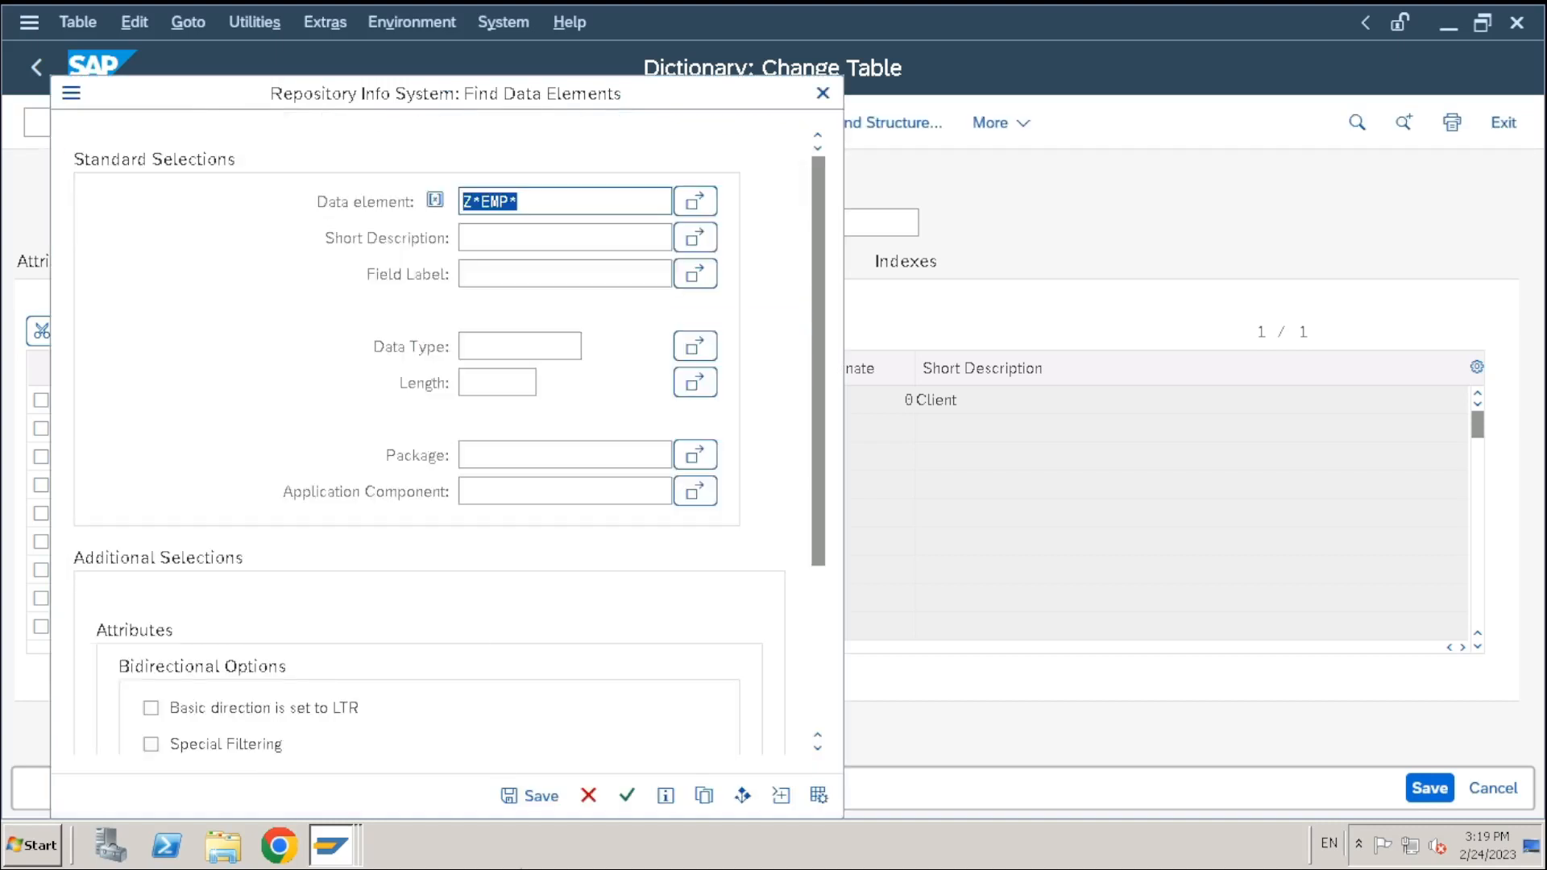
click(626, 798)
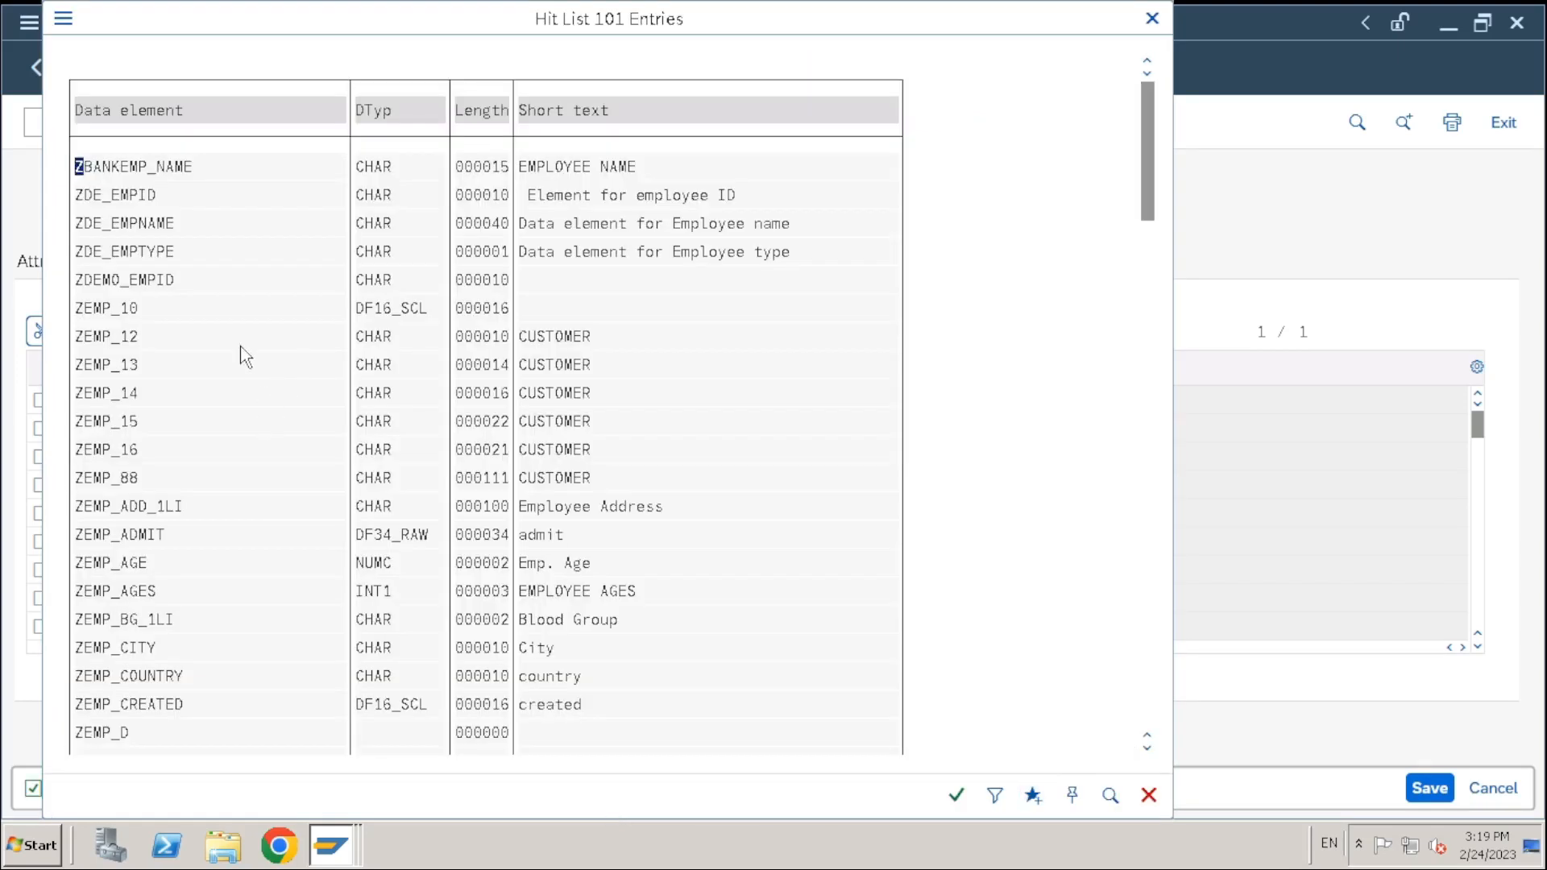
scroll(243, 350, down, 2)
scroll(186, 206, up, 2)
scroll(147, 467, down, 6)
scroll(150, 551, up, 2)
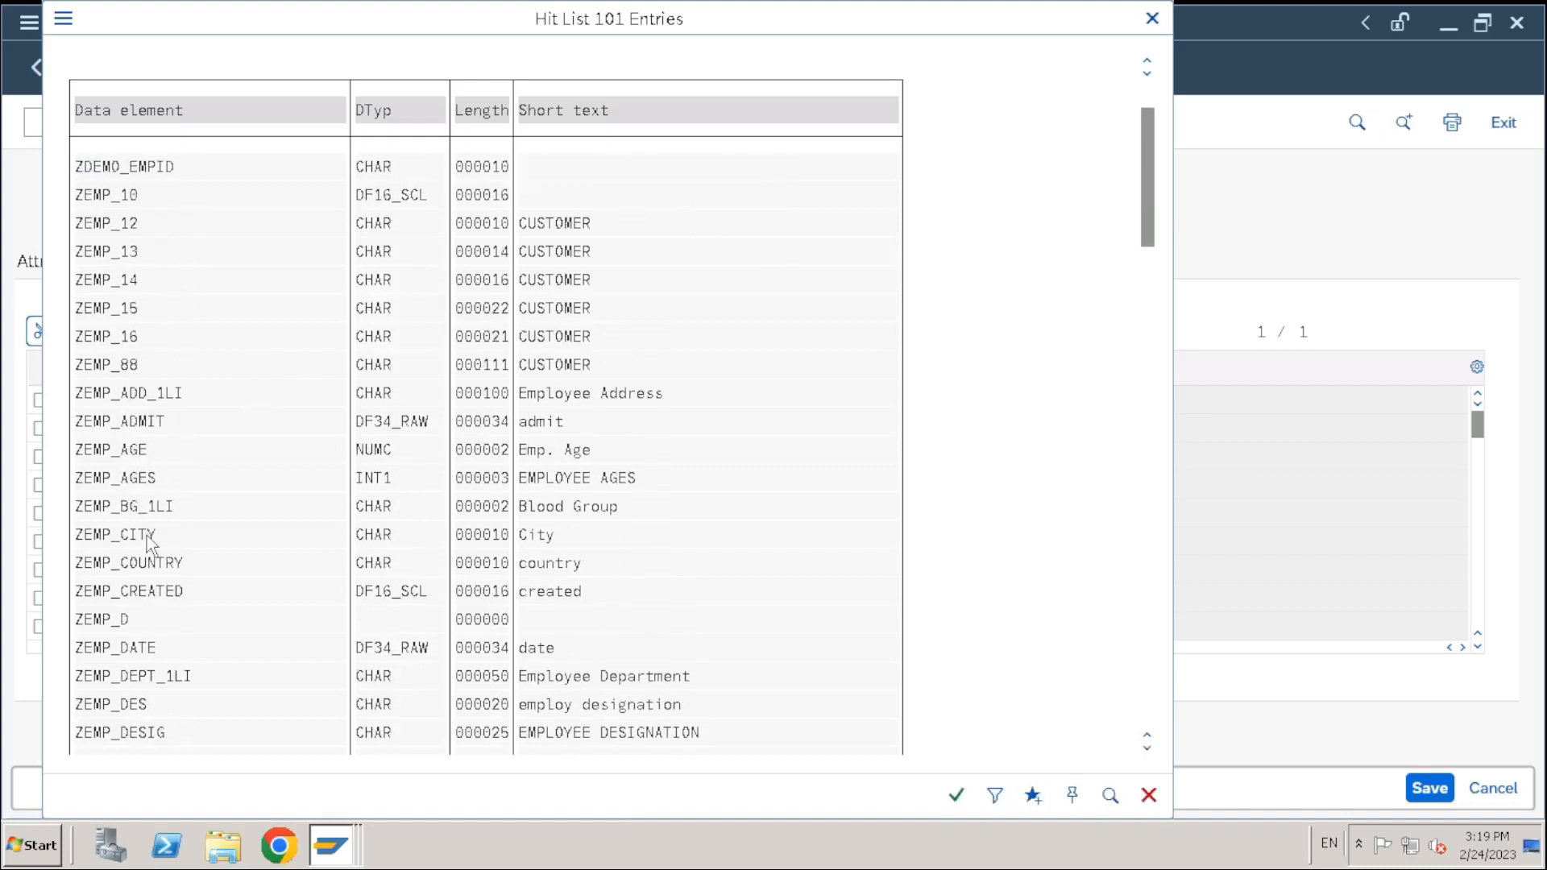
scroll(129, 226, up, 4)
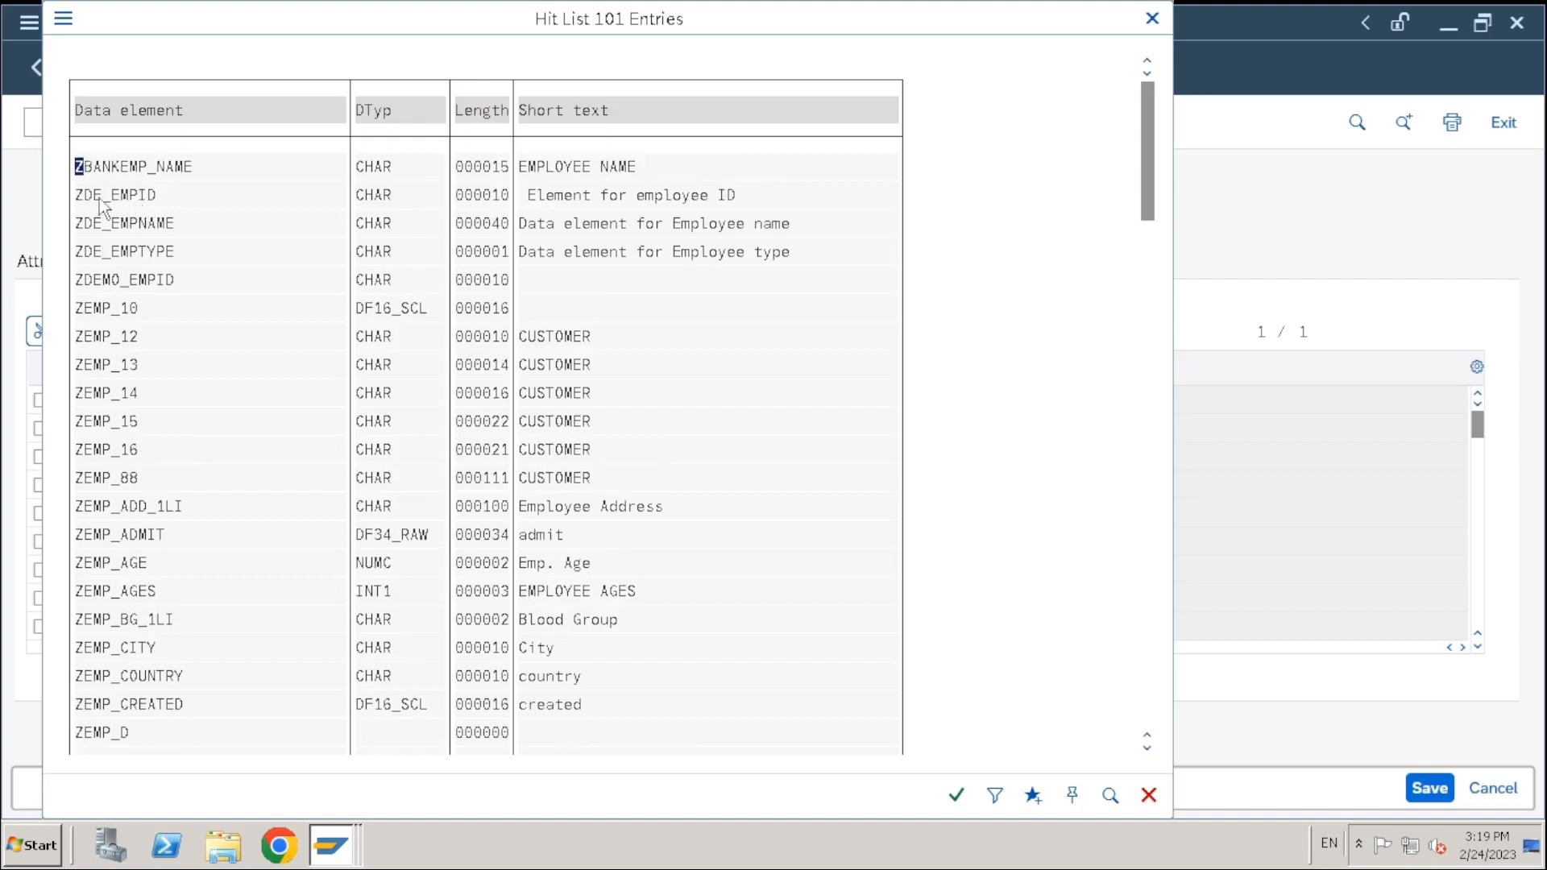
click(143, 198)
Choose ZDE_EMPID from the 101-entry hit list as EMPID's data element
scroll(99, 597, down, 2)
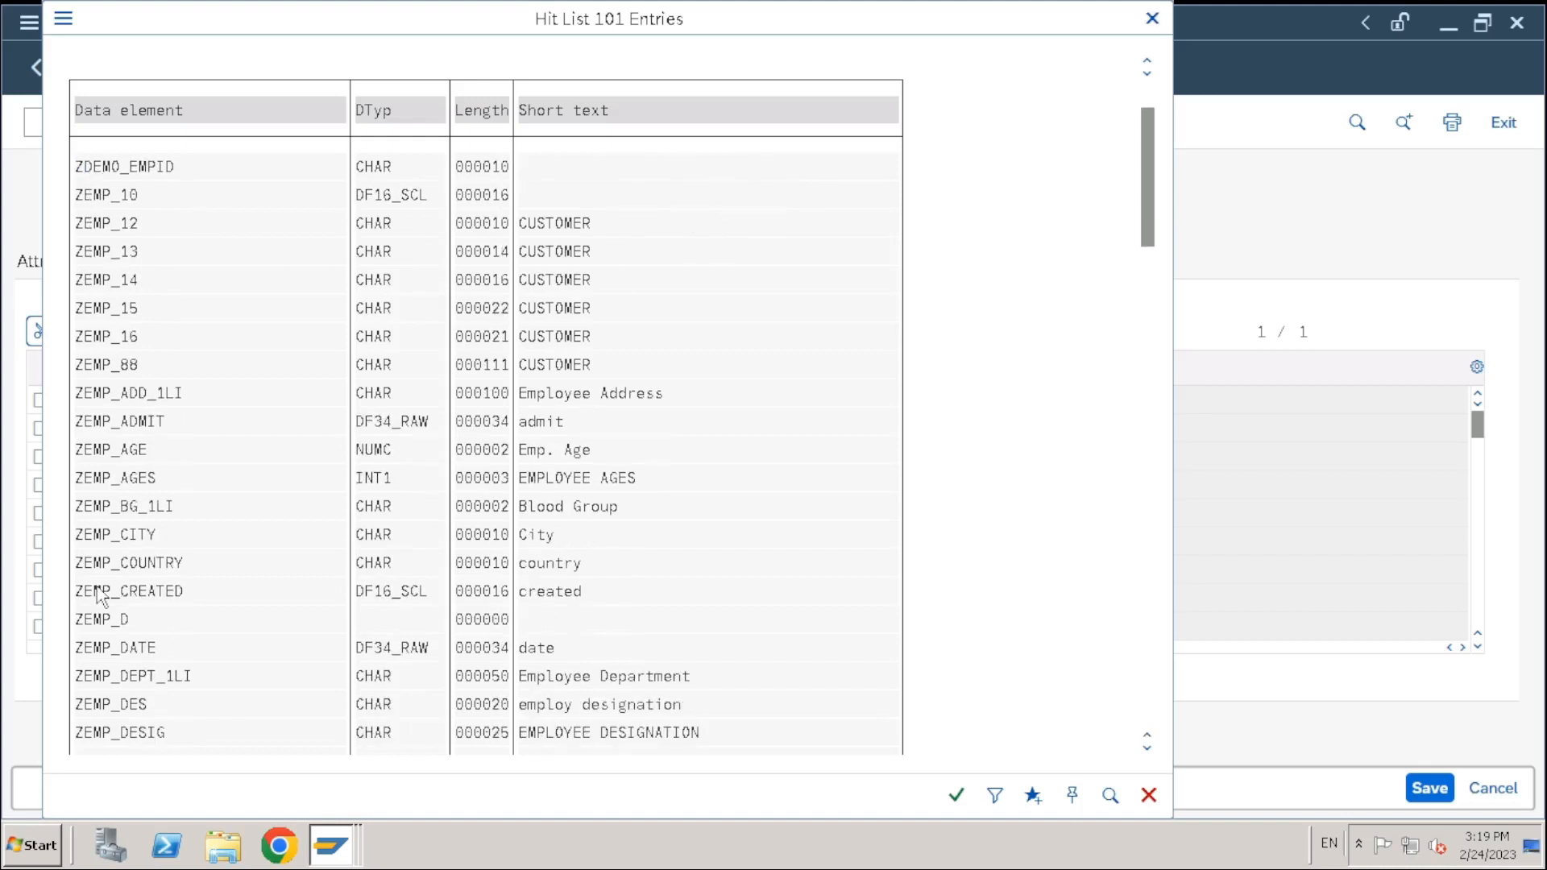
scroll(99, 596, down, 4)
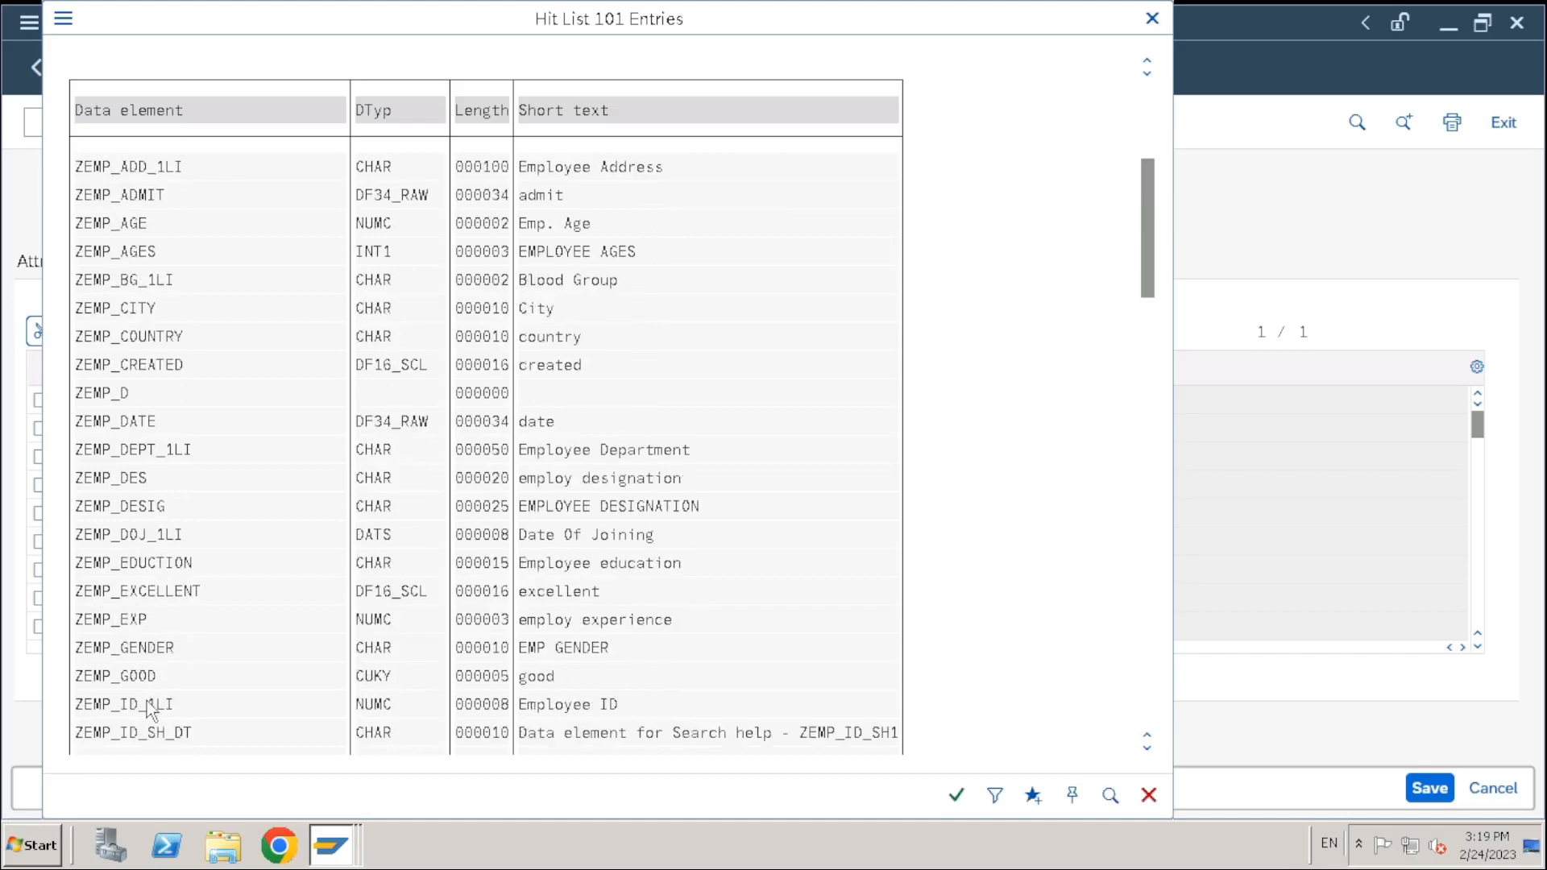
scroll(150, 709, down, 4)
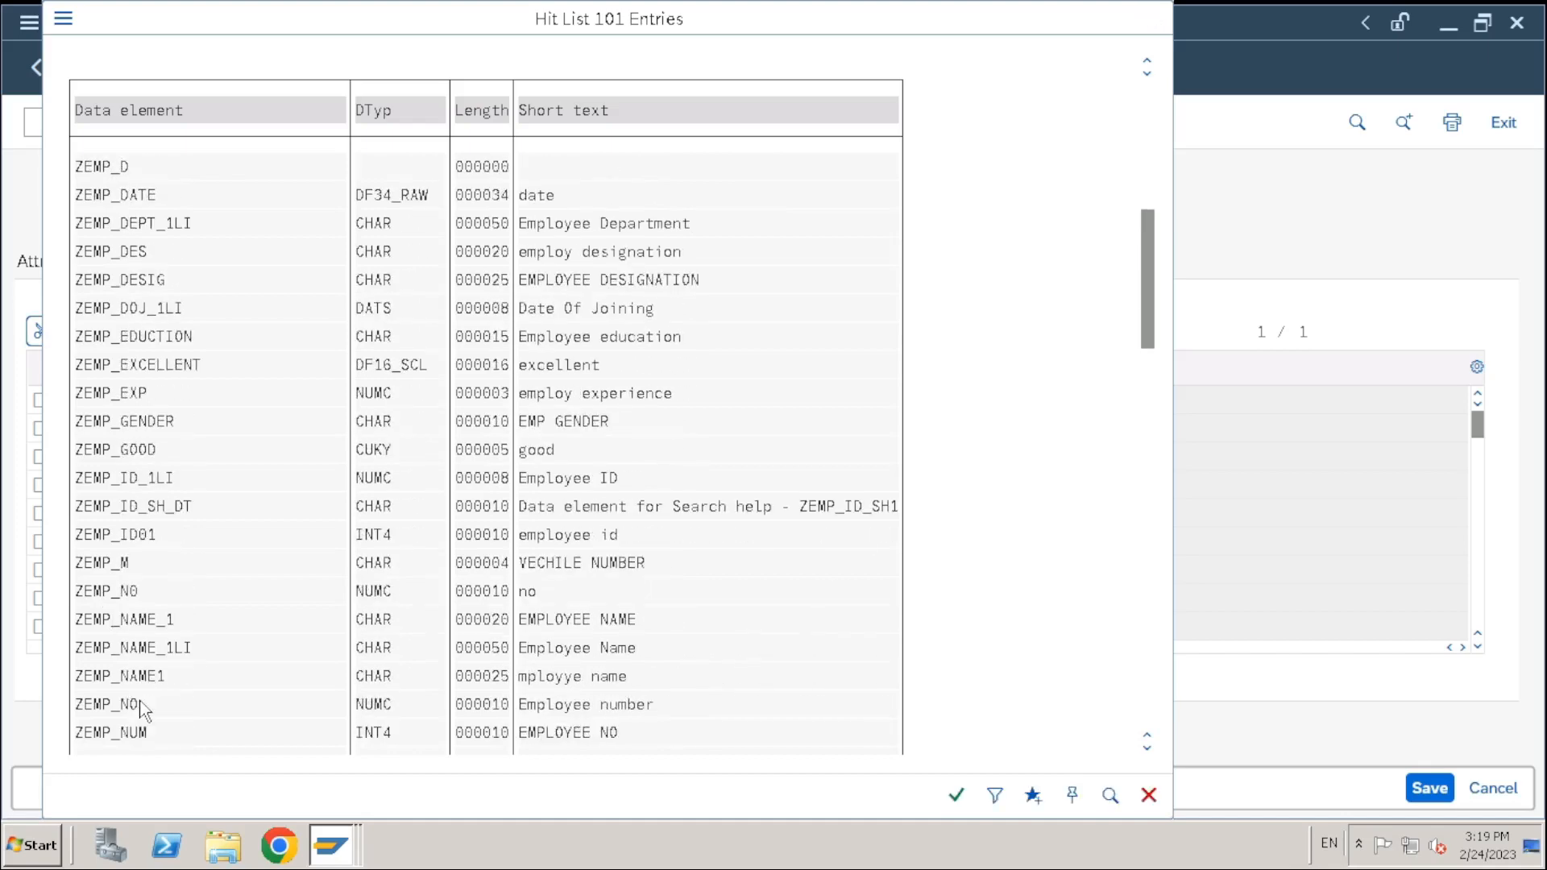
scroll(144, 709, down, 4)
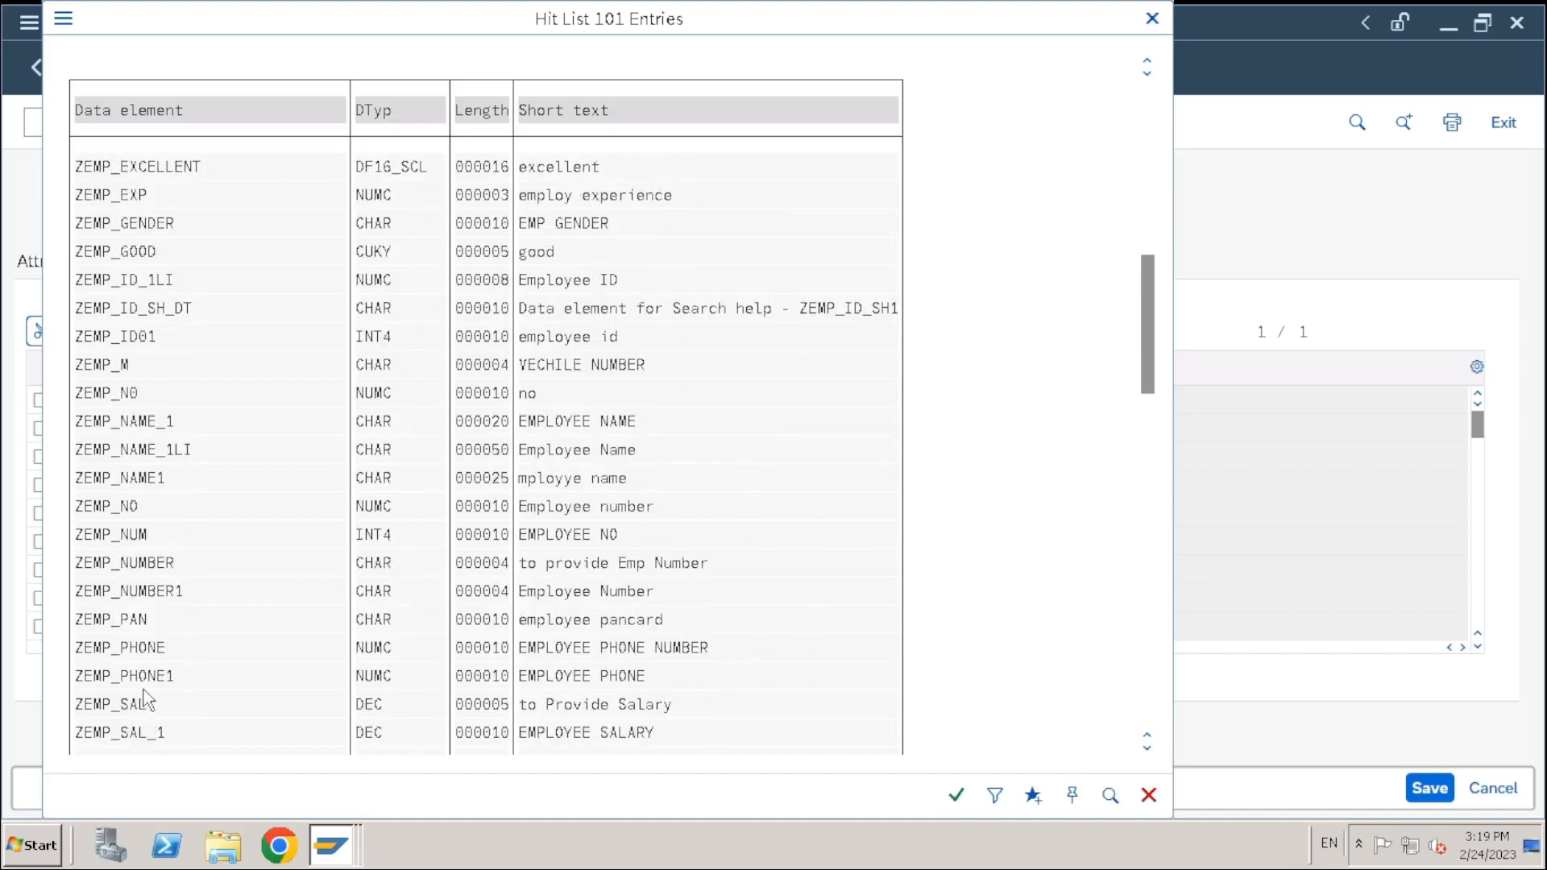
scroll(143, 699, down, 3)
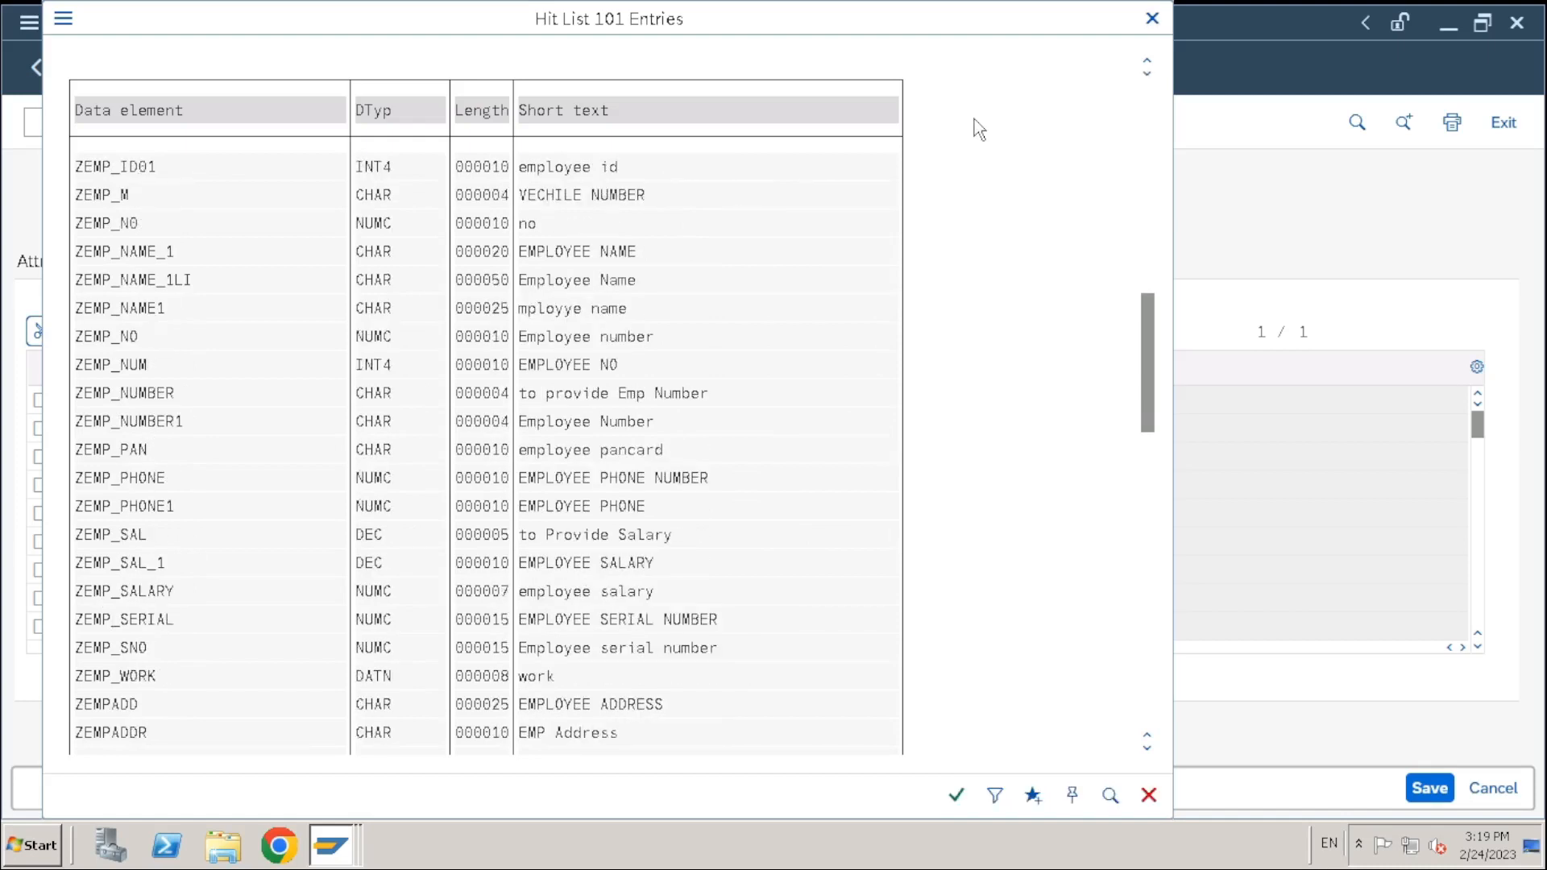
scroll(1144, 363, up, 1)
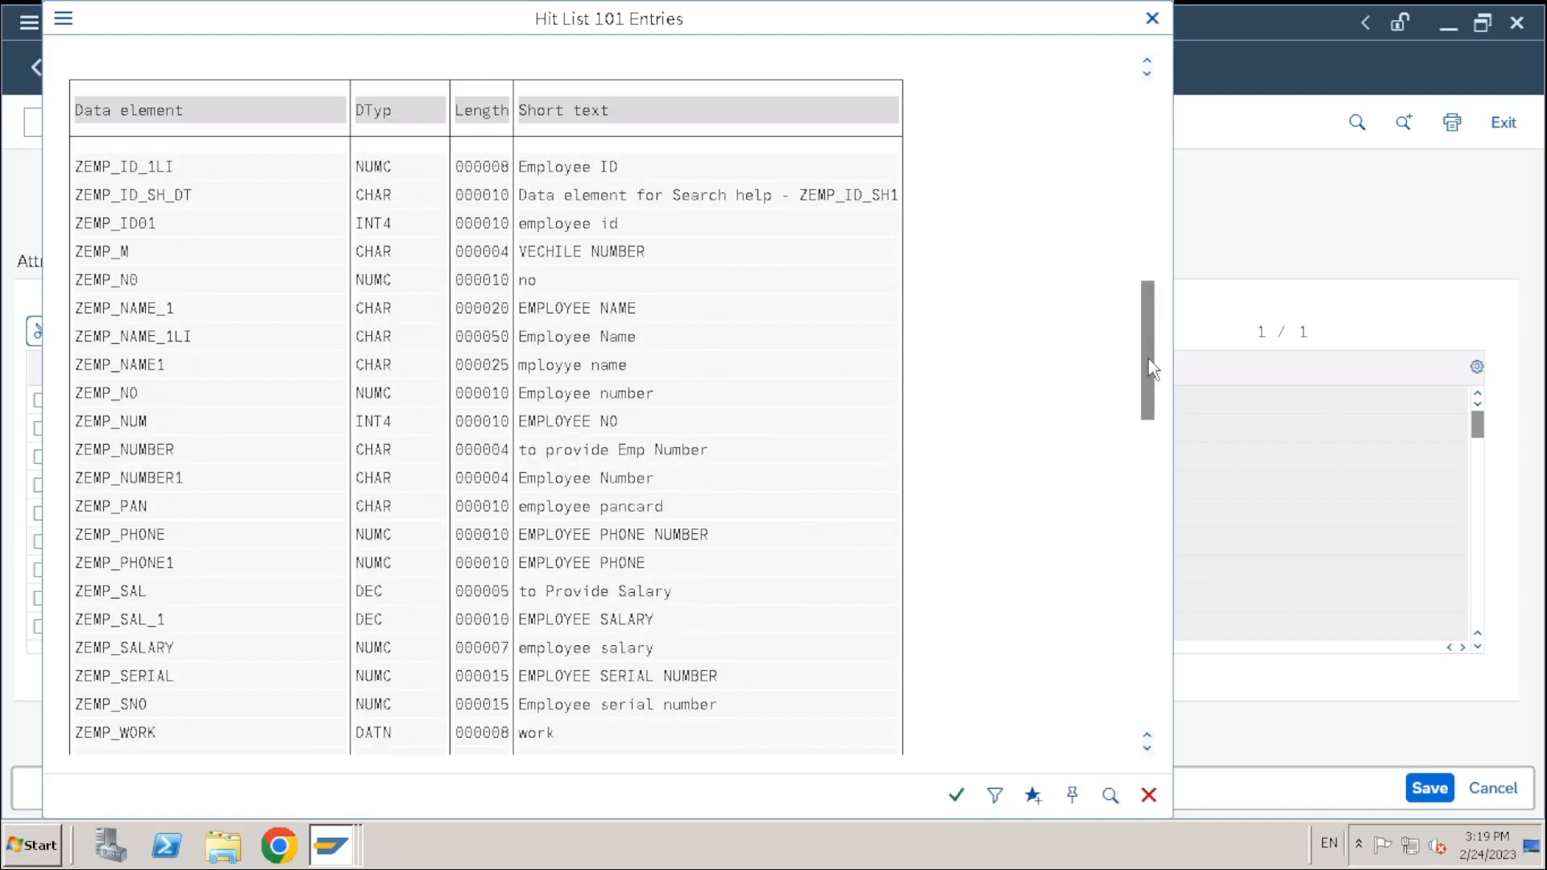
drag(1148, 369, 1167, 142)
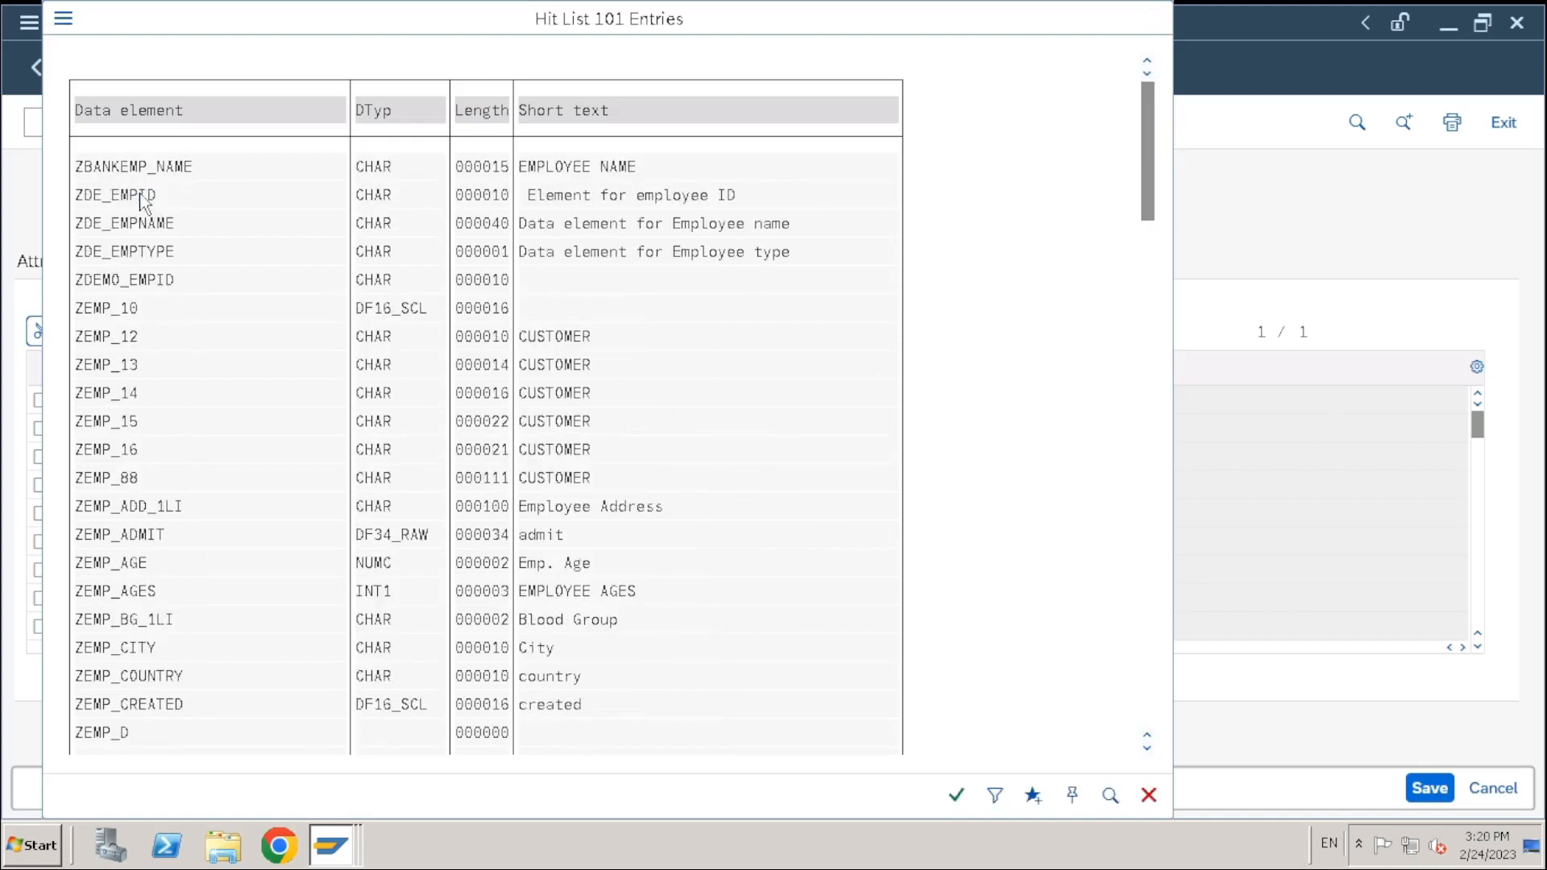
double_click(144, 201)
Confirm ZDE_EMPID so EMPID fills with CHAR, length 10 and 'Element for employee ID'
click(462, 433)
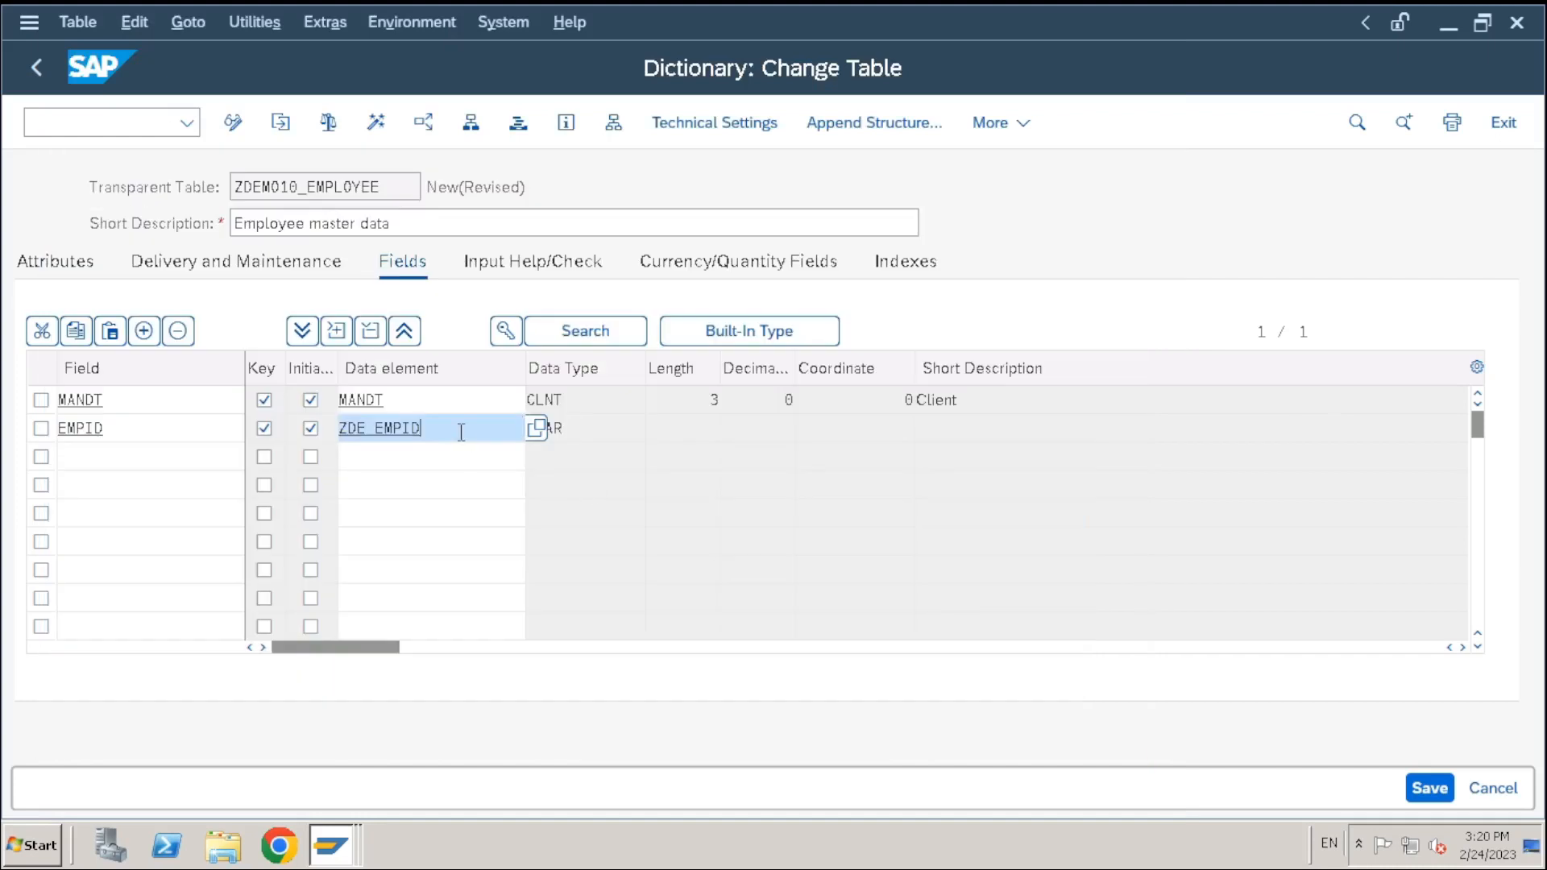
key(Return)
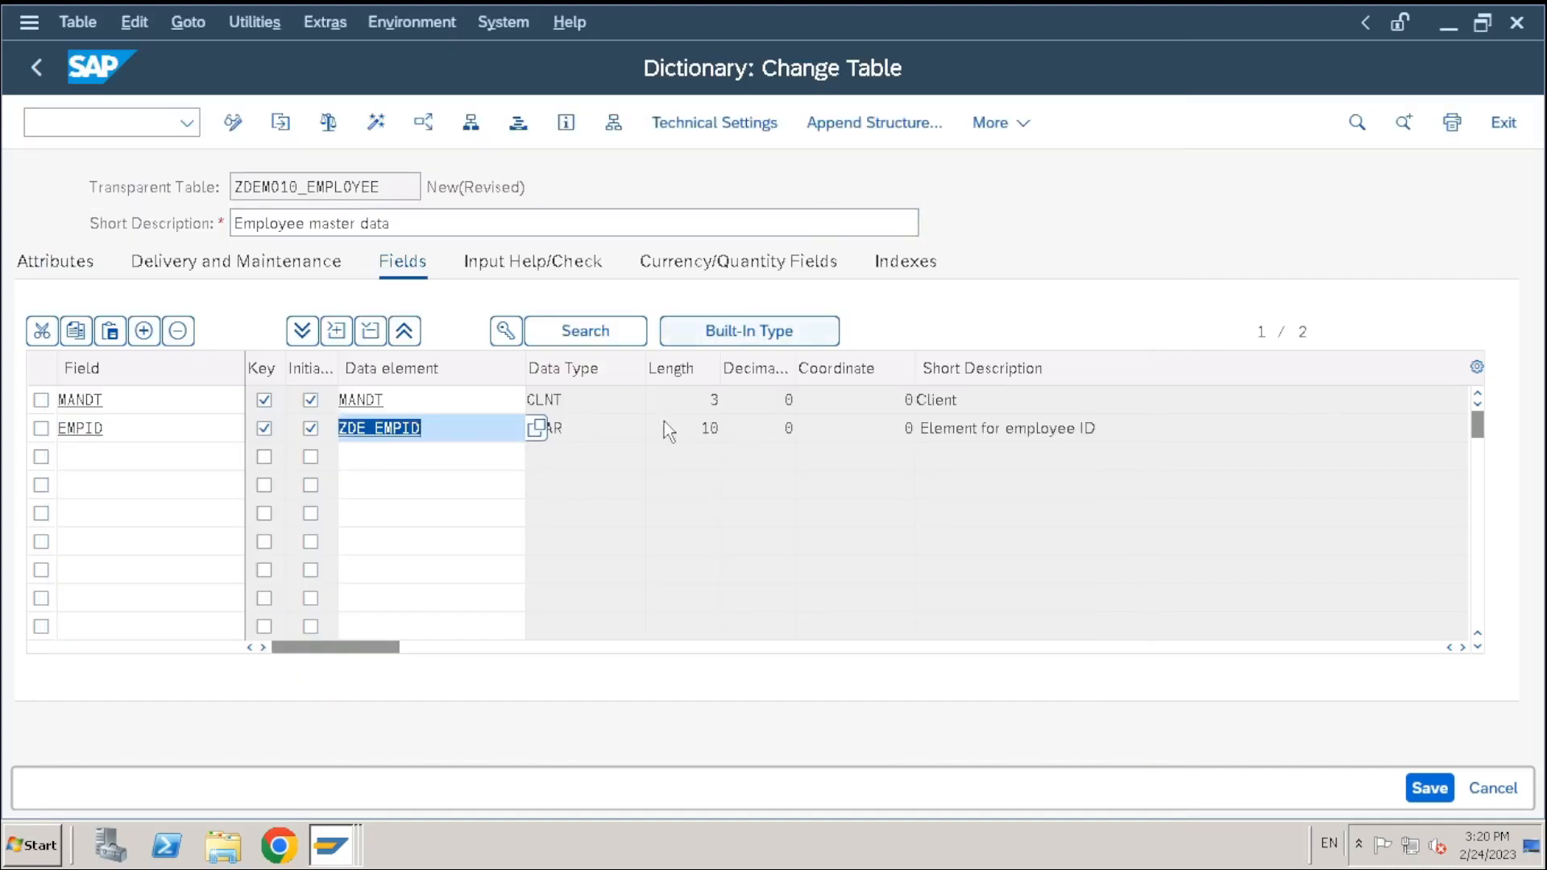
click(650, 428)
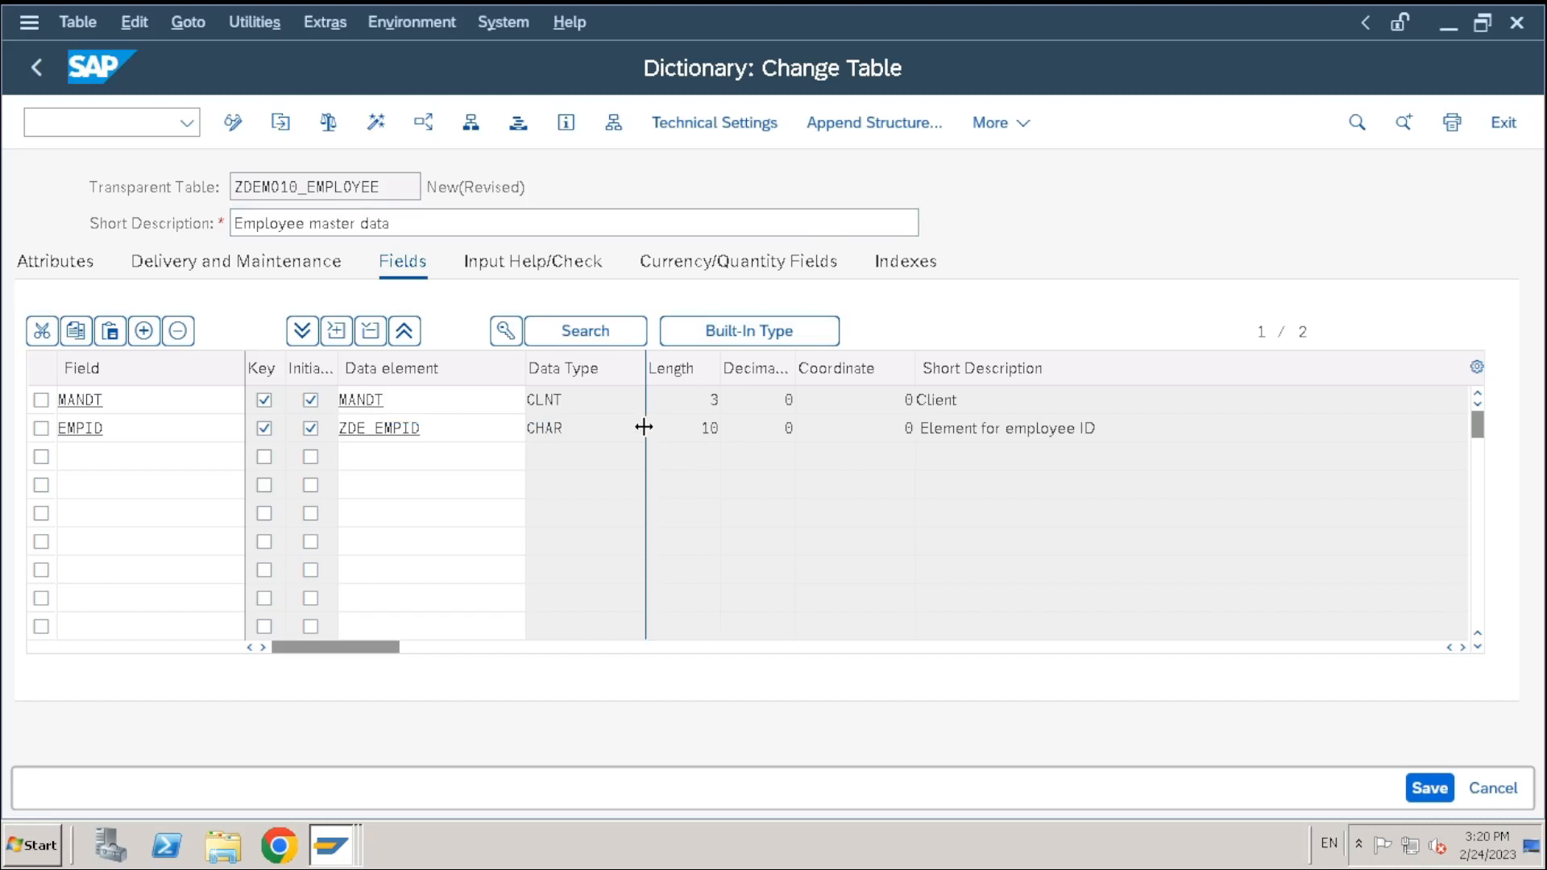
click(458, 428)
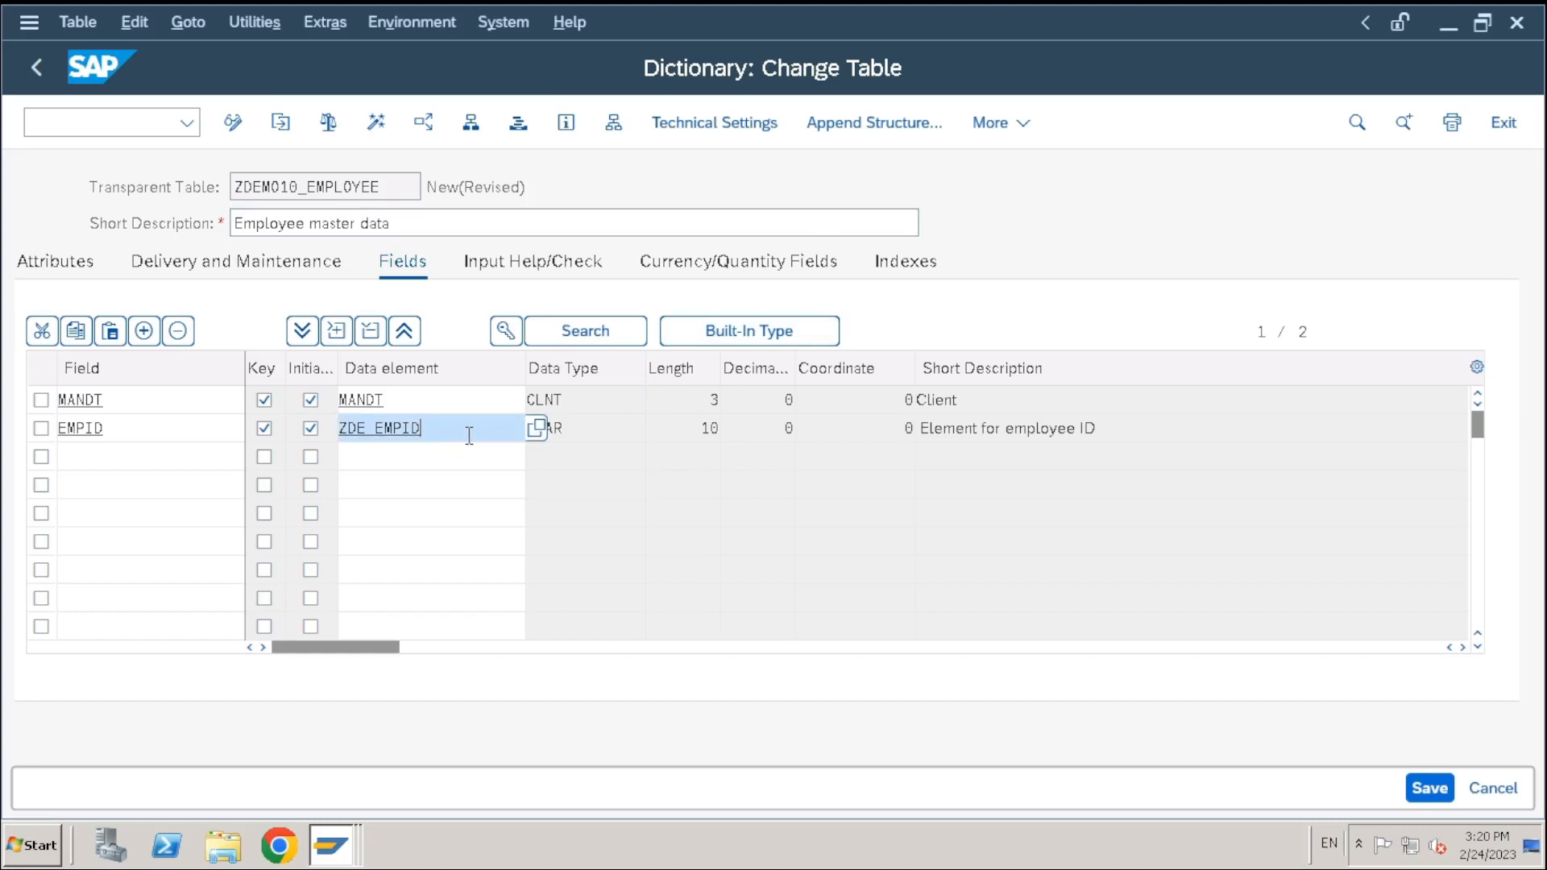
Select the whole ZDE_EMPID value in EMPID's data element cell for removal
drag(421, 432, 338, 435)
click(422, 437)
click(427, 435)
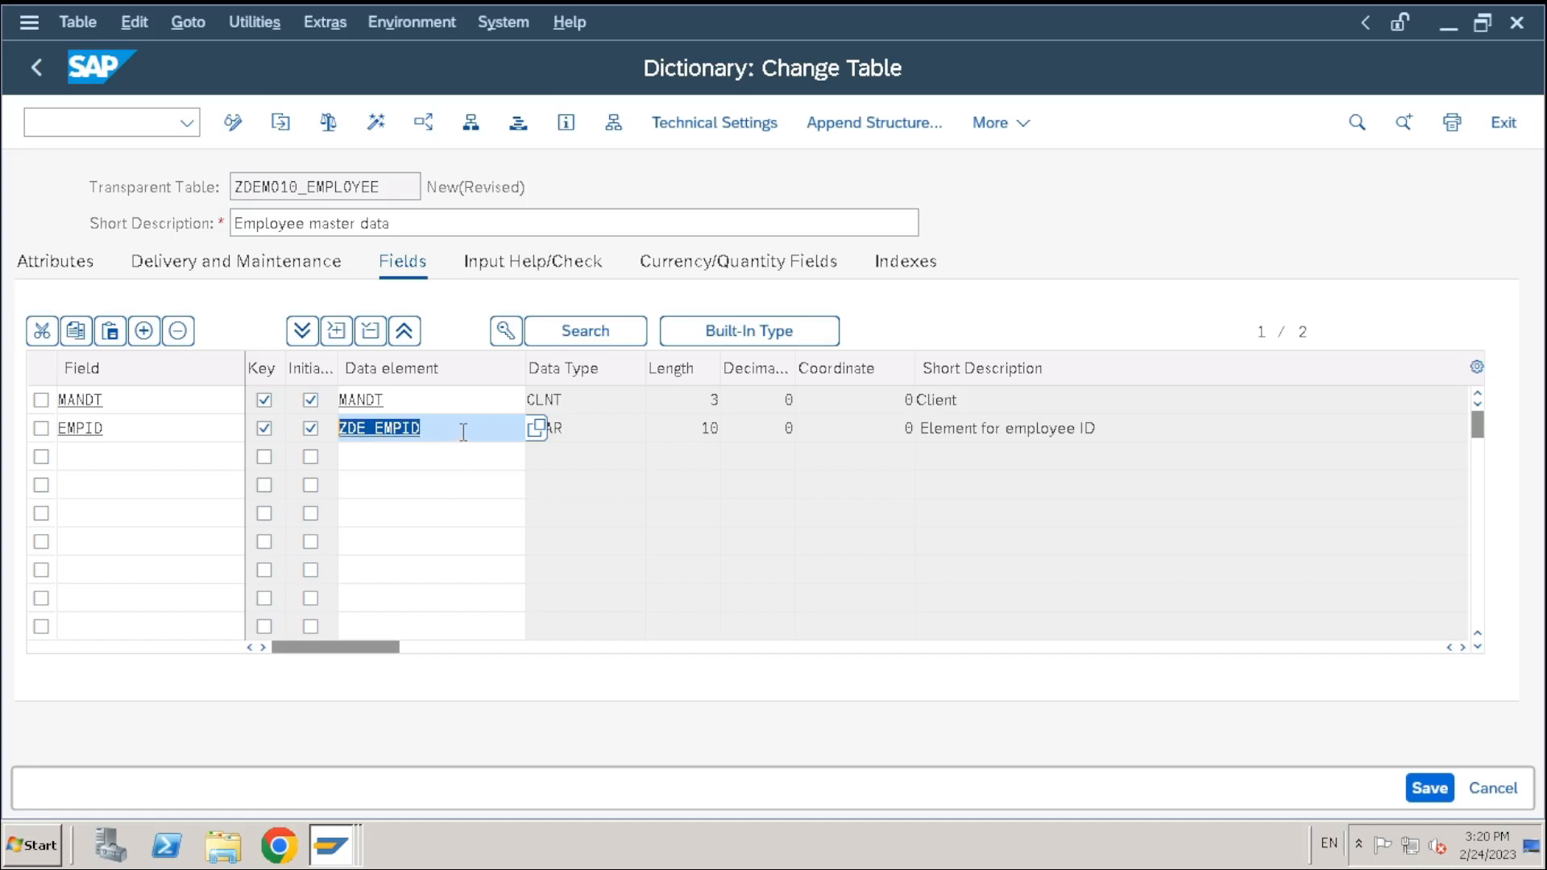
drag(459, 436, 326, 433)
drag(148, 428, 4, 456)
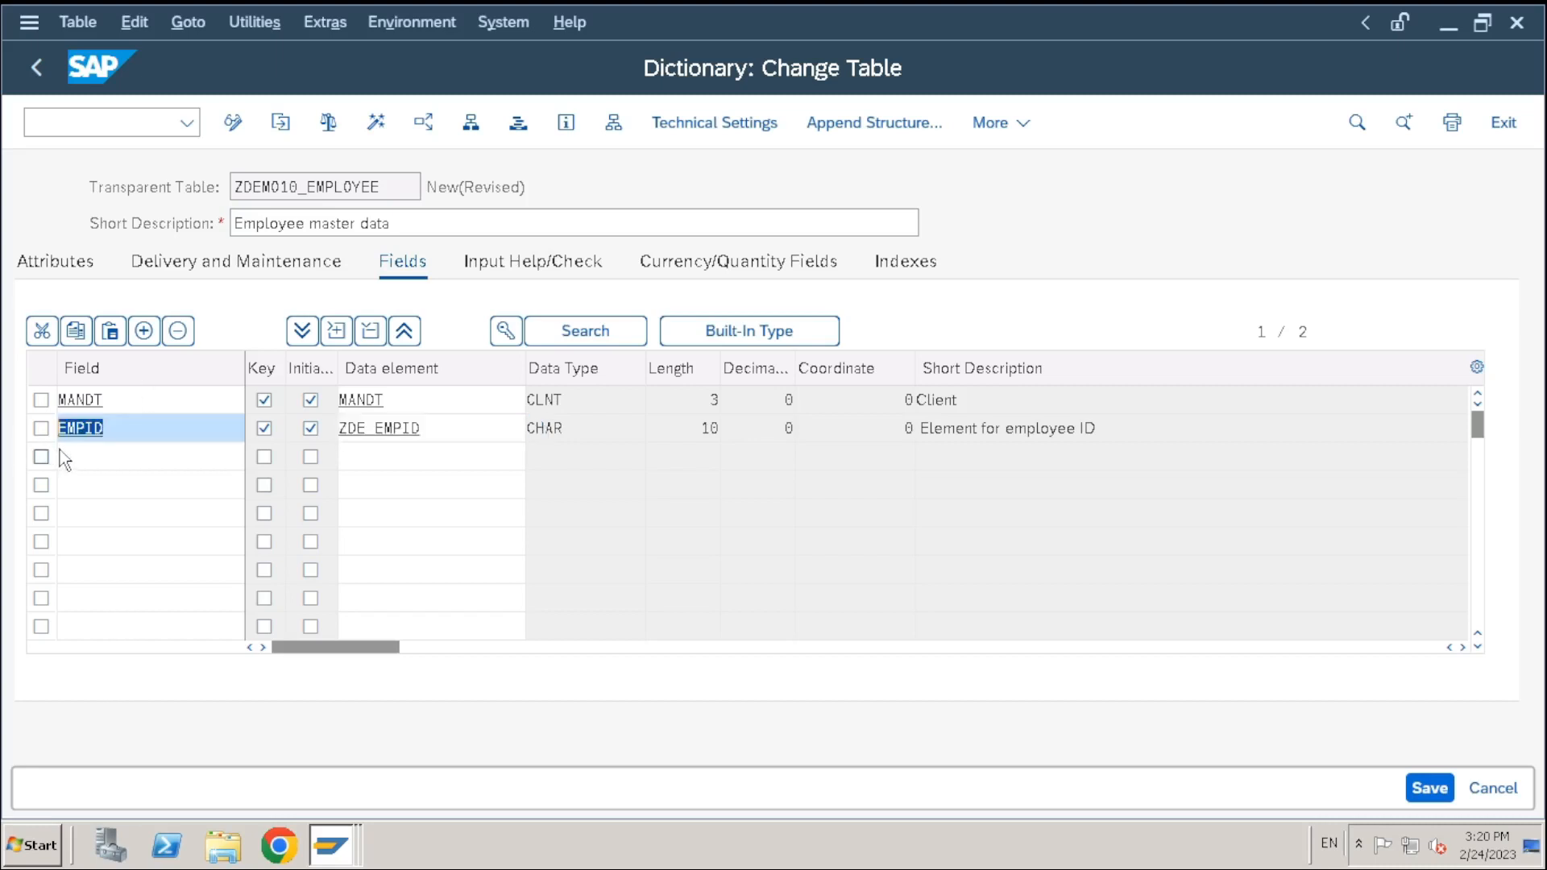
click(141, 428)
drag(167, 428, 48, 439)
drag(449, 428, 266, 427)
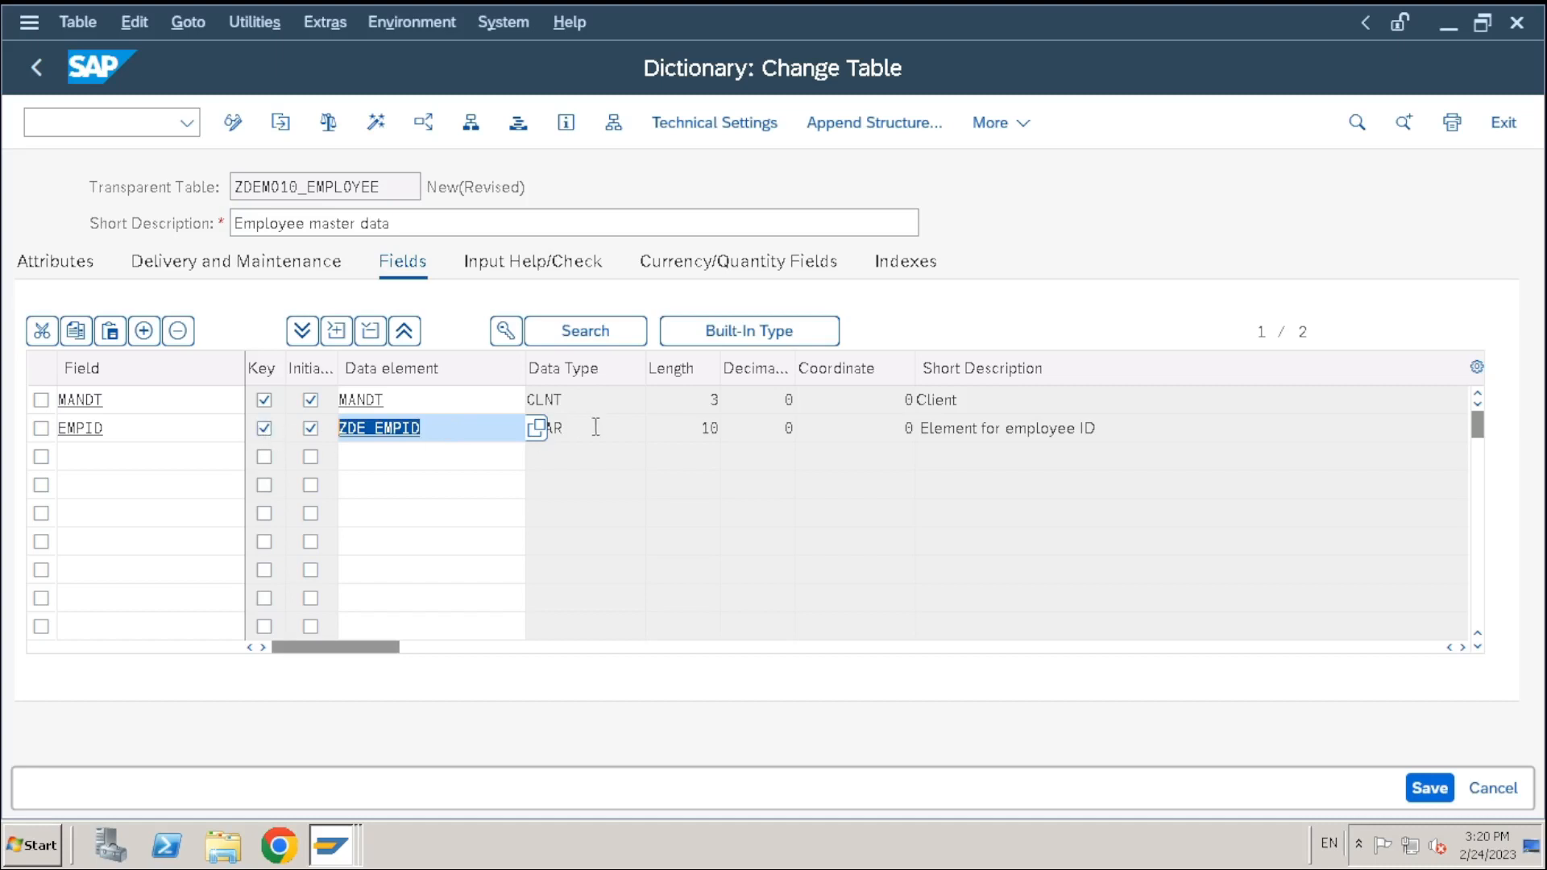
click(441, 439)
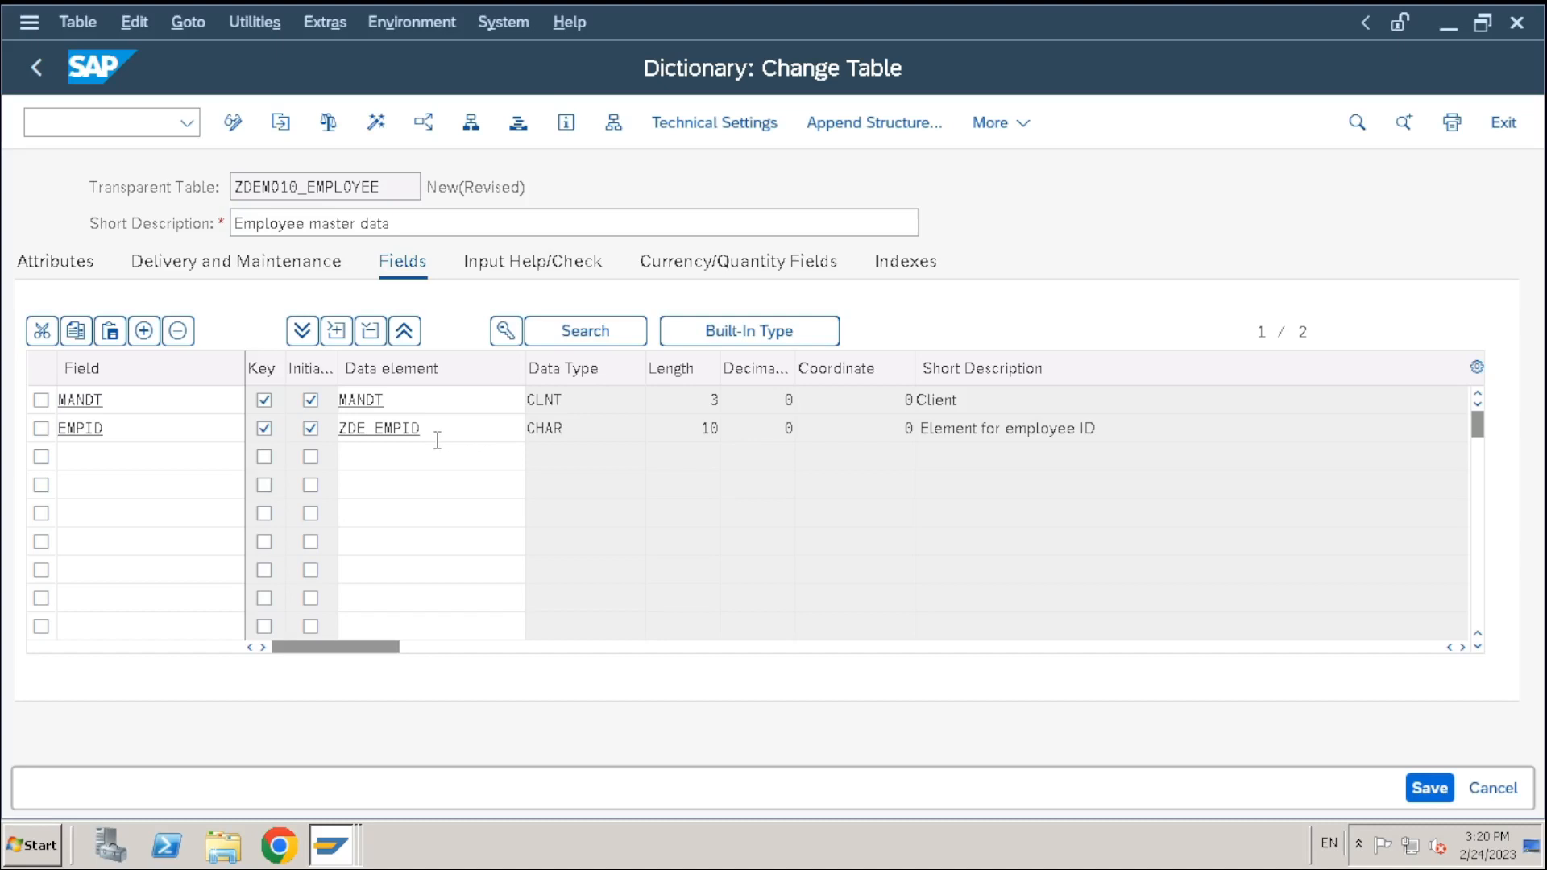
drag(435, 435, 292, 444)
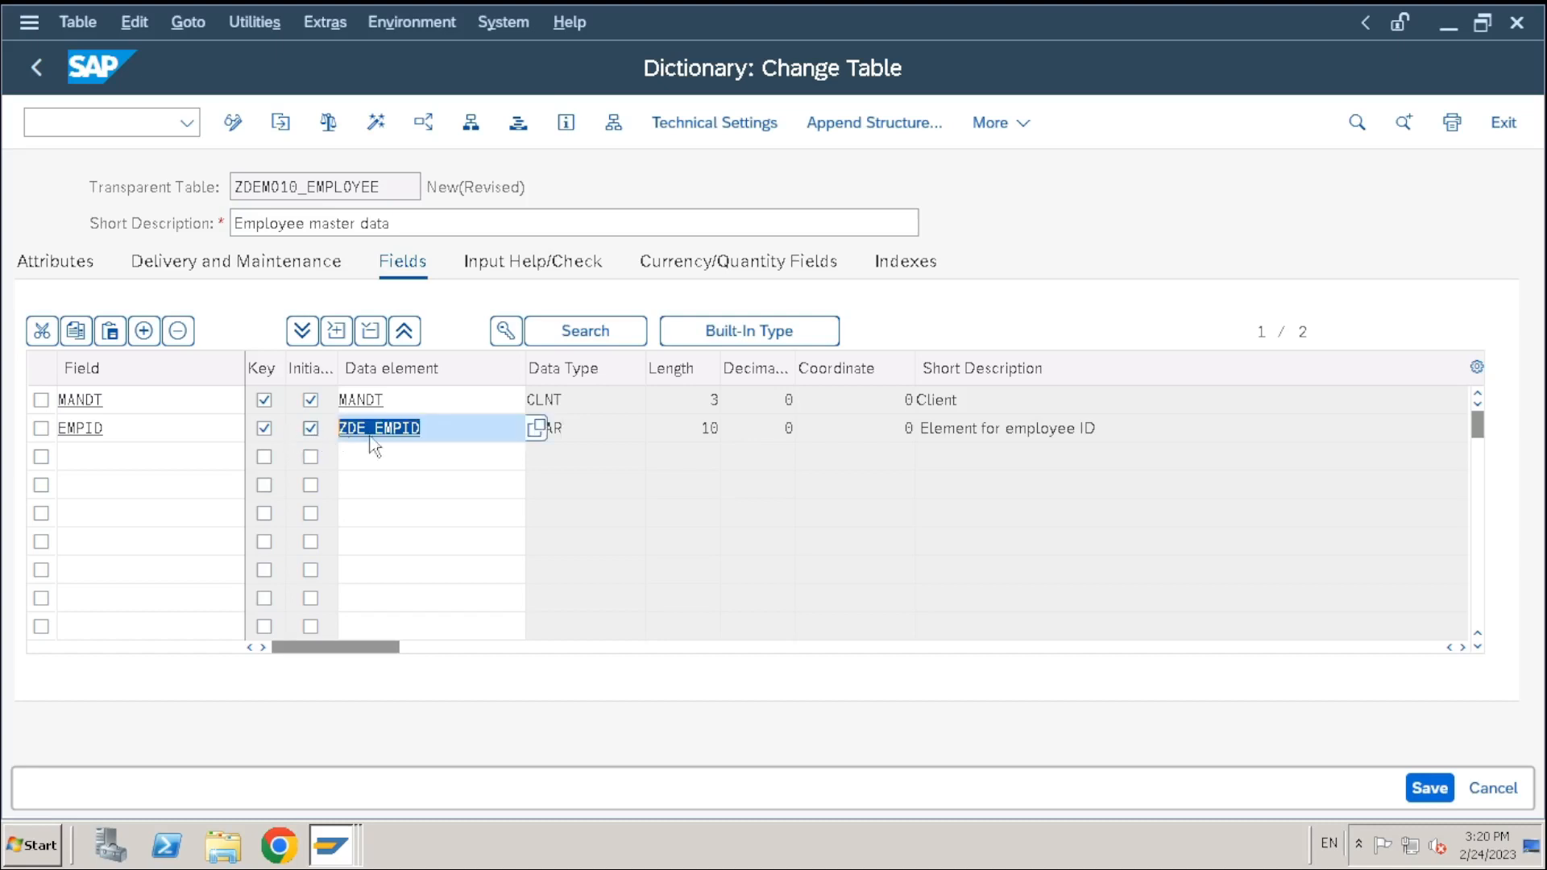
click(446, 433)
drag(435, 438, 269, 457)
click(509, 435)
click(580, 433)
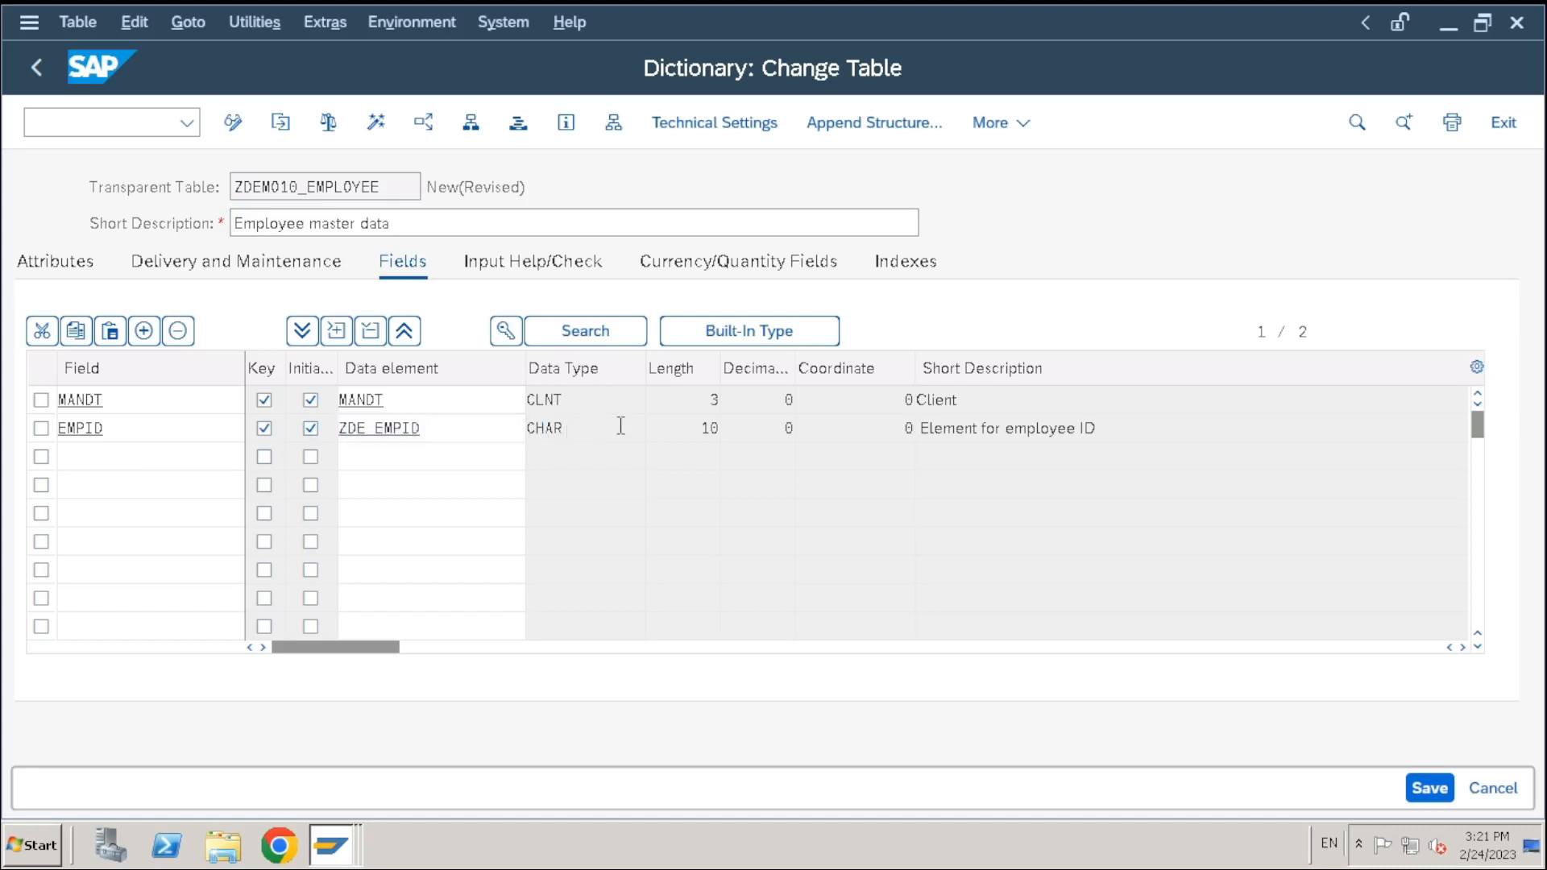
drag(475, 431, 309, 437)
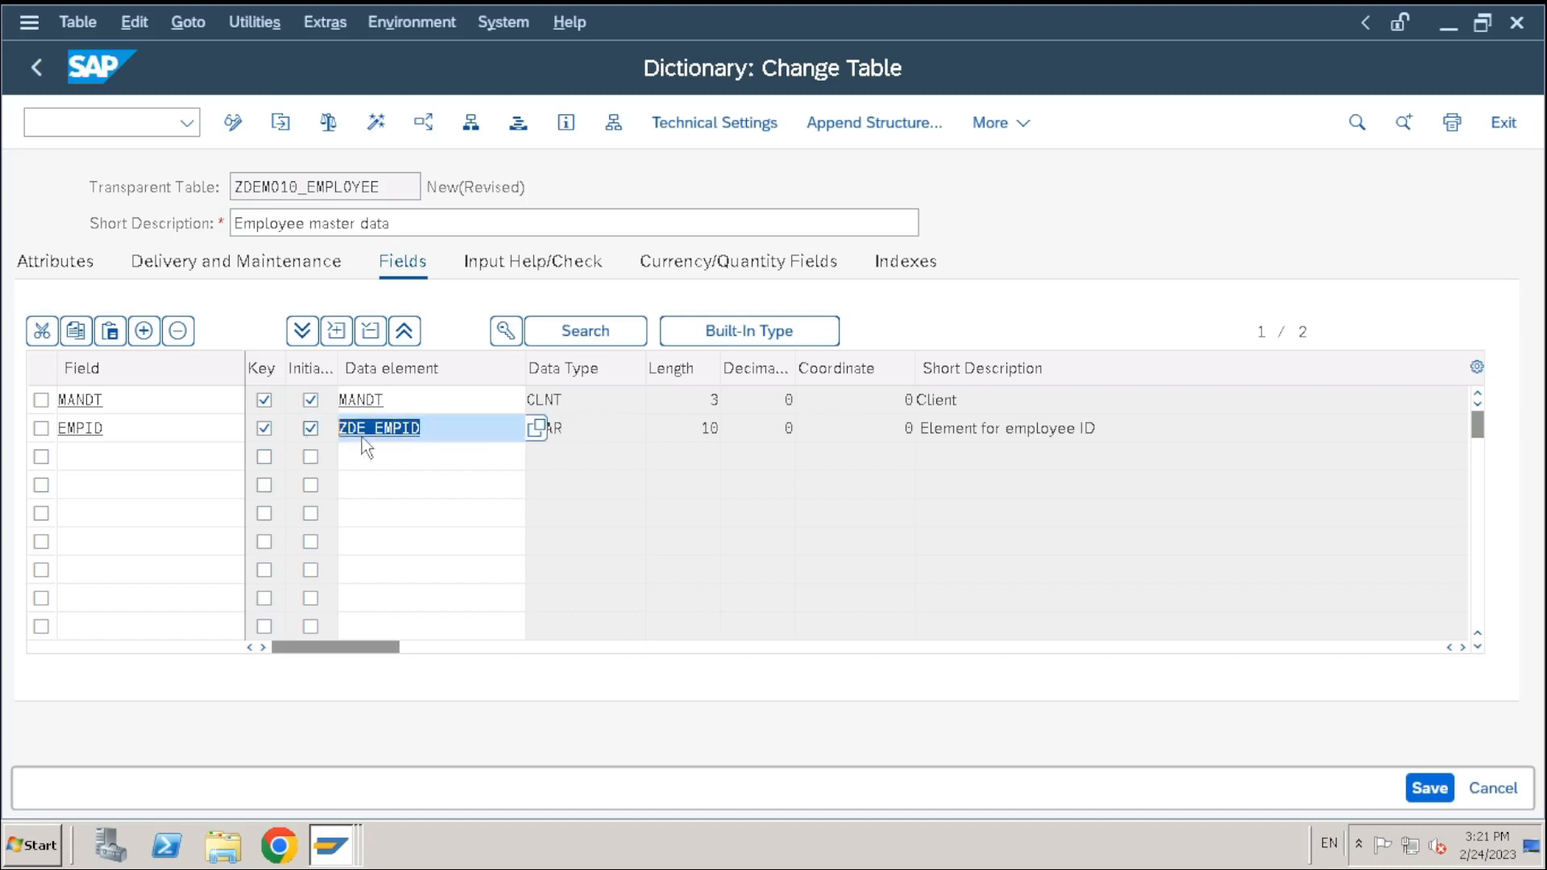
click(705, 440)
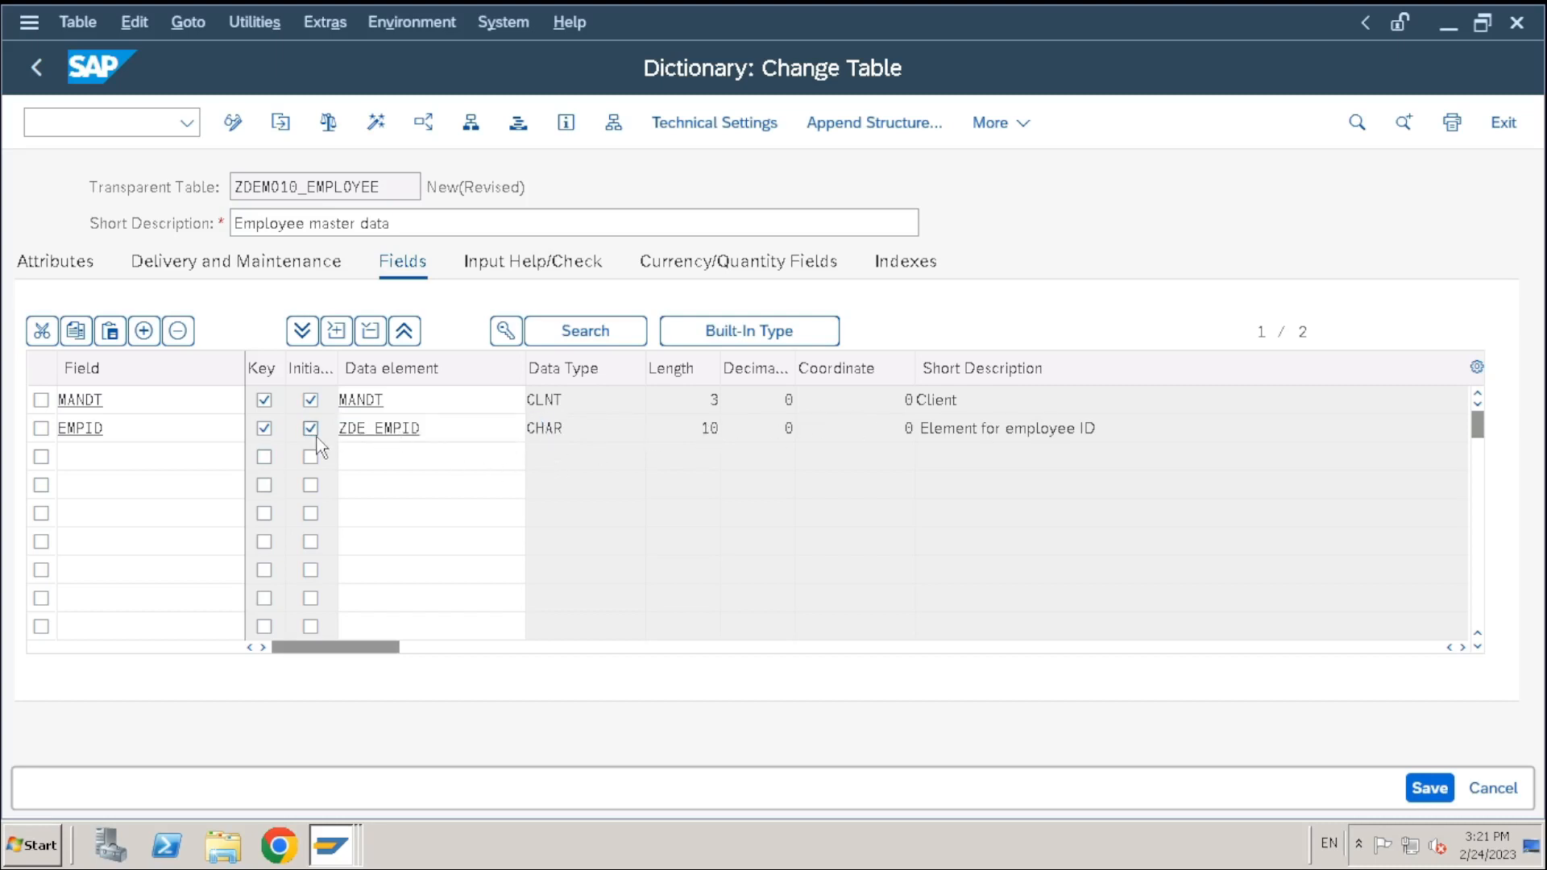
click(432, 428)
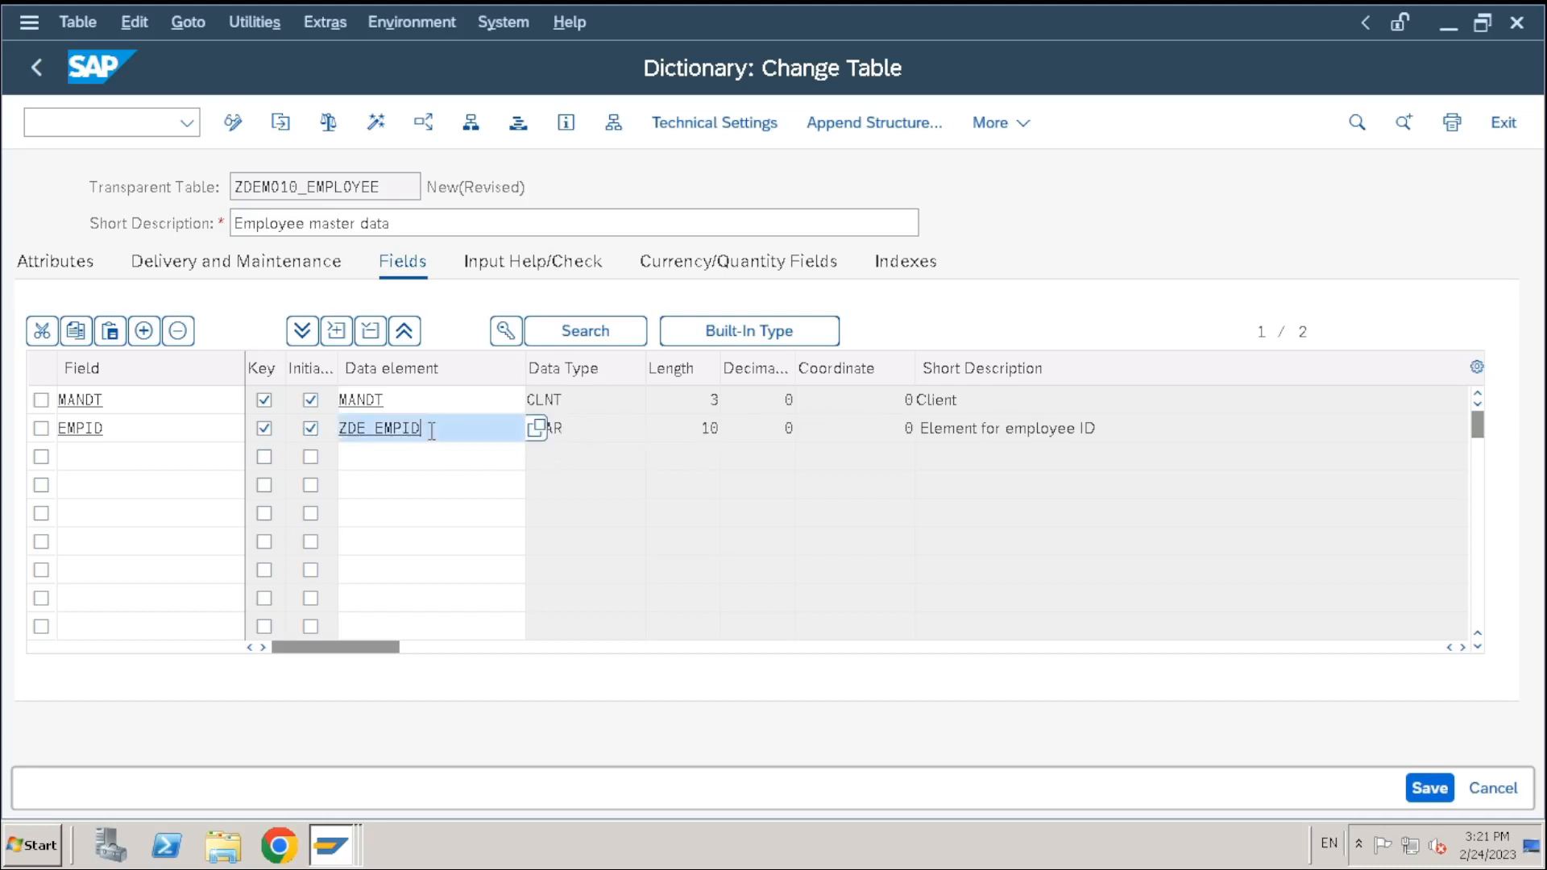
drag(432, 428, 302, 441)
drag(474, 433, 278, 435)
click(469, 433)
drag(477, 434, 233, 433)
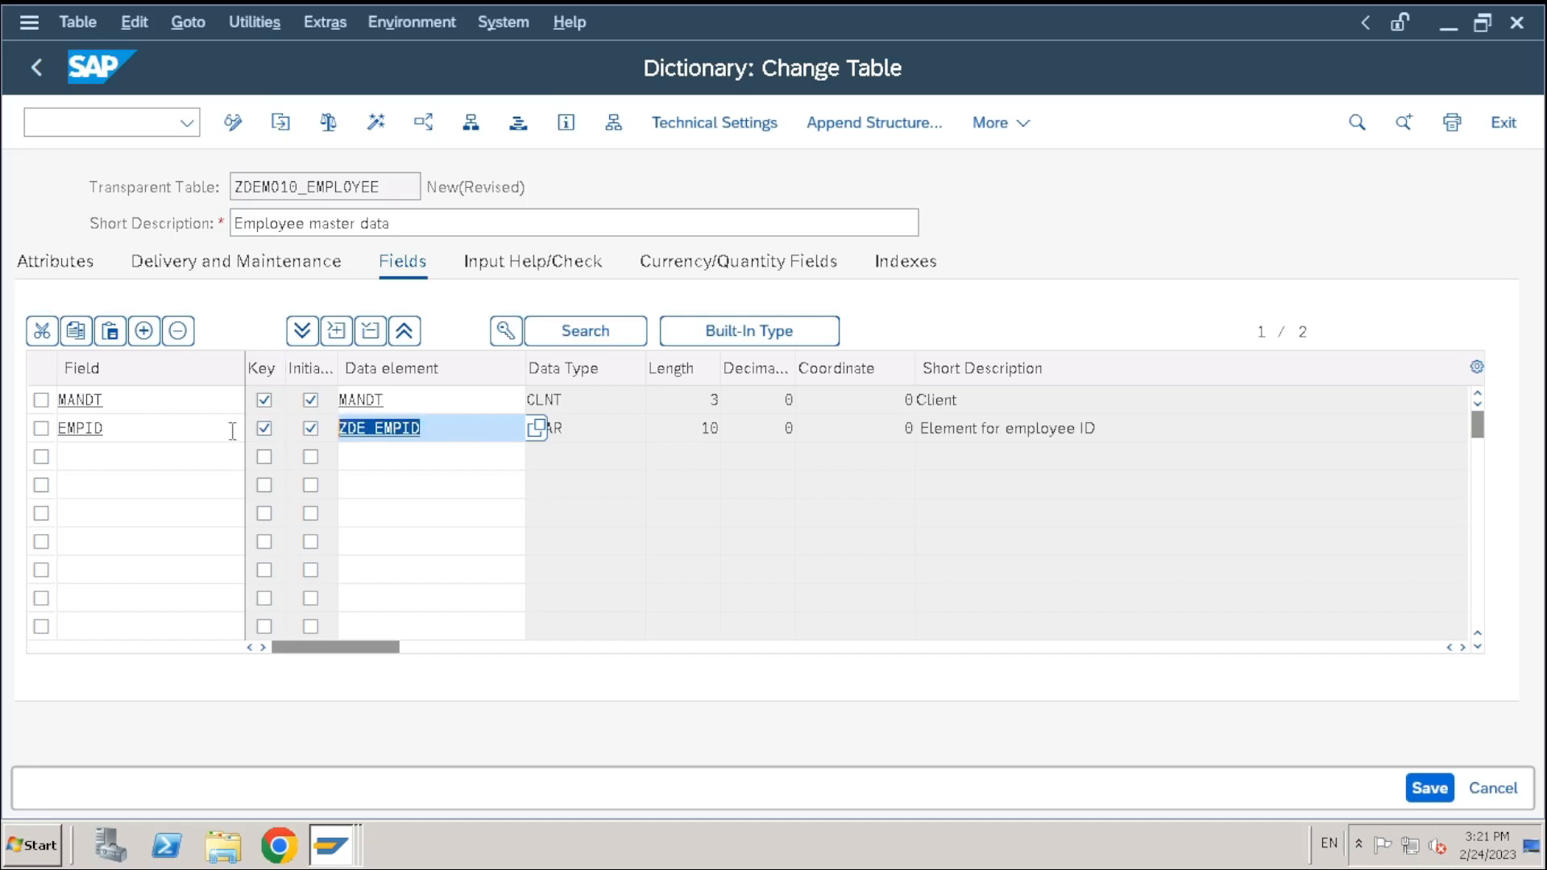
Delete ZDE_EMPID from EMPID's data element, leaving the field's type empty
key(Delete)
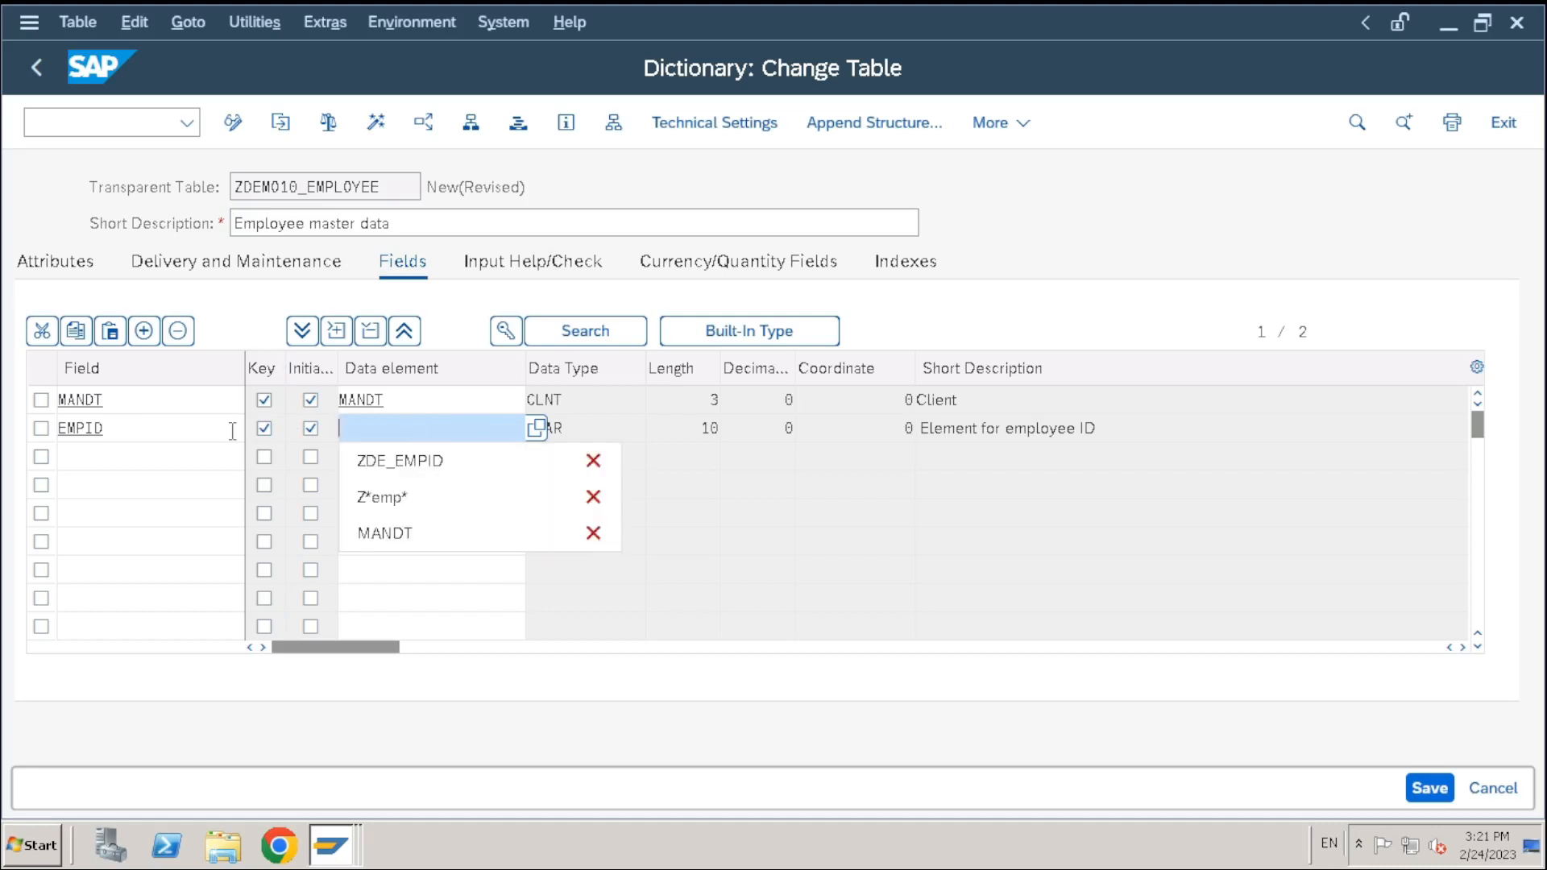
key(Return)
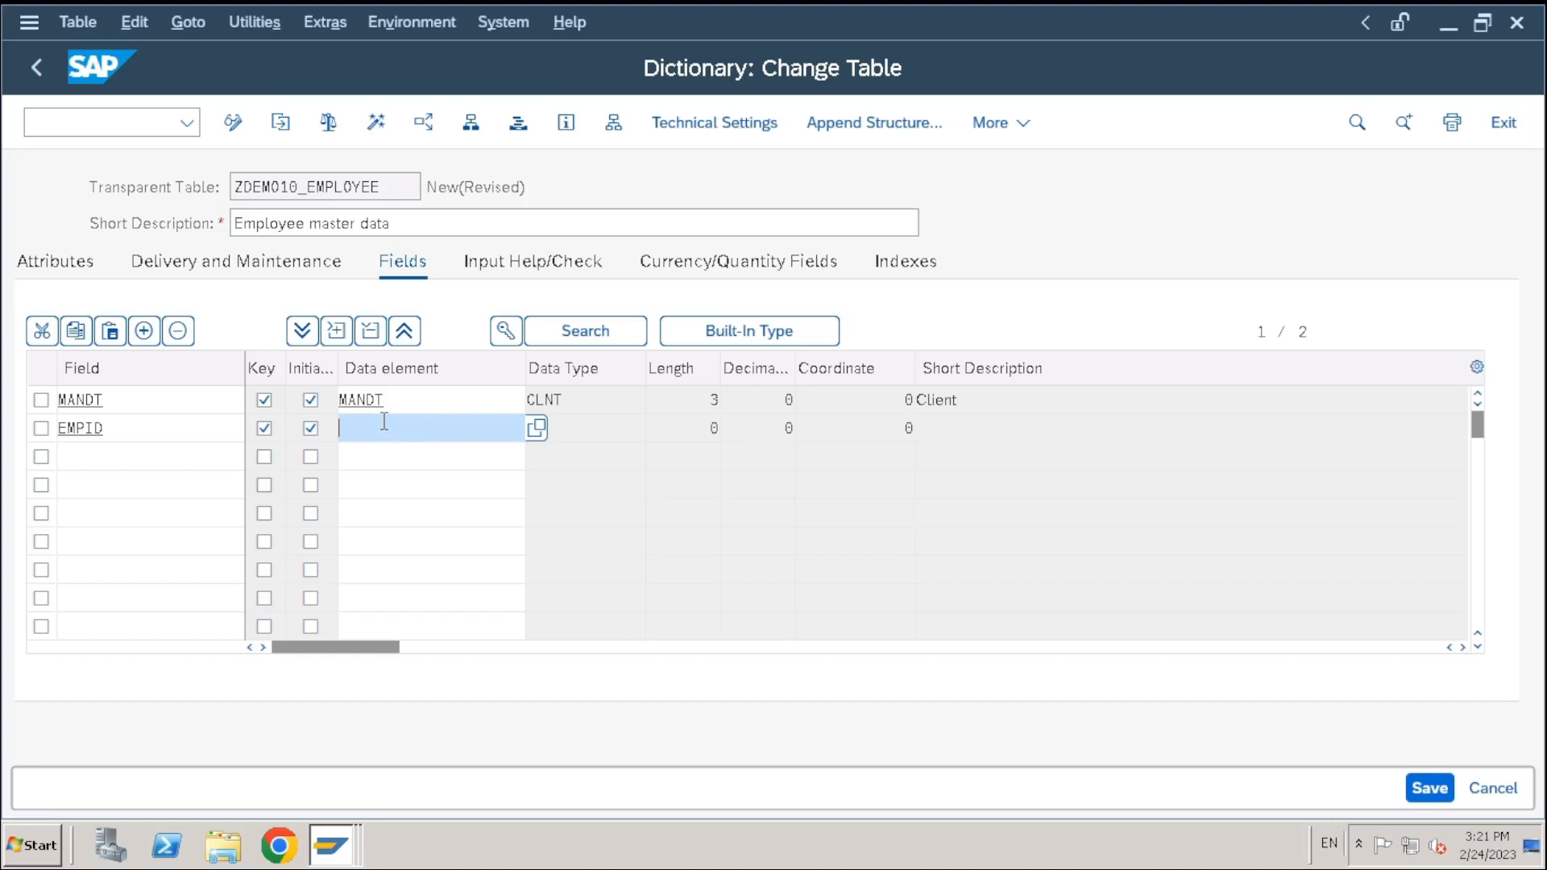
double_click(167, 428)
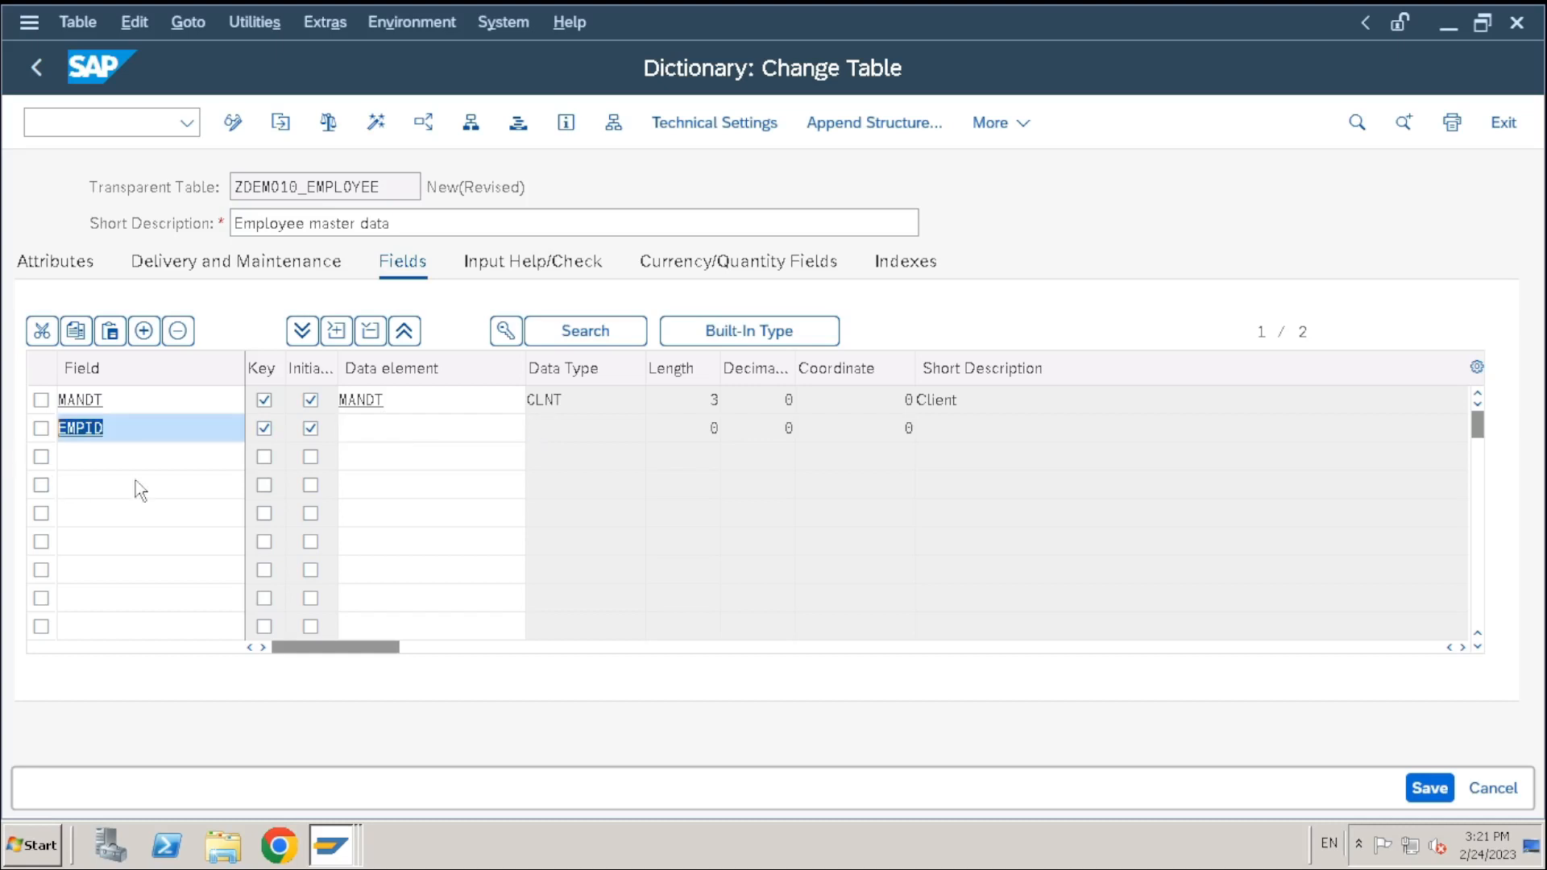
click(381, 434)
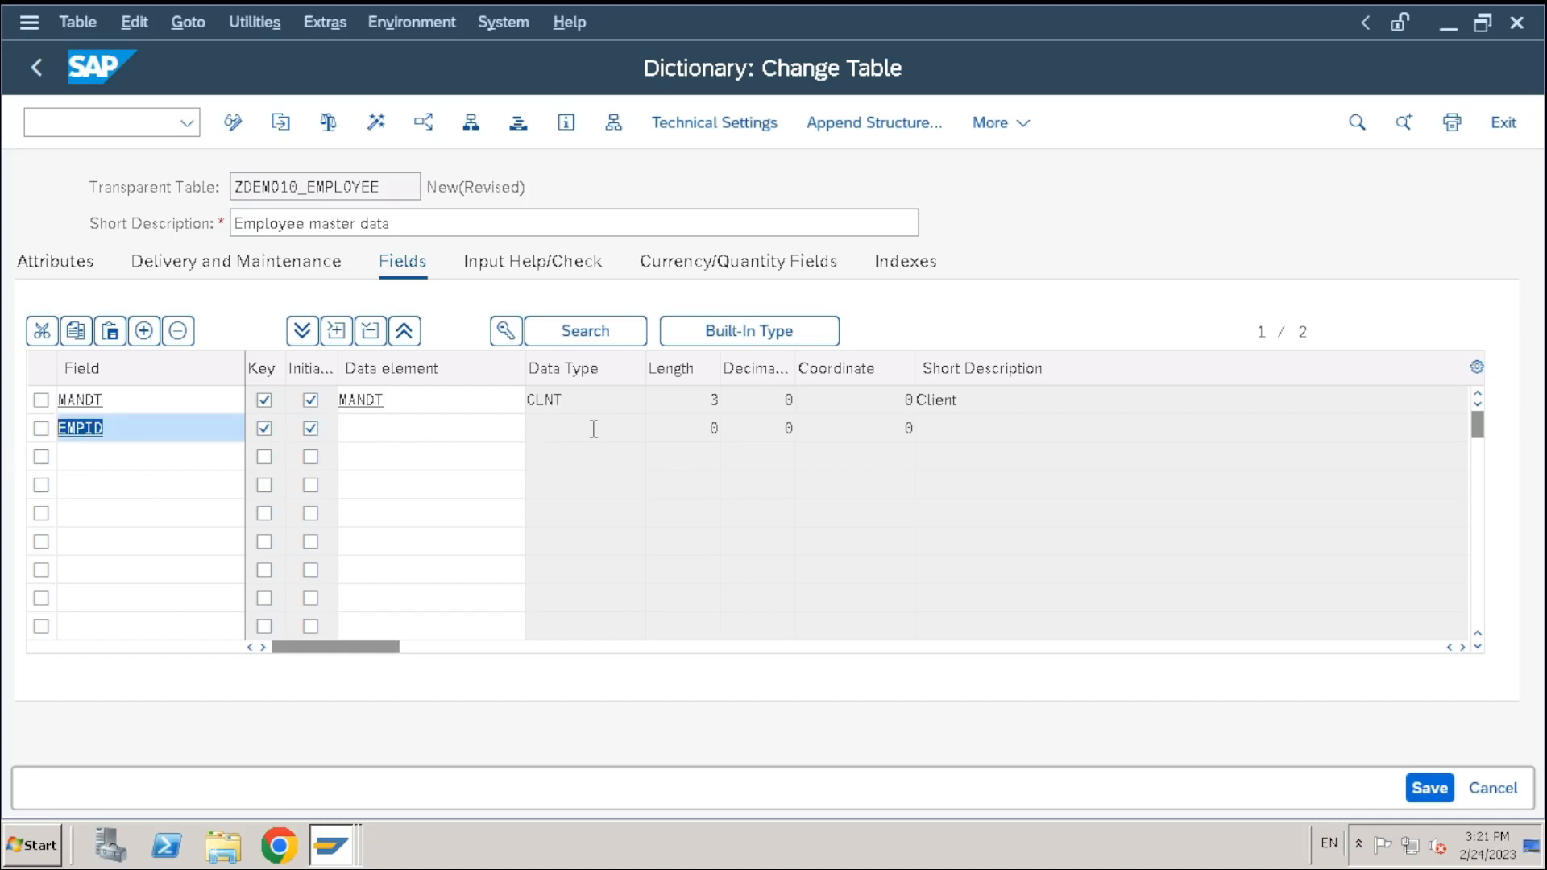
click(682, 447)
click(415, 430)
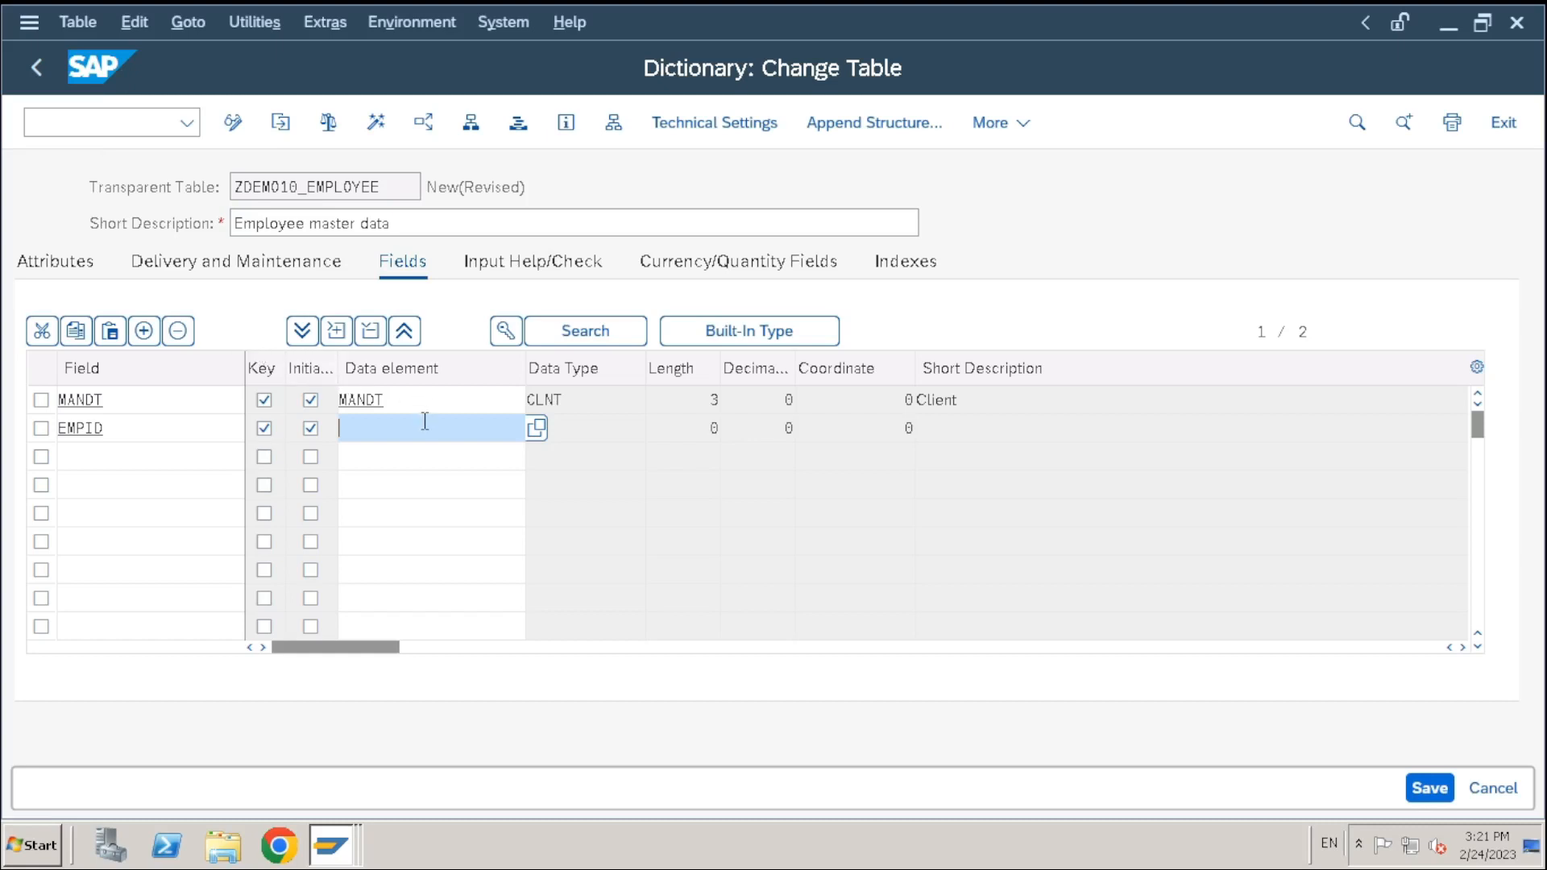
Open the ABAP Dictionary in a new session with /ose11
click(85, 120)
text(/ose11)
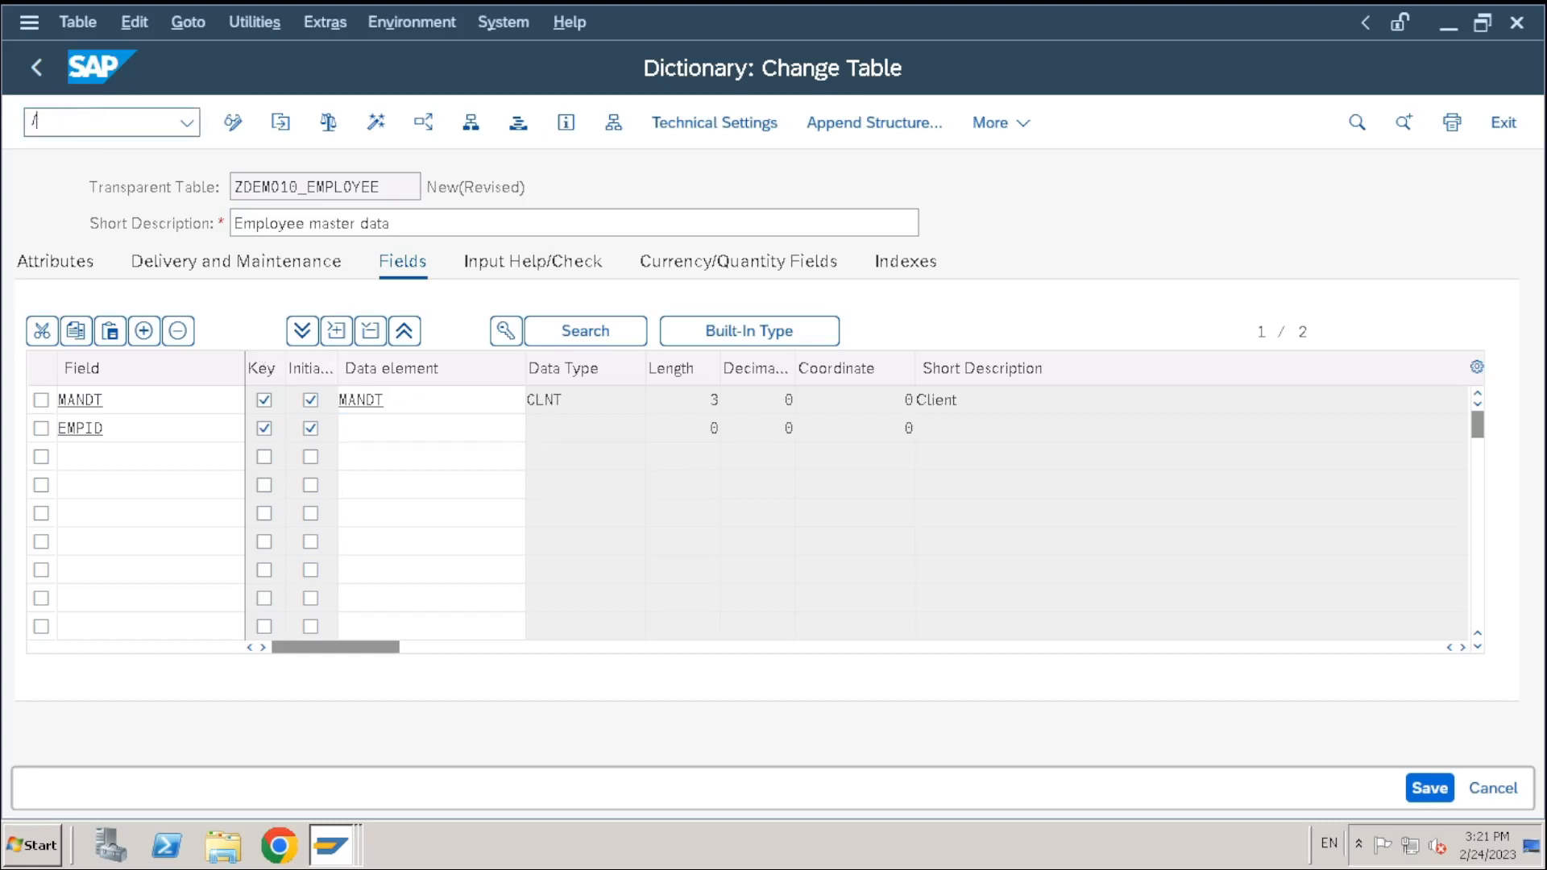
key(Return)
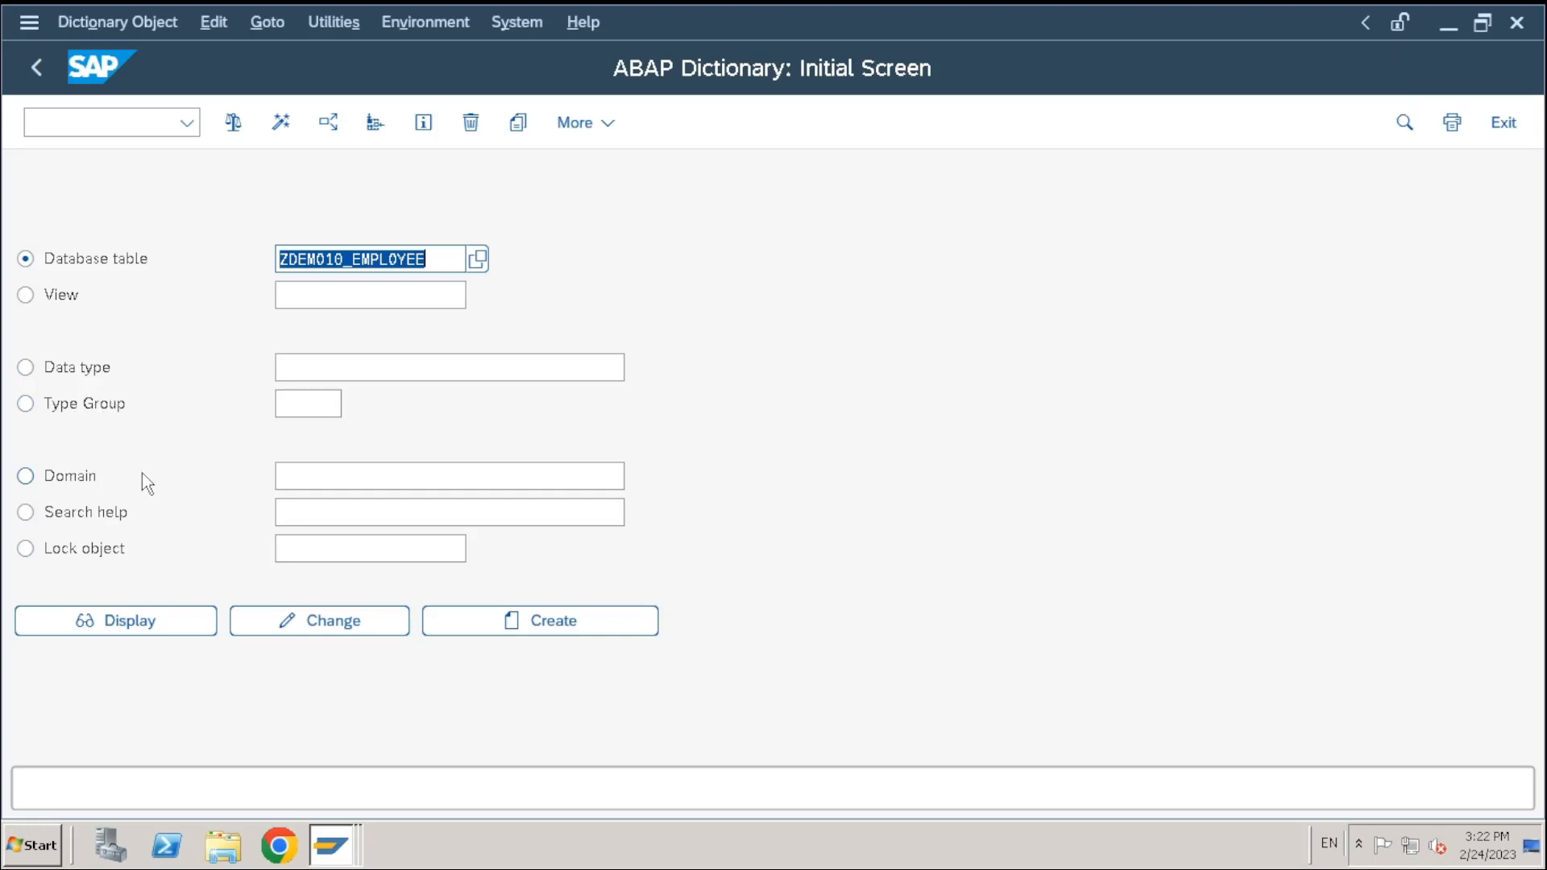
Display domain MATNR and review its CHAR 40 definition and value range
click(67, 474)
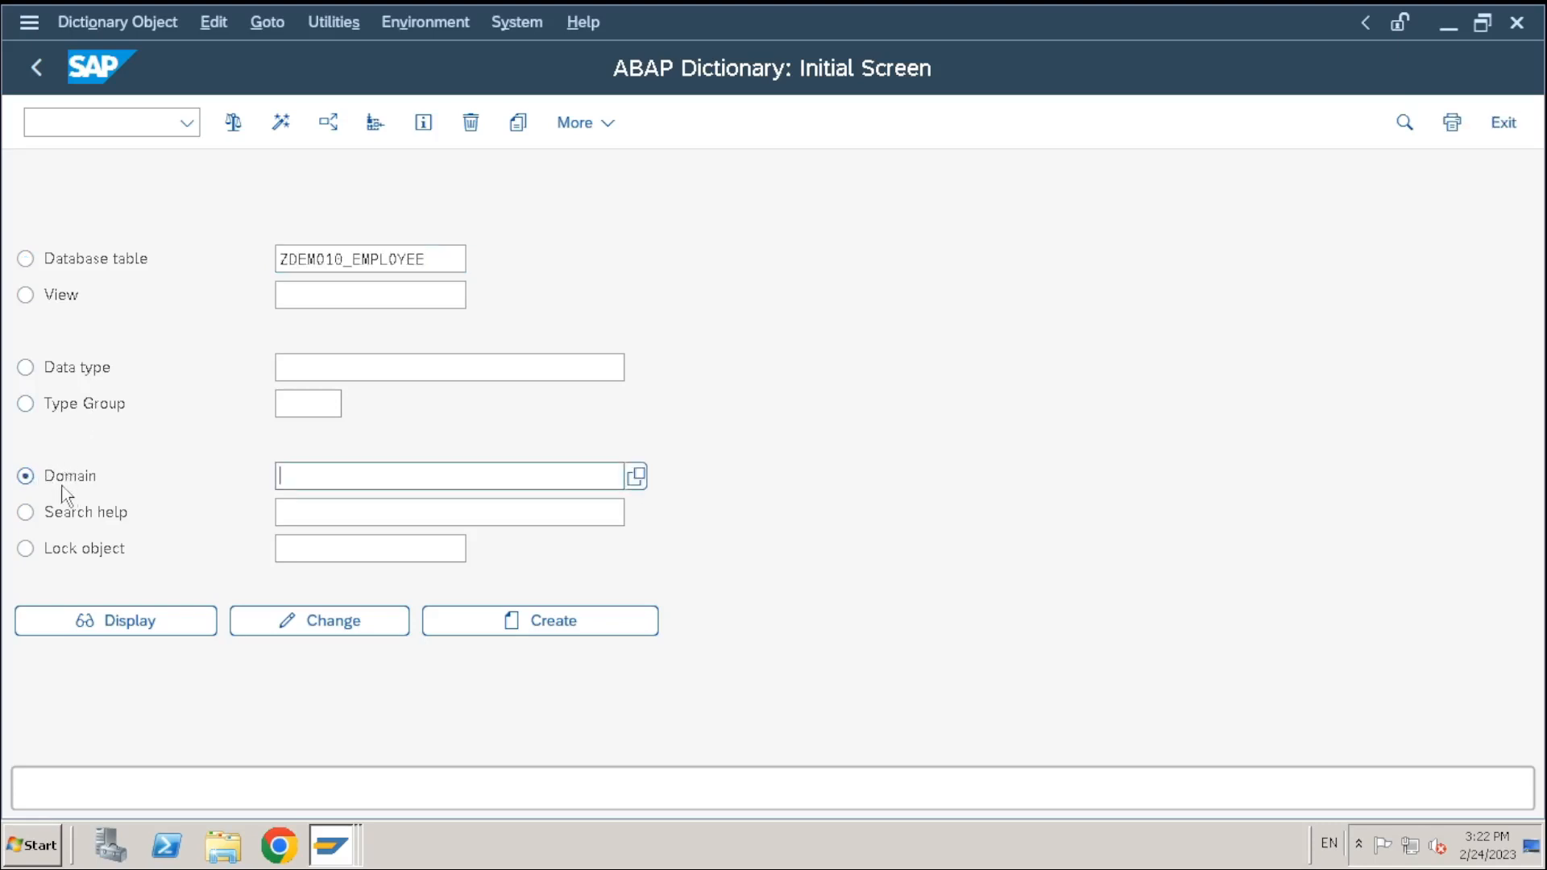
click(60, 483)
click(302, 477)
text(matnr)
click(110, 634)
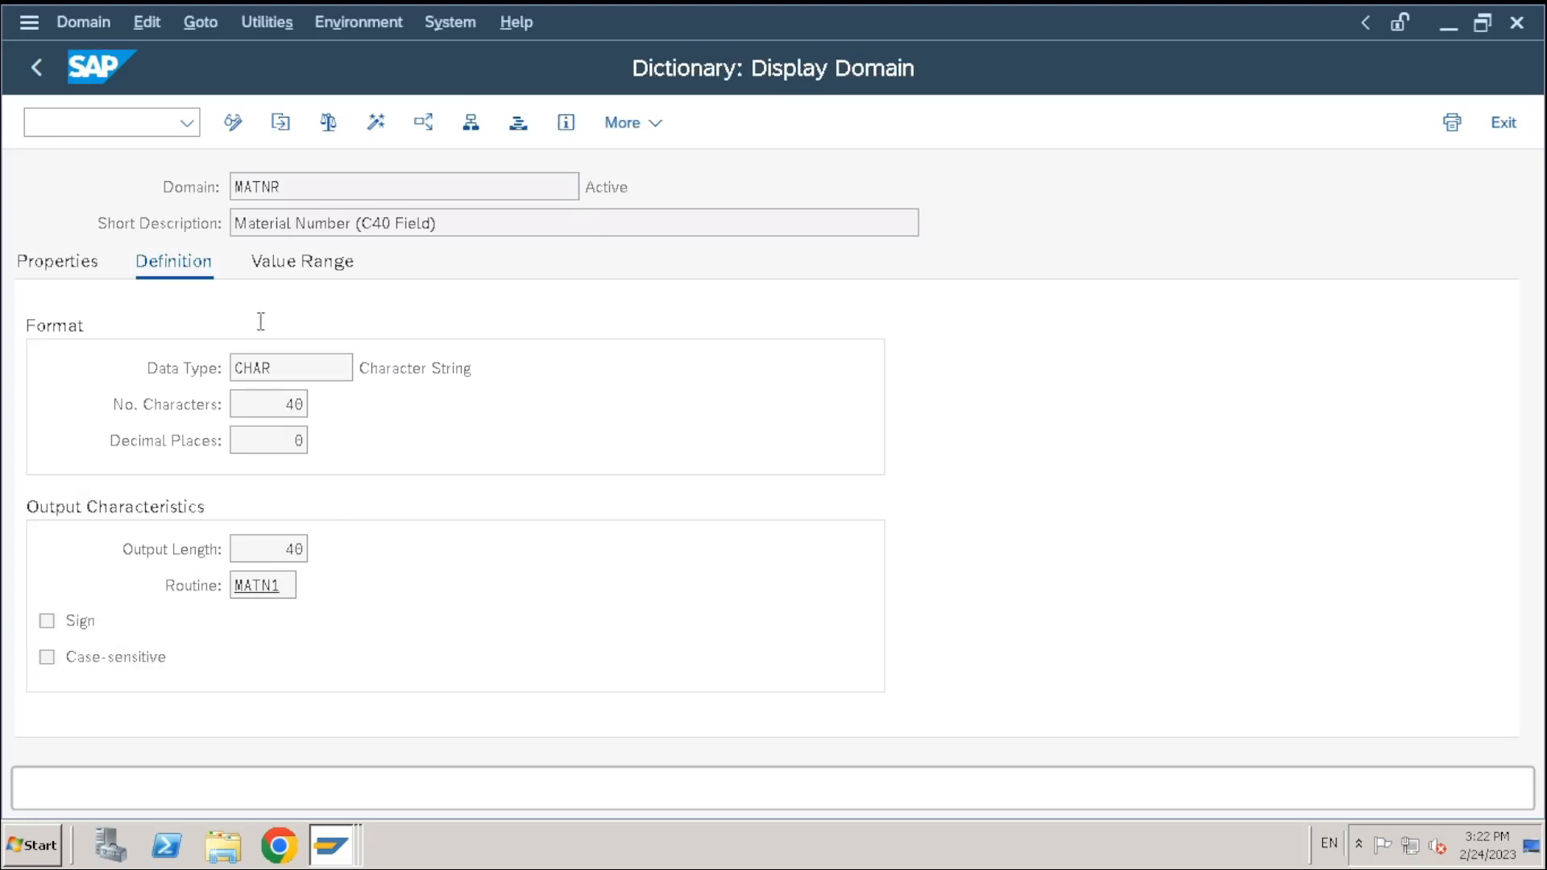
drag(329, 199, 190, 188)
drag(360, 225, 144, 337)
drag(311, 367, 127, 367)
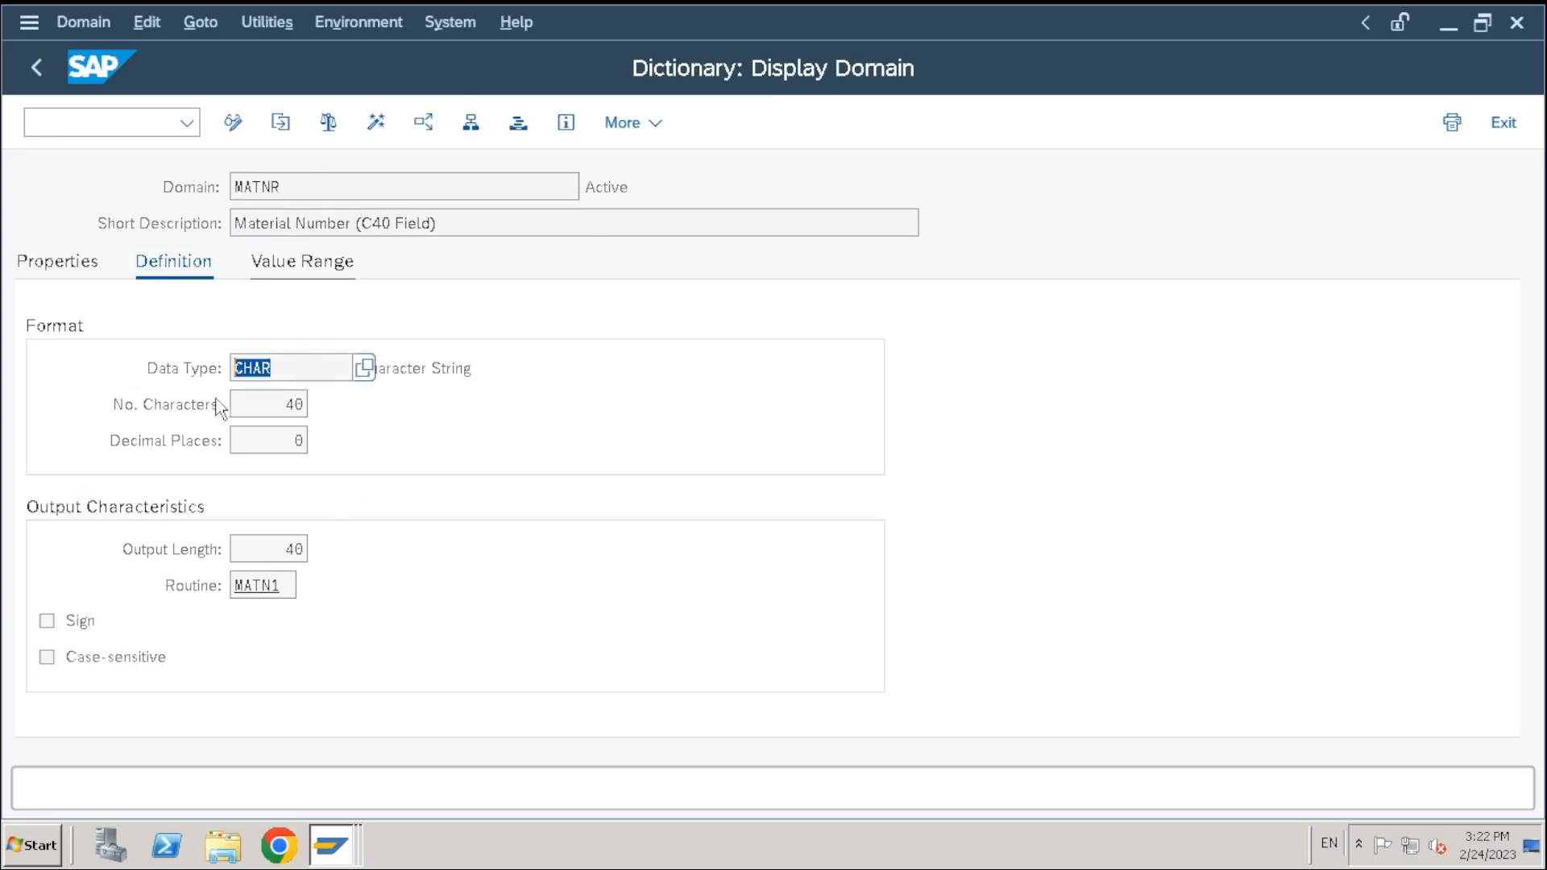
drag(260, 413, 470, 431)
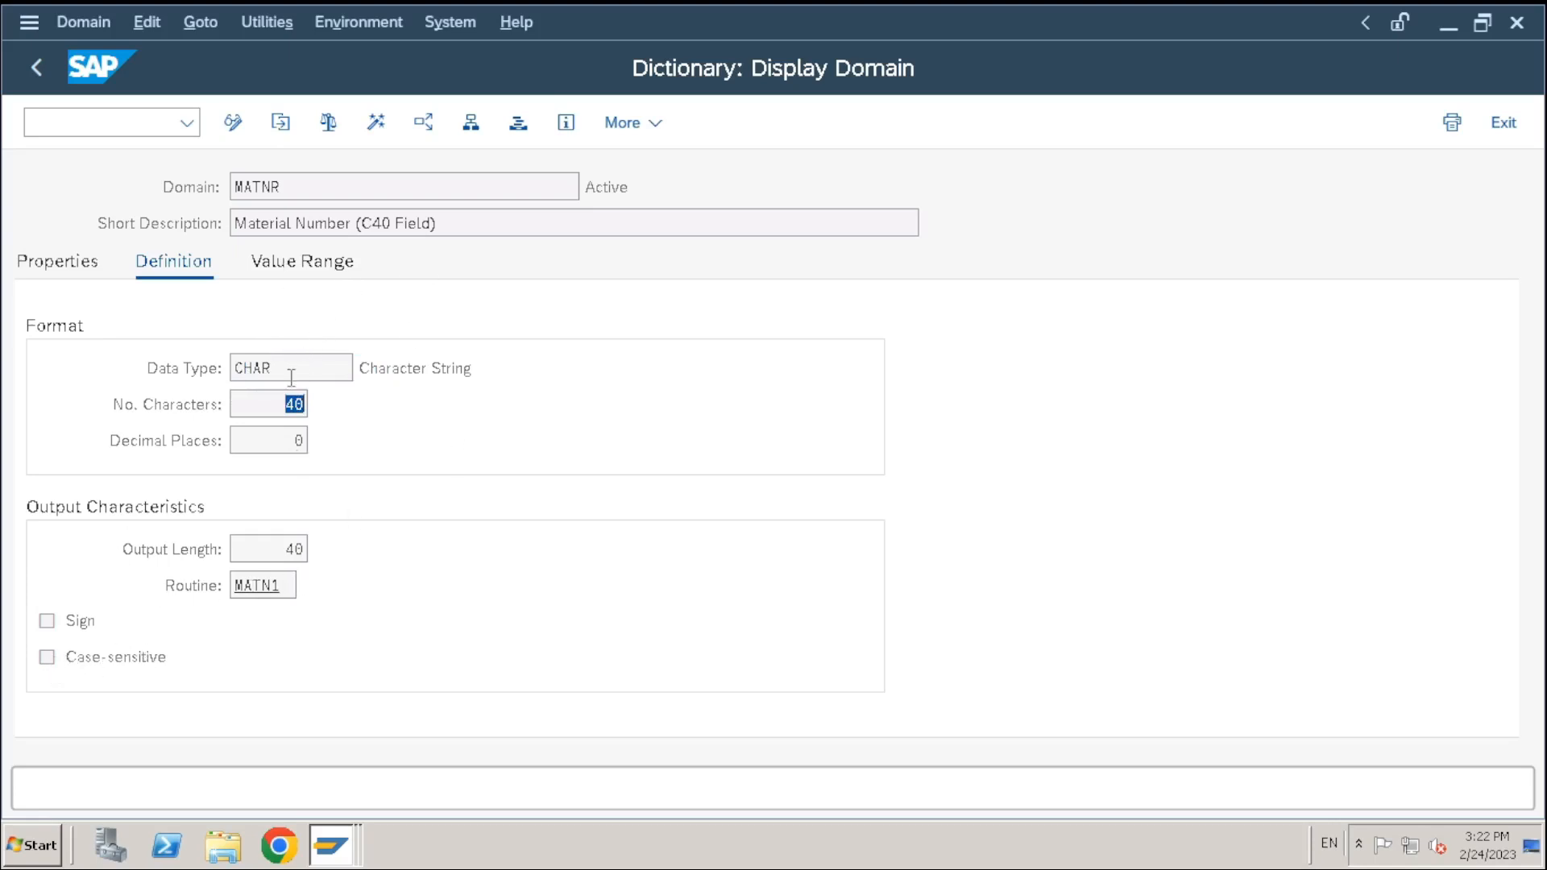
click(310, 270)
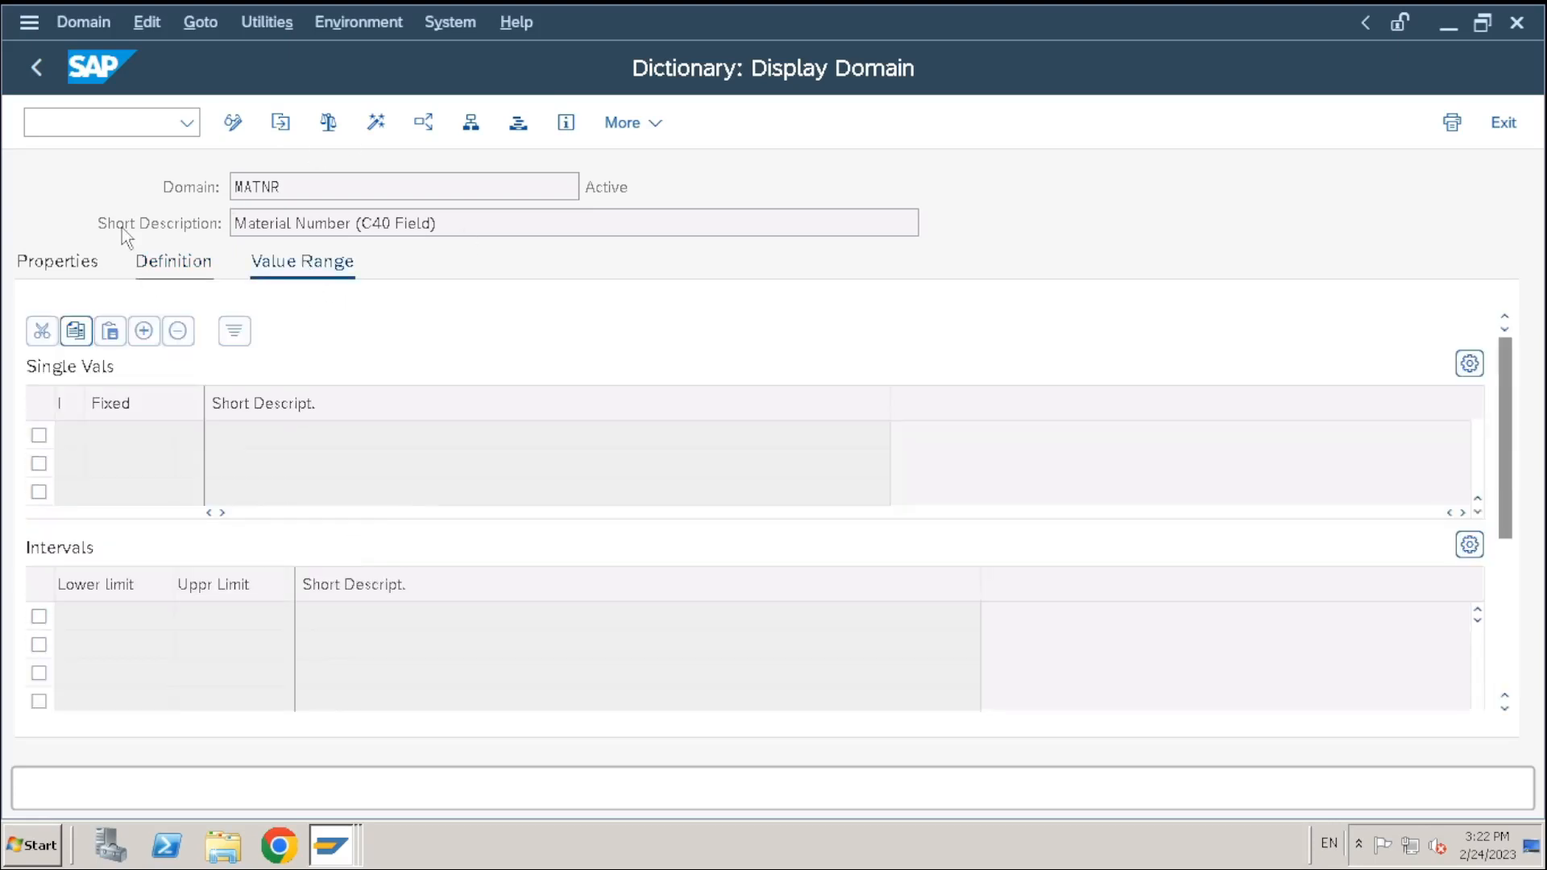
Go back and enter ZDEMO10_EMPID as the domain name
click(36, 66)
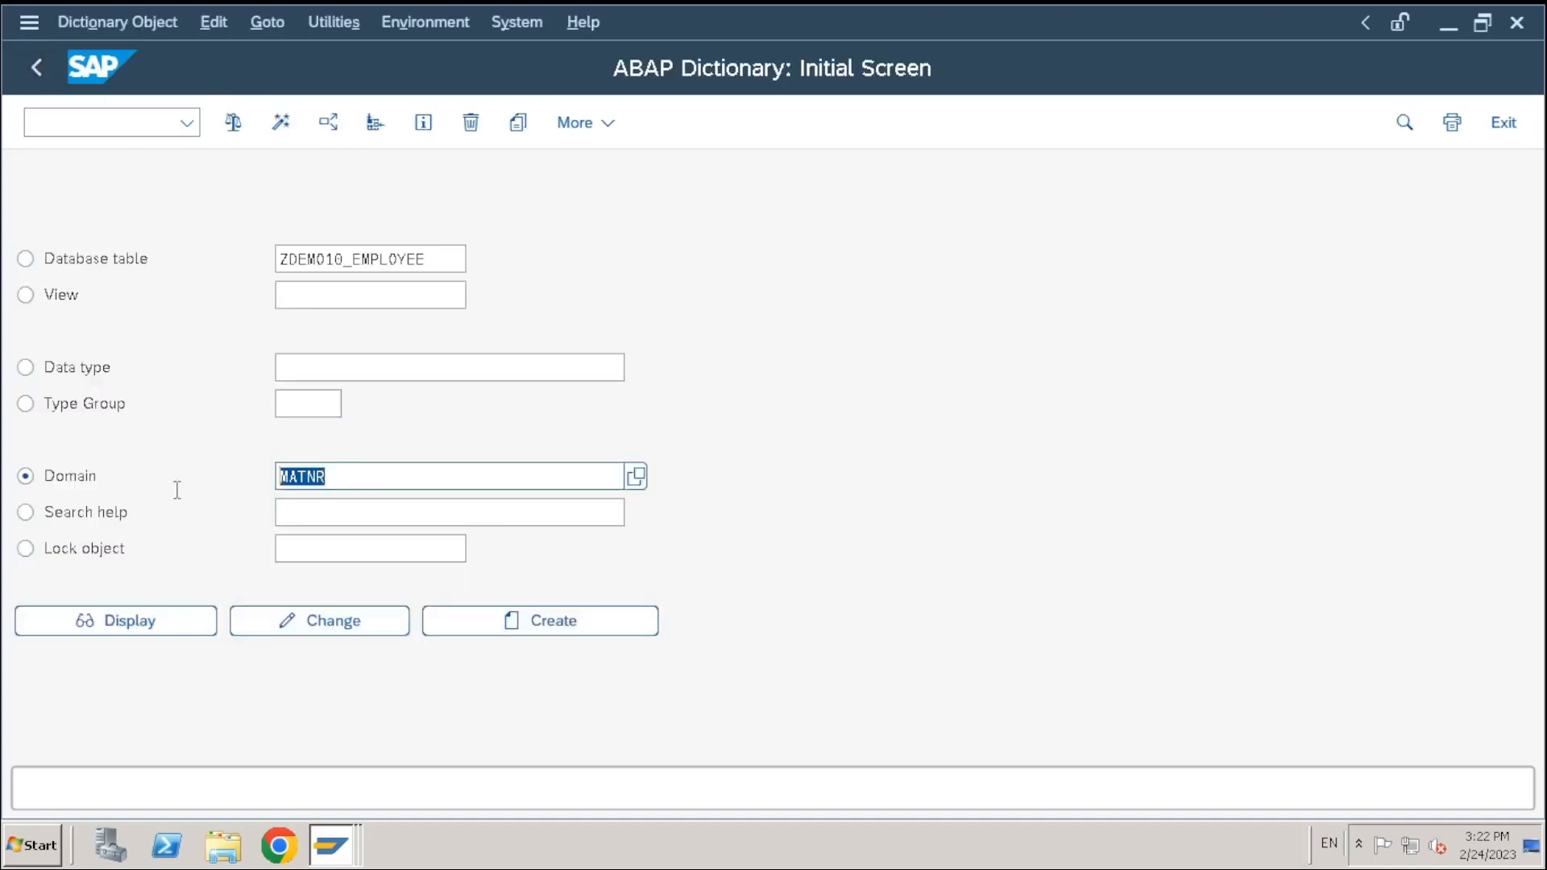
key(BackSpace)
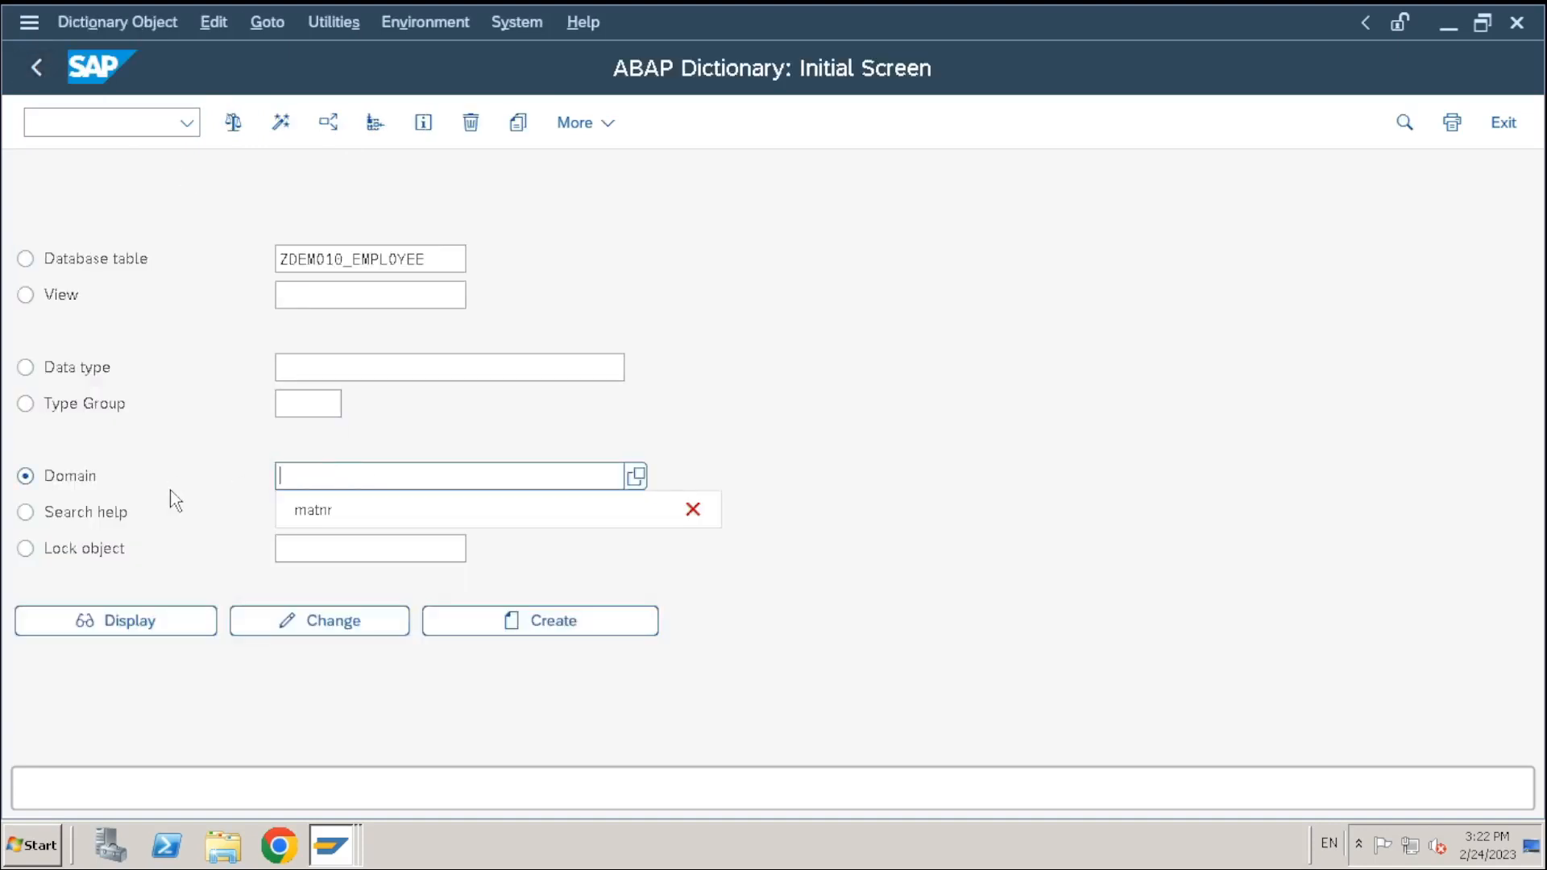
text(Z)
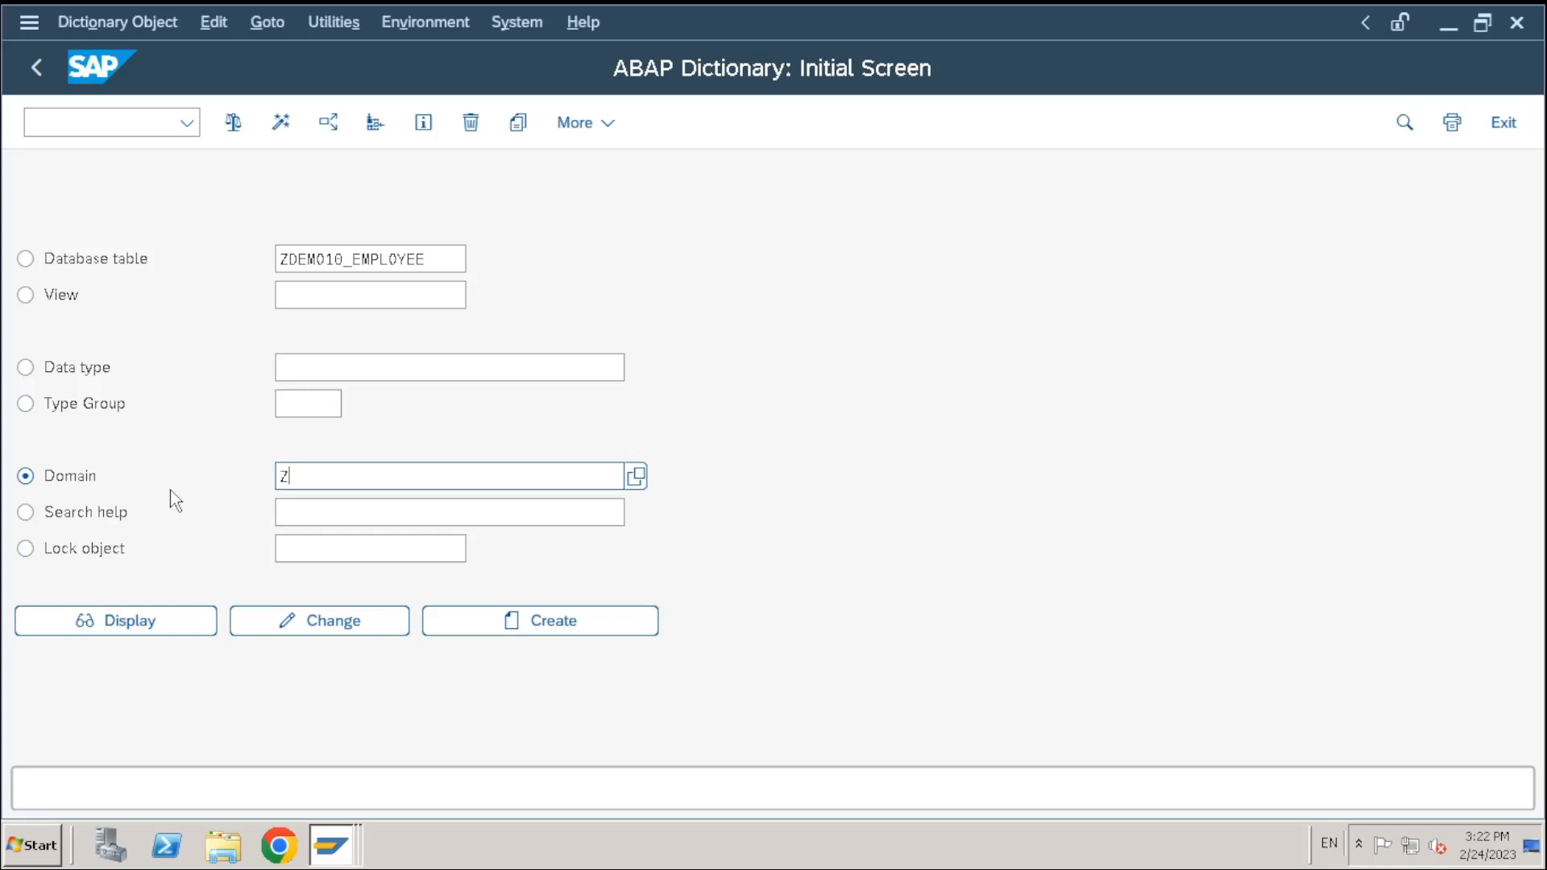
text(DEMO10_EMPID)
key(ctrl+a)
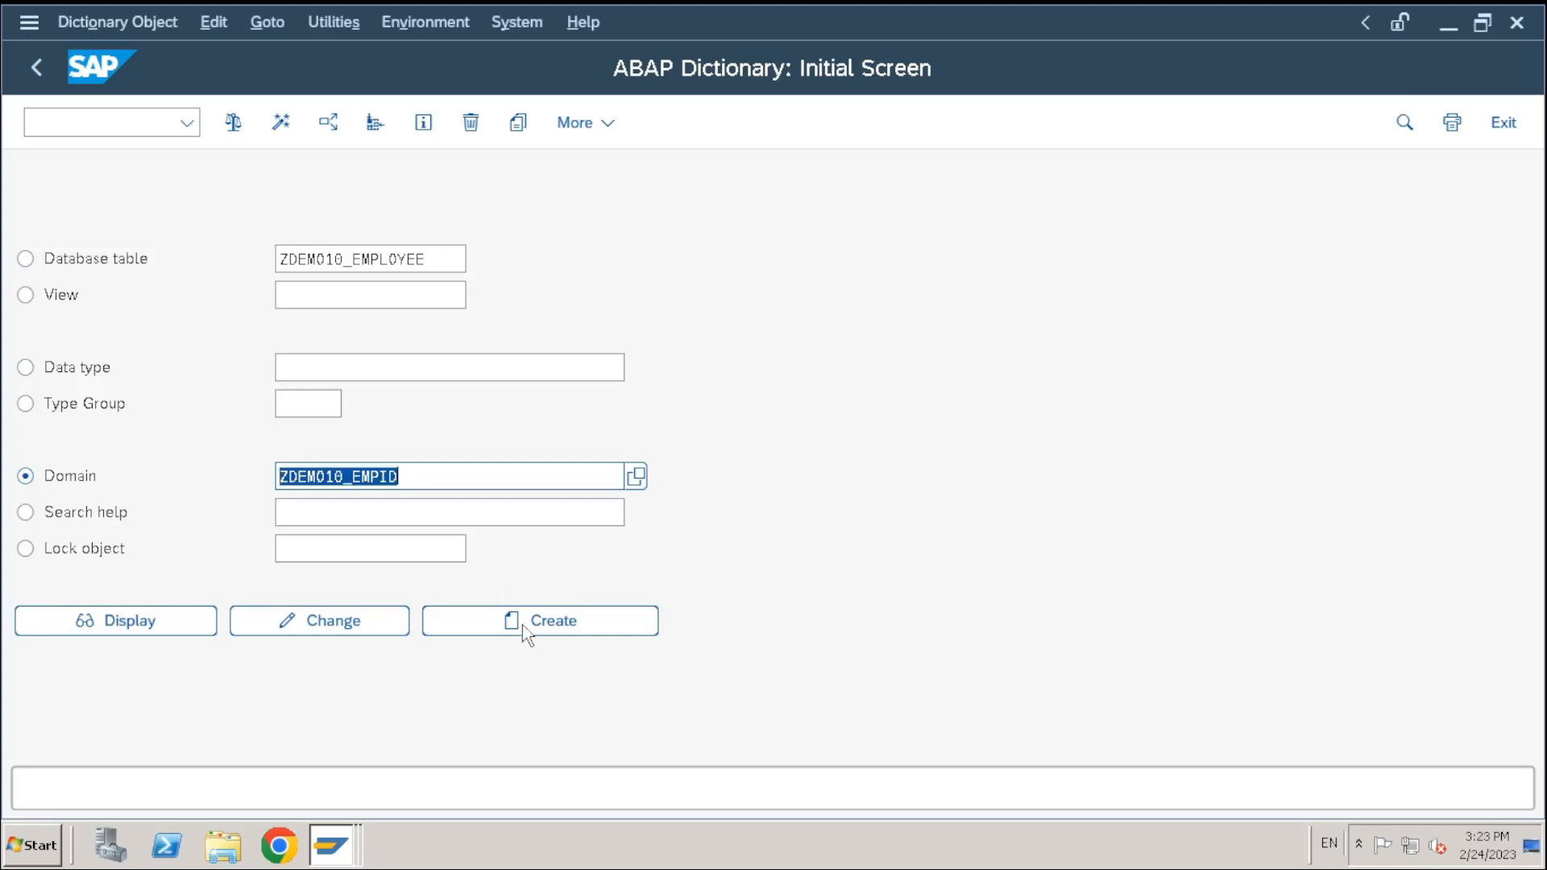
Create domain ZDEMO10_EMPID with short description 'Employee Id'
click(559, 640)
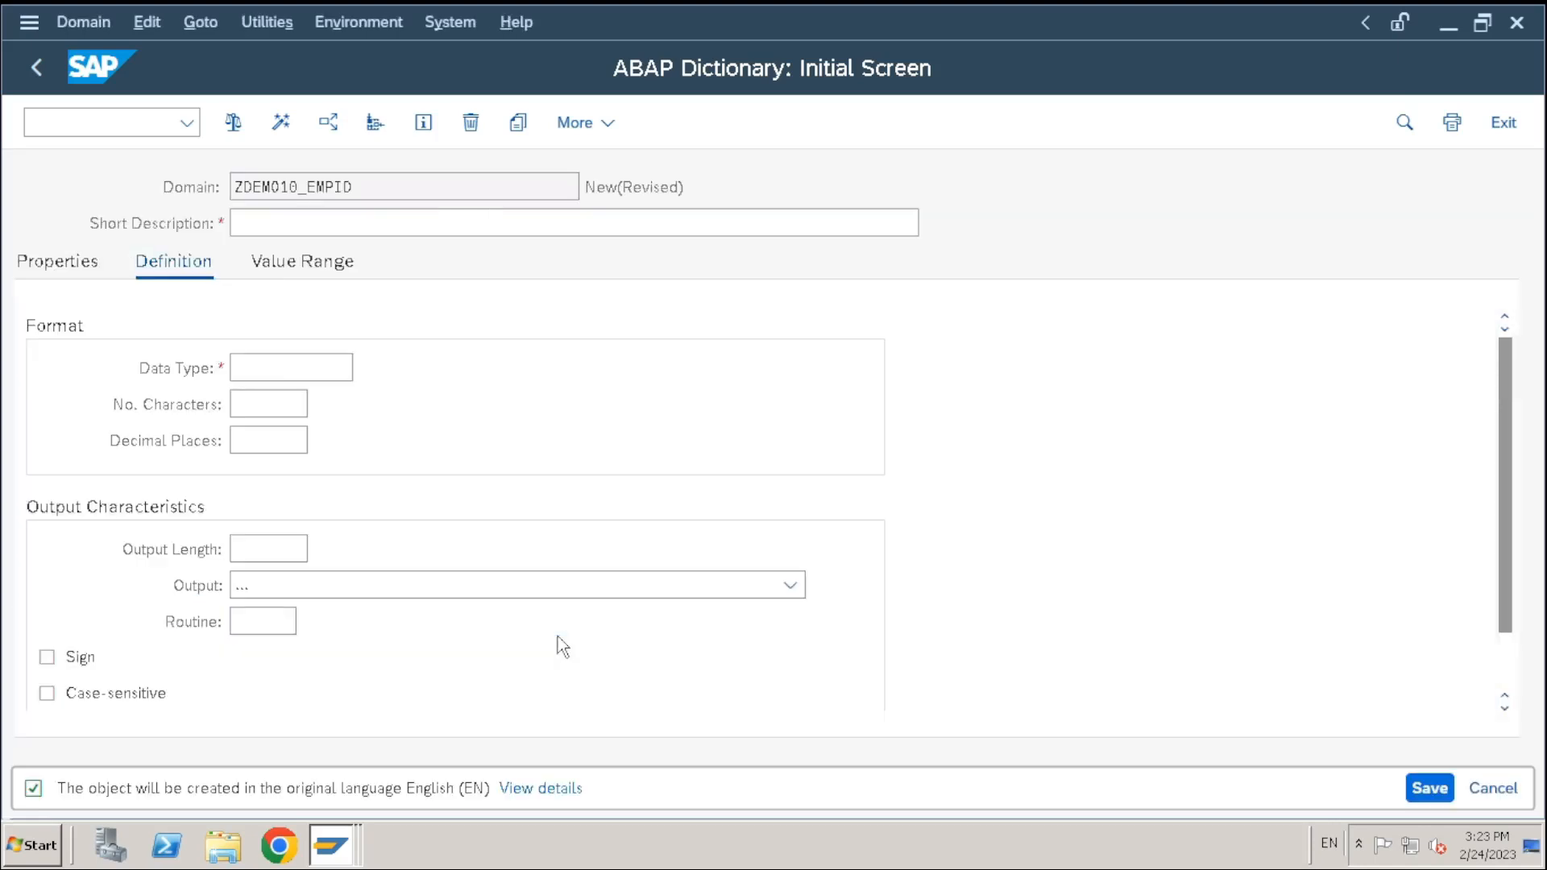
text(Def)
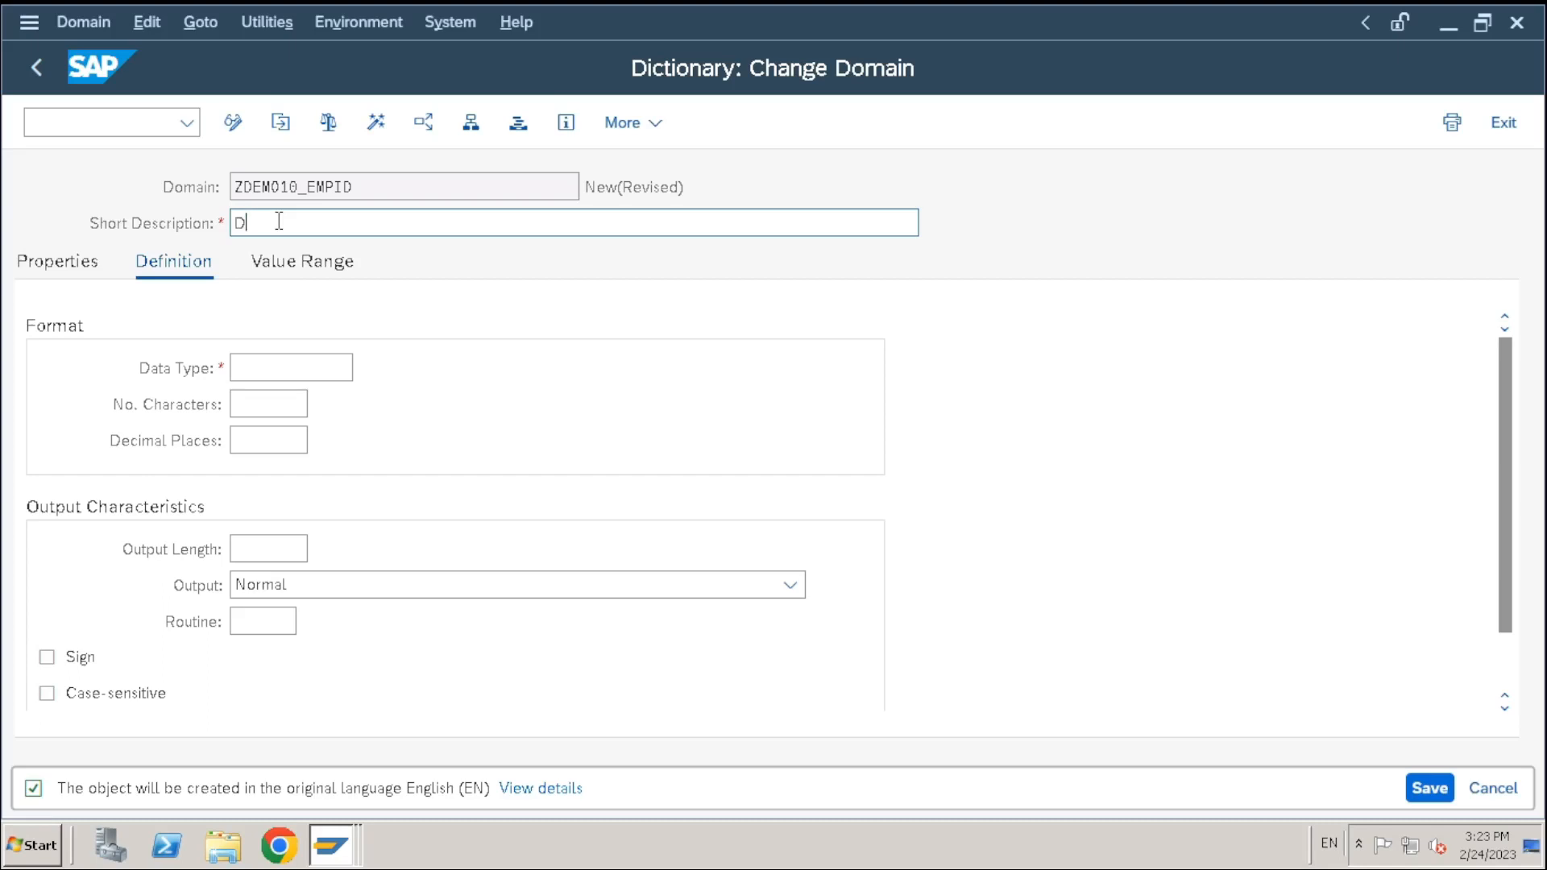
key(BackSpace)
key(BackSpace)
key(BackSpace)
text(Employee )
text(If)
key(BackSpace)
text(d)
drag(224, 223, 217, 225)
click(339, 228)
drag(368, 225, 108, 226)
drag(390, 187, 80, 177)
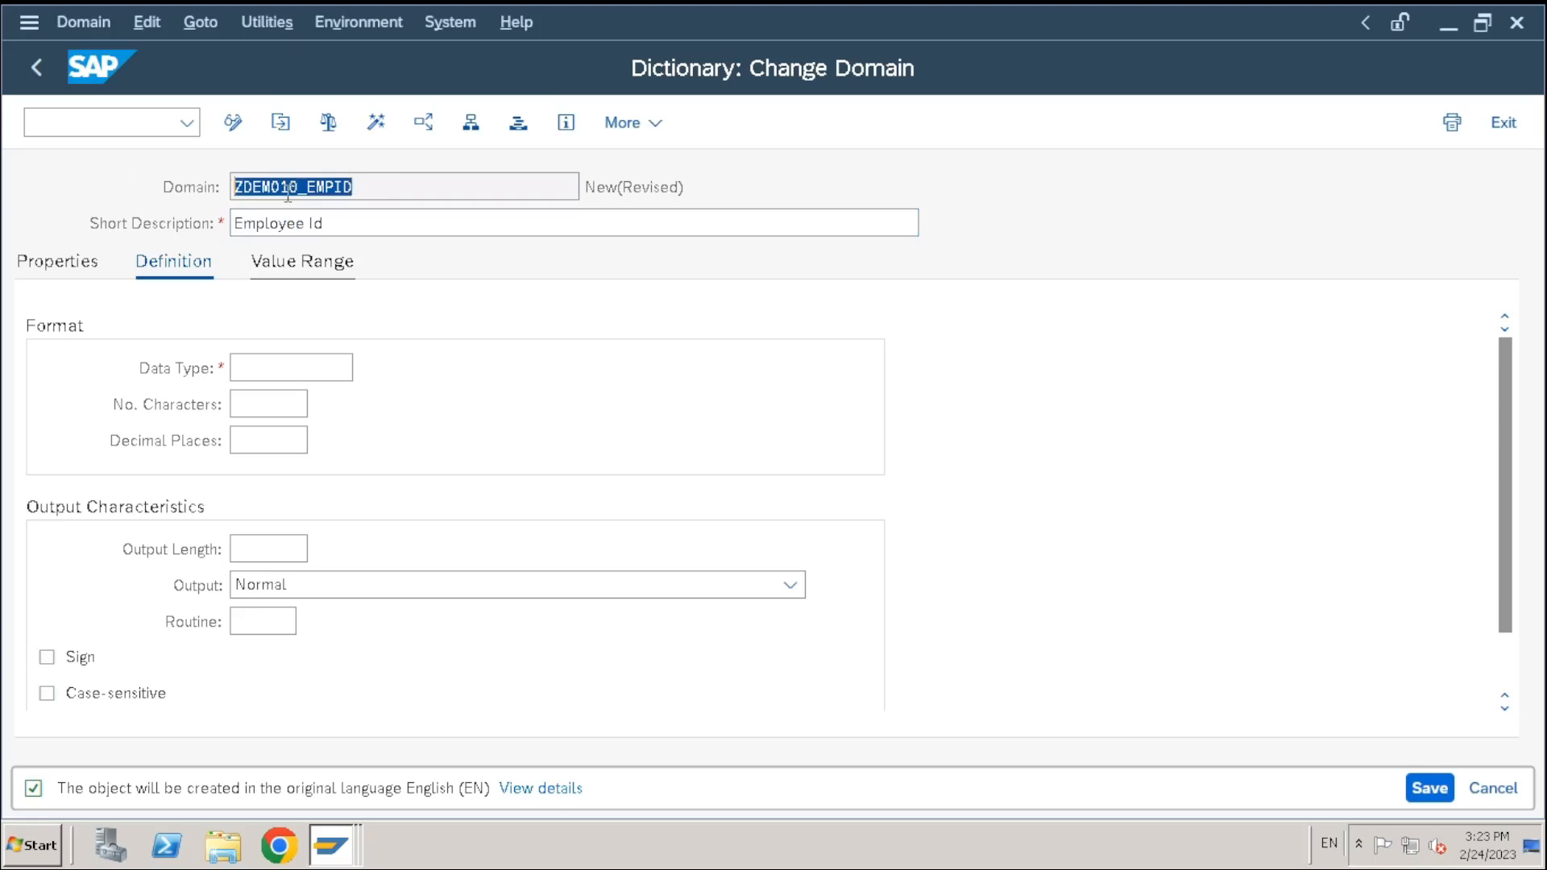
drag(346, 226, 72, 259)
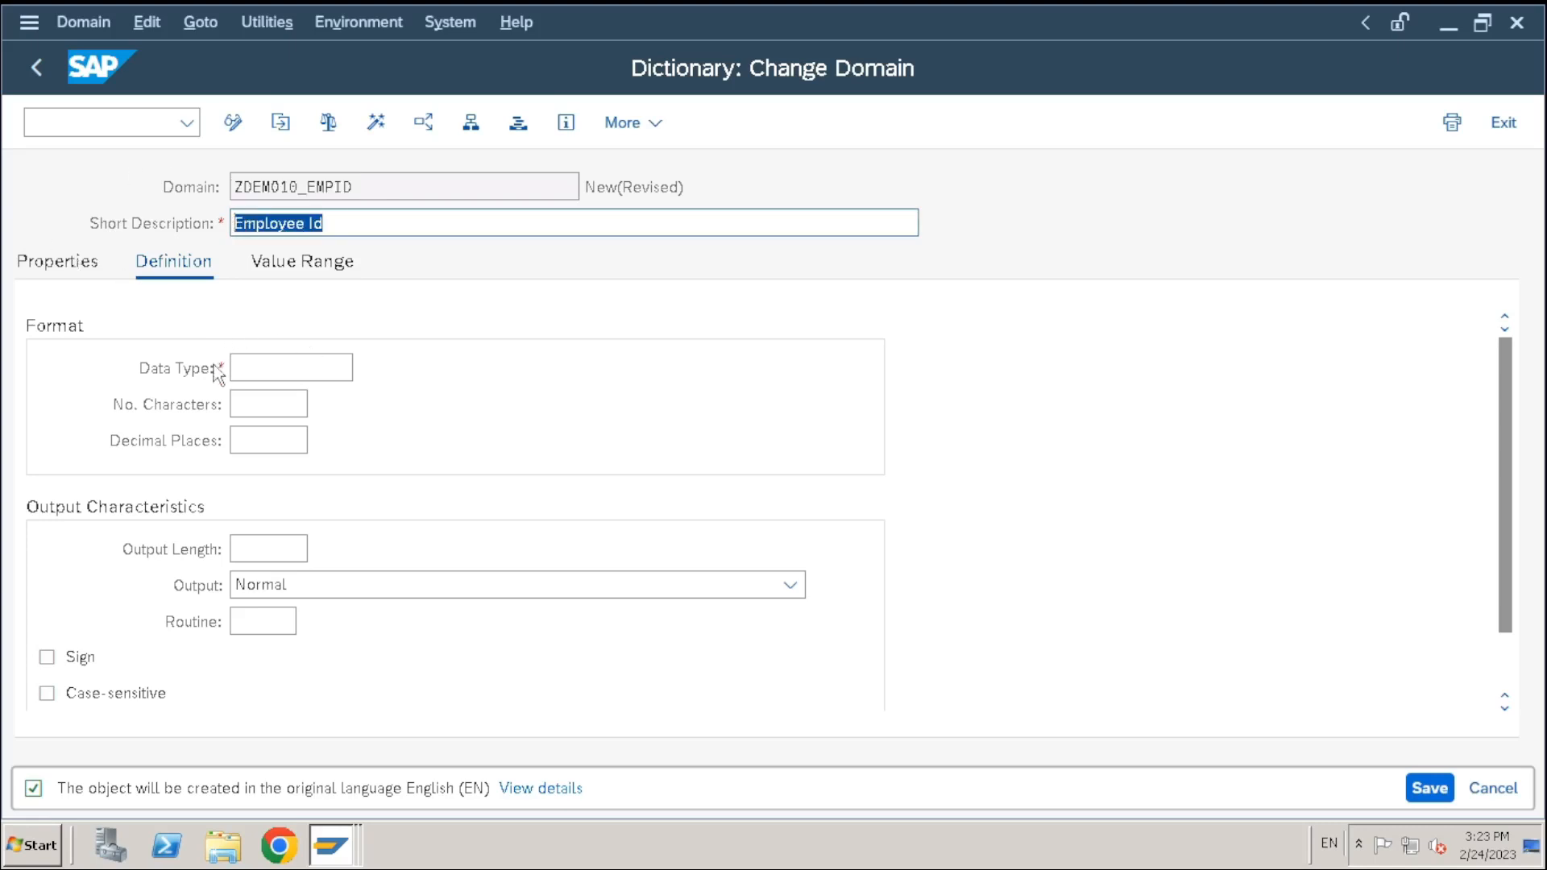
Set the domain's data type to CHAR with 10 characters
click(261, 371)
text(CHAR)
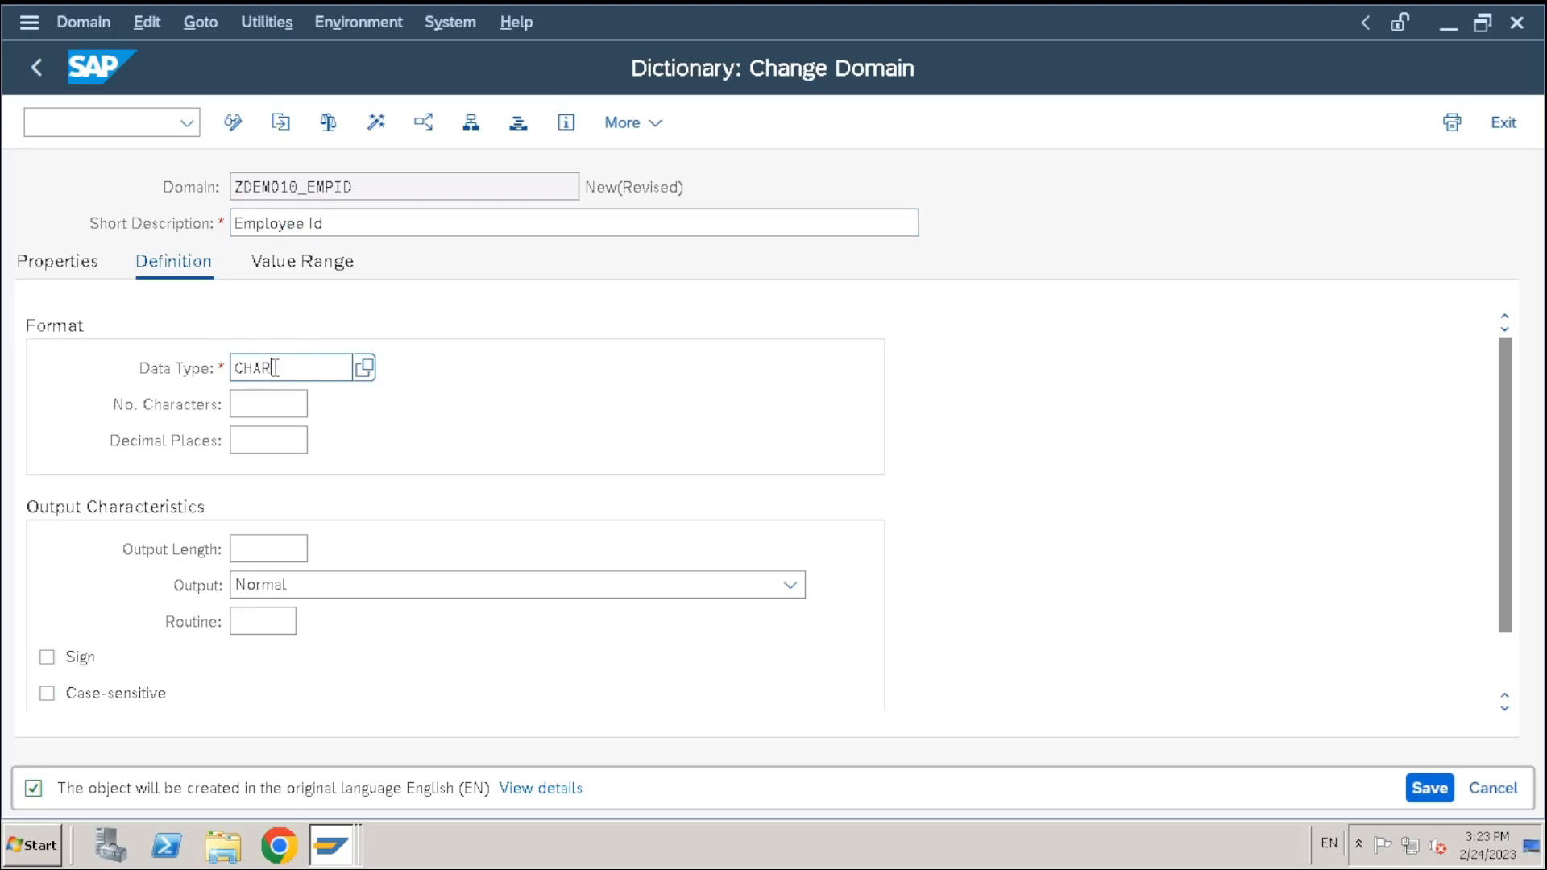
key(Tab)
text(10)
key(Return)
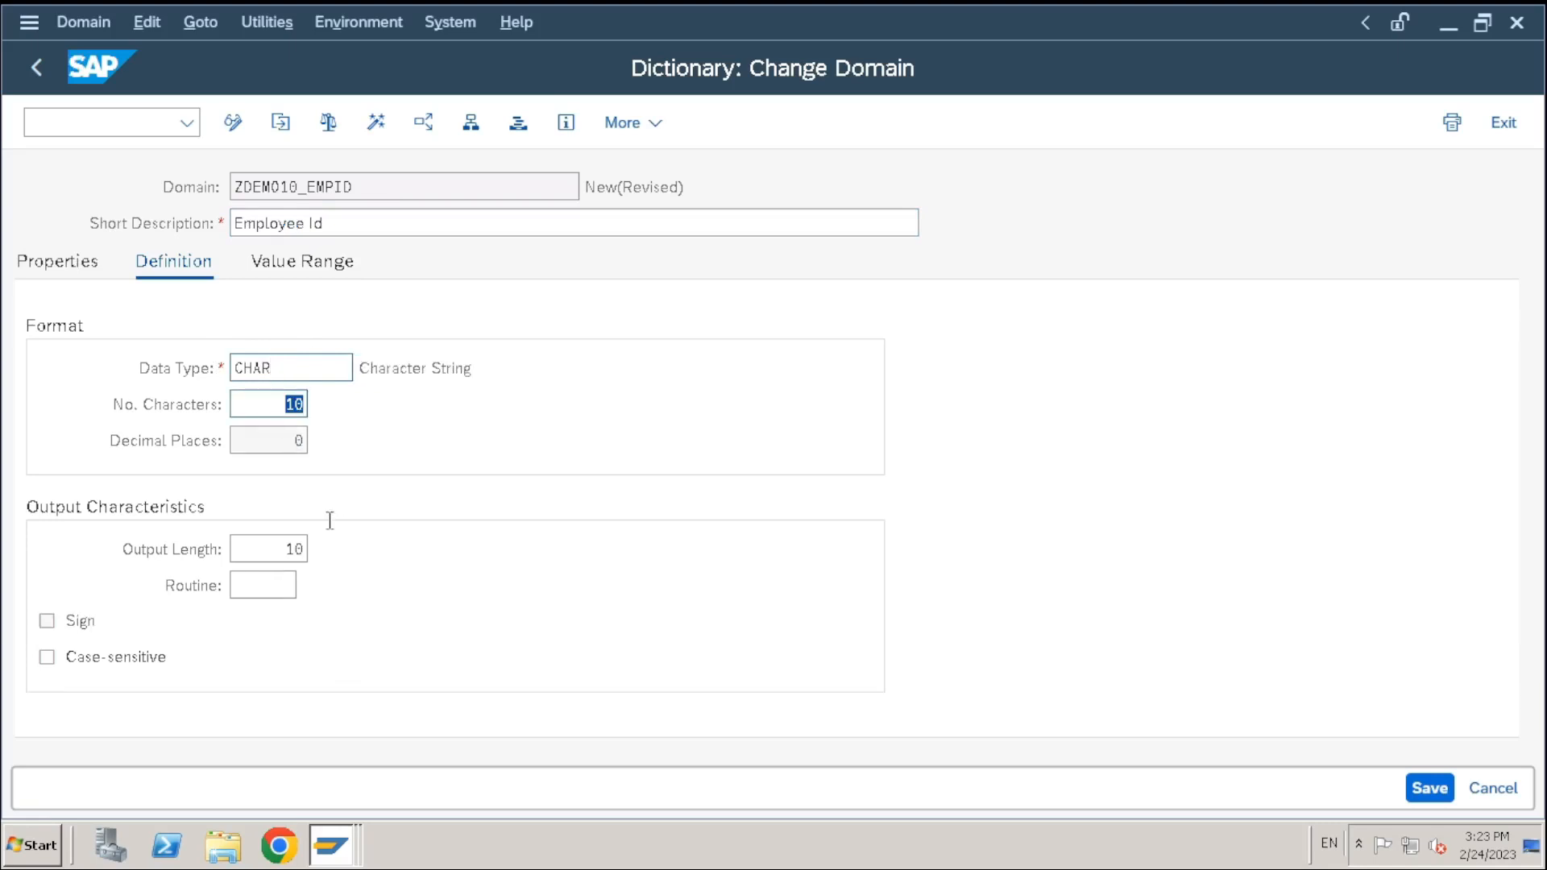
Check the output length of 10, leave case sensitivity off, and view the value range
click(299, 435)
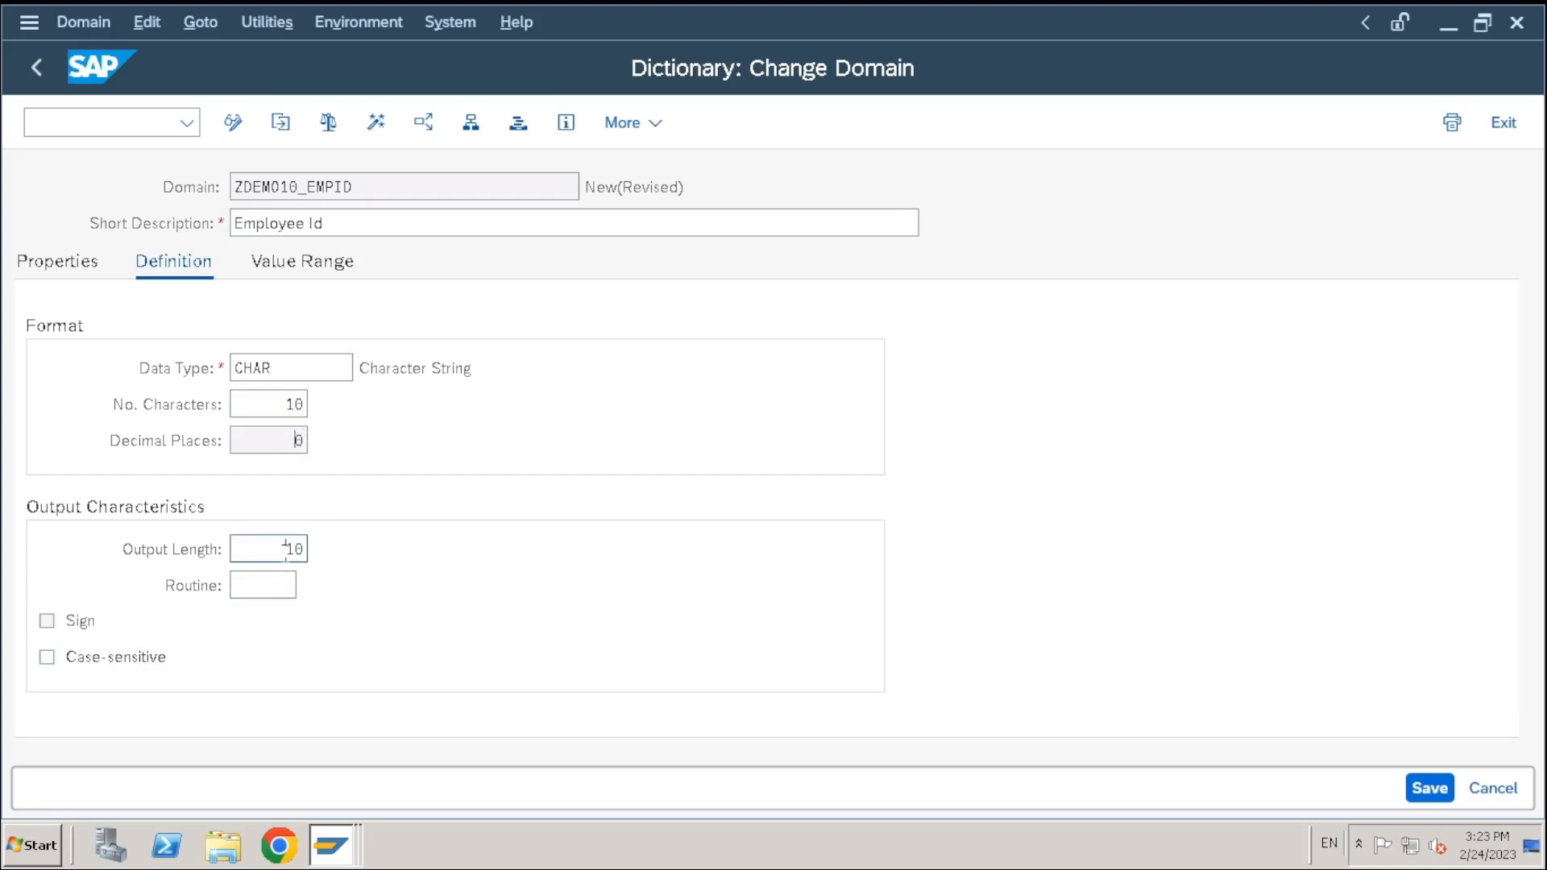
drag(285, 550, 359, 564)
click(265, 412)
click(51, 659)
click(52, 658)
click(335, 274)
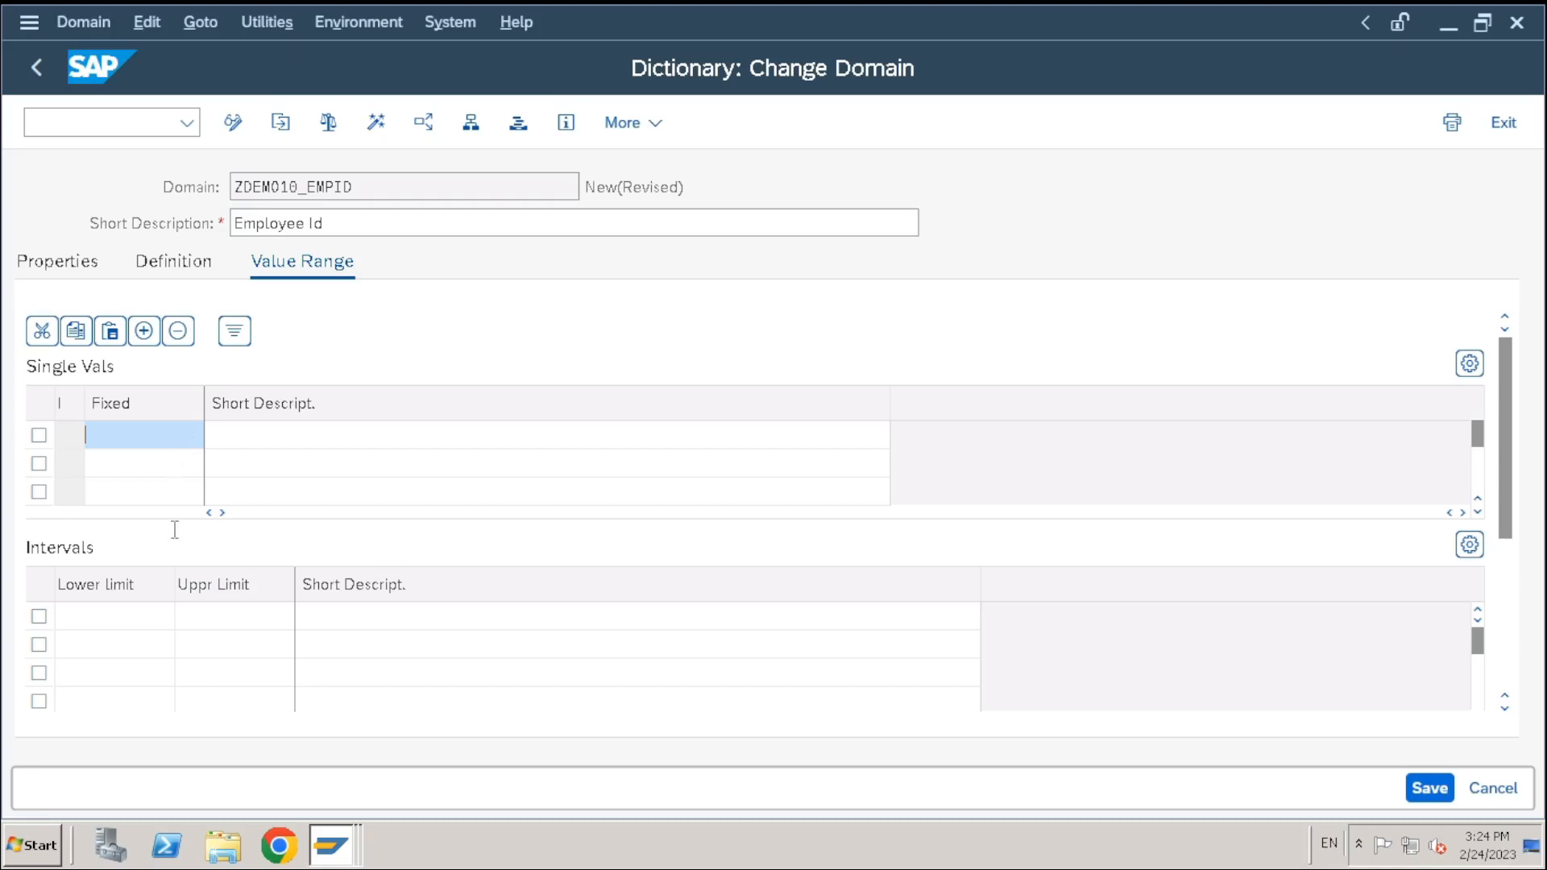
Stay in the domain editor and save domain ZDEMO10_EMPID as a local object
click(33, 71)
click(716, 625)
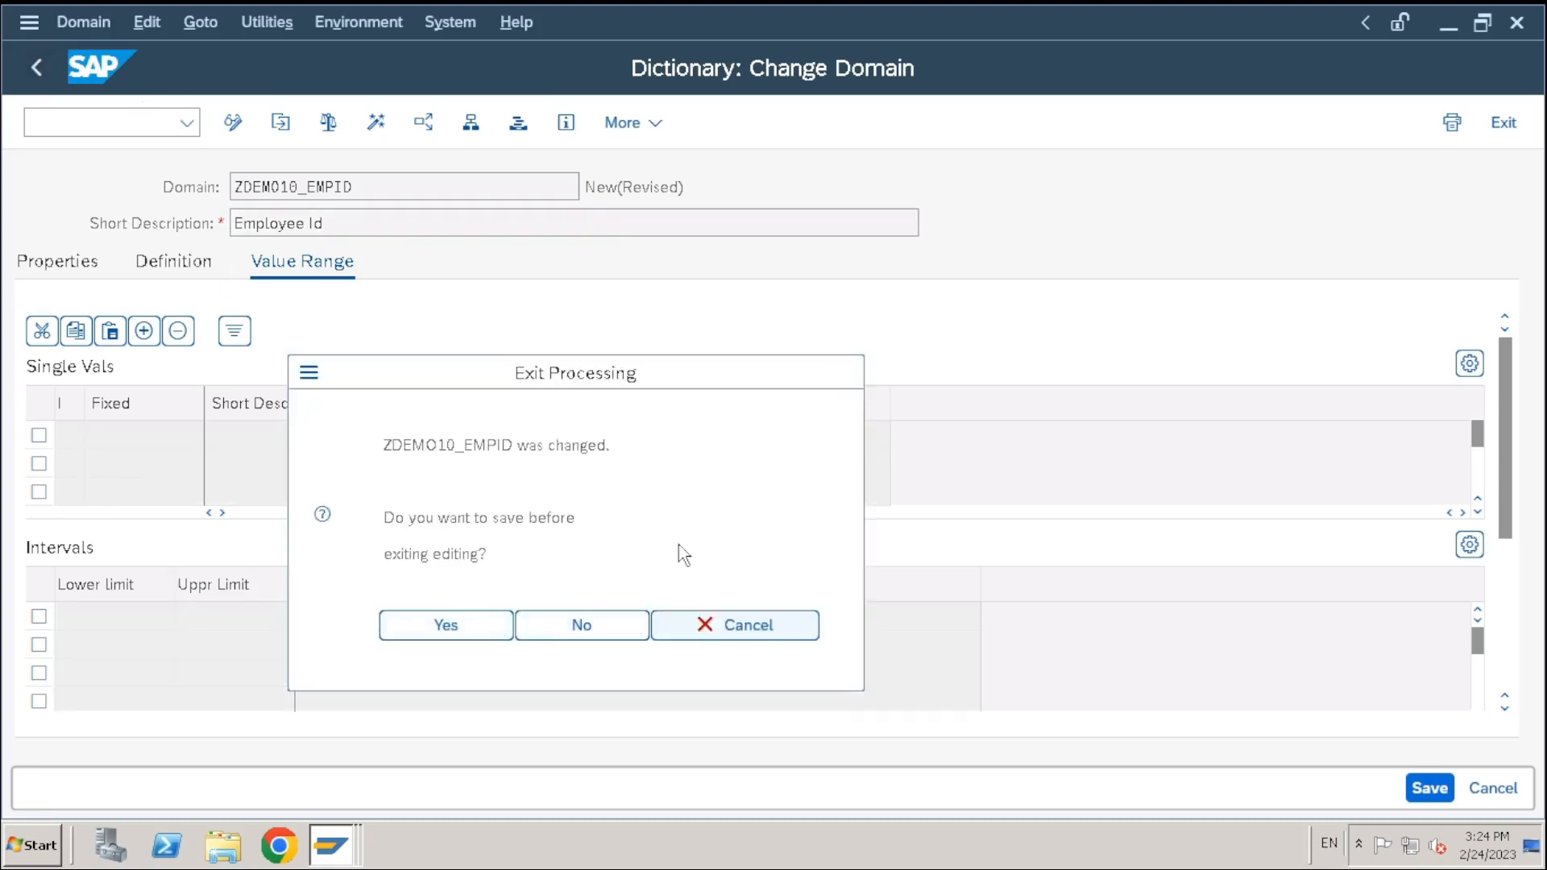
click(161, 270)
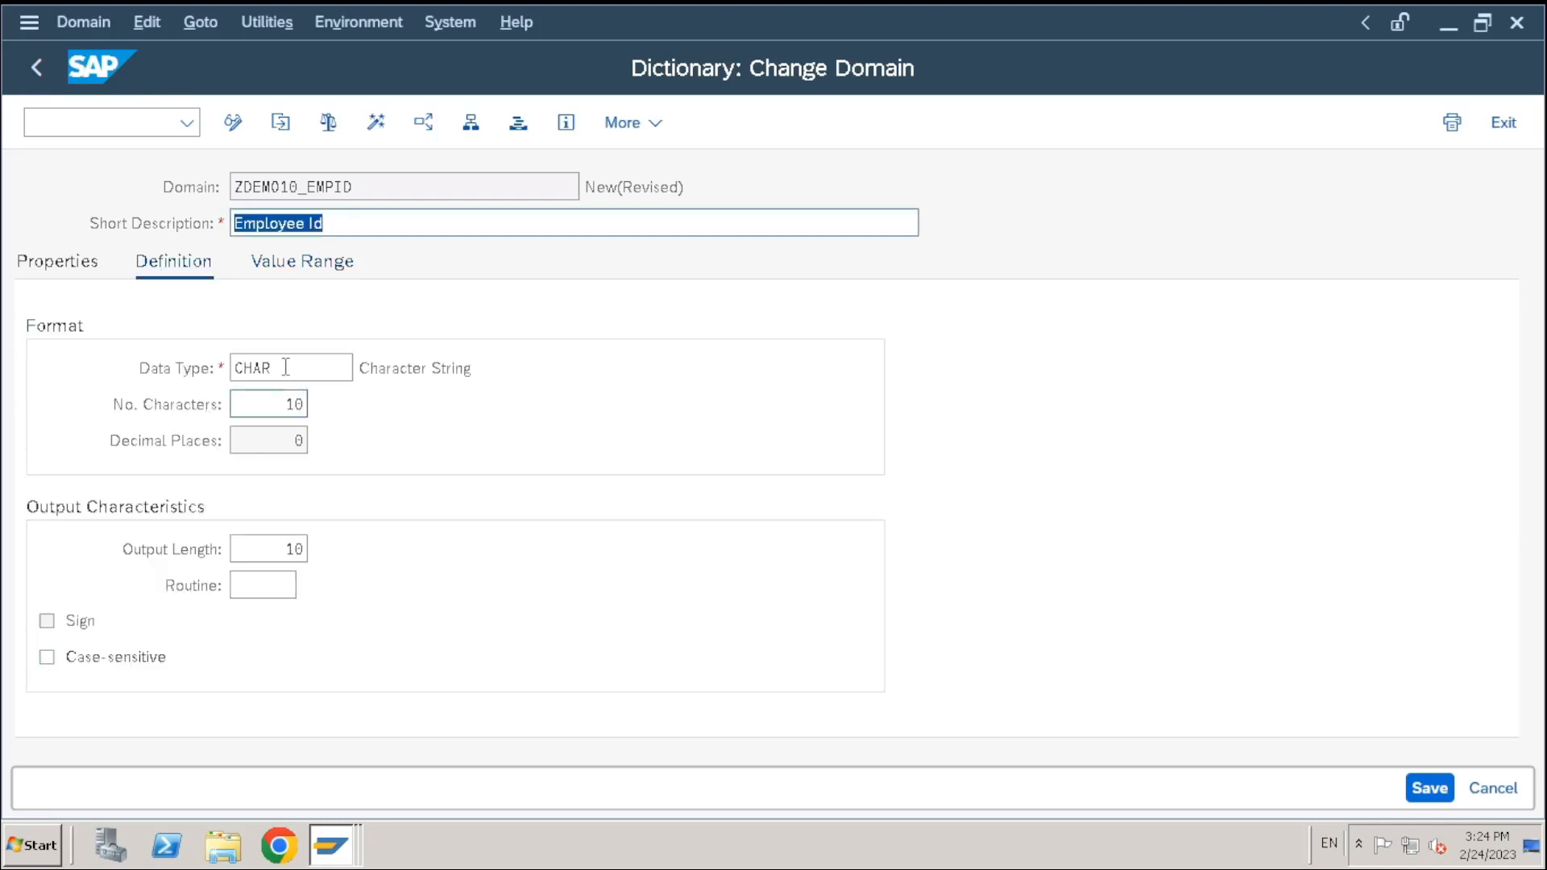
click(295, 403)
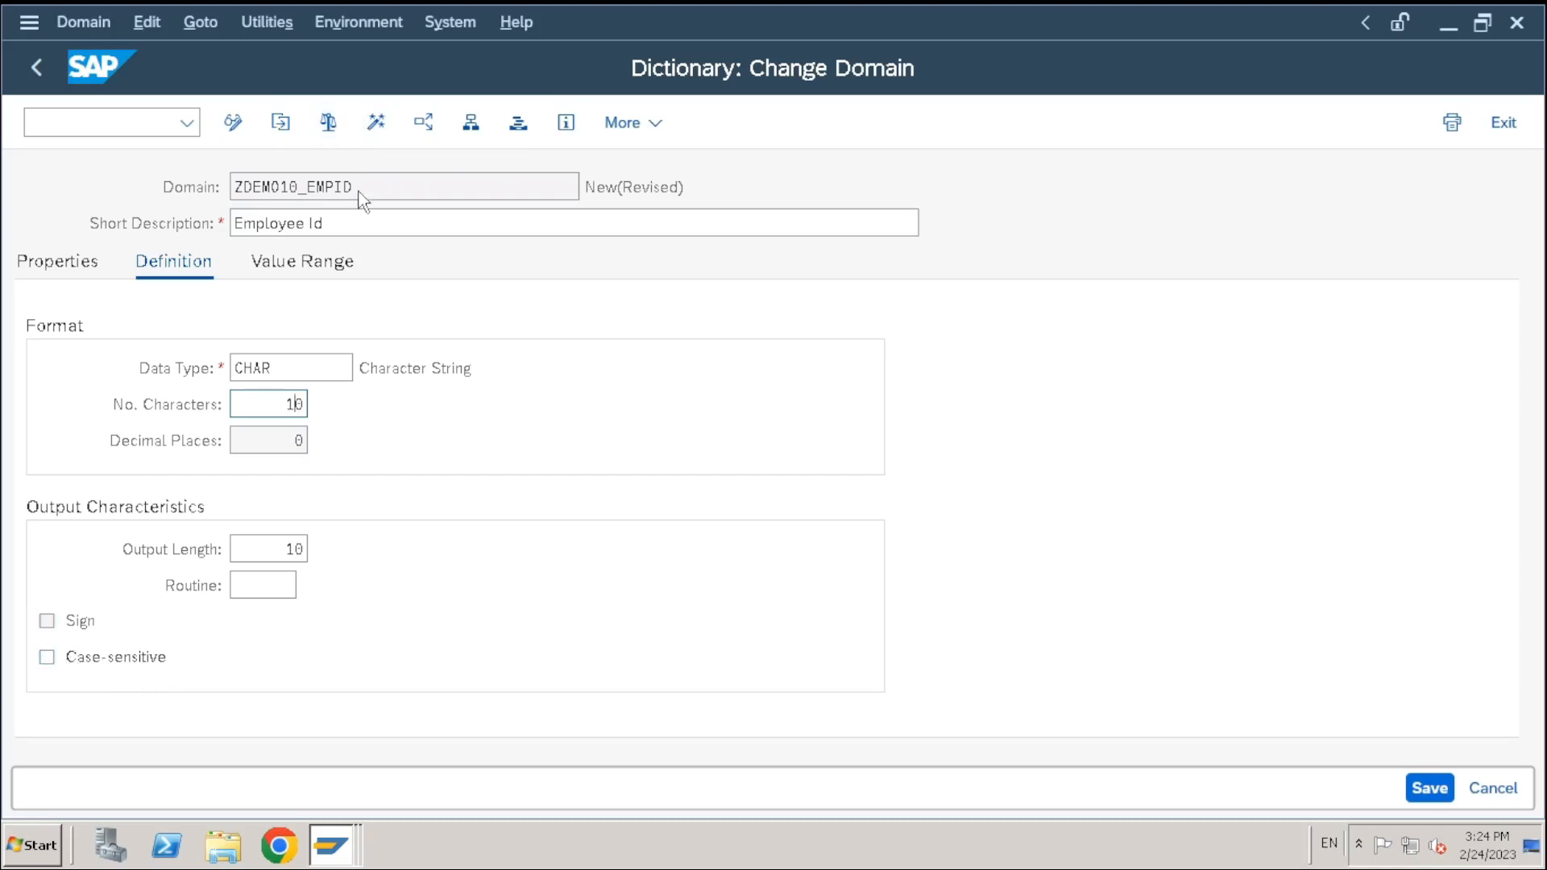
click(673, 745)
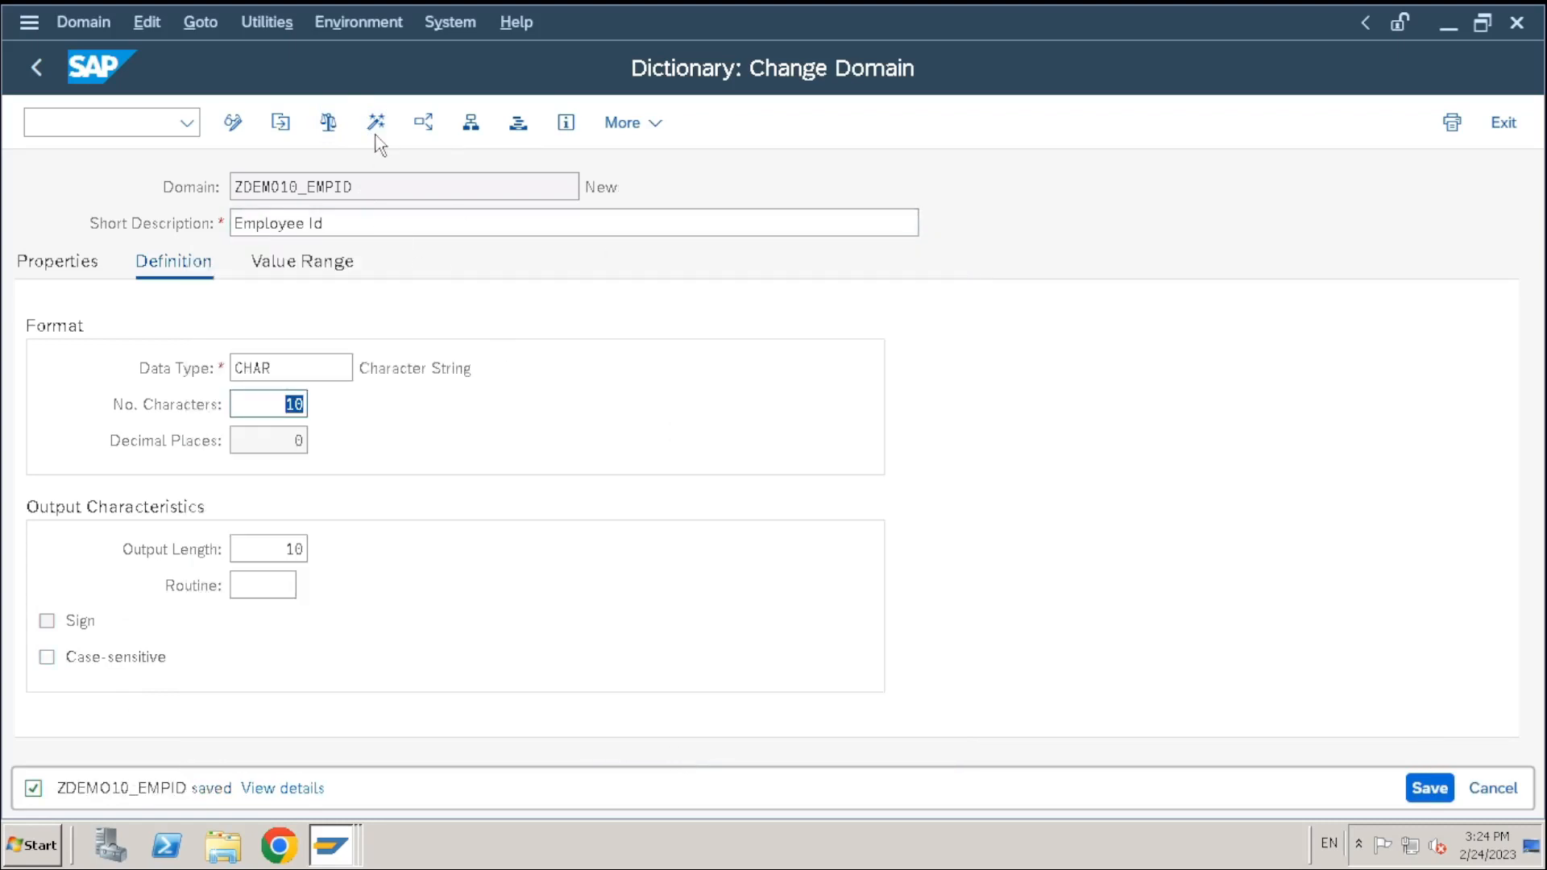
Check and activate ZDEMO10_EMPID, then go back to the ABAP Dictionary start screen
click(328, 122)
click(377, 123)
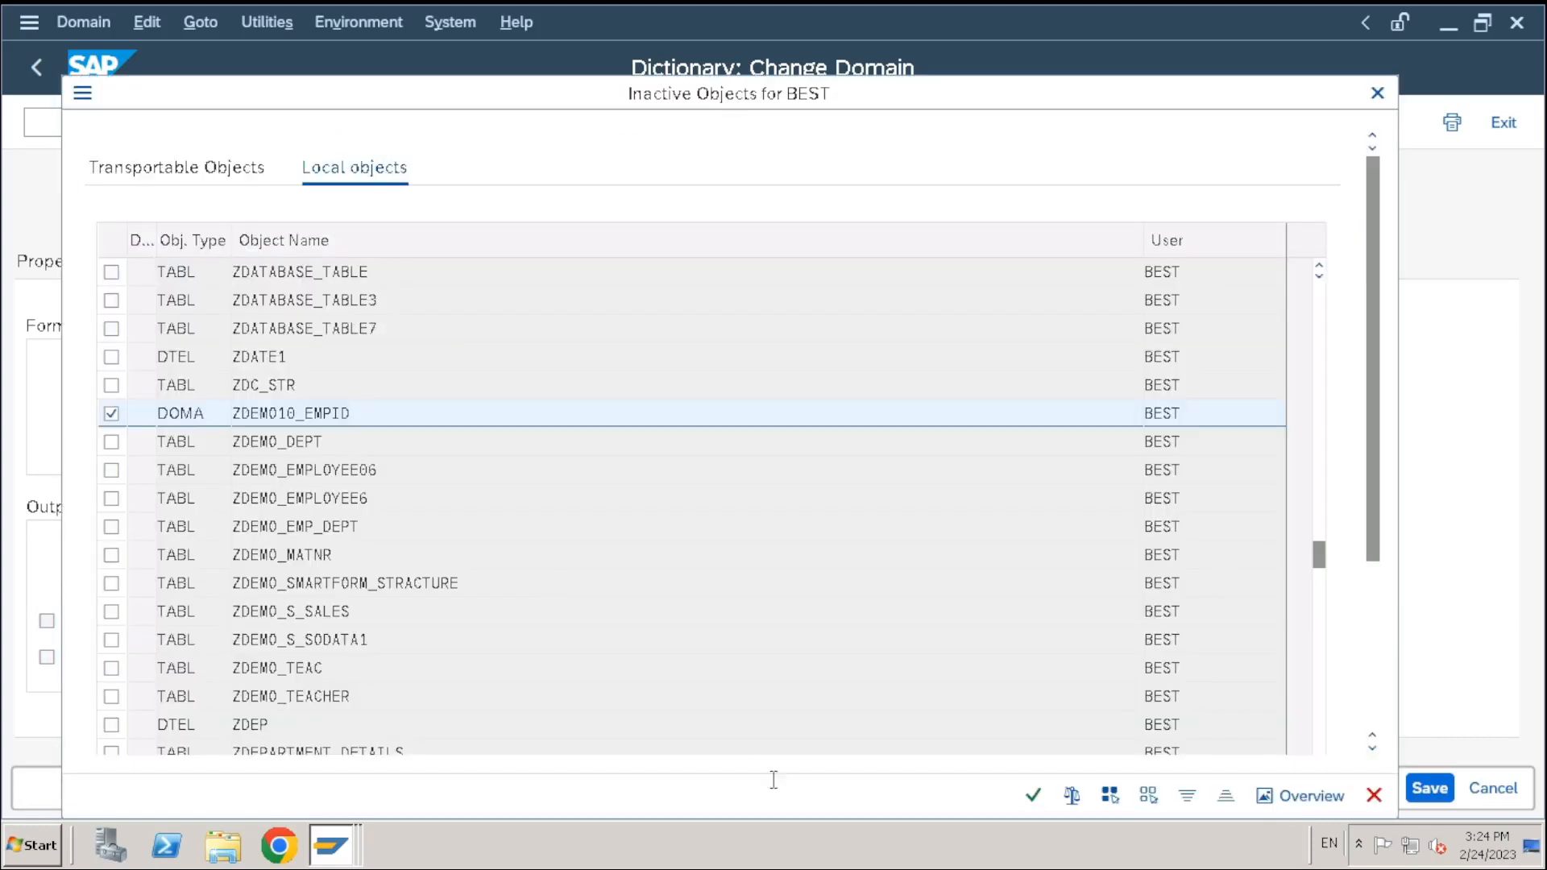
click(1033, 795)
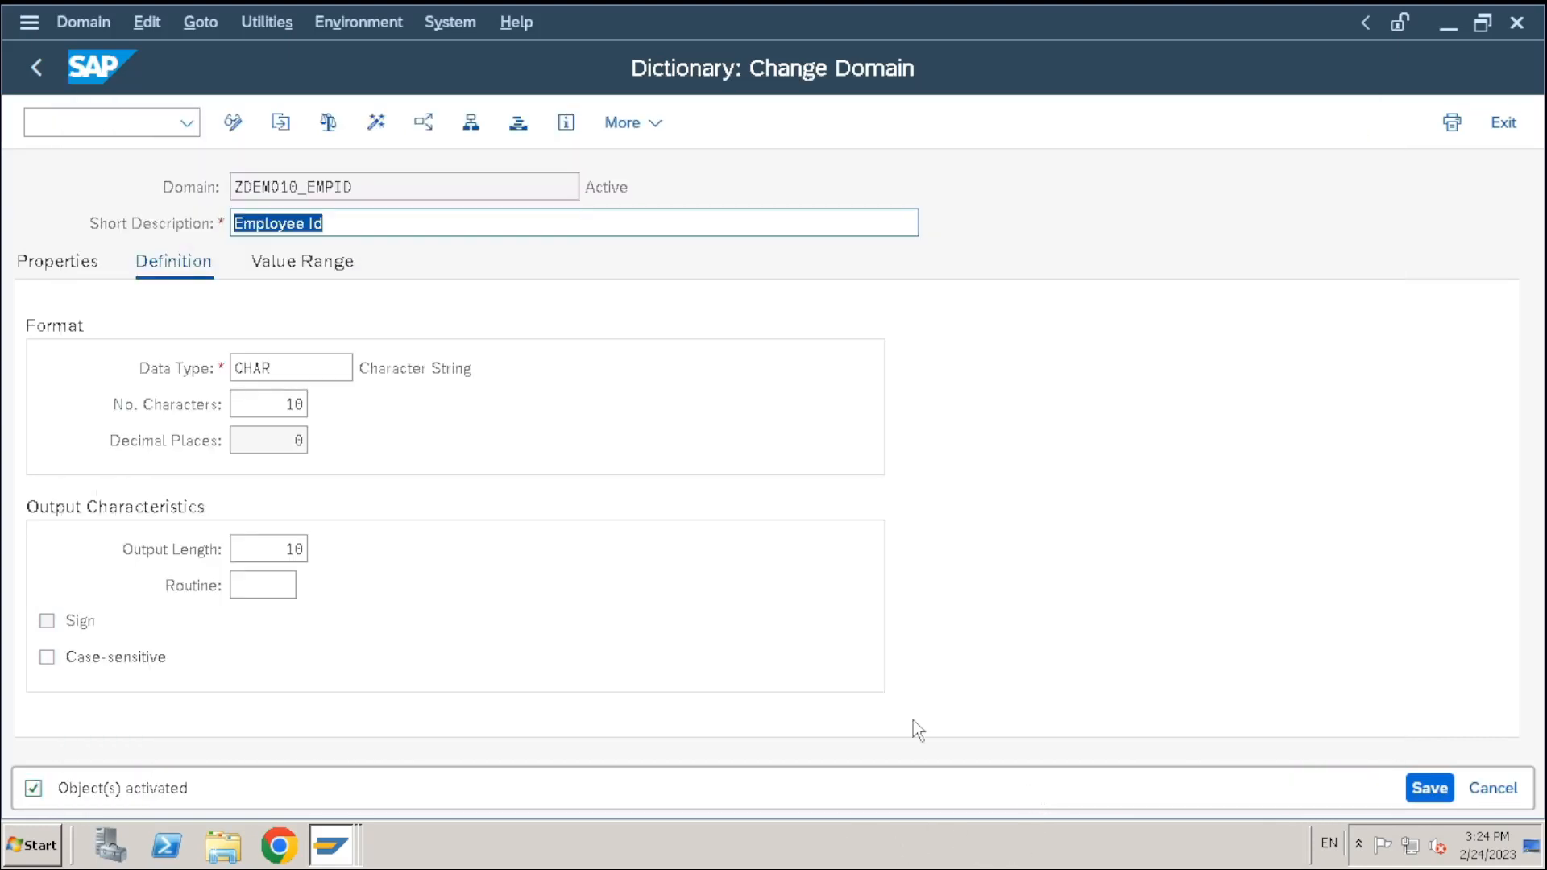
drag(382, 189, 55, 193)
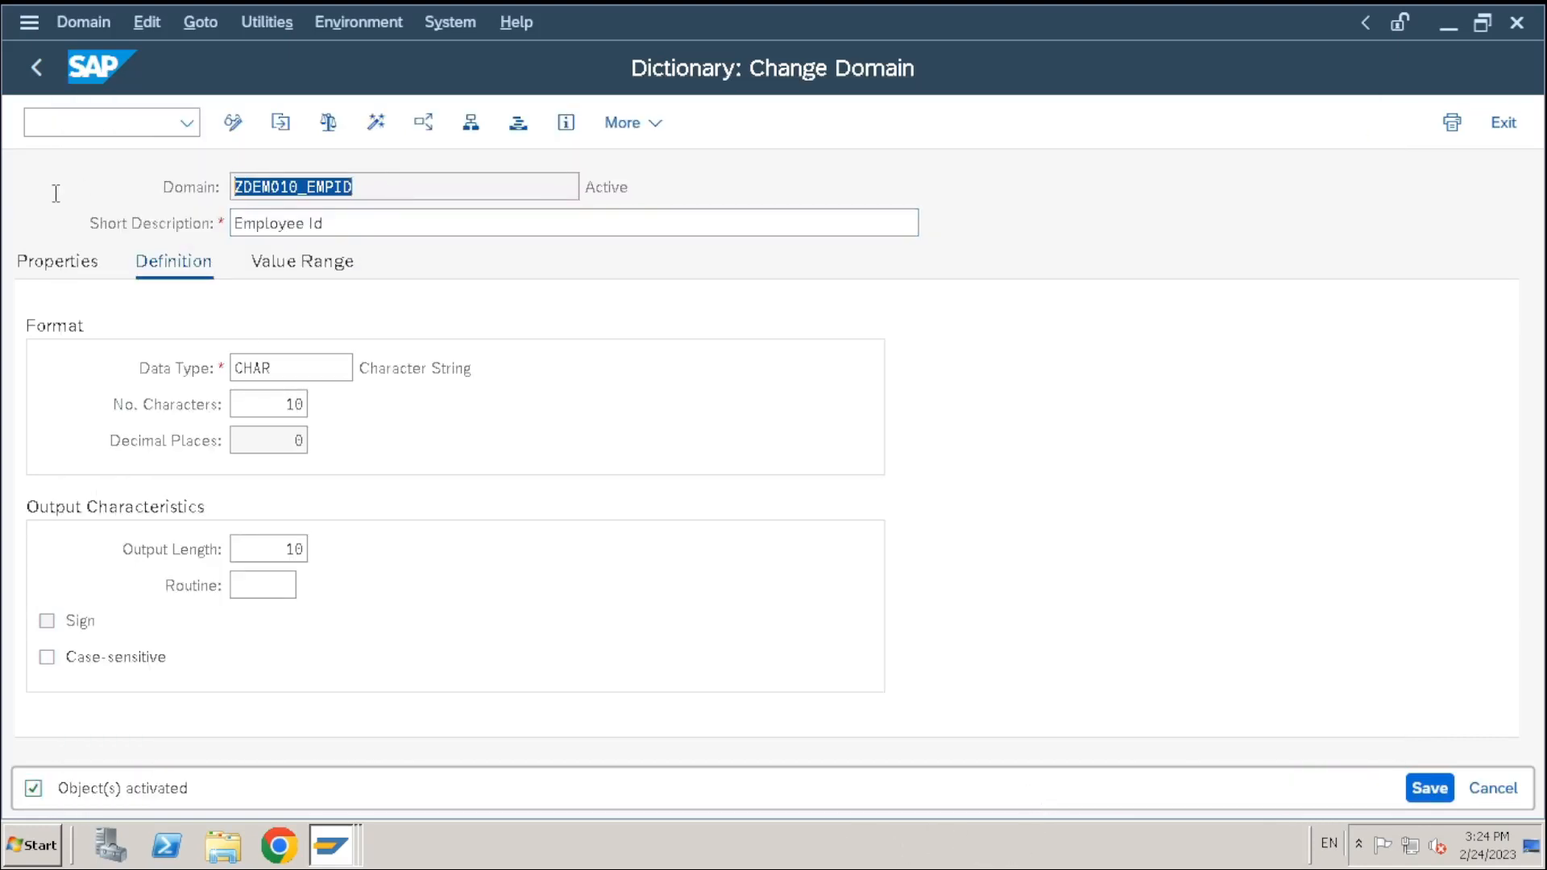
click(45, 61)
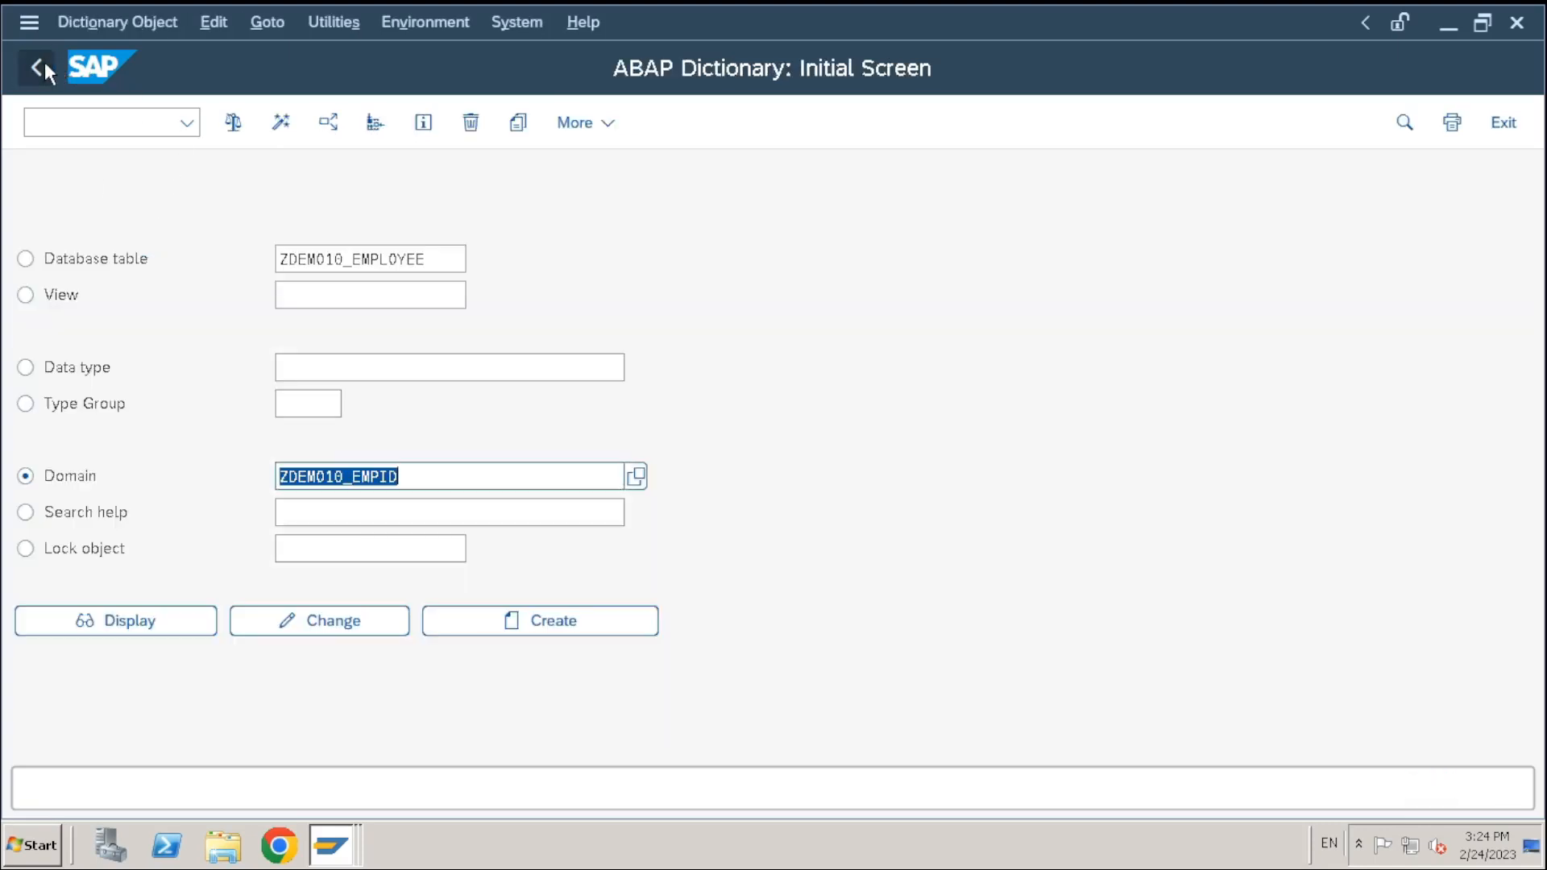
click(461, 481)
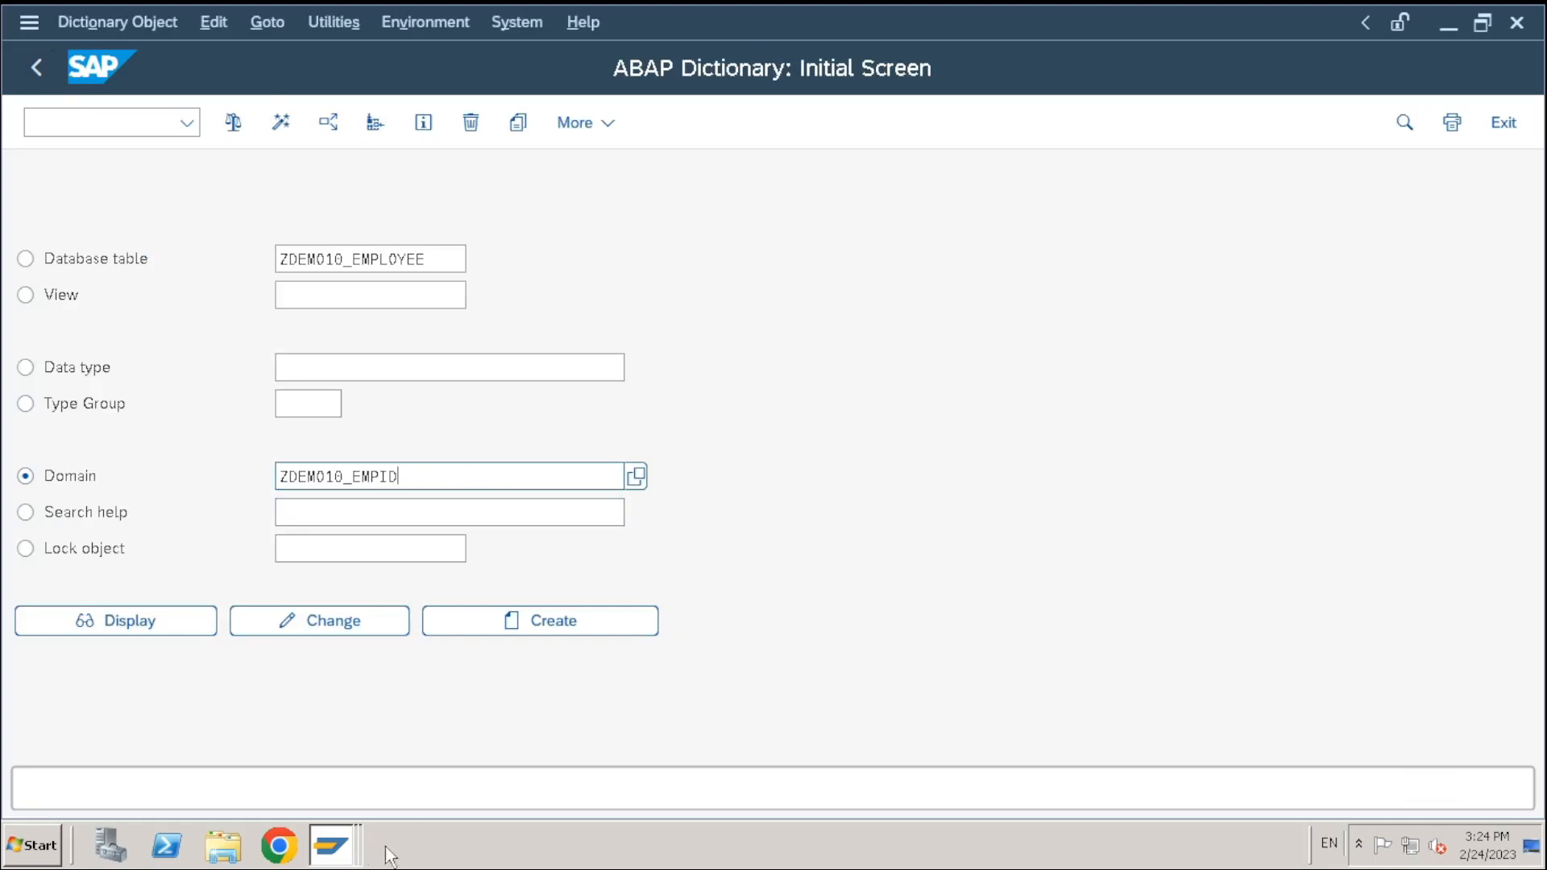
click(340, 848)
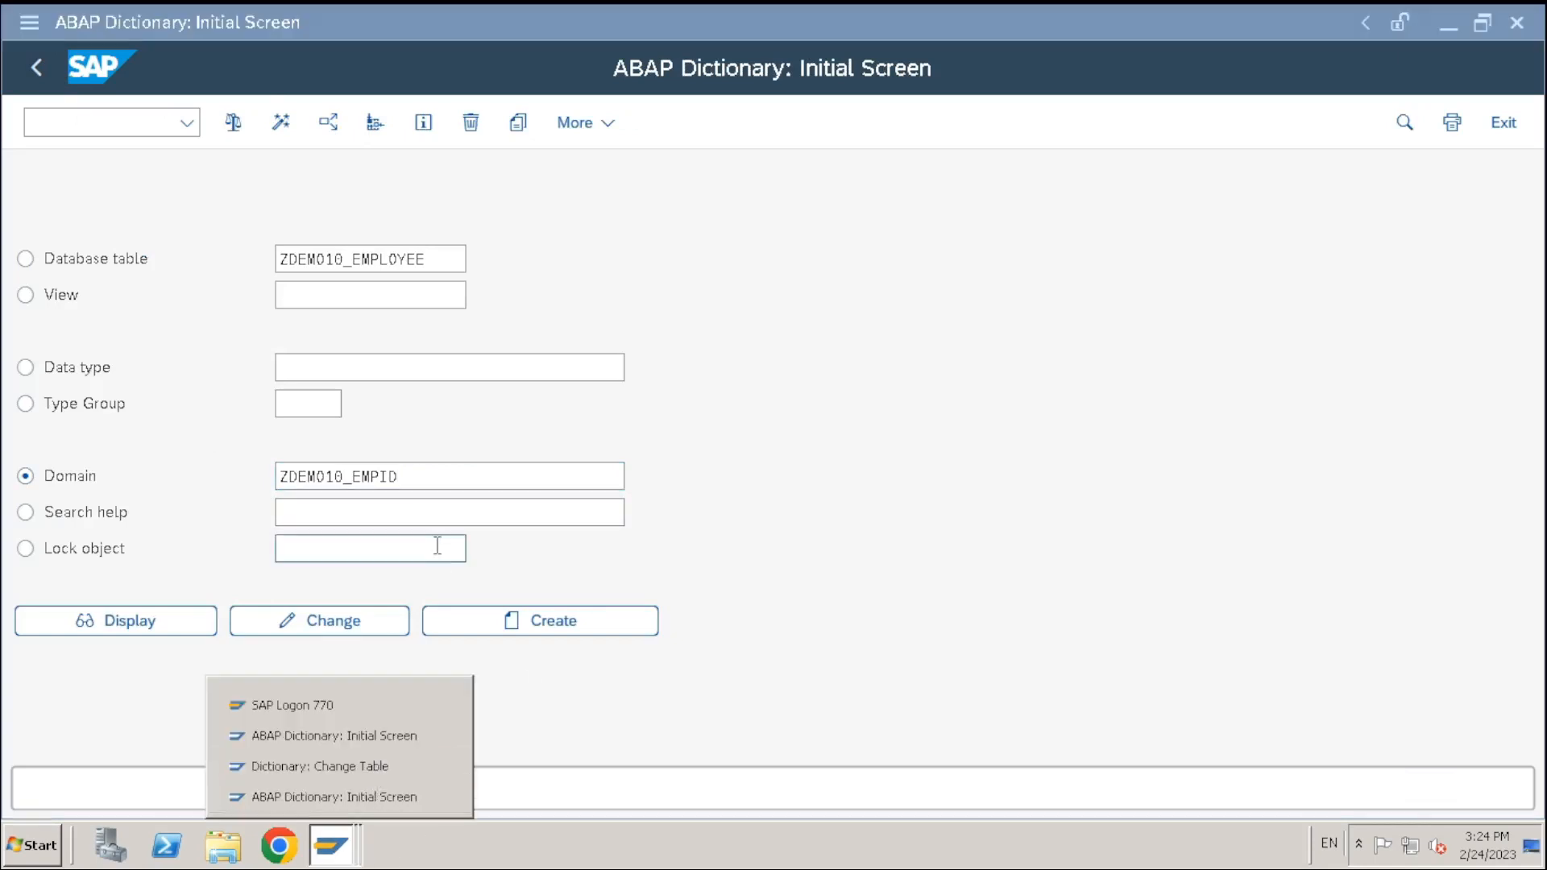
click(382, 486)
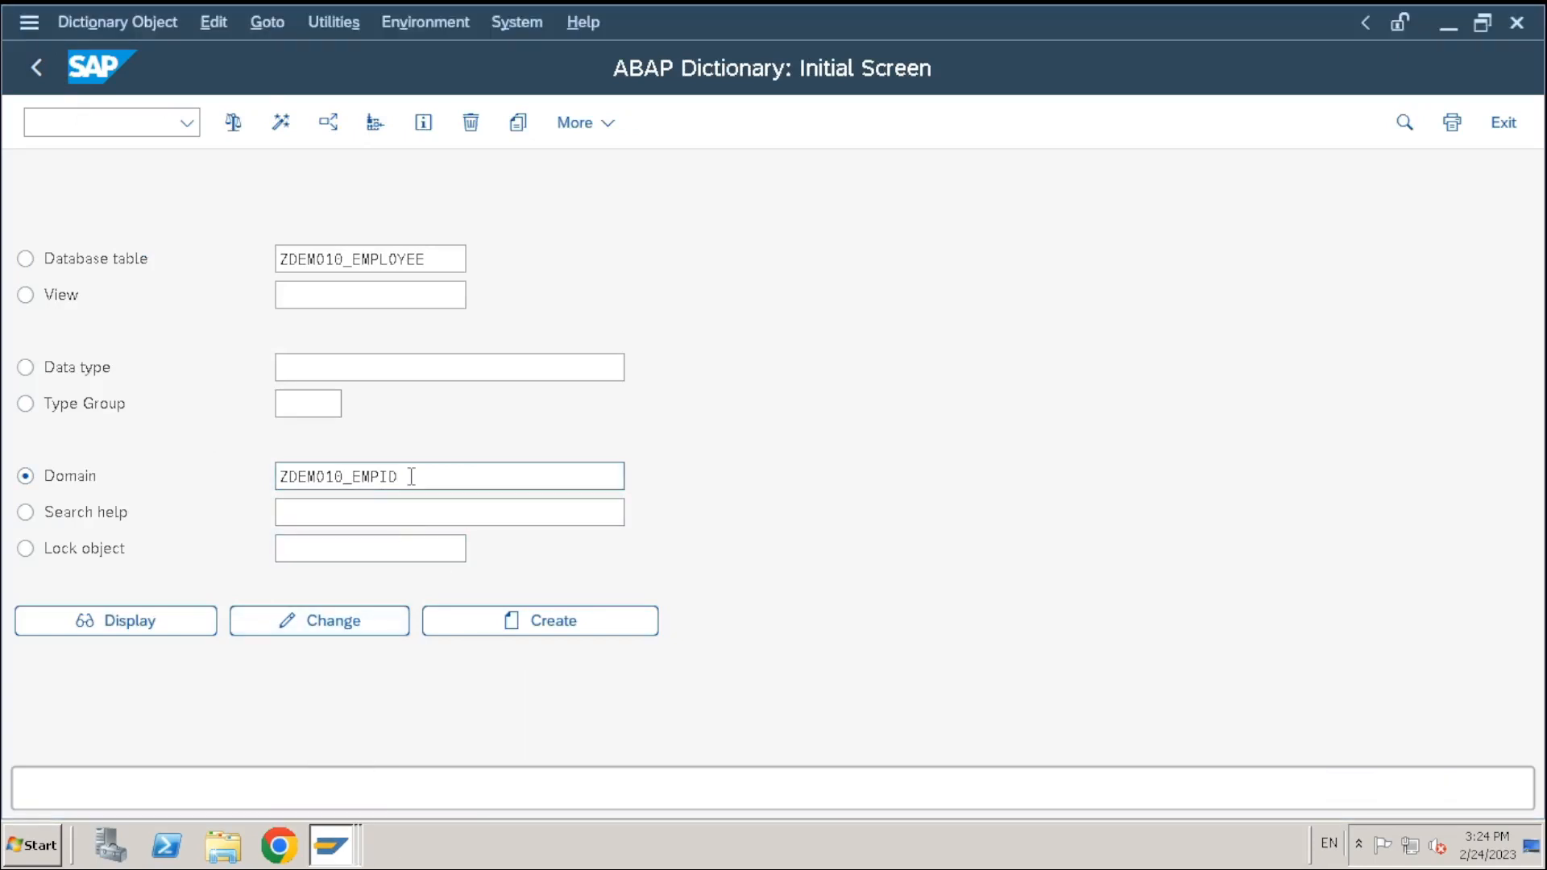
click(342, 855)
click(353, 797)
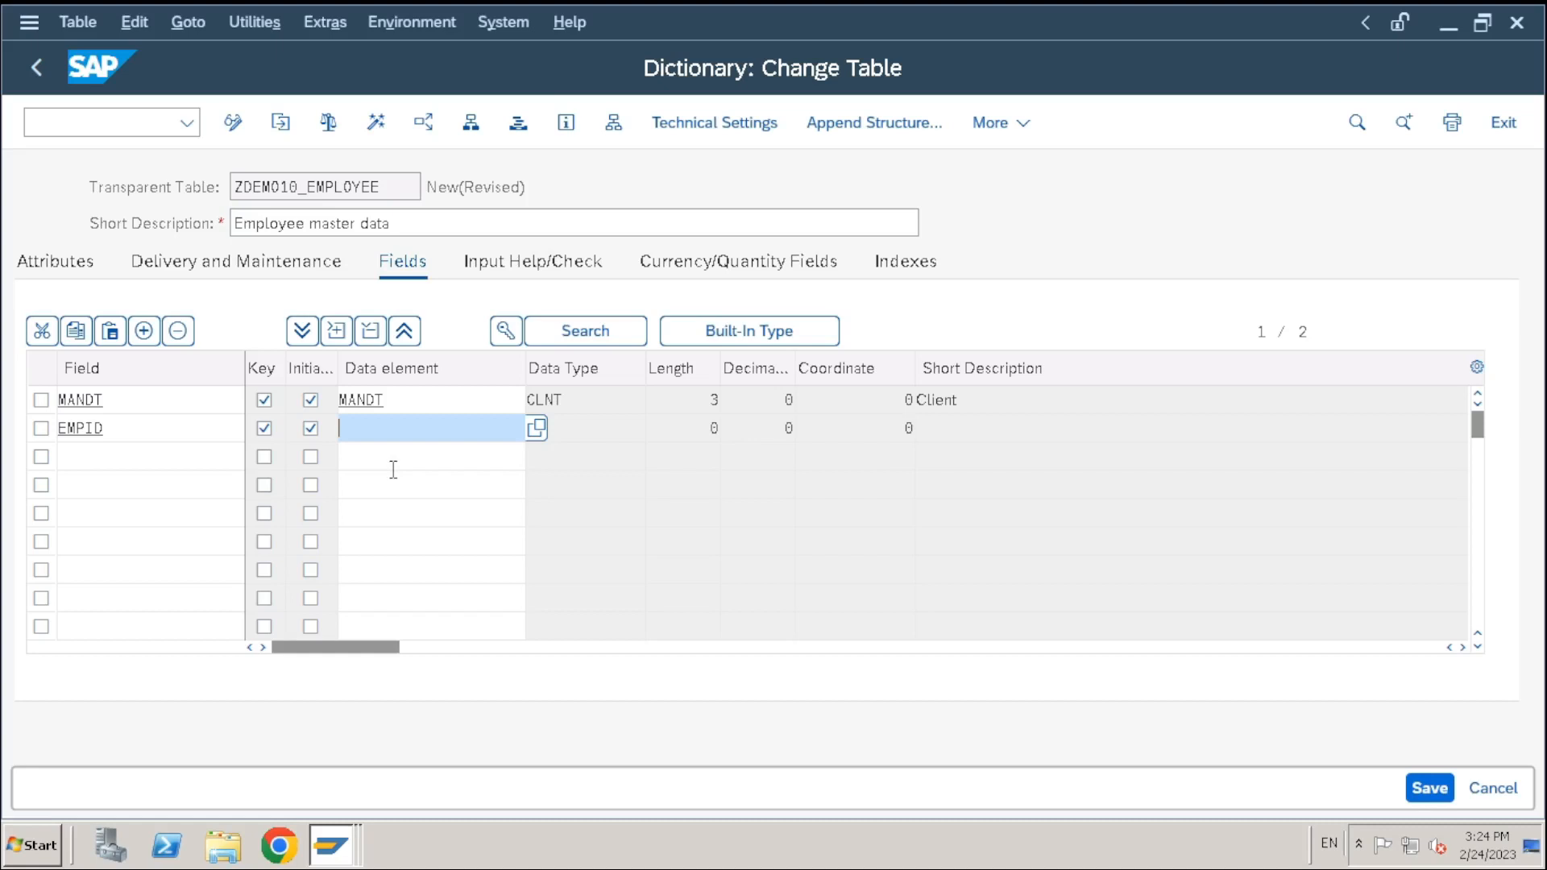
key(F3)
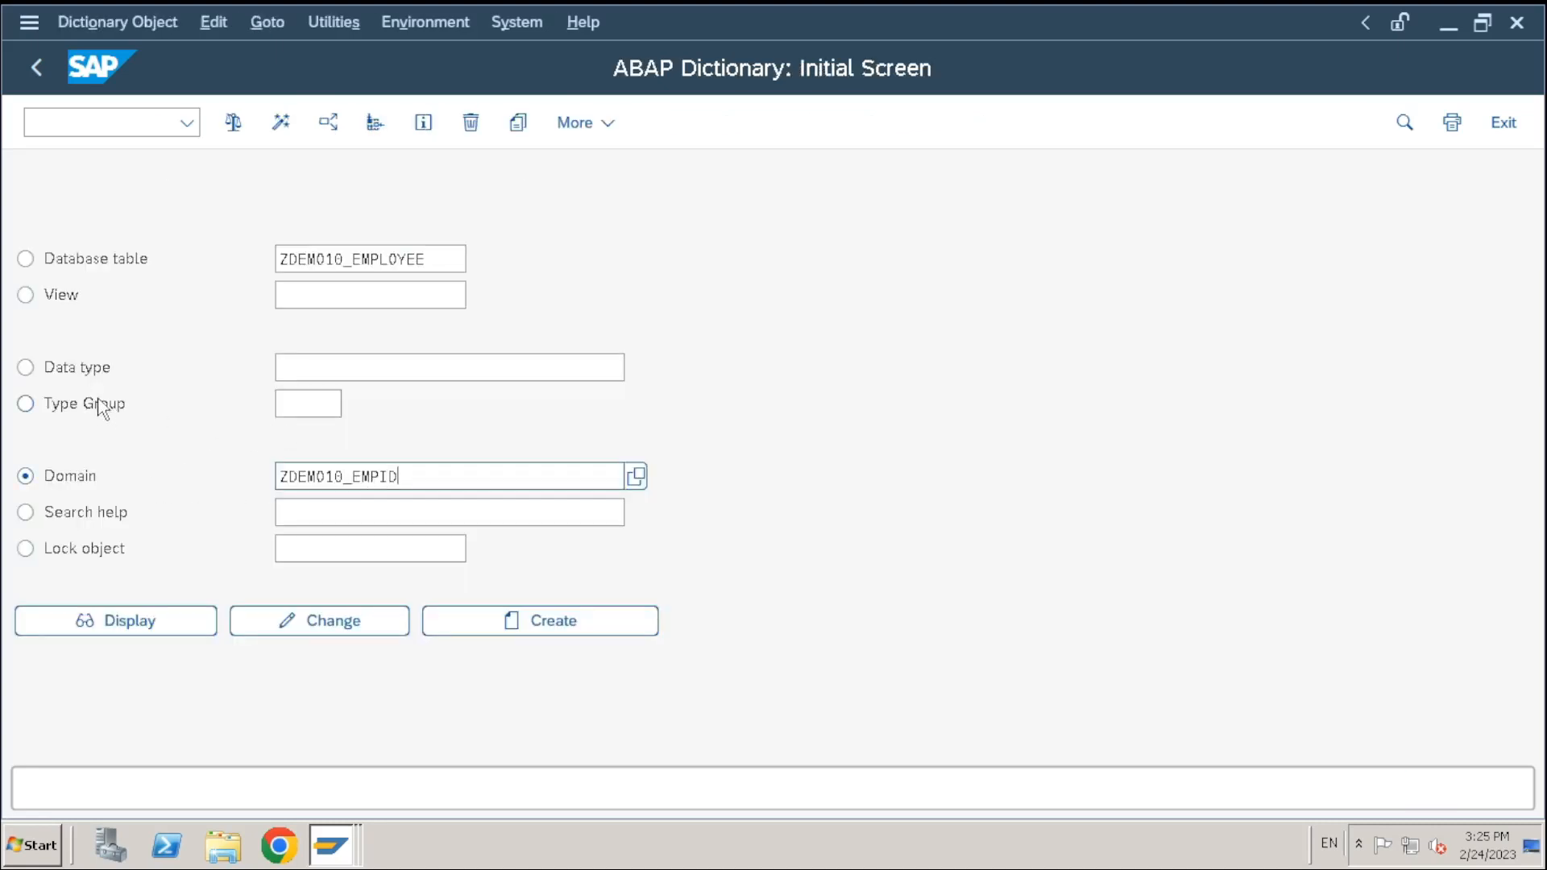
Enter ZDEMO10_EMPID as a Data type name and start creating it as a Data element
click(77, 370)
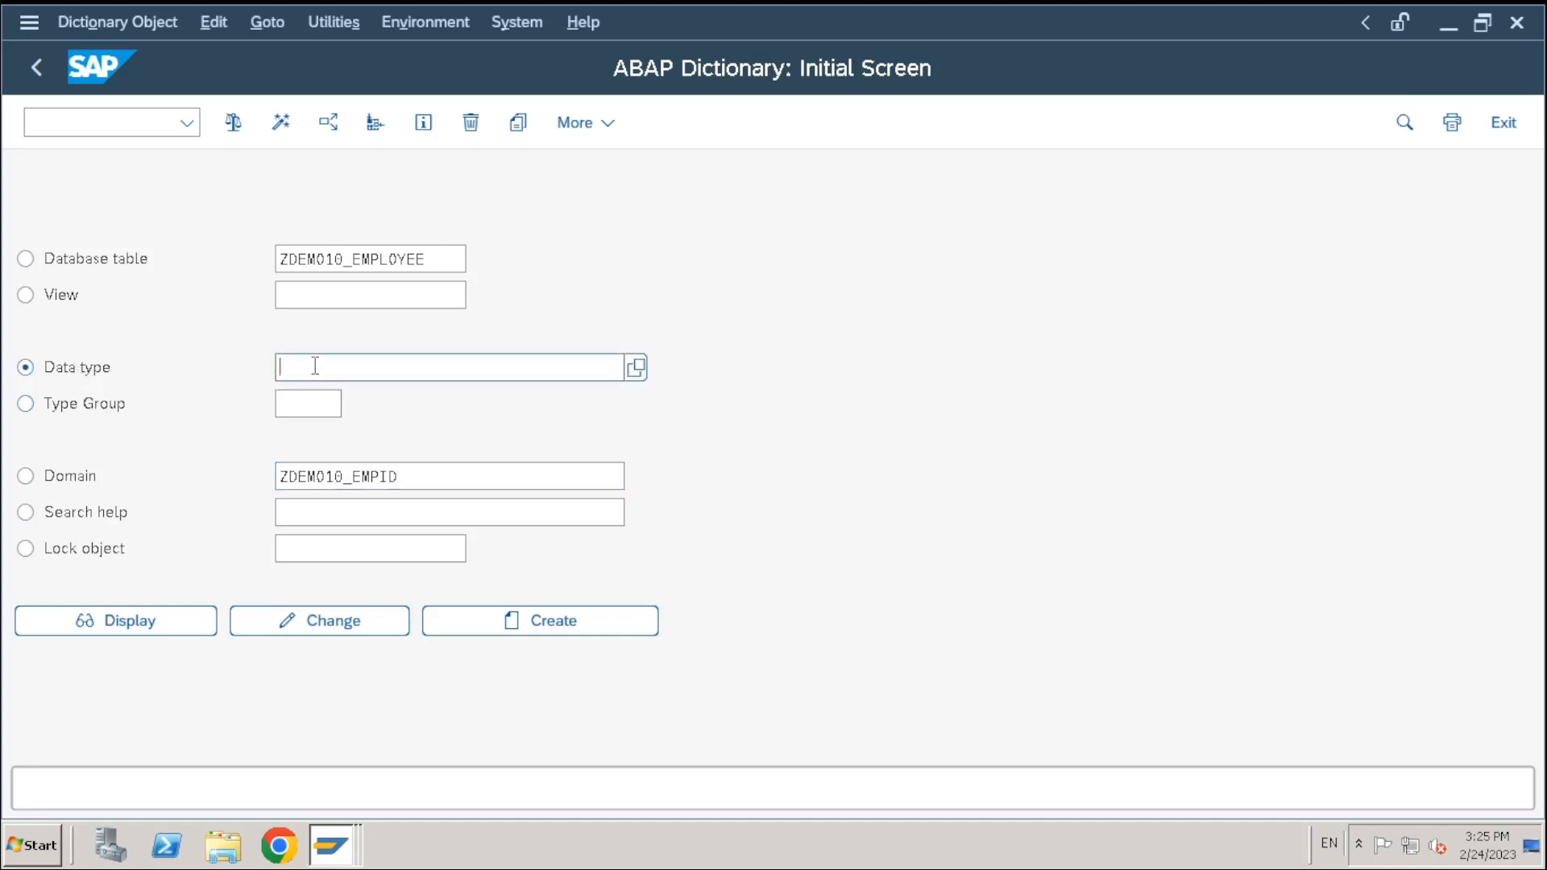
text(ZDEM010_EMPID)
double_click(286, 374)
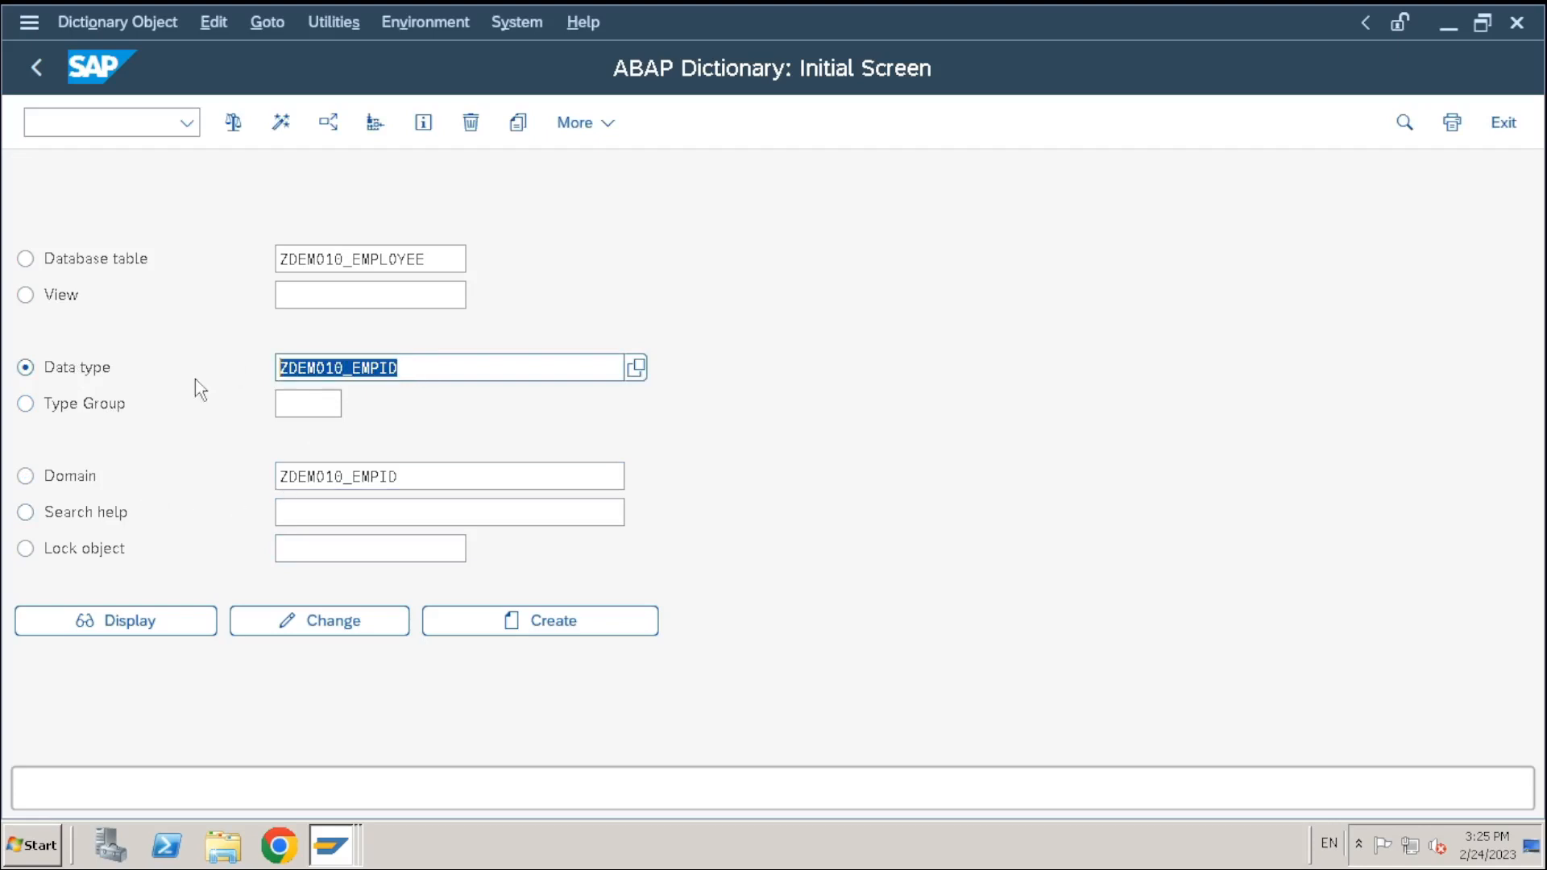
click(316, 476)
drag(424, 482, 131, 459)
click(448, 370)
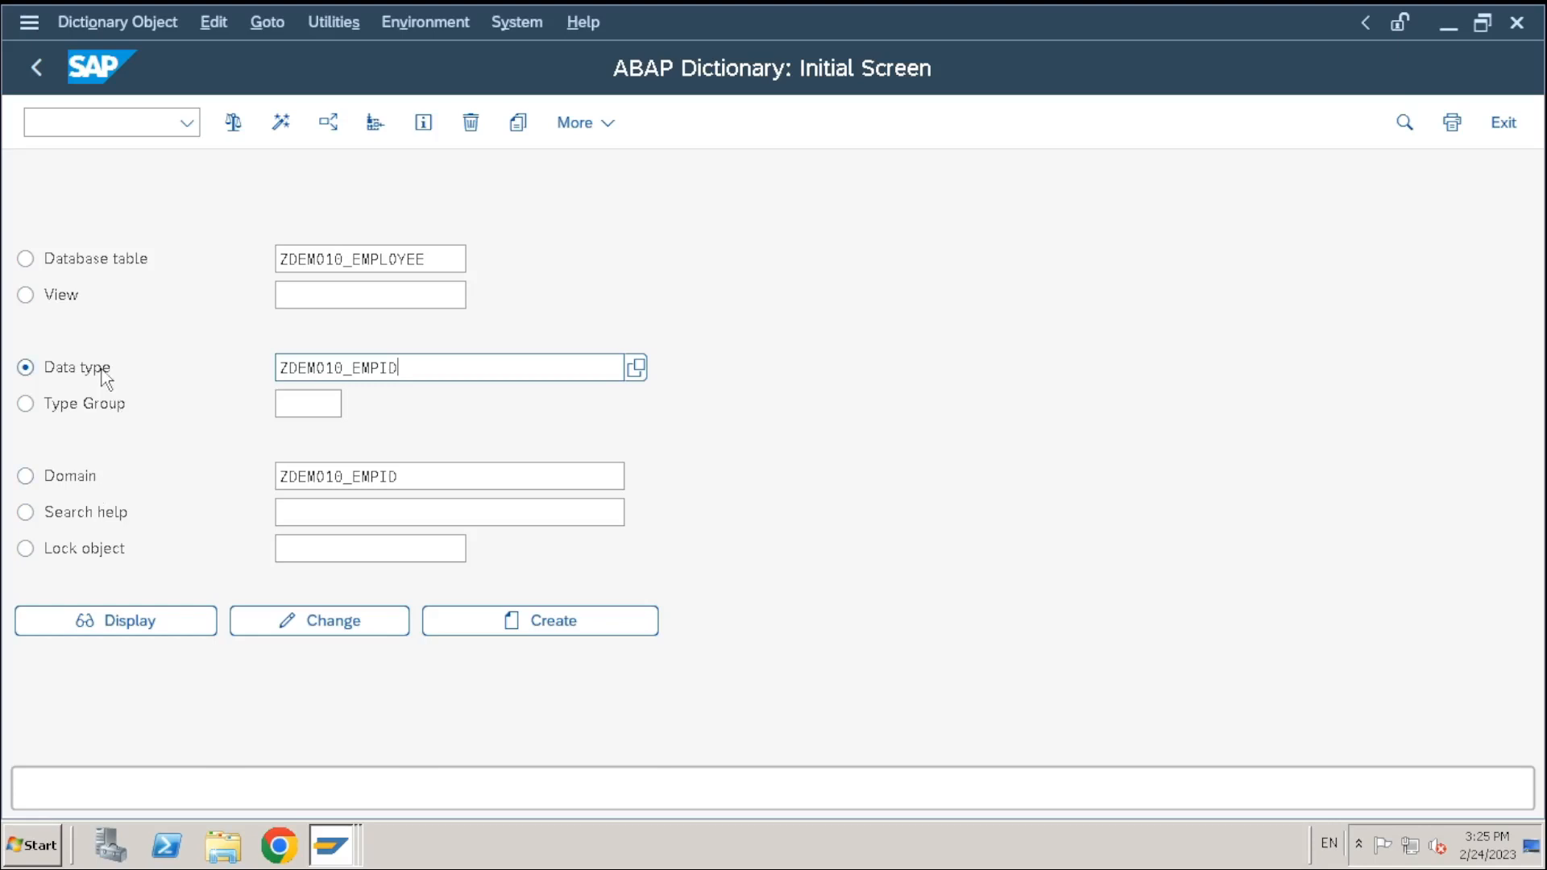
key(shift+Home)
key(ctrl+c)
click(451, 377)
click(495, 614)
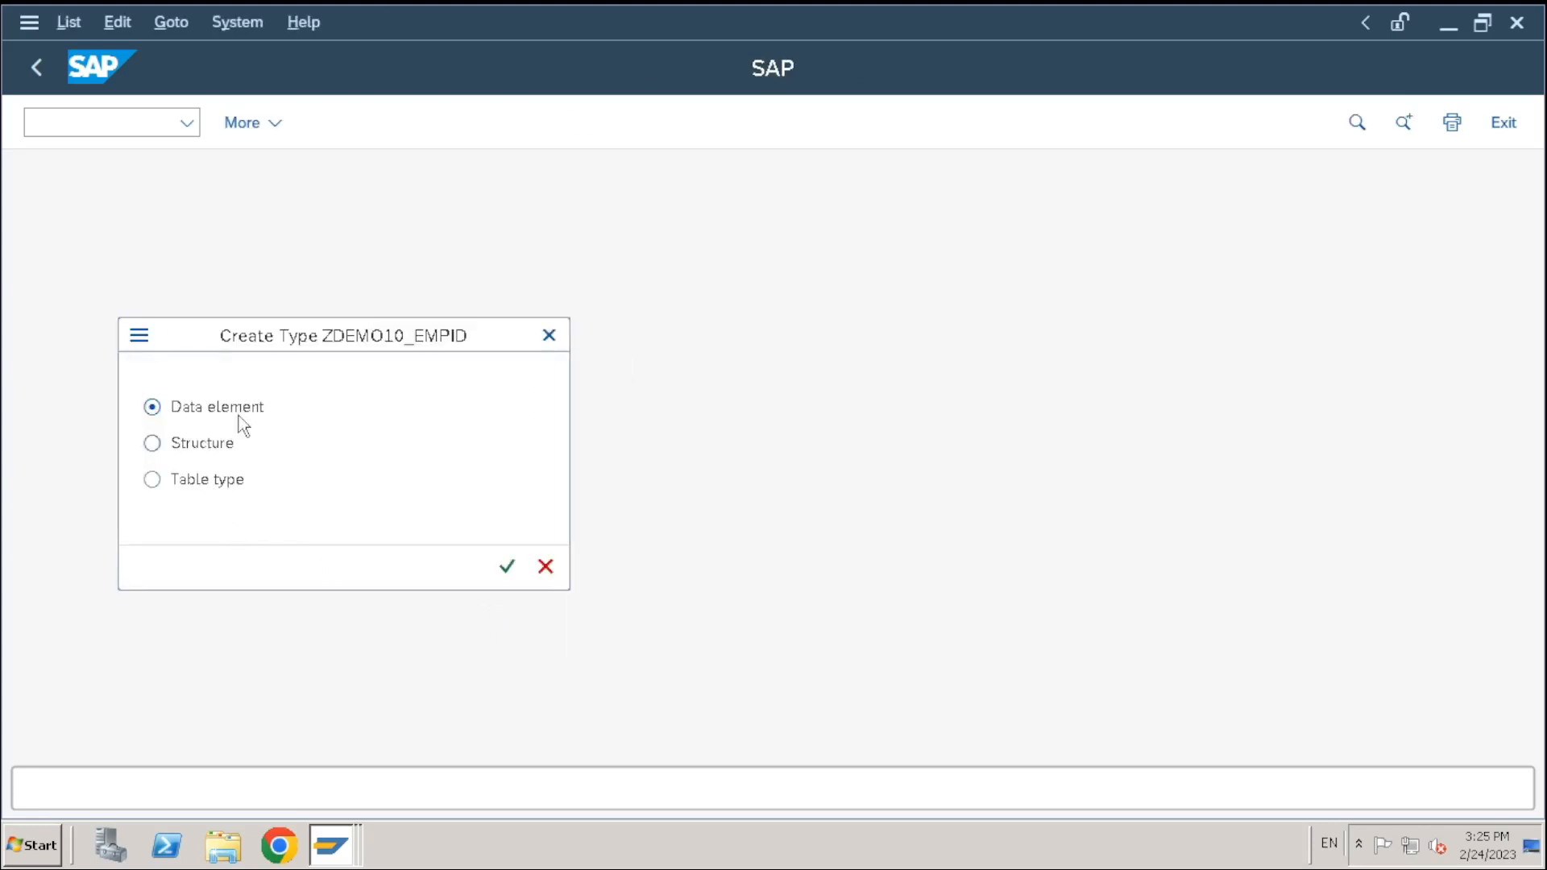
drag(317, 338, 398, 380)
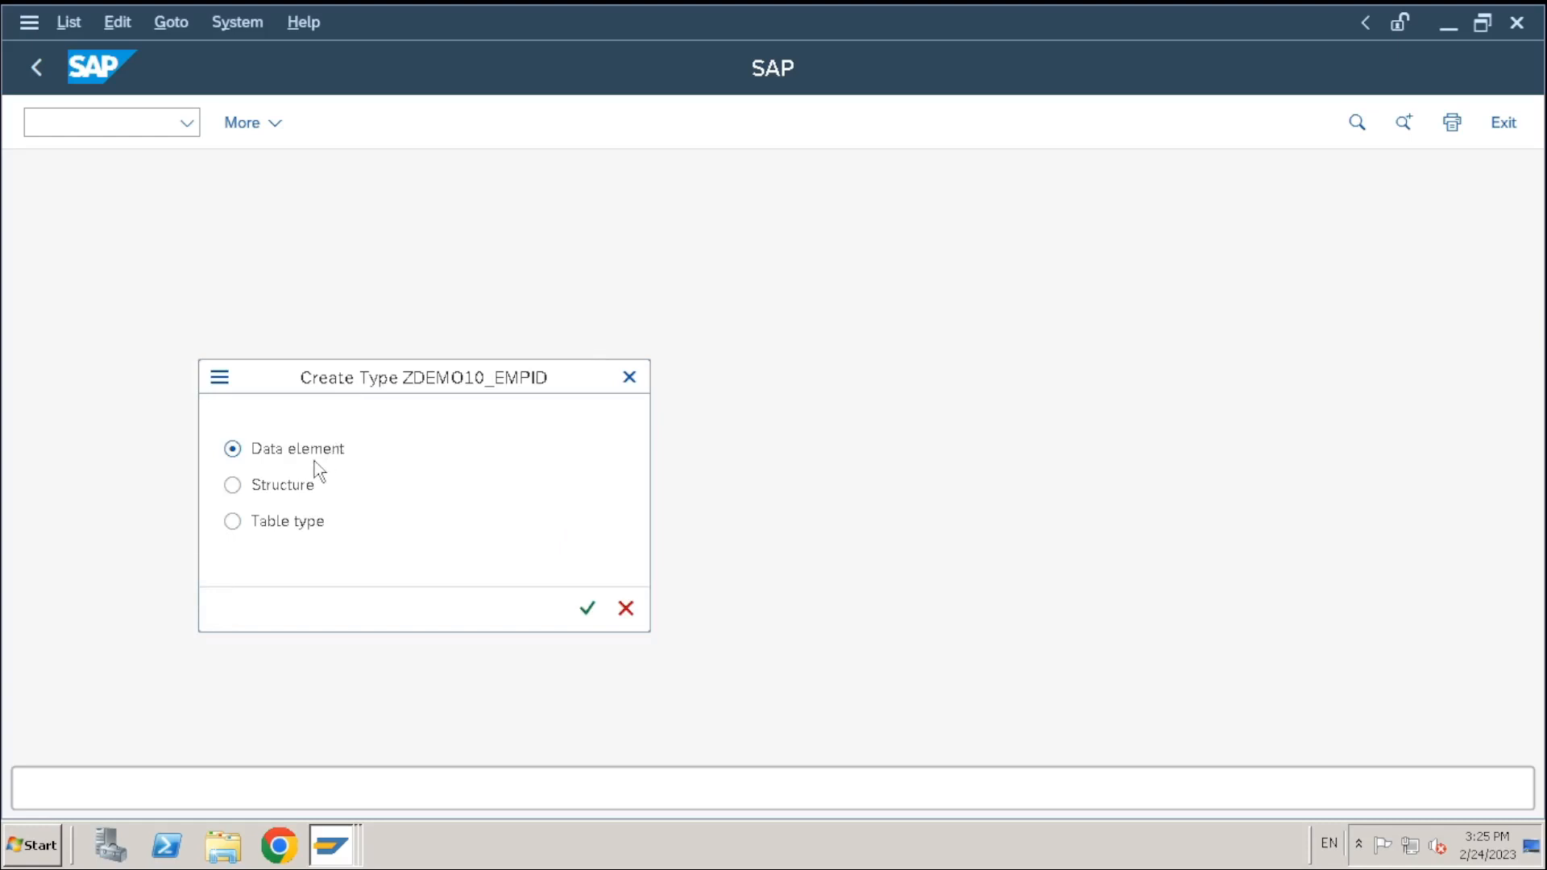
Create data element ZDEMO10_EMPID with short description 'Employee Id' on domain ZDEMO10_EMPID
click(586, 609)
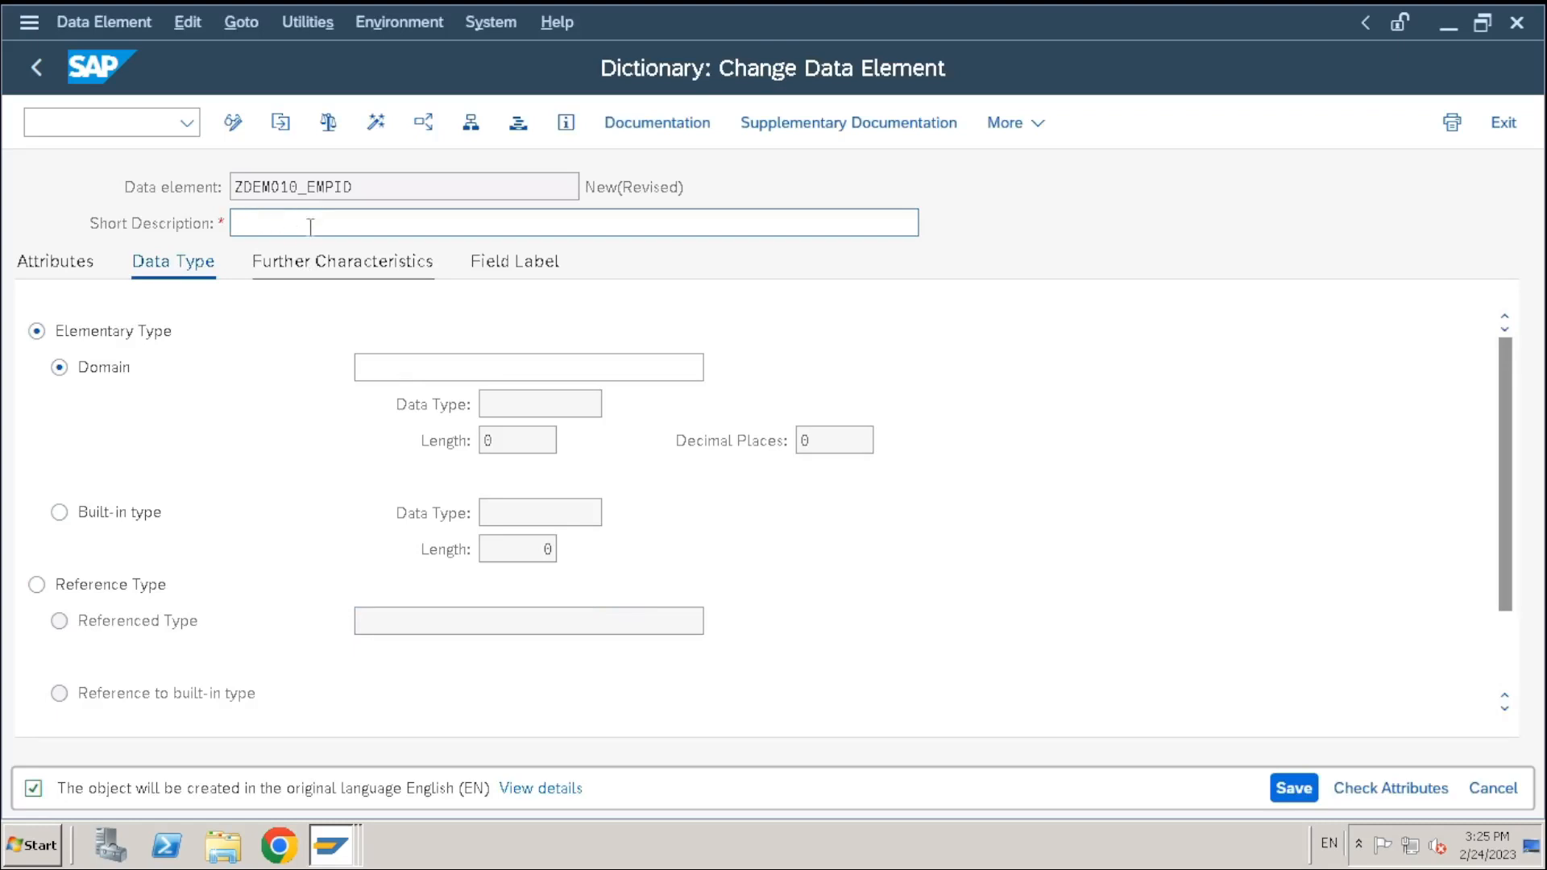
text(Employee Id)
click(414, 369)
key(ctrl+v)
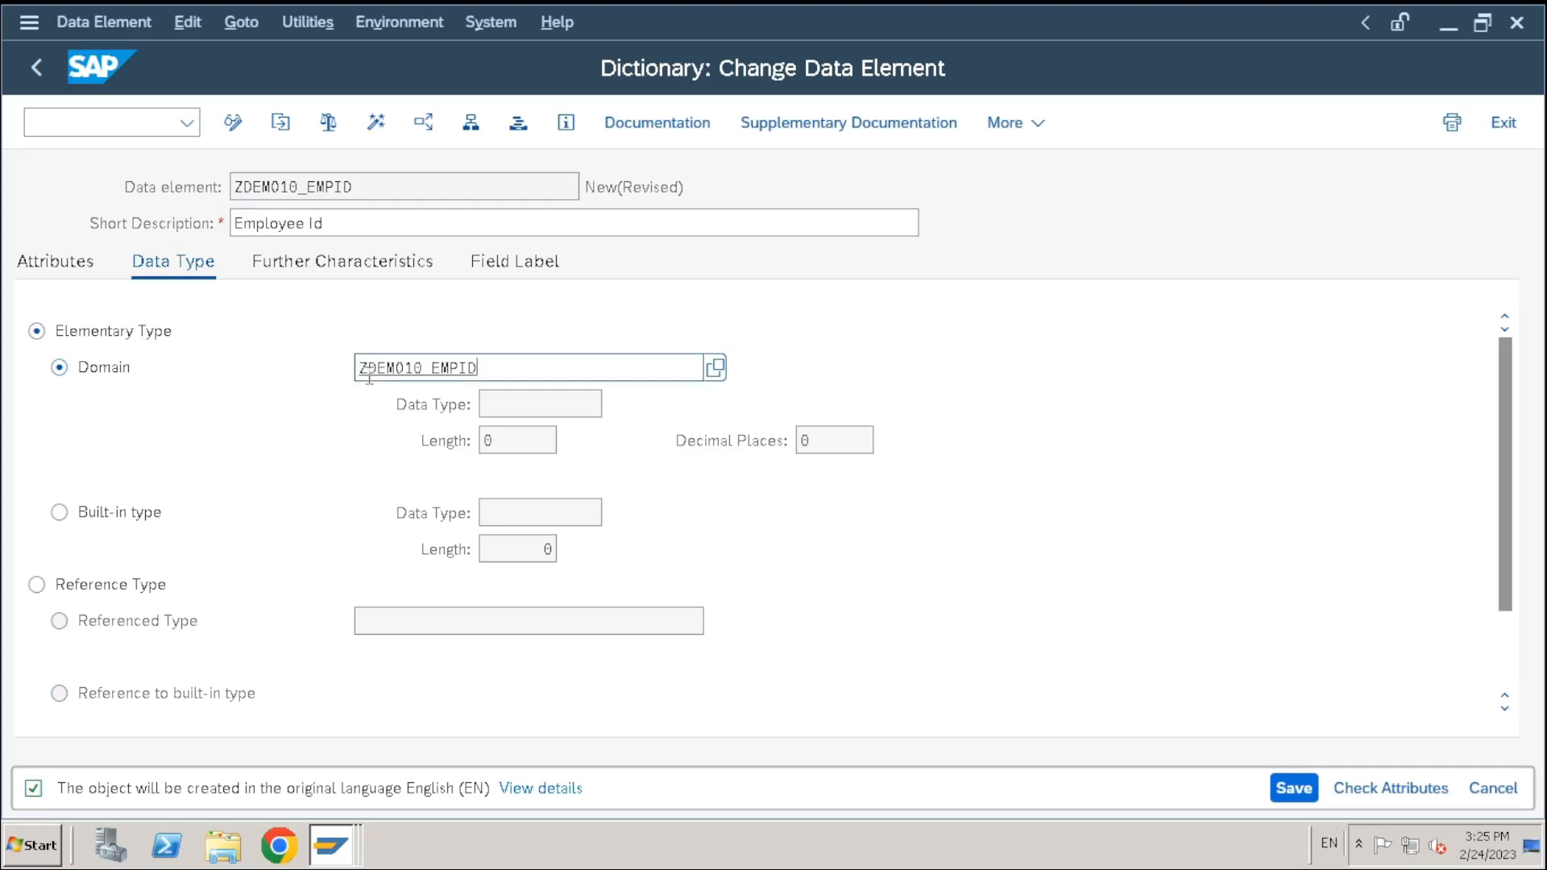
key(Return)
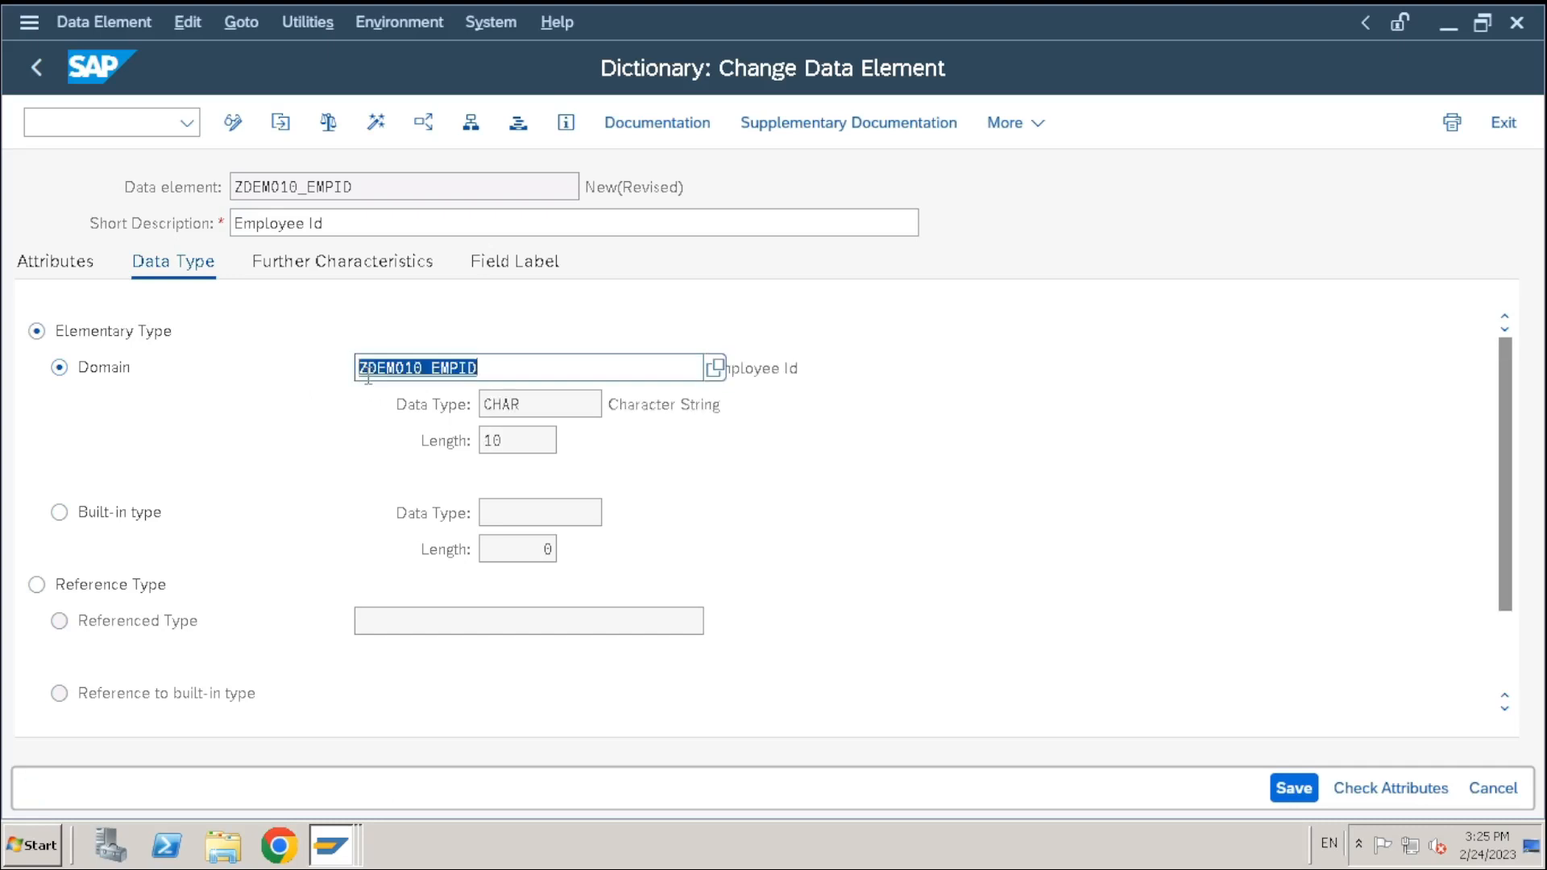
click(565, 366)
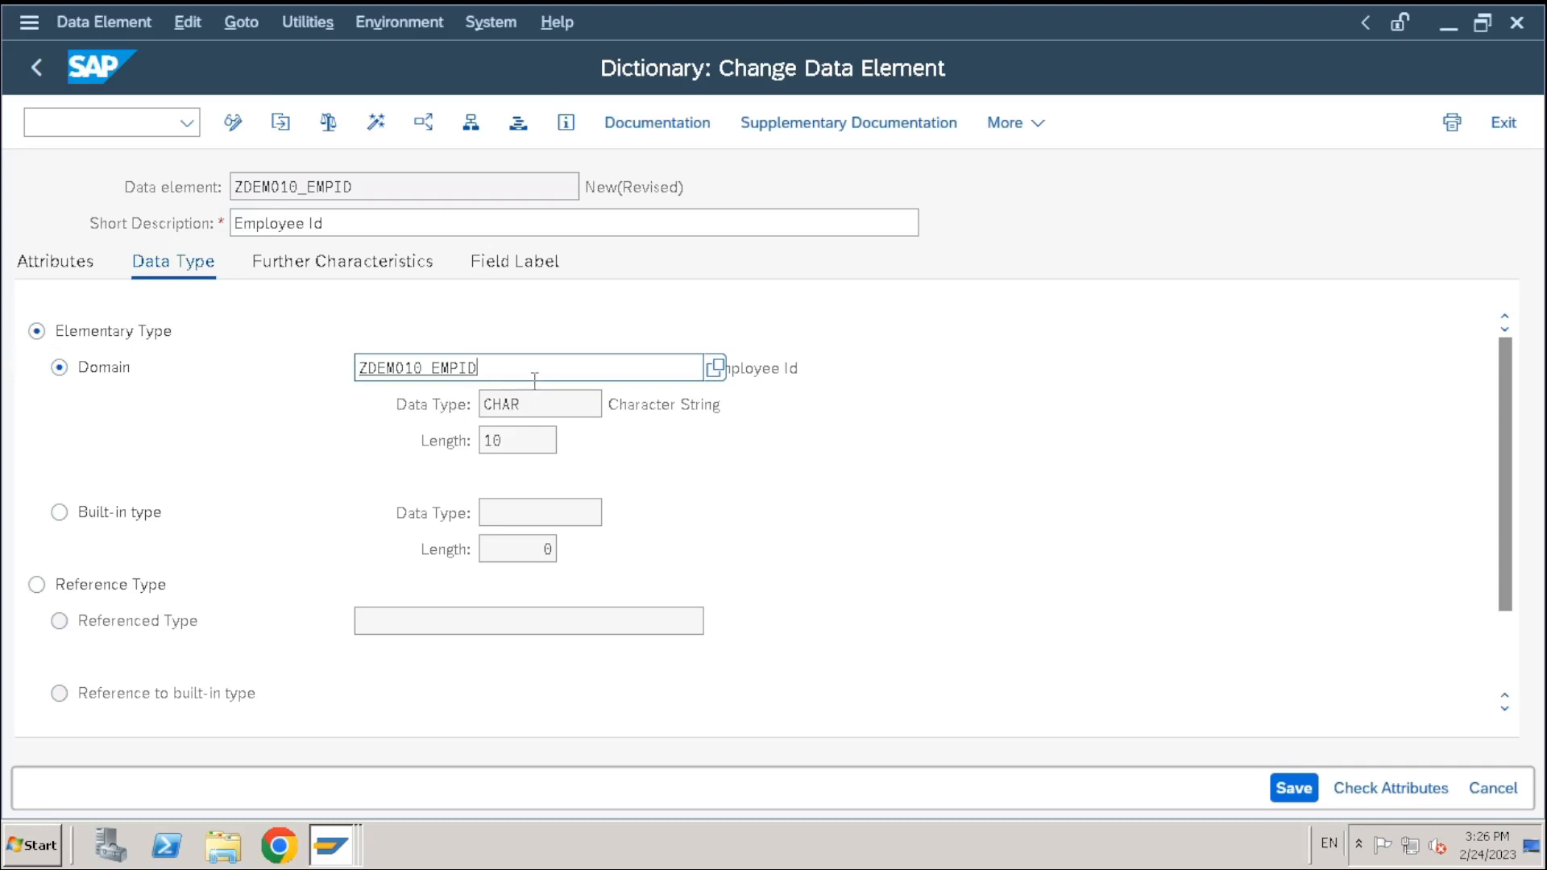
Try giving the data element the built-in type CHAR with length 10
click(94, 516)
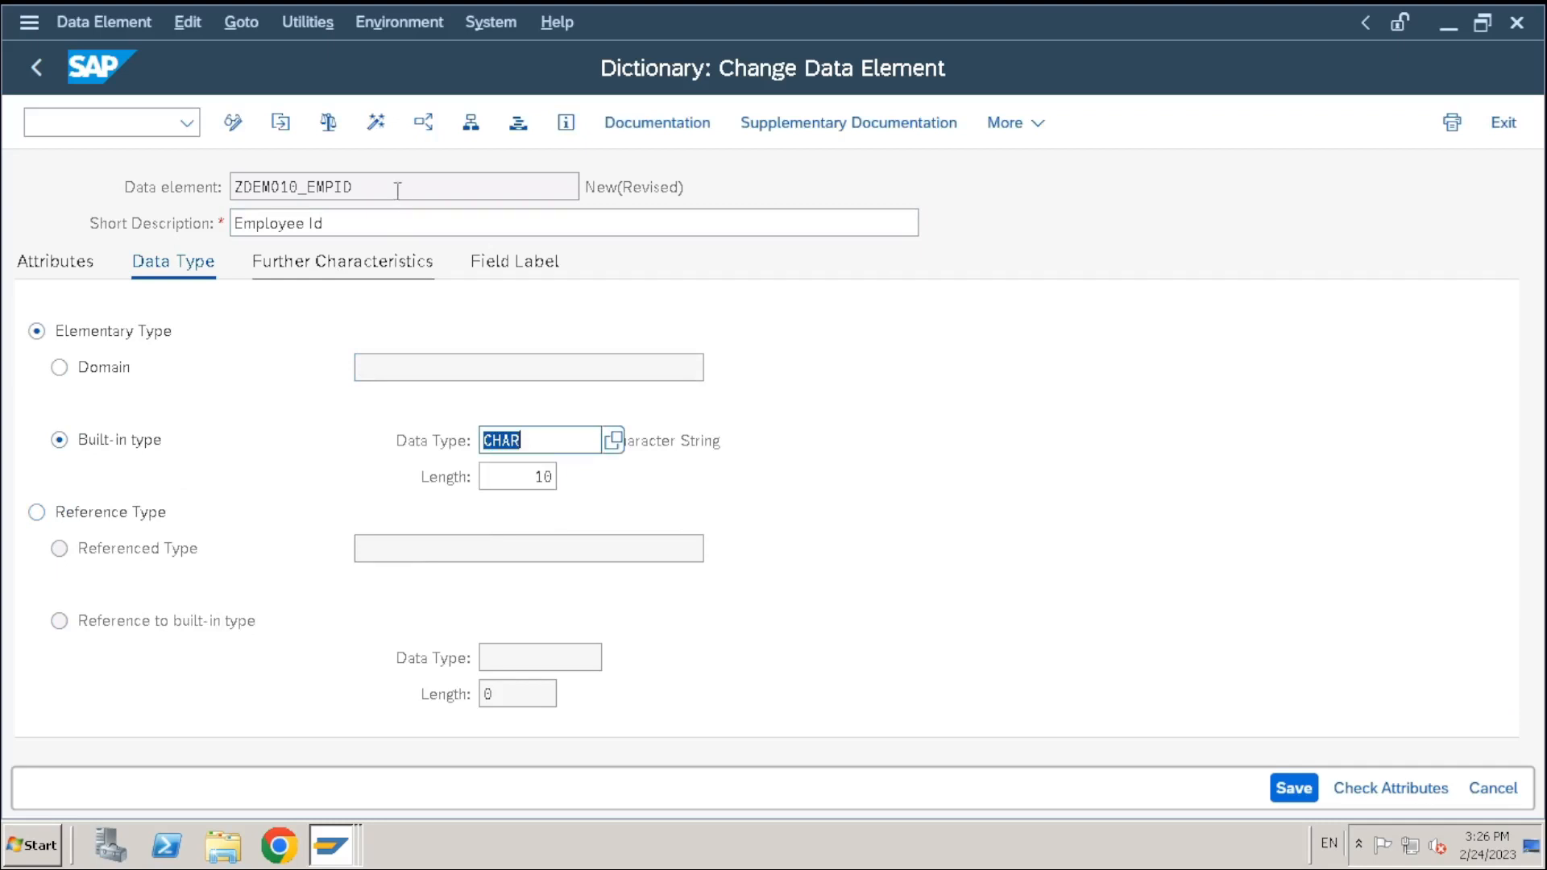
drag(397, 186, 148, 199)
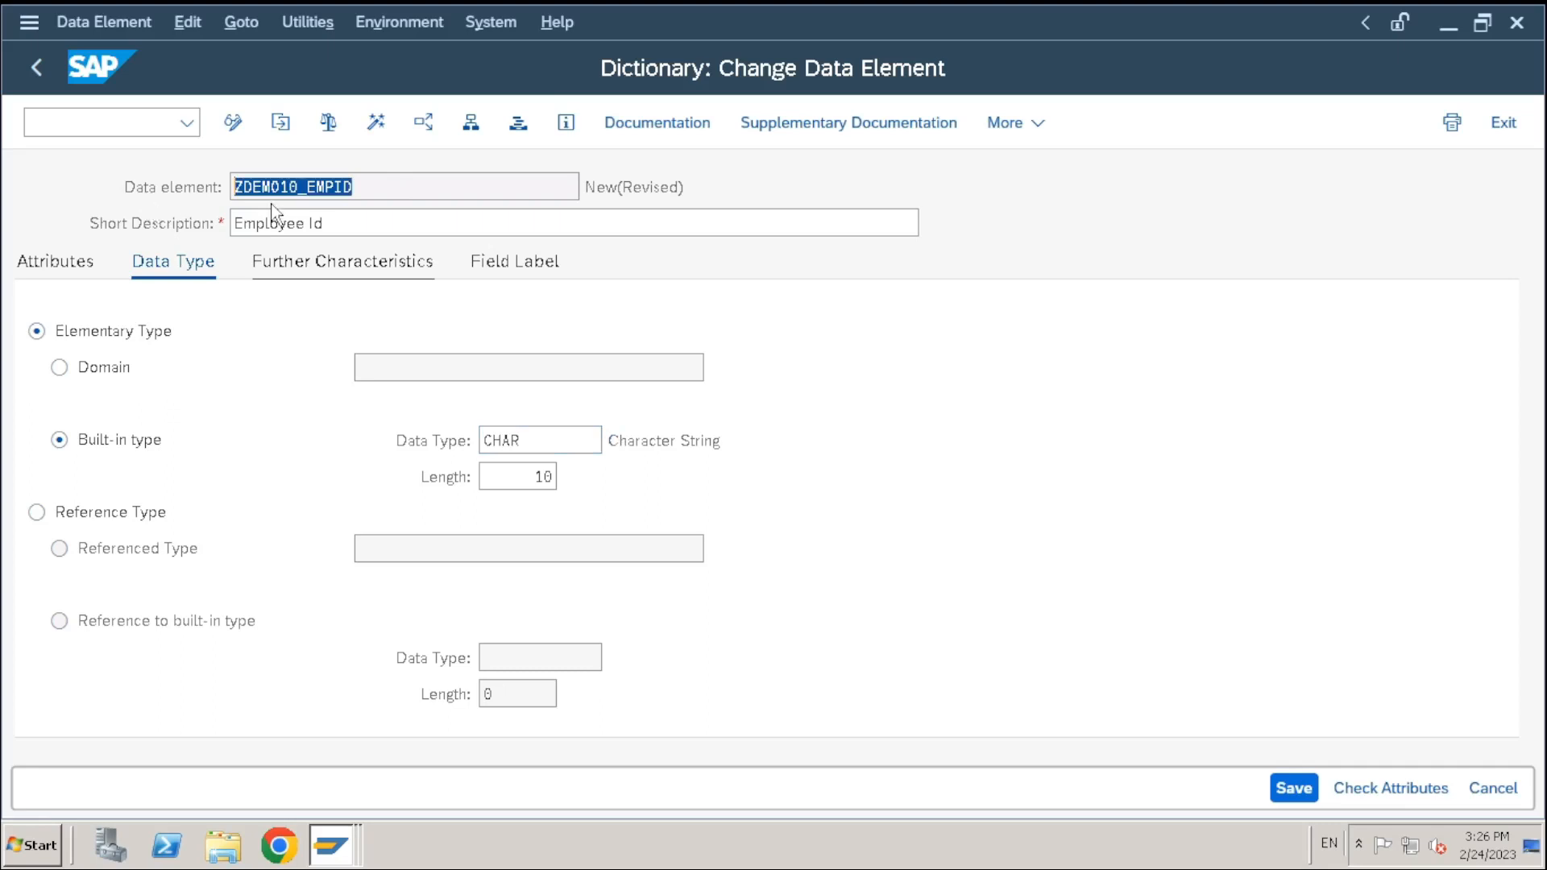
click(436, 196)
drag(452, 195, 34, 192)
key(ctrl+c)
drag(541, 439, 120, 380)
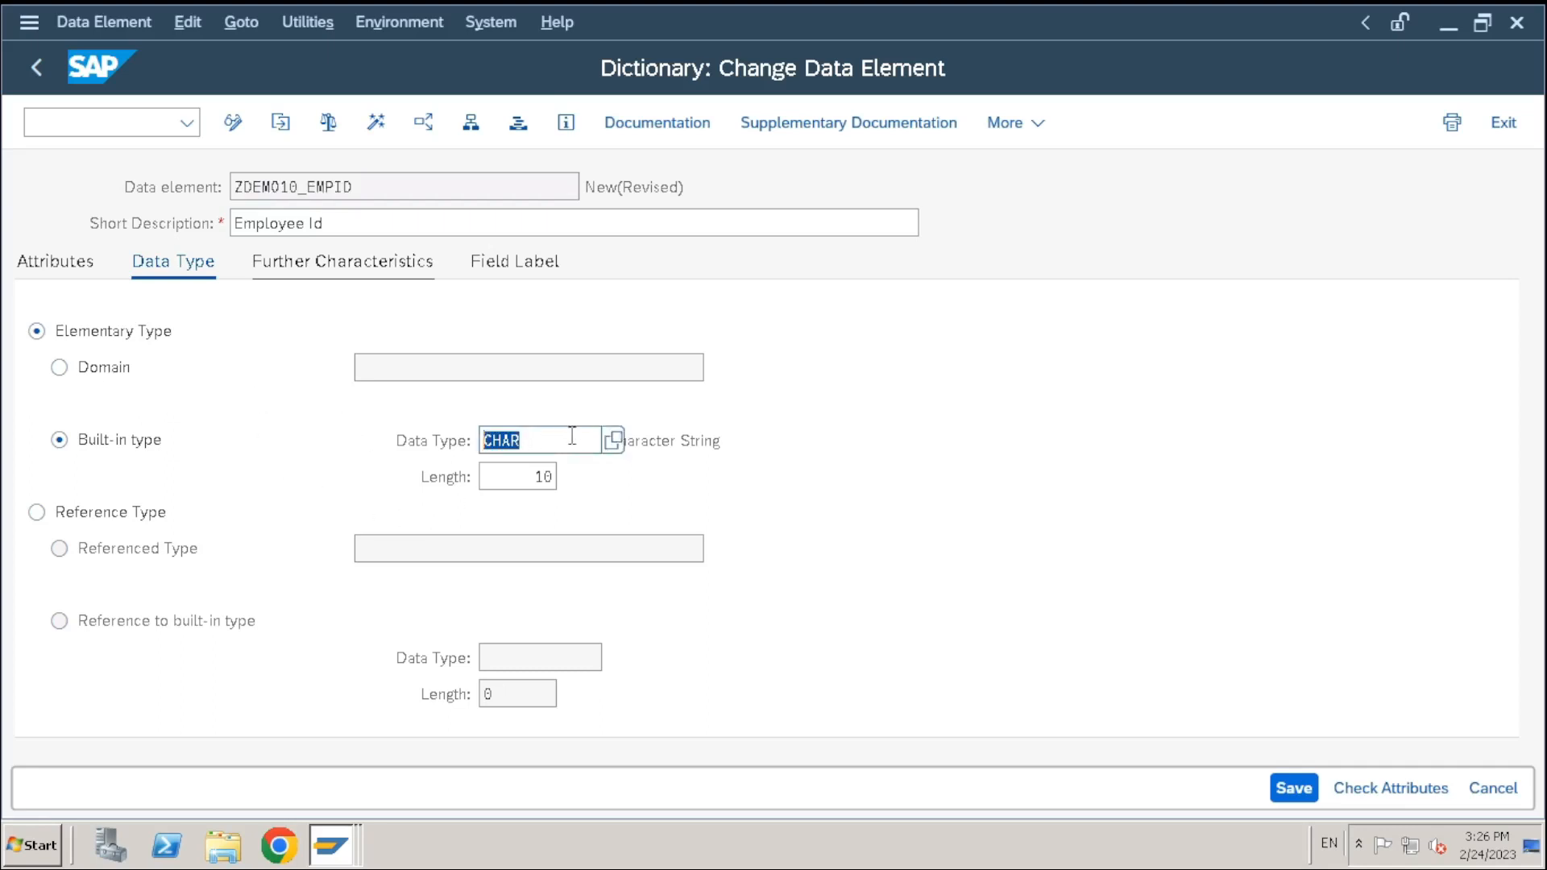
click(544, 477)
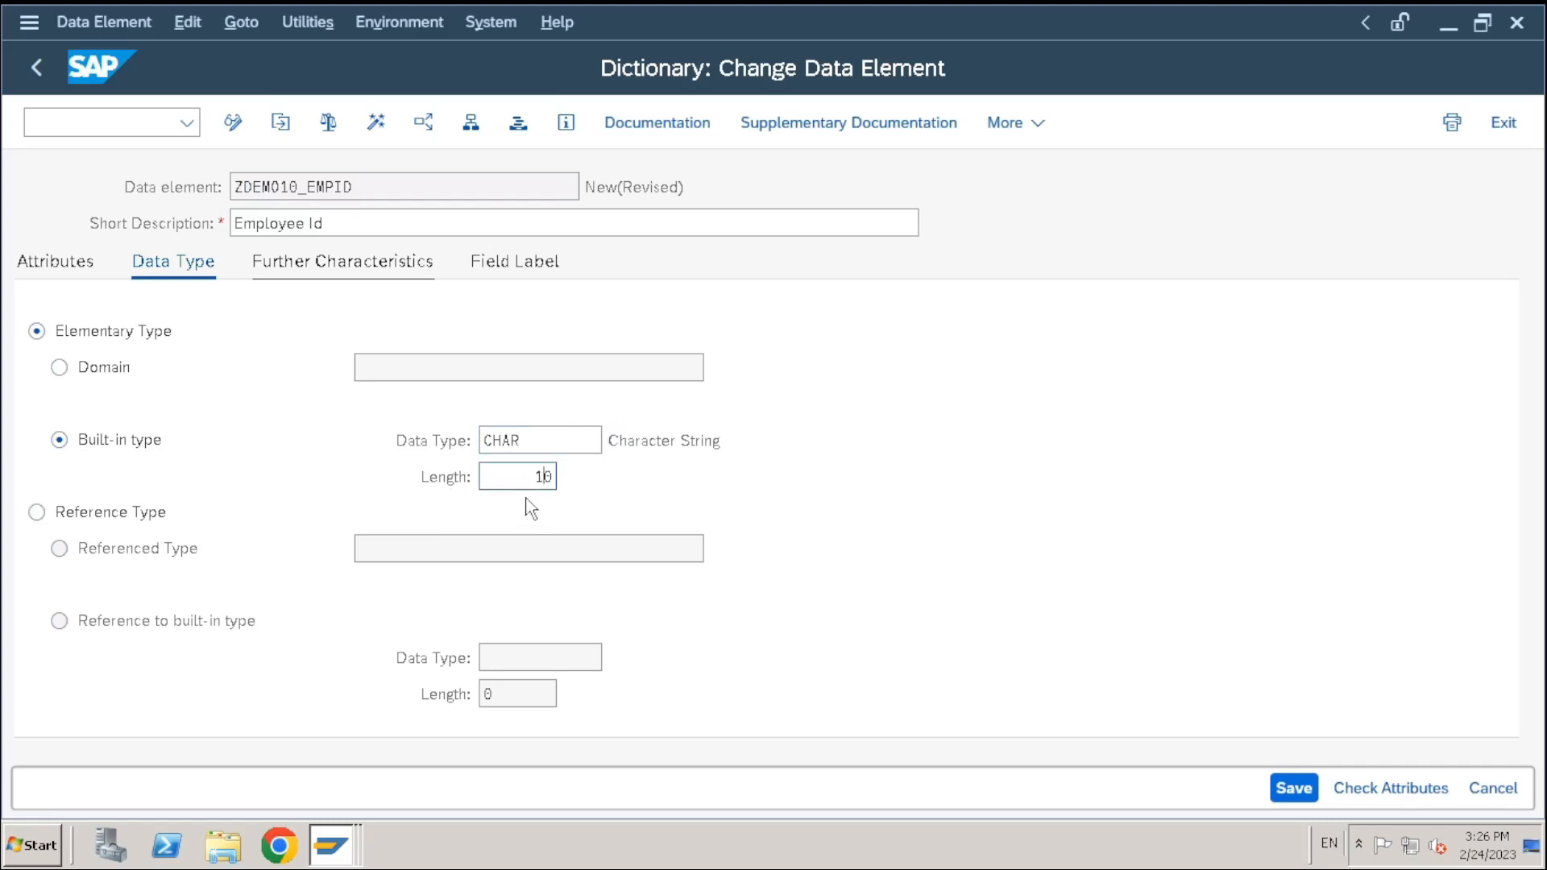
click(534, 445)
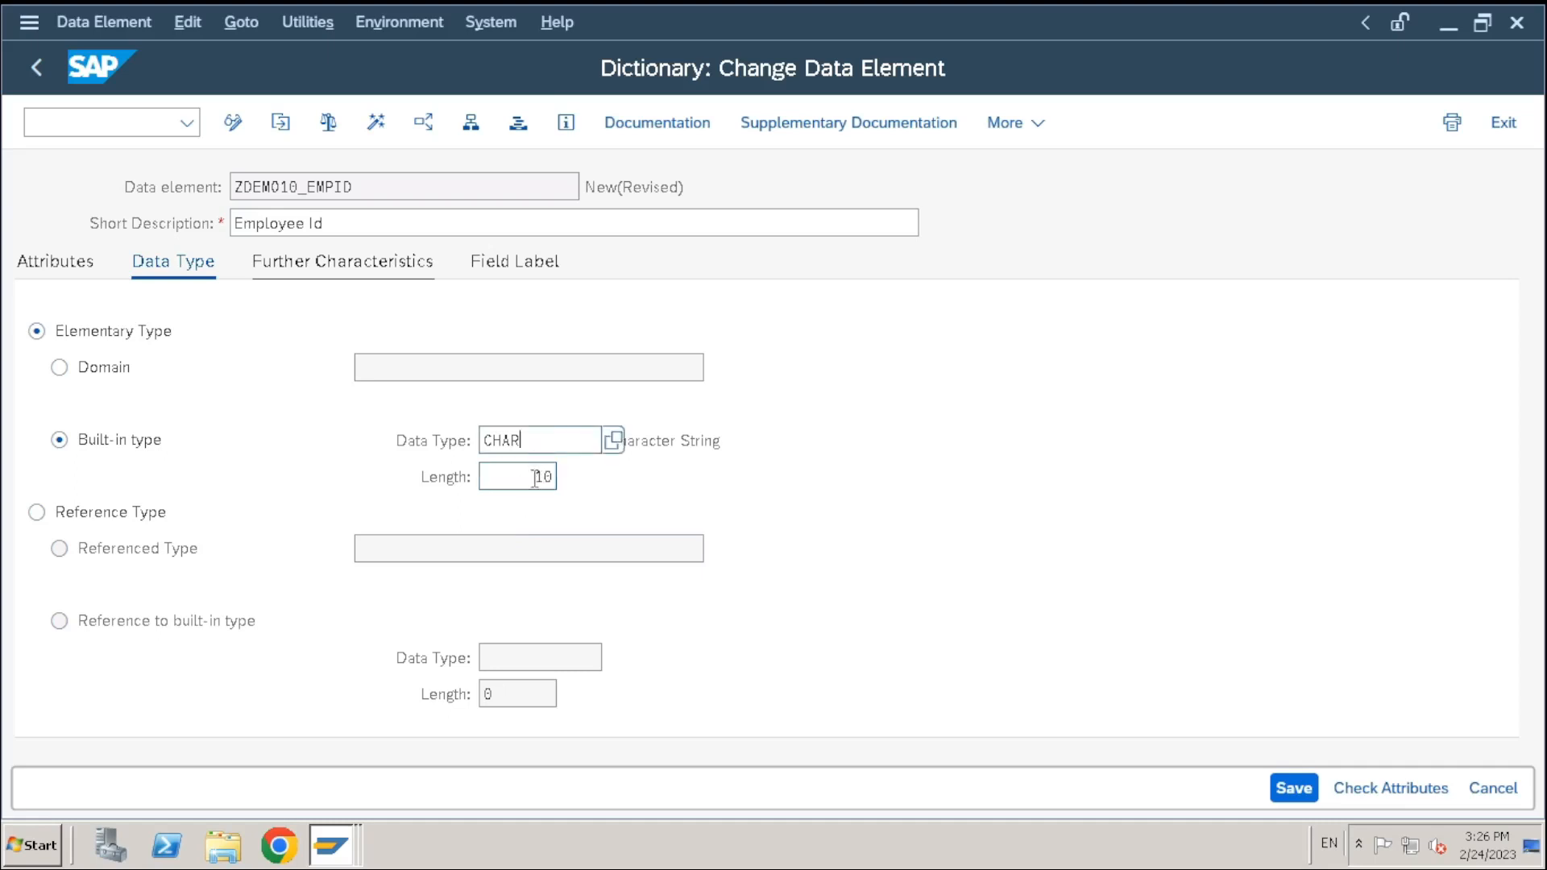
Switch to the Domain option with ZDEMO10_EMPID, loading CHAR length 10 from it
click(60, 367)
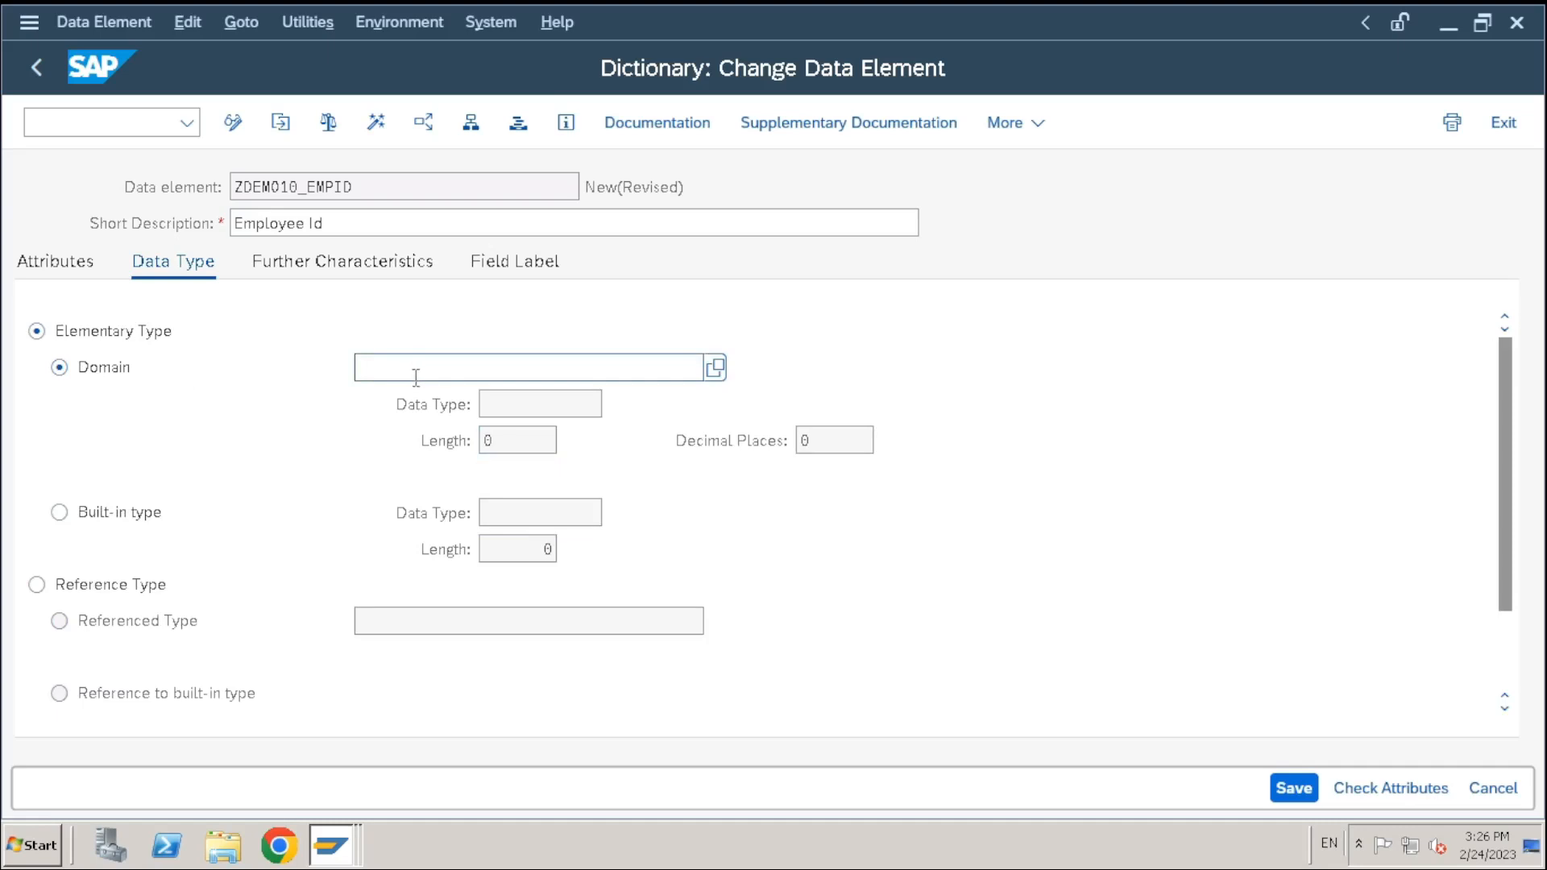
key(ctrl+v)
drag(500, 367, 256, 362)
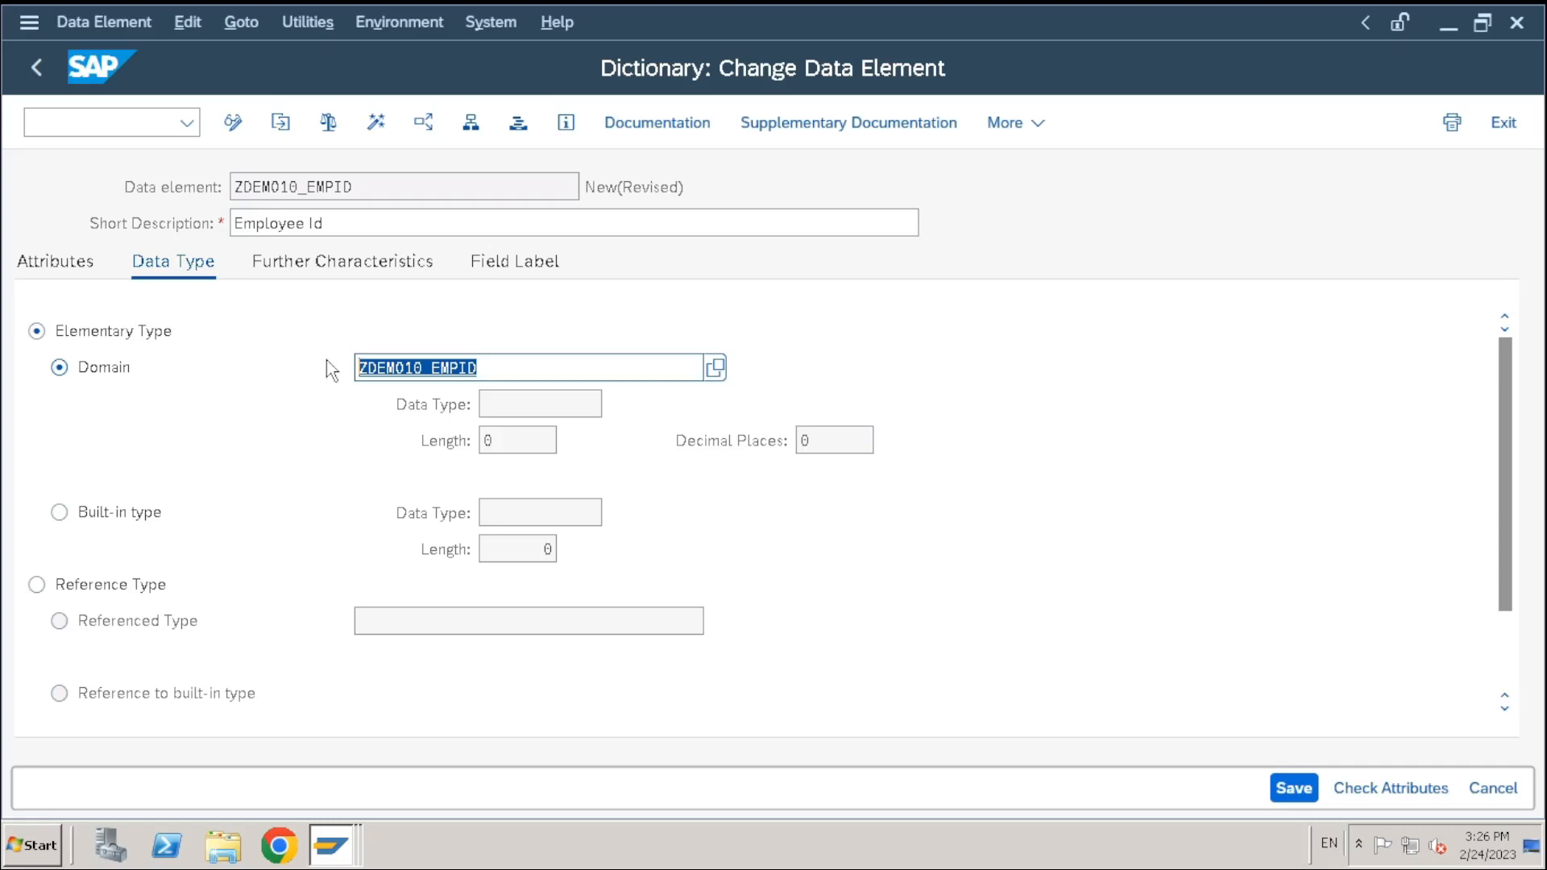
click(548, 363)
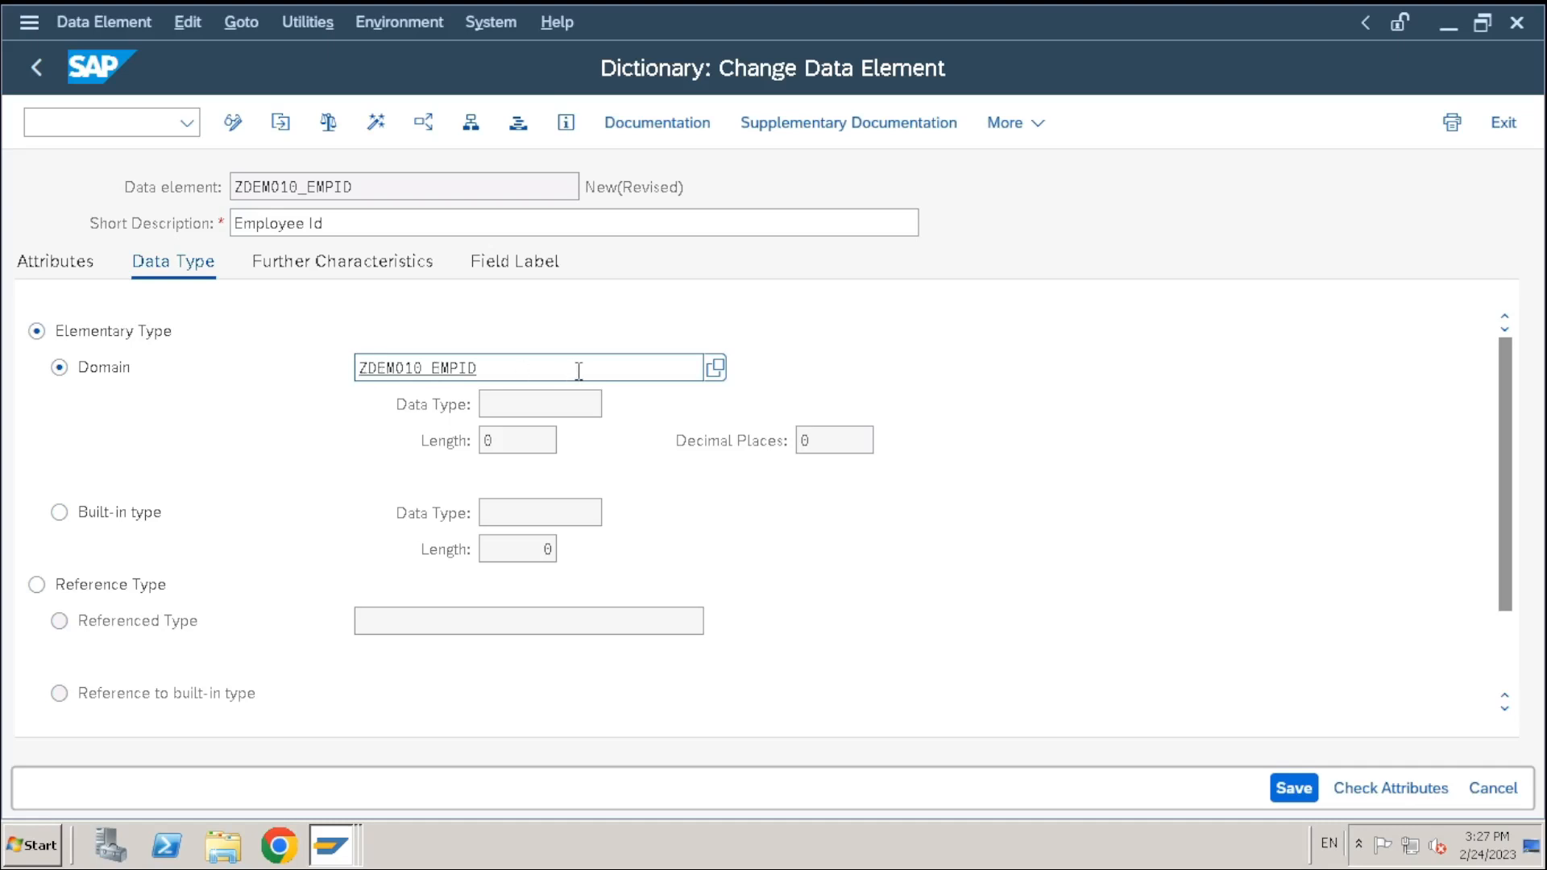
key(Return)
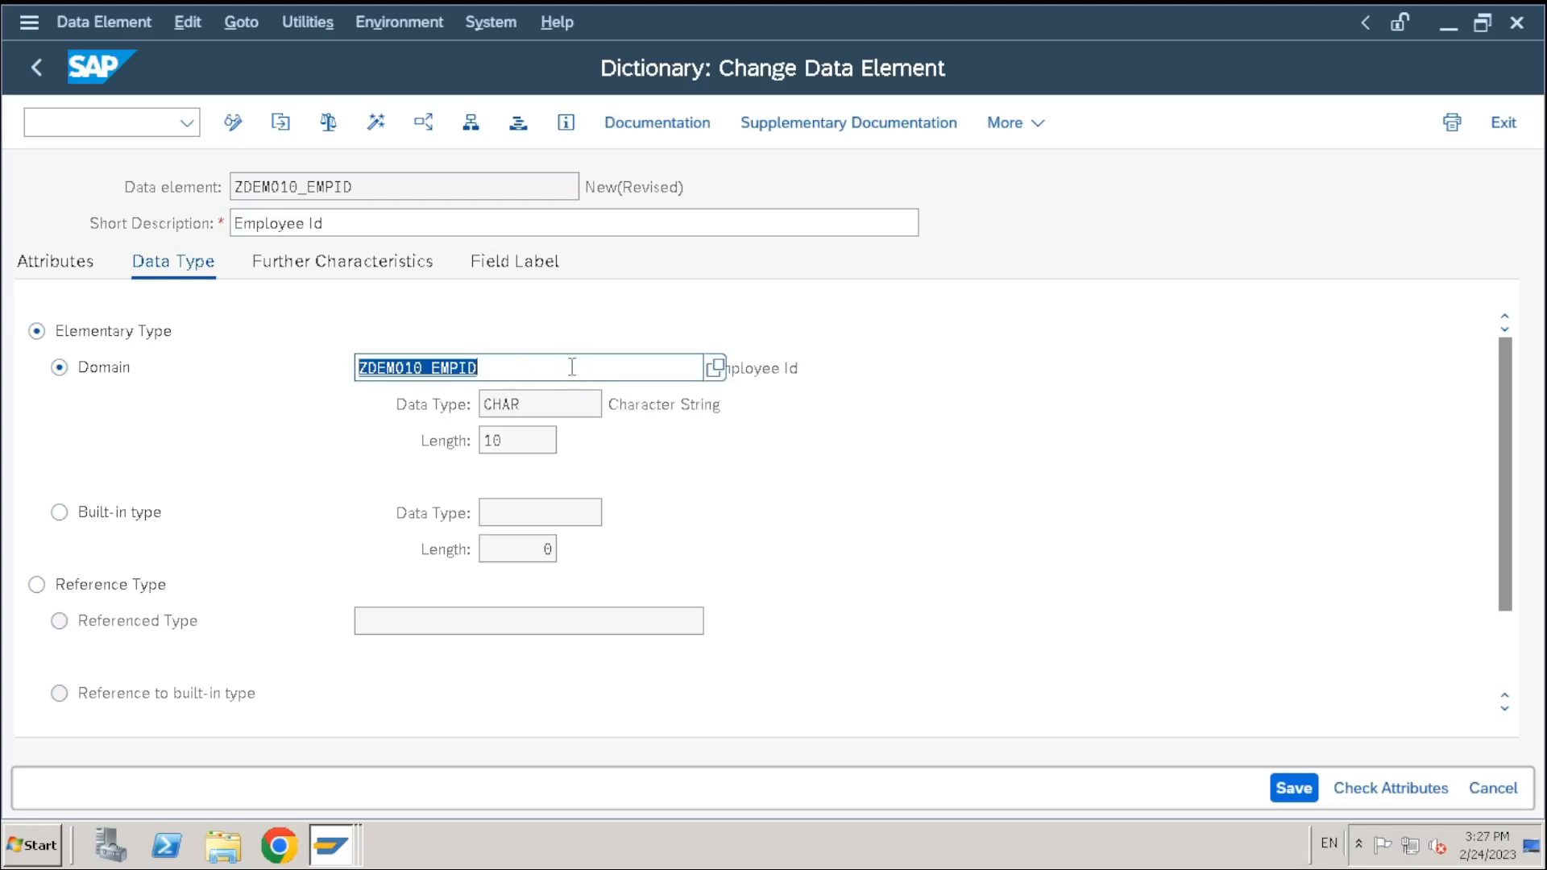
click(573, 367)
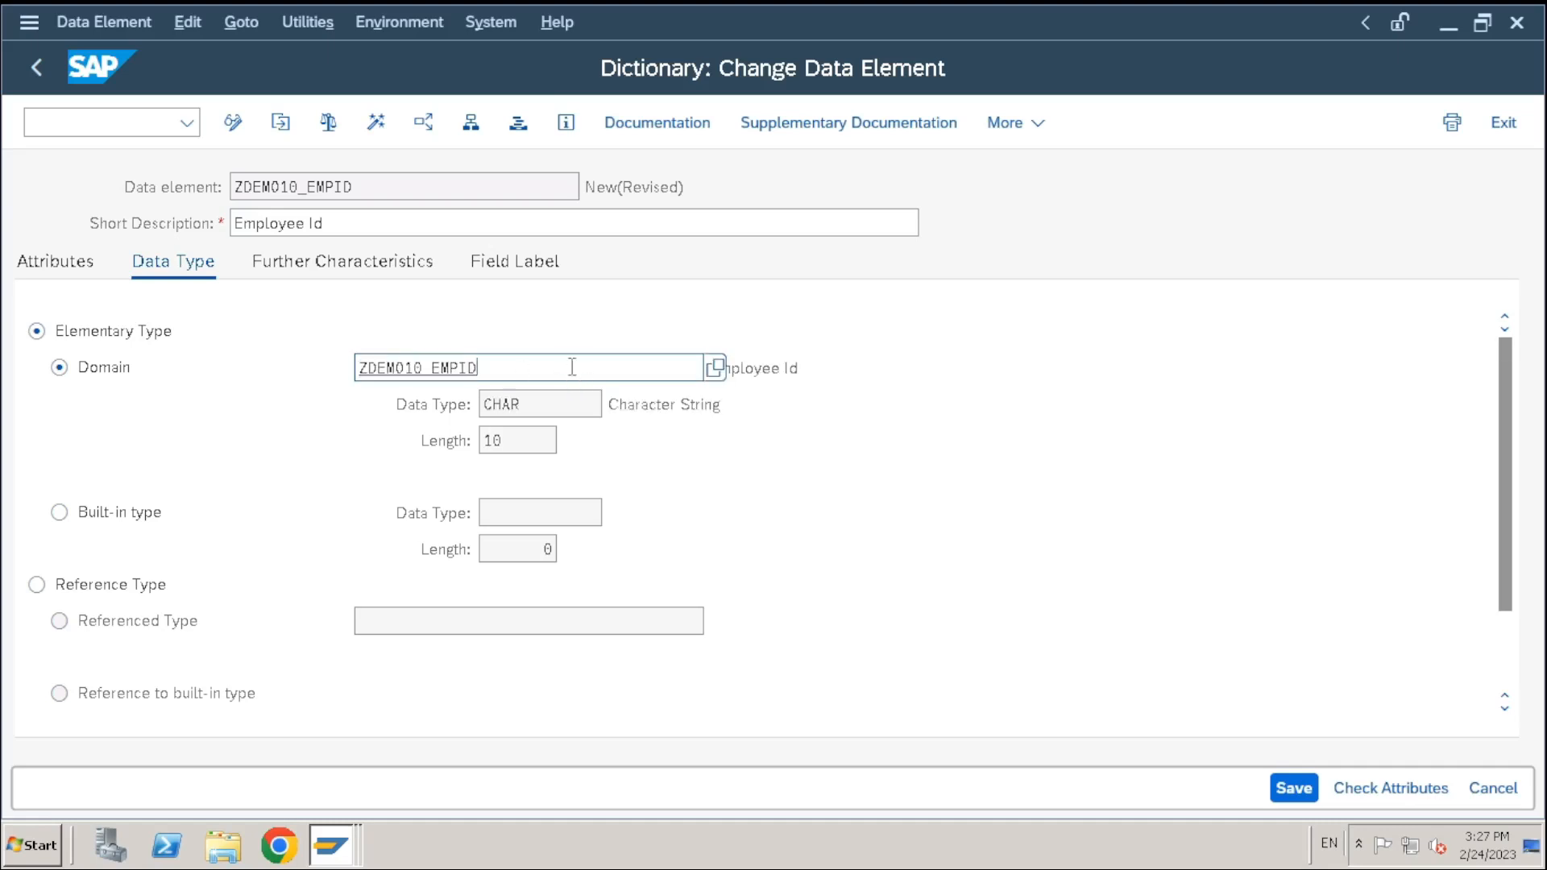
Enter field labels: short 'Emp Id' and medium 'Employee Id'
click(488, 271)
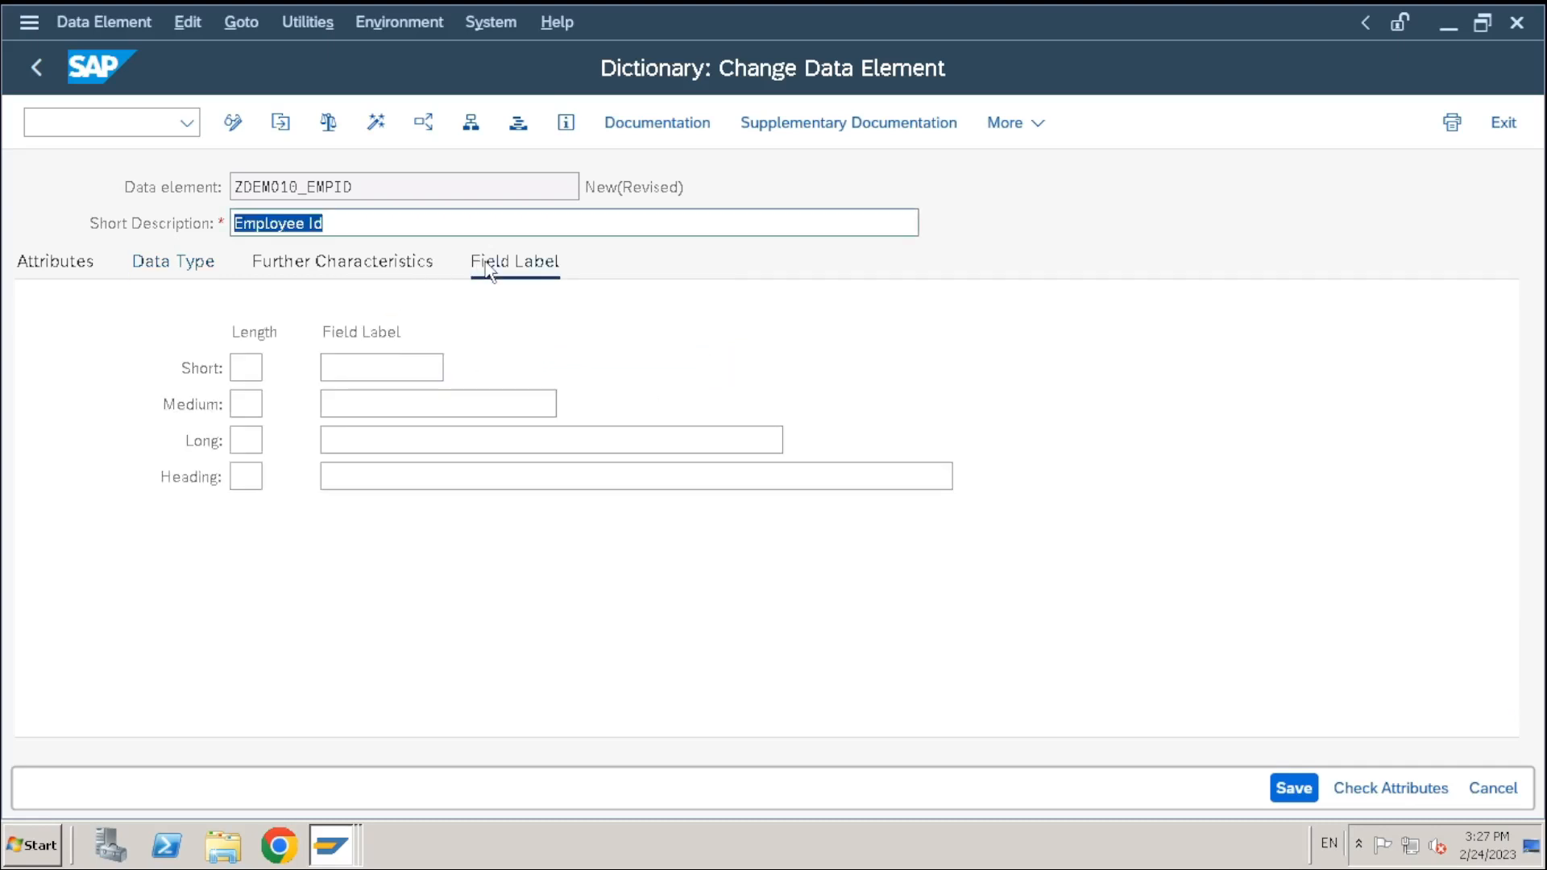
click(414, 373)
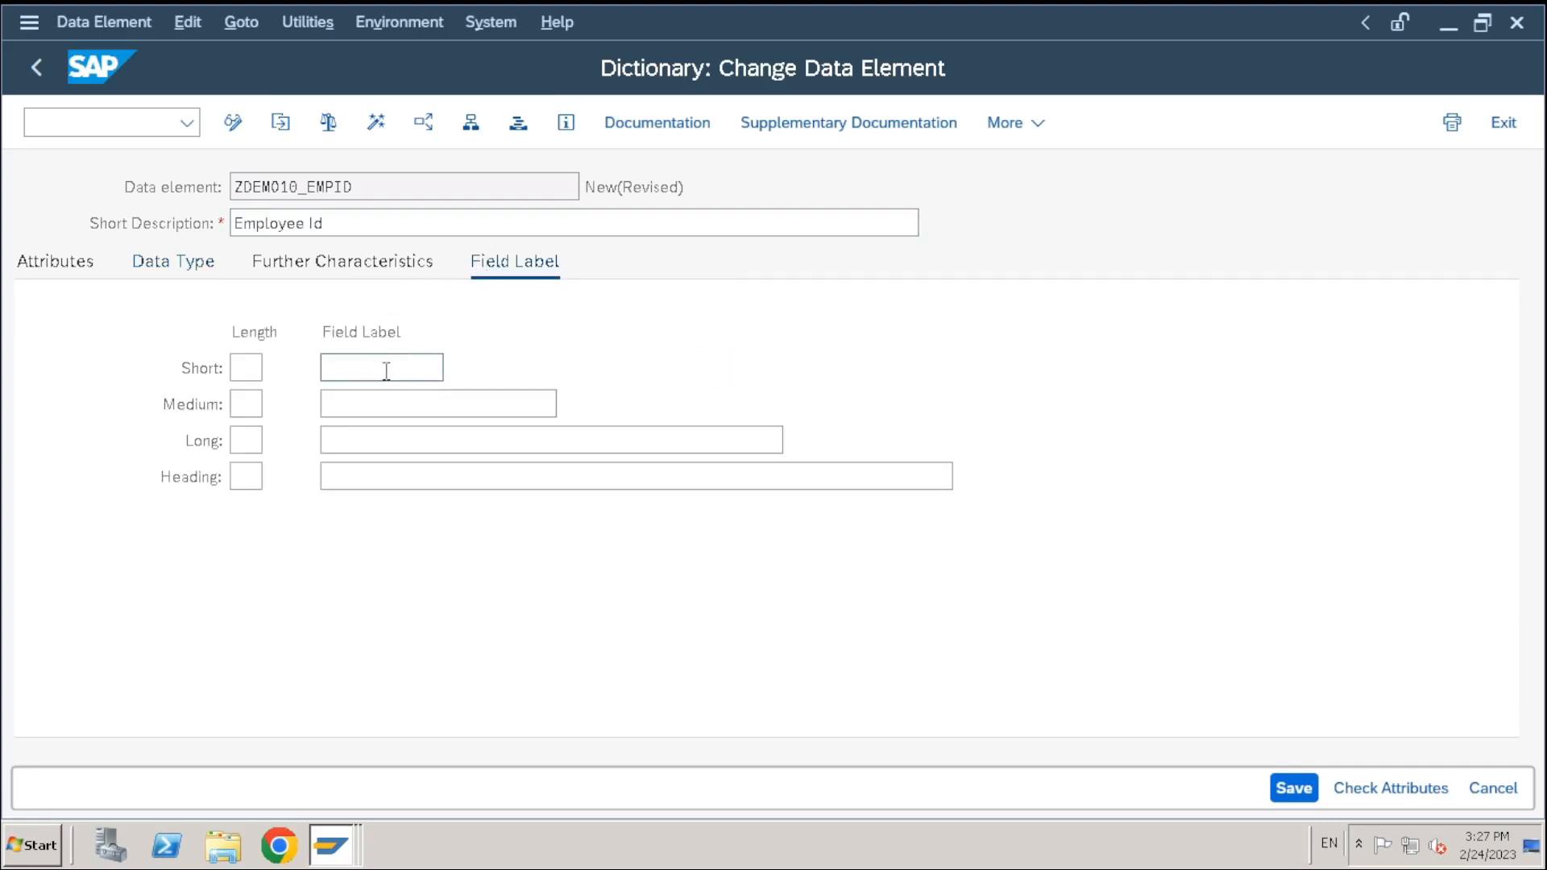
text(Empid)
key(BackSpace)
key(BackSpace)
text(Id)
key(Tab)
key(Tab)
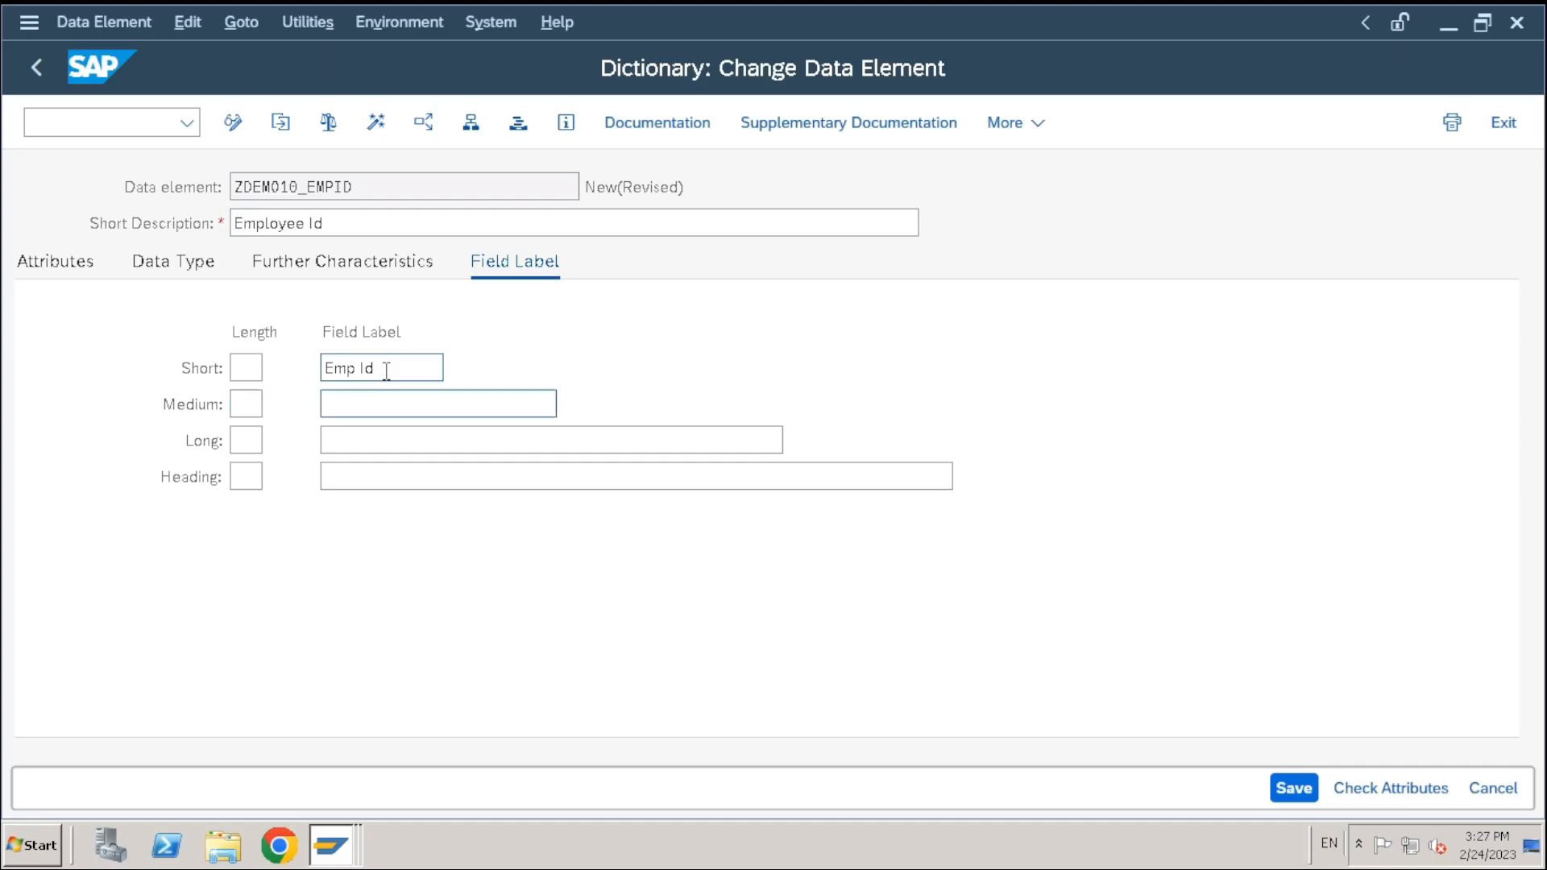
text(Employee Id)
Copy 'Employee Id' into the long and heading field labels
key(Tab)
key(Tab)
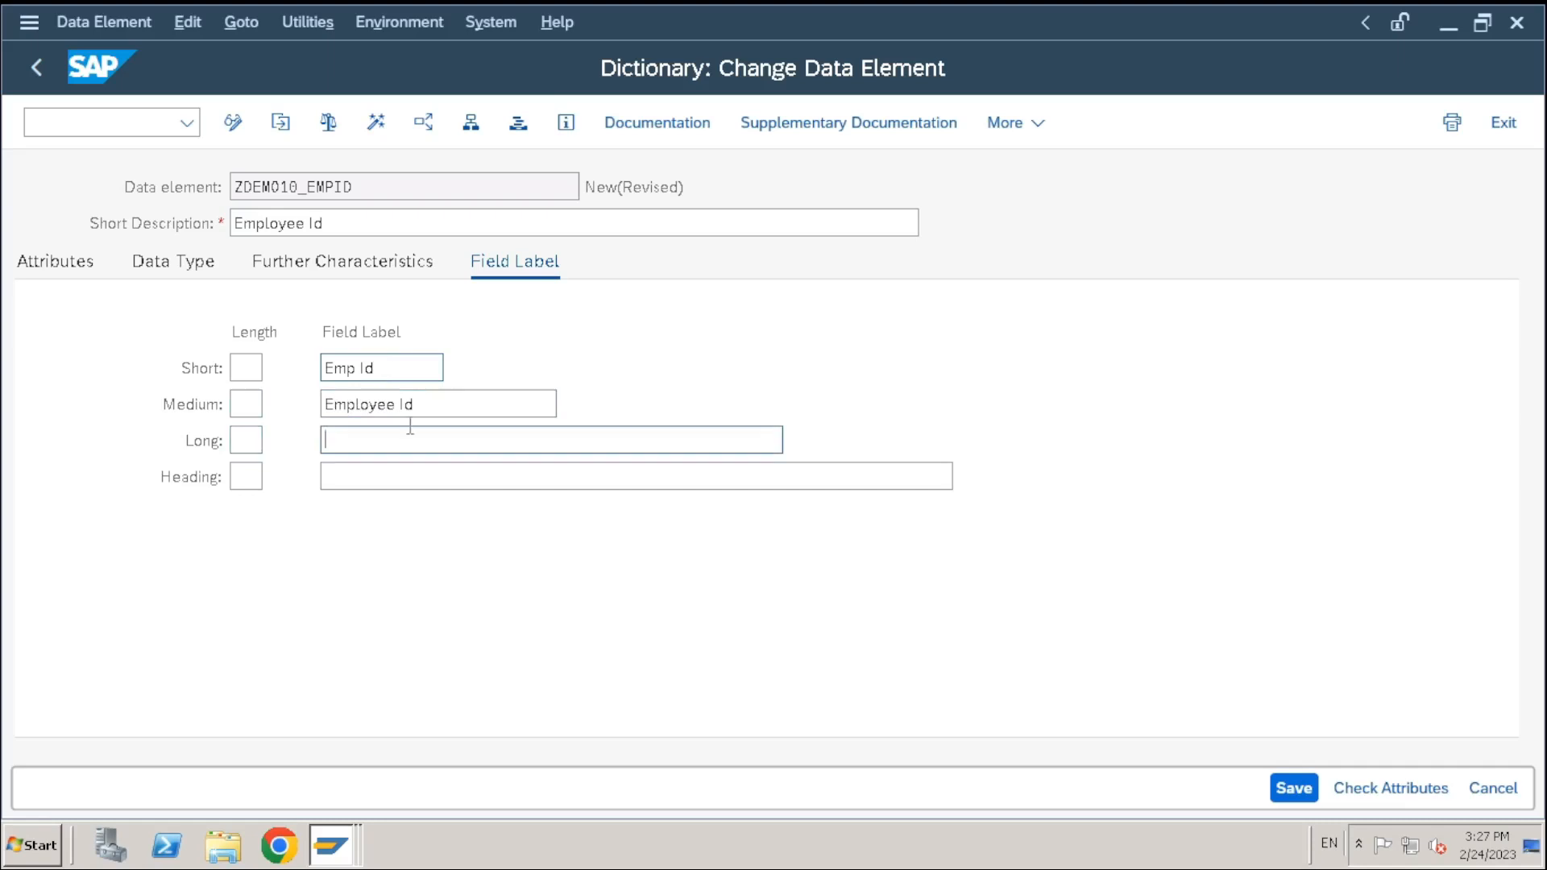
drag(414, 405, 144, 393)
key(ctrl+c)
click(342, 441)
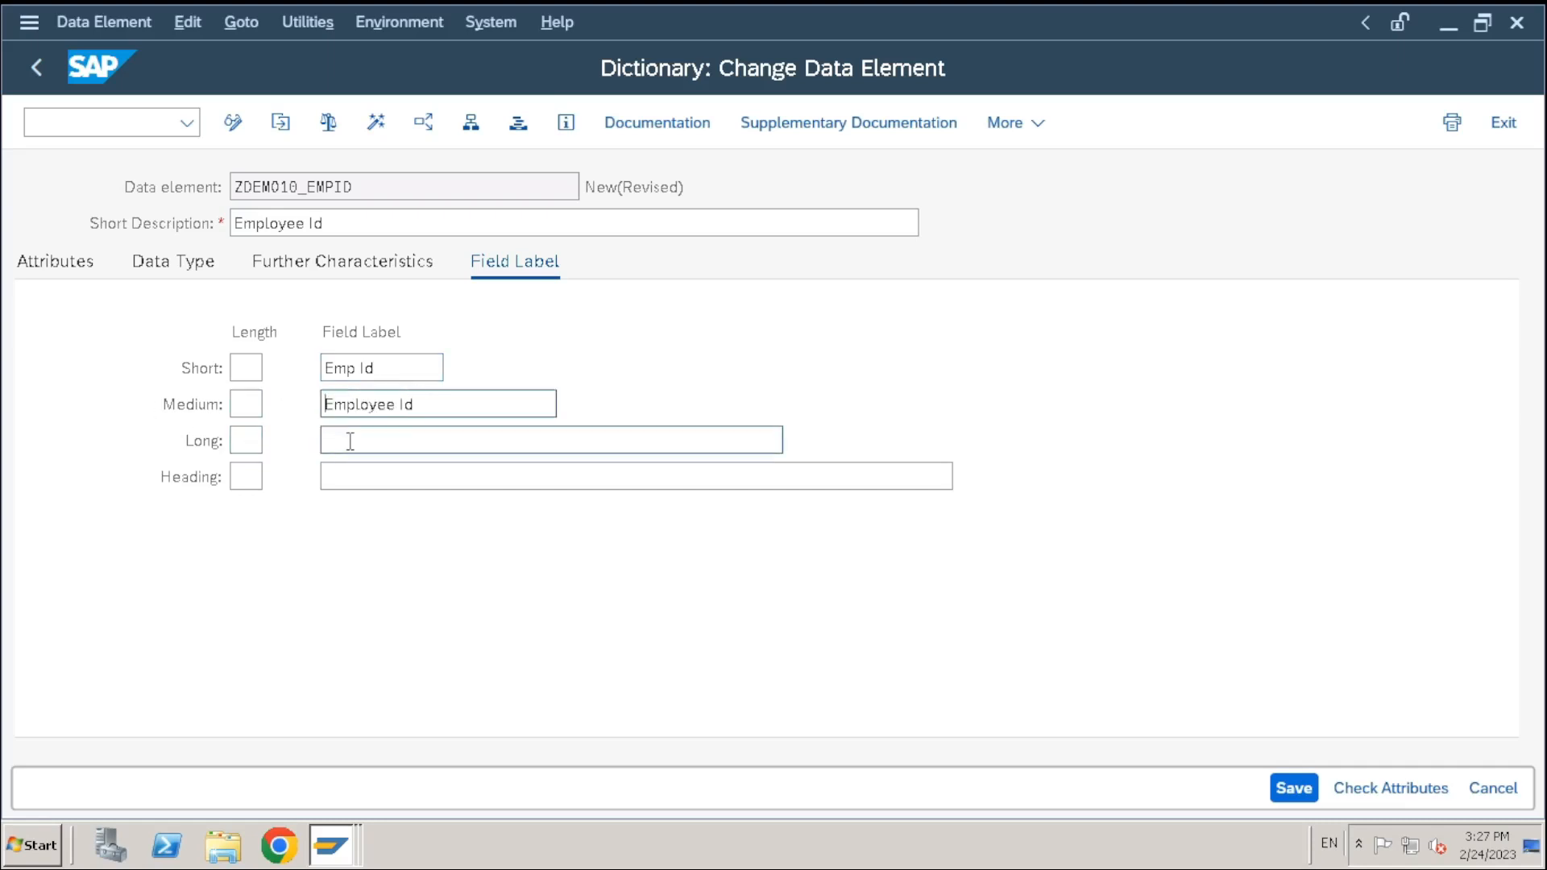
key(ctrl+v)
click(384, 472)
key(ctrl+v)
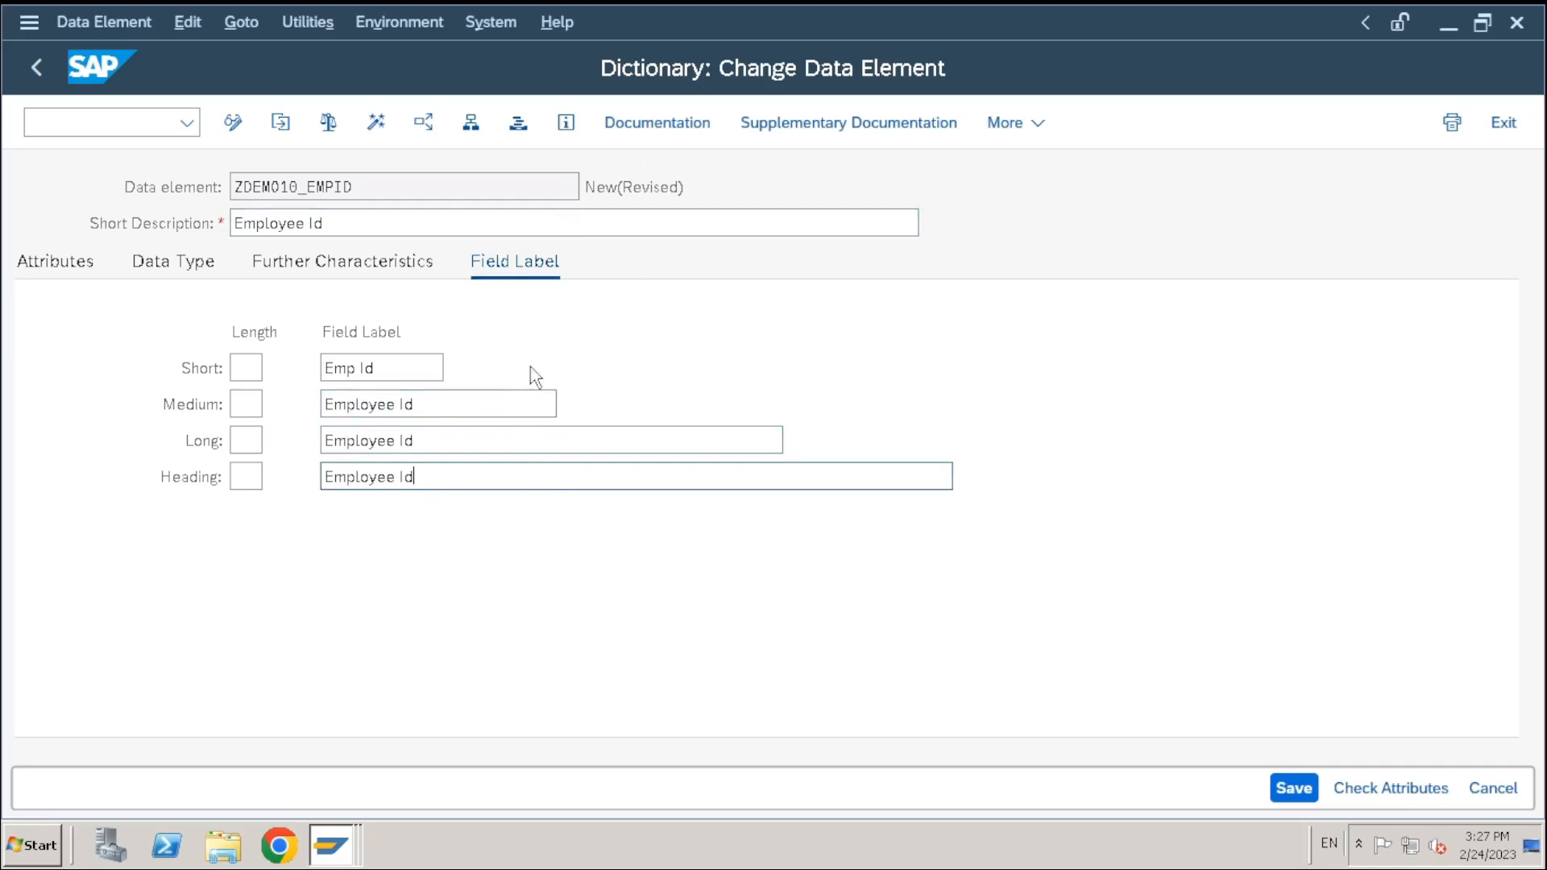
drag(451, 441, 335, 441)
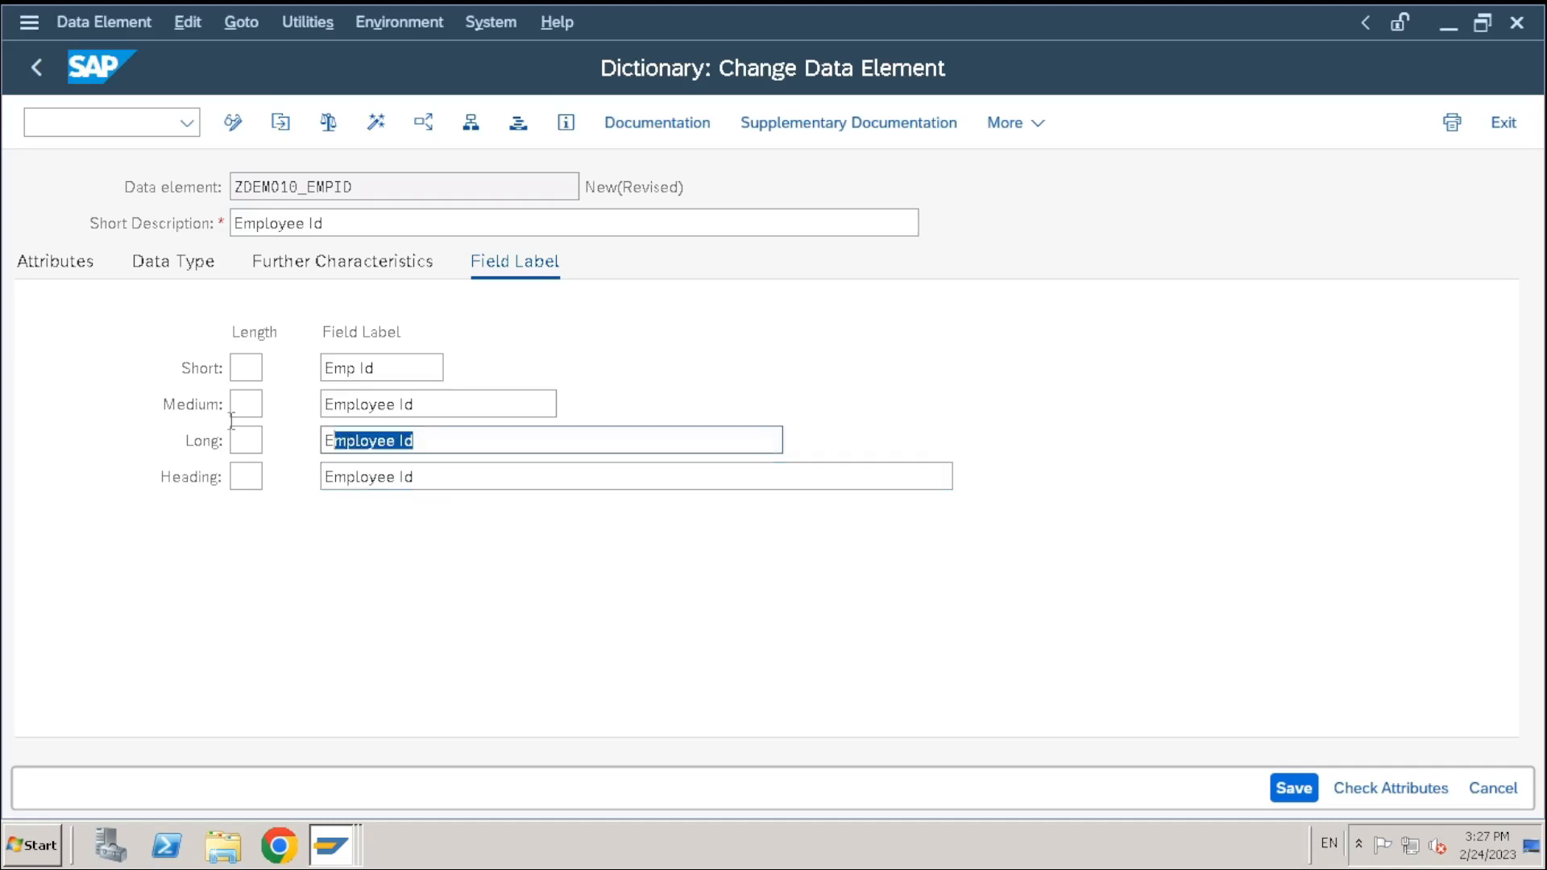
drag(231, 421, 256, 421)
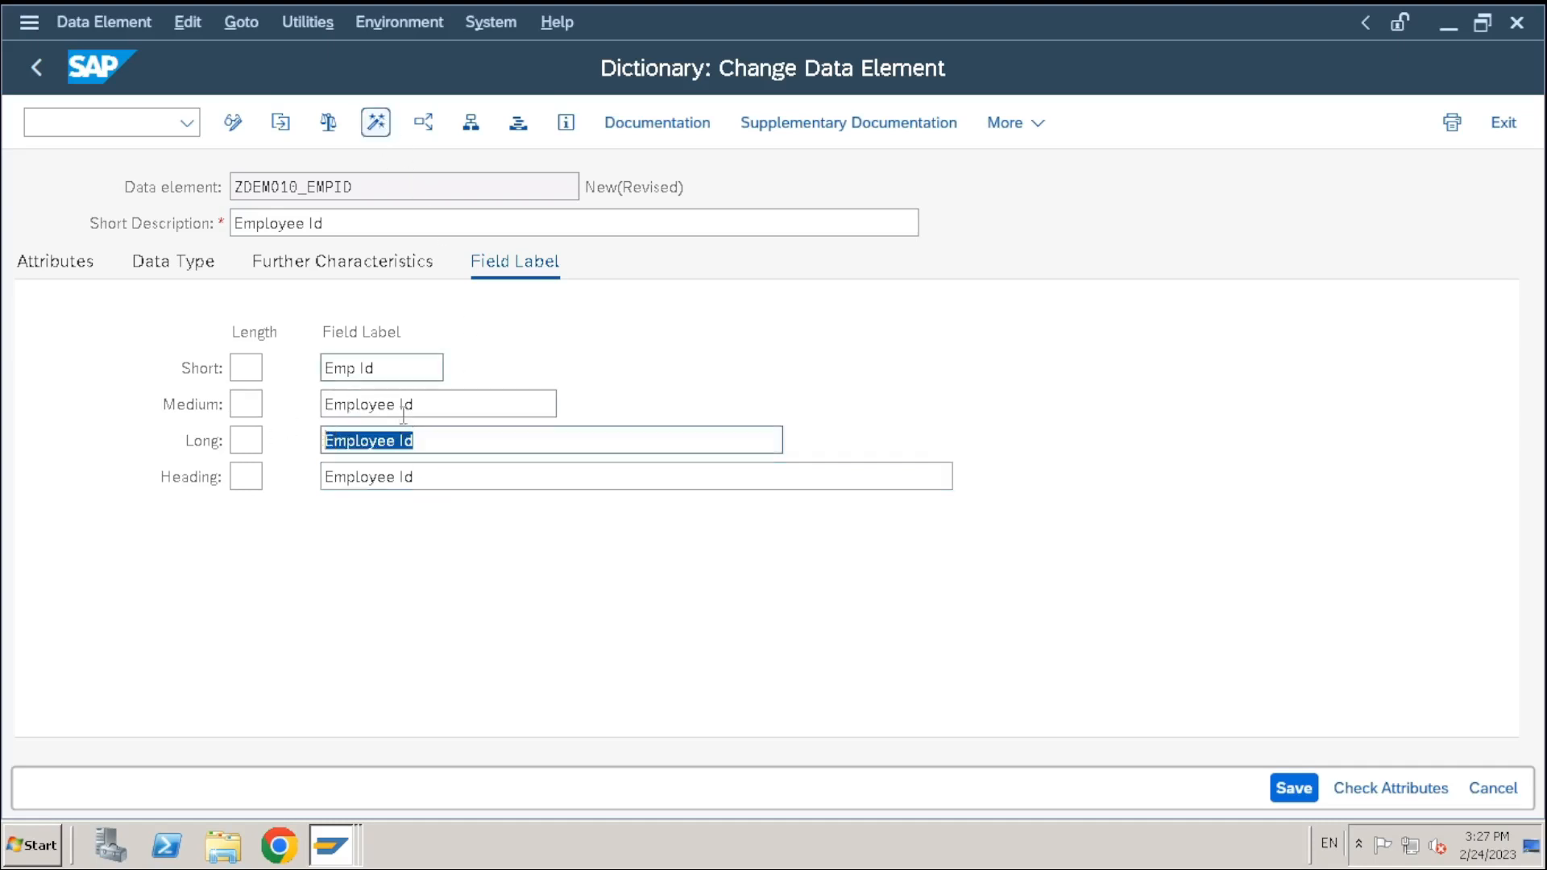
Activate ZDEMO10_EMPID as a local object, confirm the inactive list, and return with F3
click(471, 453)
click(388, 126)
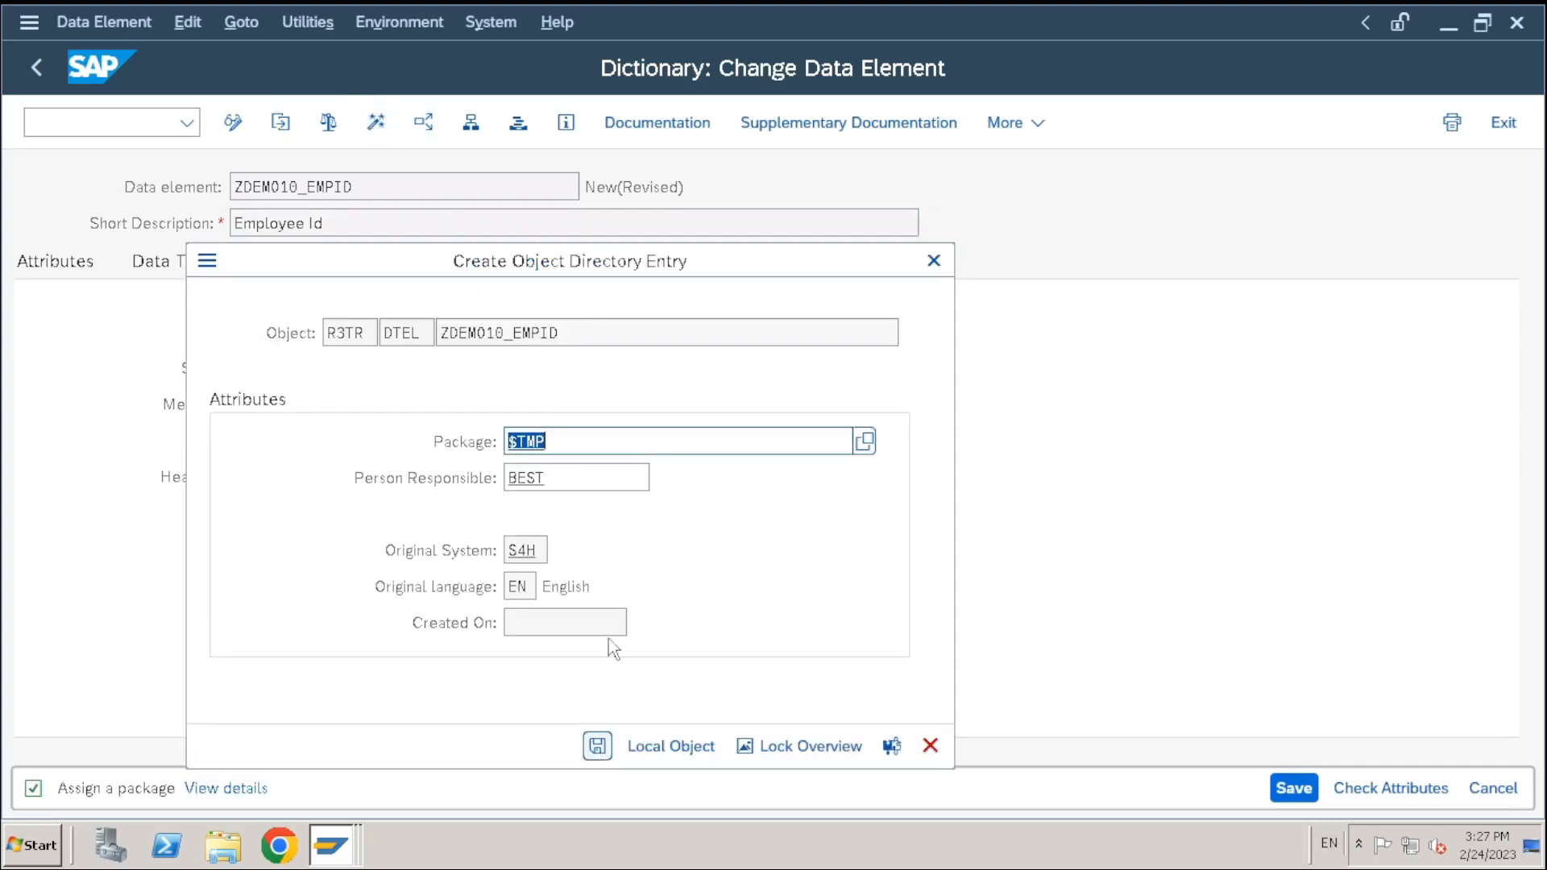
click(600, 749)
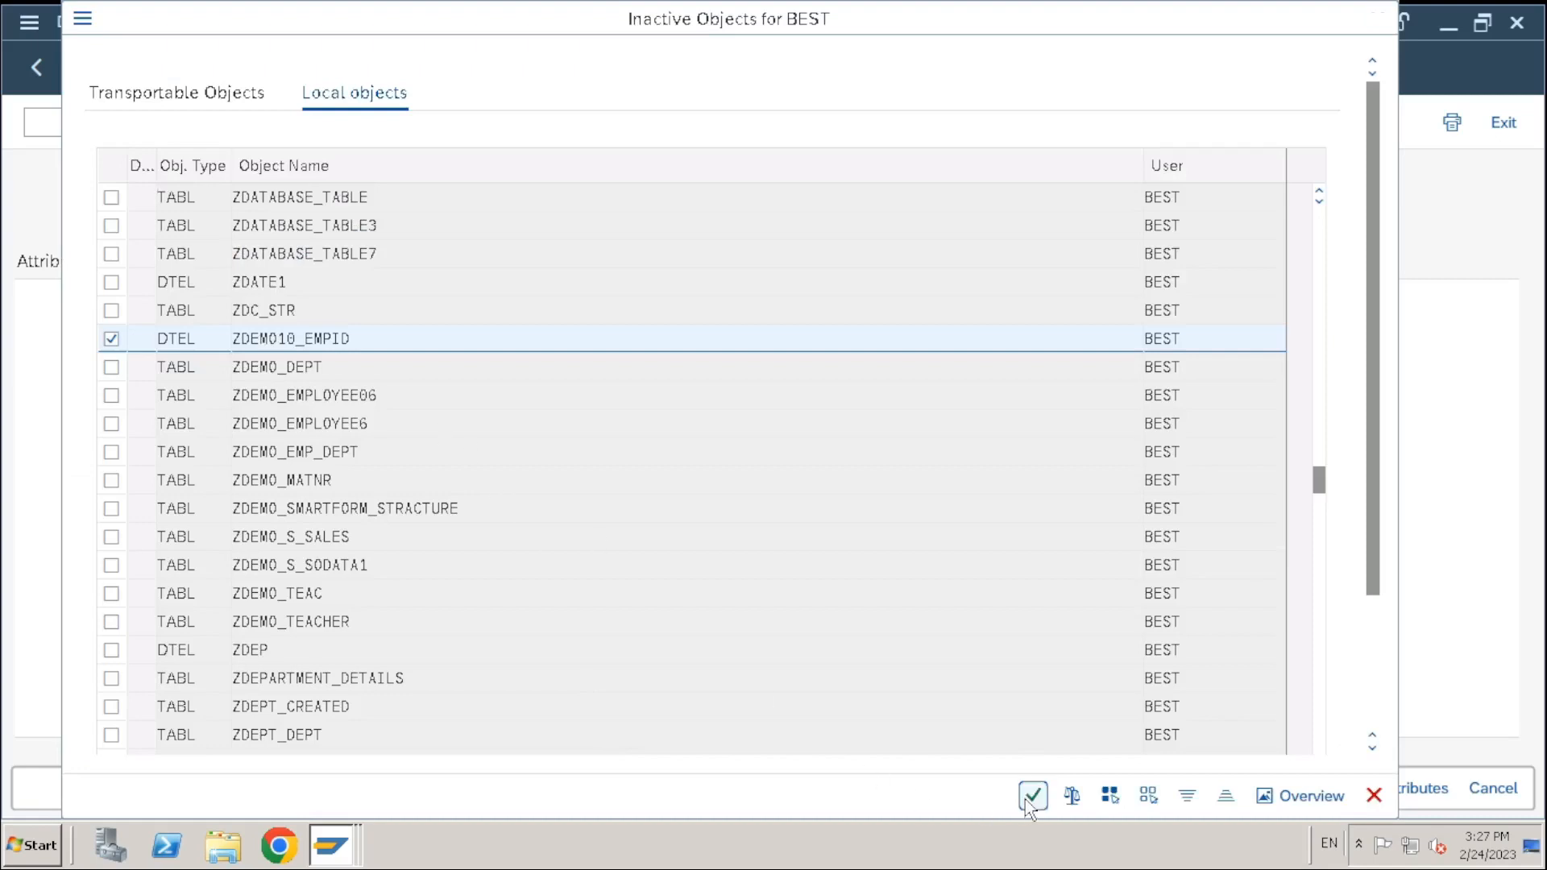
click(1033, 797)
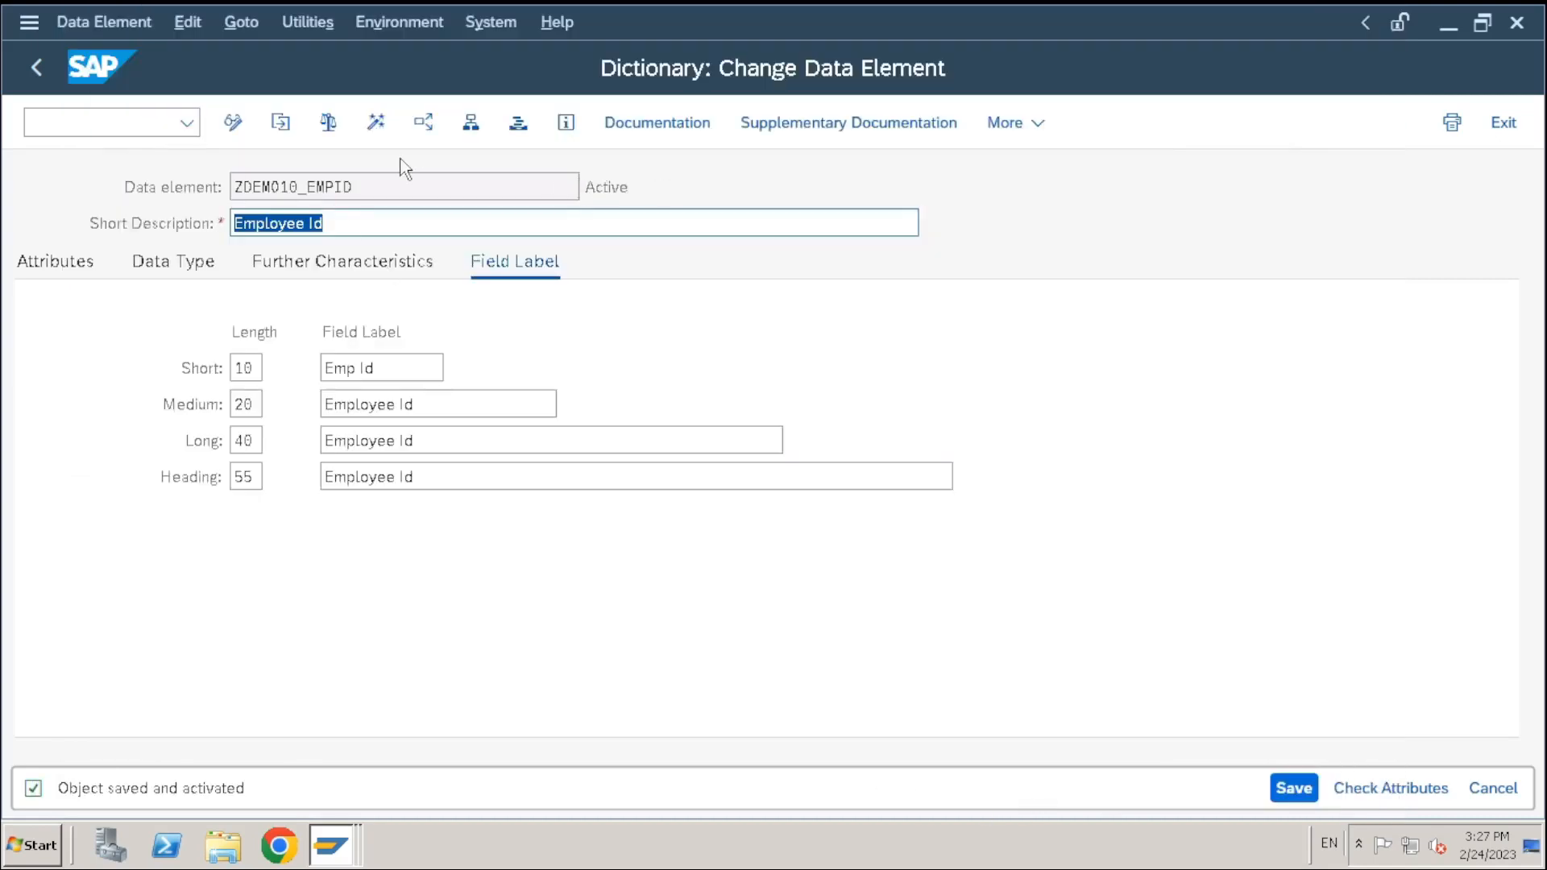
drag(386, 181, 84, 193)
key(ctrl+c)
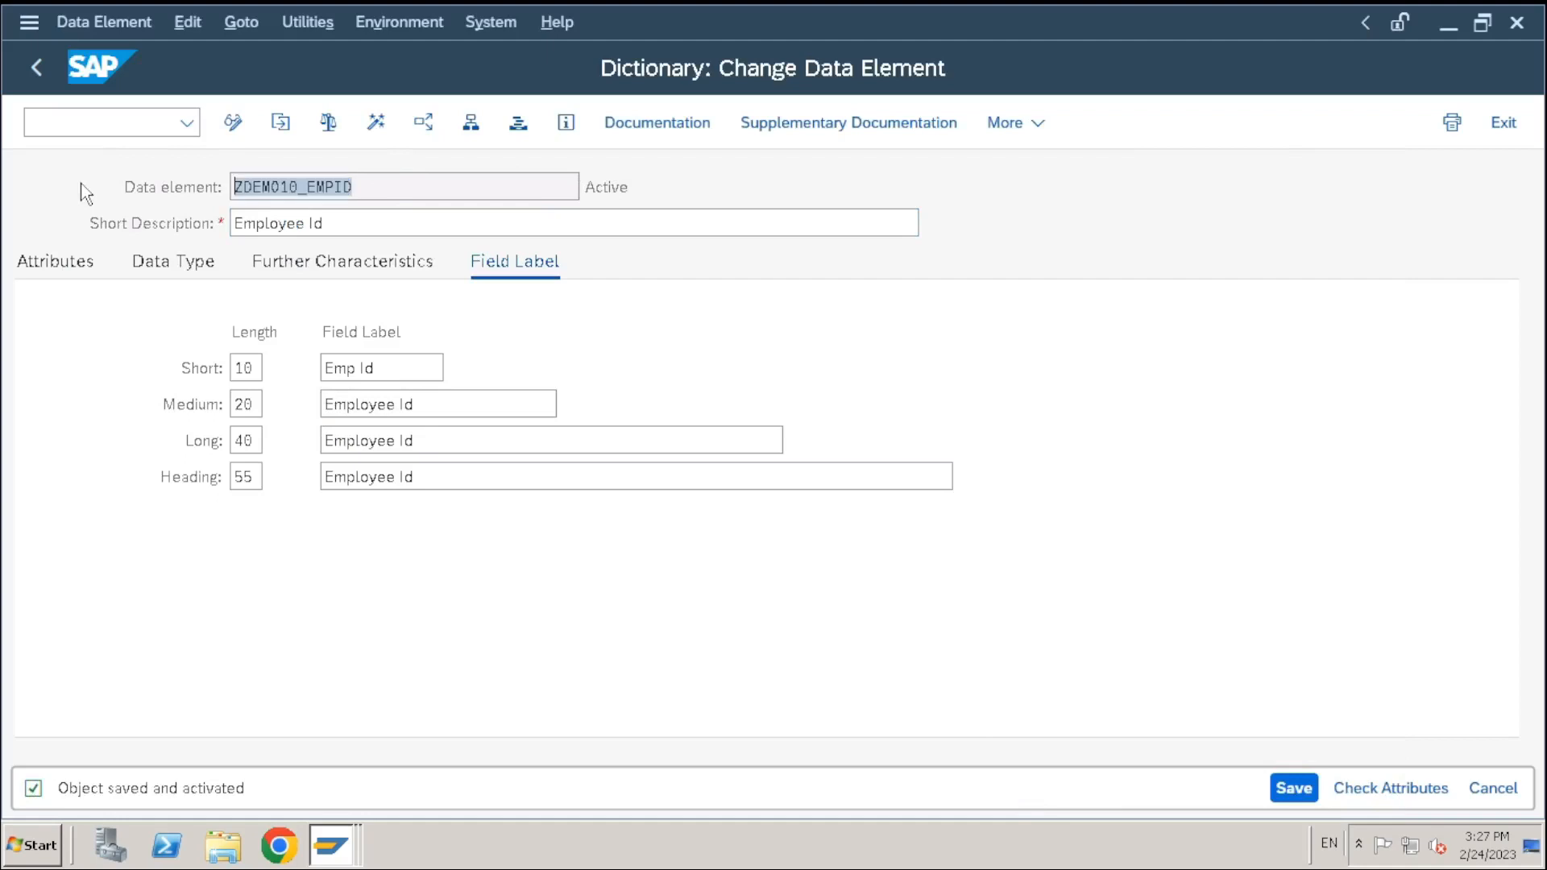
key(F3)
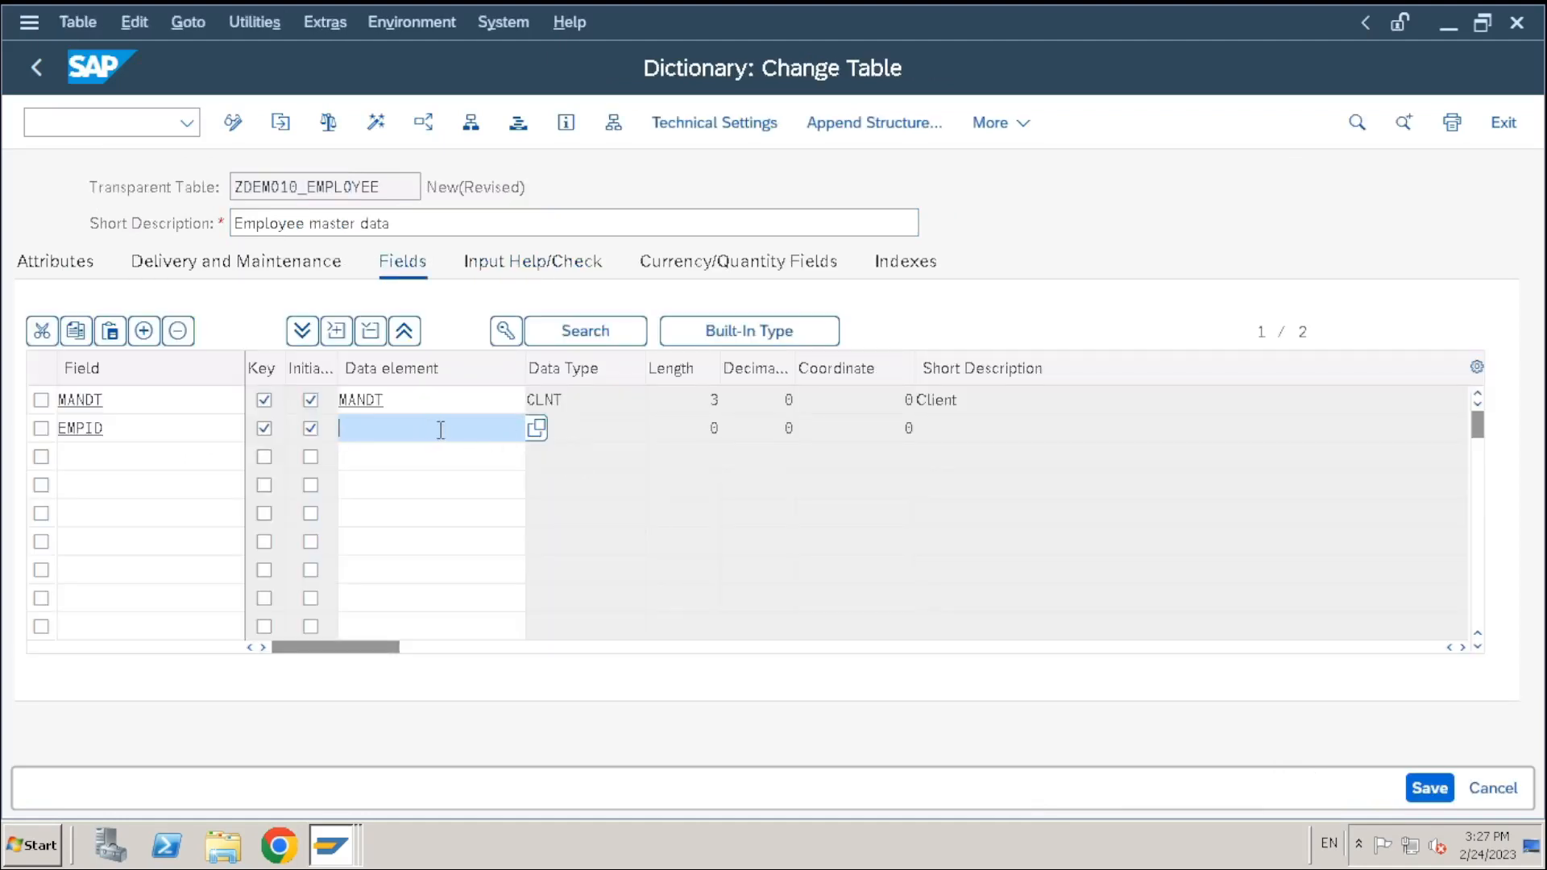
Assign data element ZDEMO10_EMPID to the EMPID field, filling in CHAR 10 and 'Employee Id'
key(ctrl+v)
key(Return)
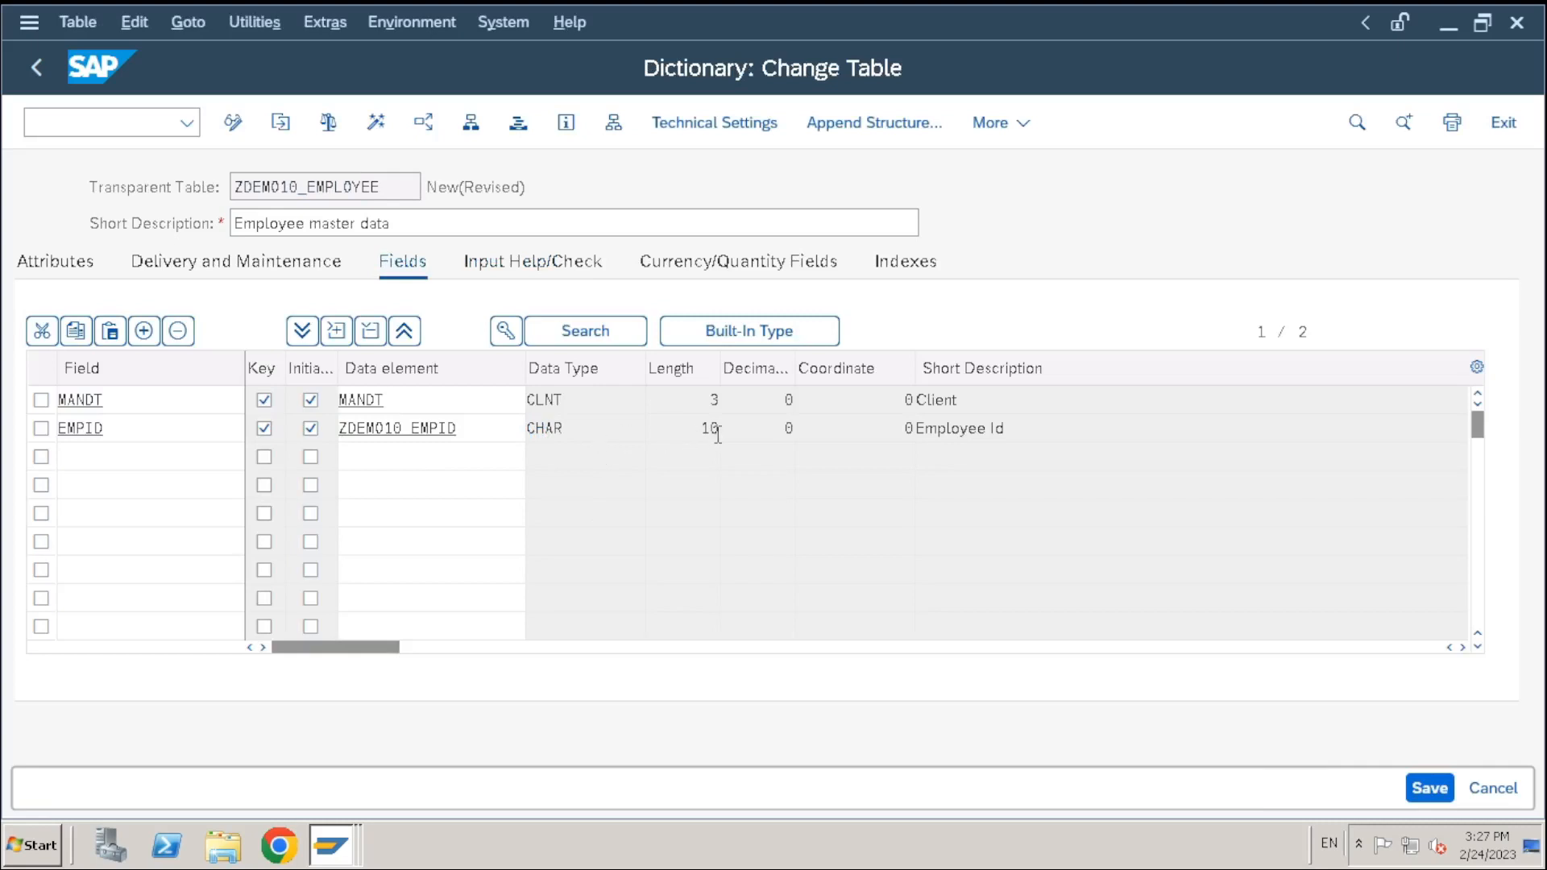
drag(1107, 428, 699, 423)
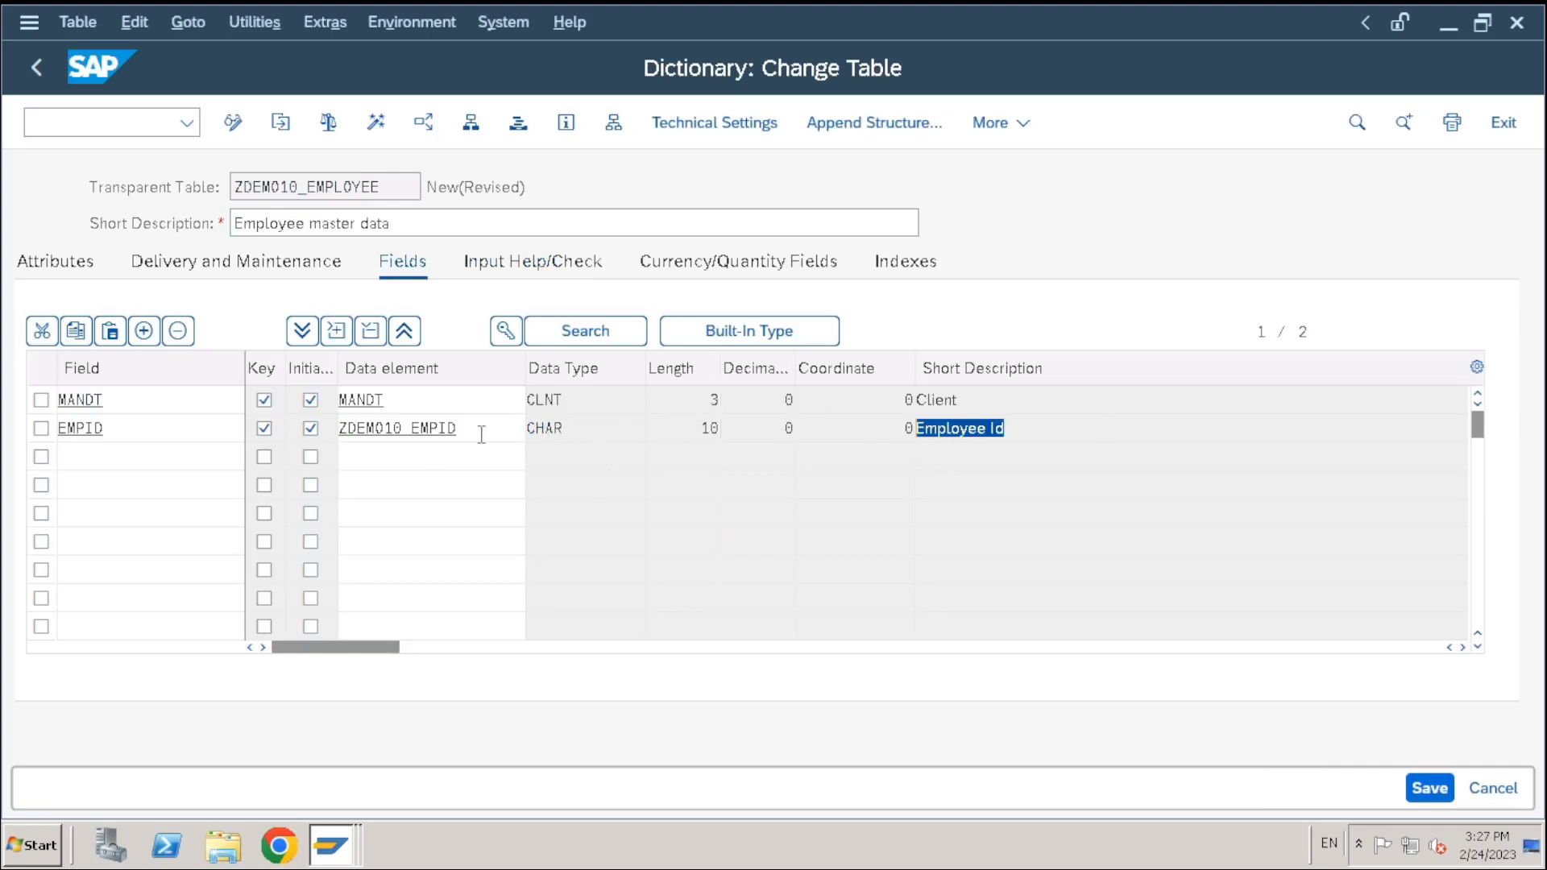
click(451, 432)
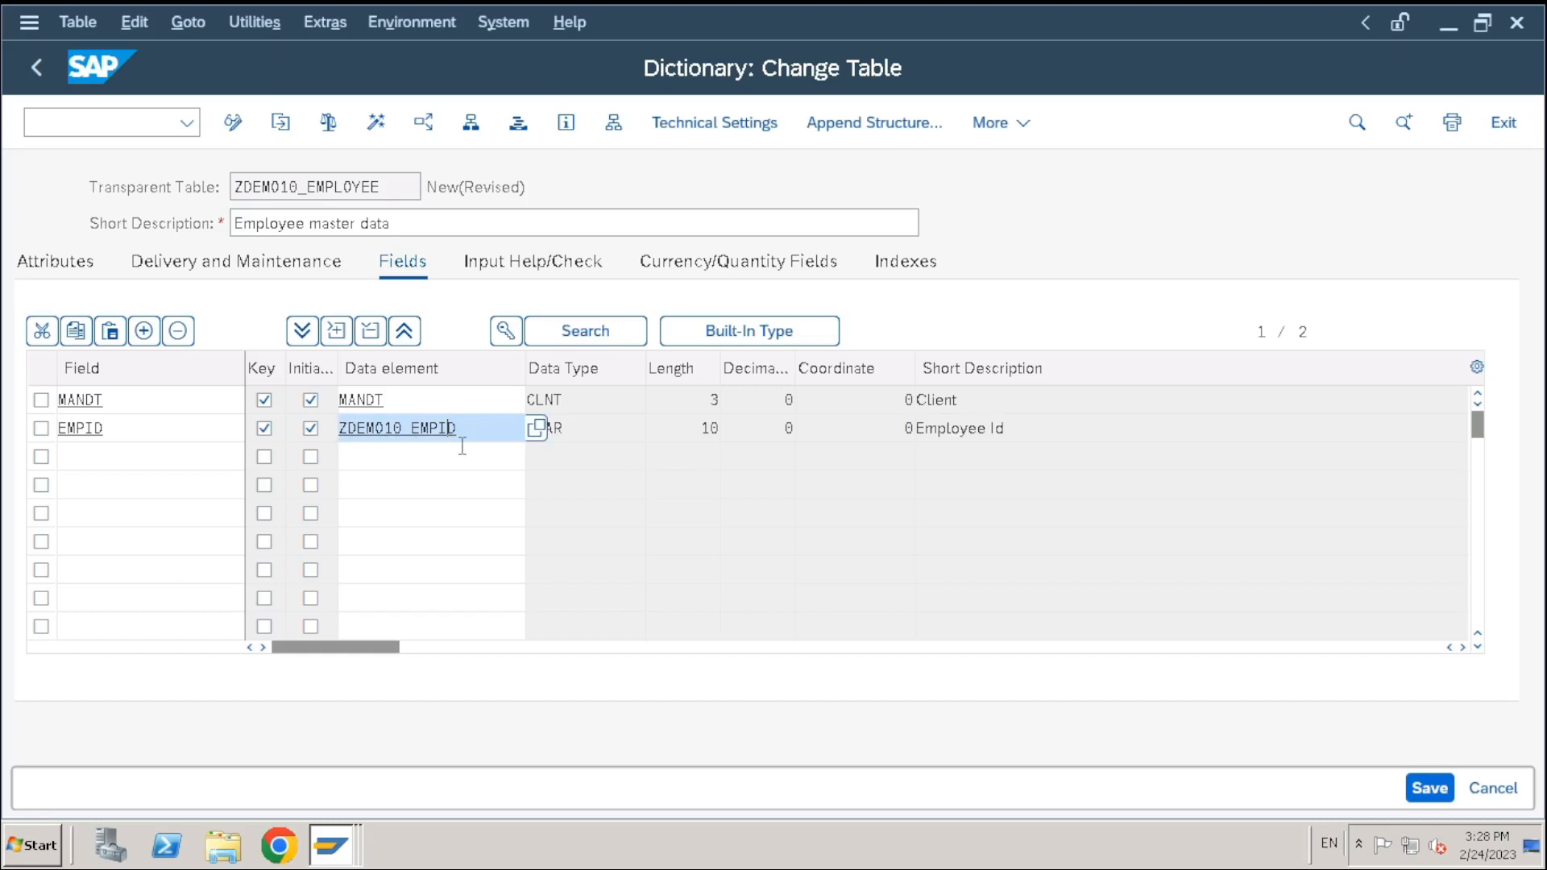
drag(135, 428, 25, 431)
click(140, 435)
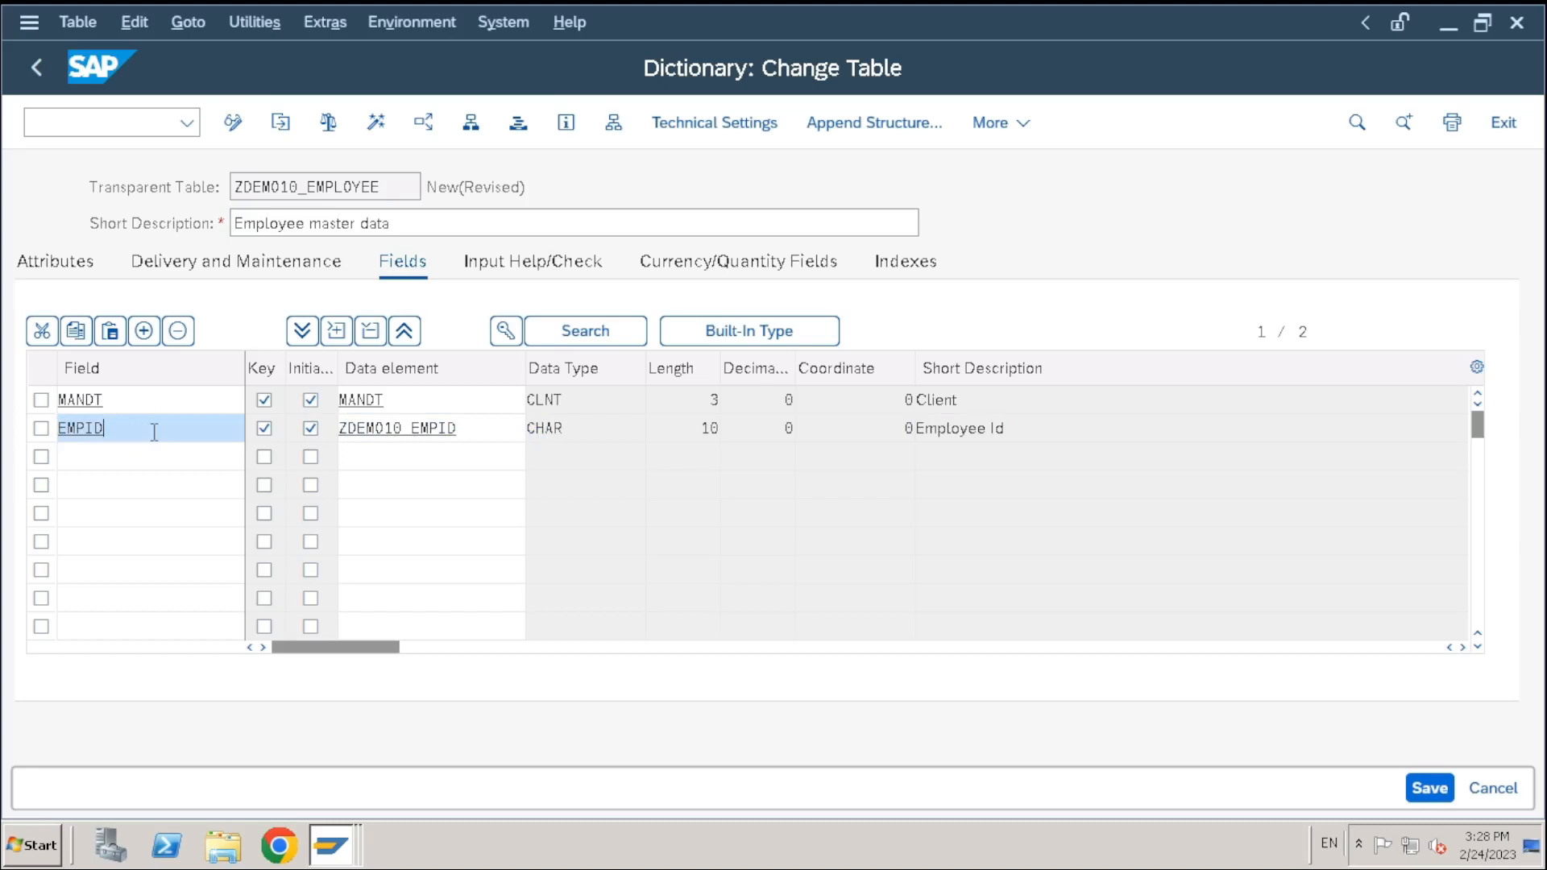
drag(154, 433, 13, 440)
click(125, 436)
drag(162, 427, 22, 420)
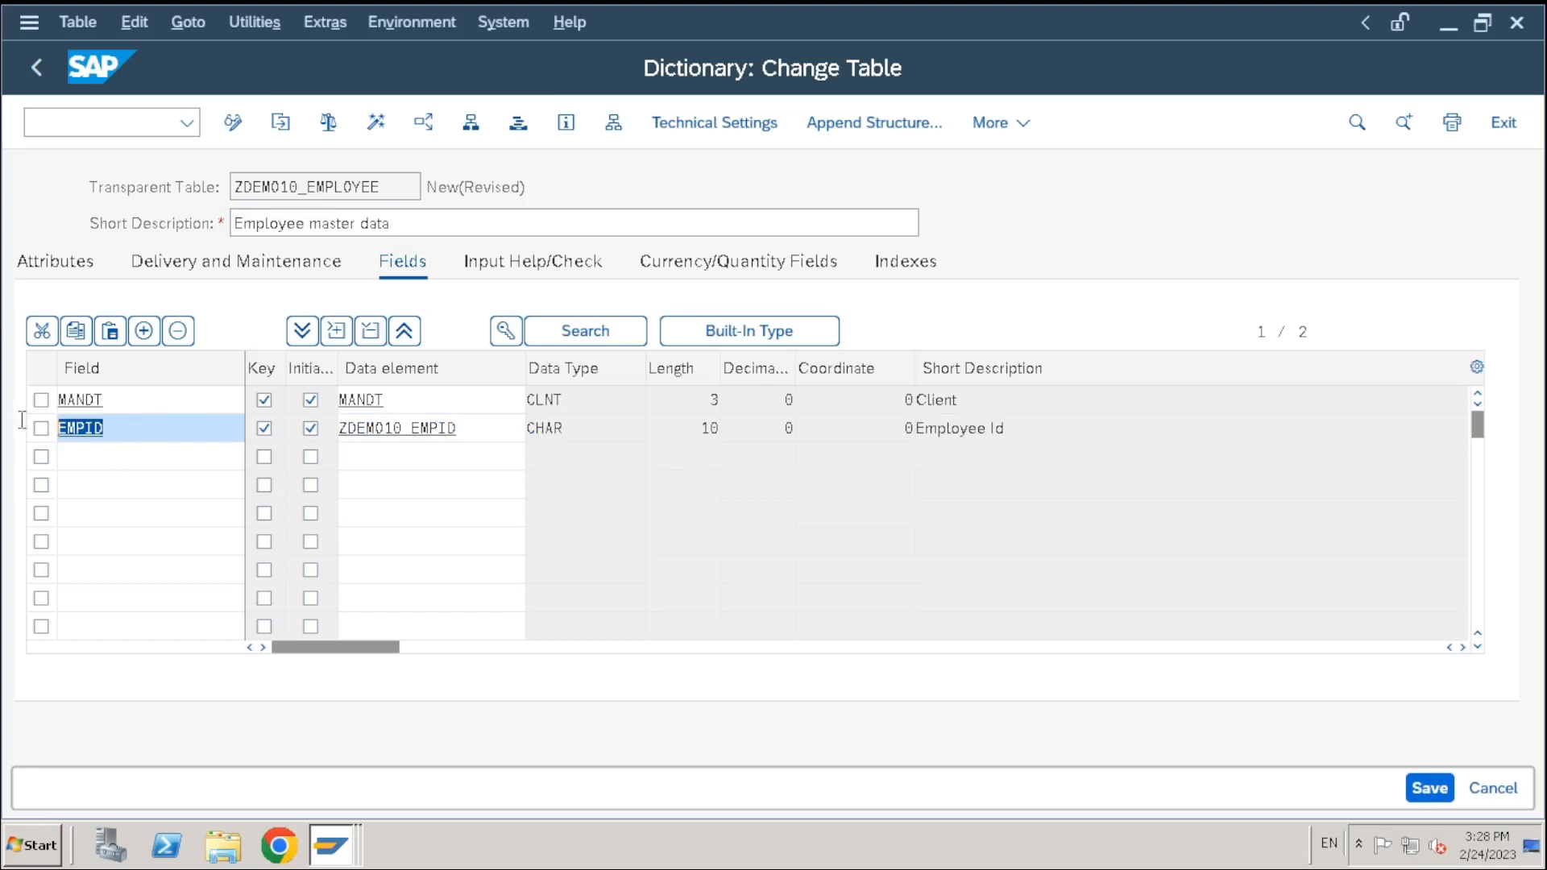
click(140, 433)
drag(148, 432, 5, 427)
click(148, 435)
drag(183, 435, 7, 436)
click(112, 431)
Add a third field named EMPNAME and move to its Data element cell
click(156, 462)
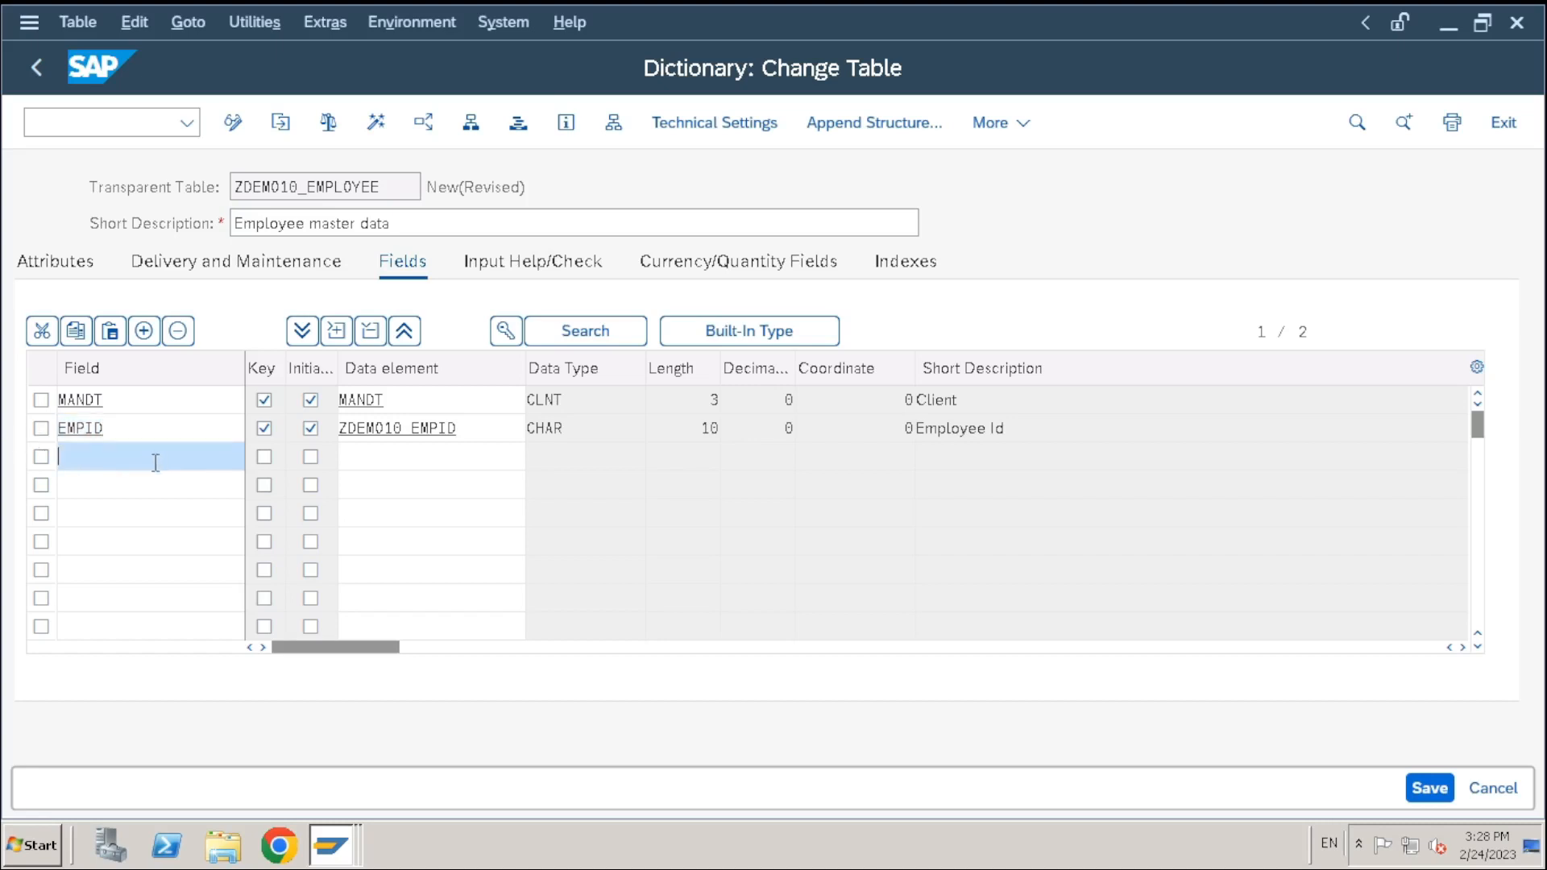
text(EMPNAME)
key(Tab)
click(377, 465)
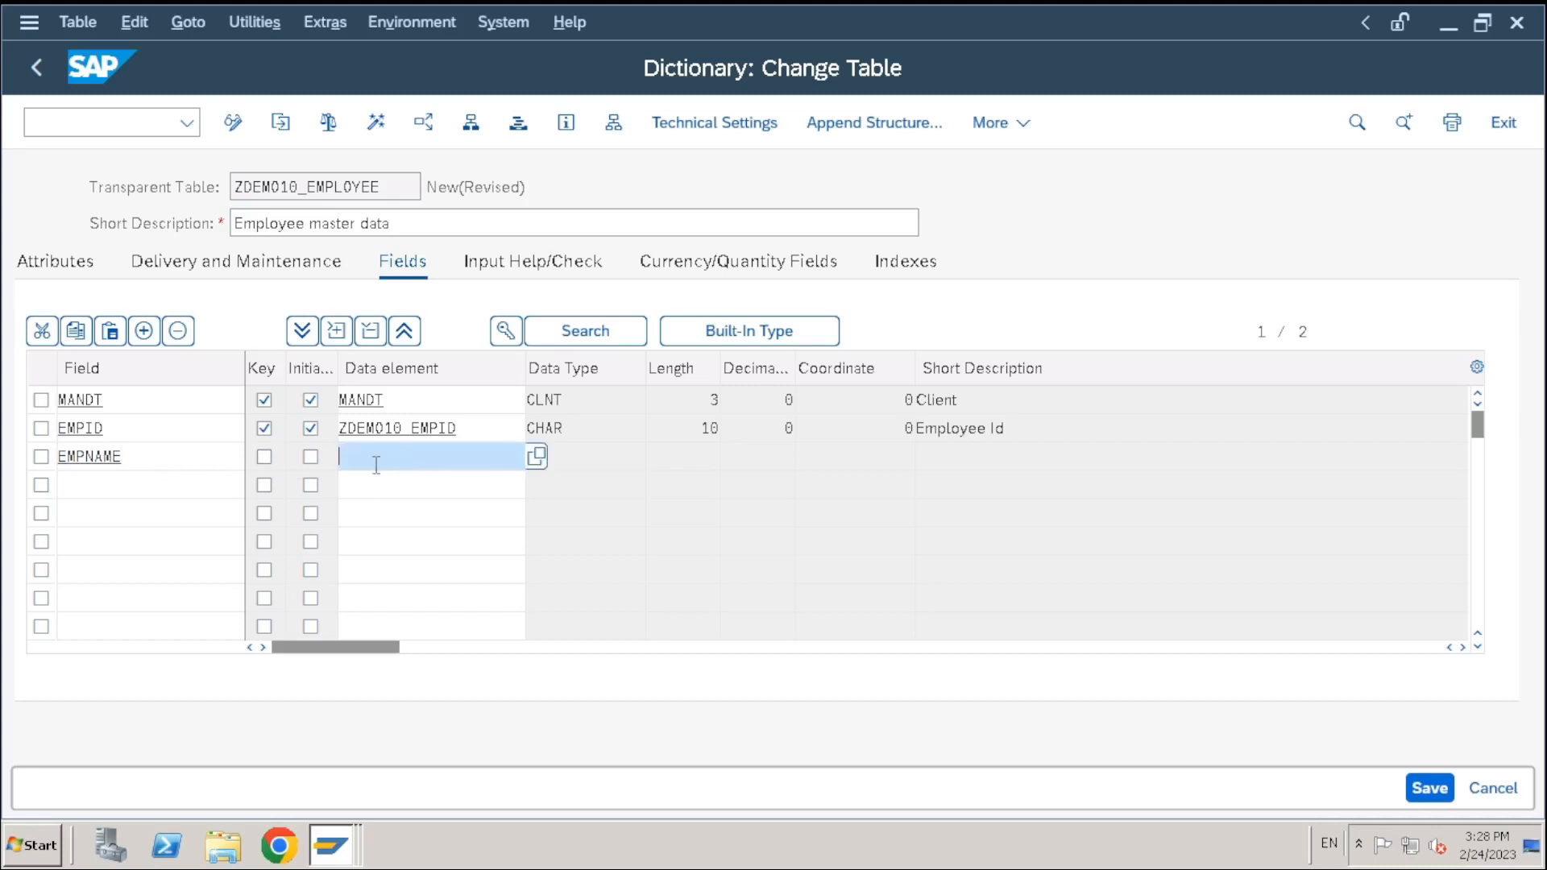
click(183, 469)
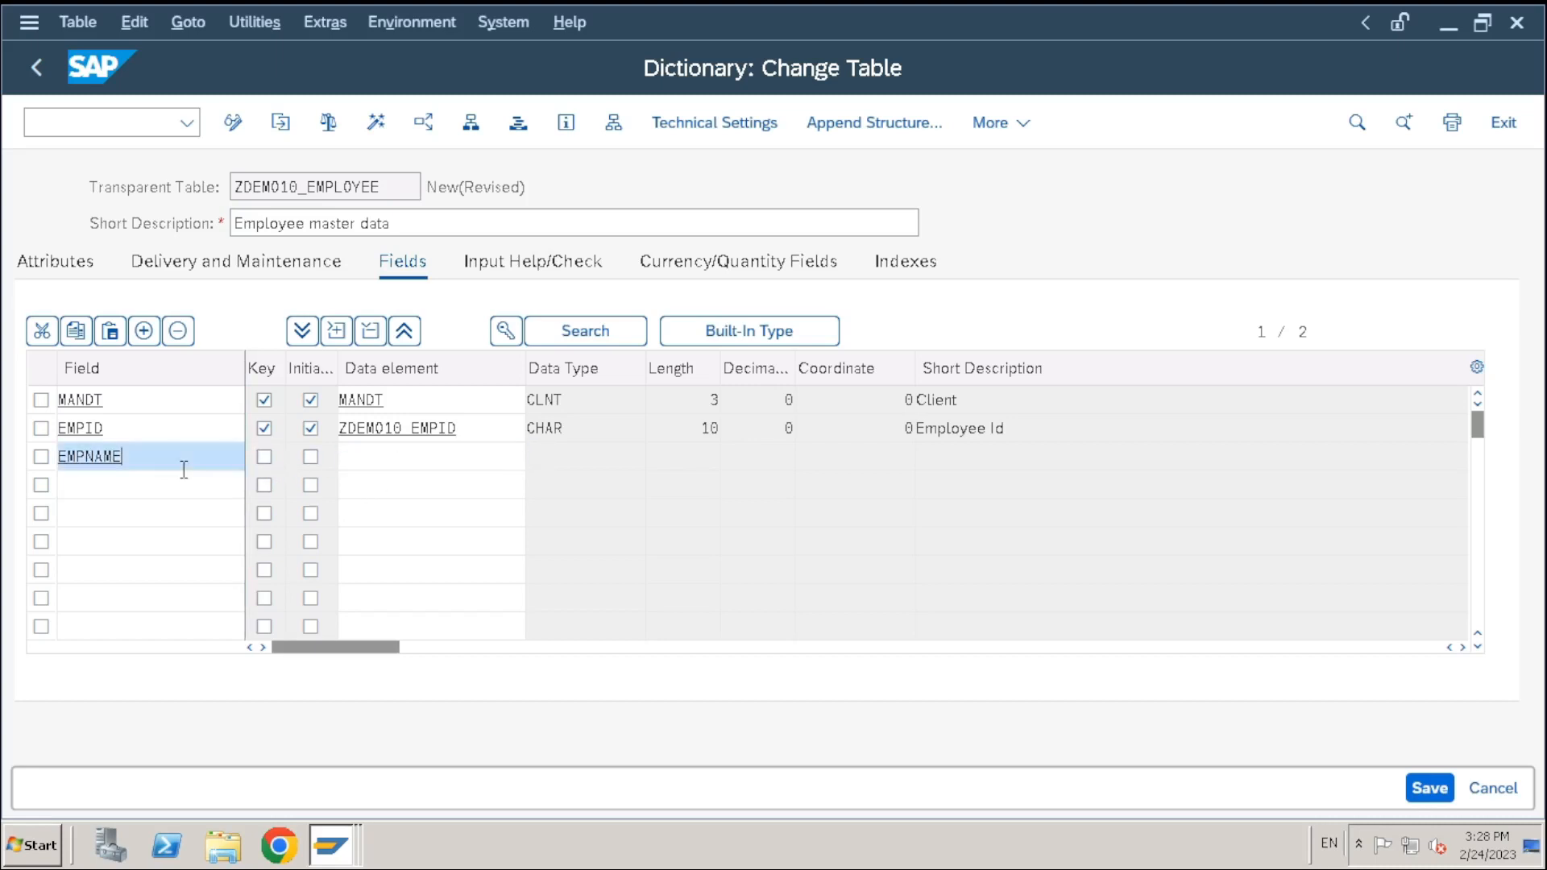
click(402, 464)
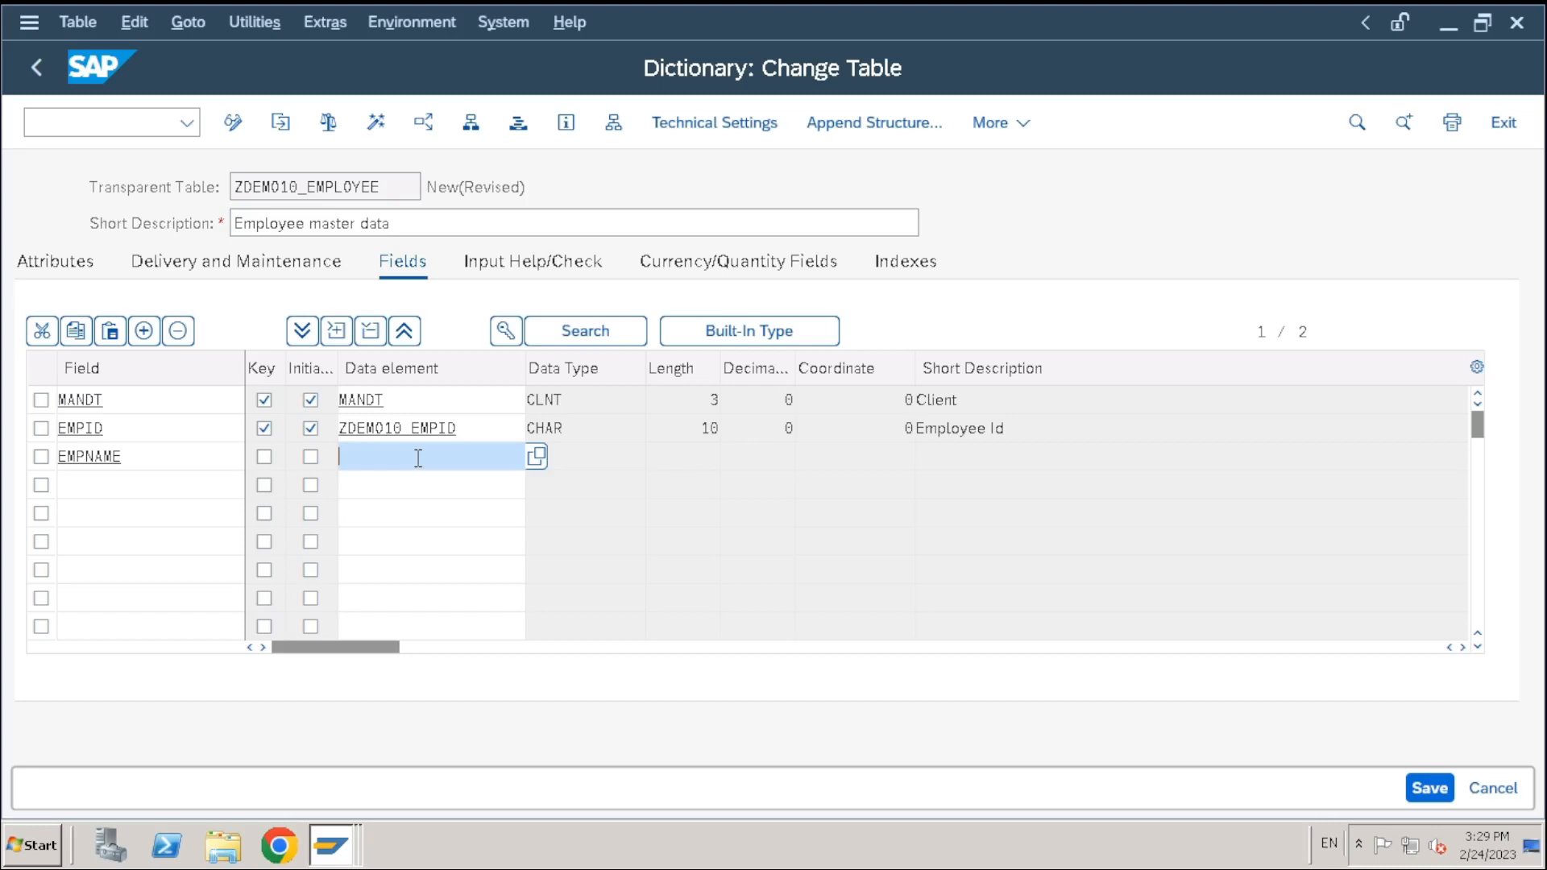
Enter ZDEMO10_EMPNAME as the data element of the EMPNAME field
drag(483, 418, 289, 425)
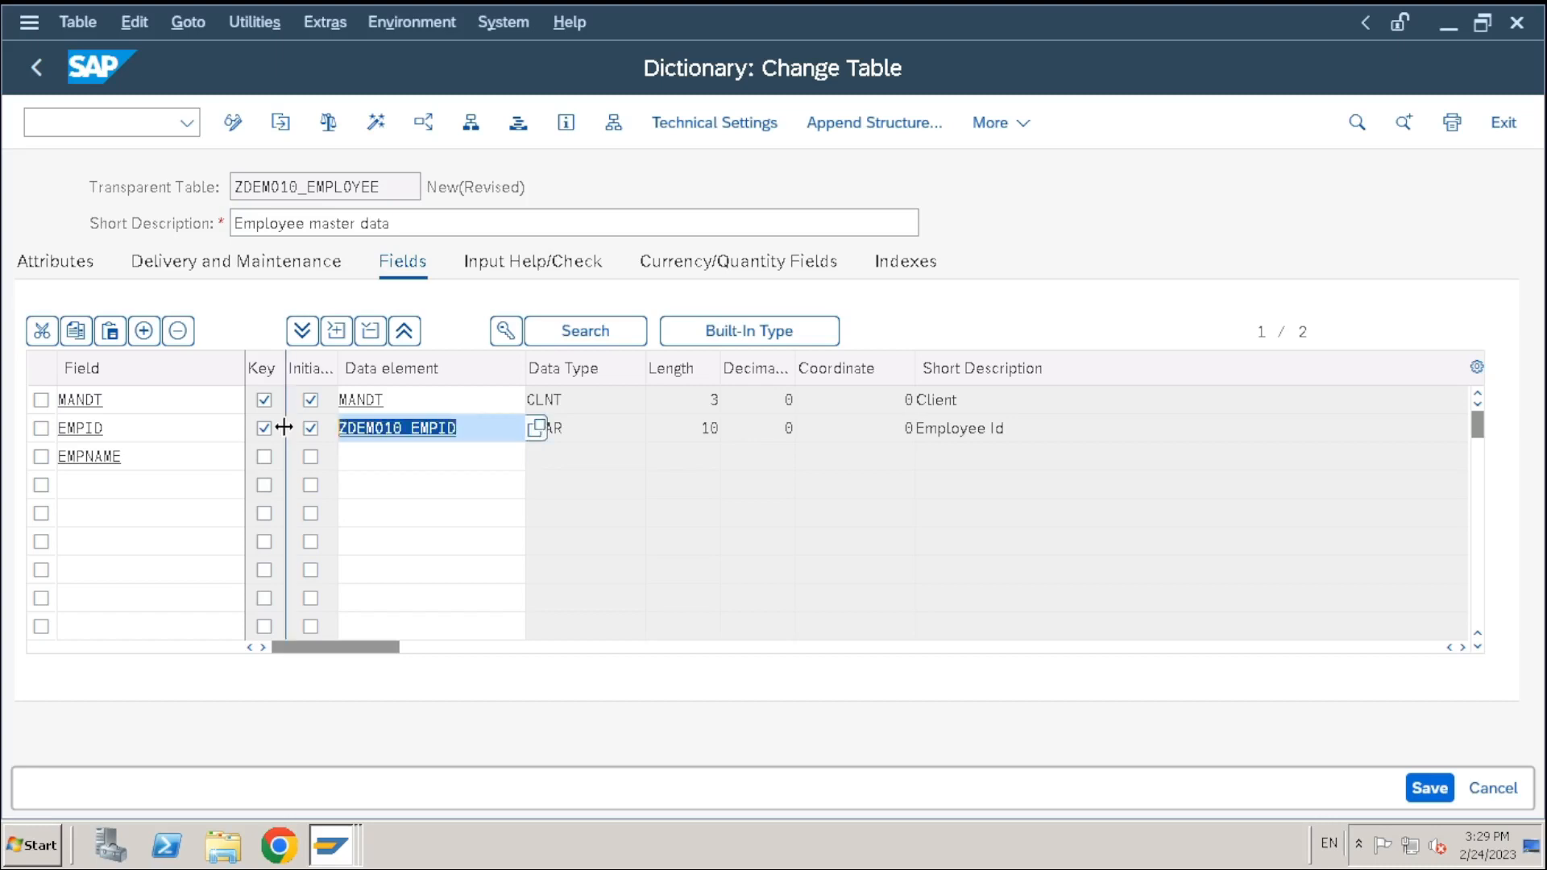
click(444, 460)
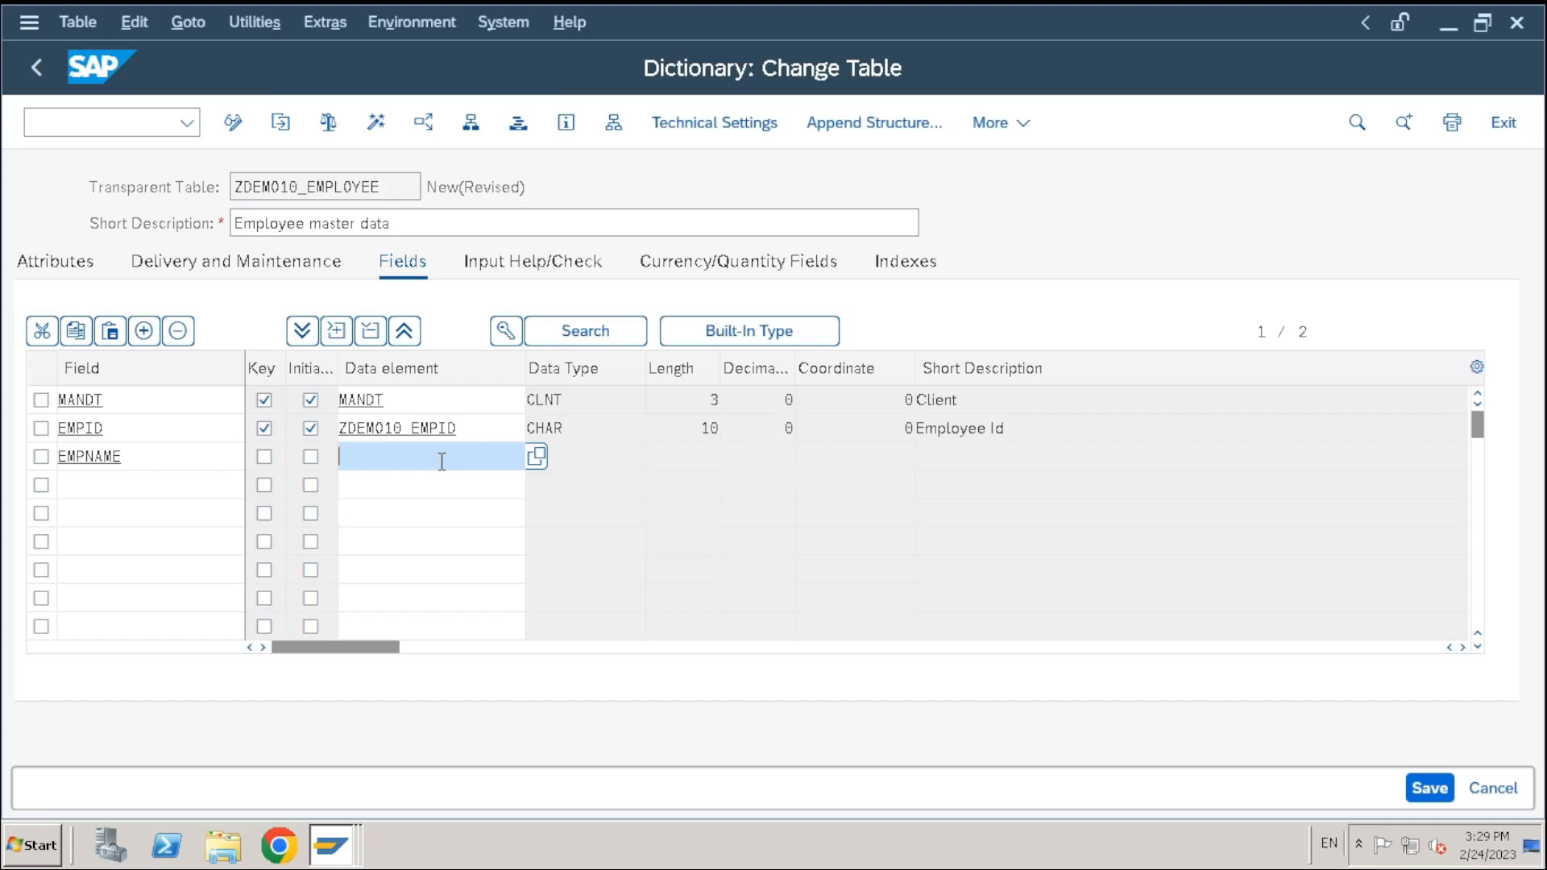
text(ZDEMO)
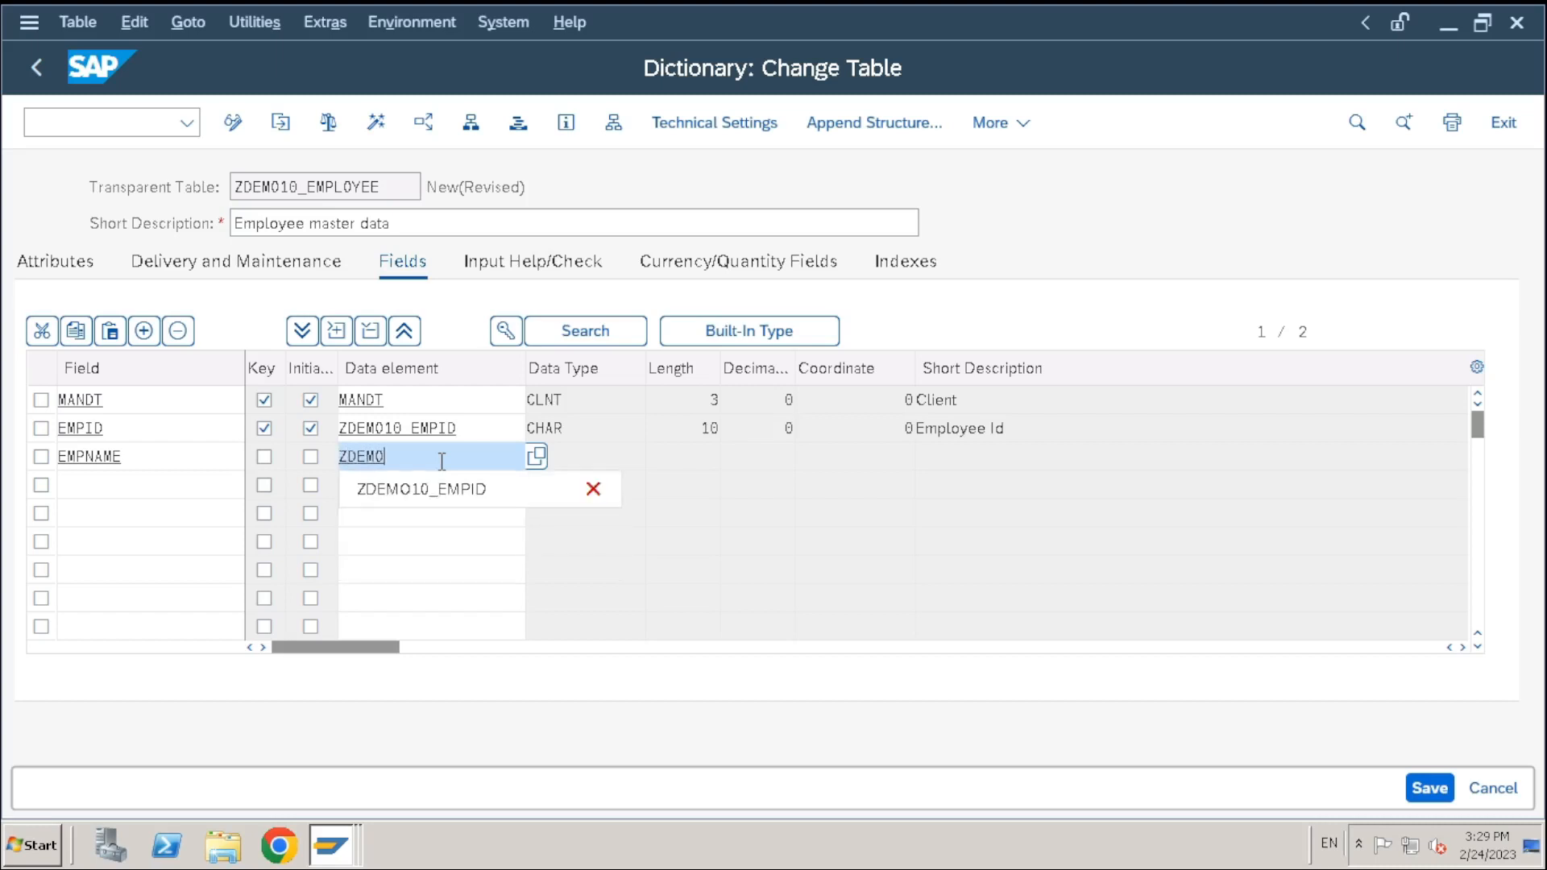
text(10_EMPNAME)
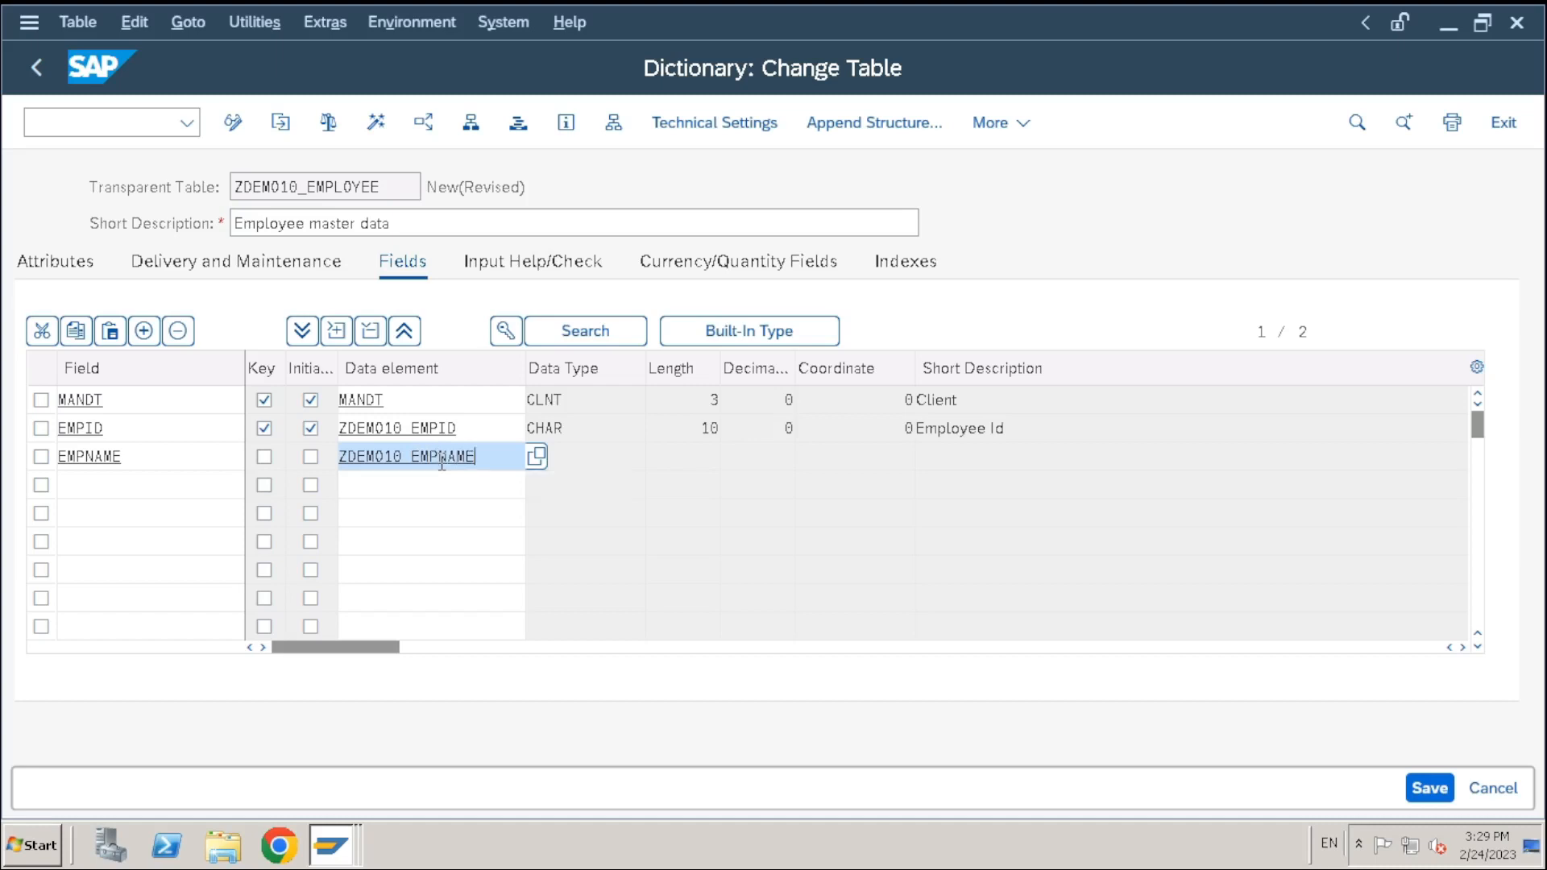
key(Return)
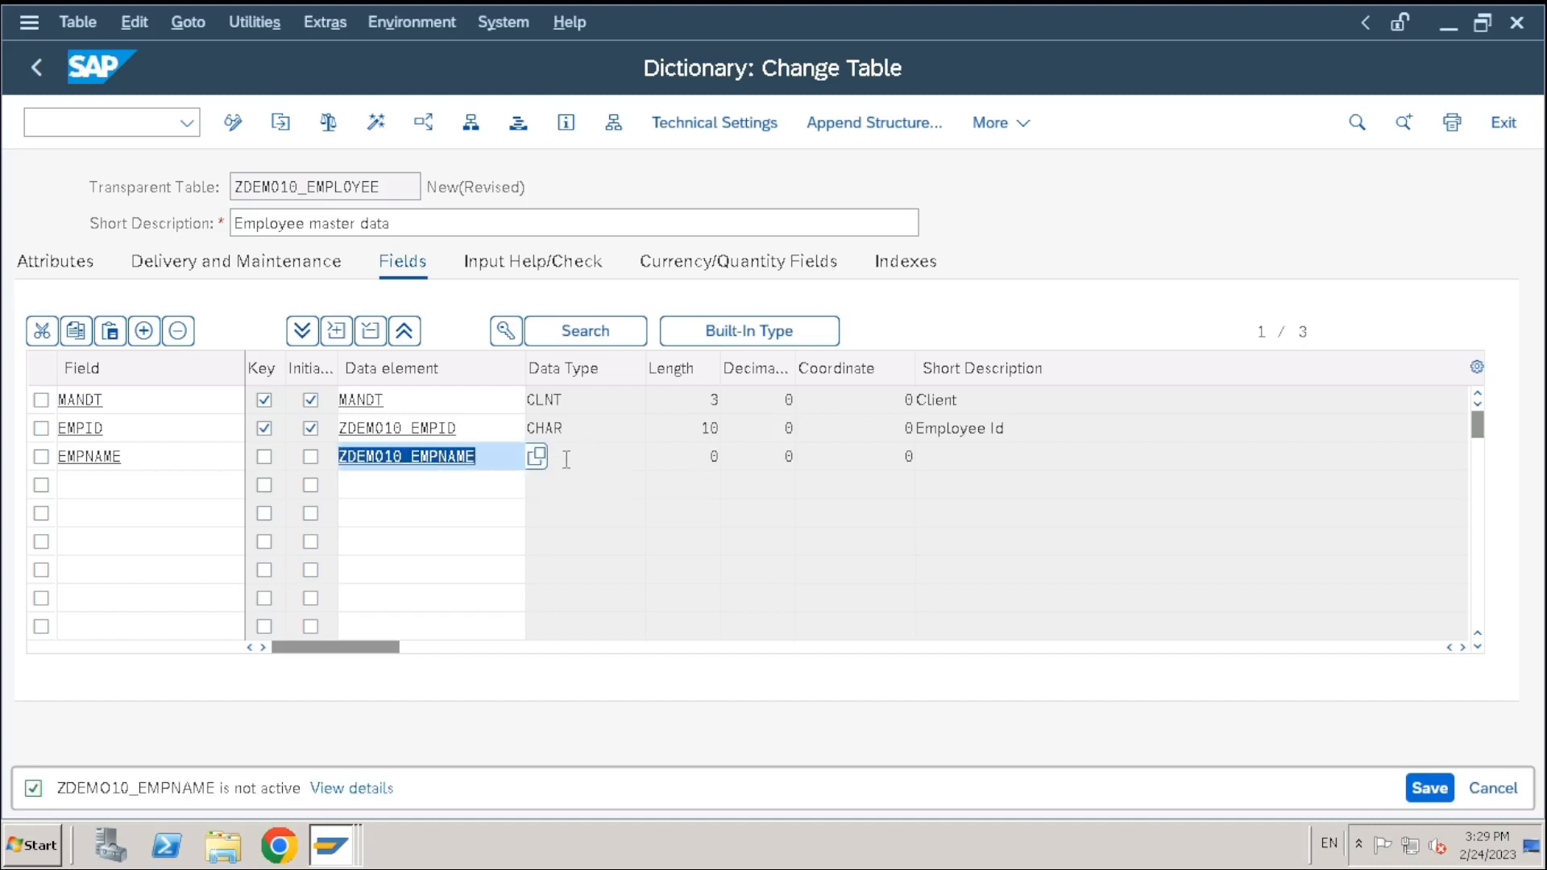
Close the ZDEMO10_EMPID data element view and return to the EMPNAME data element entry
click(631, 457)
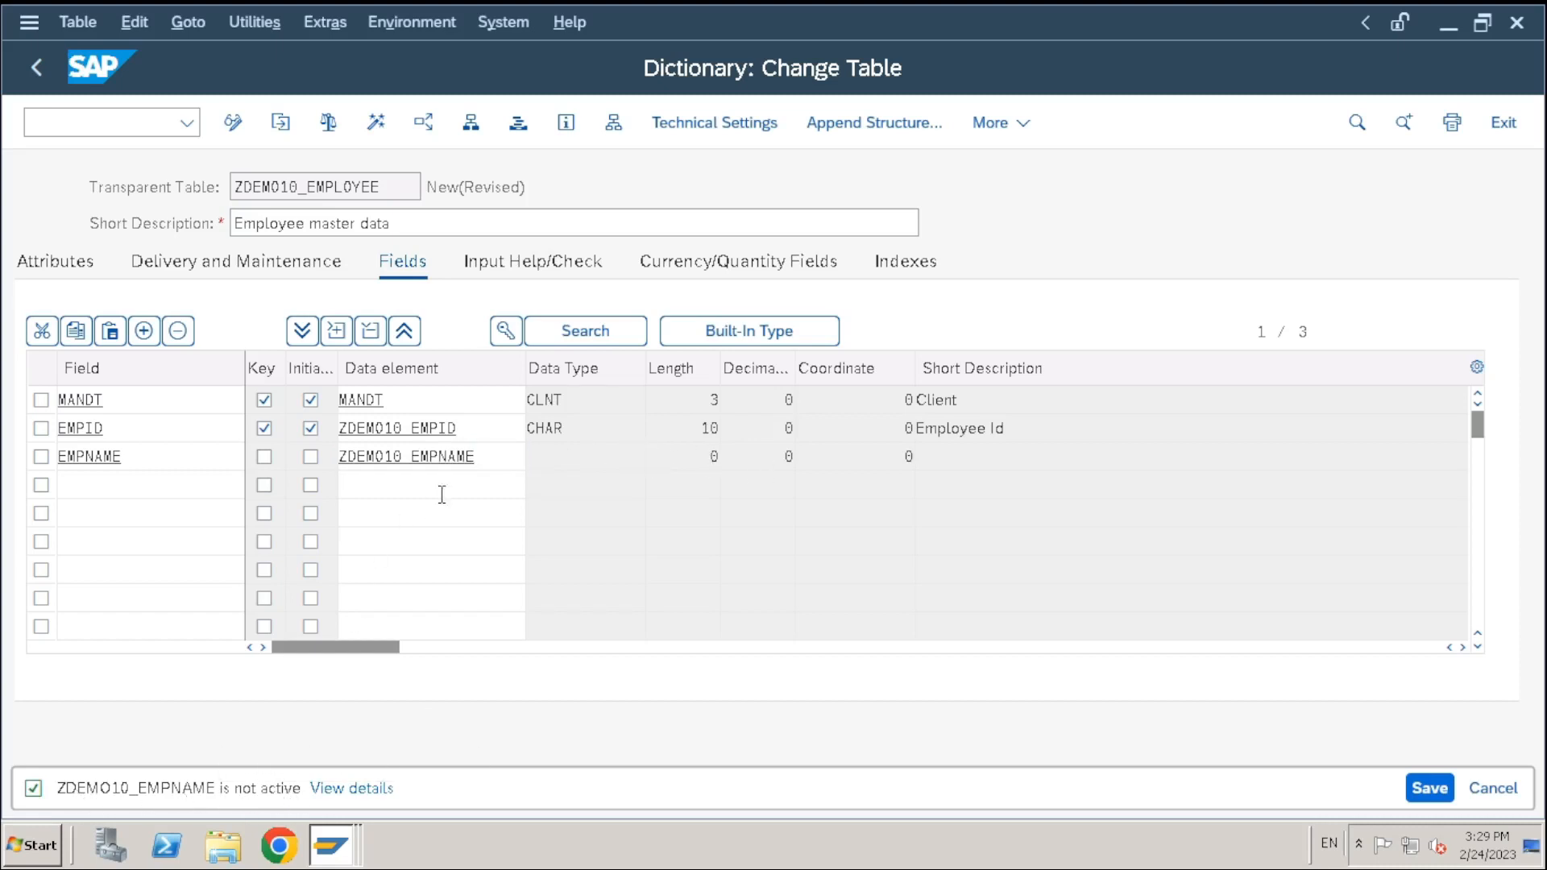
click(480, 455)
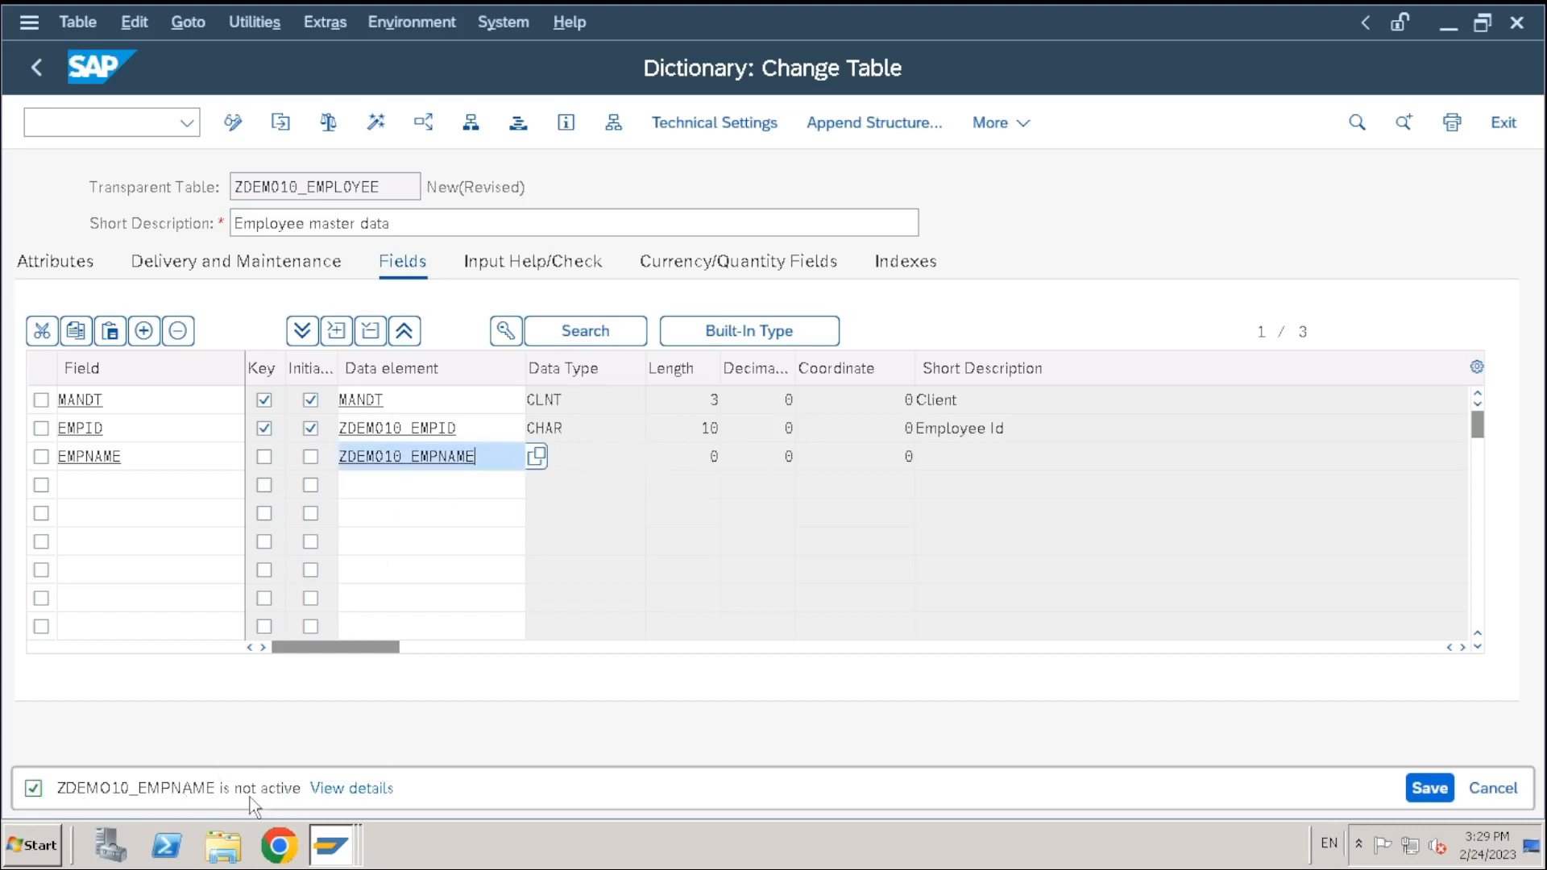
drag(478, 459, 269, 458)
click(497, 456)
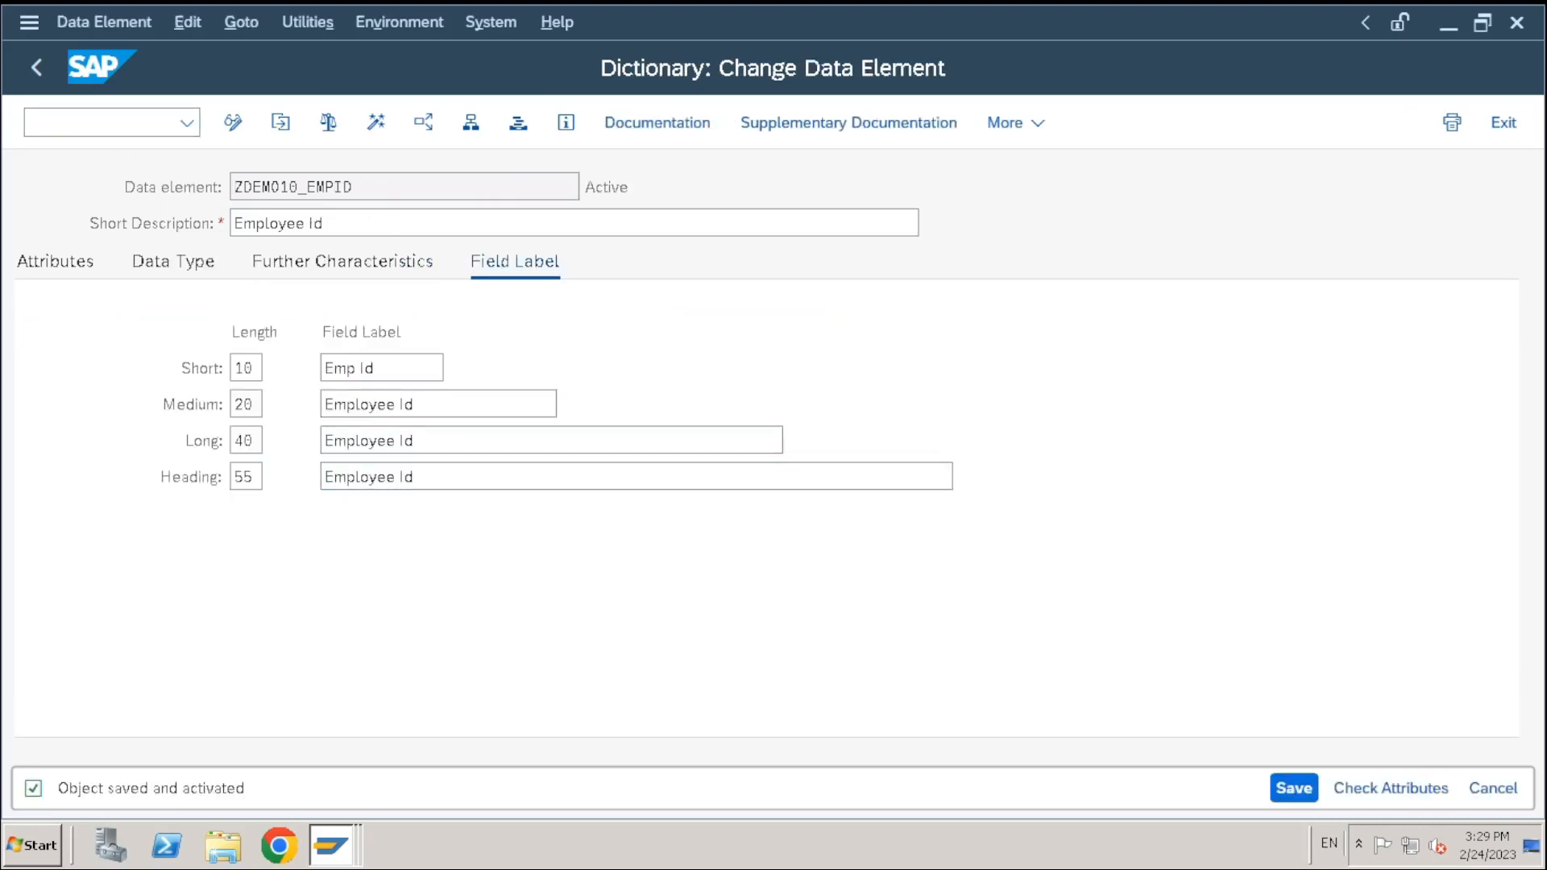
click(1517, 24)
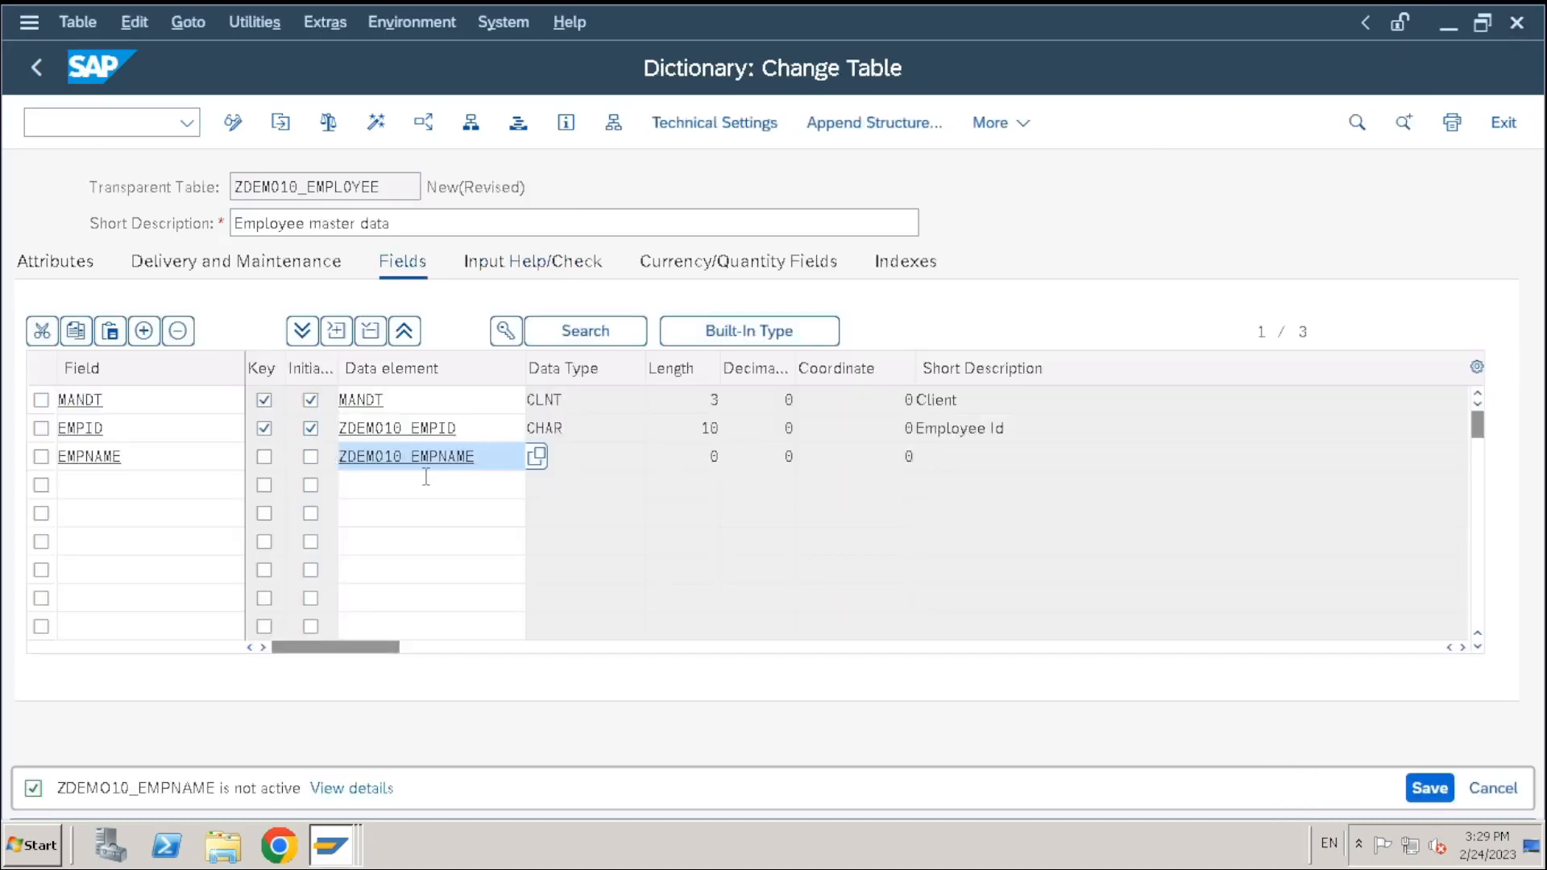
click(419, 489)
click(428, 460)
Save ZDEMO10_EMPLOYEE as a local object and confirm creating data element ZDEMO10_EMPNAME
double_click(425, 456)
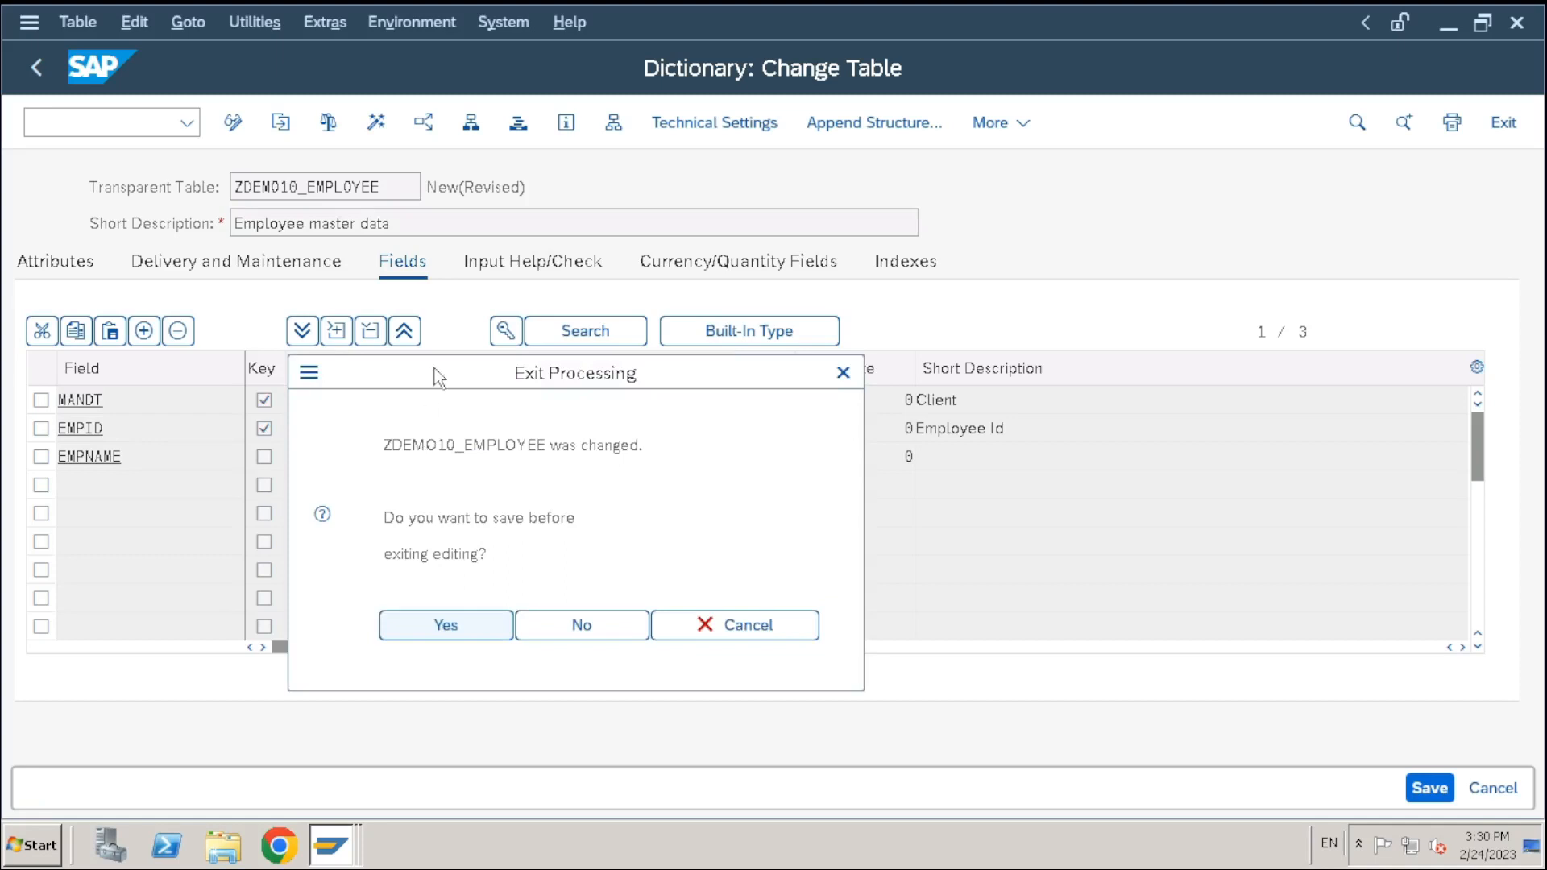
drag(436, 377, 869, 275)
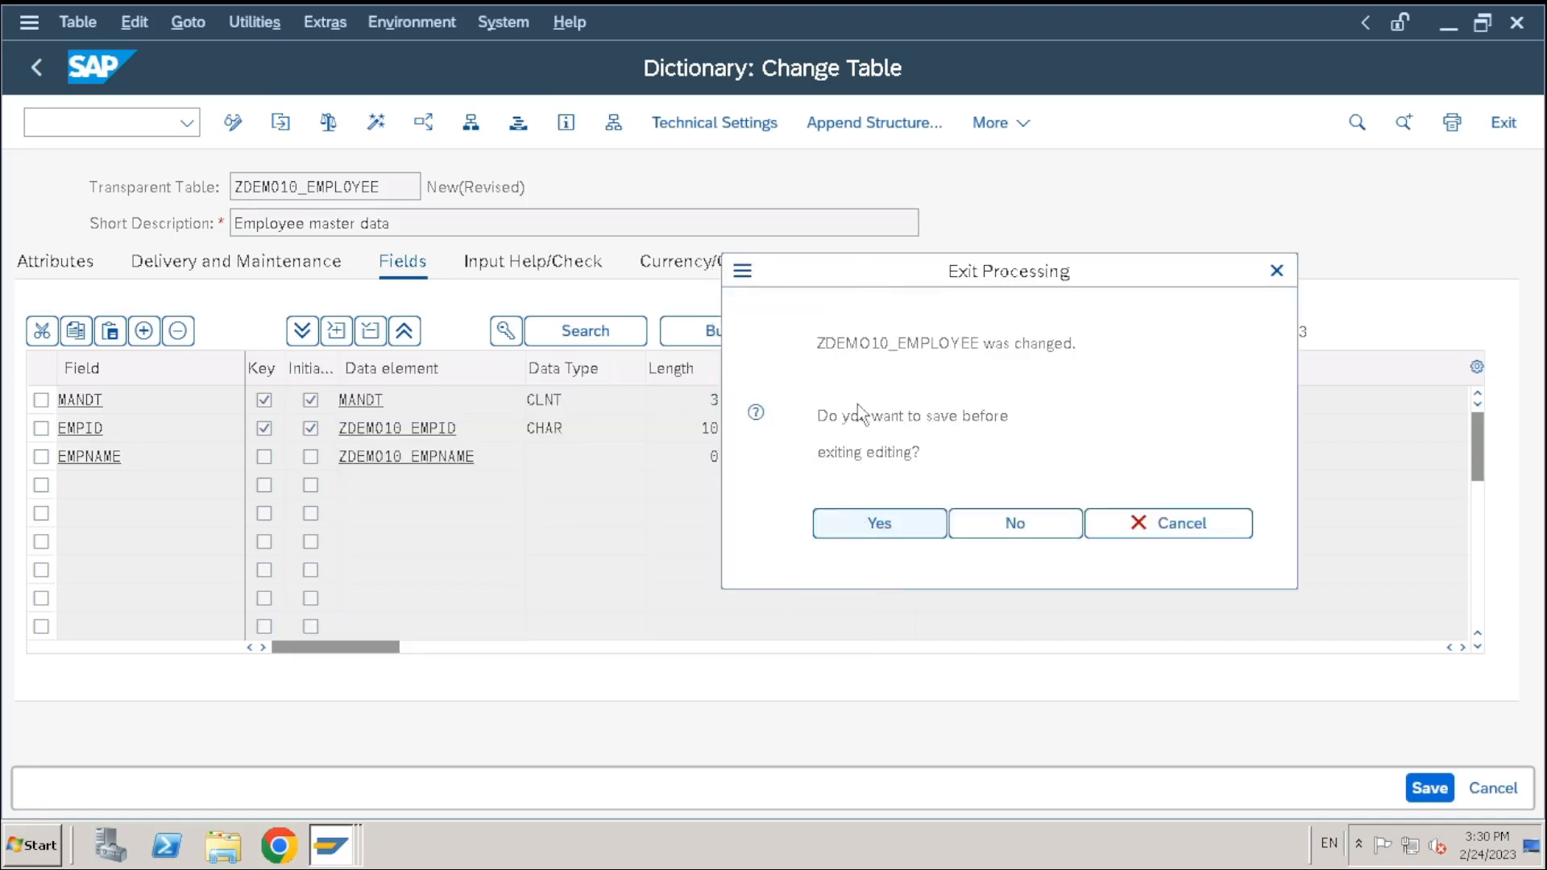
click(885, 528)
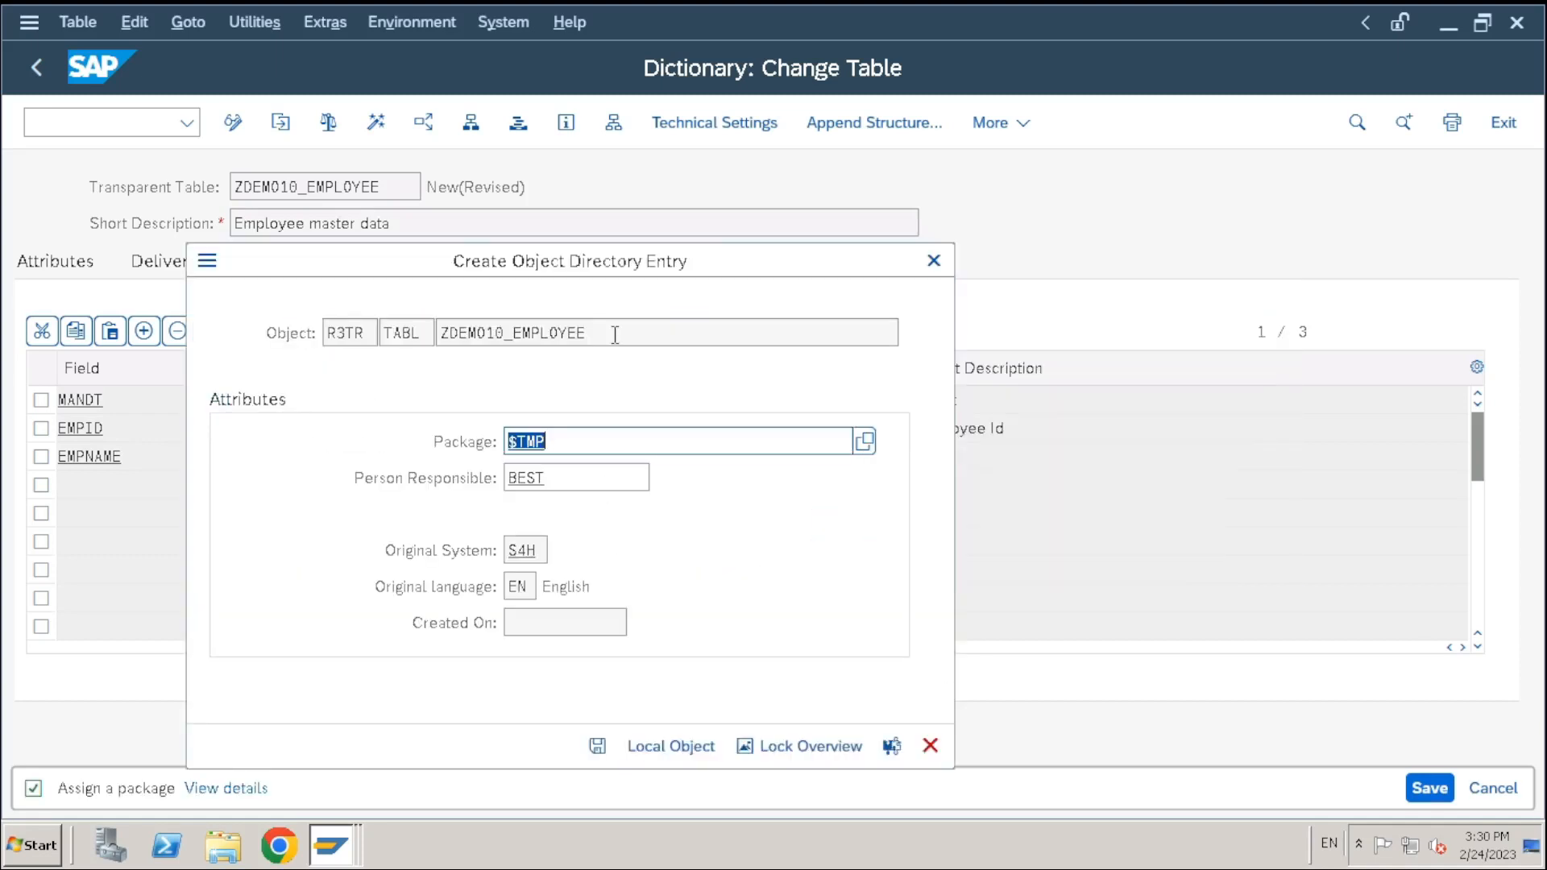
drag(606, 269, 656, 187)
click(647, 663)
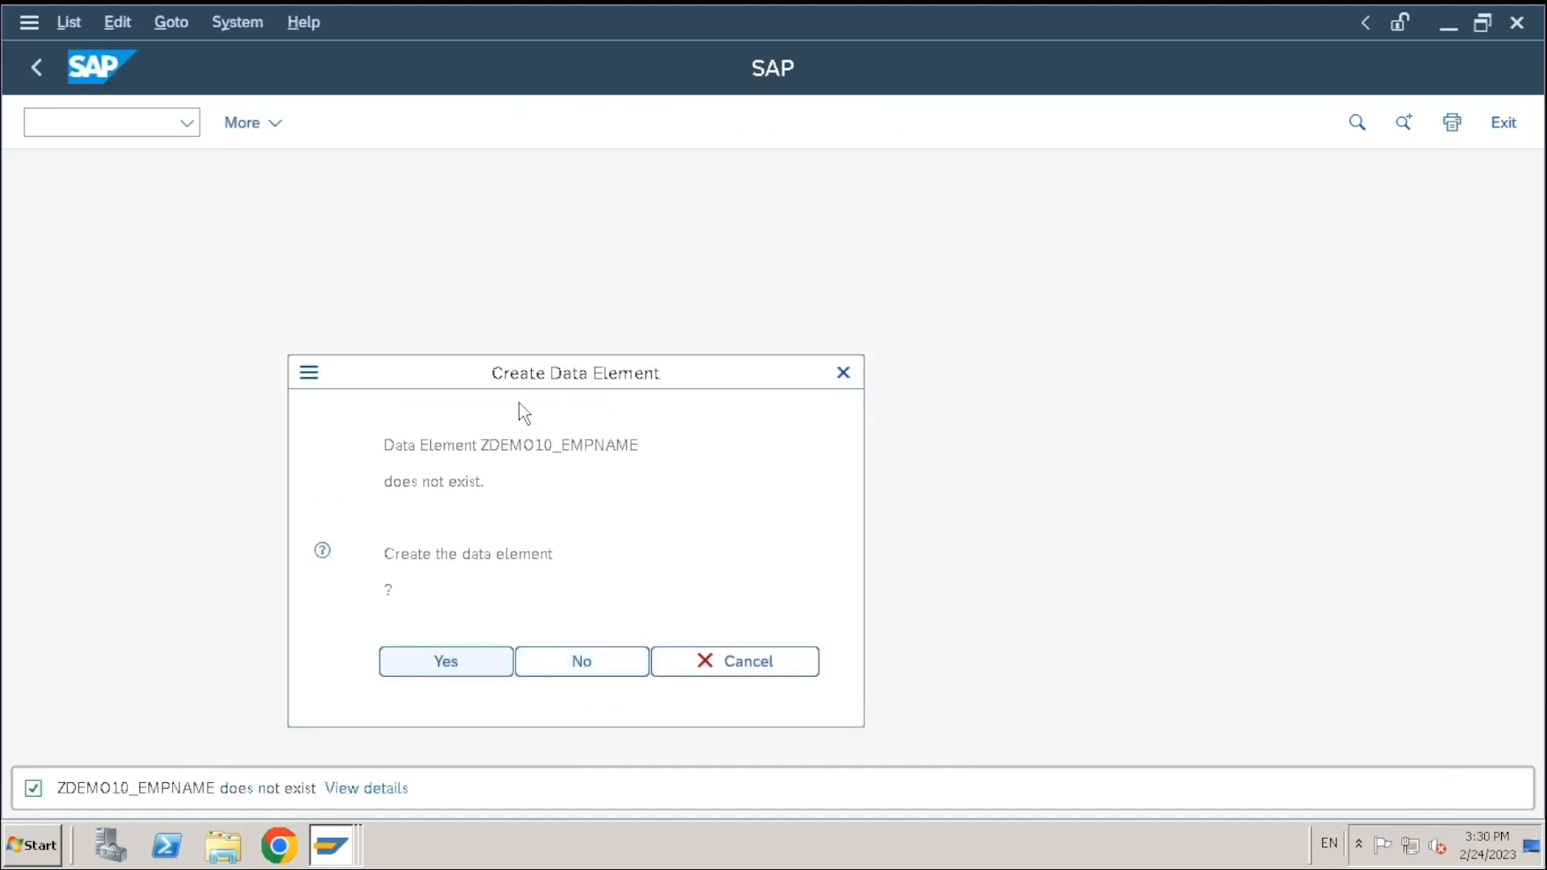
drag(511, 379, 580, 306)
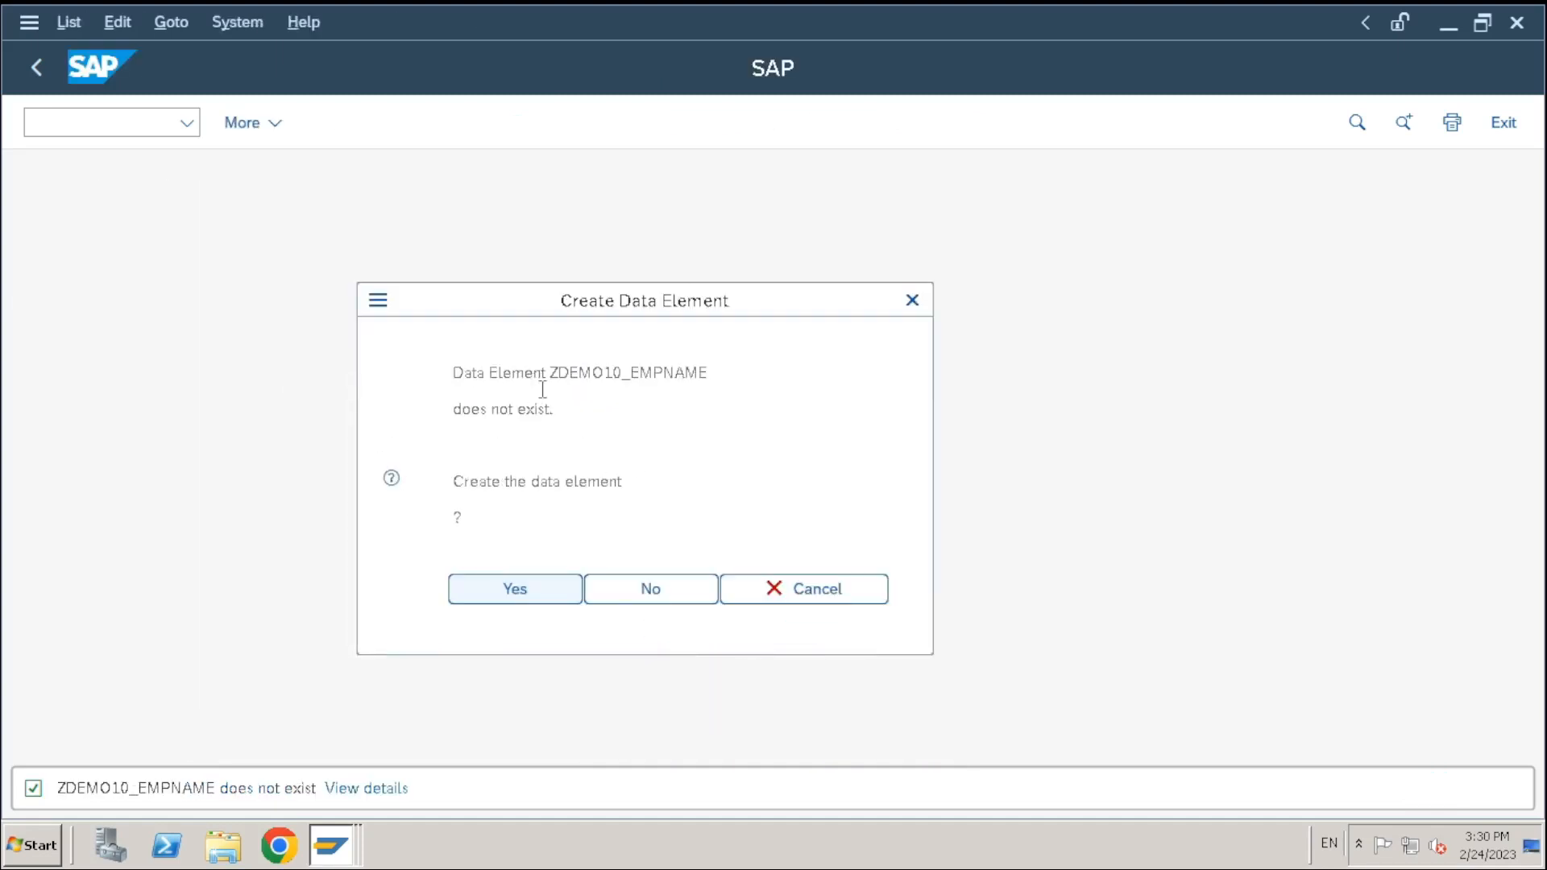
click(527, 592)
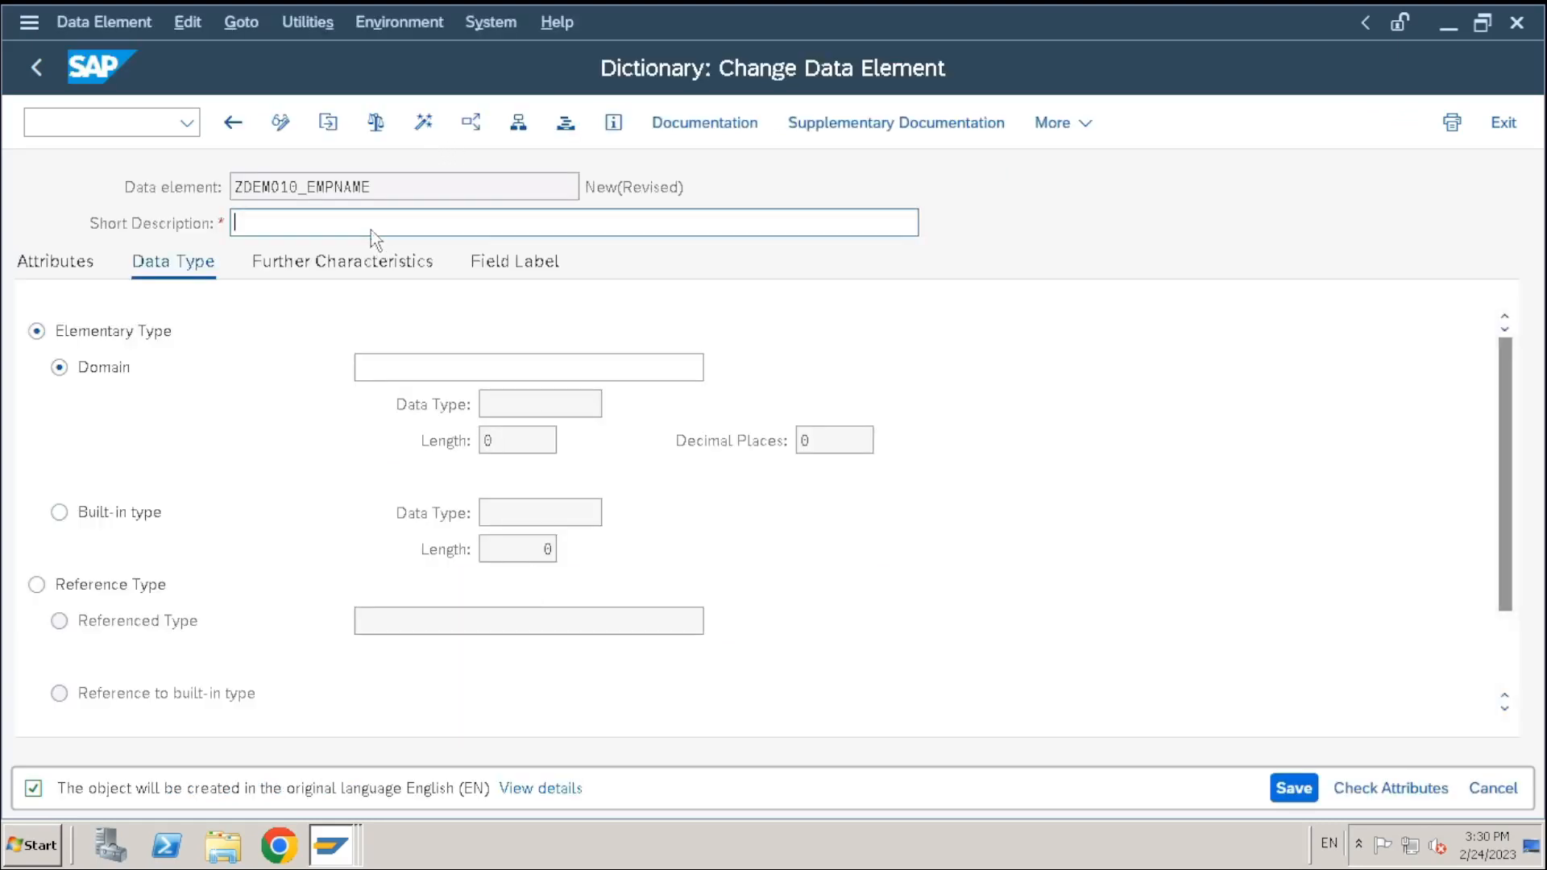
Describe the element as 'Employee Name'; label it short 'Emp Name', medium/long/heading 'Employee Name'
text(Employee Name)
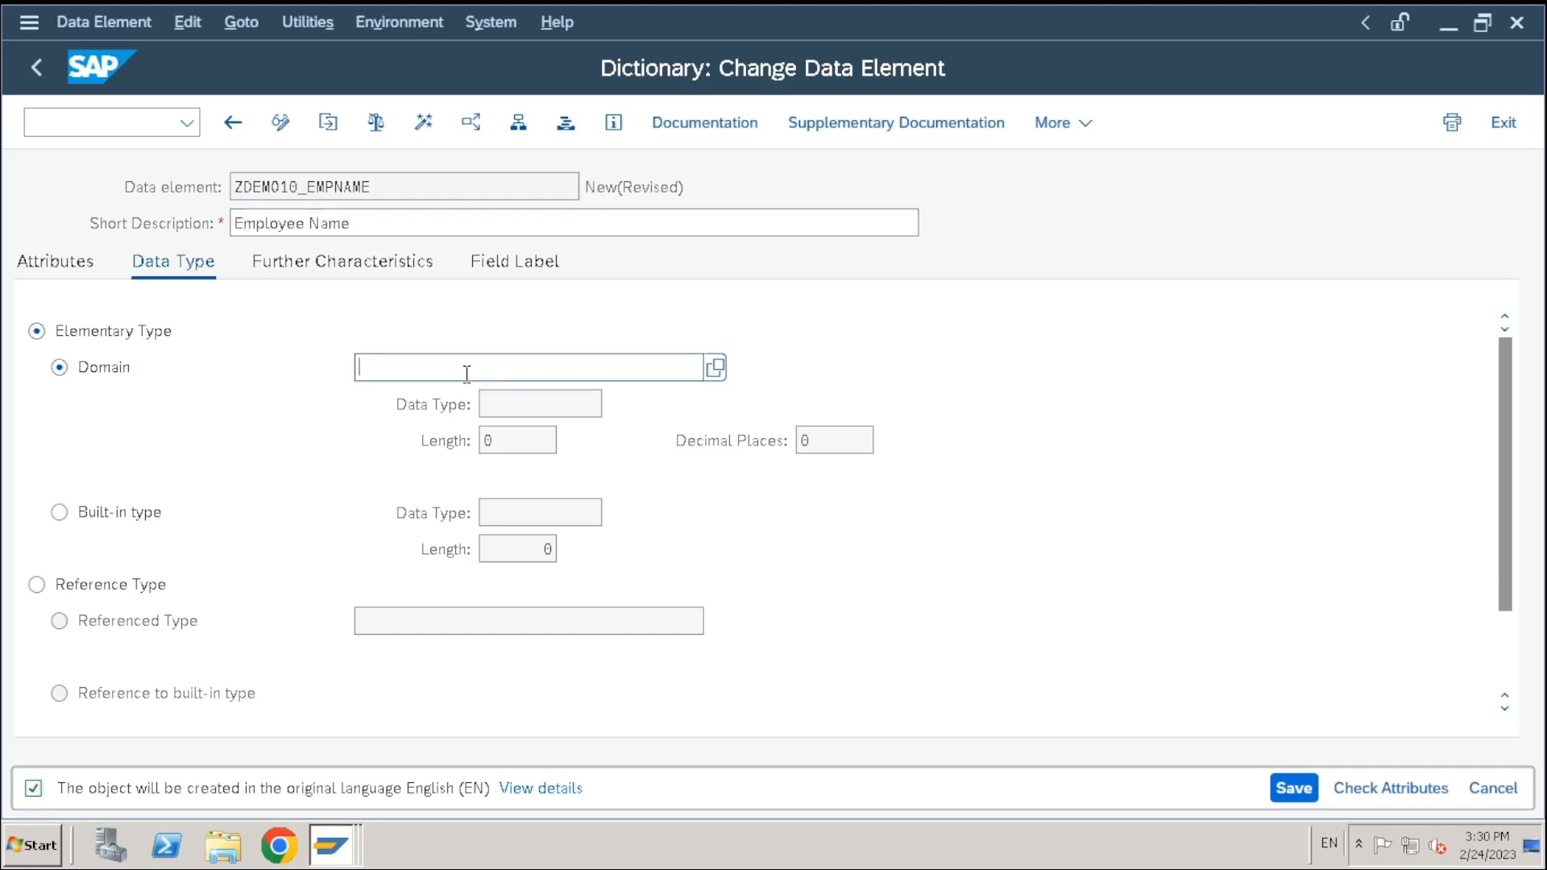
click(511, 263)
click(394, 367)
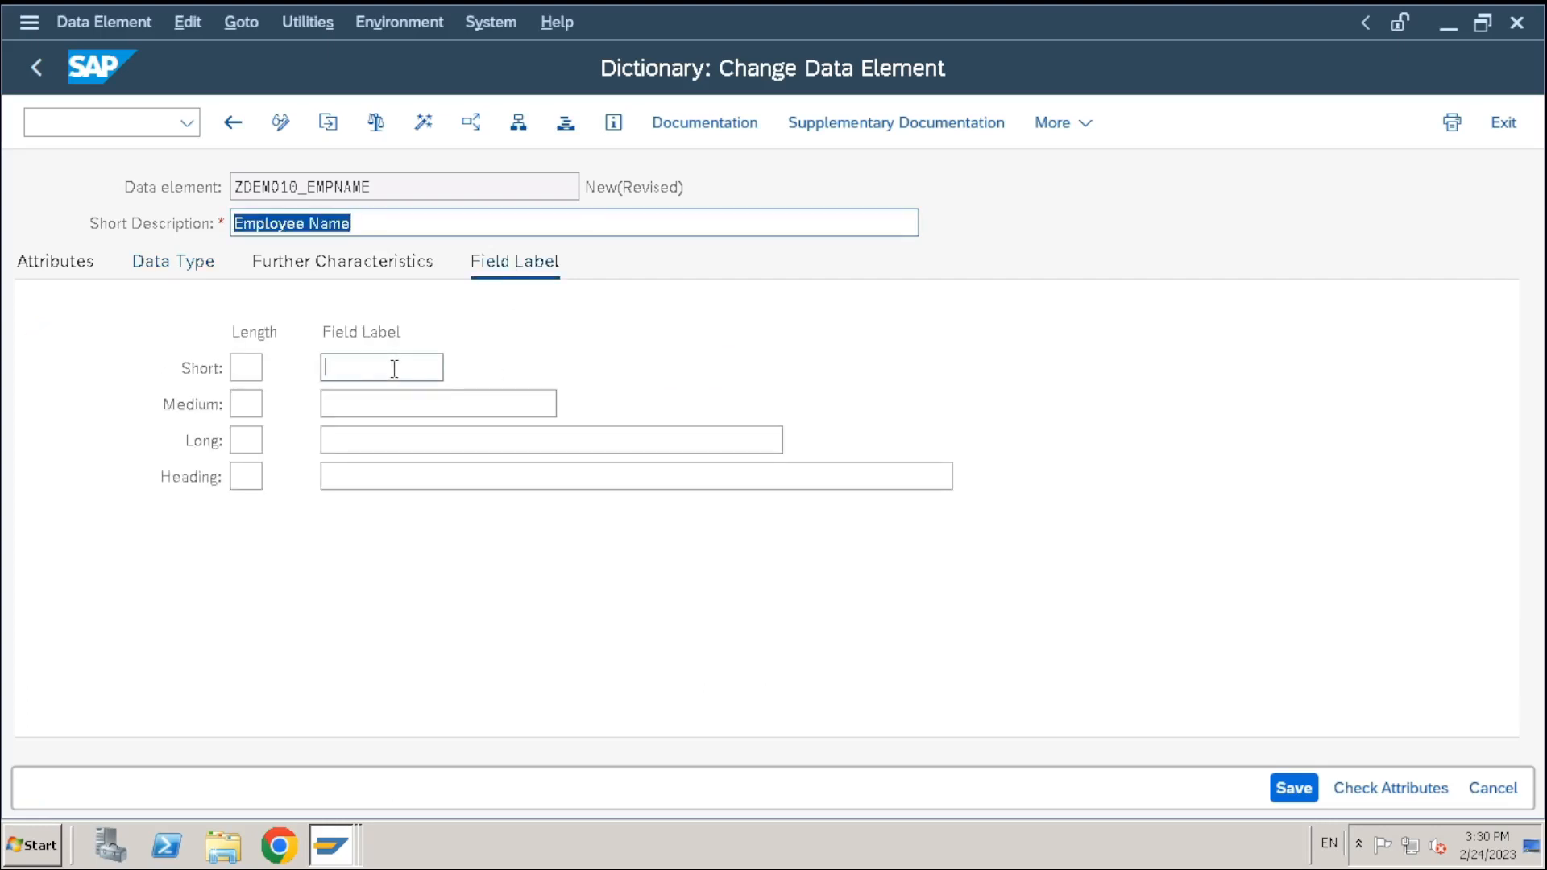
text(Emp Name)
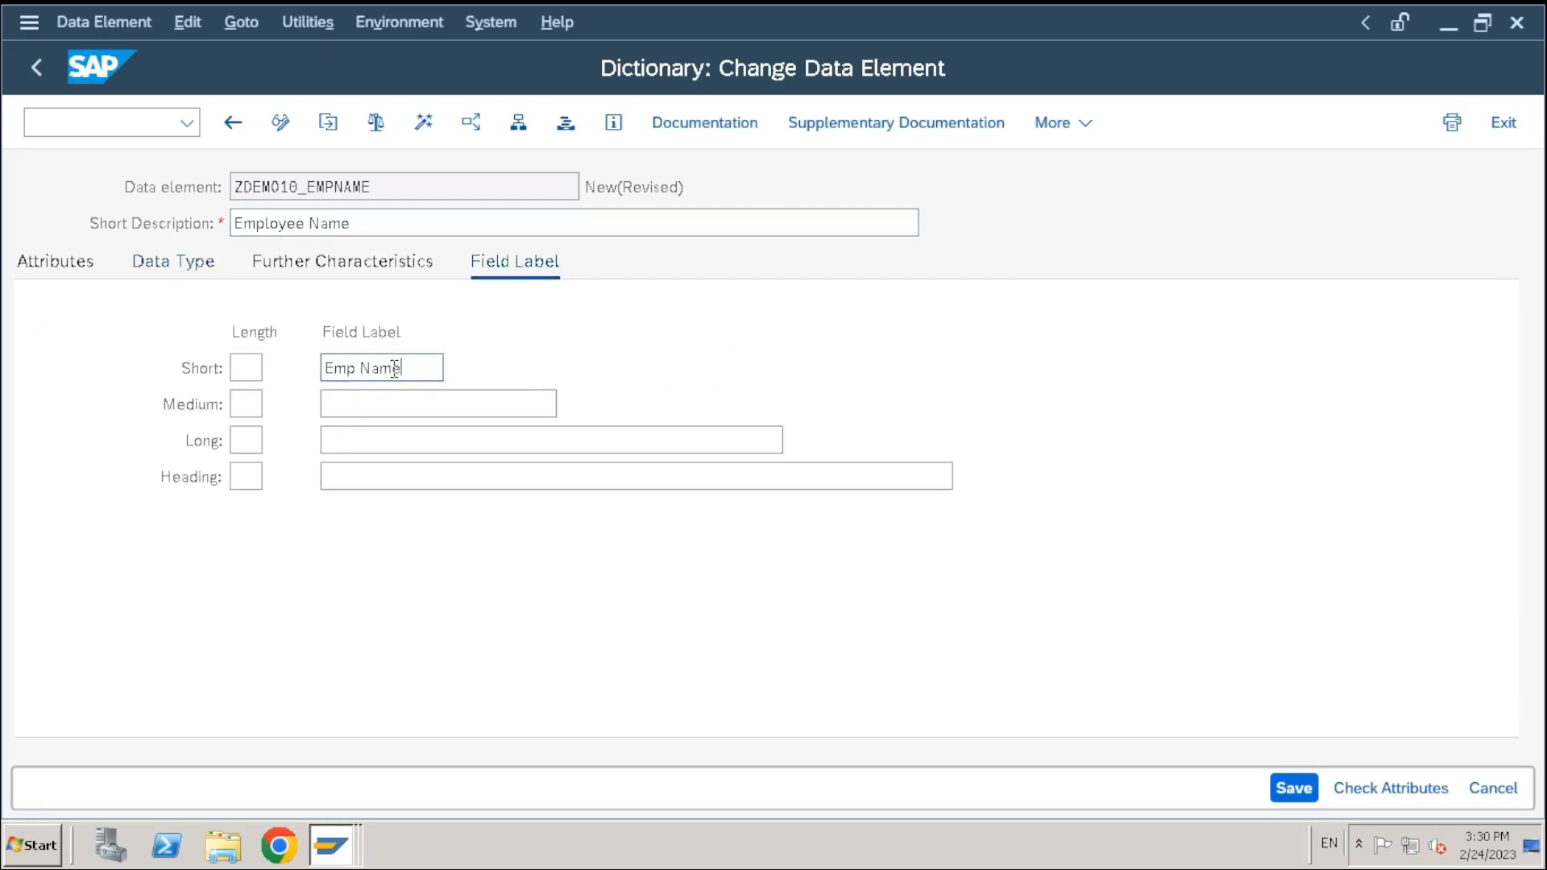
click(369, 406)
text(Emp)
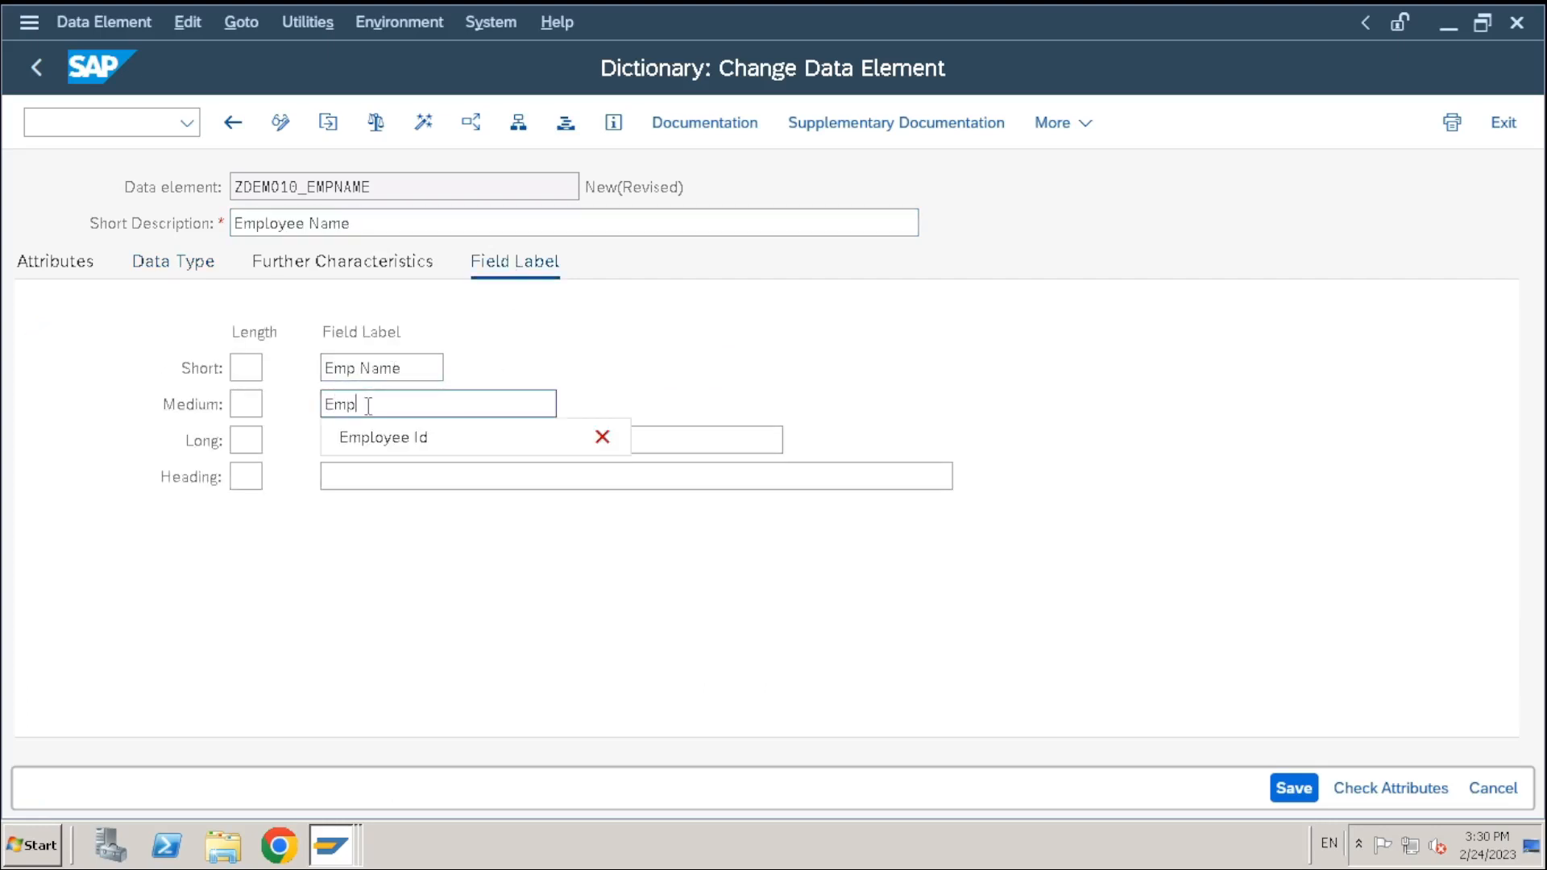
text(loyee Name)
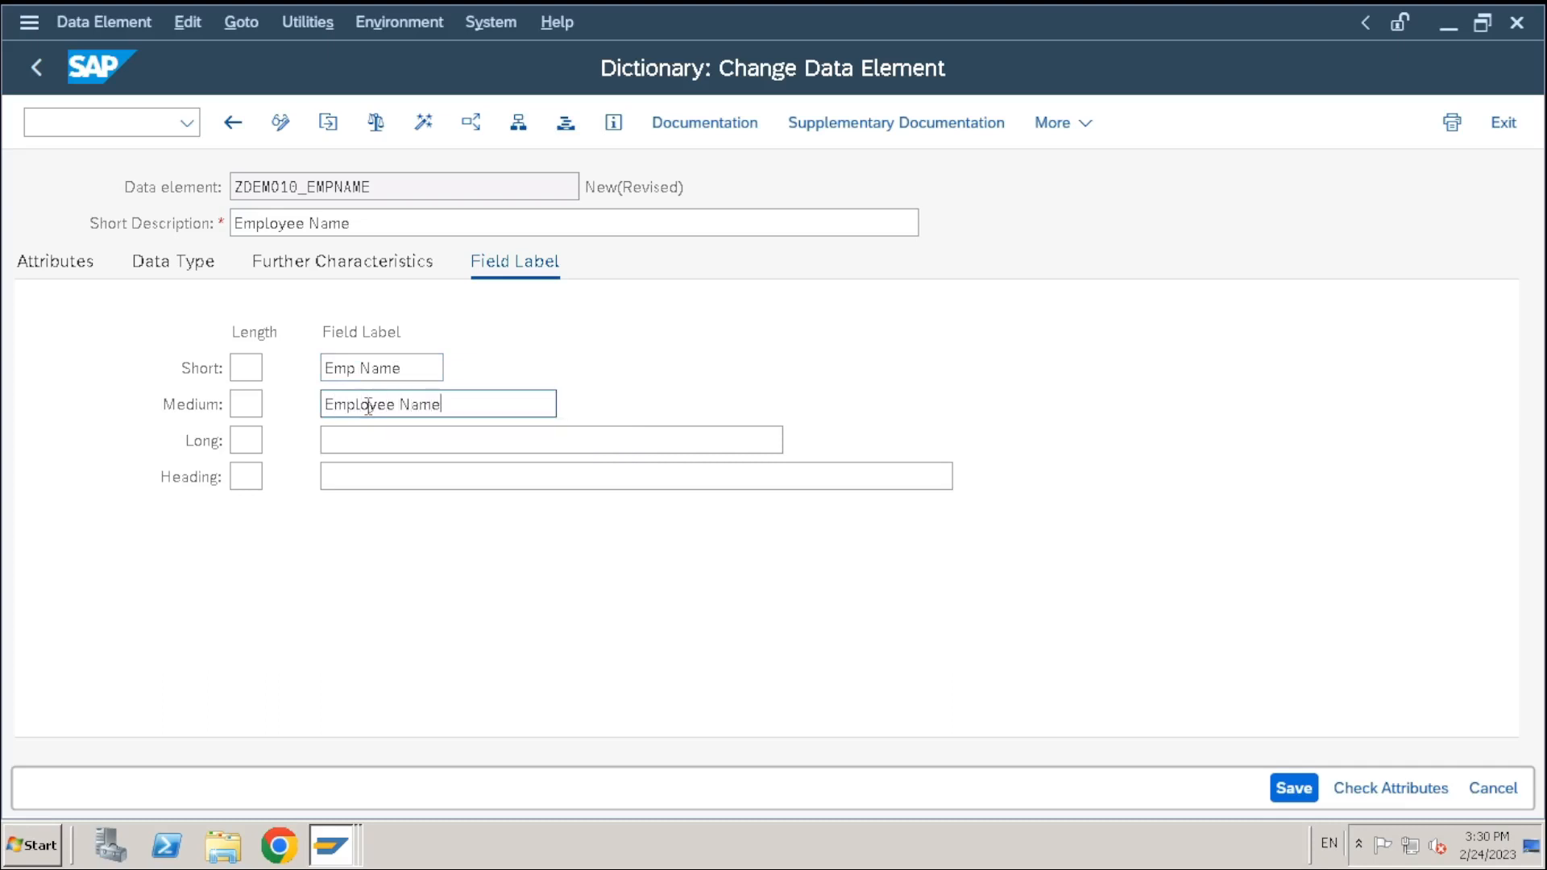
key(Tab)
key(Tab)
text(E)
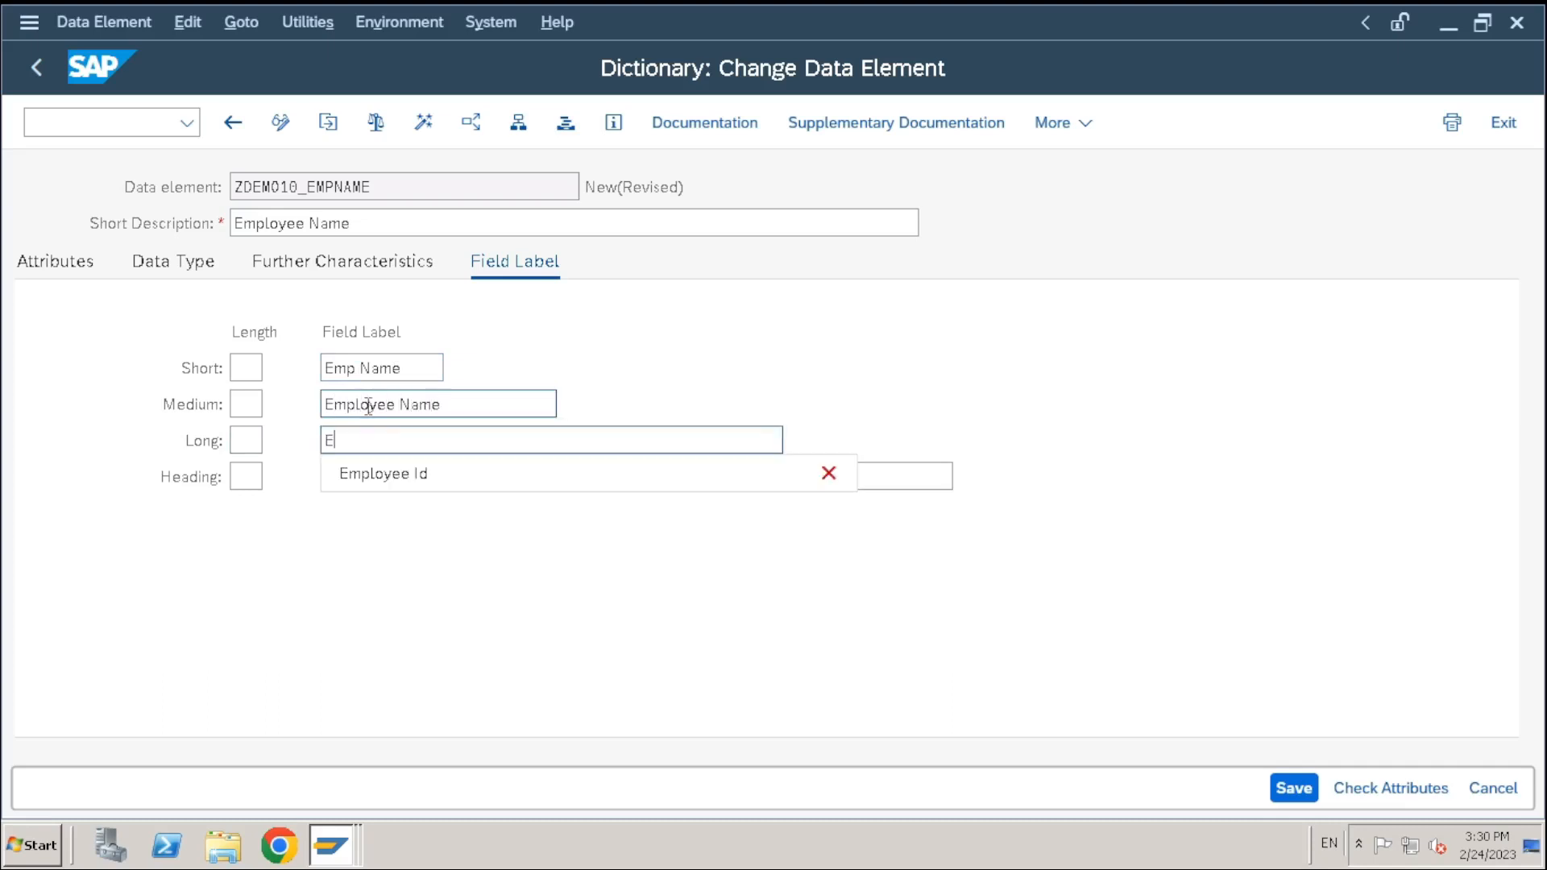
text(mployee Name)
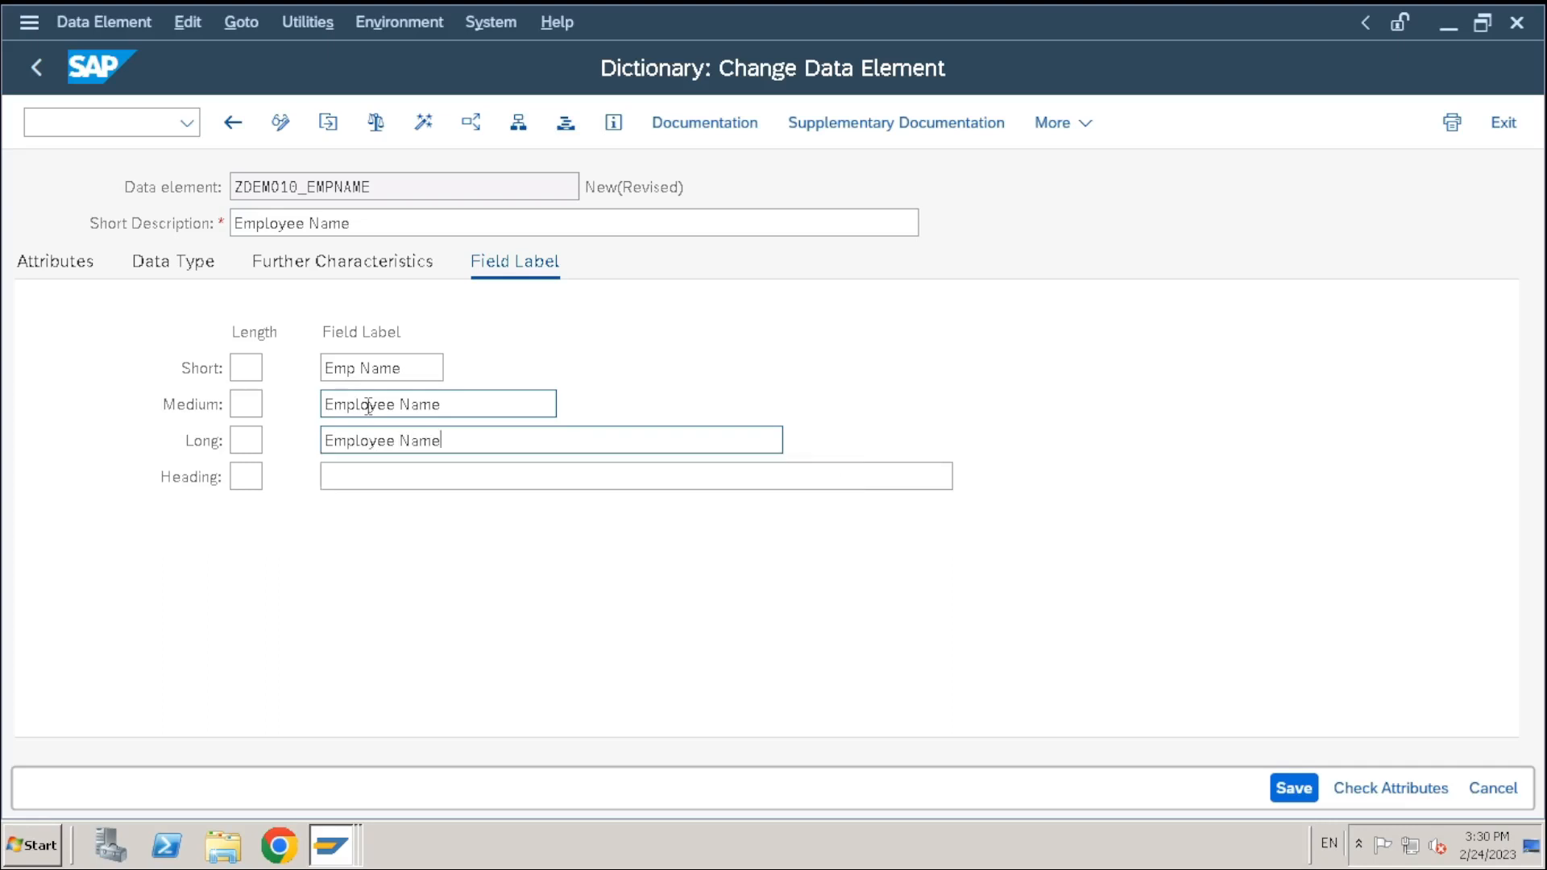
key(Tab)
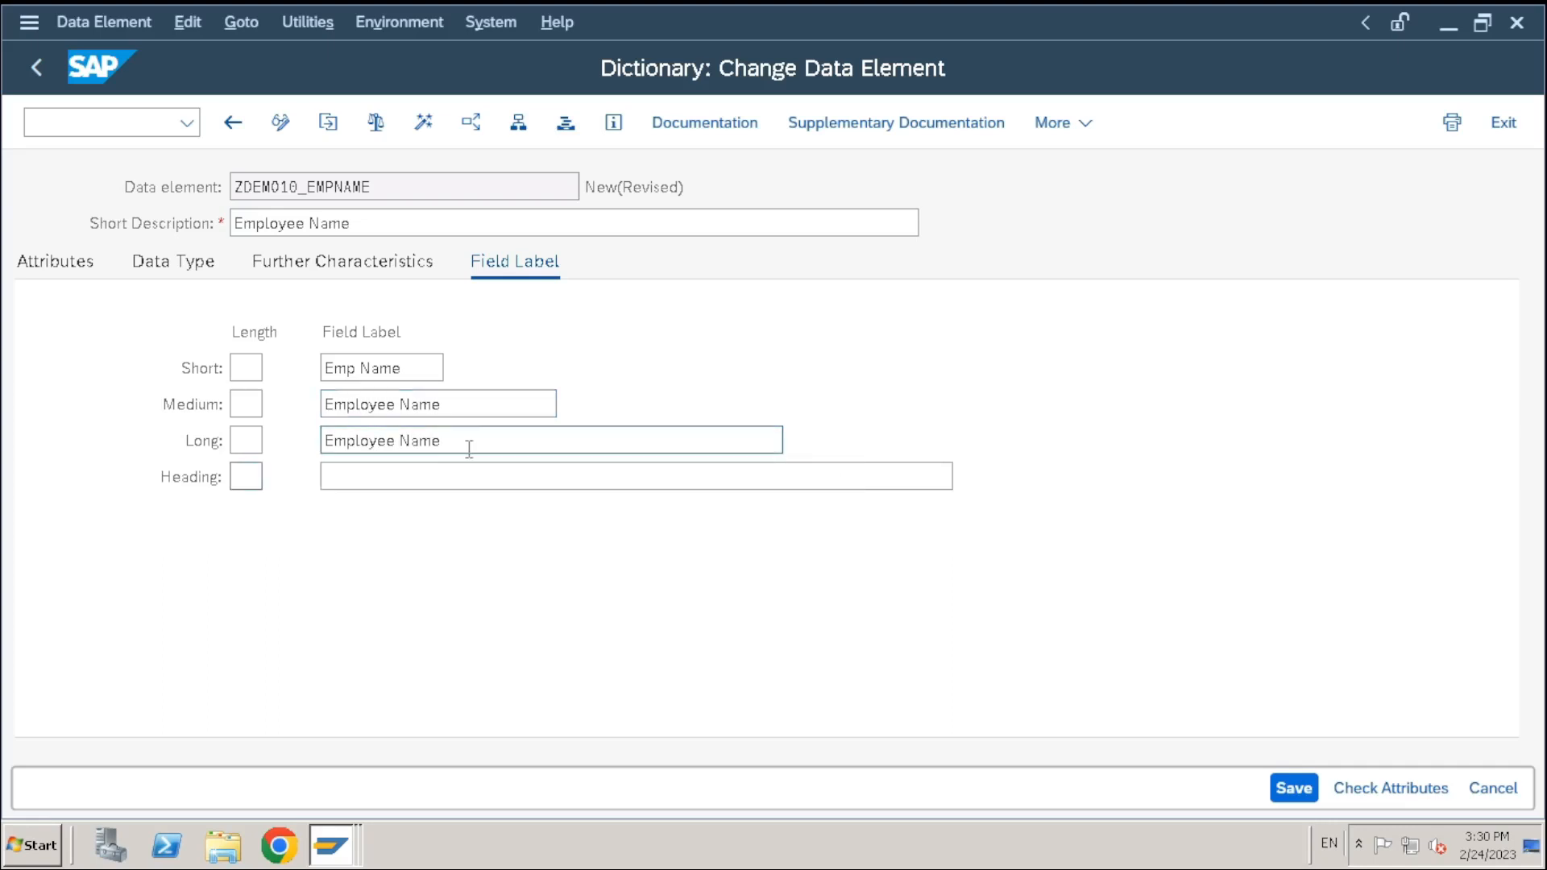
drag(469, 447, 116, 441)
key(ctrl+c)
click(352, 470)
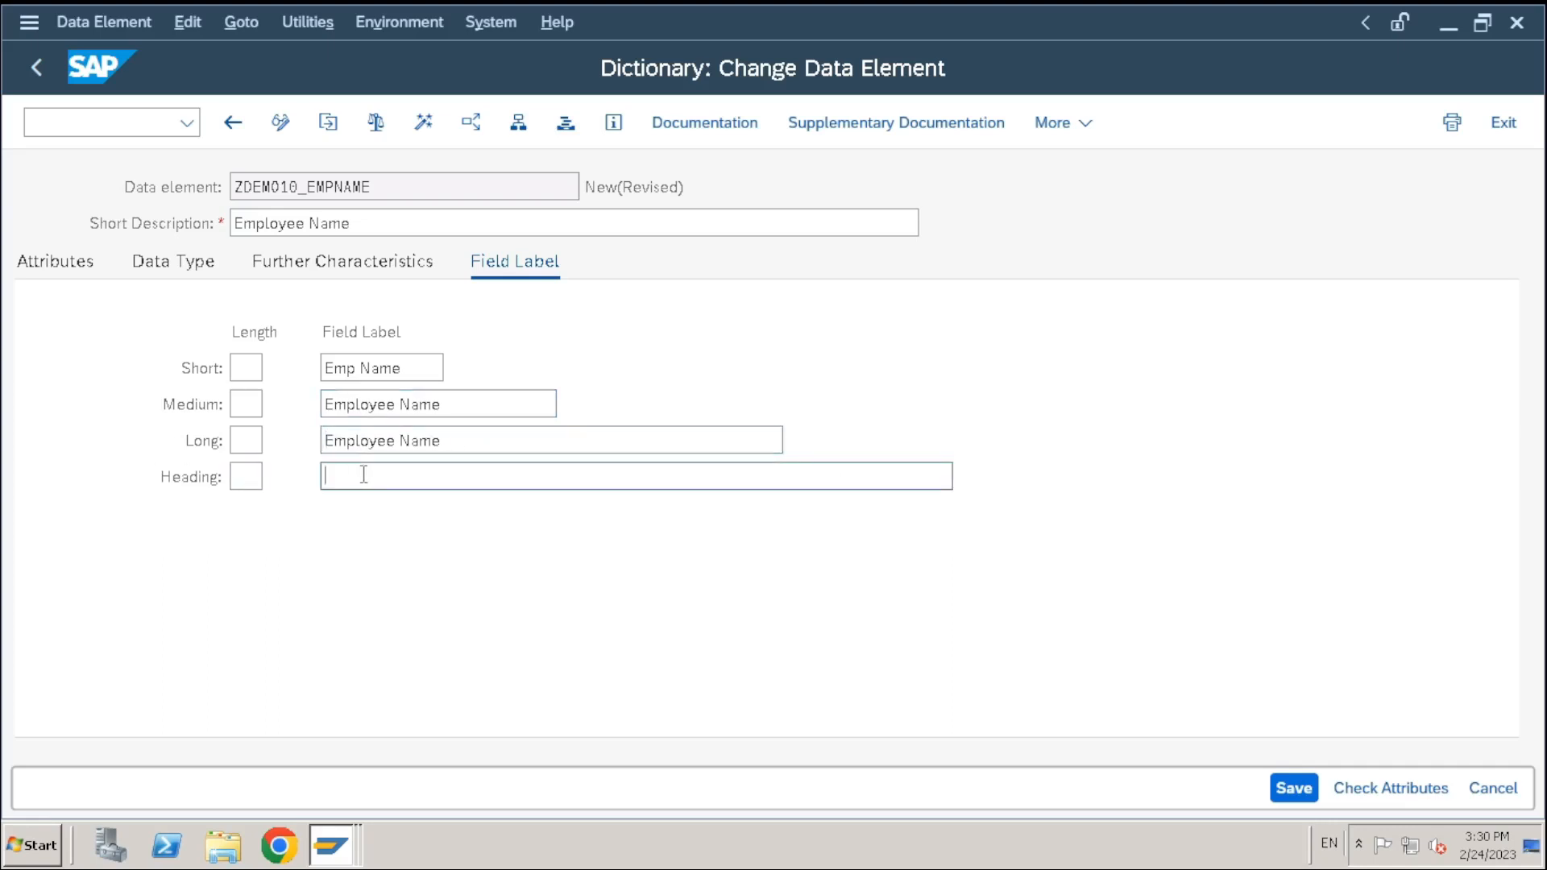
key(ctrl+v)
key(Return)
Review the Further Characteristics (search help, Parameter ID) and the field labels
click(298, 274)
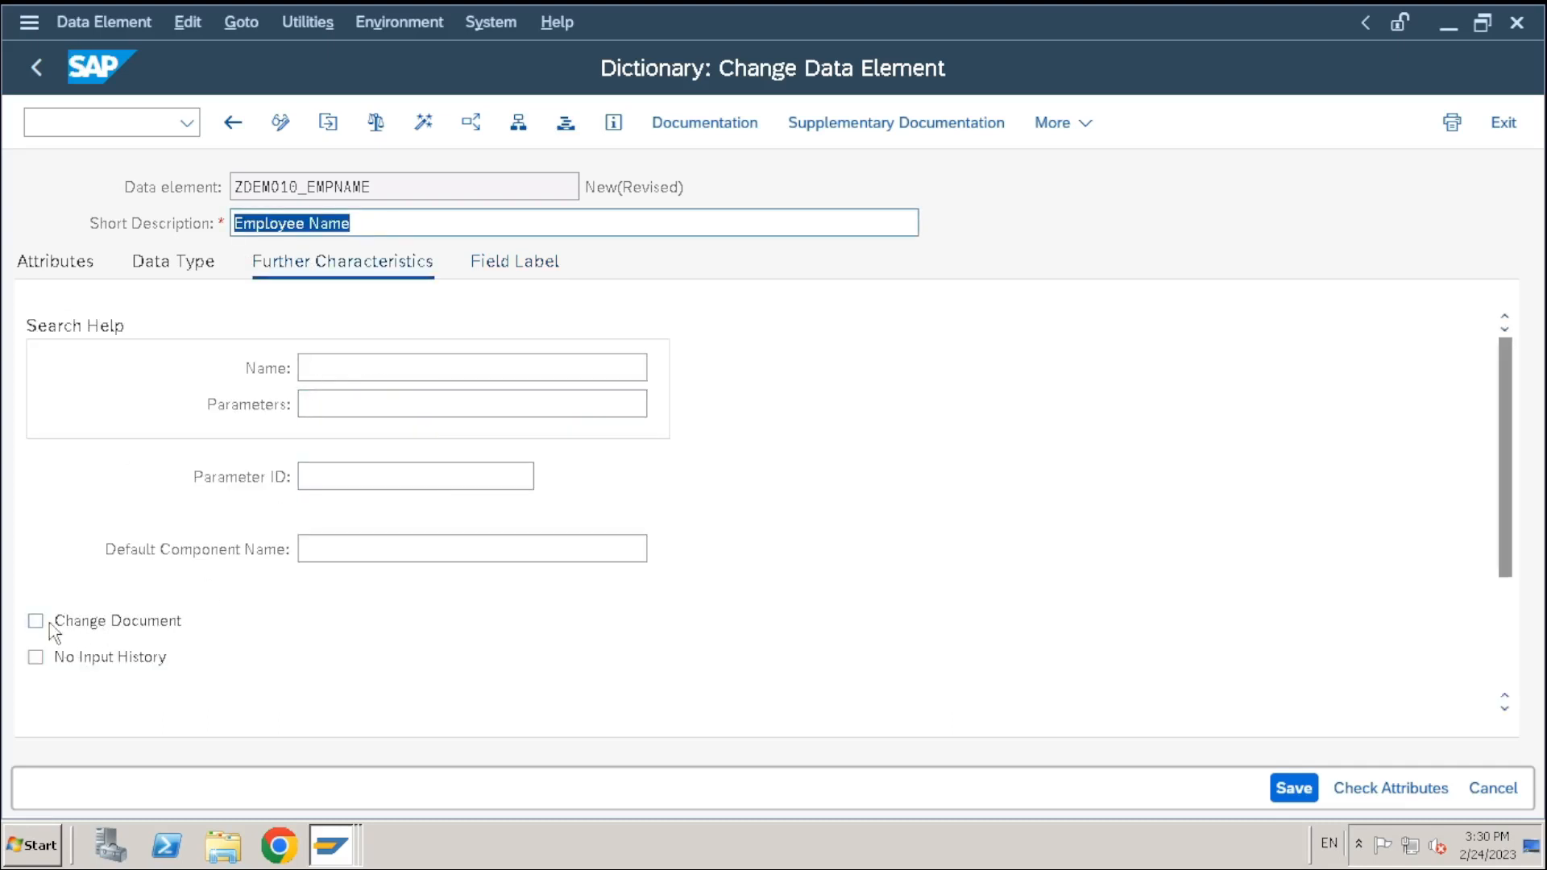
click(347, 478)
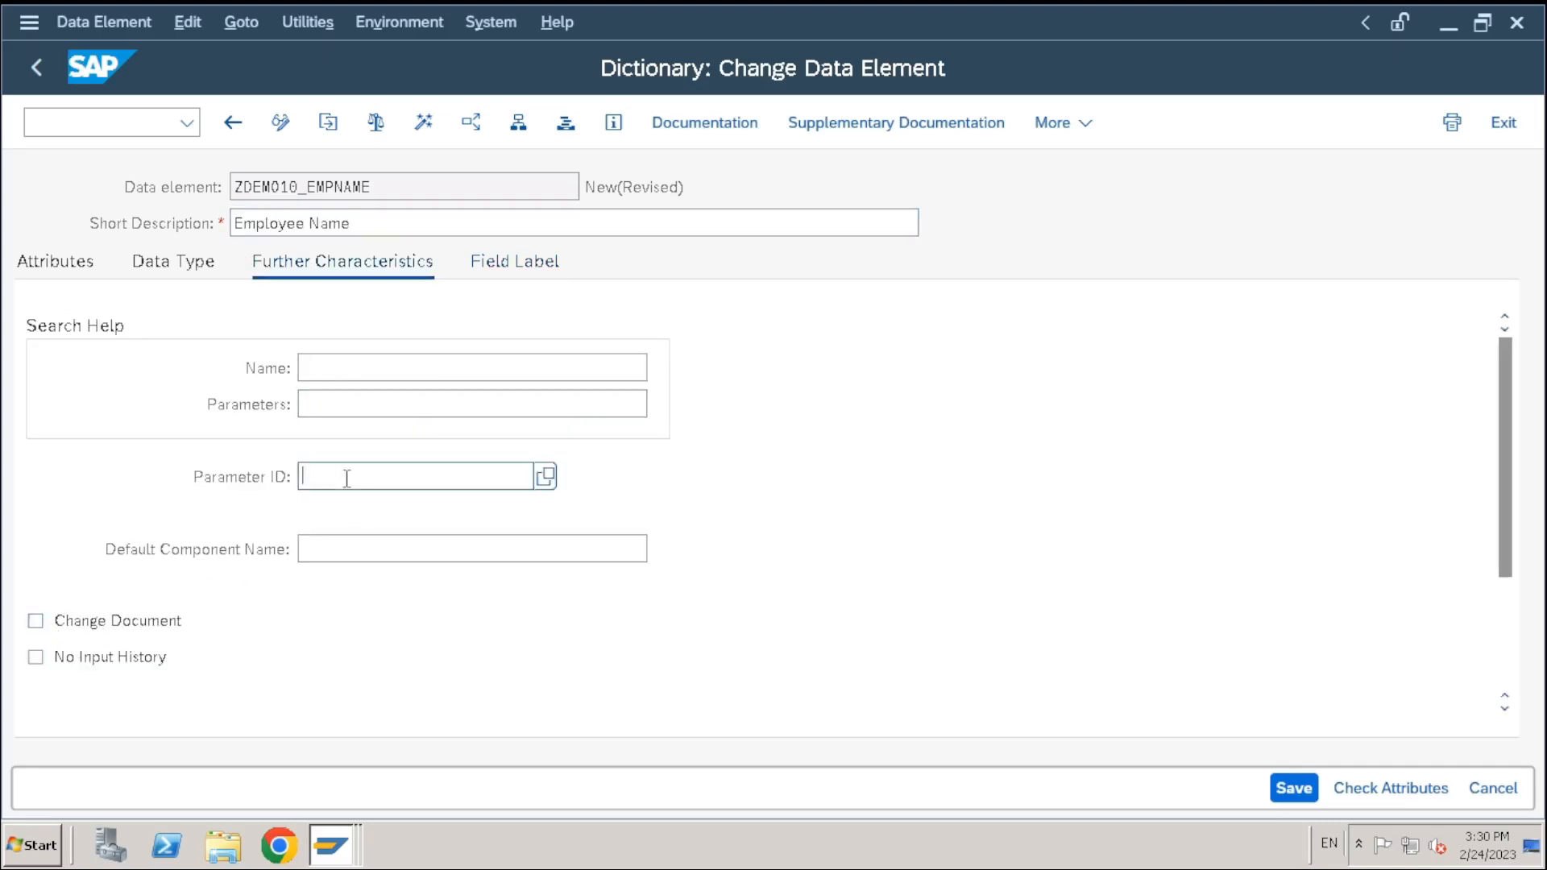
click(349, 368)
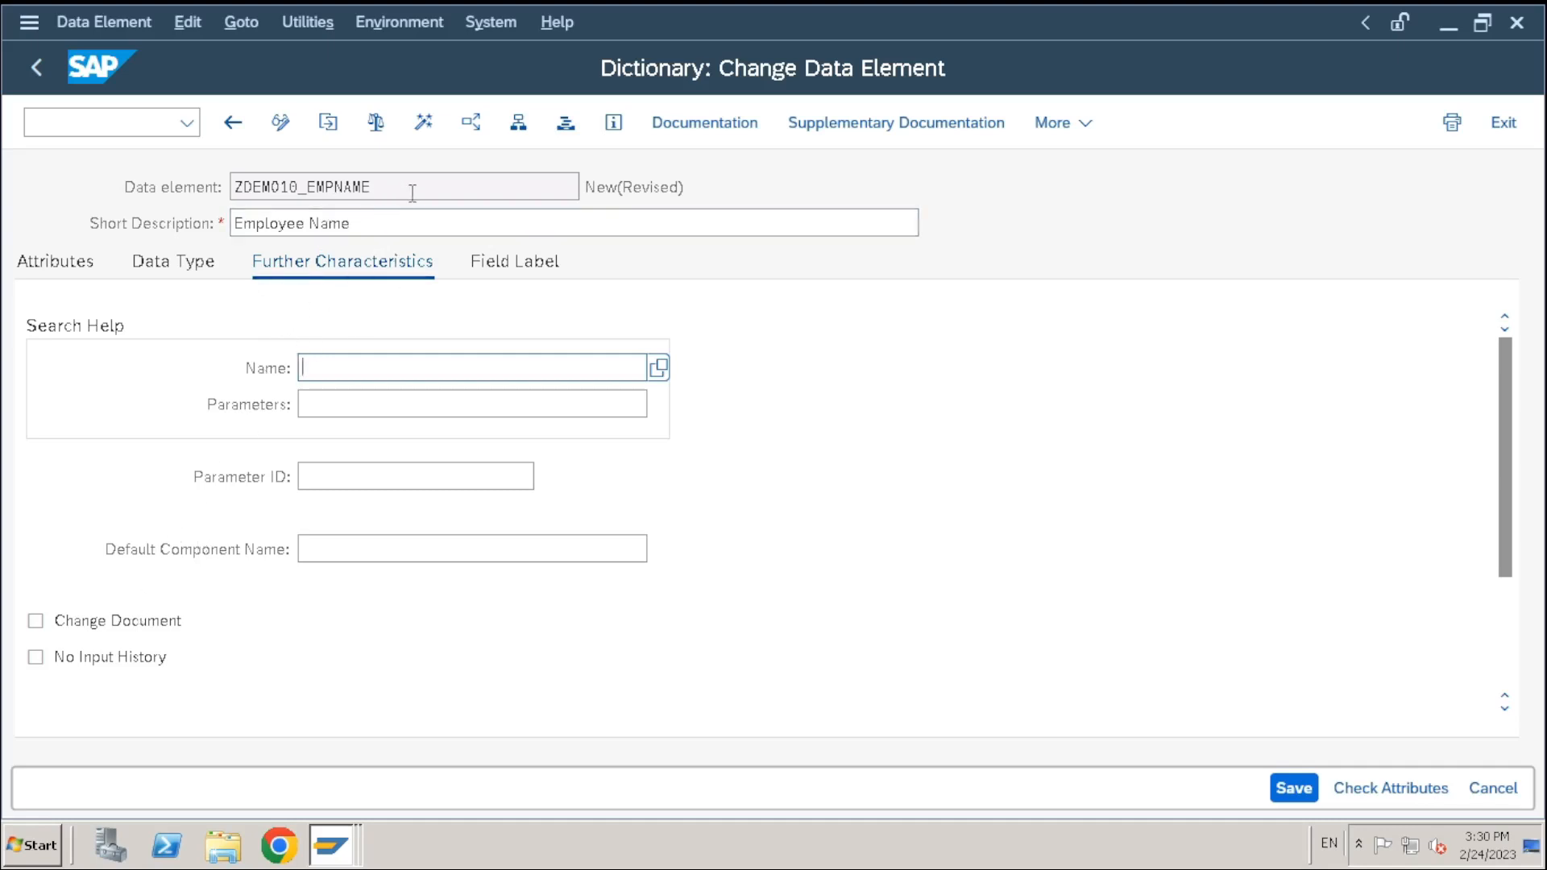
drag(412, 194, 352, 190)
drag(198, 197, 171, 663)
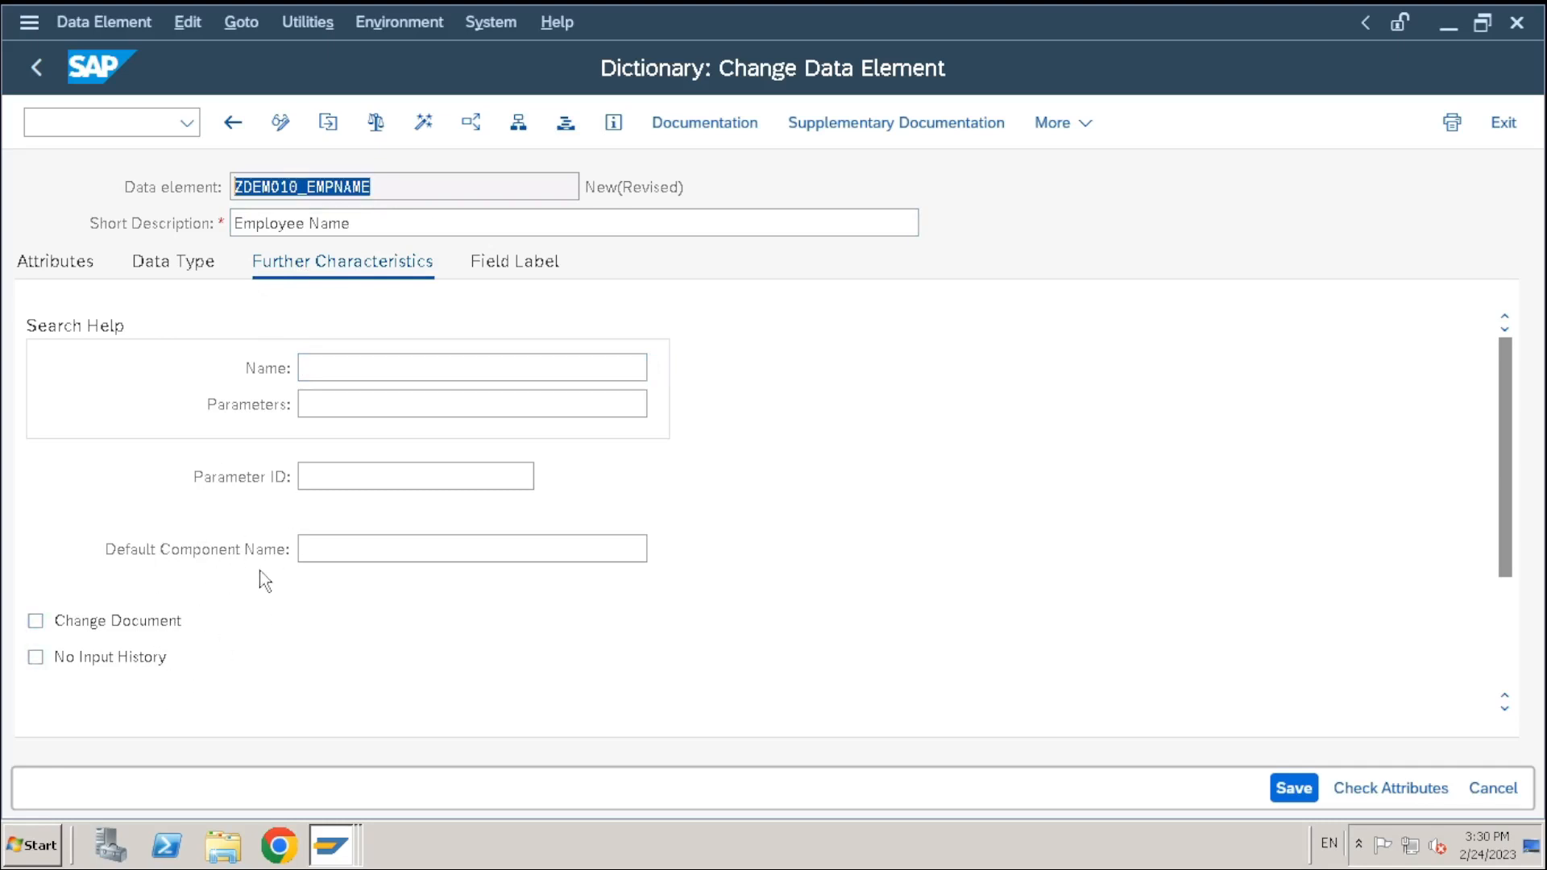
click(509, 270)
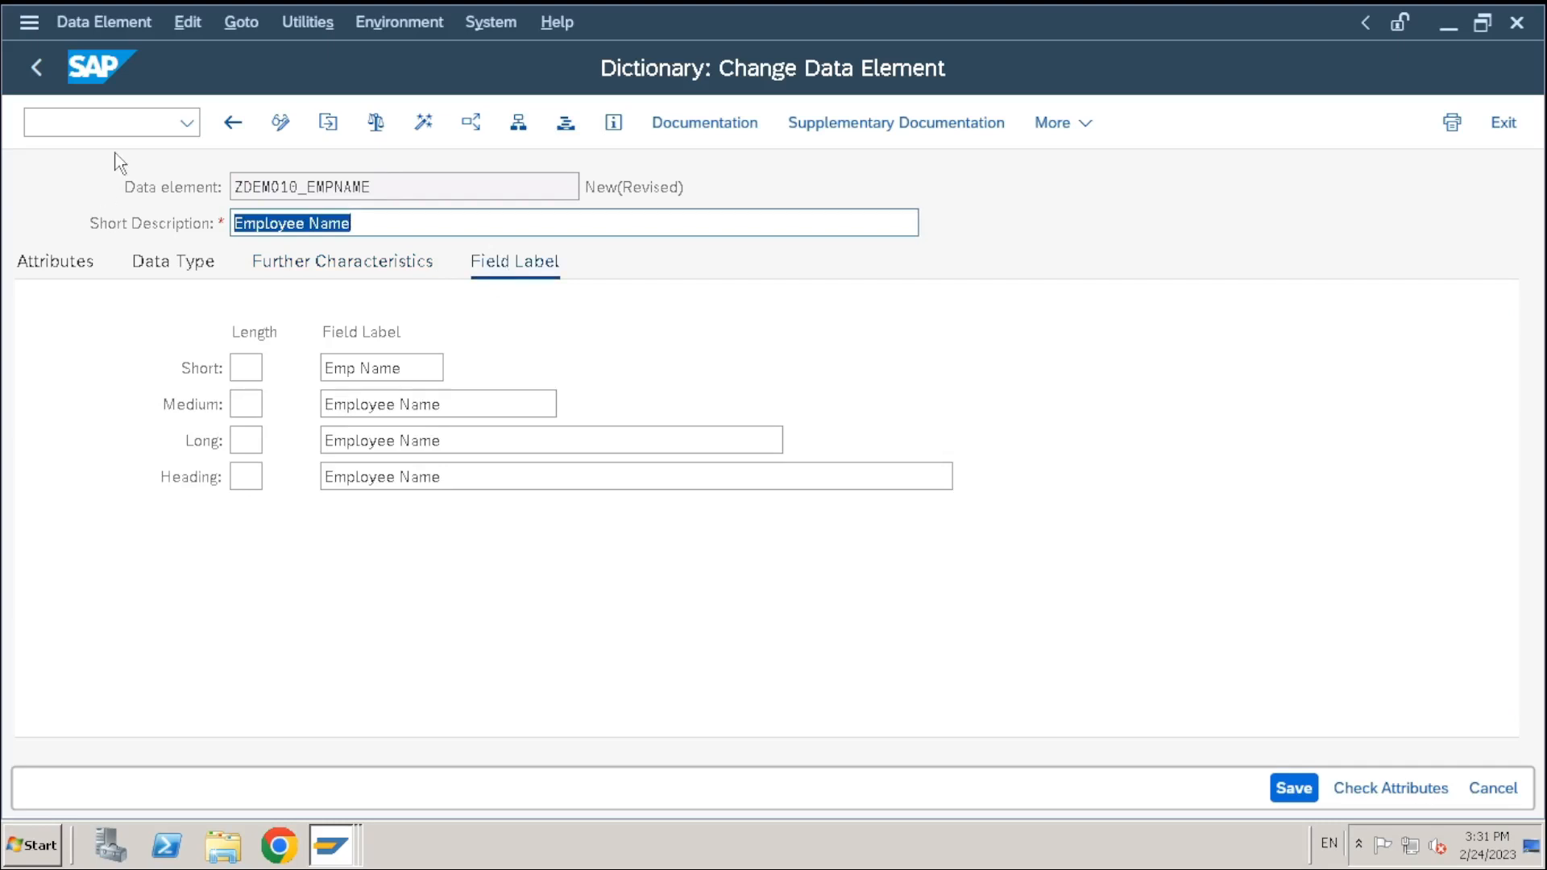
click(294, 270)
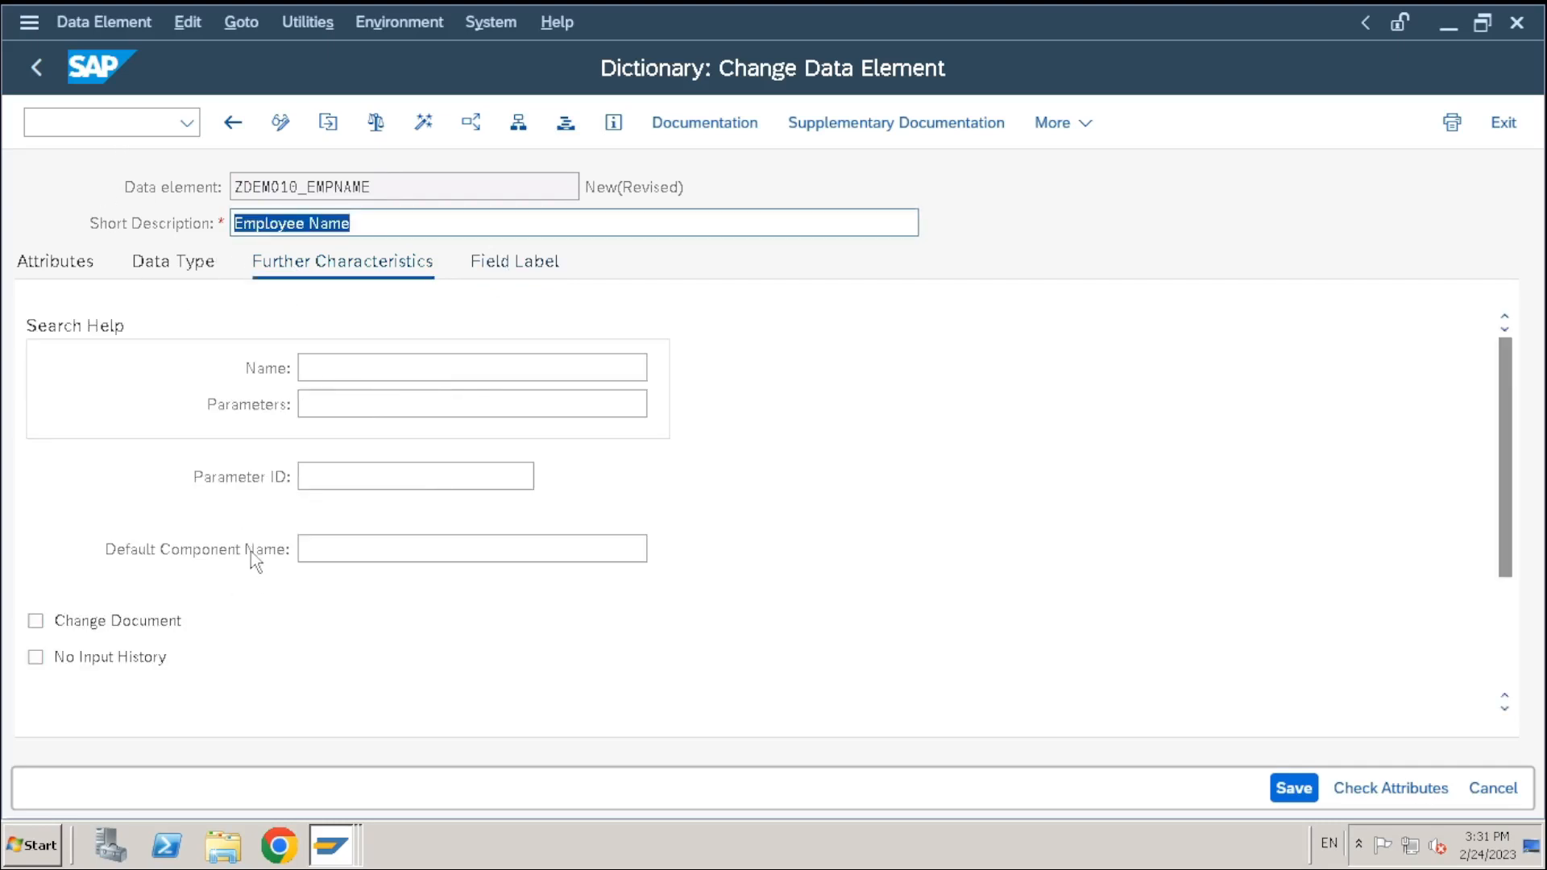
click(508, 270)
click(300, 269)
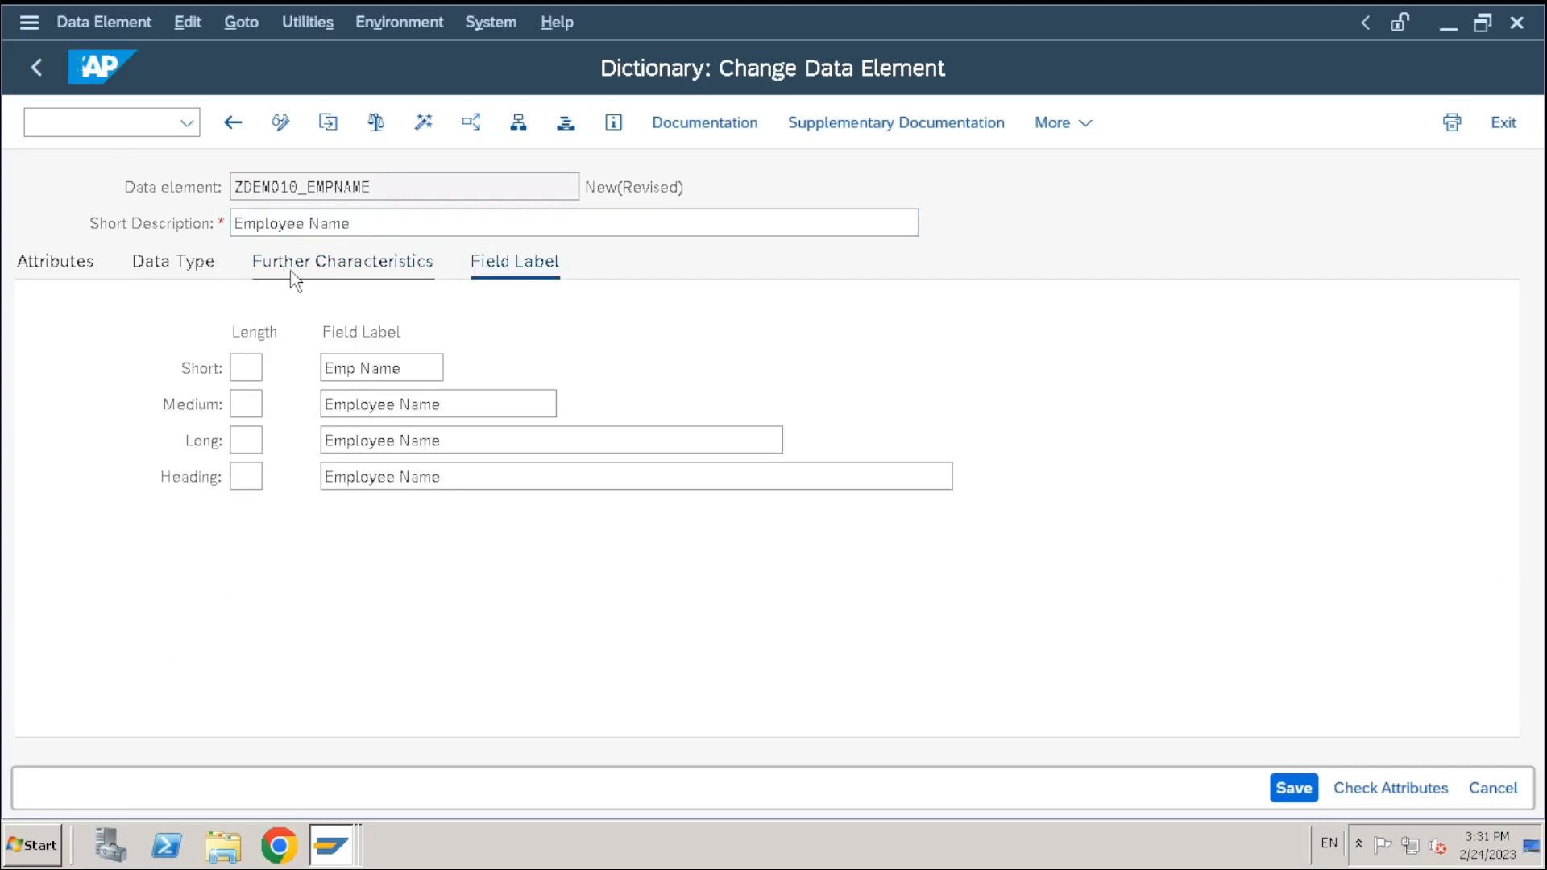
click(209, 269)
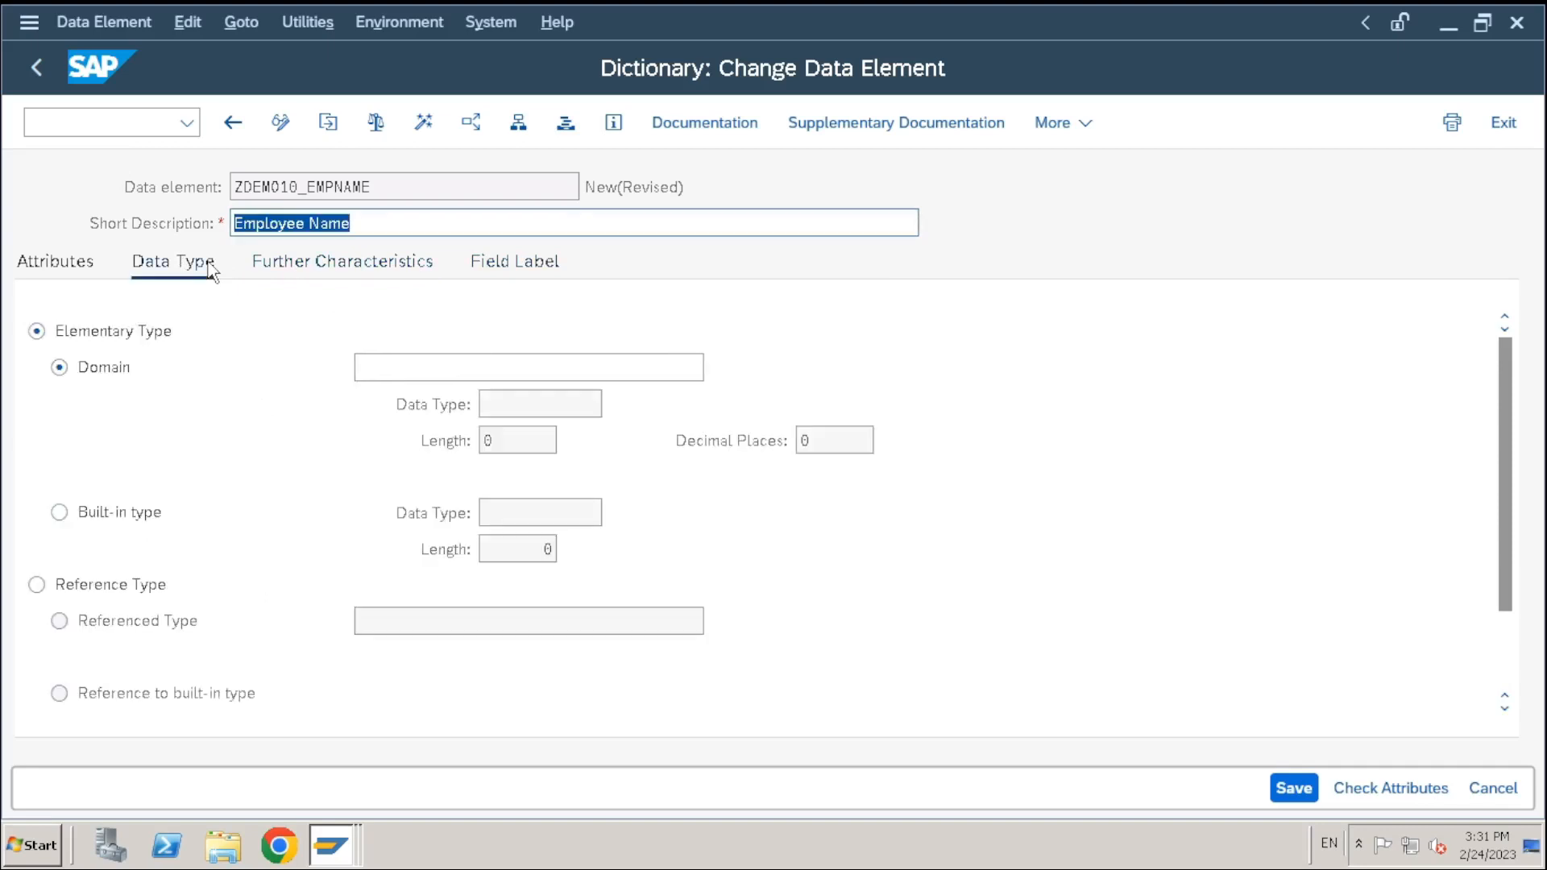
Set the domain to ZDEMO10_EMPNAME and dismiss the no-active-domain notice
click(369, 365)
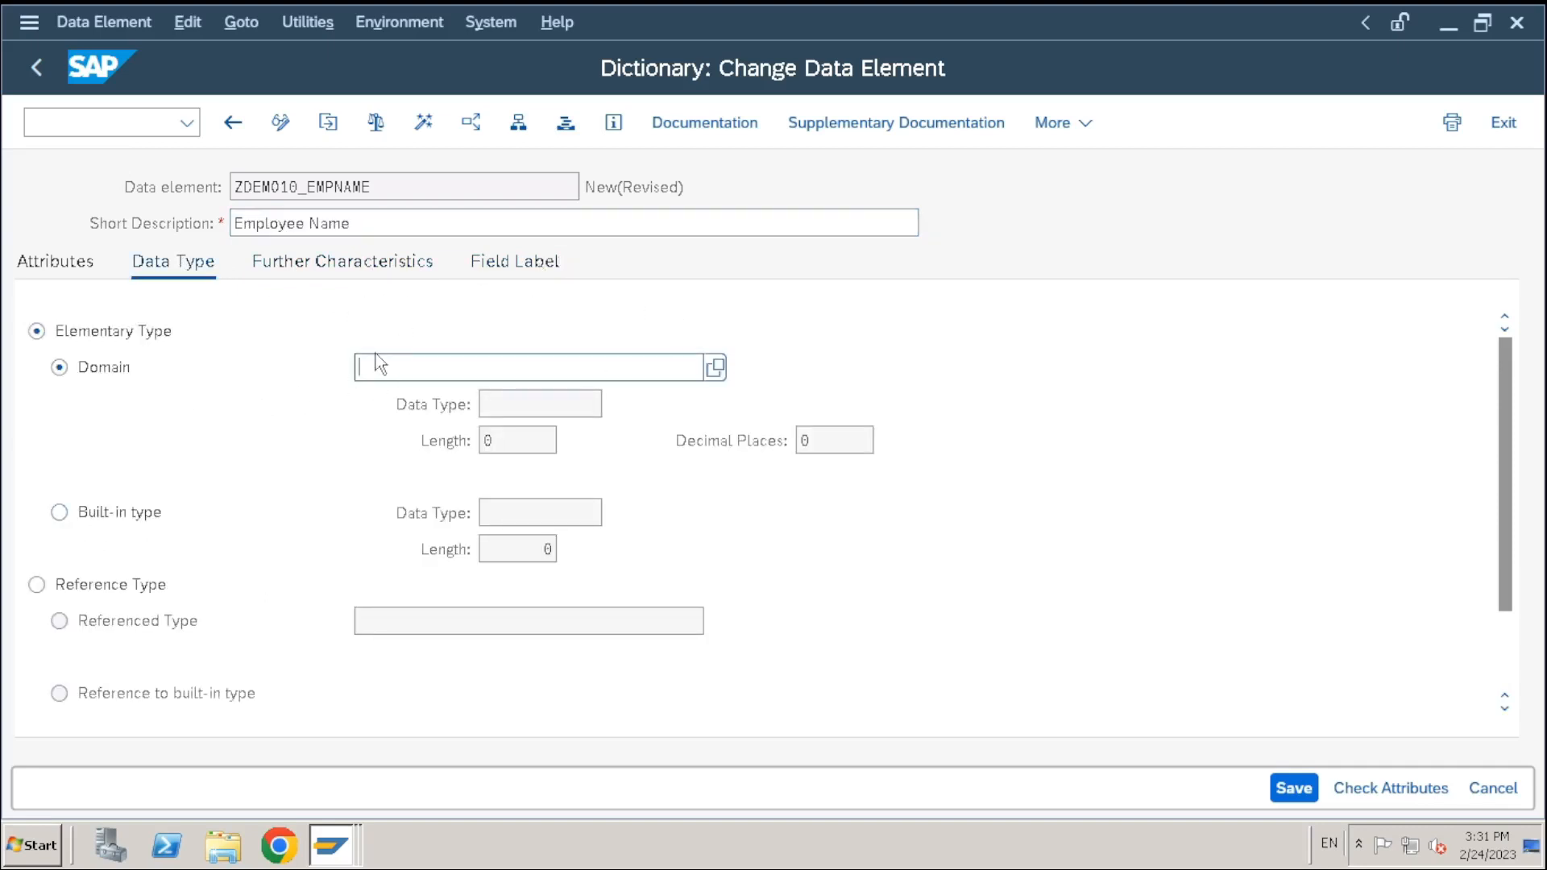
drag(418, 198, 8, 199)
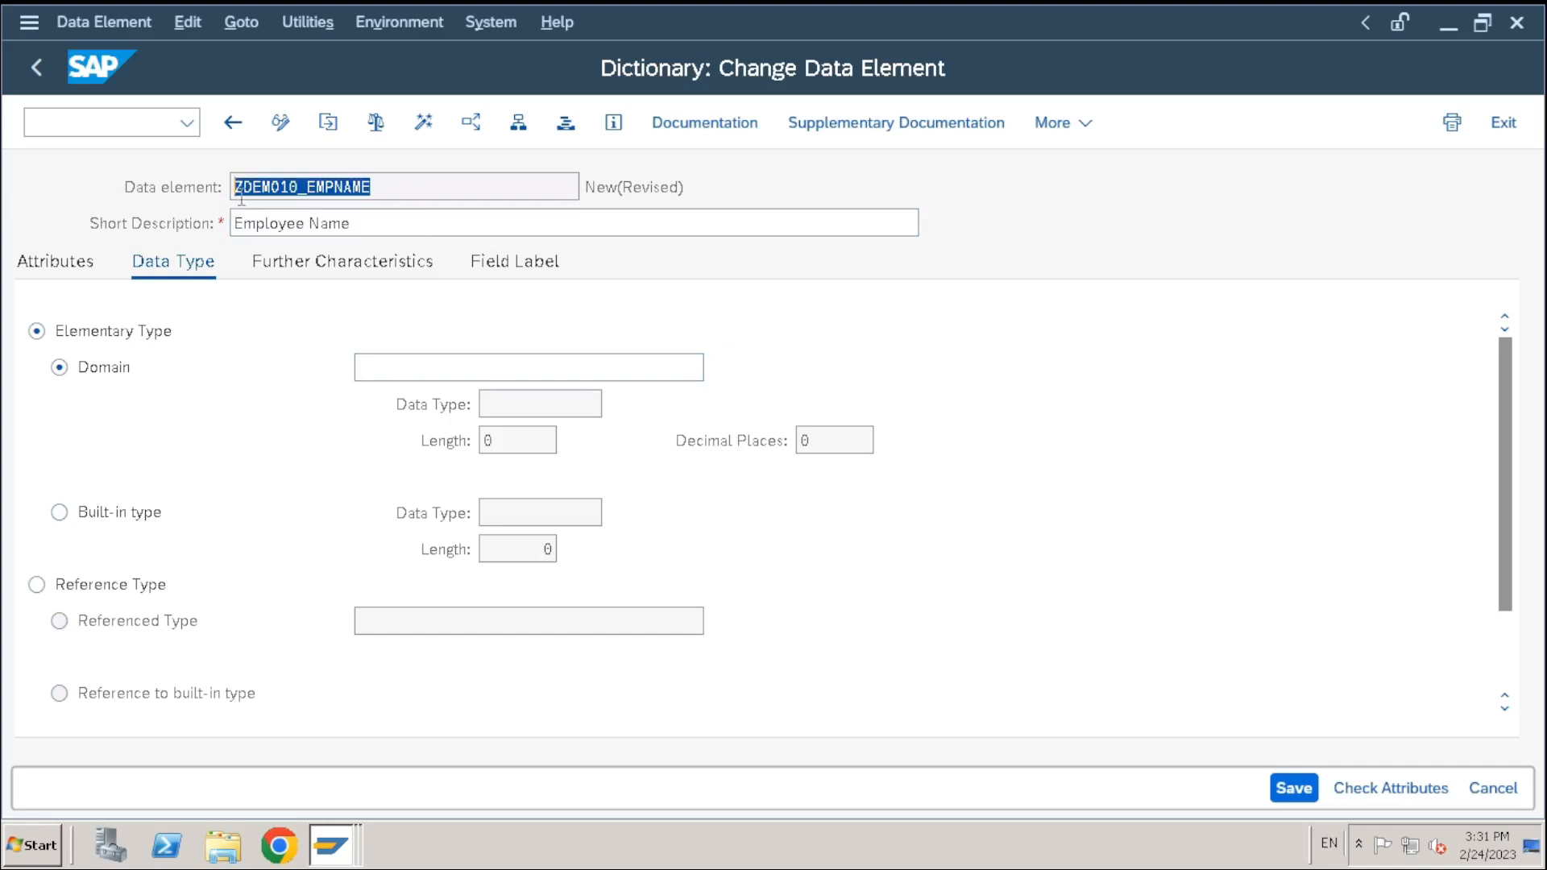
key(ctrl+c)
click(395, 365)
key(ctrl+v)
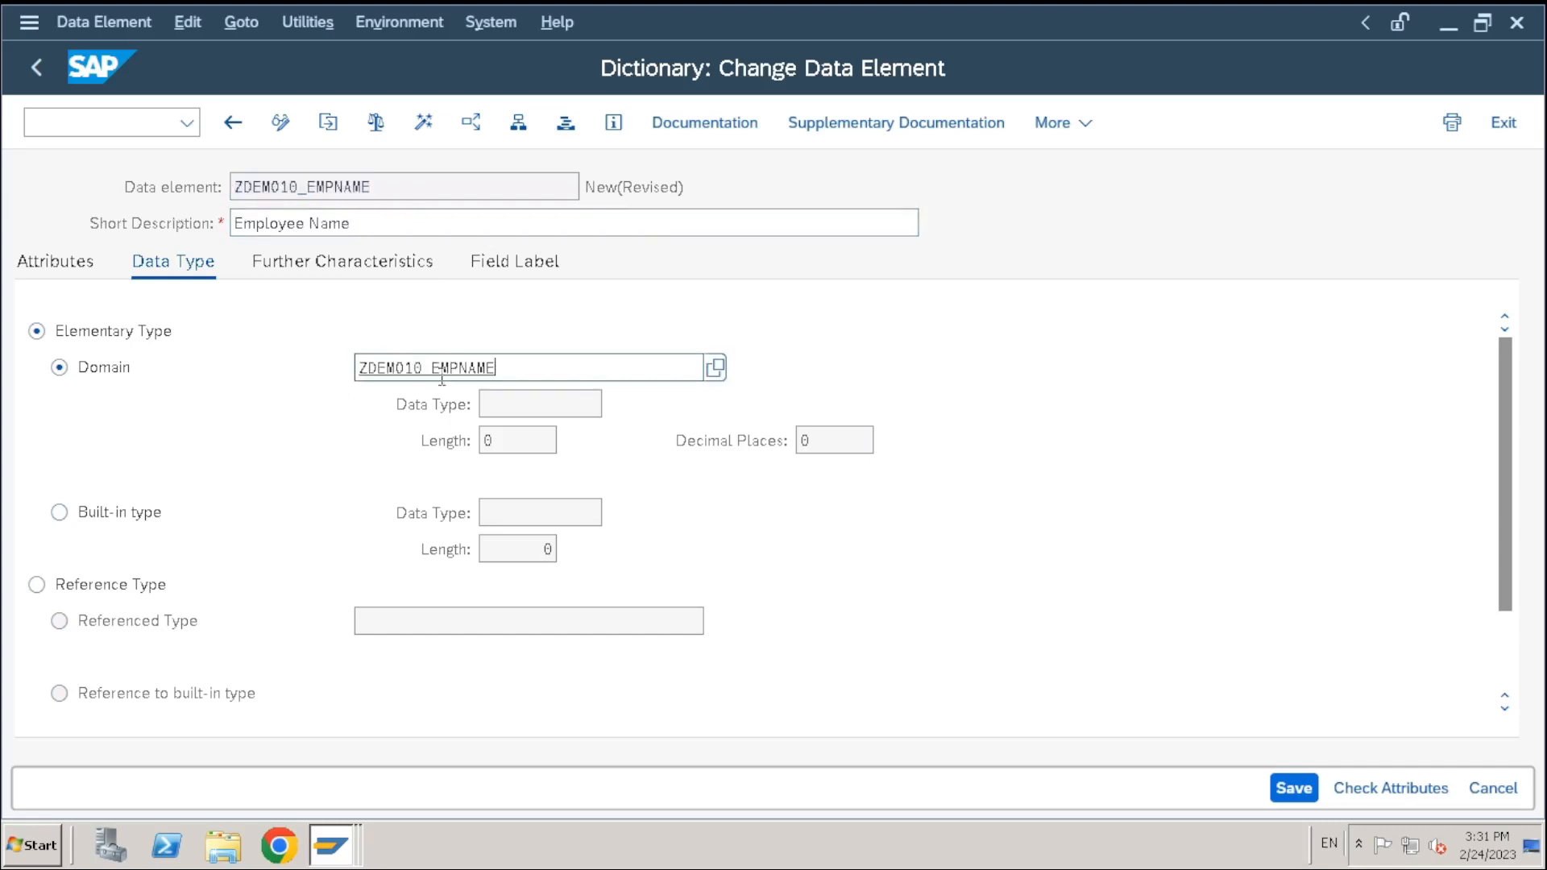
key(Return)
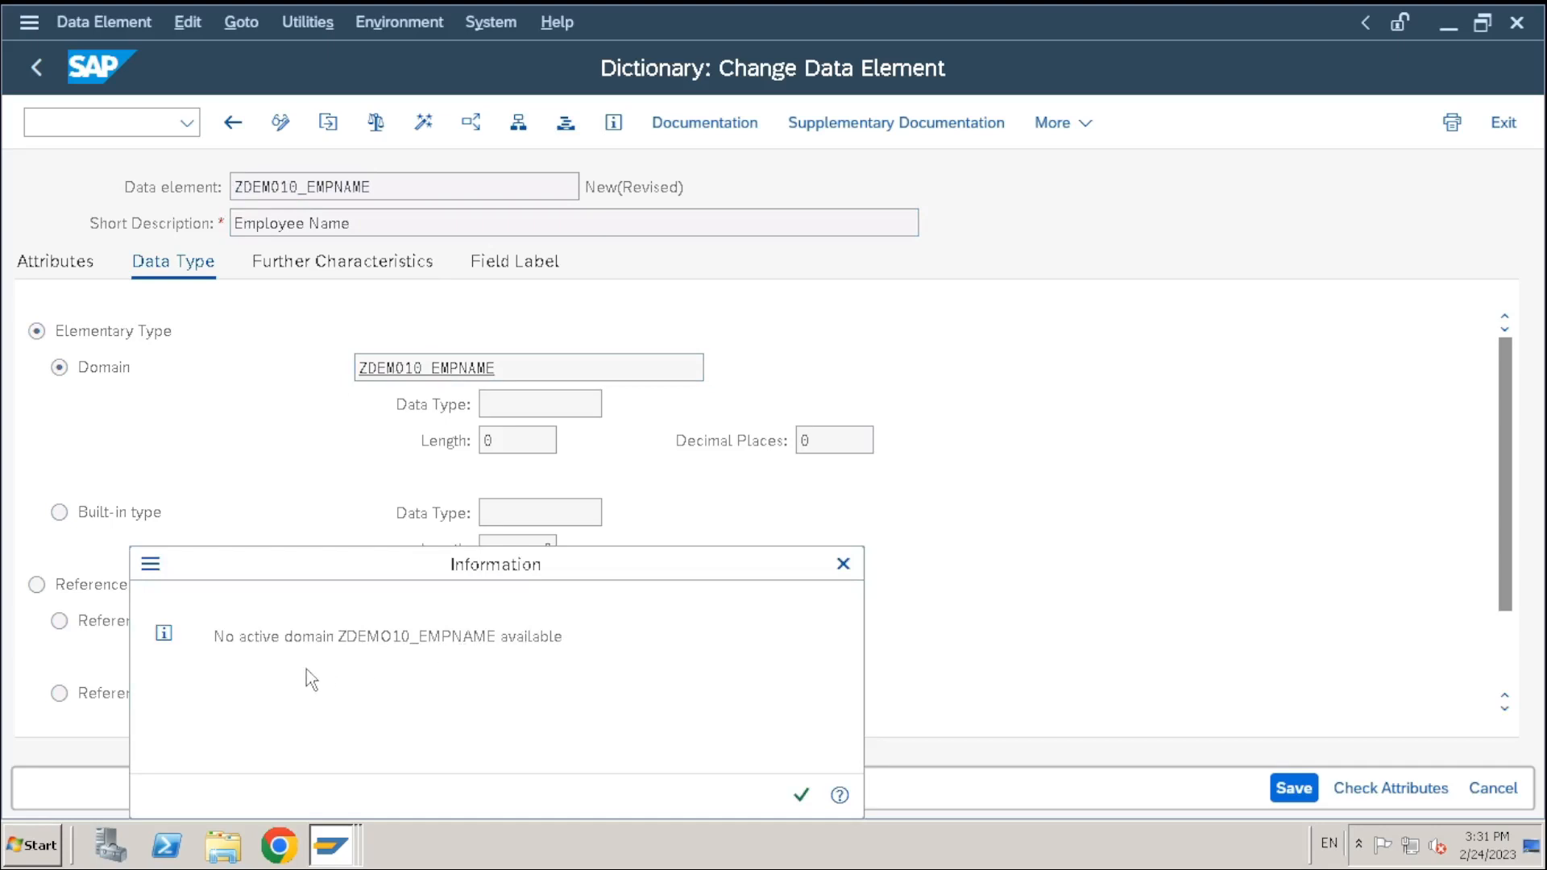
click(801, 796)
Navigate into the ZDEMO10_EMPNAME domain, saving the data element as a local object
click(519, 376)
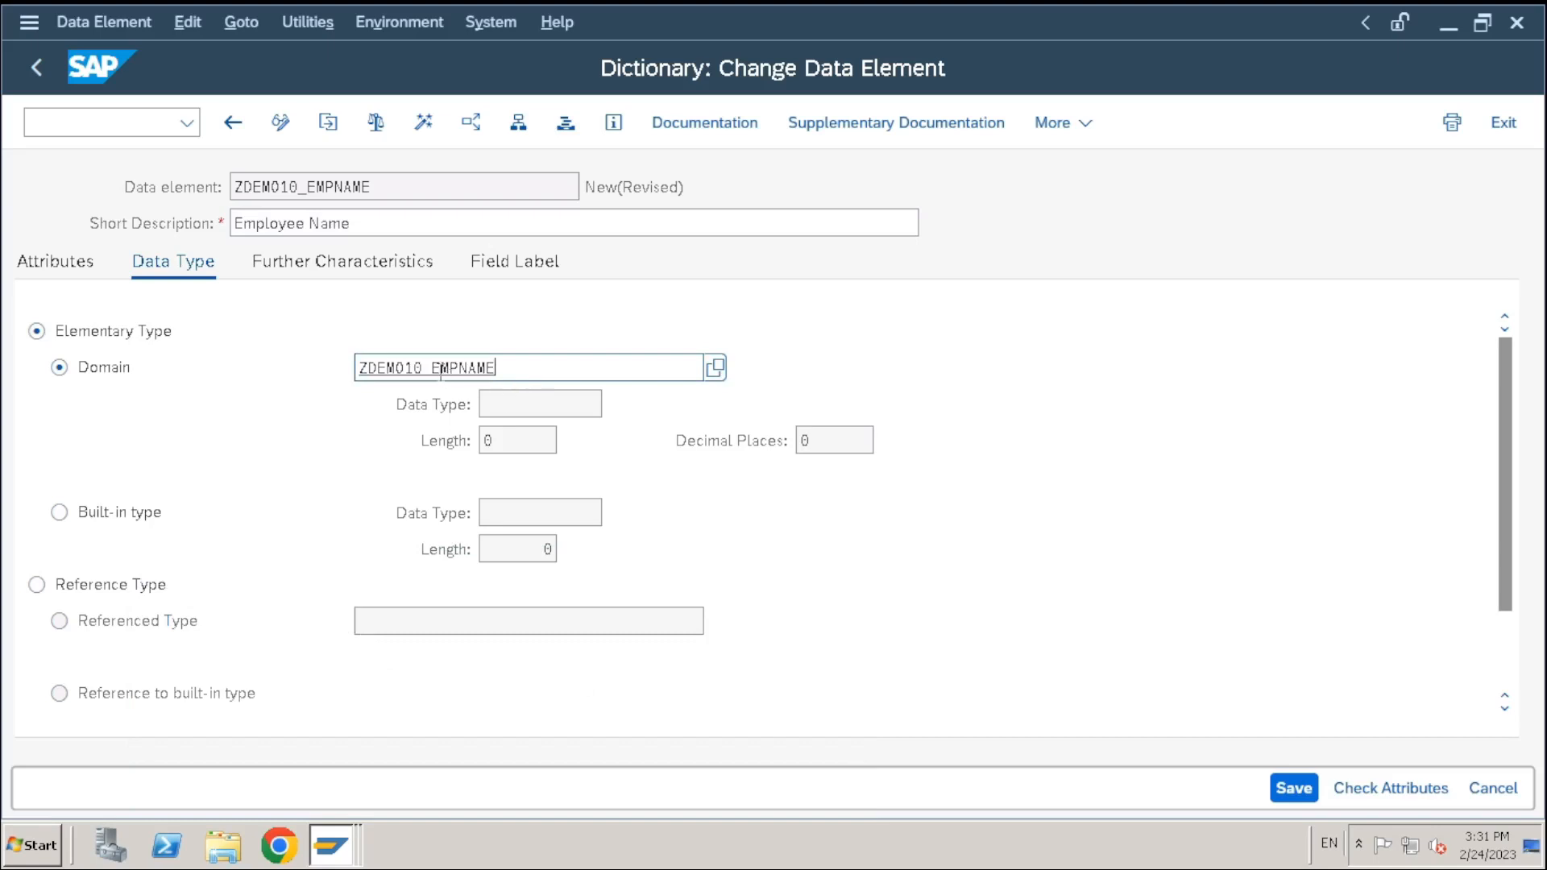
key(F3)
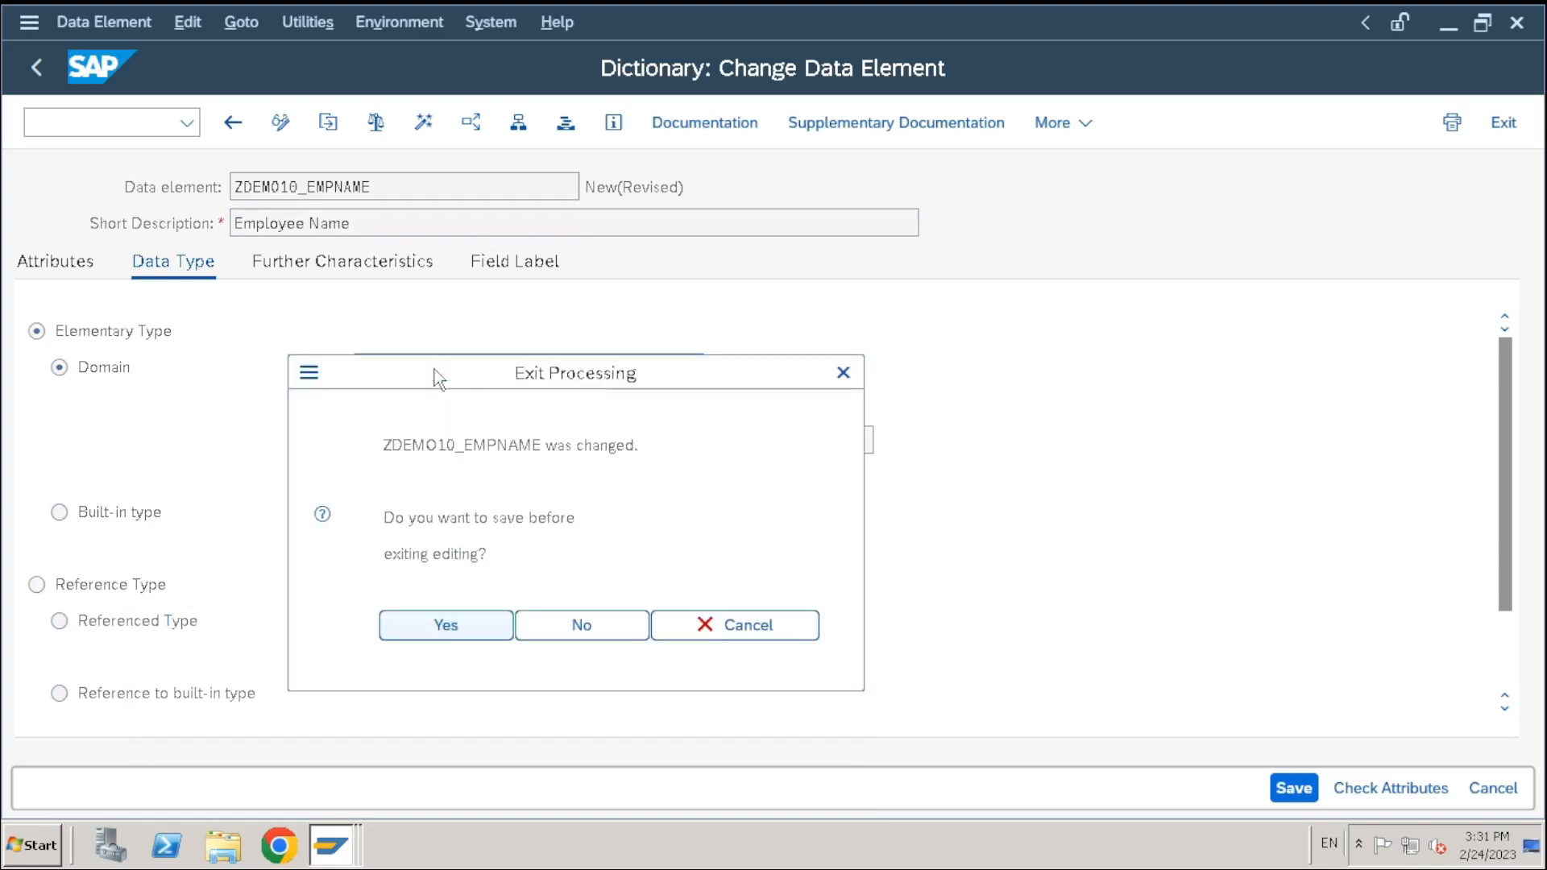
click(467, 627)
click(602, 746)
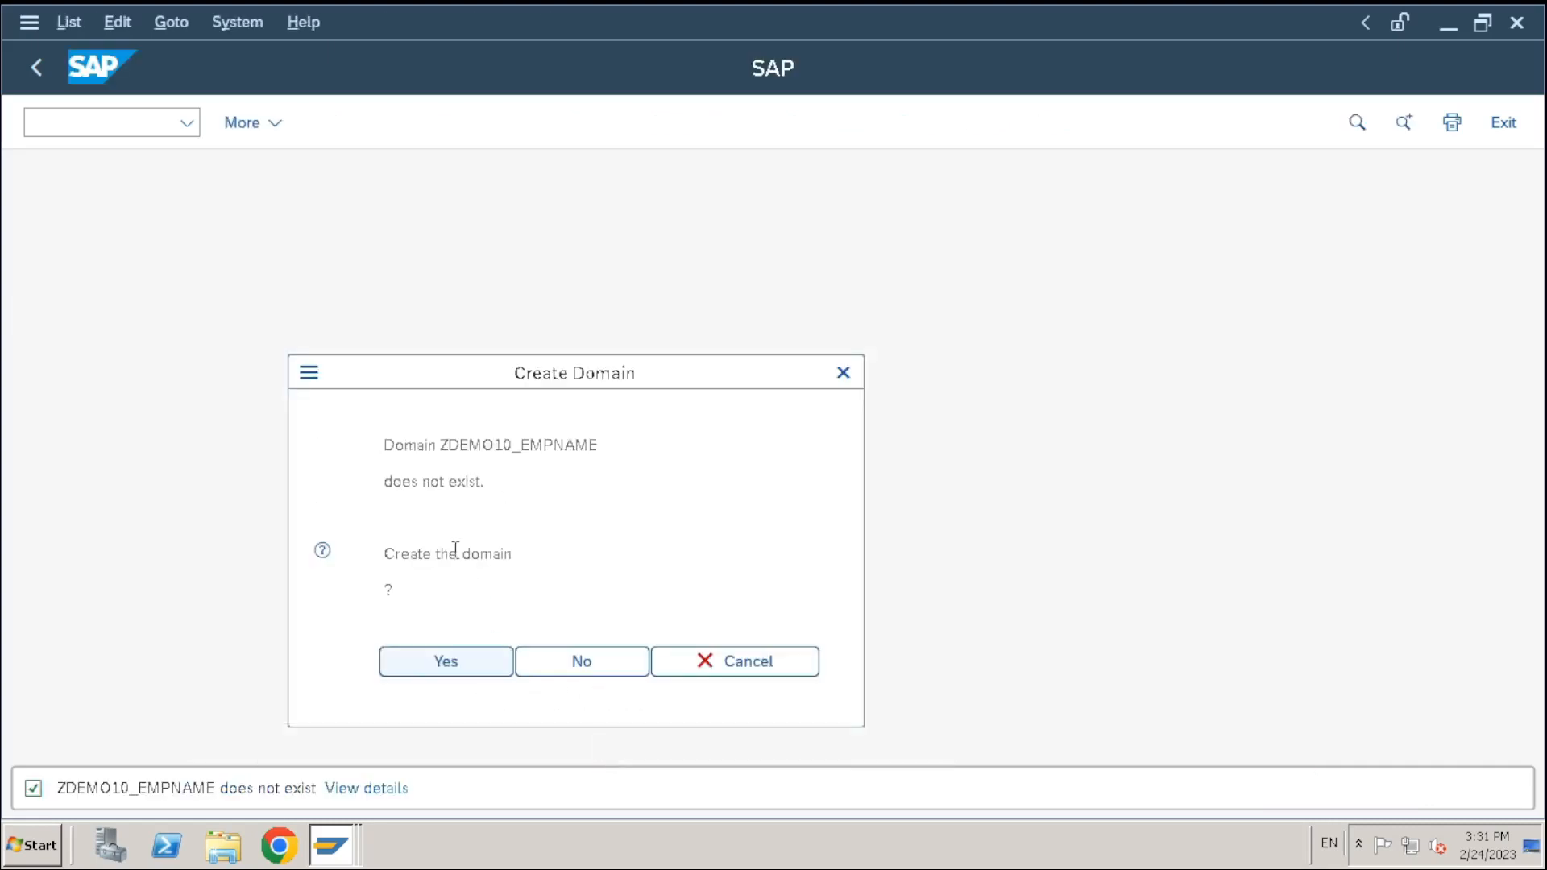
Create domain ZDEMO10_EMPNAME described 'Employee Name' as case-sensitive CHAR 40
click(467, 661)
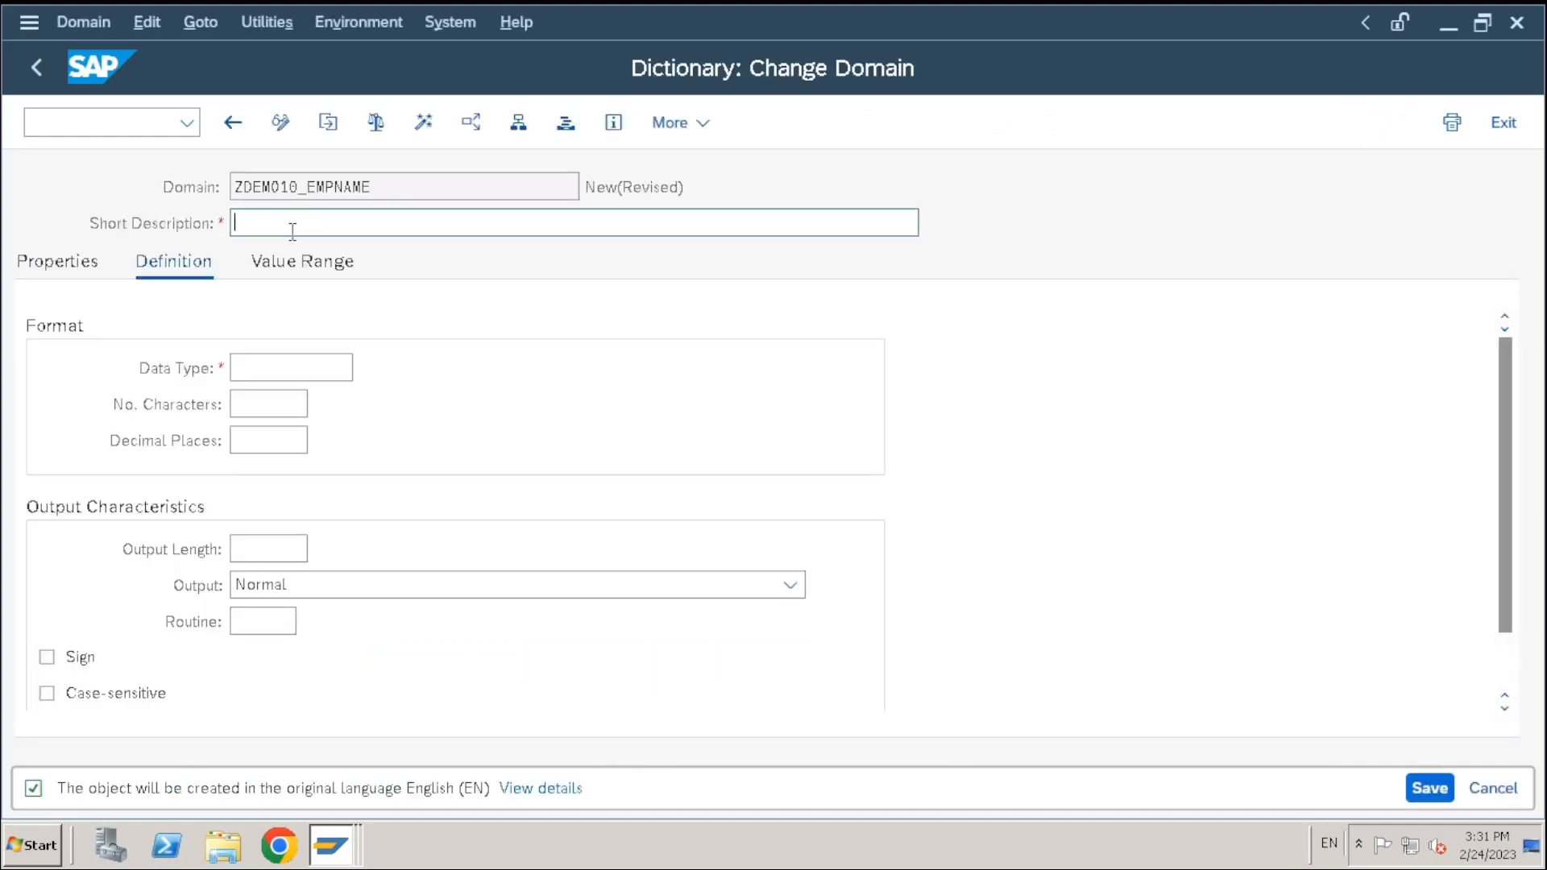
text(Employee Name)
click(317, 368)
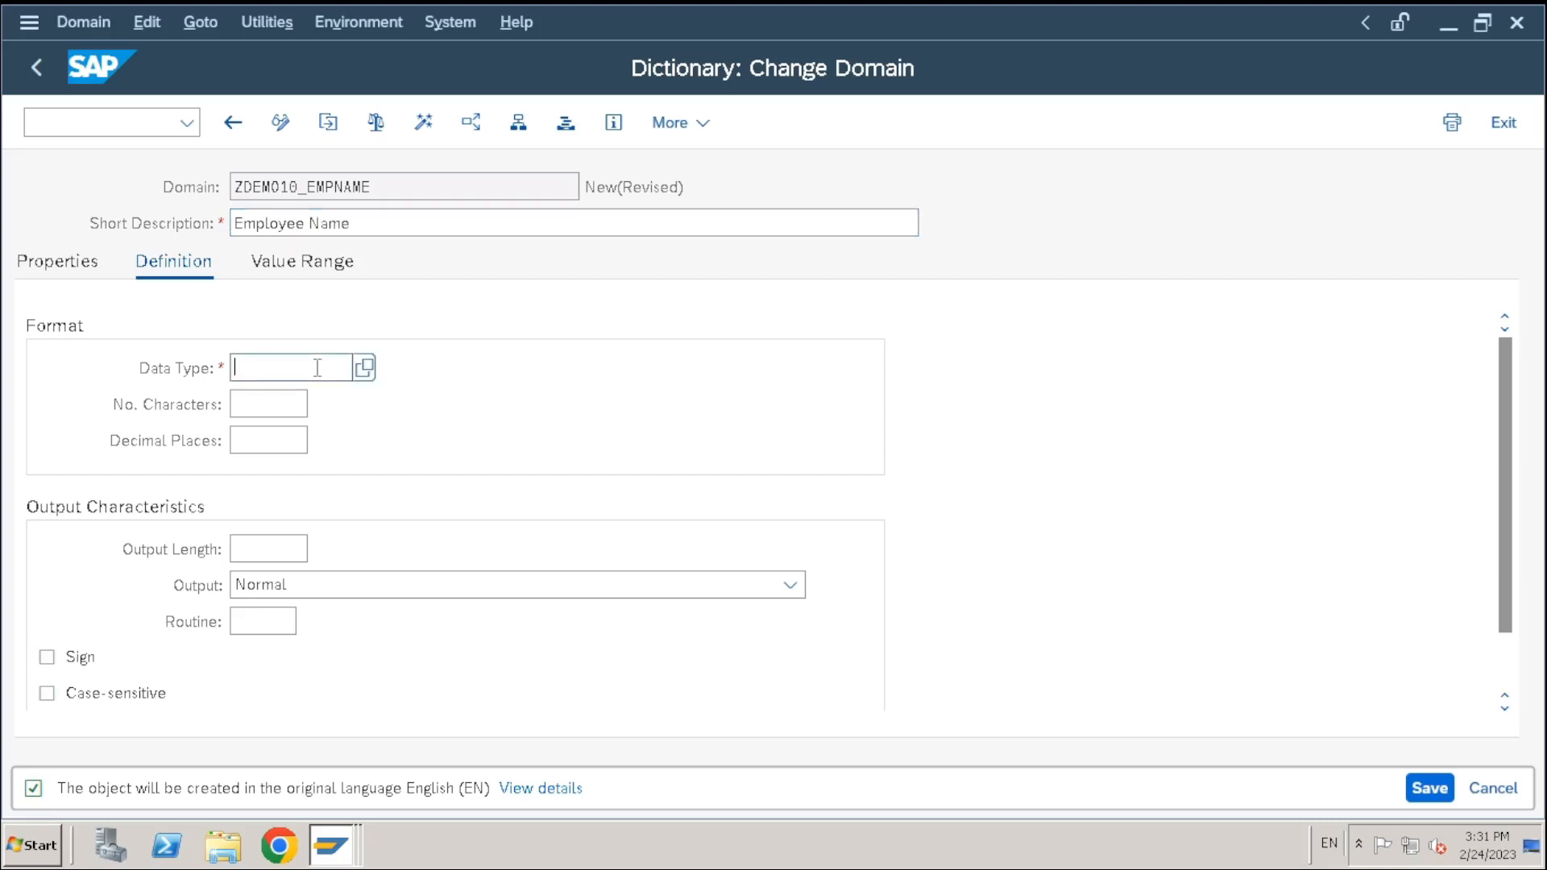
text(char)
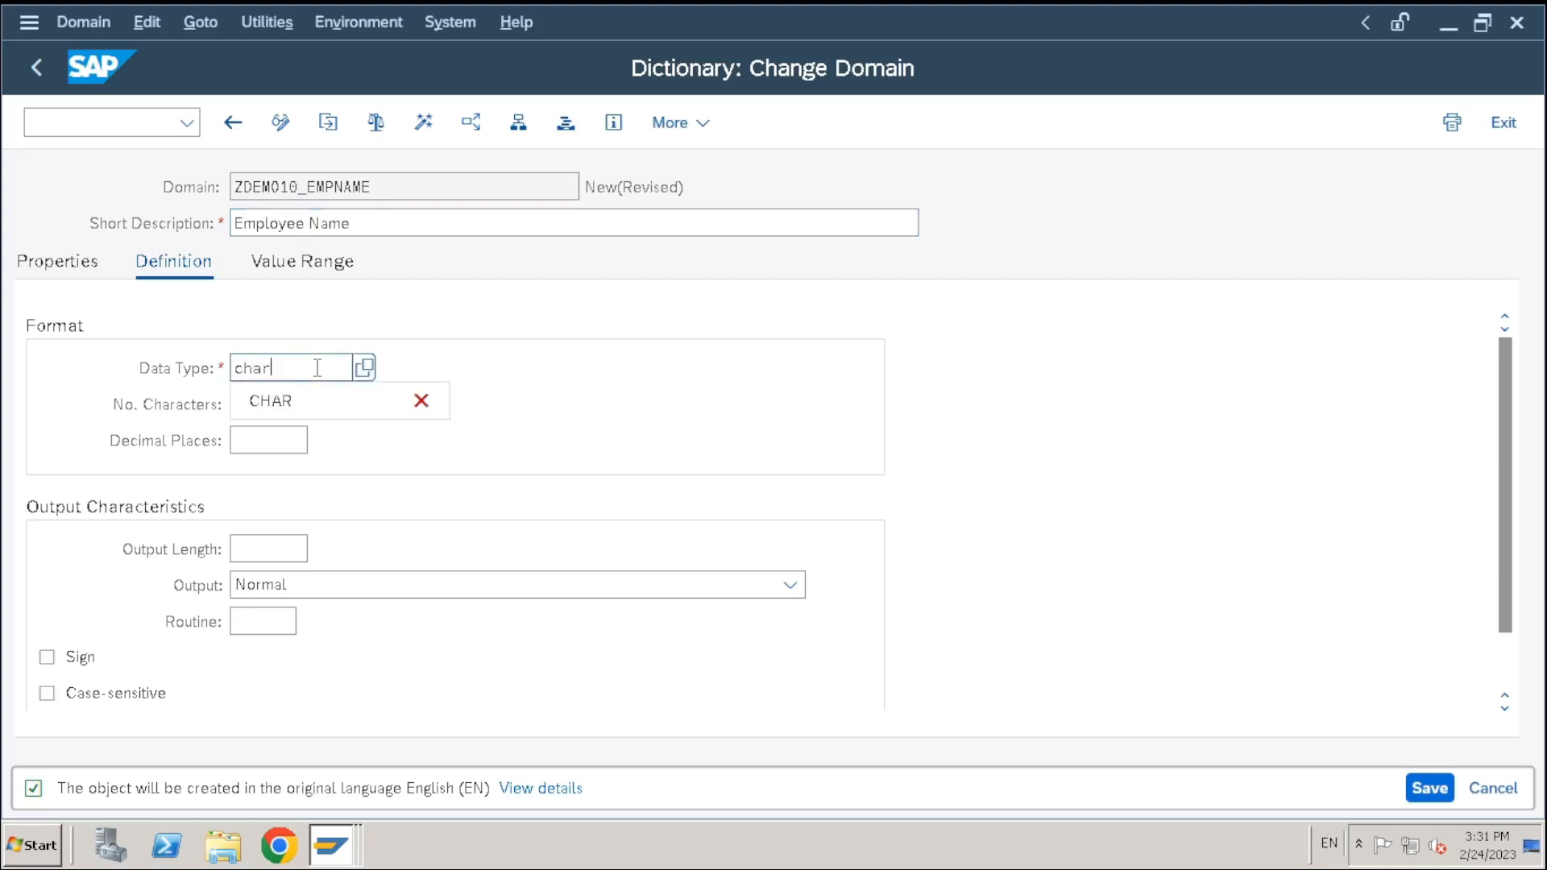
click(280, 403)
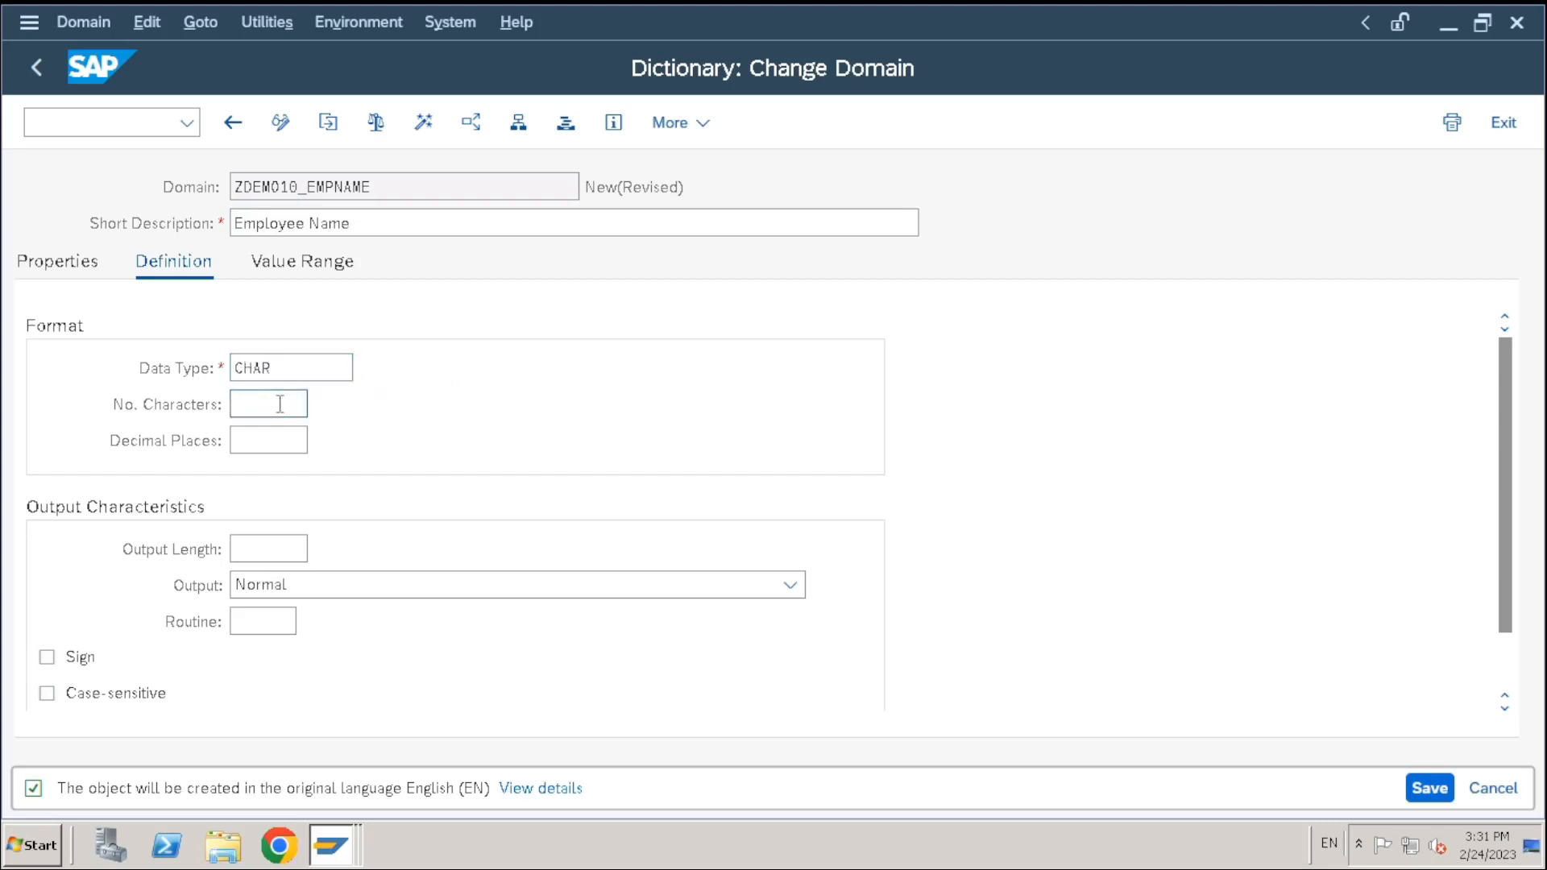
text(40)
key(Return)
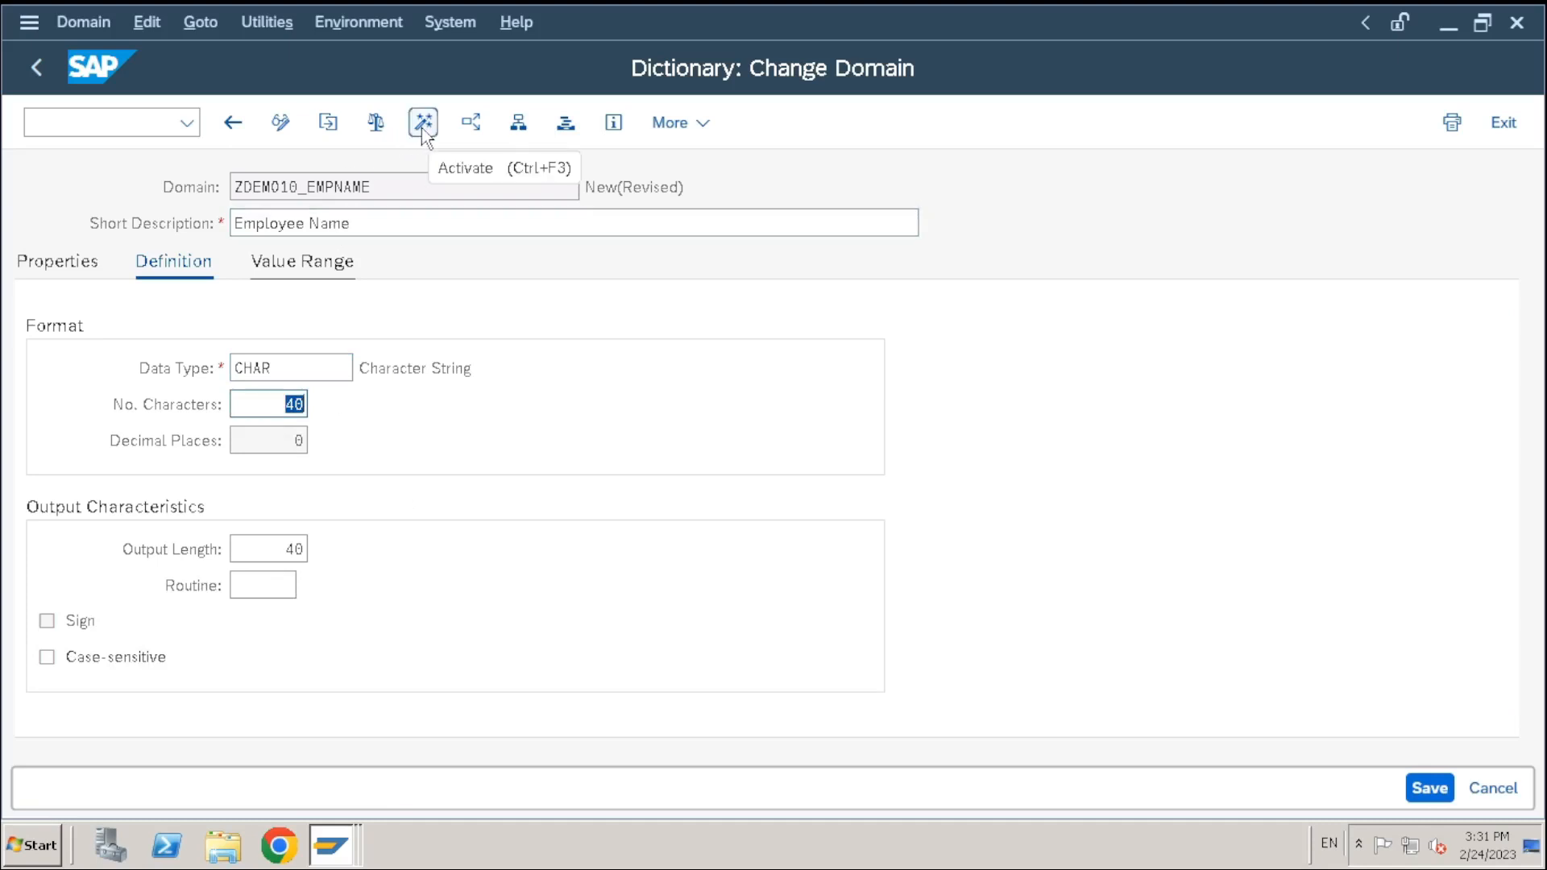
click(47, 657)
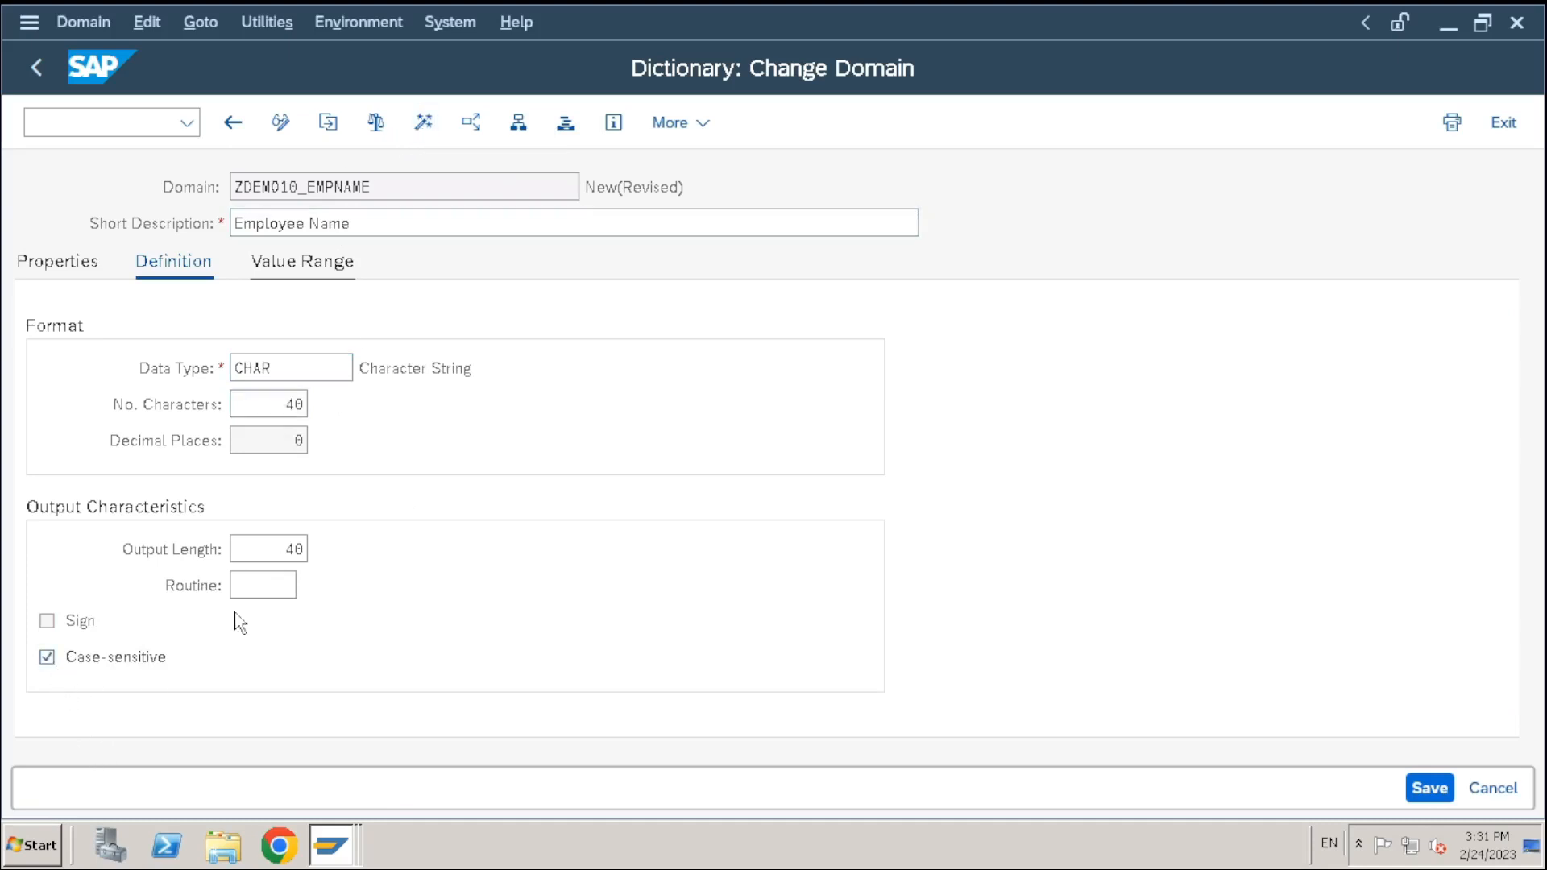
click(322, 270)
click(205, 262)
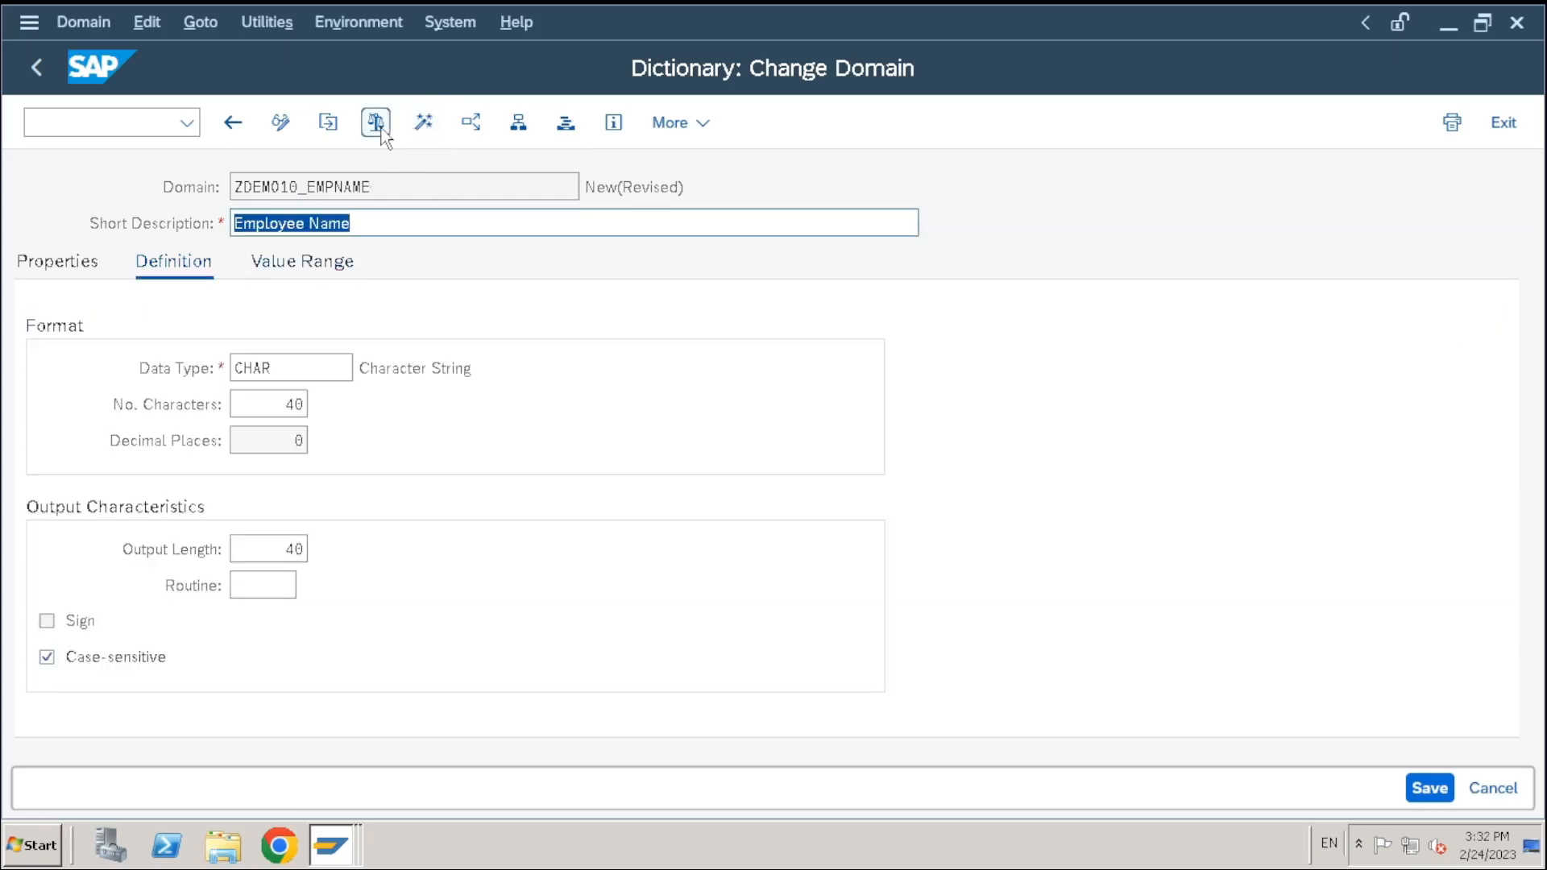
Save the domain as a local object, check it, and activate it
key(ctrl+s)
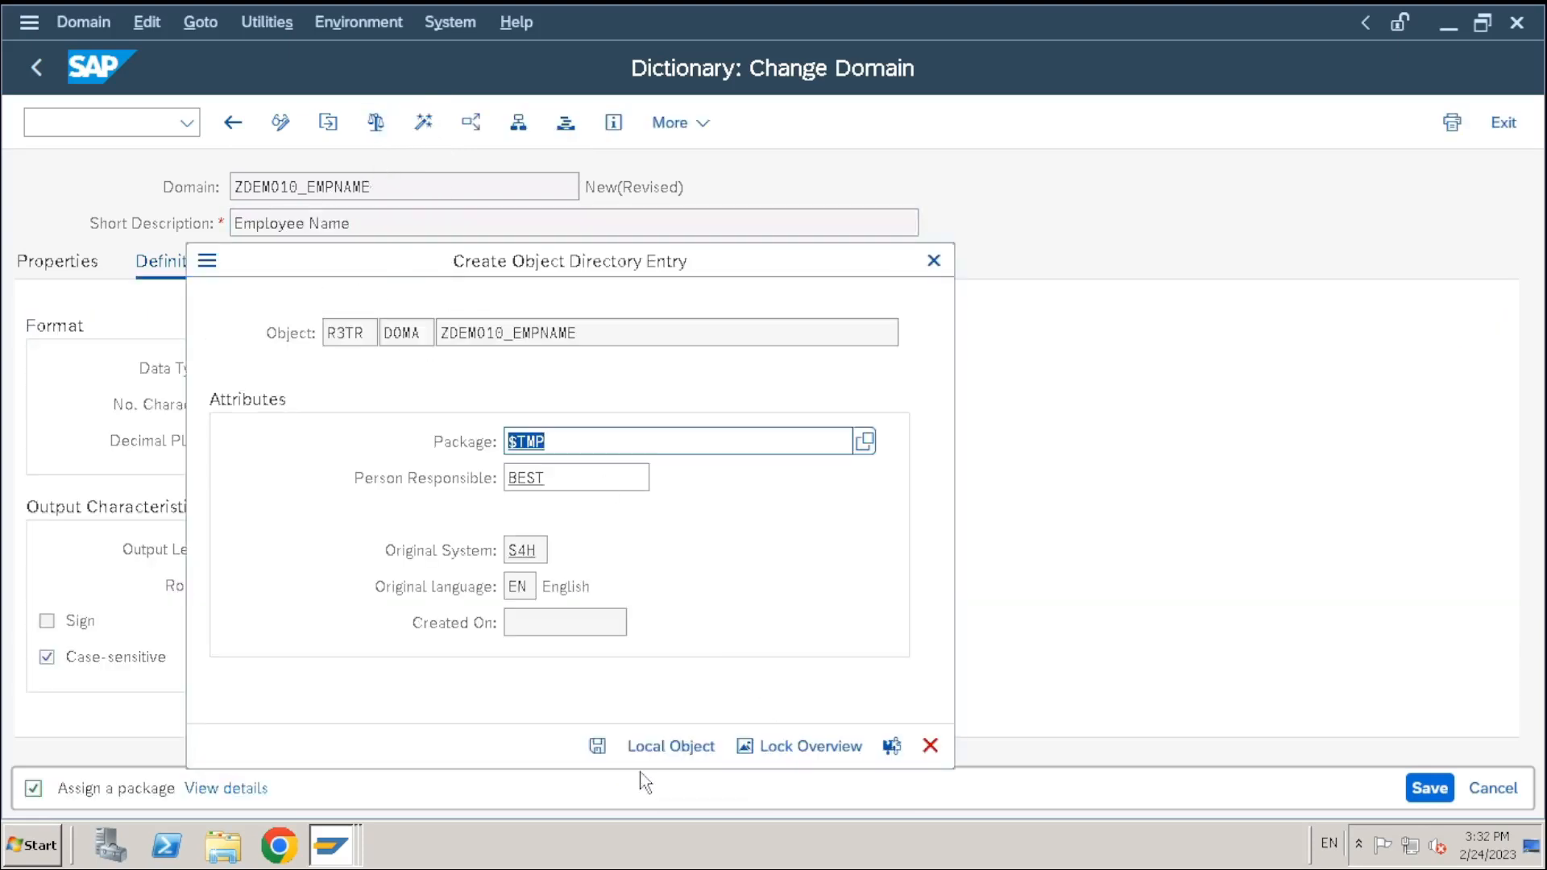
click(601, 751)
click(376, 135)
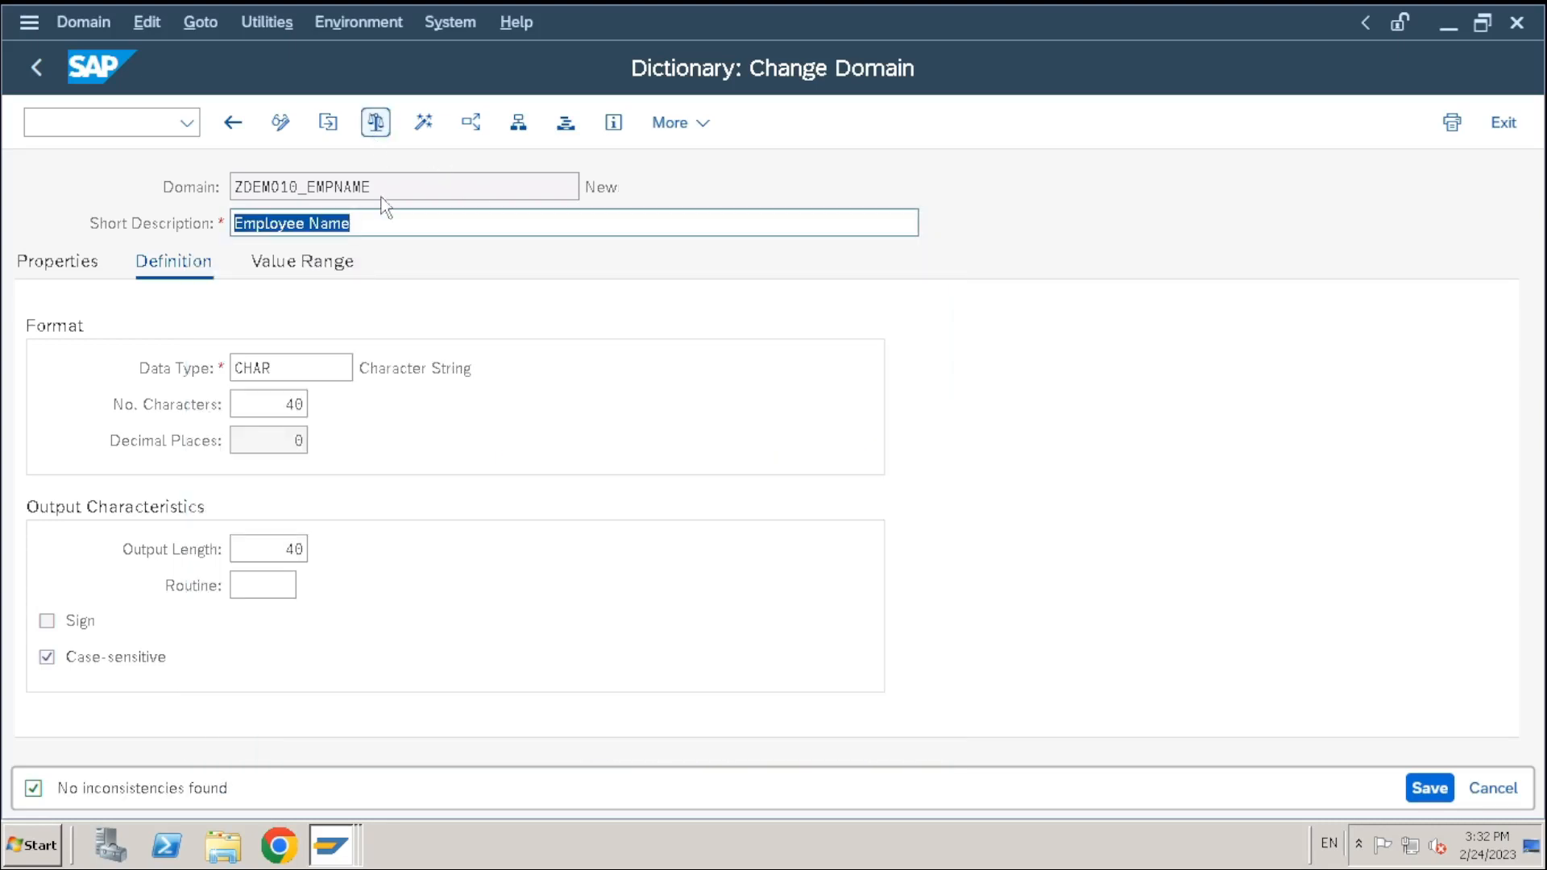
click(423, 123)
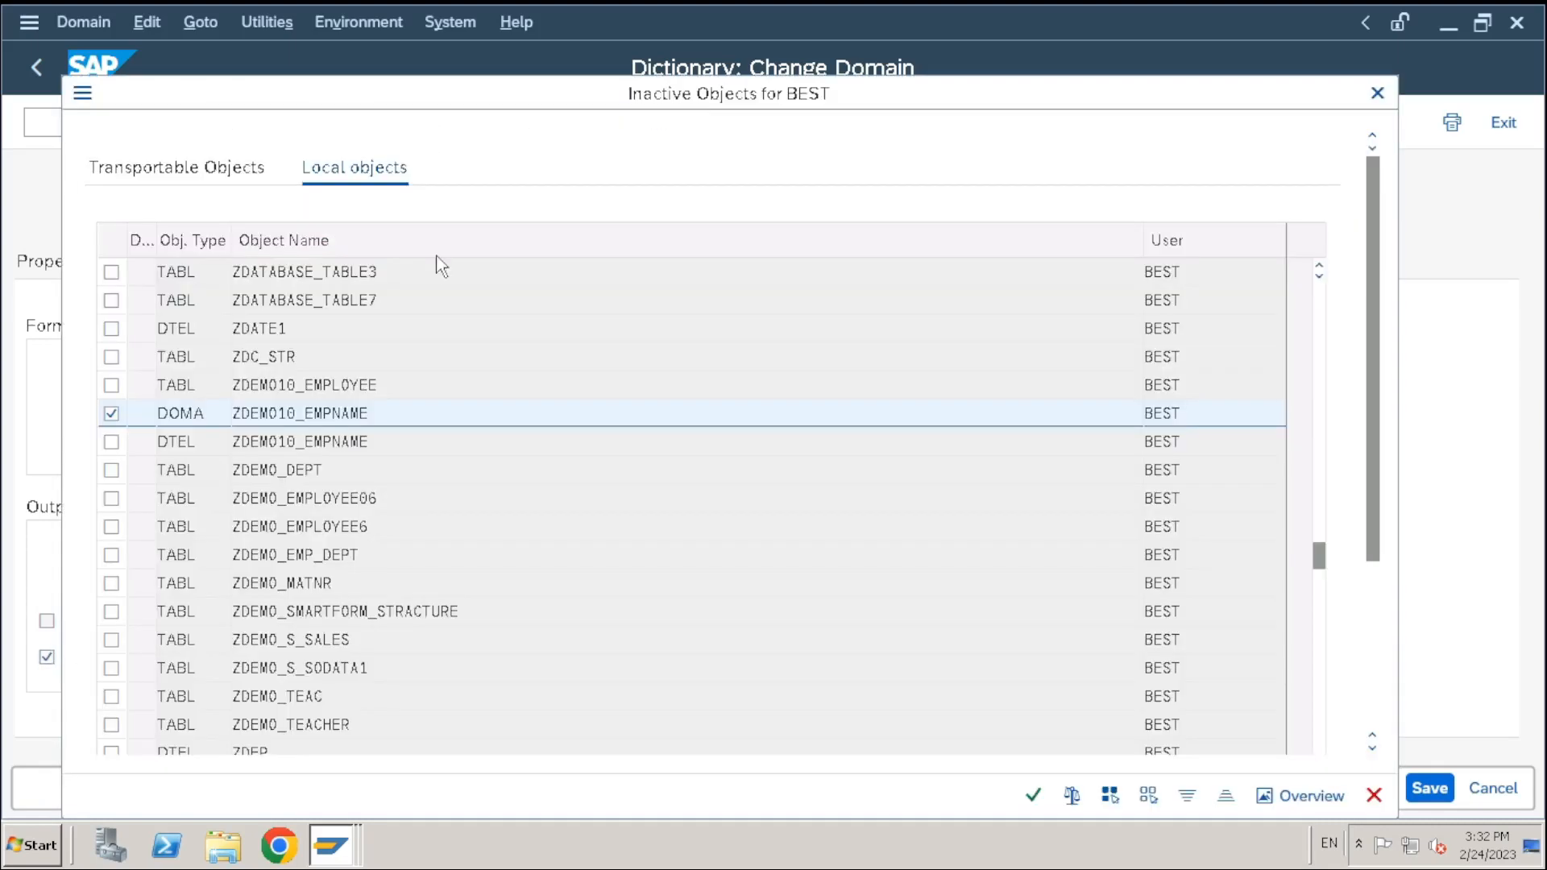
key(Return)
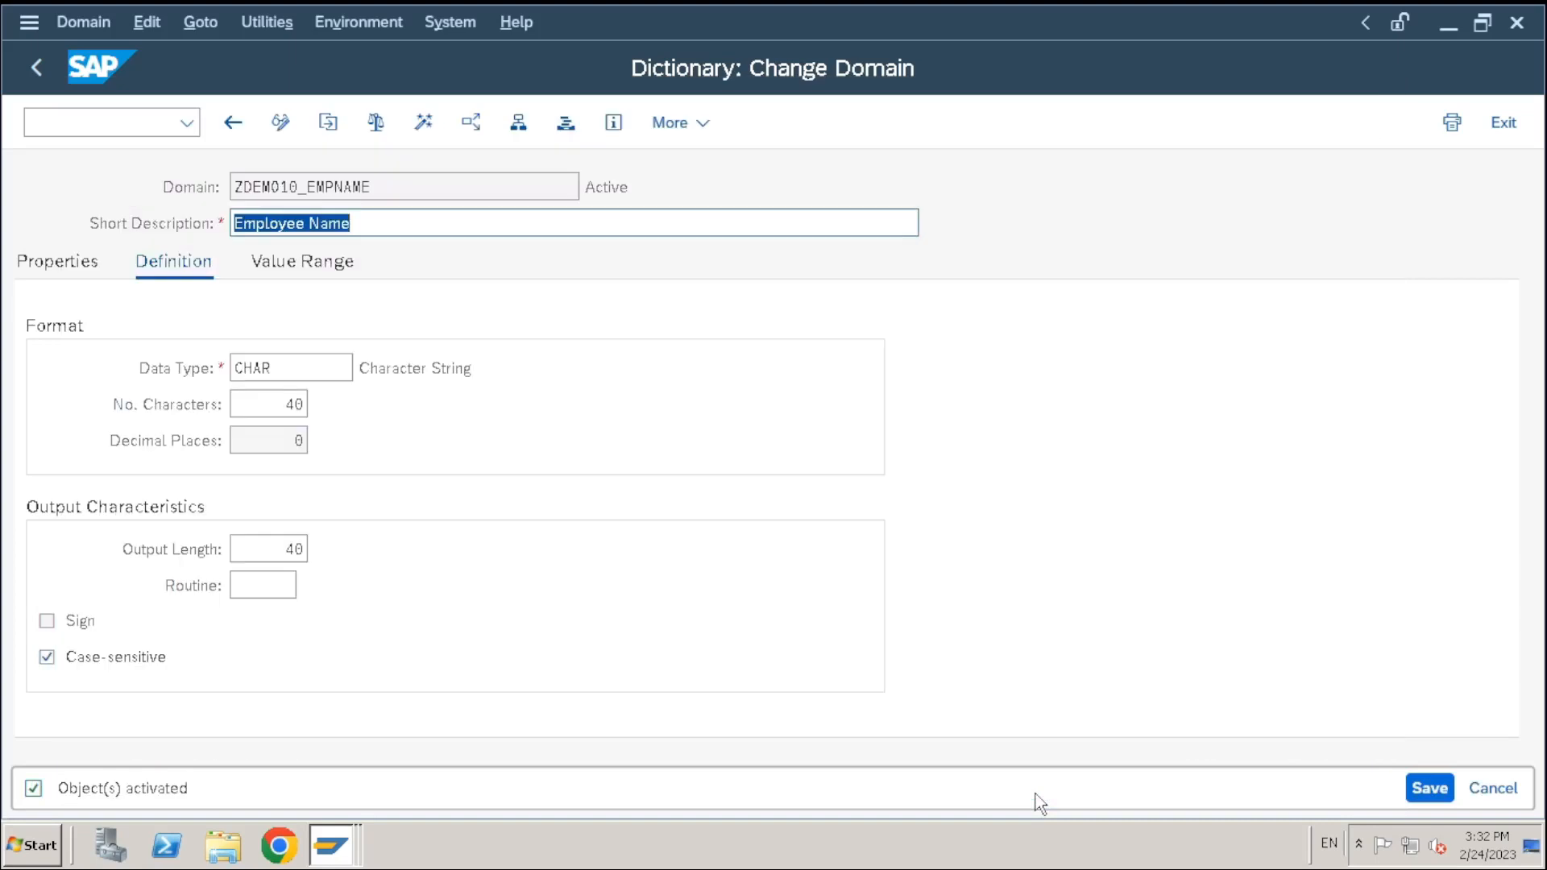
Return to the ZDEMO10_EMPNAME data element and inspect its CHAR 40 type and New status
click(233, 122)
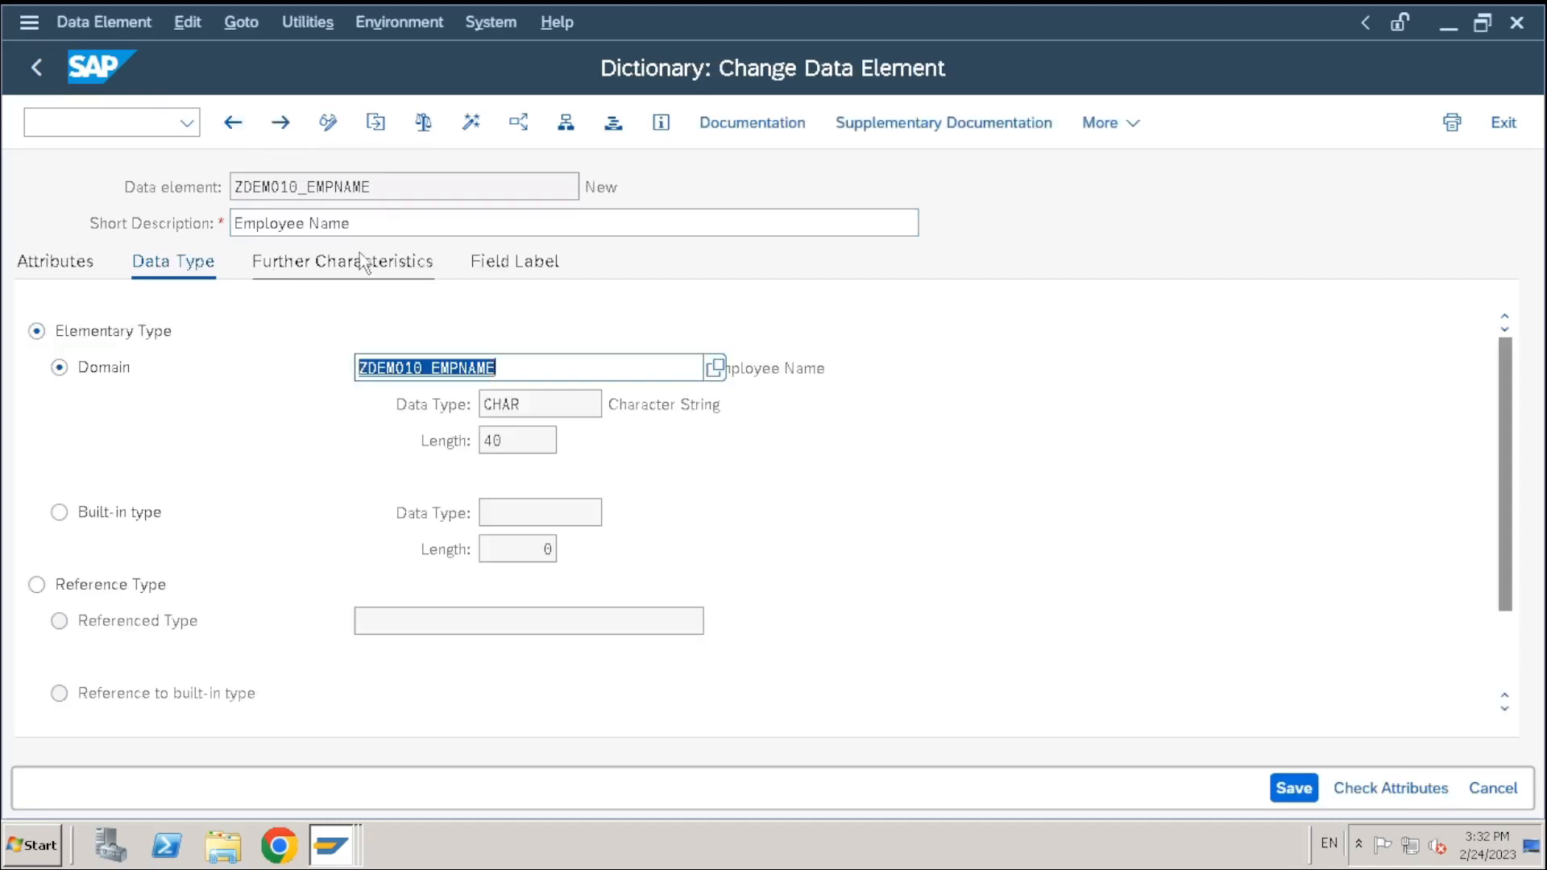
click(401, 193)
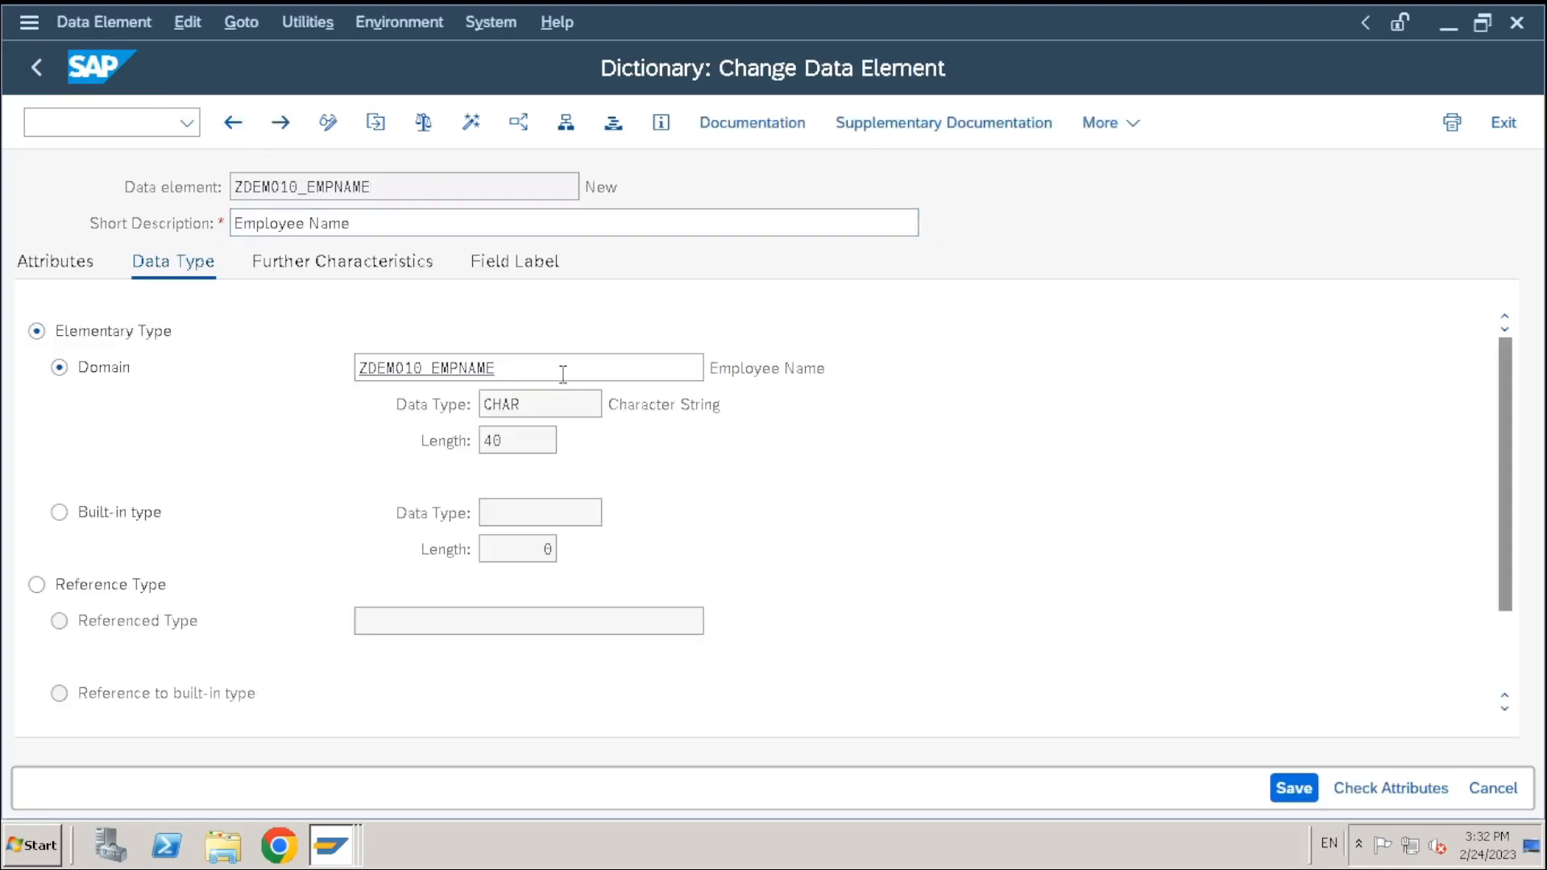
click(522, 408)
key(Tab)
drag(633, 192, 564, 195)
drag(686, 189, 504, 188)
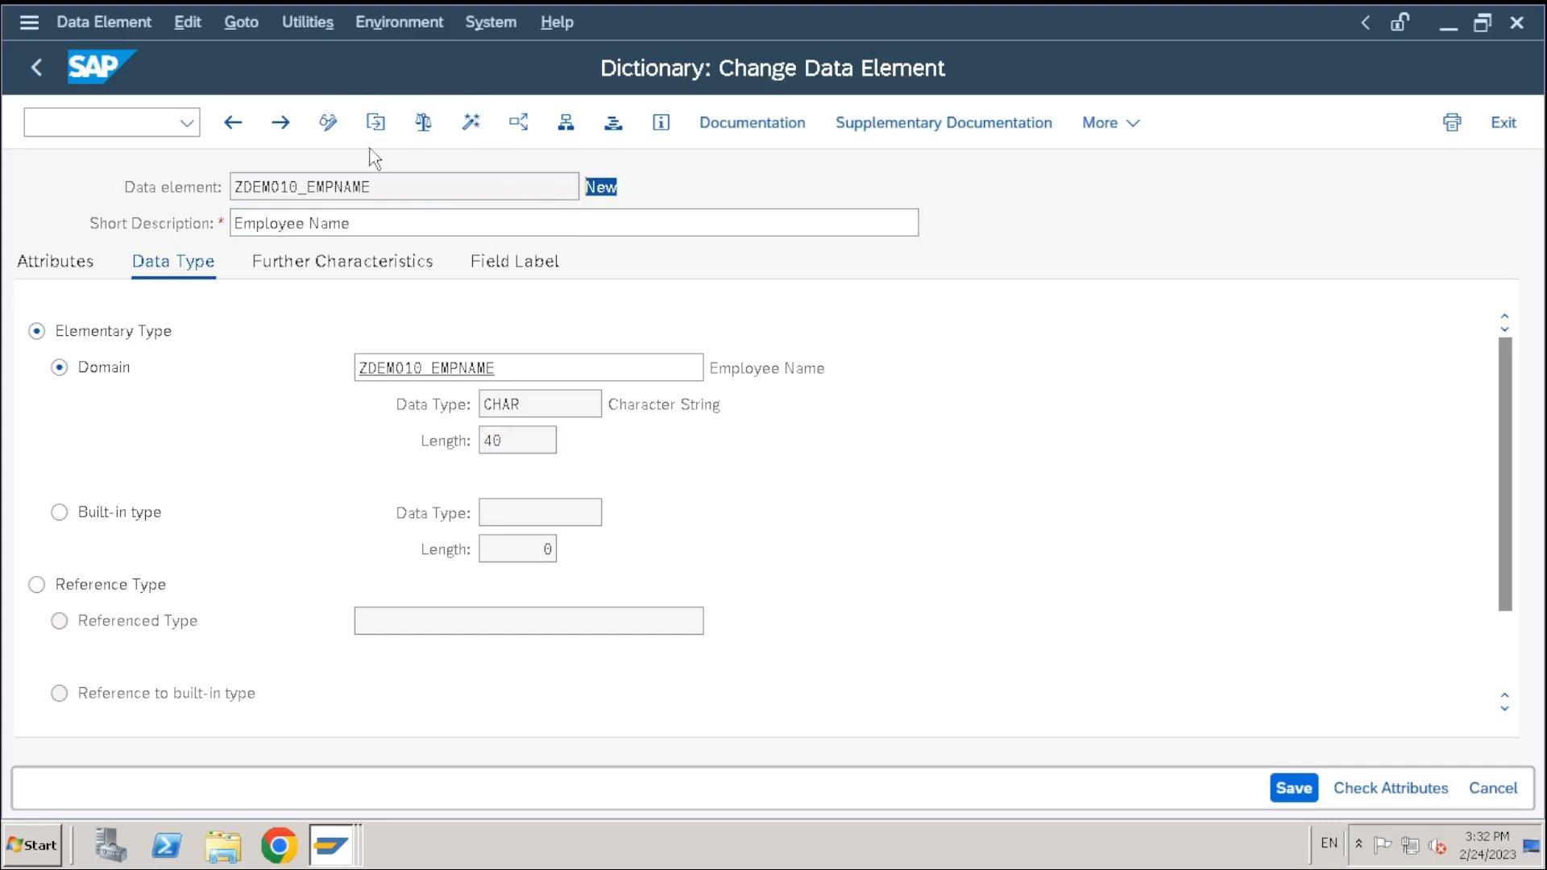
Check and activate the data element, confirming the inactive objects list
click(436, 122)
click(470, 124)
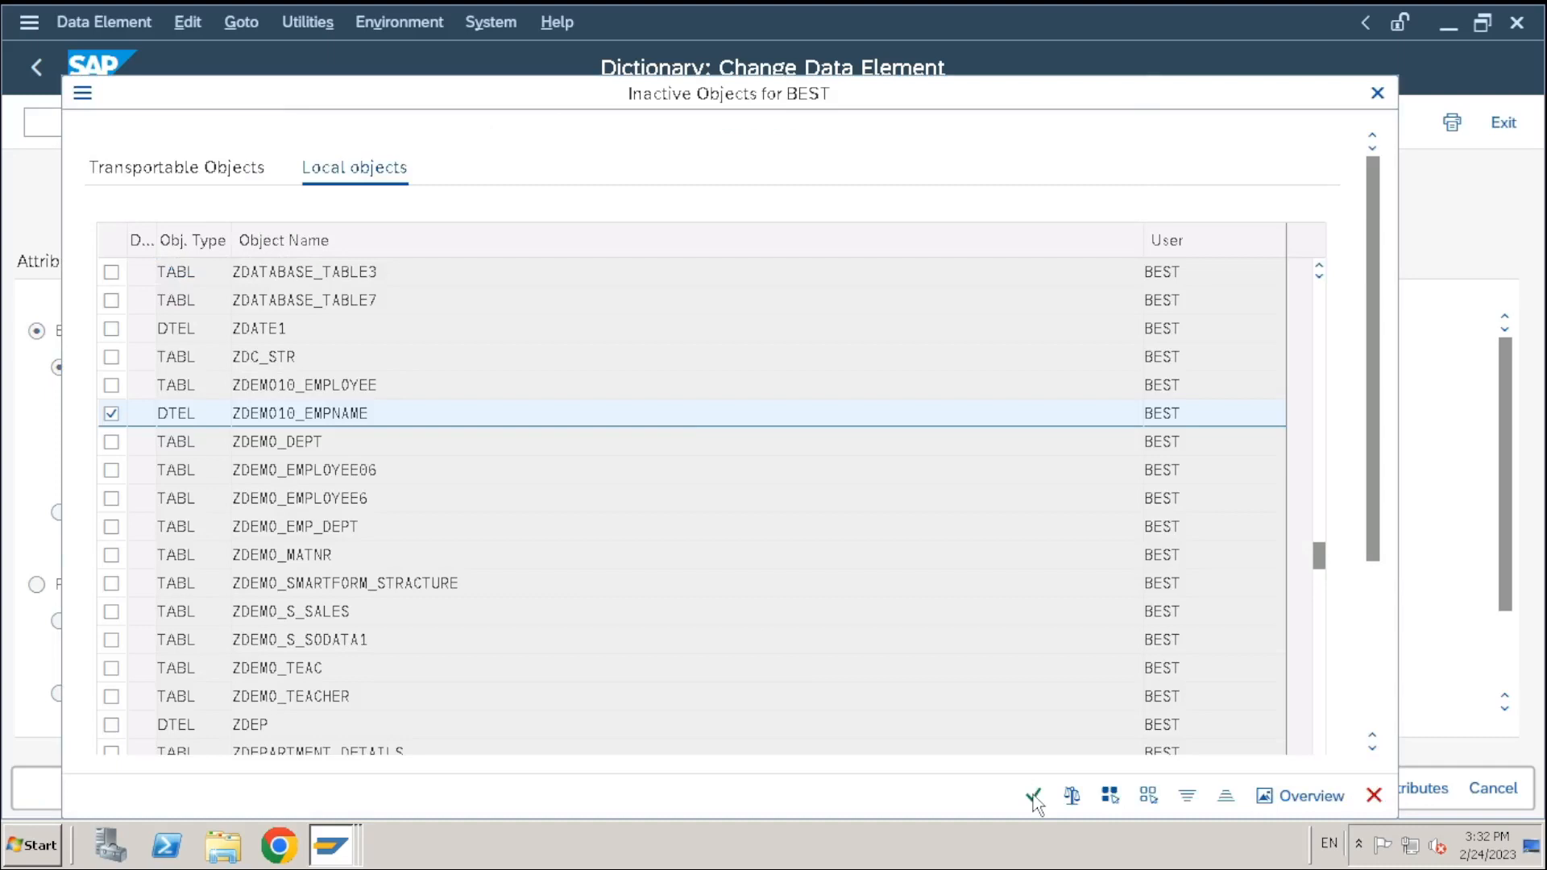
click(1033, 795)
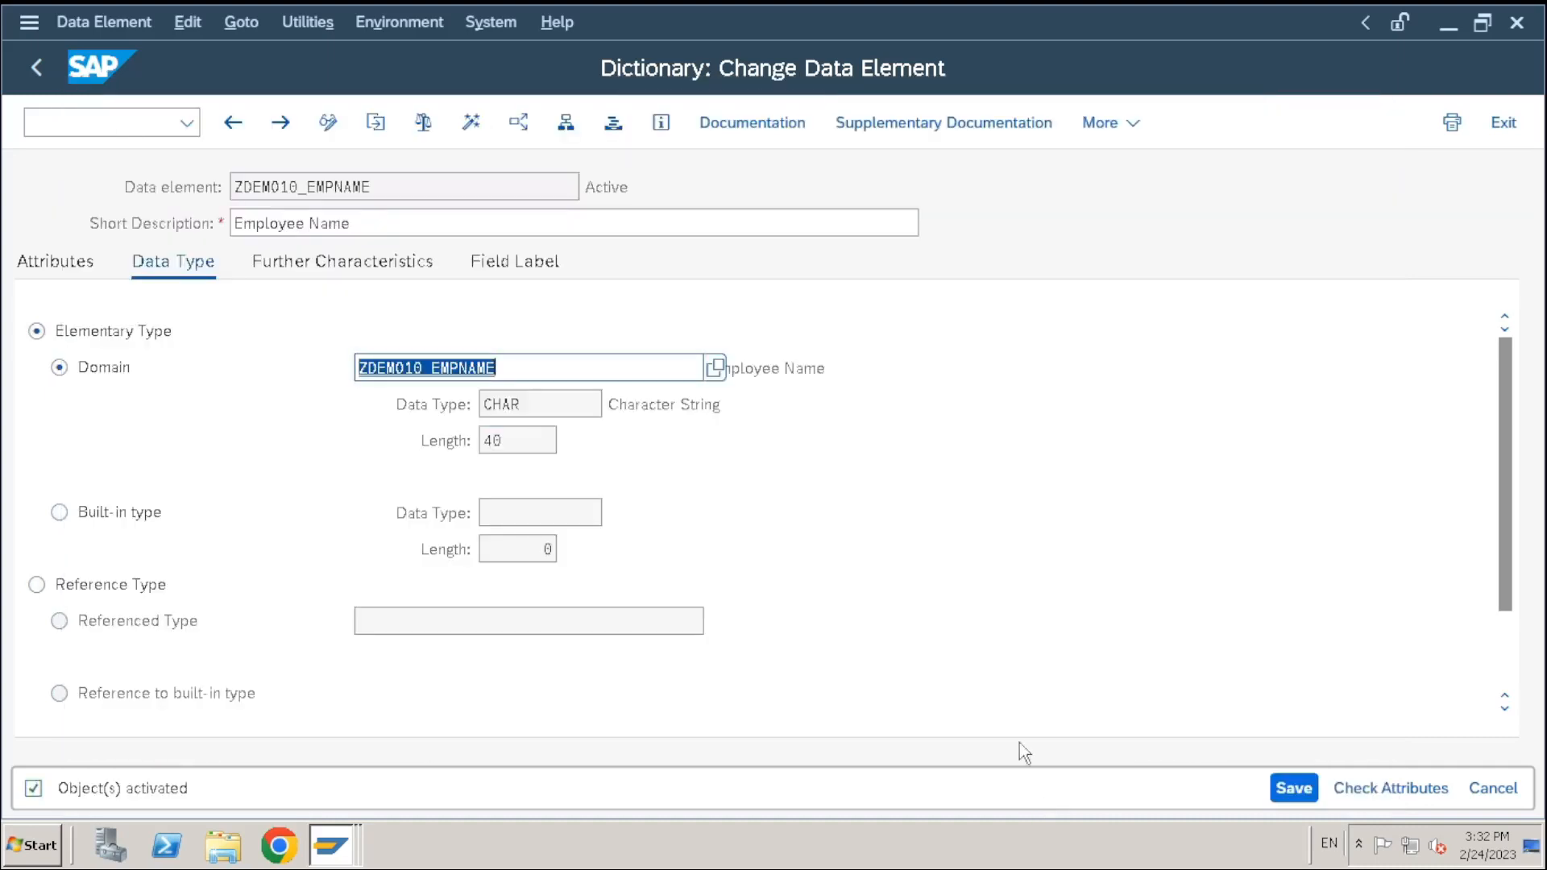
mouse_move(593, 193)
mouse_down()
mouse_move(683, 193)
mouse_move(568, 189)
mouse_up()
click(638, 190)
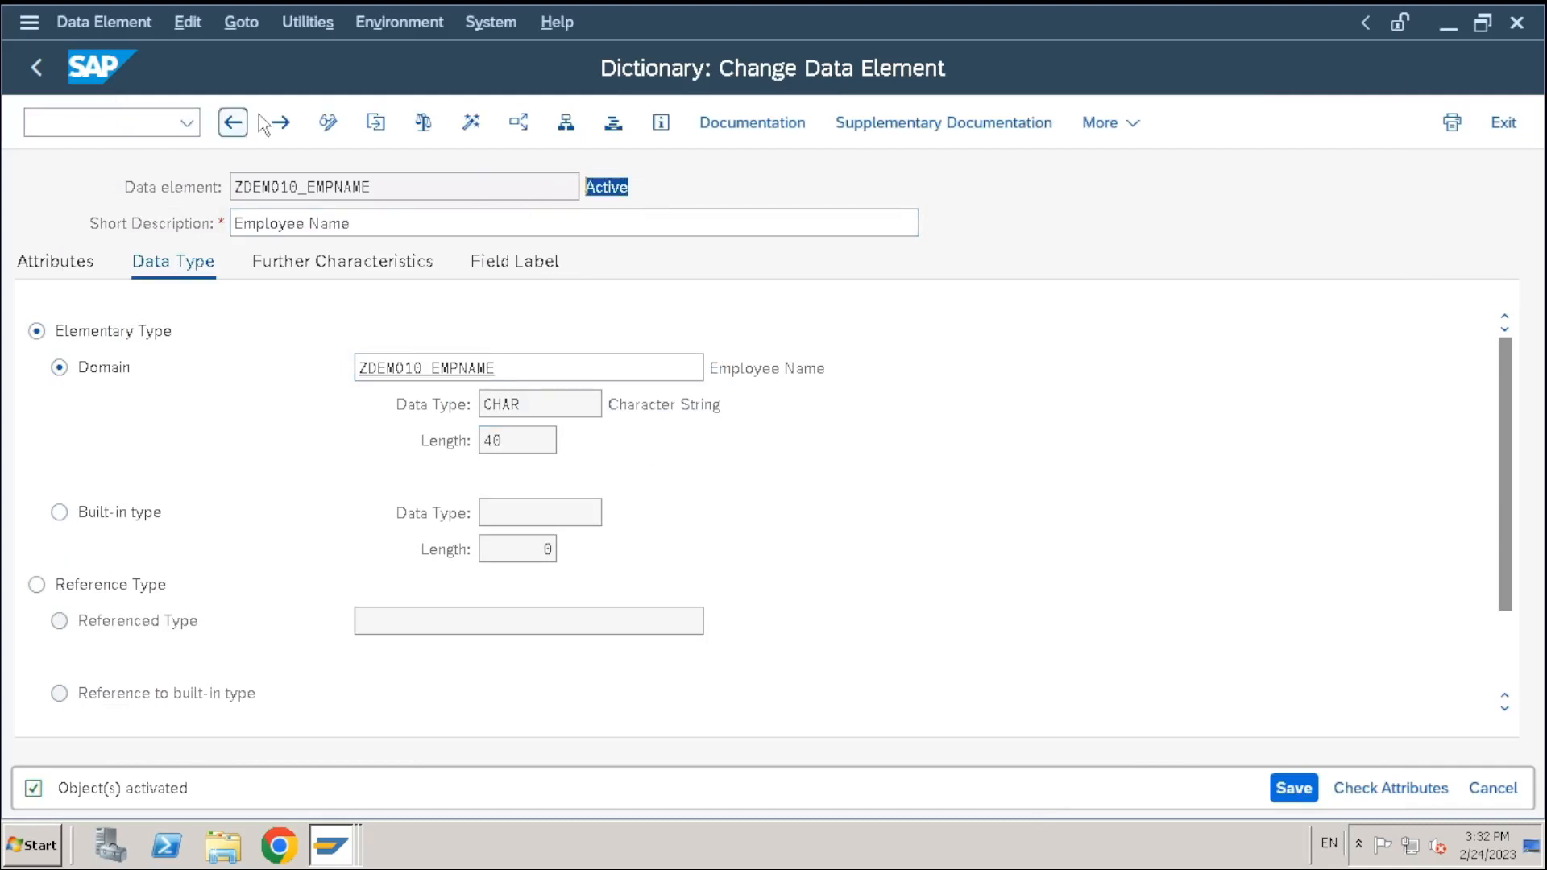
Back in ZDEMO10_EMPLOYEE, add a fourth field named CITY
click(234, 129)
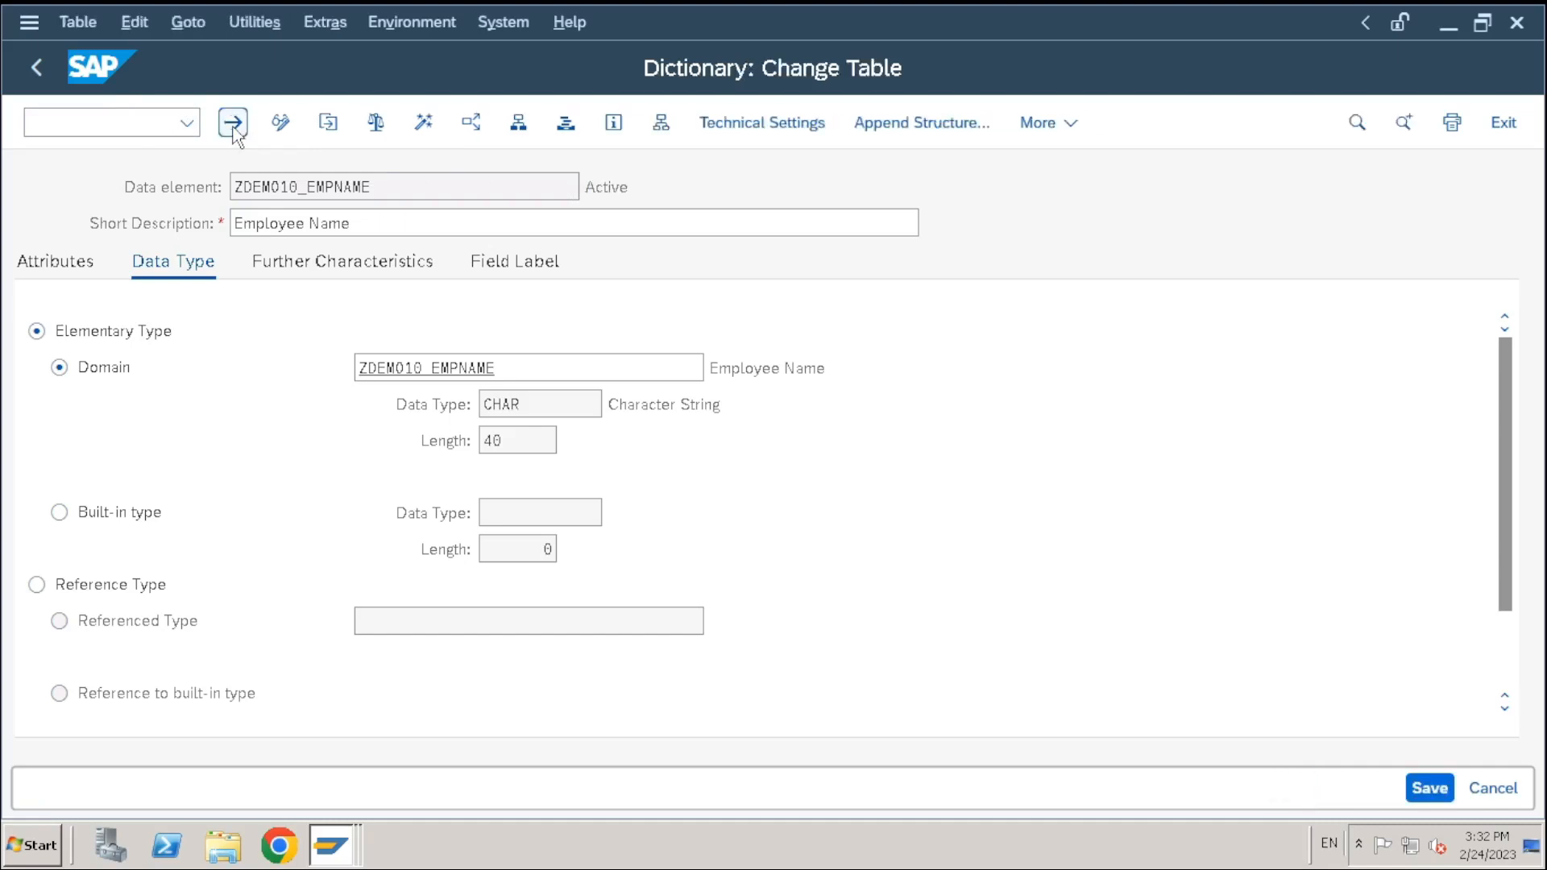
click(429, 457)
click(576, 473)
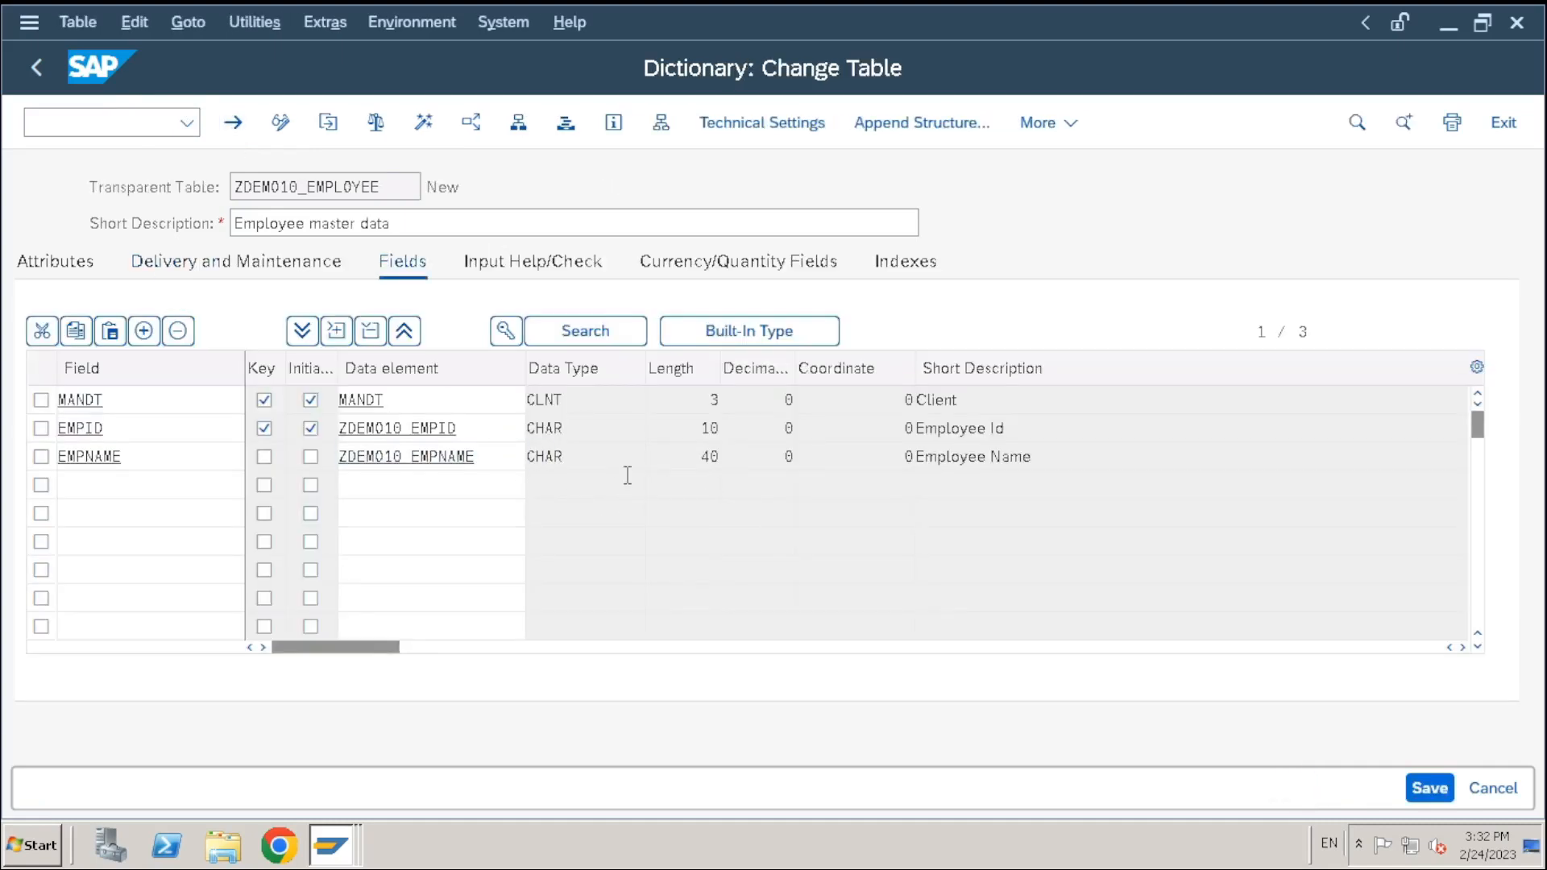
click(385, 490)
click(158, 484)
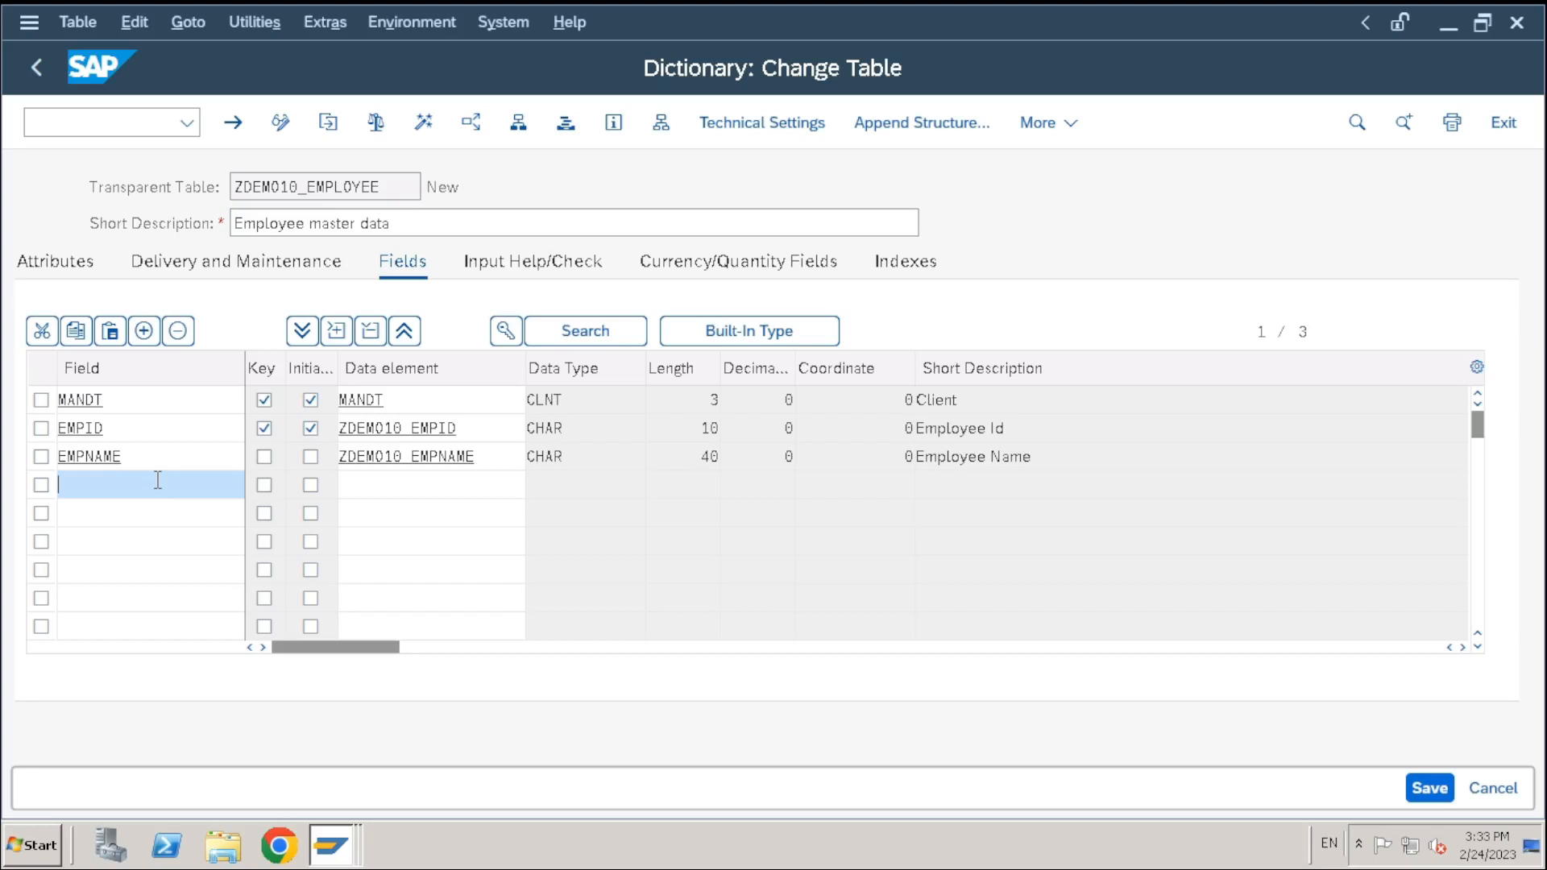
text(city)
key(Return)
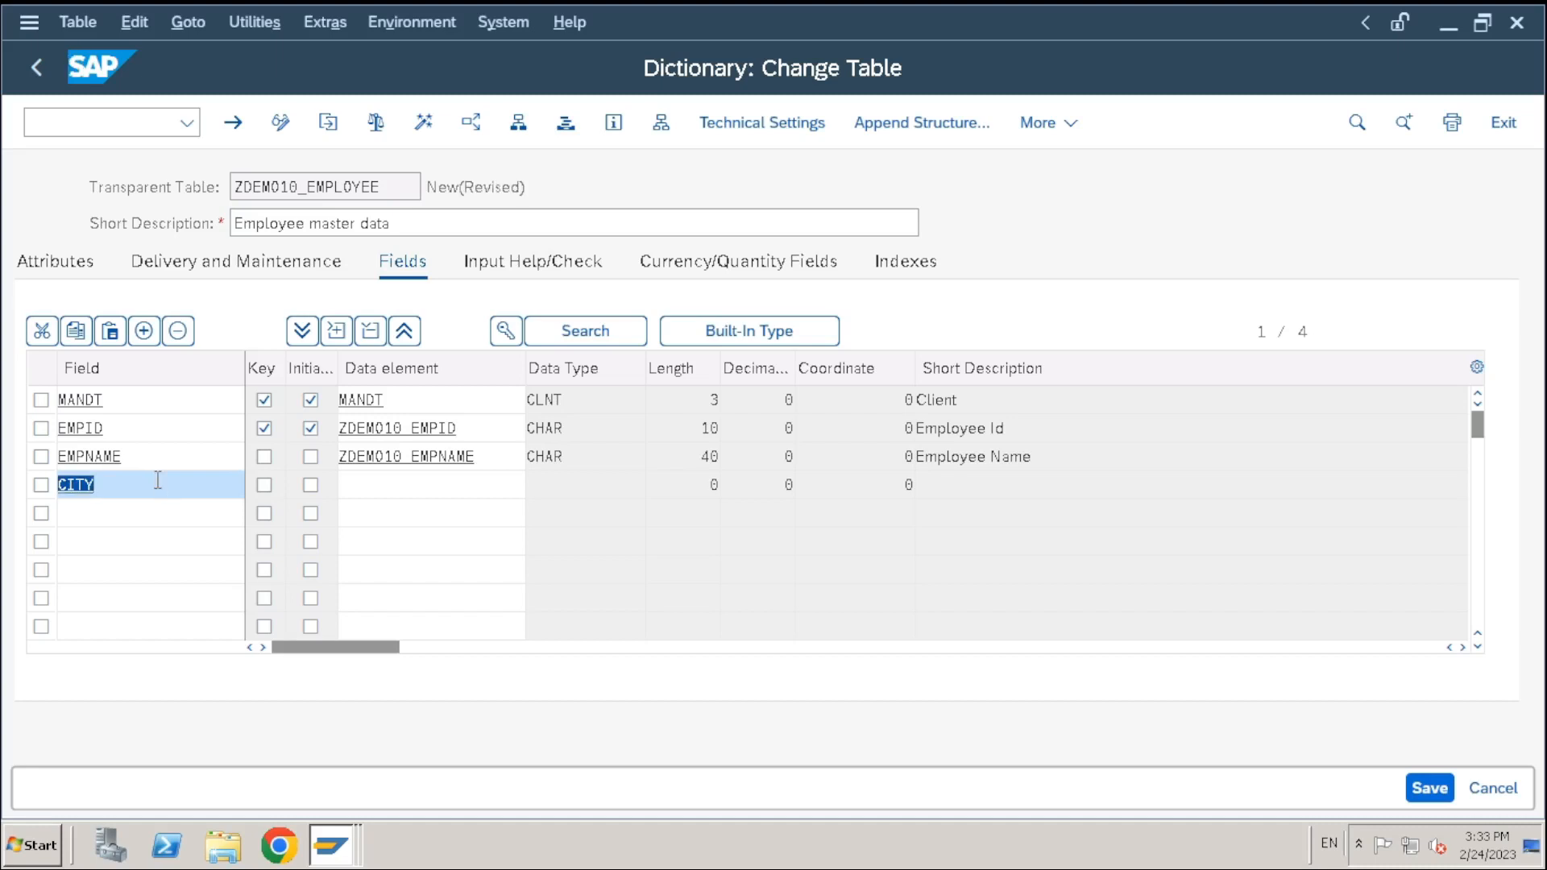
click(383, 486)
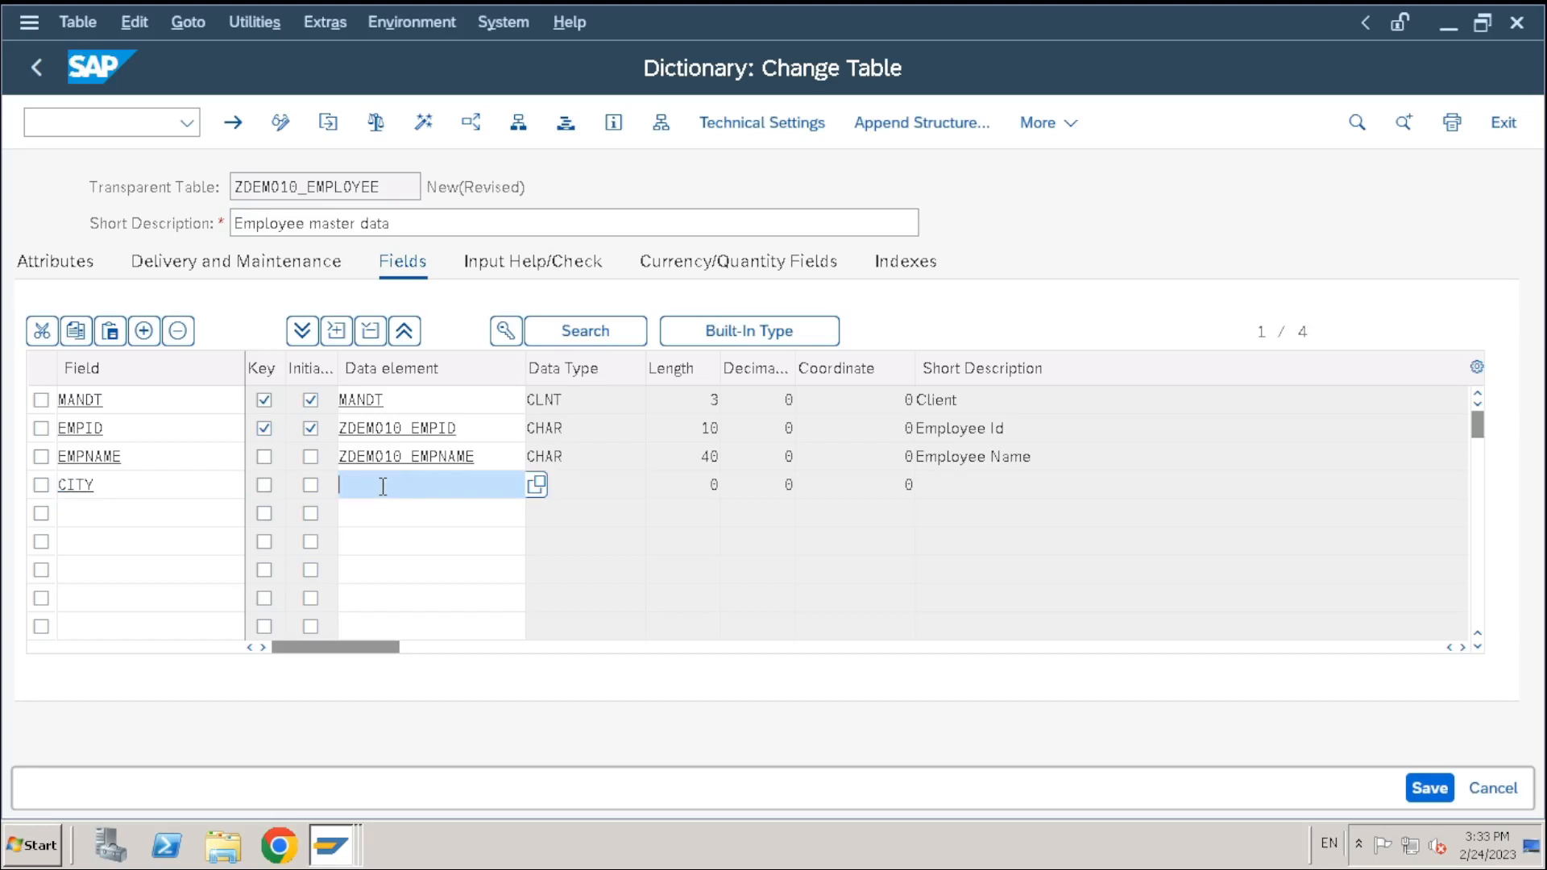
Start a second ABAP Dictionary session with /ose11
click(93, 121)
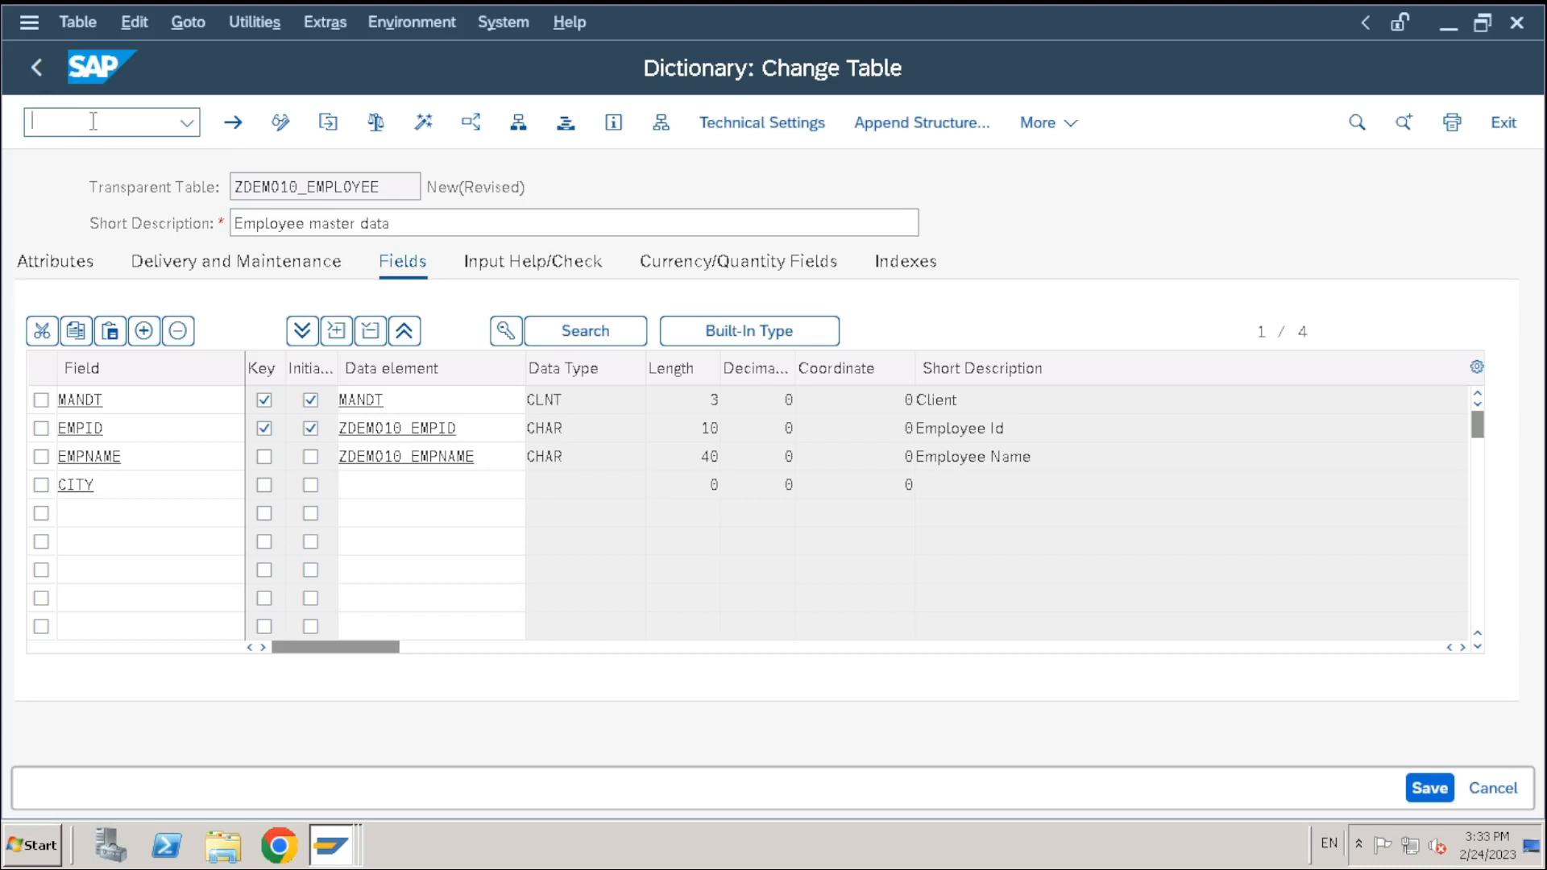
text(/ose11)
key(Return)
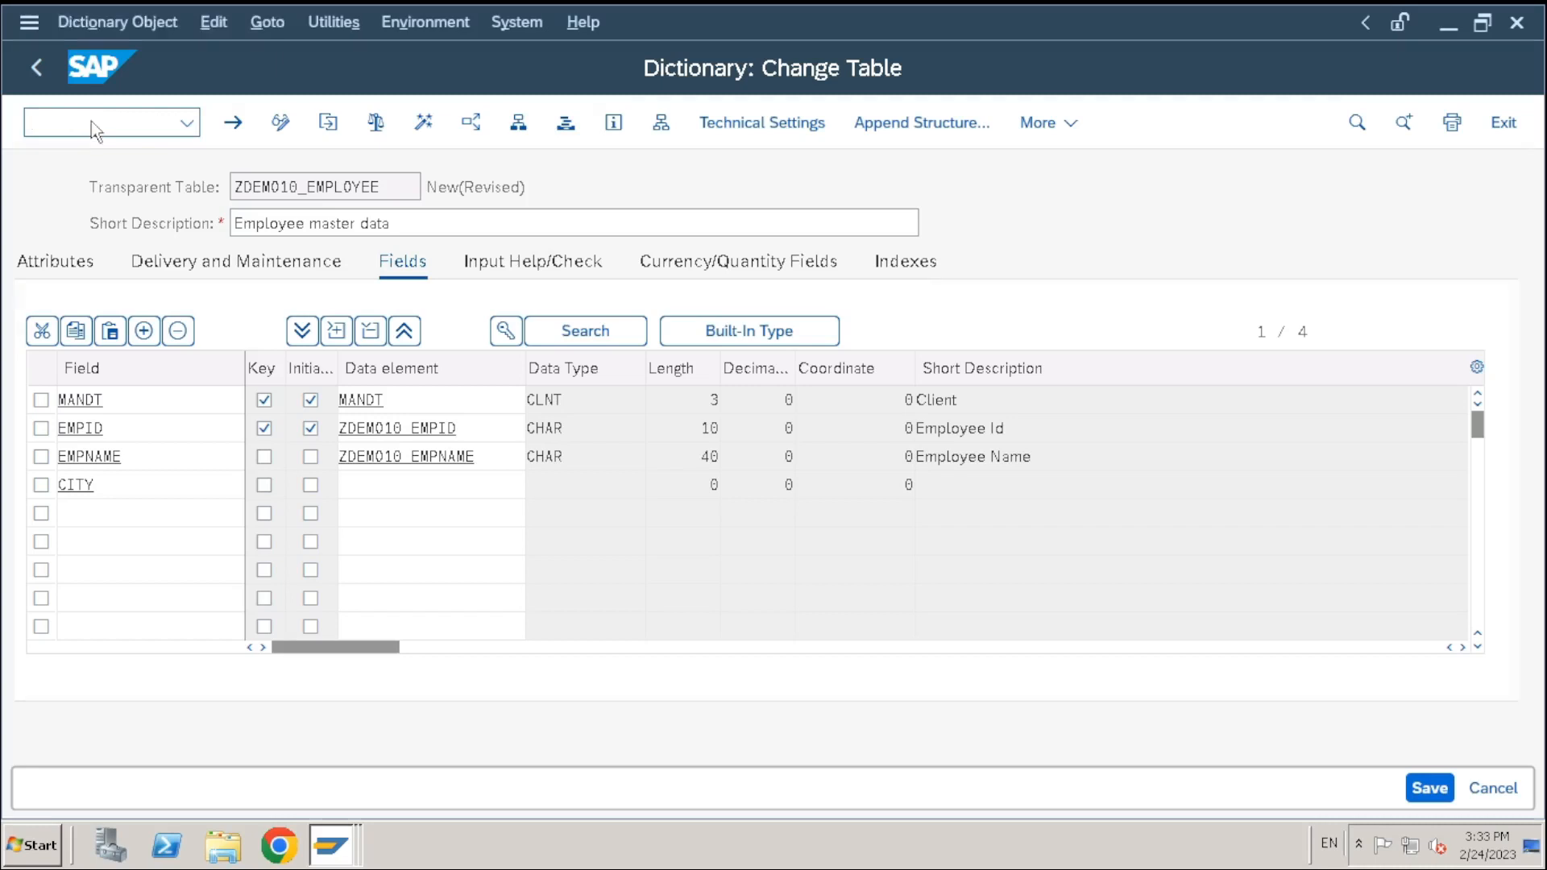
Display database table KNA1 in the ABAP Dictionary
click(111, 259)
double_click(363, 259)
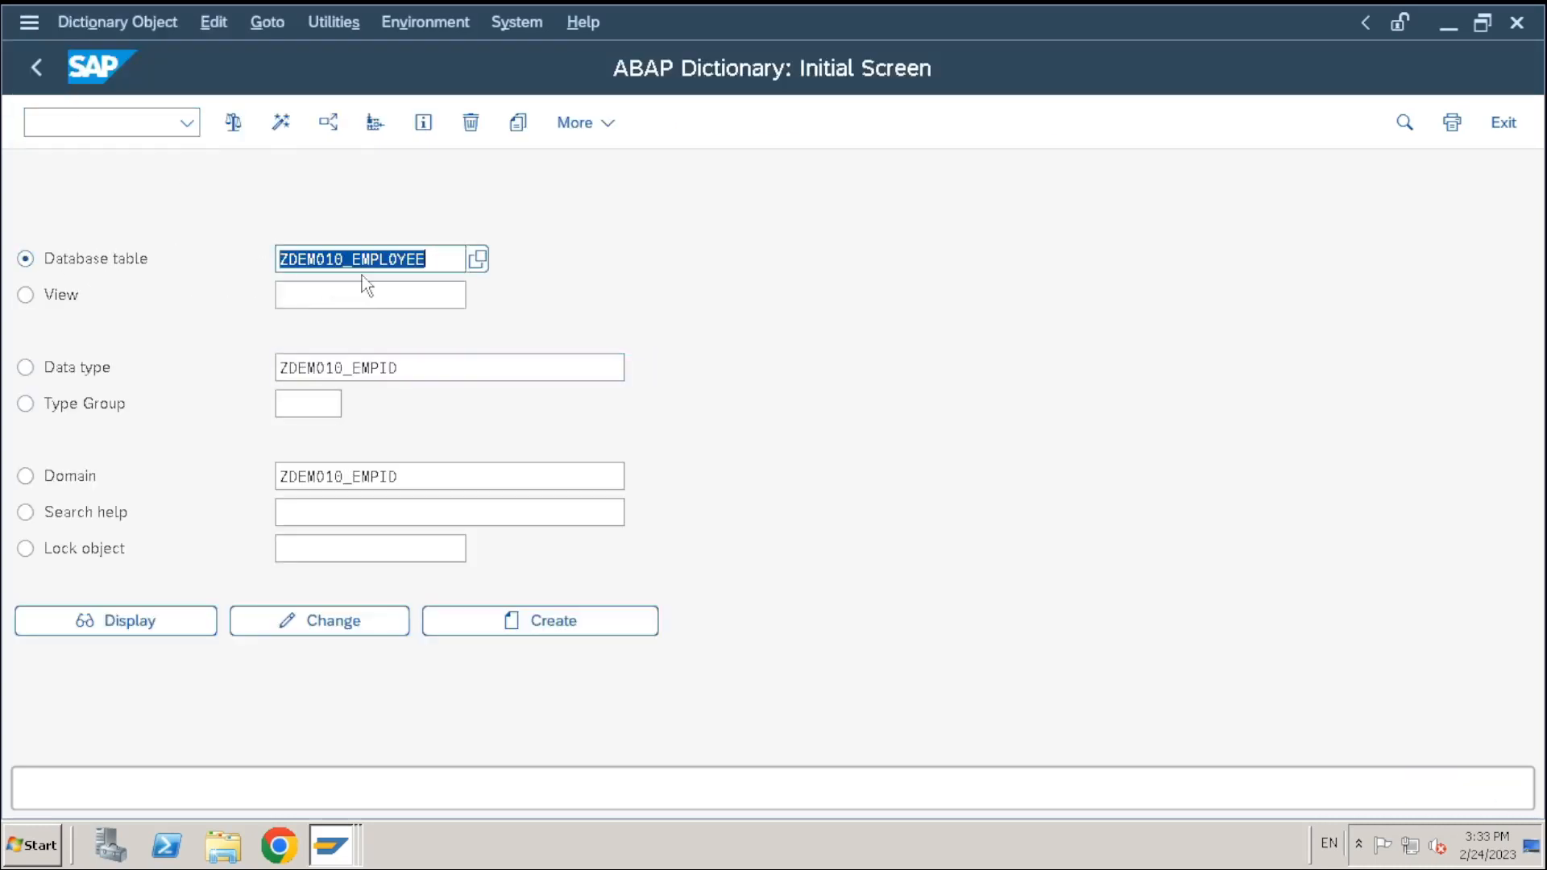
text(kna1)
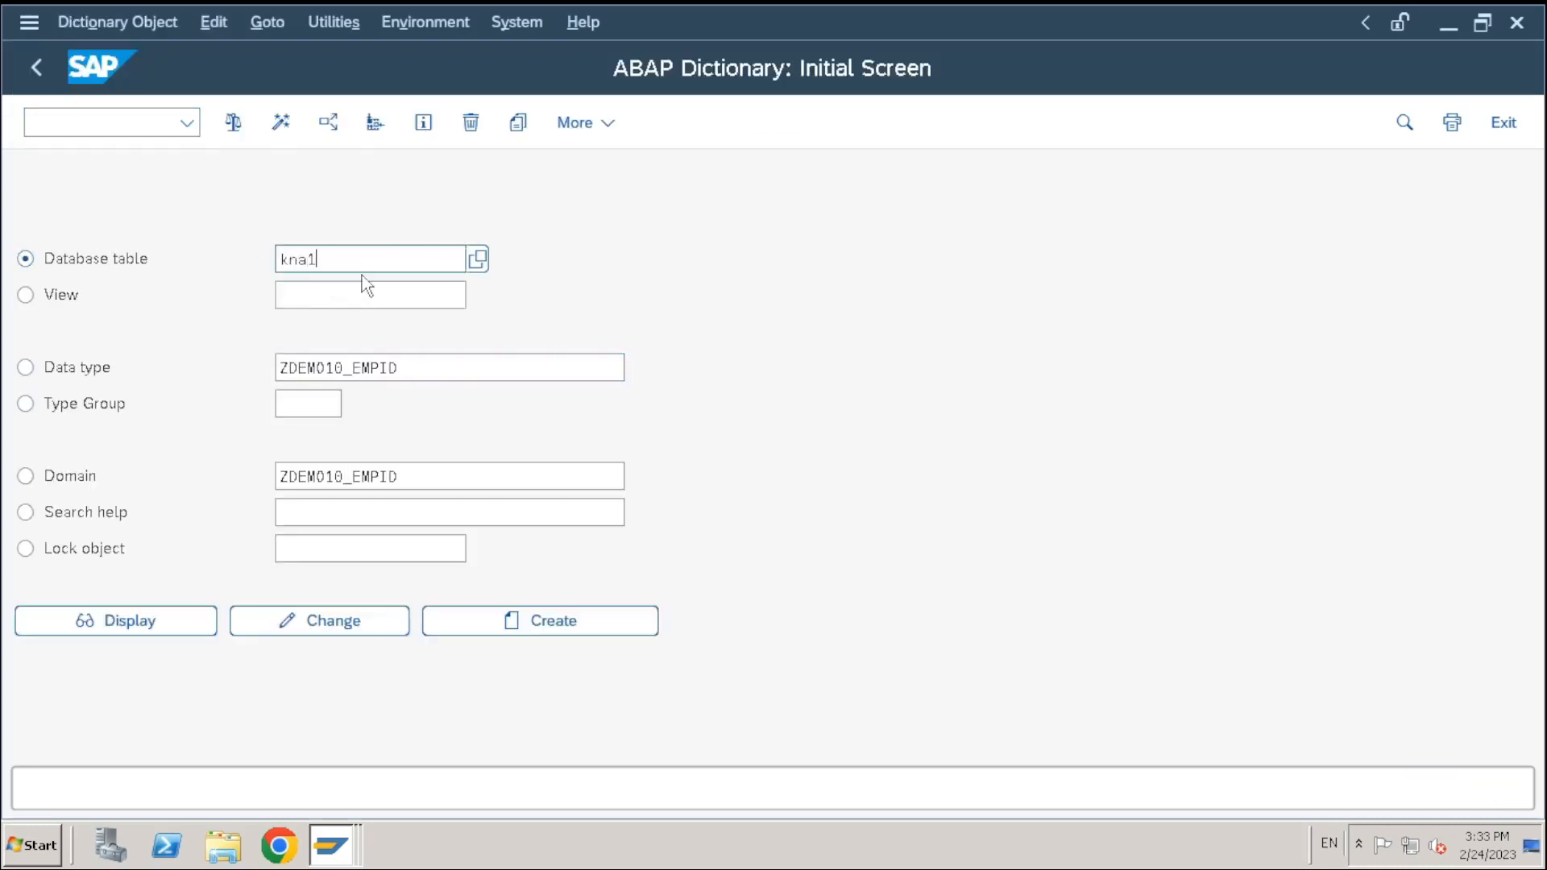
key(Return)
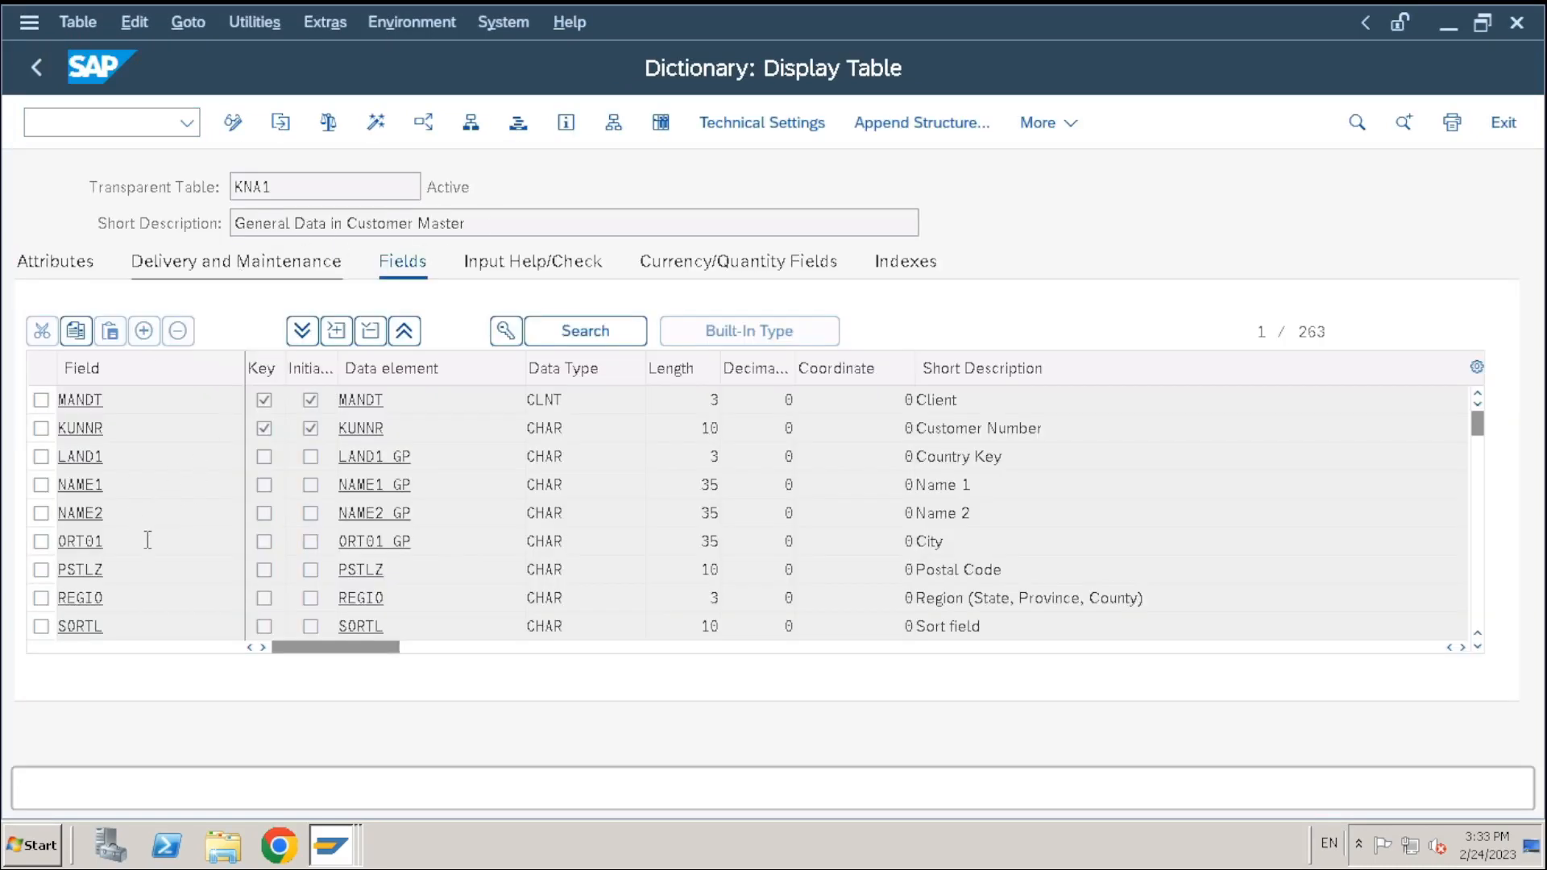
Inspect KNA1's ORT01 field and its 'City' description
drag(996, 537, 820, 538)
drag(151, 544, 5, 549)
drag(99, 539, 5, 550)
click(125, 541)
drag(129, 559, 8, 555)
click(4, 545)
drag(121, 539, 21, 541)
click(536, 541)
click(415, 541)
drag(321, 545, 285, 546)
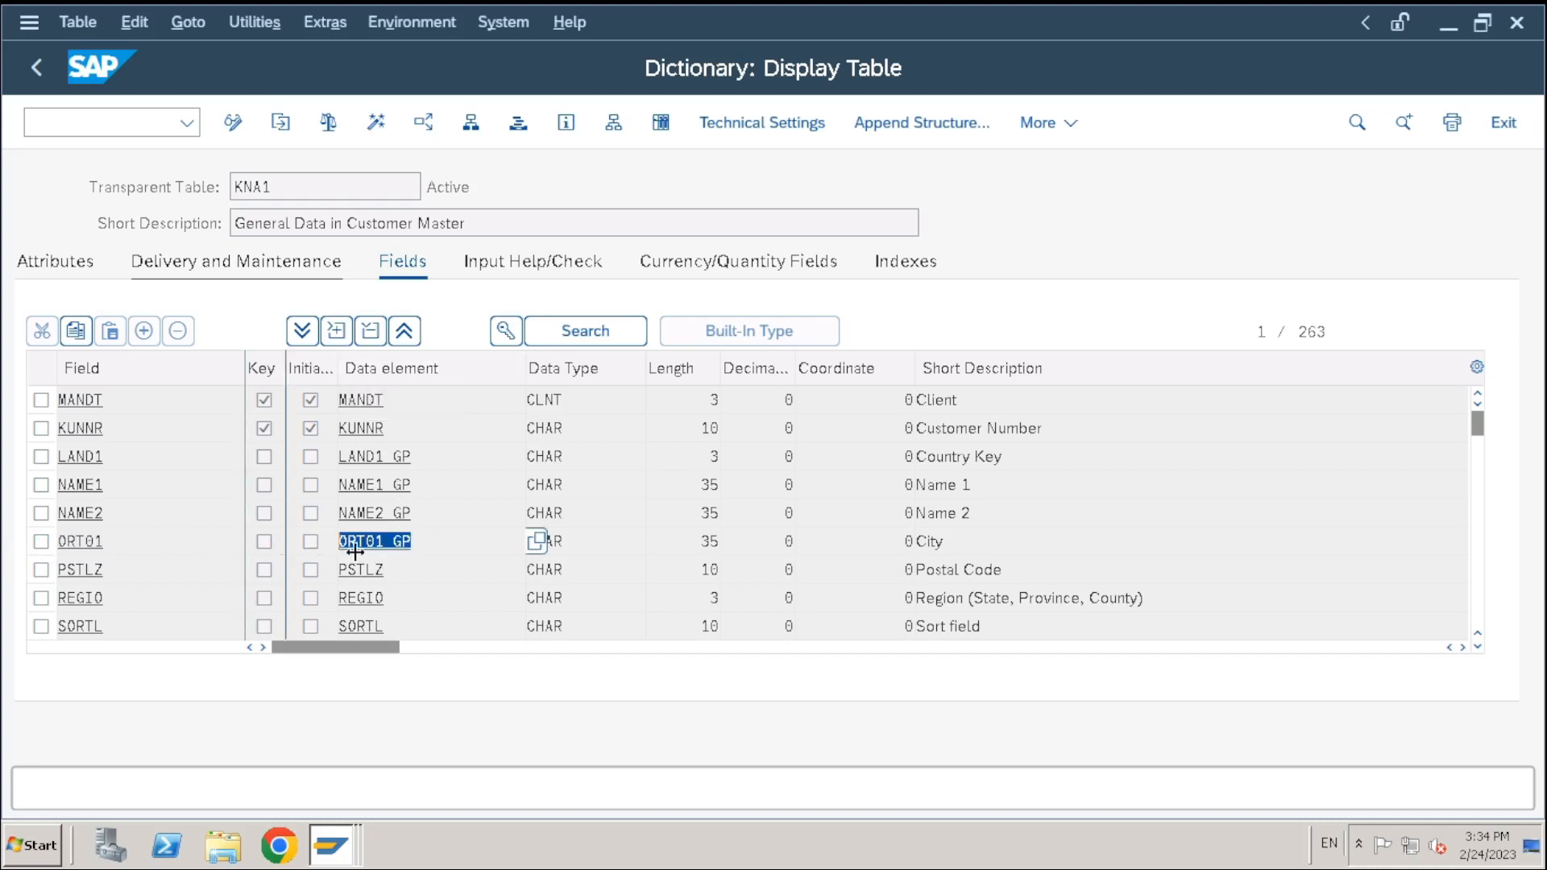
click(450, 546)
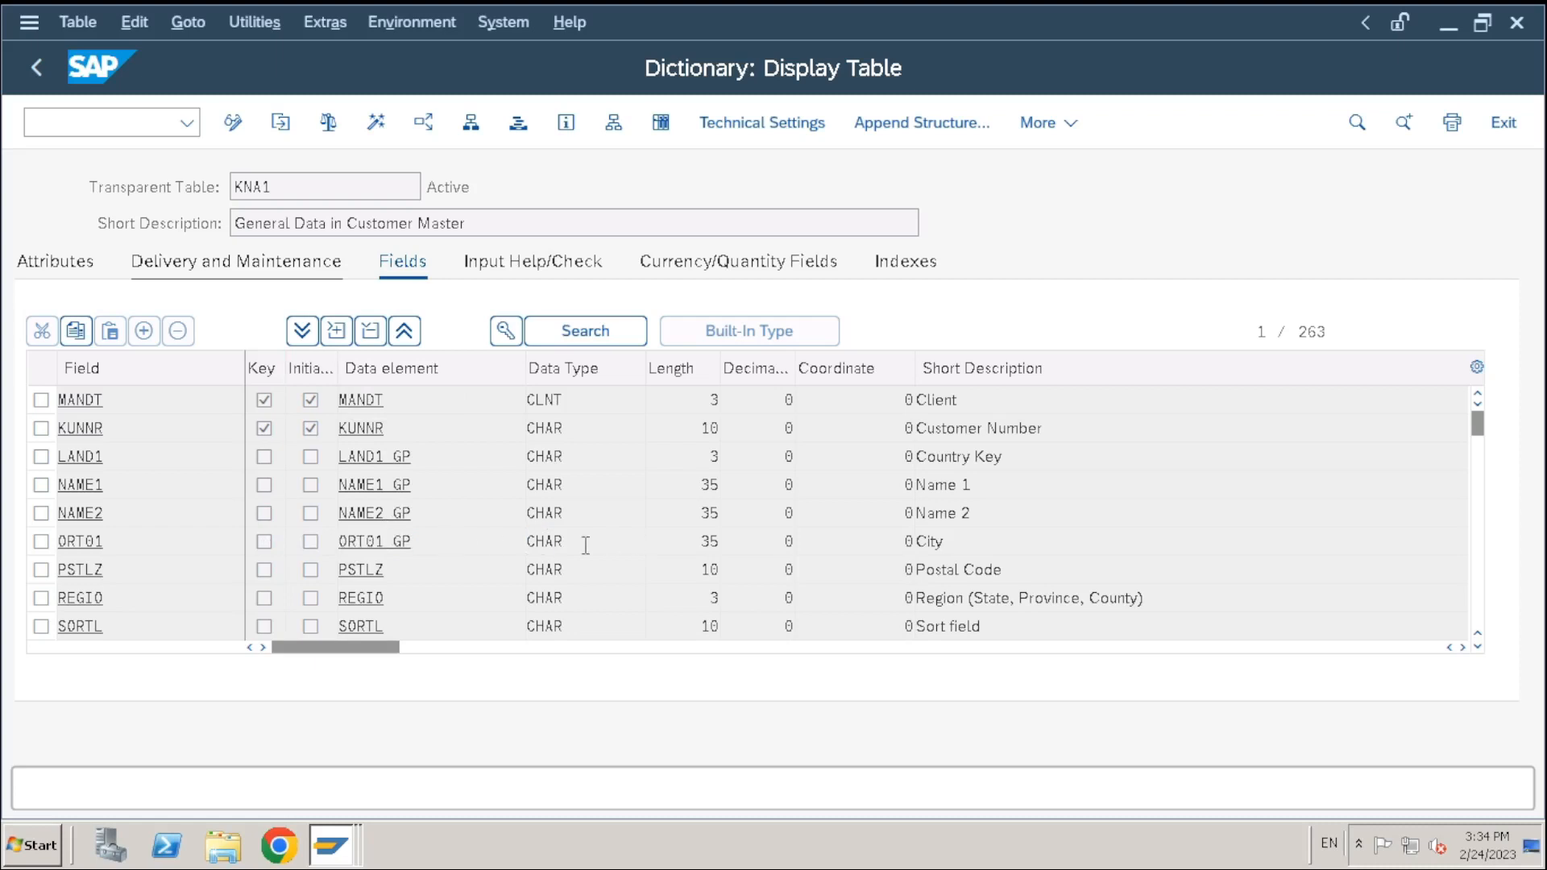
double_click(389, 548)
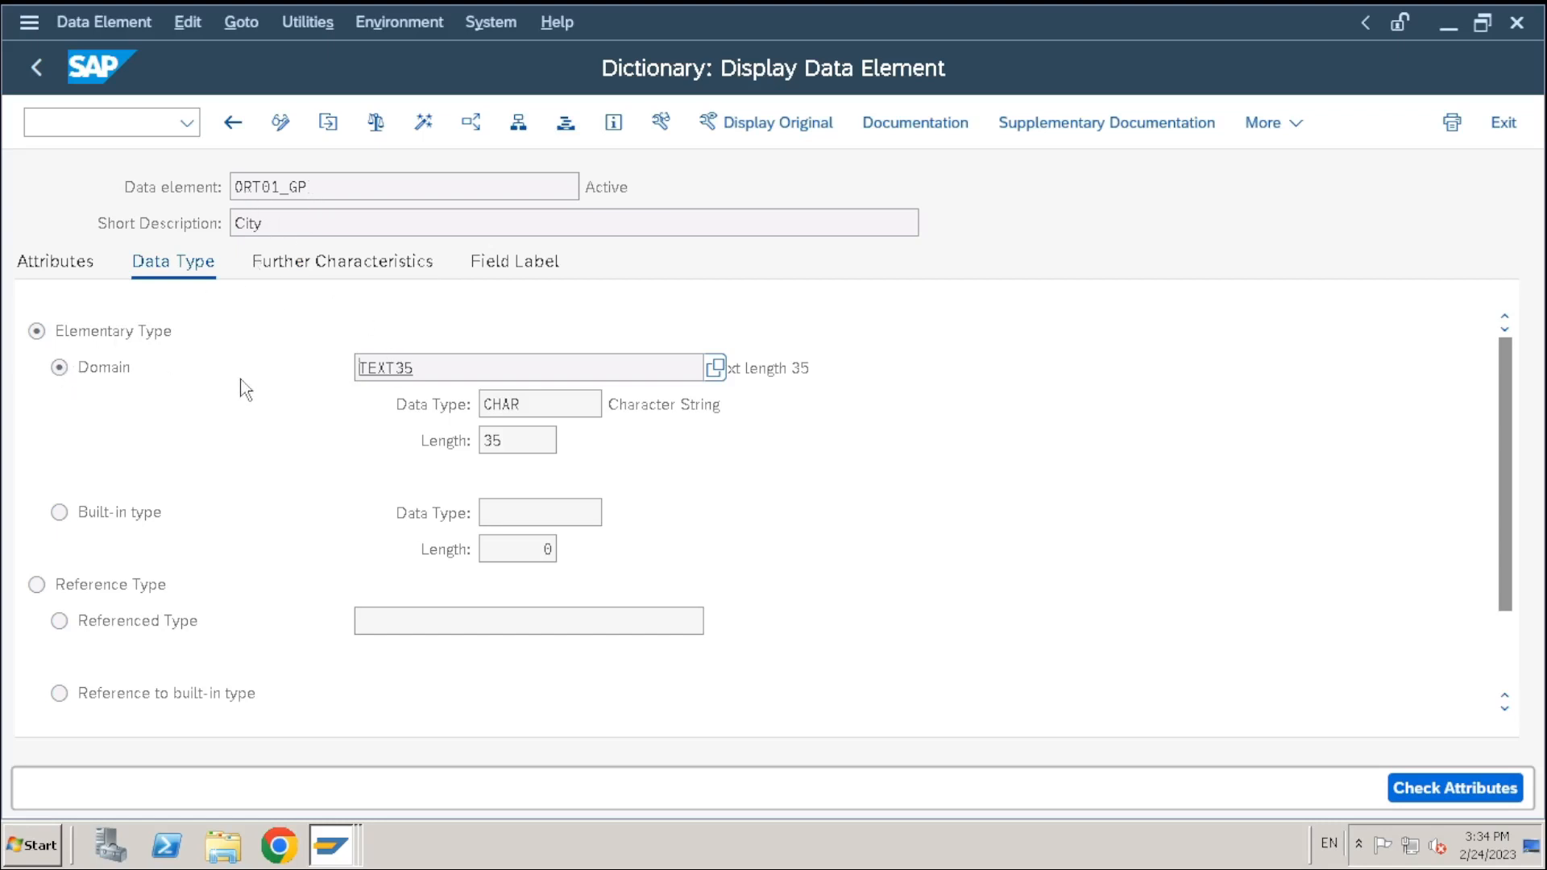
drag(449, 371, 242, 363)
click(423, 367)
double_click(394, 370)
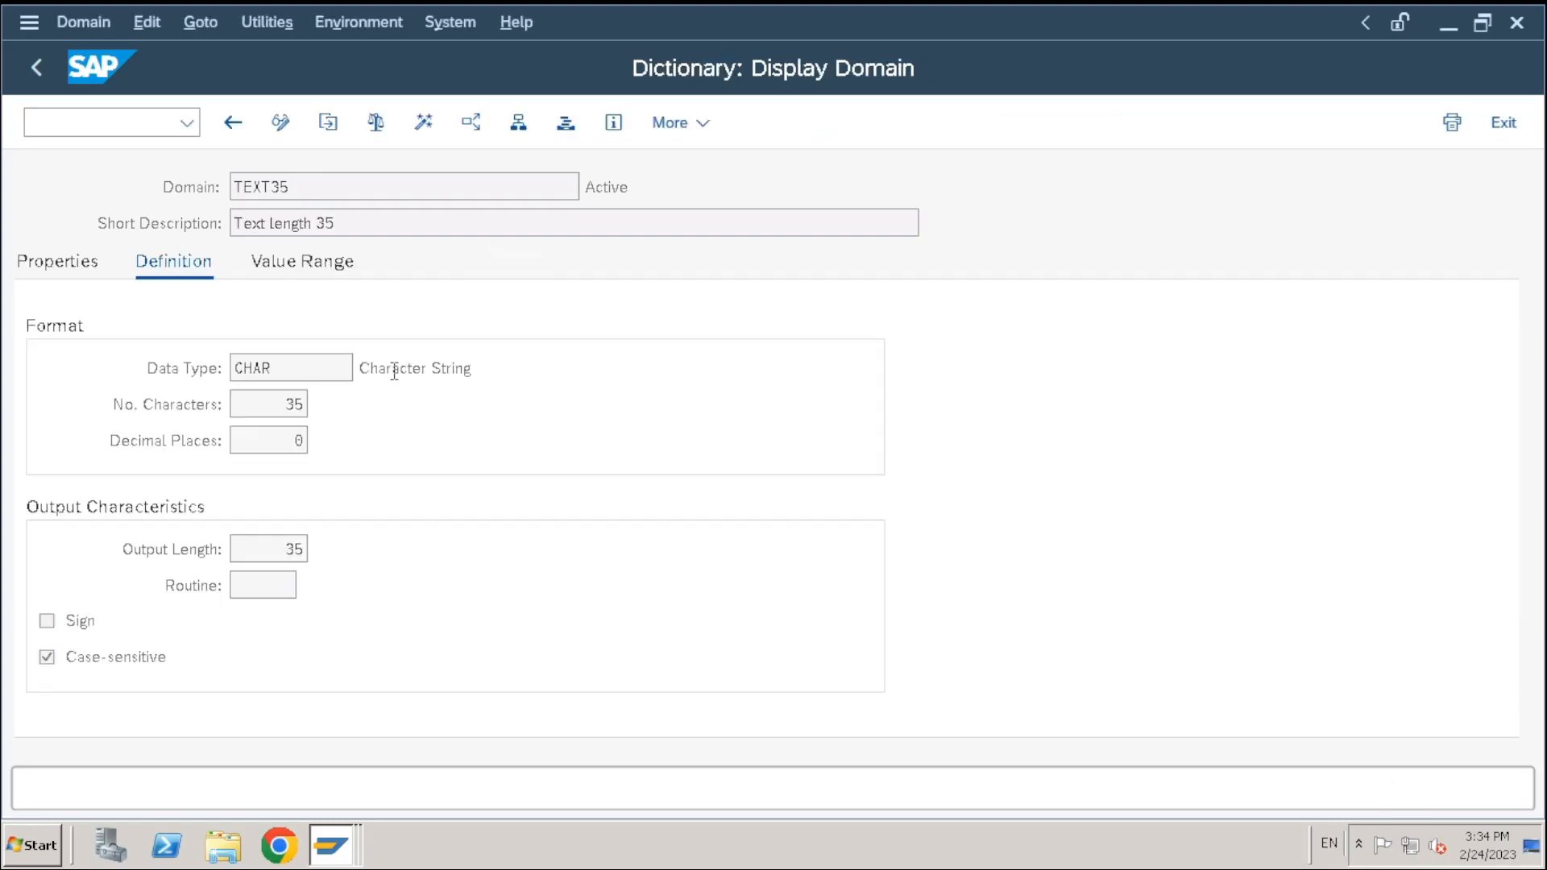
drag(335, 186, 66, 178)
drag(366, 222, 9, 221)
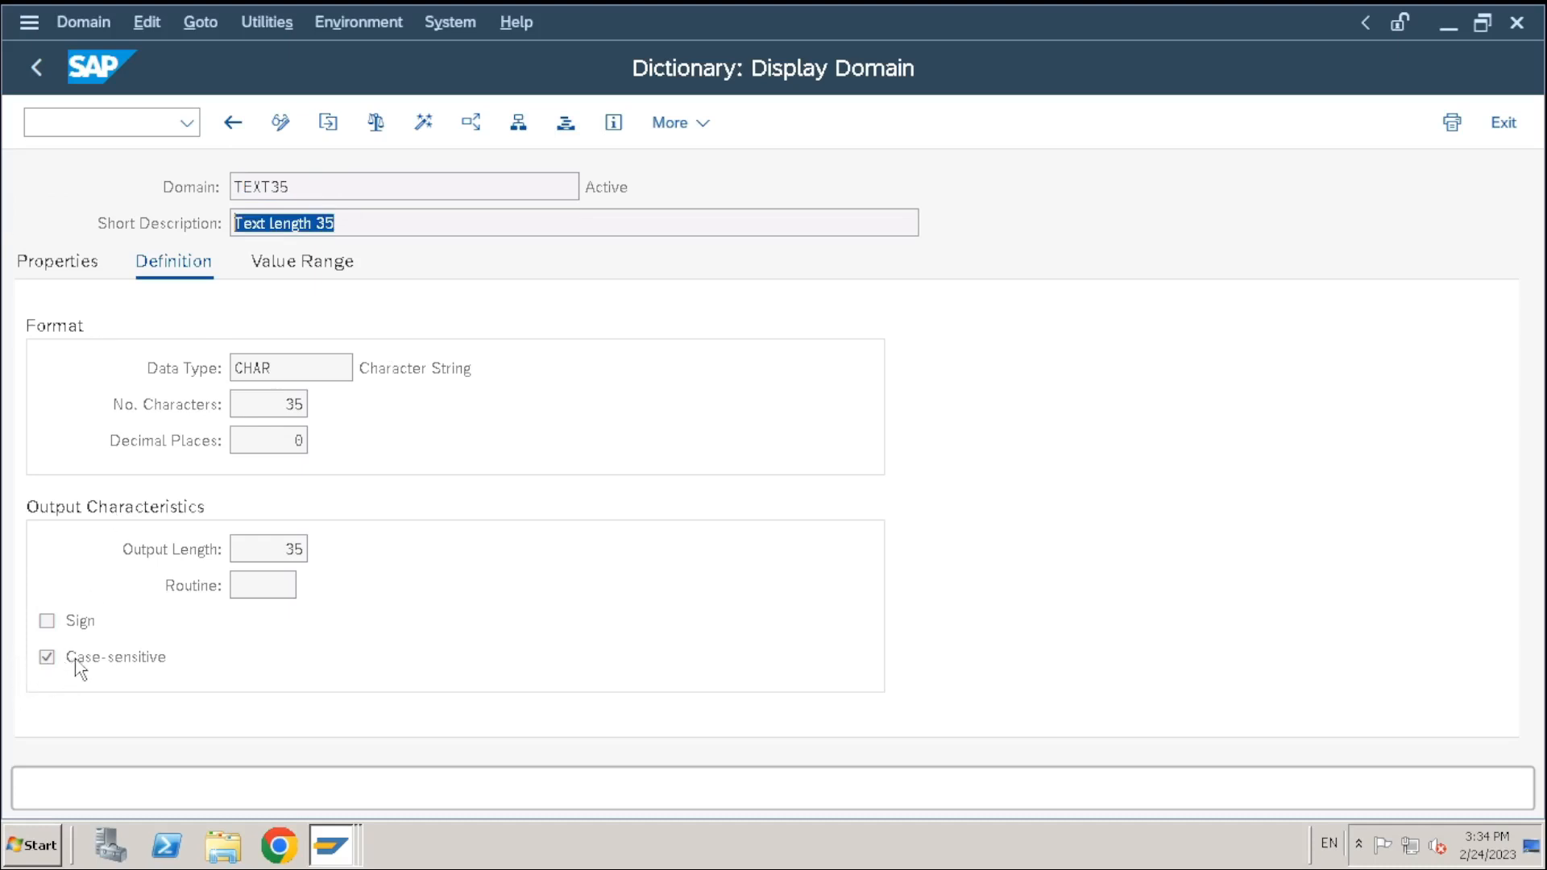
click(41, 74)
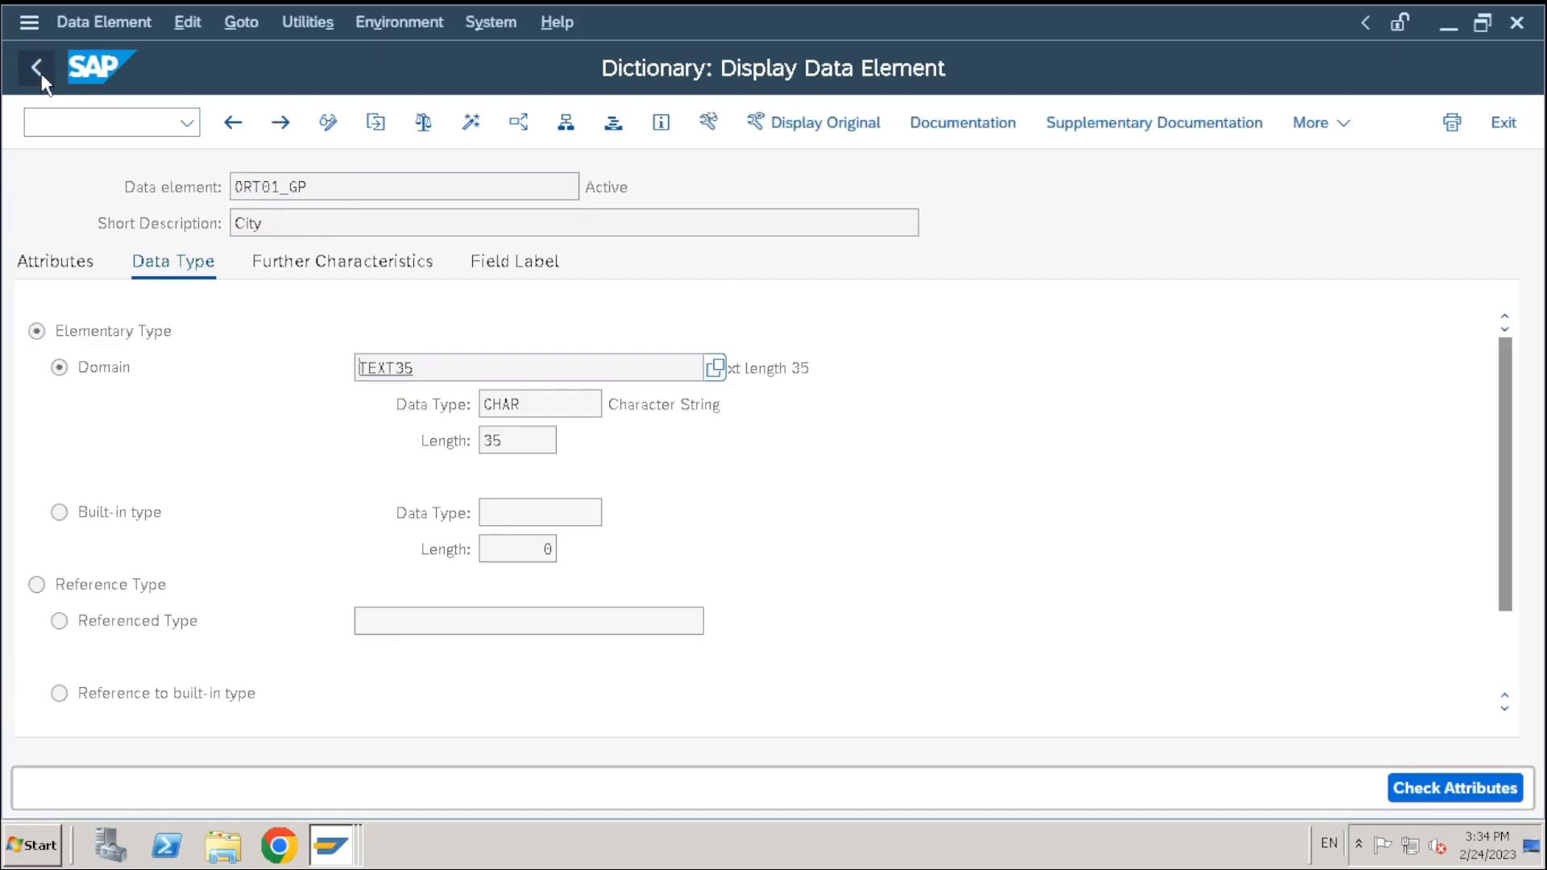
click(41, 75)
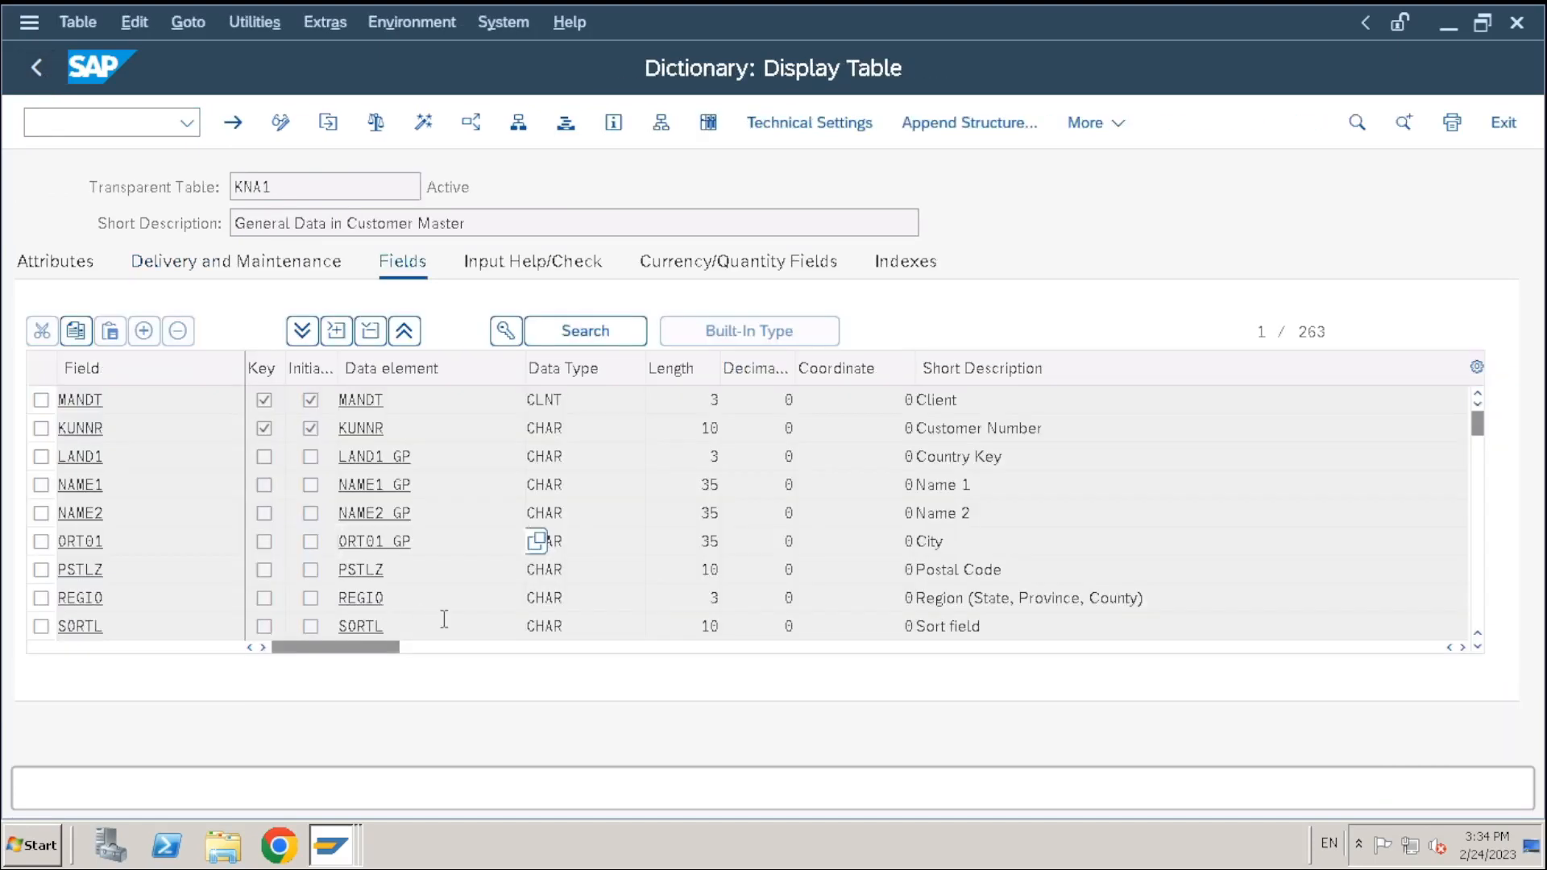
Copy ORT01_GP from KNA1 and paste it as the CITY field's data element
drag(271, 541, 414, 541)
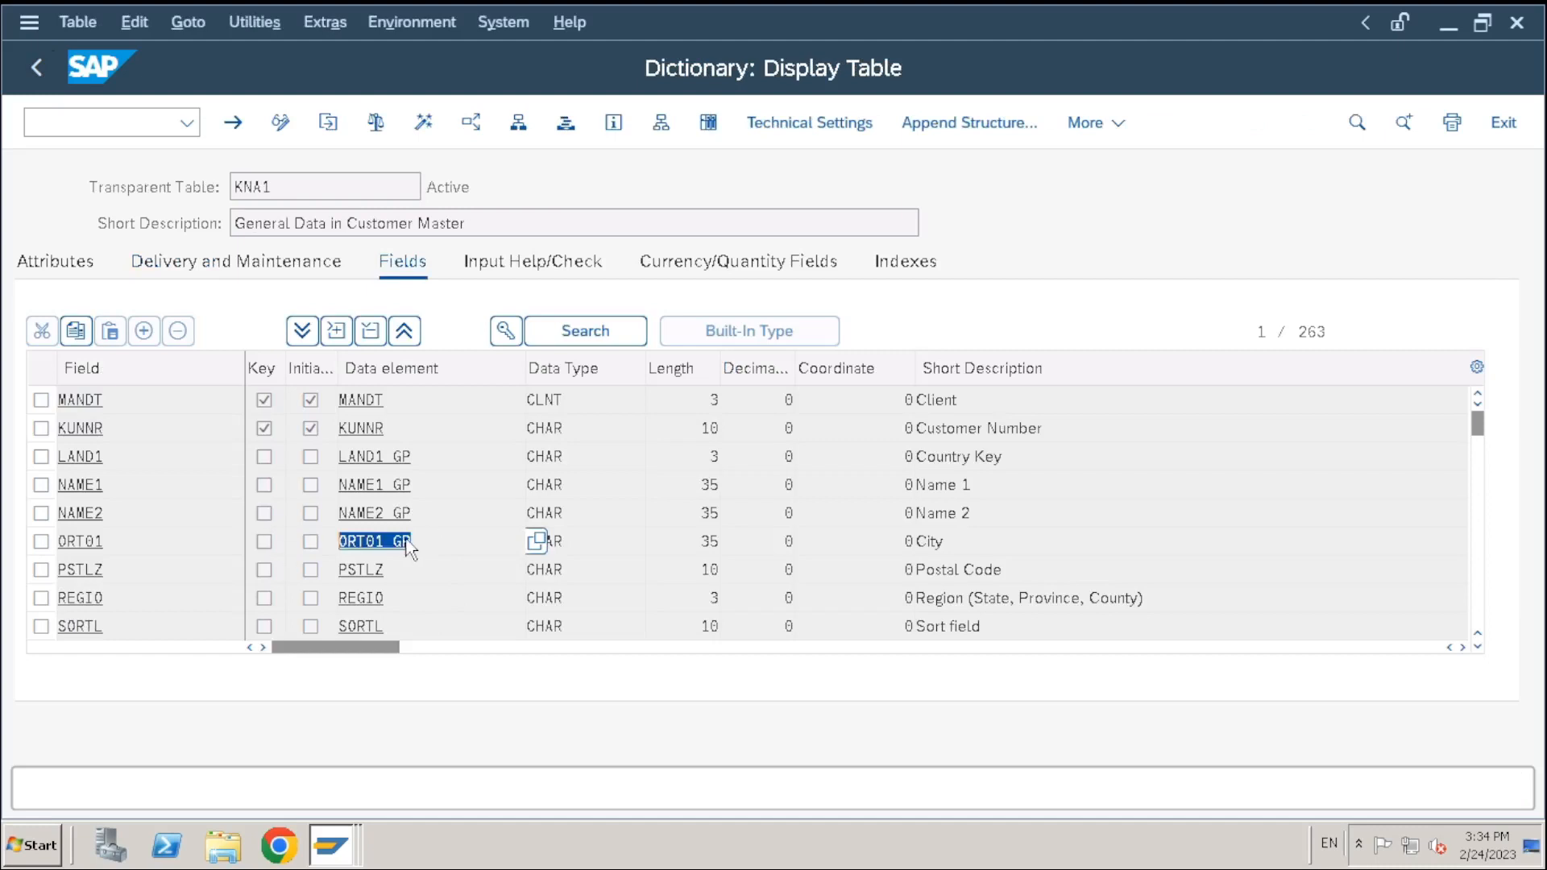
key(ctrl+c)
key(alt+Tab)
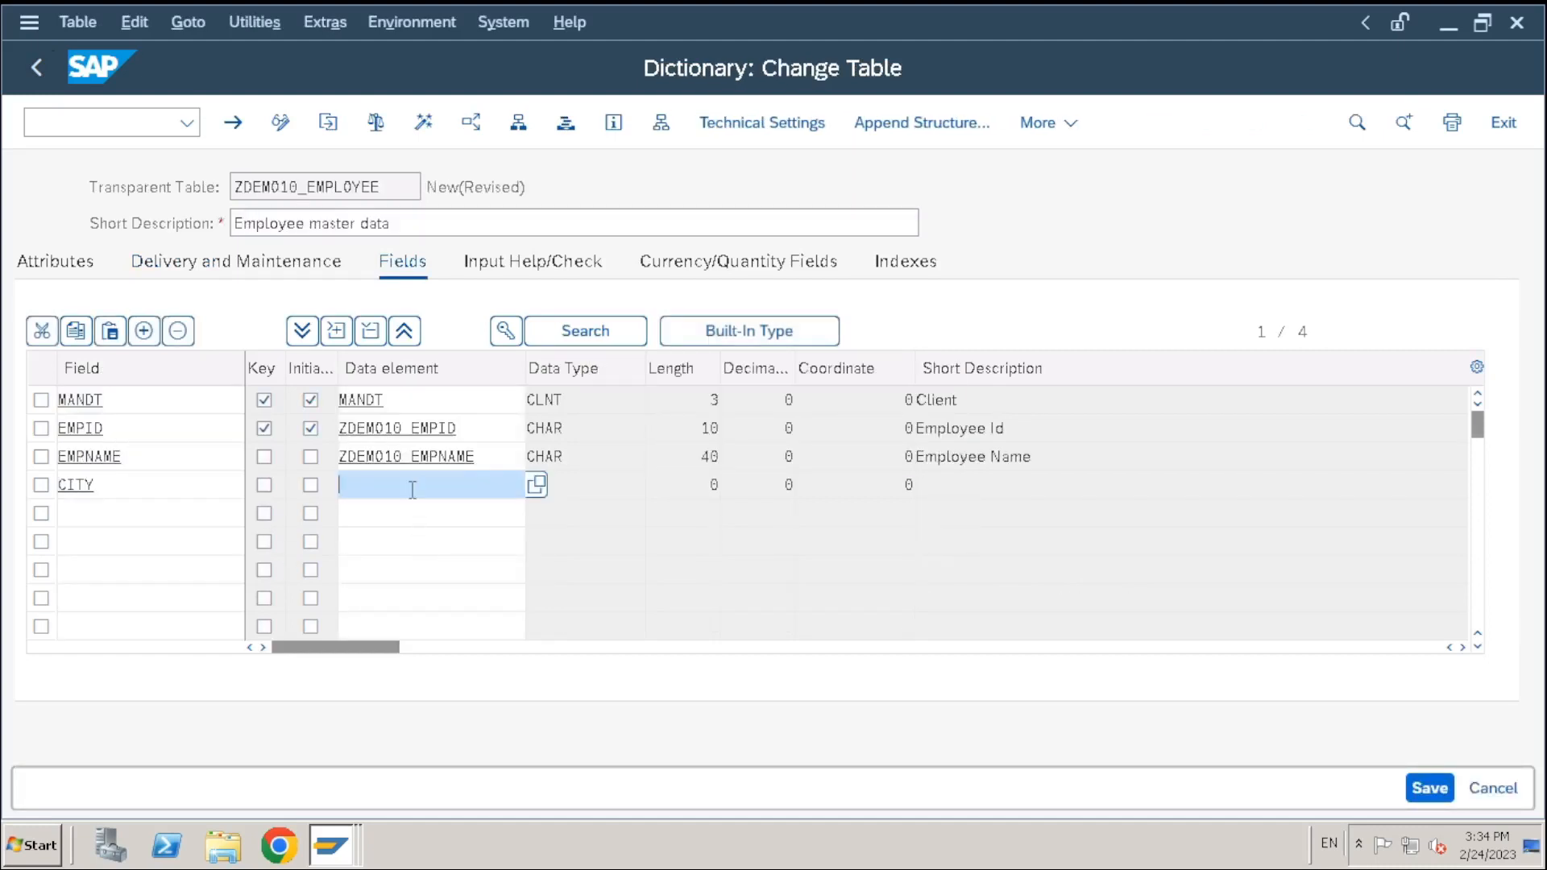
key(ctrl+v)
key(Return)
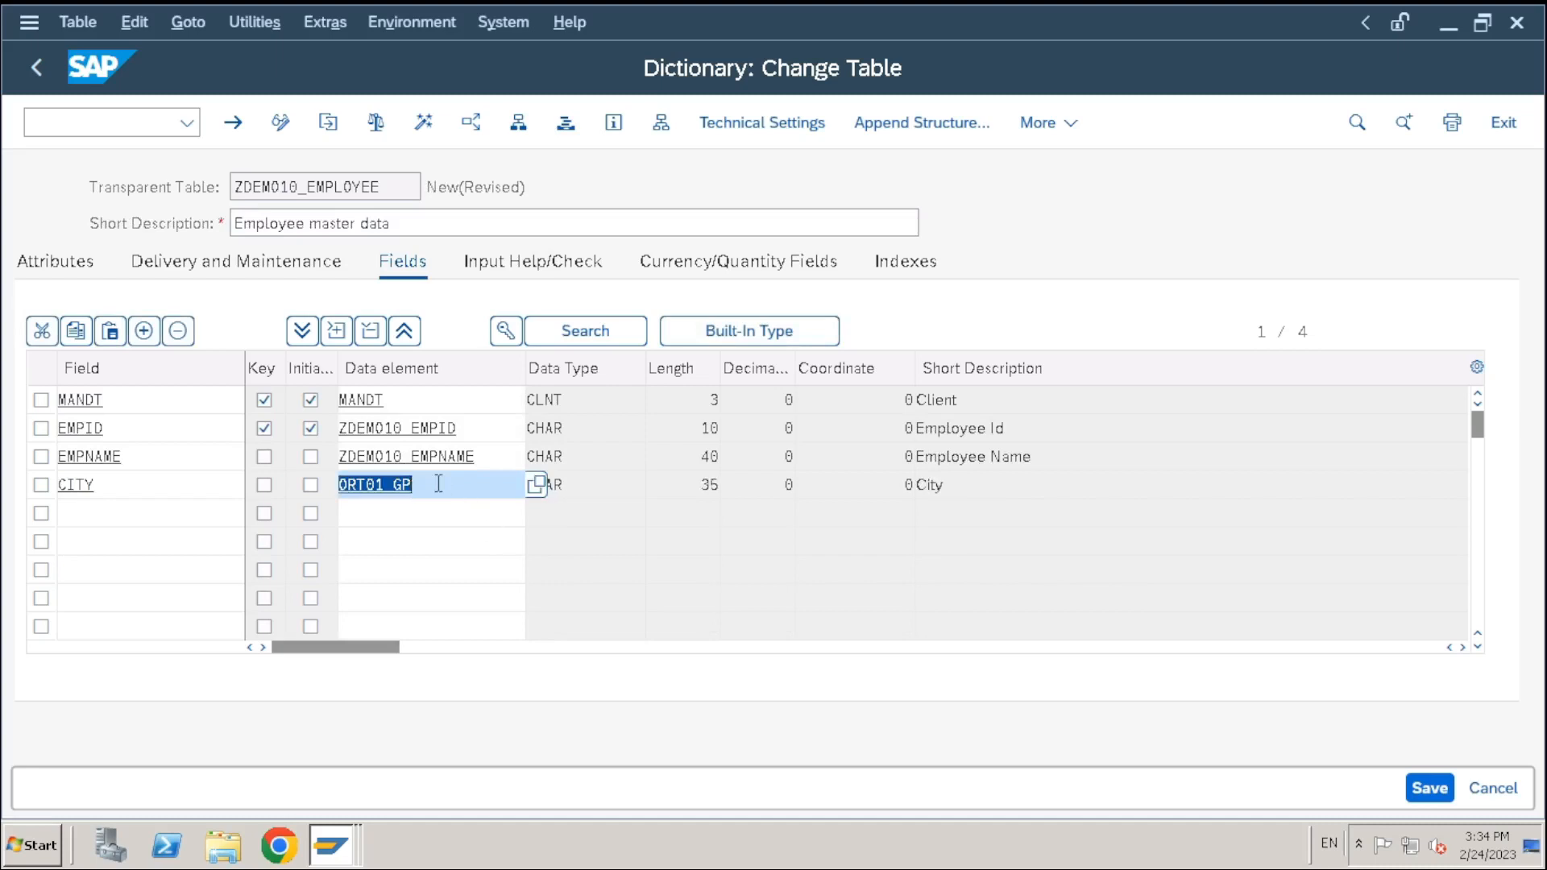
click(438, 483)
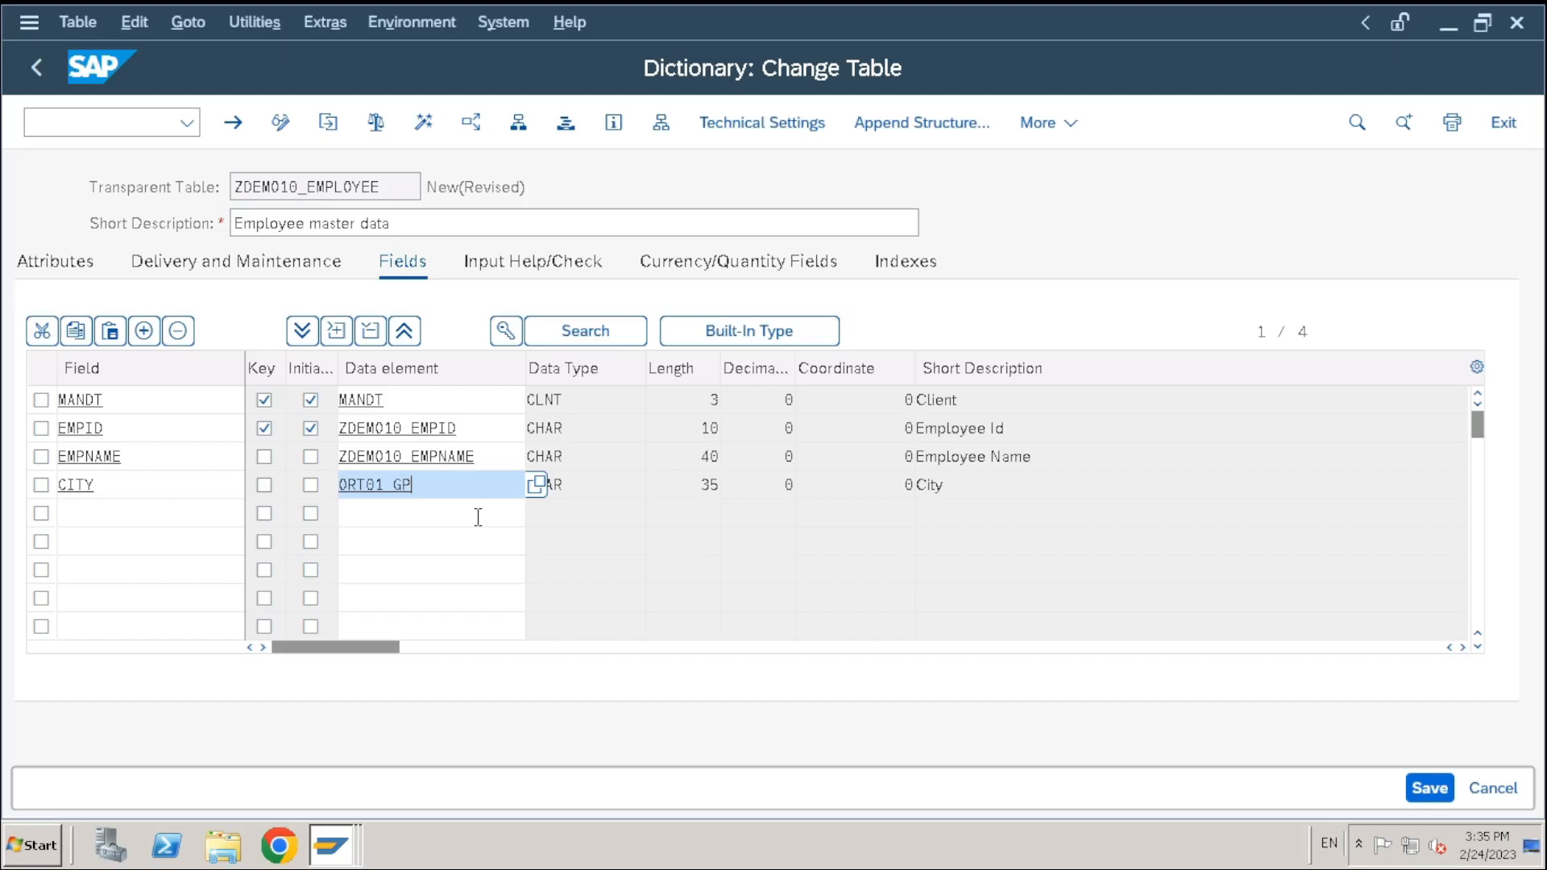
drag(439, 477, 324, 481)
click(452, 489)
Save ZDEMO10_EMPLOYEE, check it to see the ORT01_GP not-permitted log, and go back
key(ctrl+s)
click(376, 123)
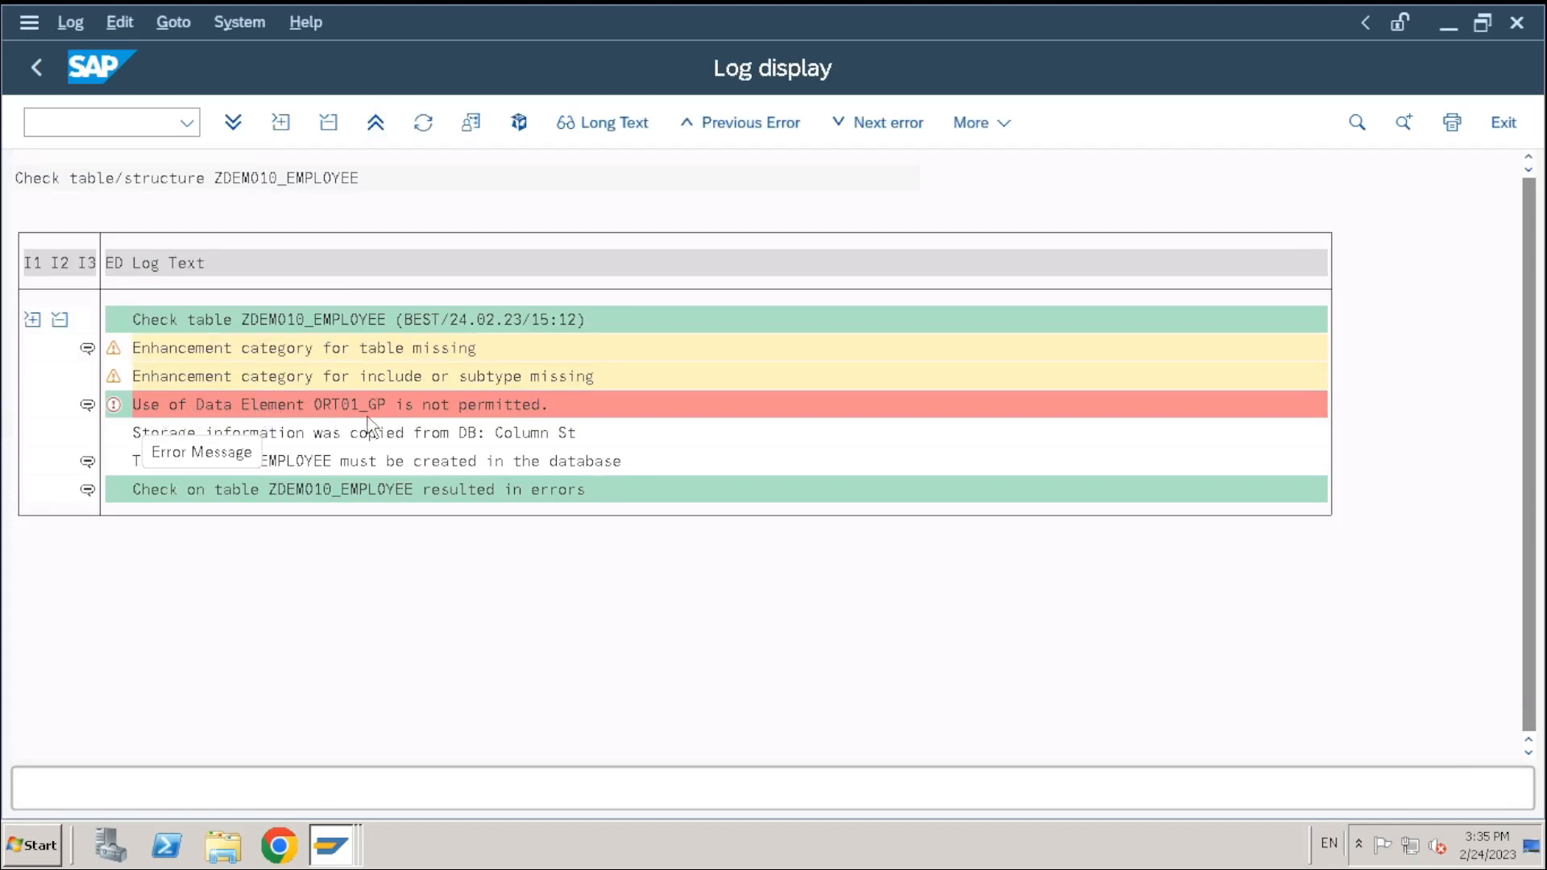
click(37, 67)
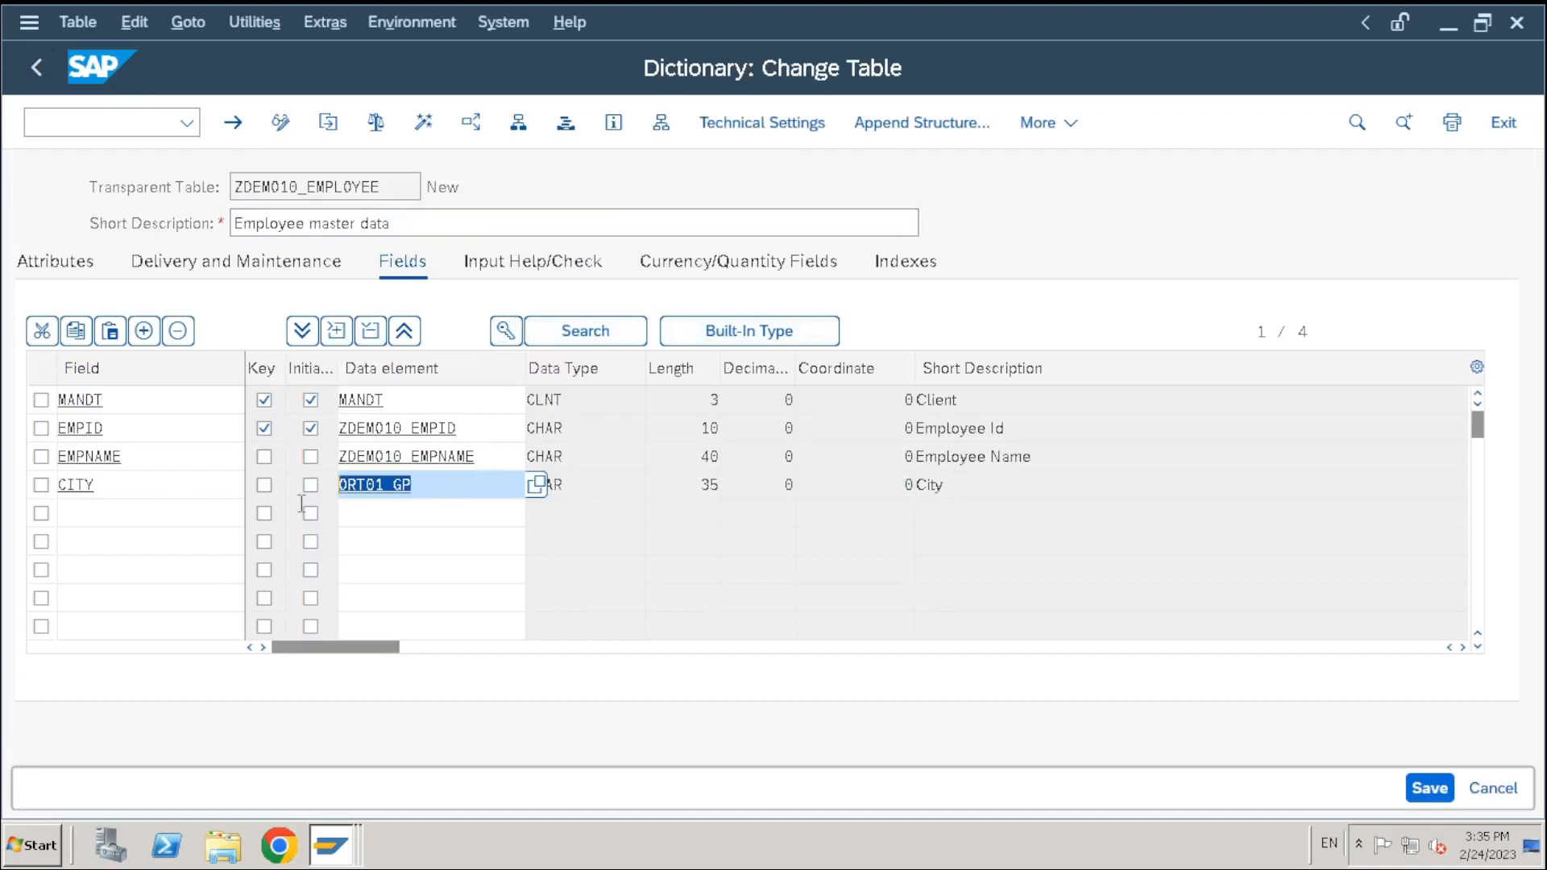
Erase ORT01_GP from CITY's Data element cell and enter the search pattern Z*city*
click(451, 484)
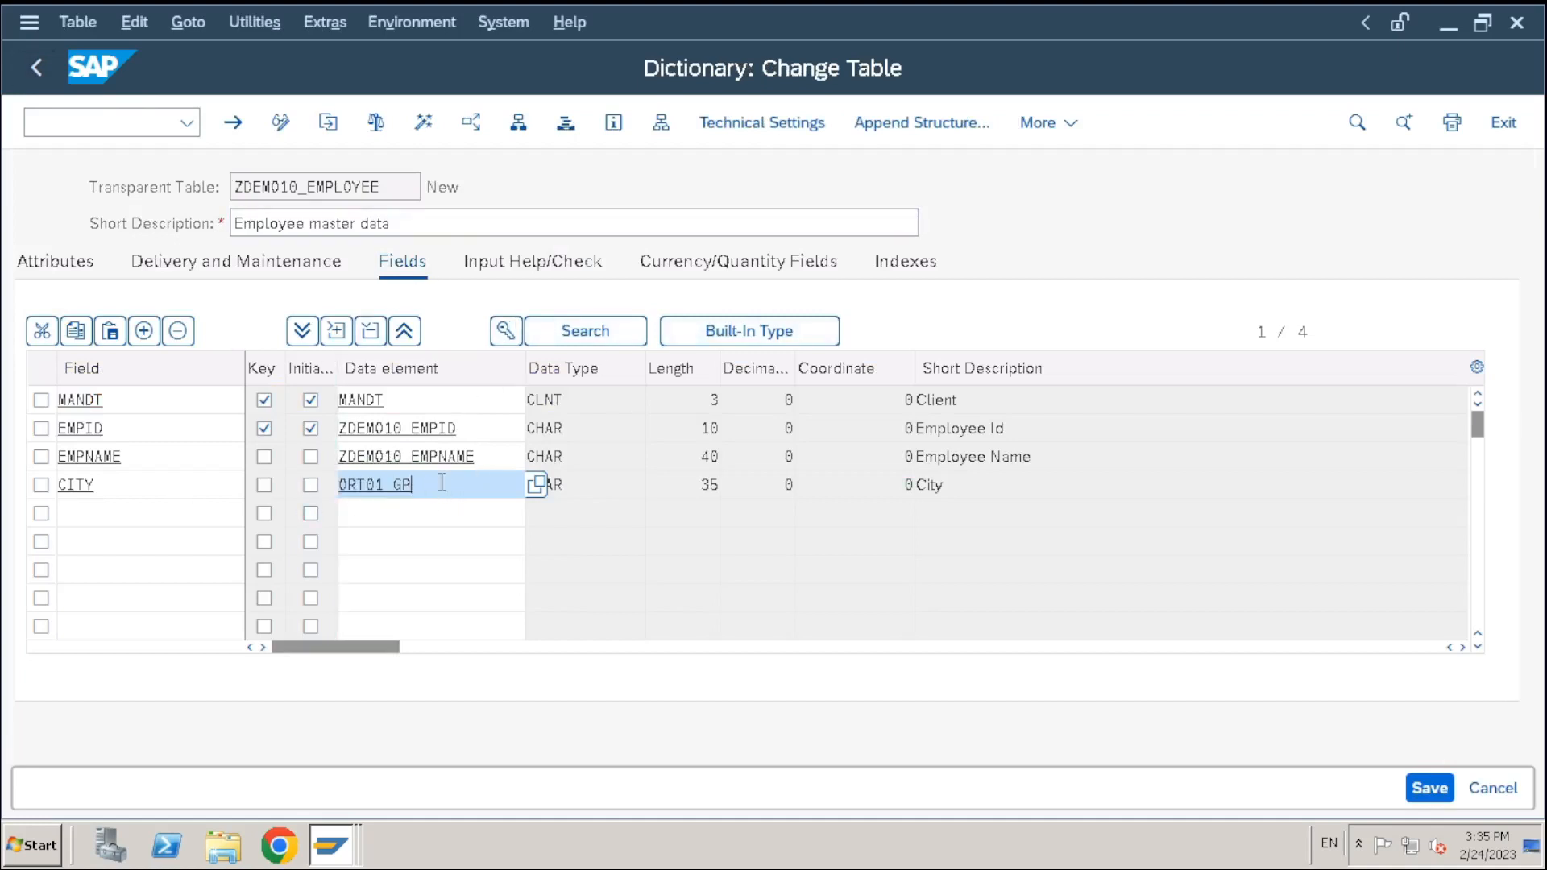
key(BackSpace)
key(BackSpace)
key(BackSpace)
key(BackSpace)
key(BackSpace)
key(BackSpace)
key(BackSpace)
key(BackSpace)
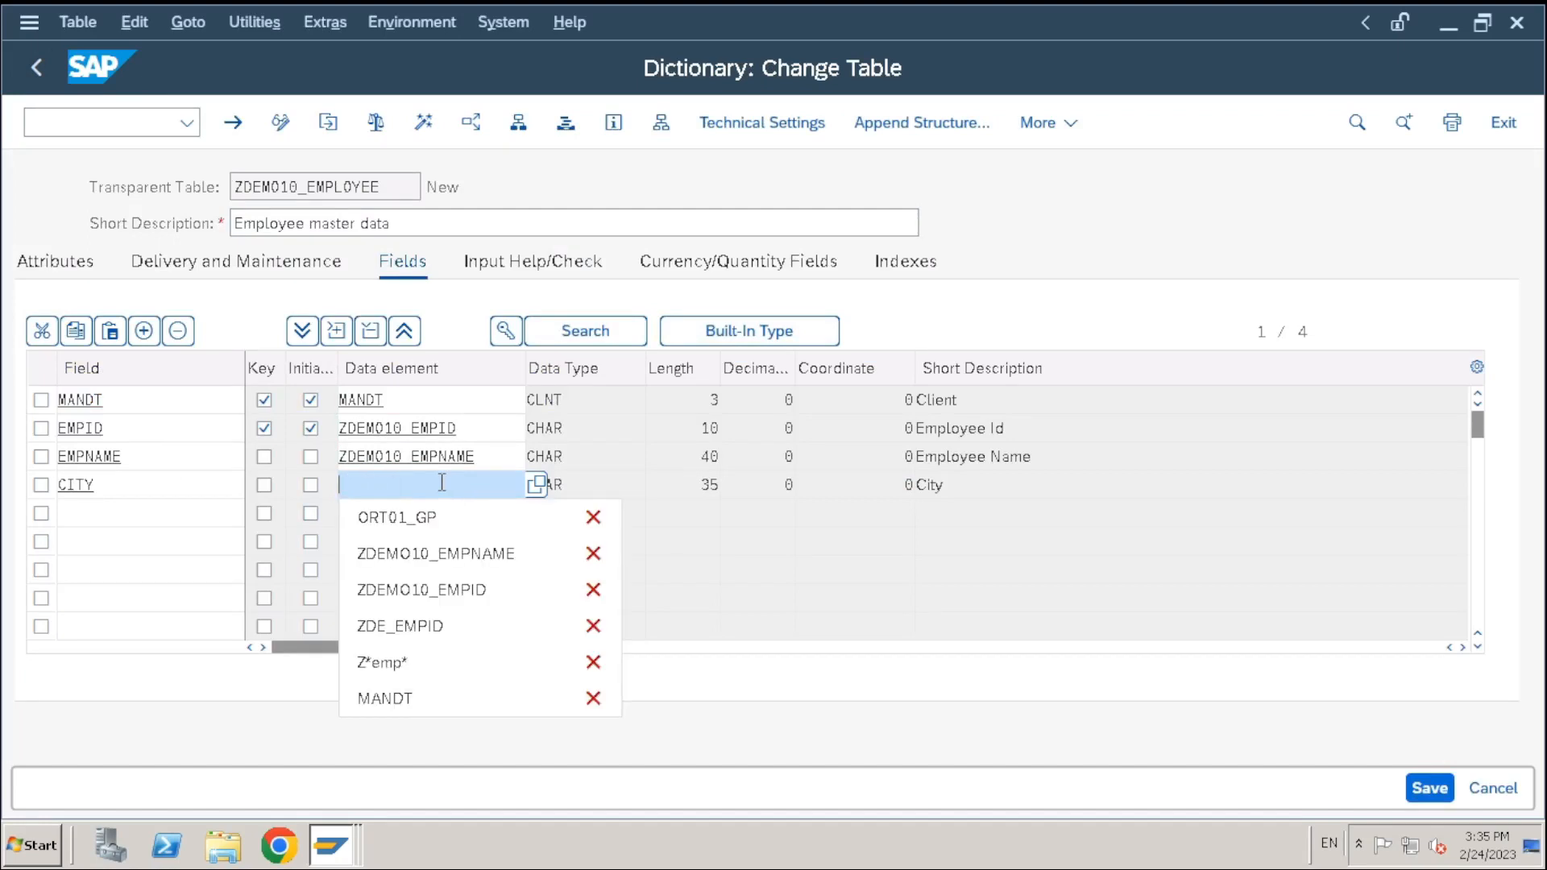
key(Escape)
key(alt+Tab)
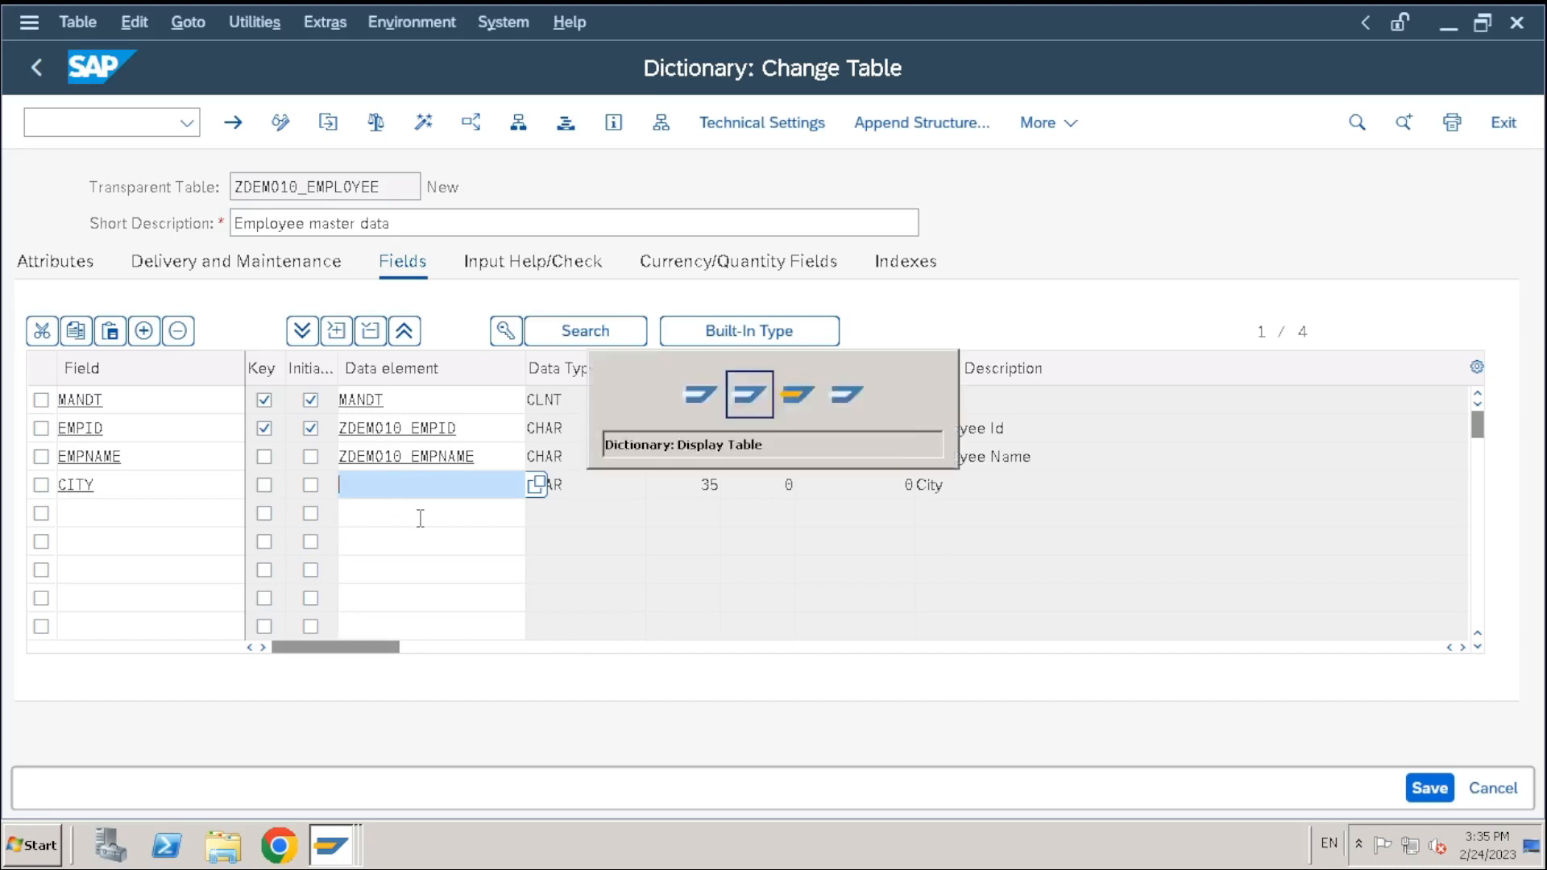
key(alt+Tab)
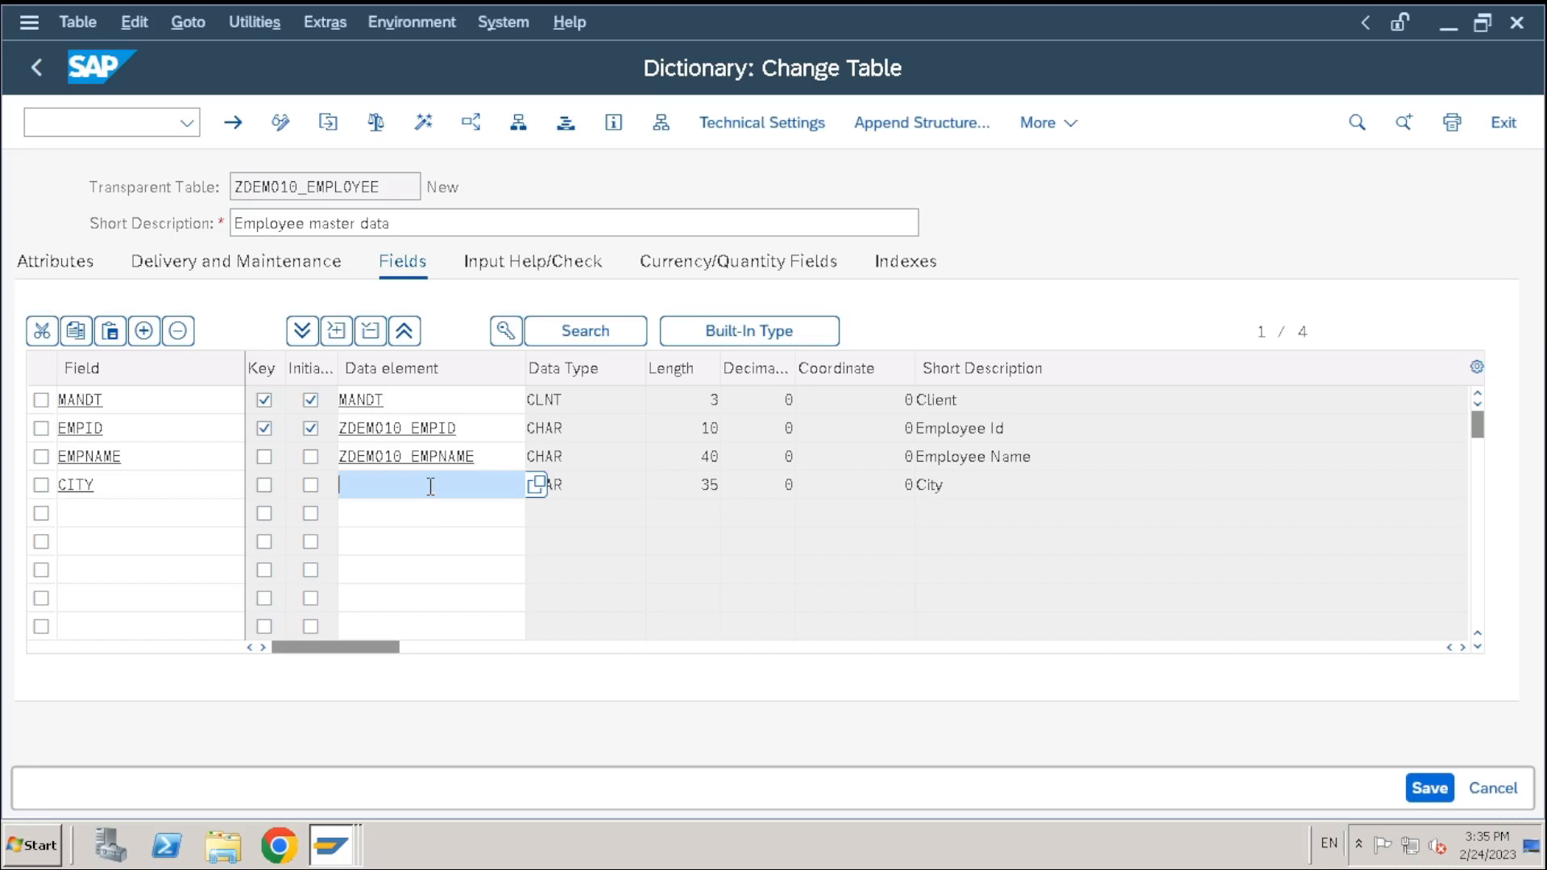
text(Z)
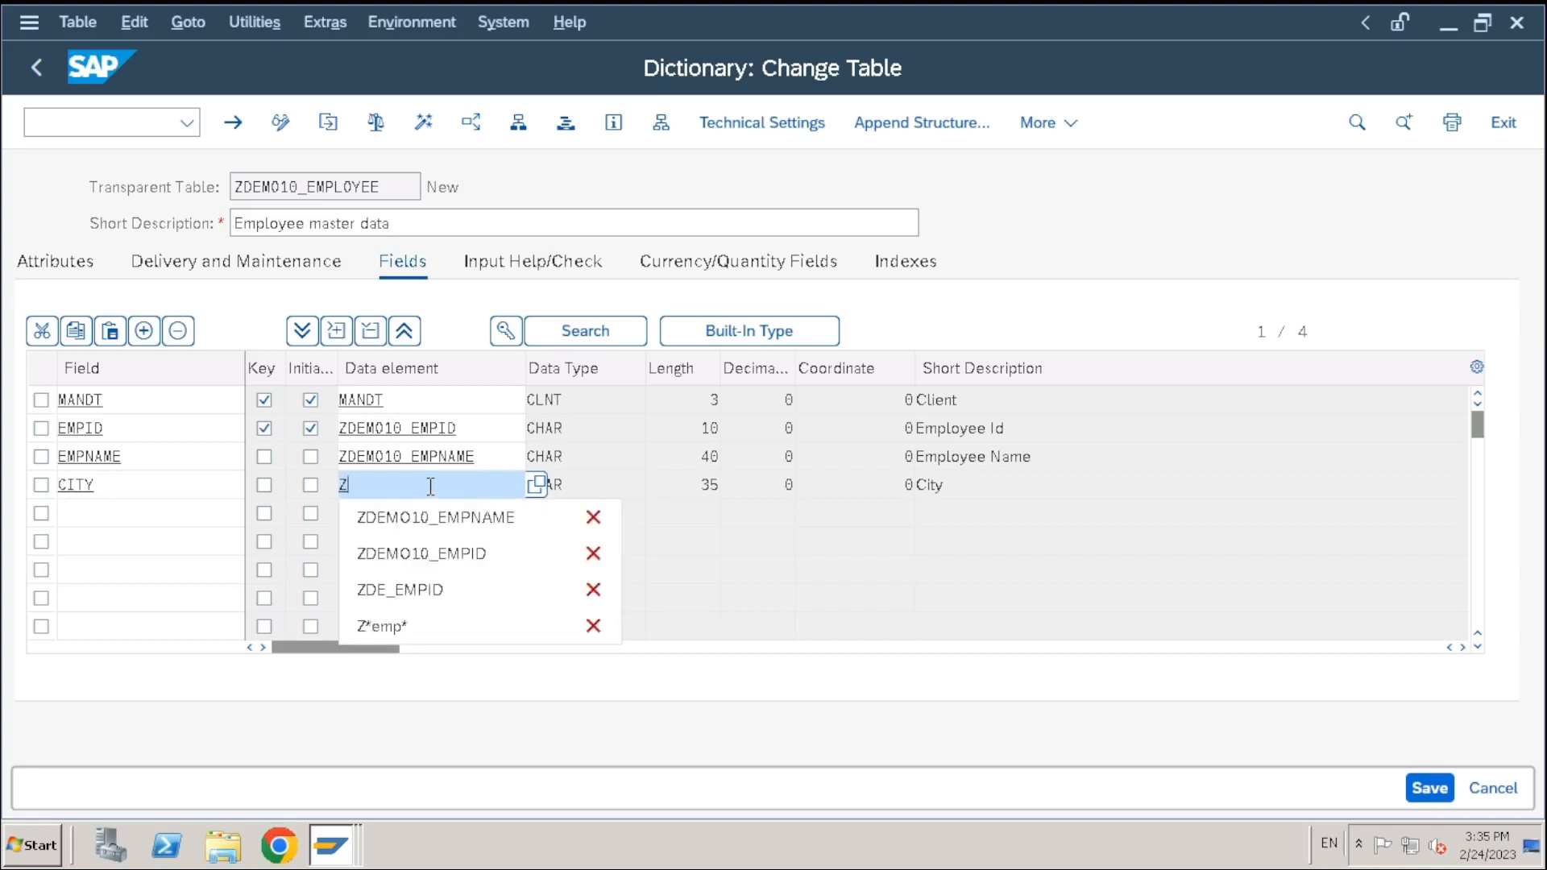
key(BackSpace)
text(Z*)
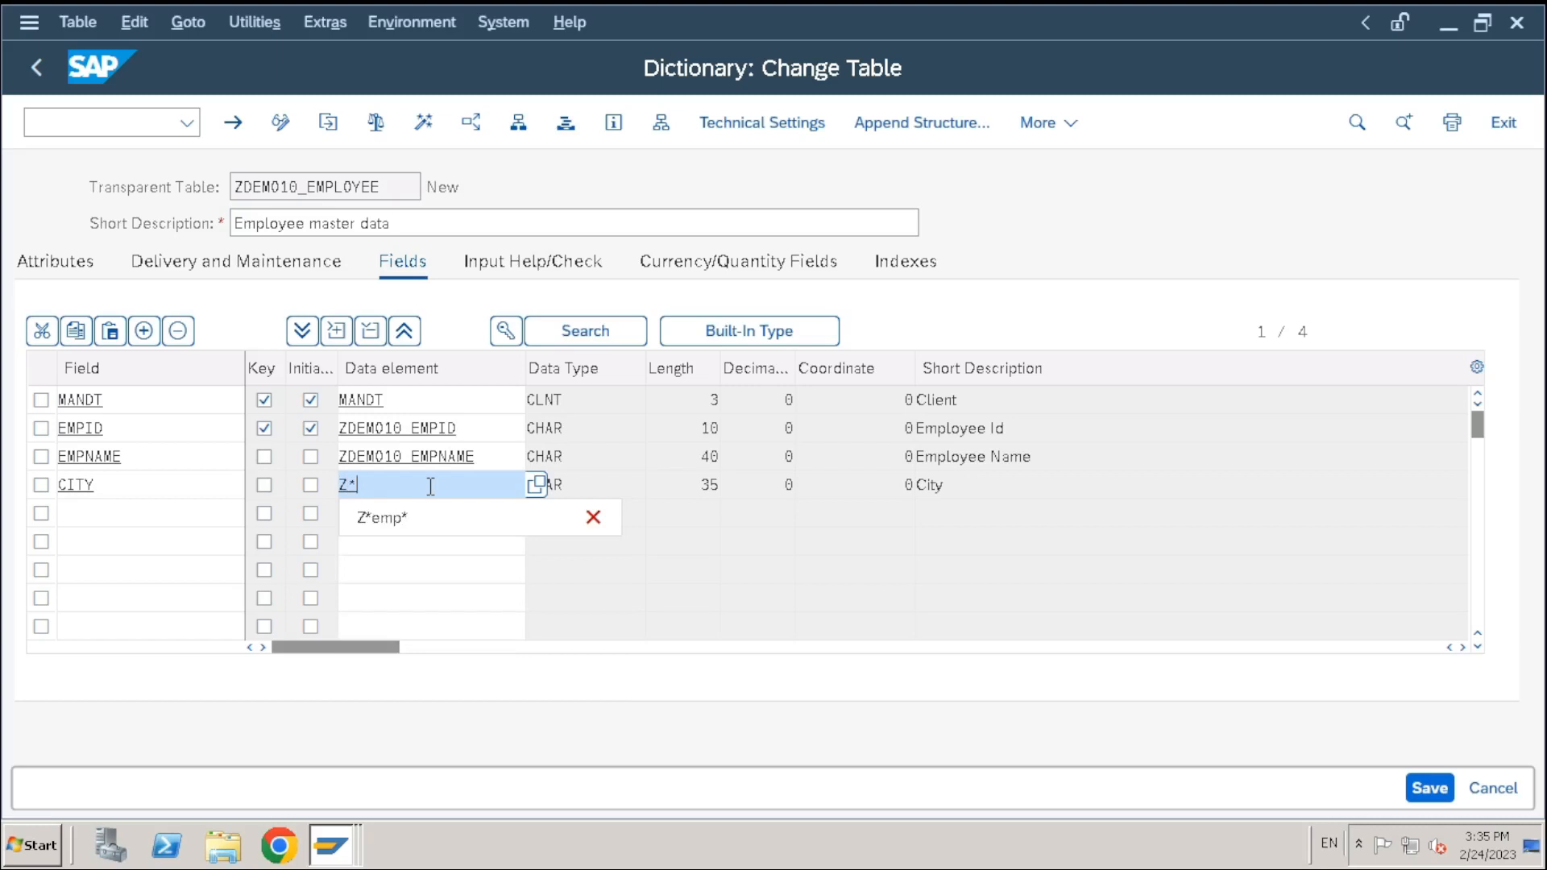
text(city)
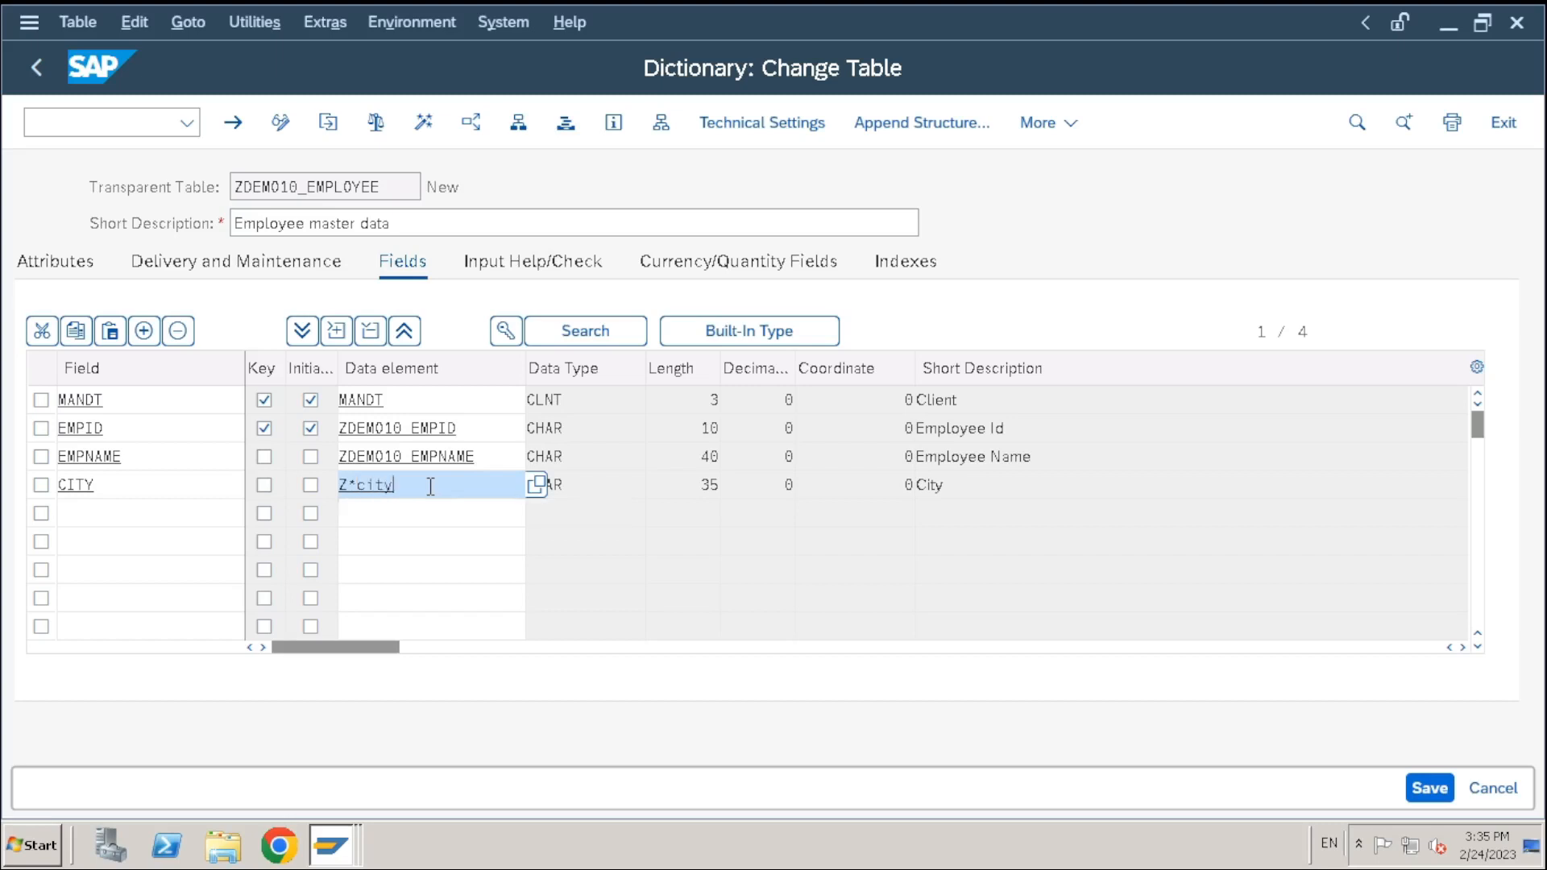
text(*)
drag(405, 490, 319, 487)
click(423, 486)
drag(357, 486, 397, 483)
Search data elements matching Z*city*, browse the ten hits, and cancel without choosing
click(439, 484)
key(F4)
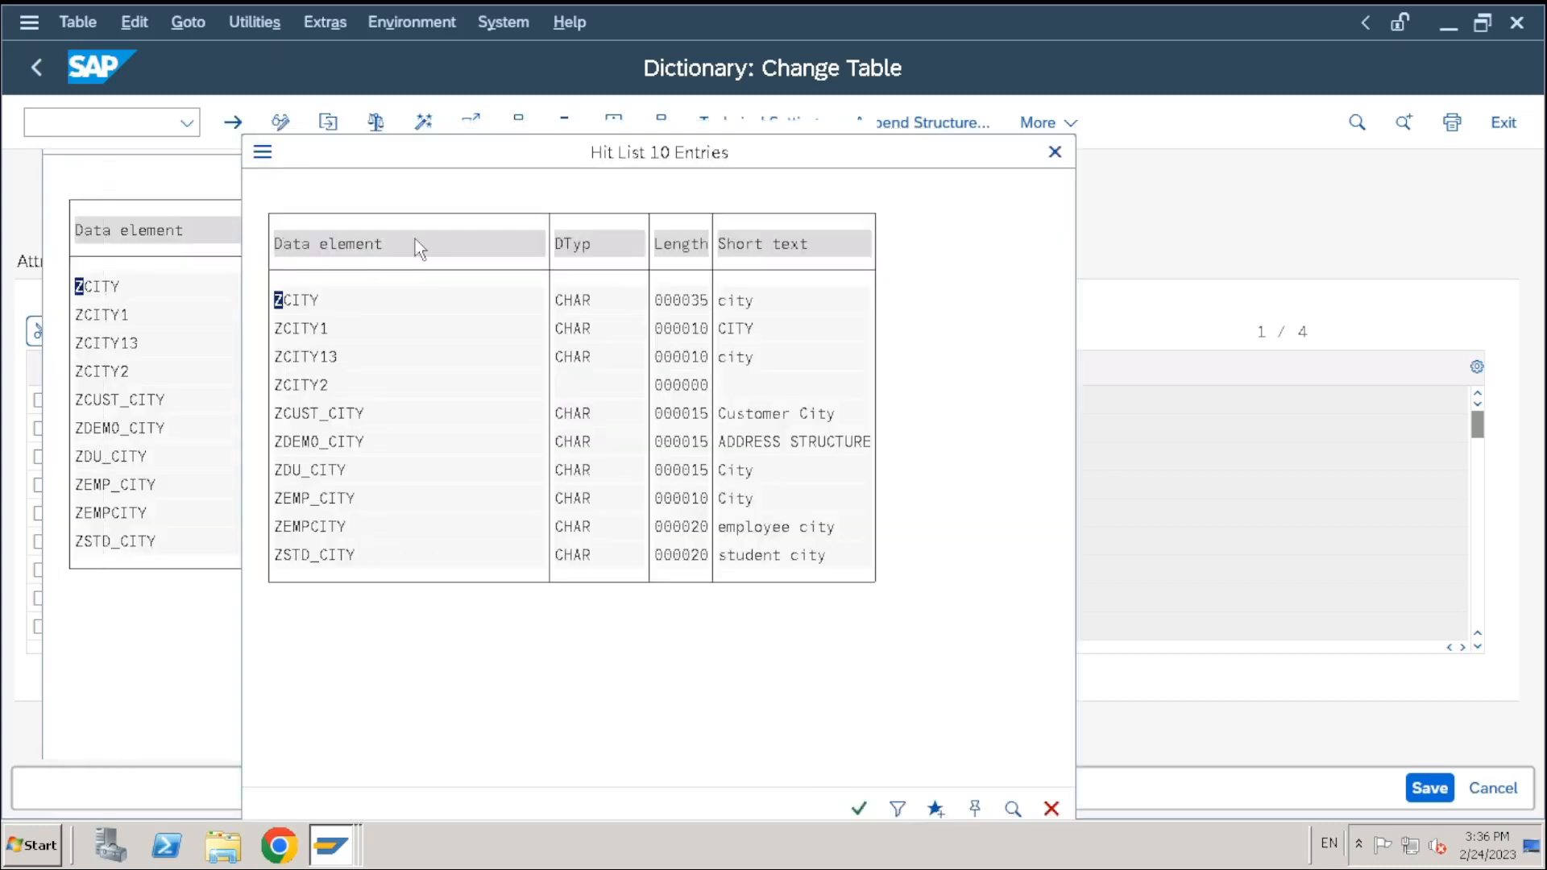
click(323, 443)
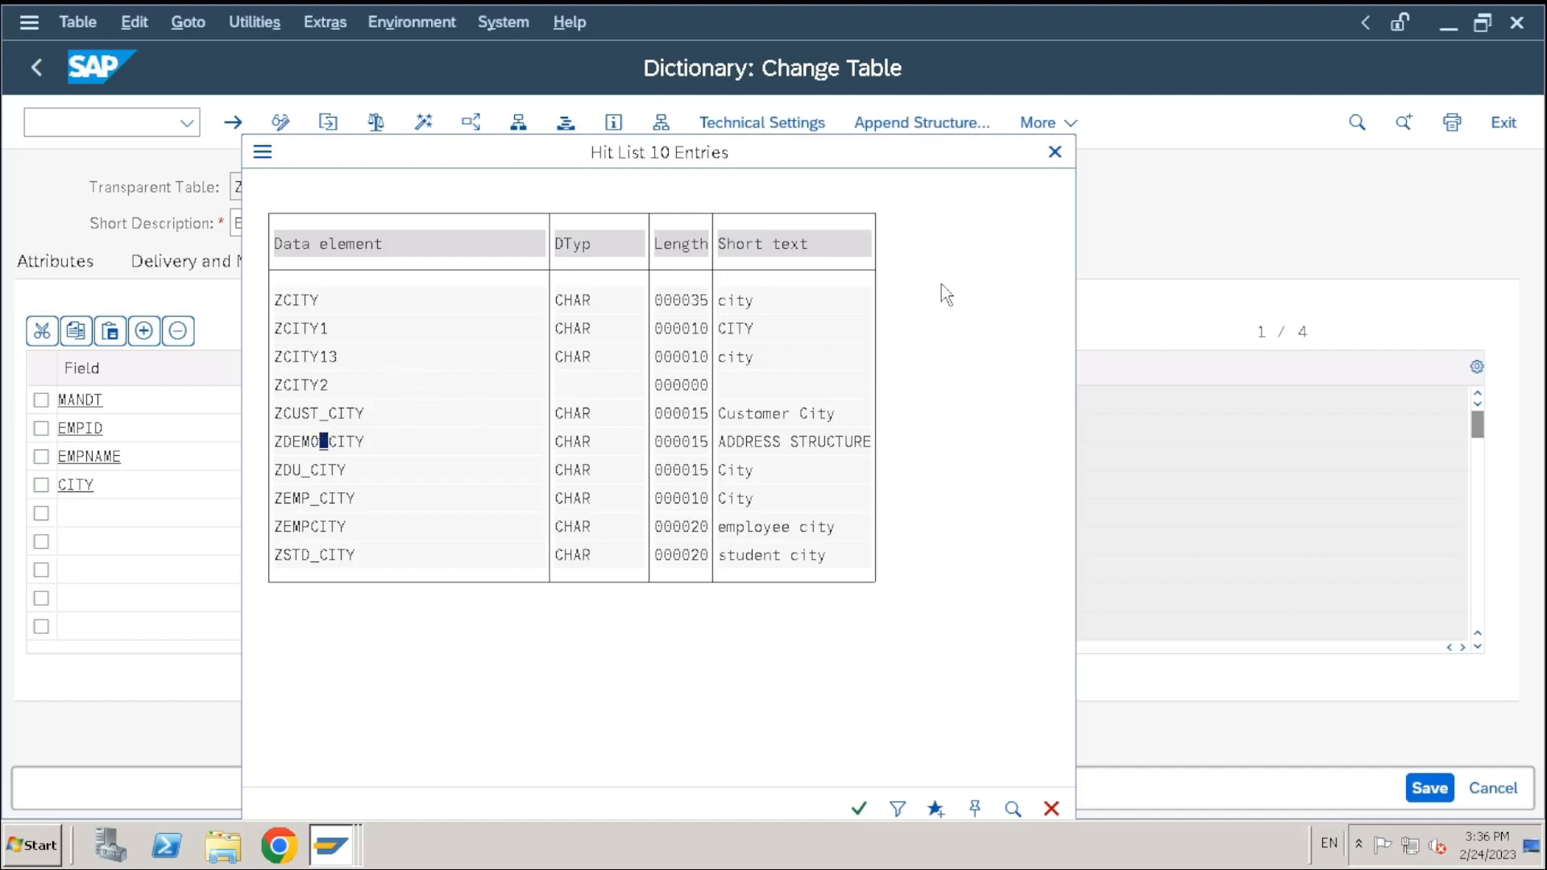
click(1054, 153)
Delete the Z*city* pattern so CITY's data element is empty
click(432, 510)
click(435, 480)
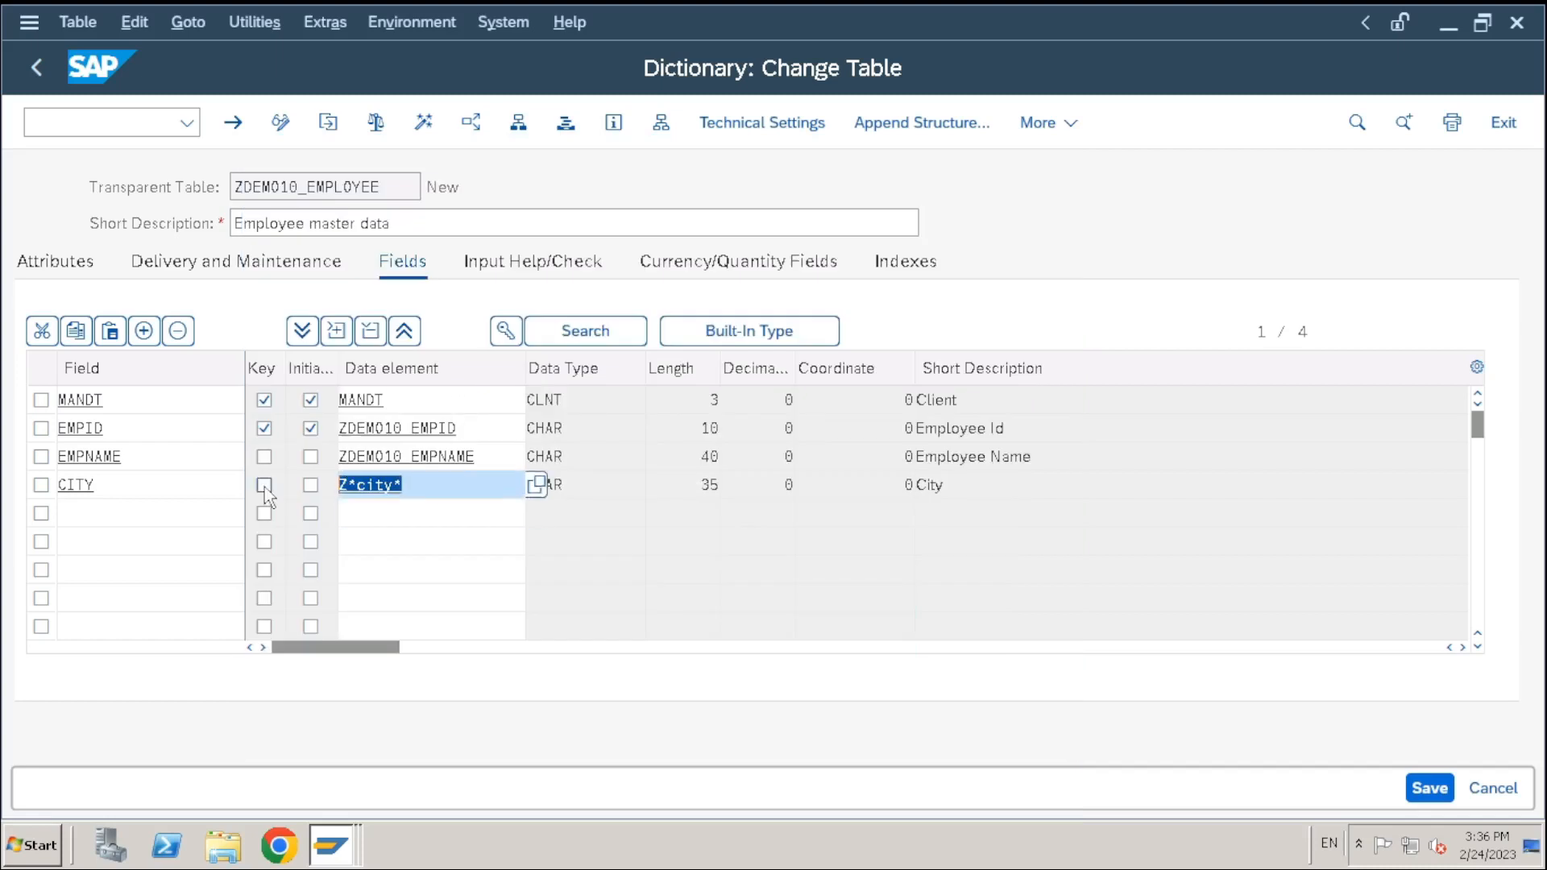
key(BackSpace)
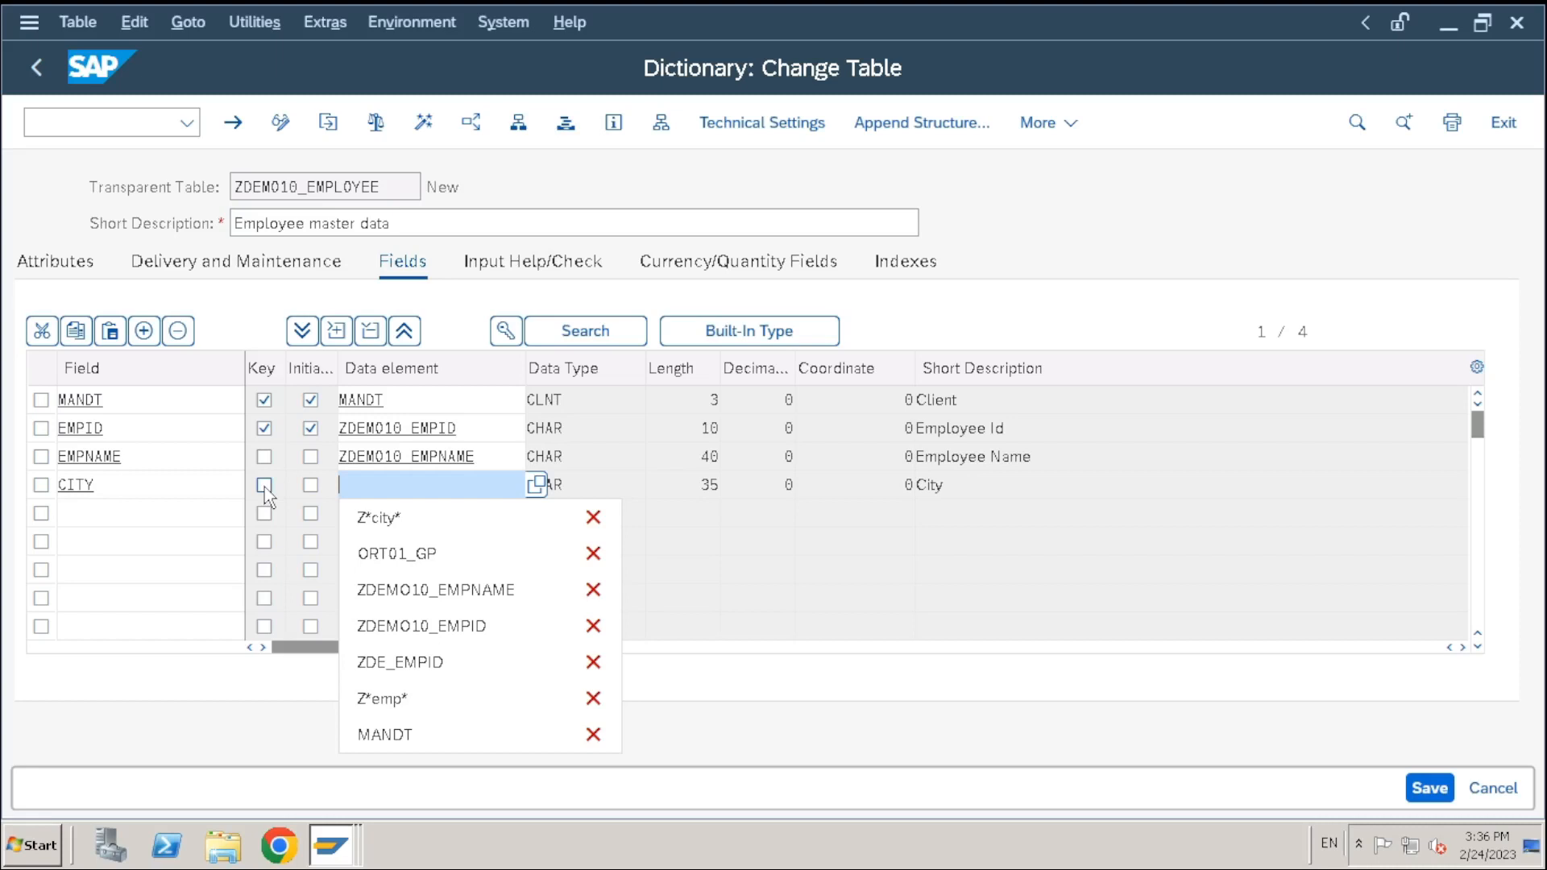
Select and copy the ORT01_GP data element name from KNA1's field list
click(378, 477)
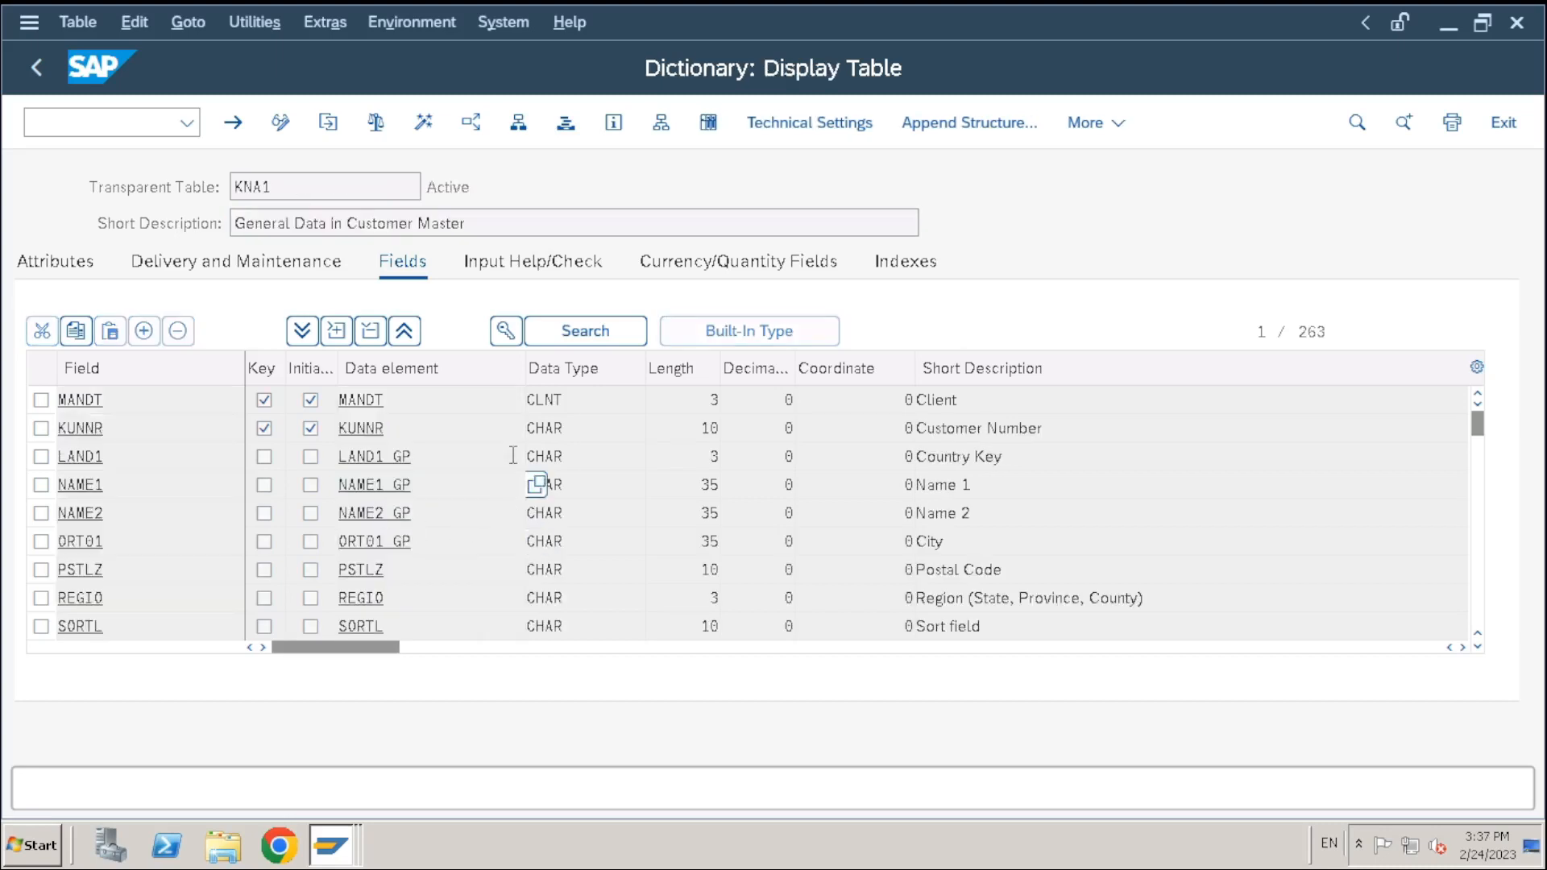
drag(412, 542, 375, 541)
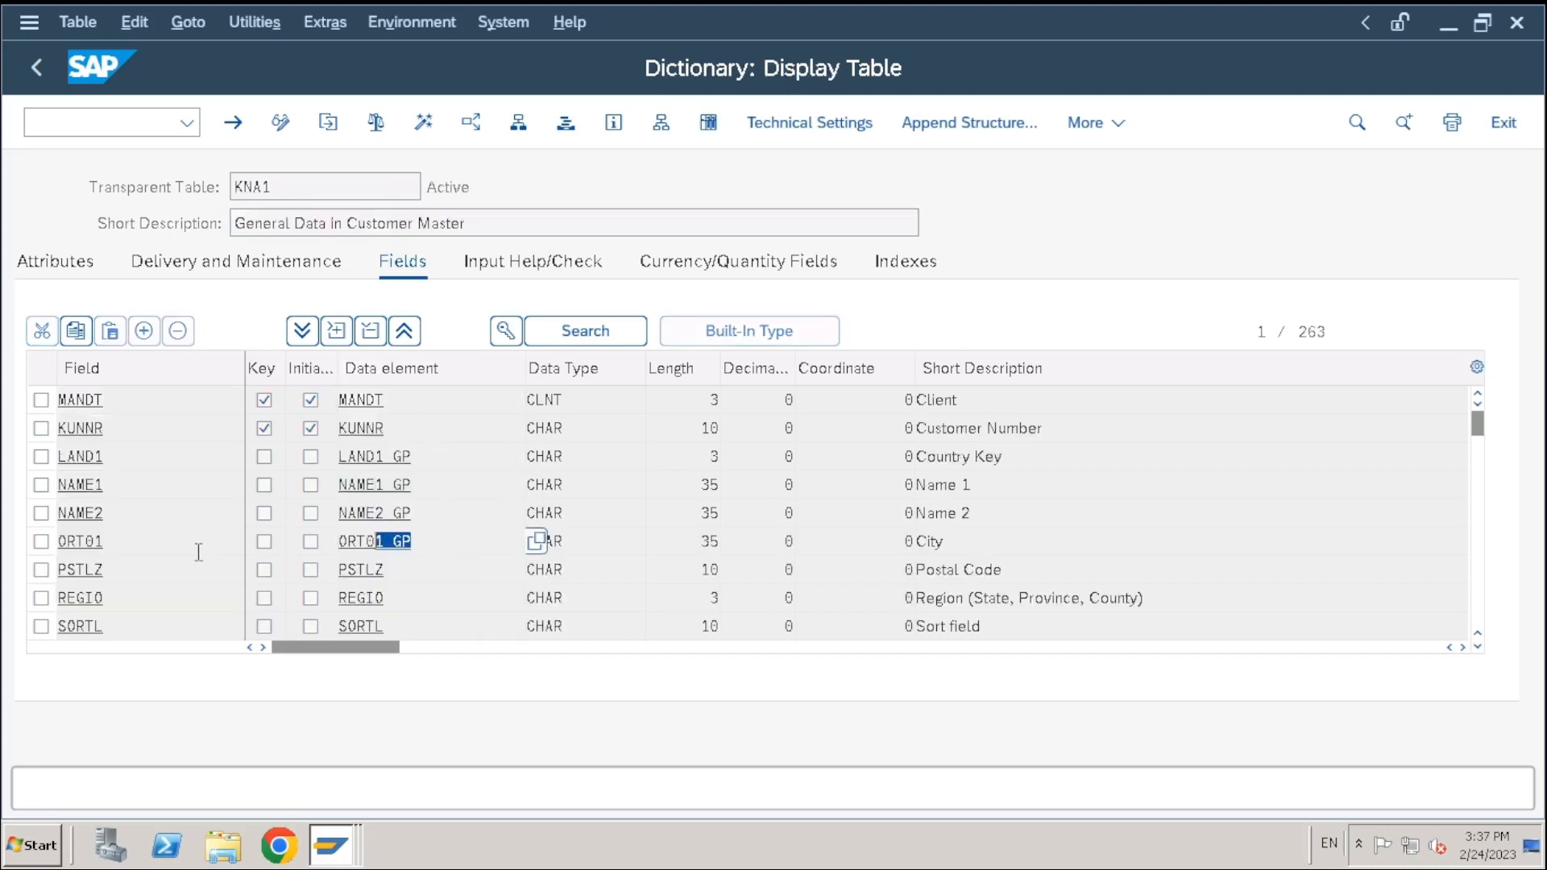
drag(198, 552, 614, 530)
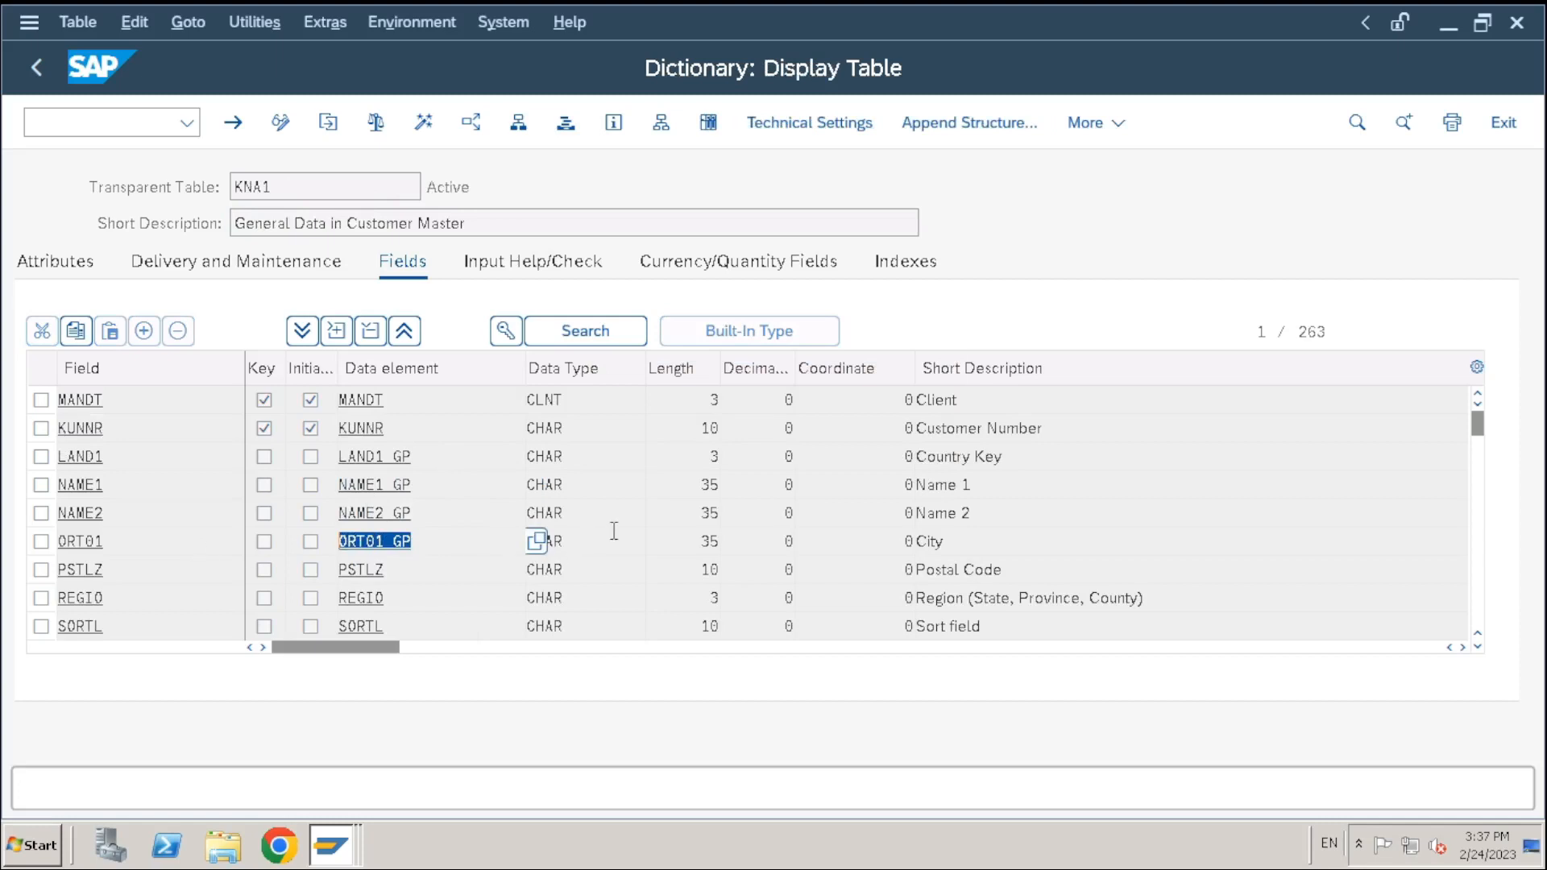
Return to the ABAP Dictionary initial screen via /nse11 and choose Data type
click(101, 127)
text(/nse11)
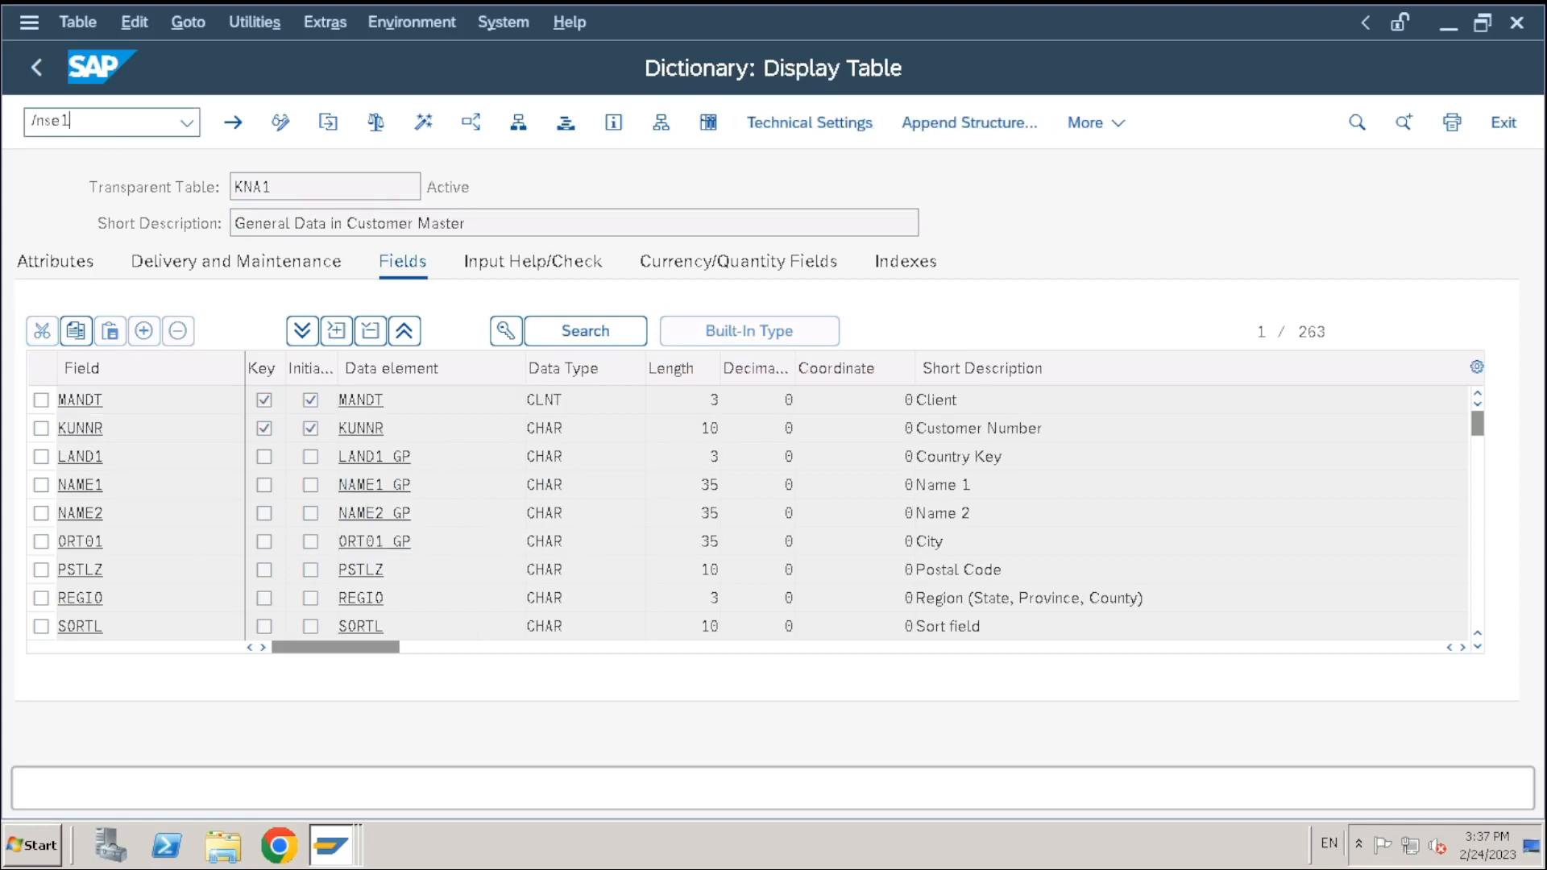
key(Return)
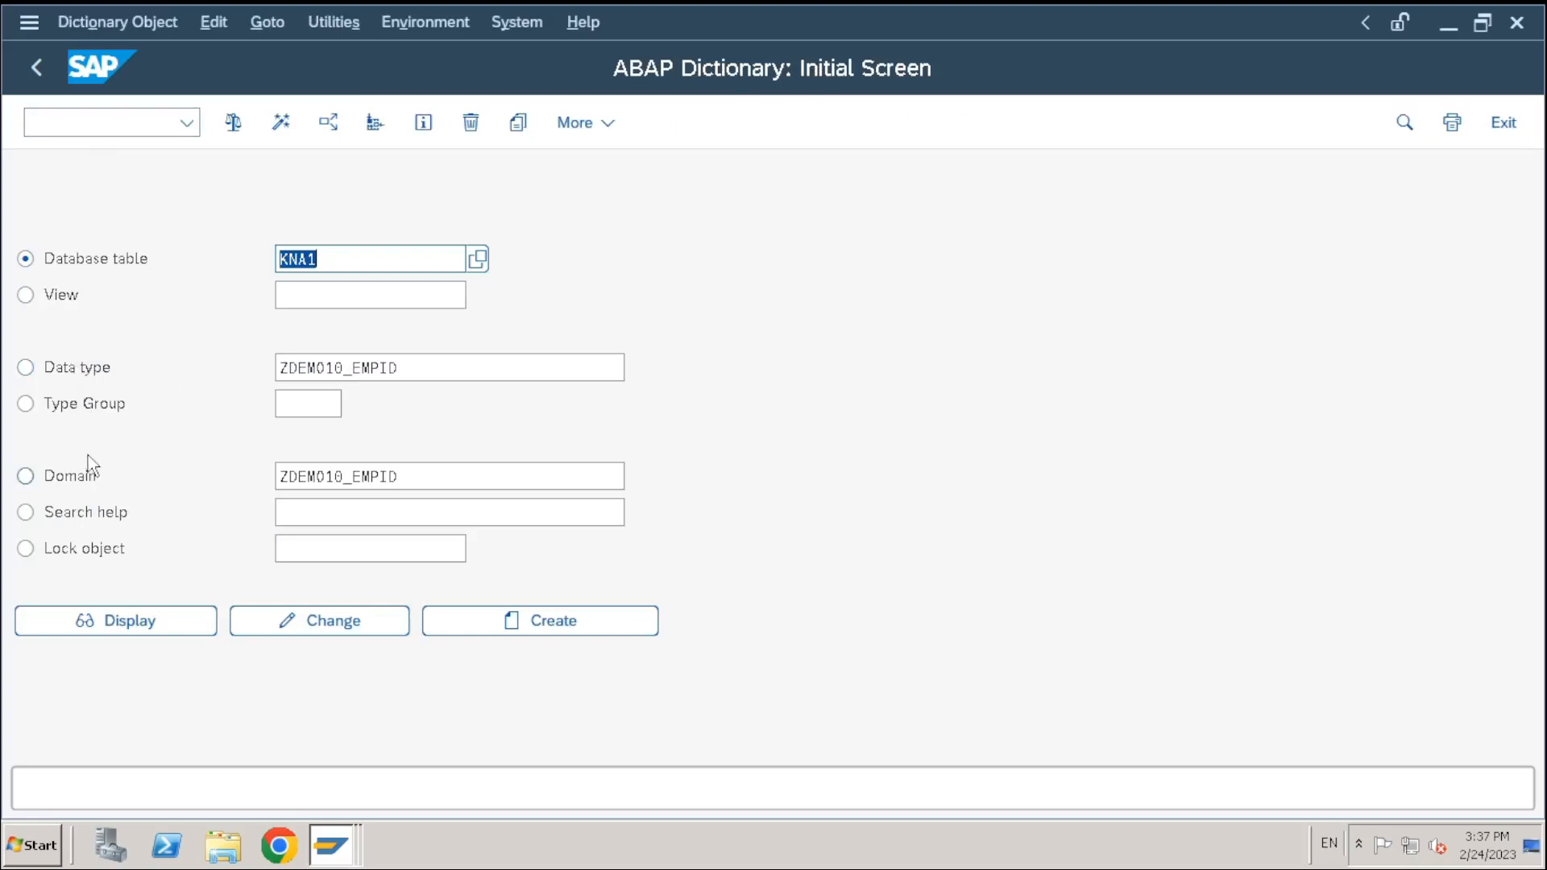
click(95, 372)
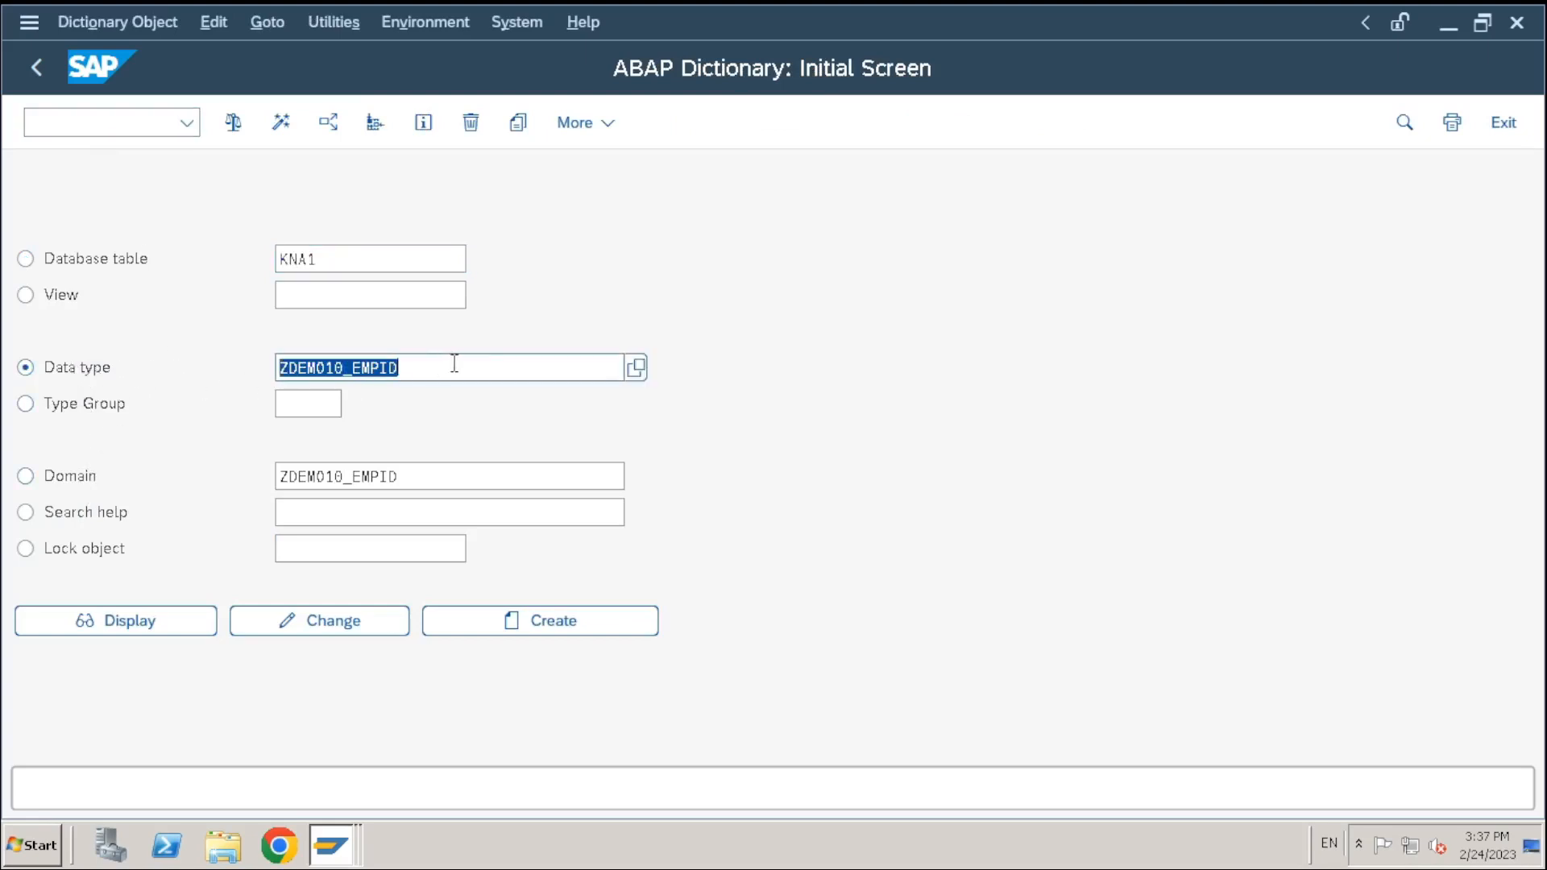
Copy data element ORT01_GP to a new ZDEMO10_CITY saved as a Local Object
key(ctrl+v)
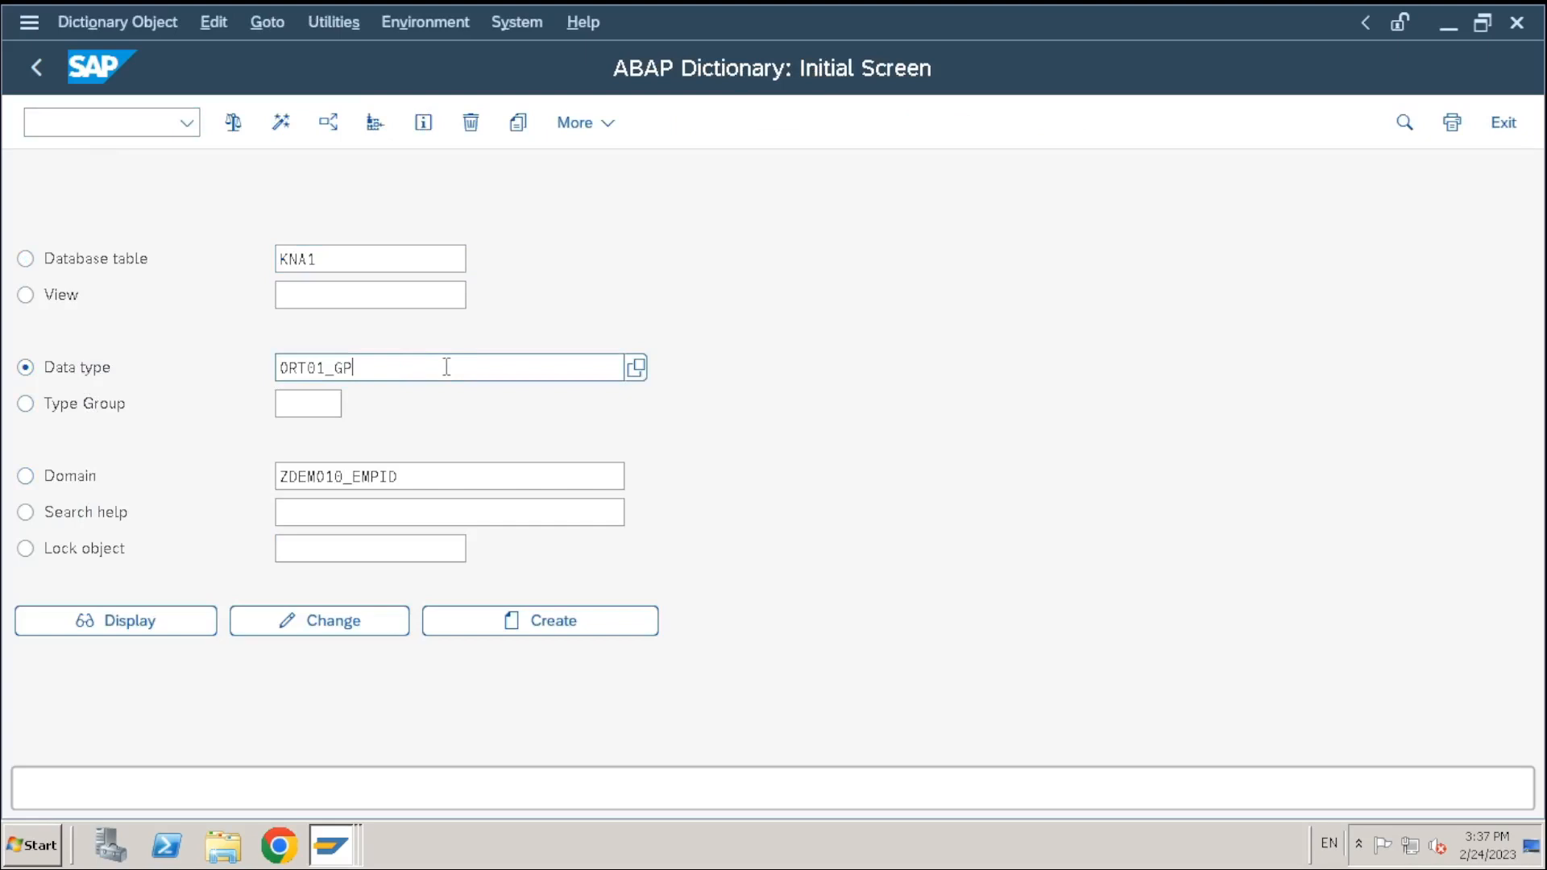
drag(446, 371, 183, 379)
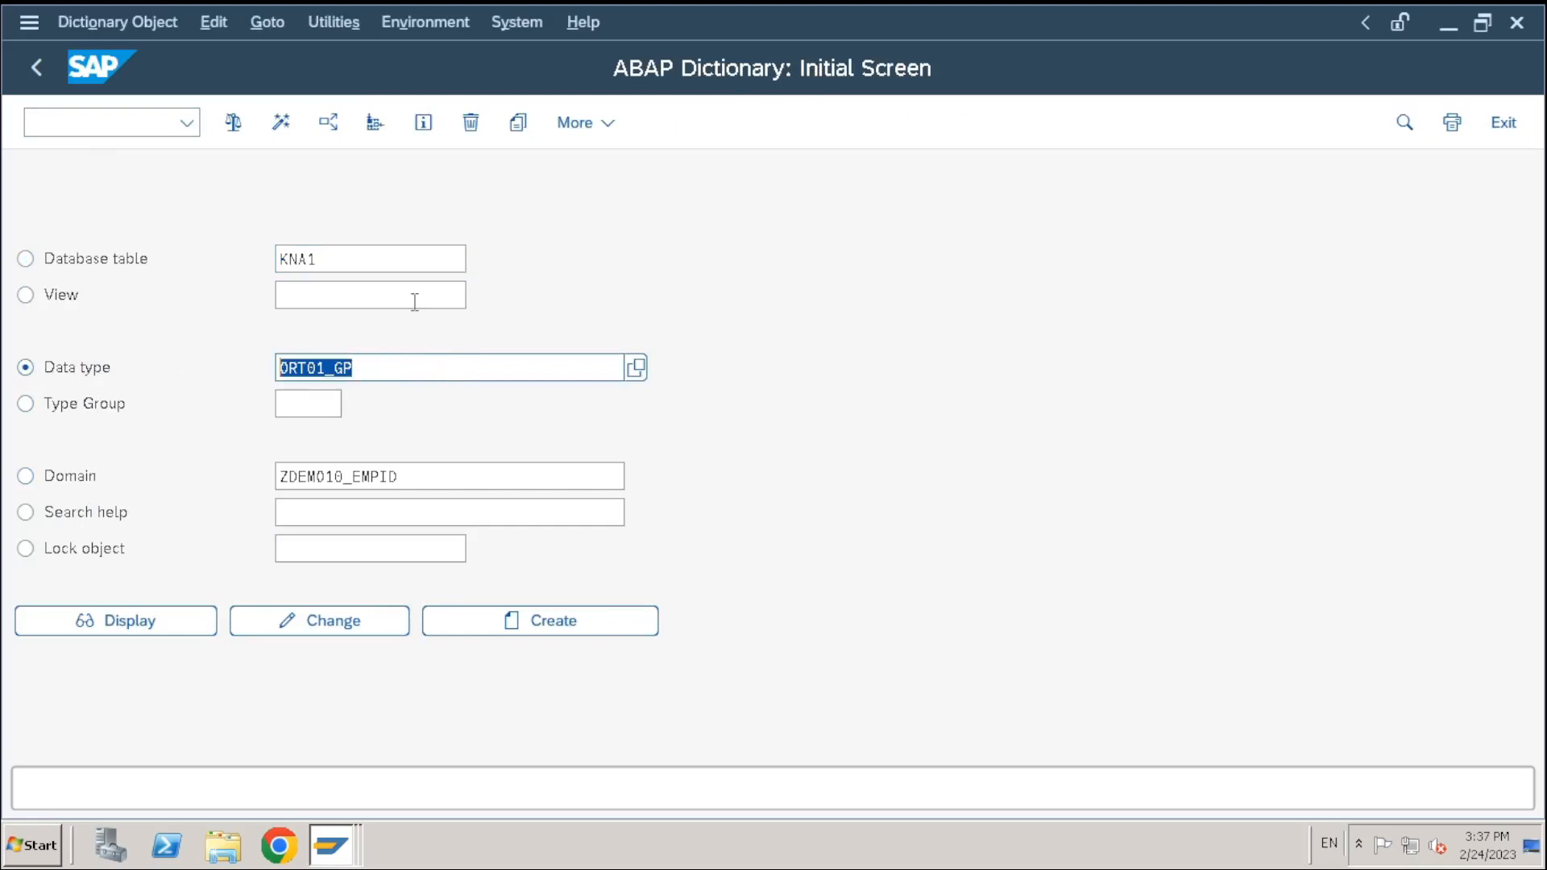
click(518, 122)
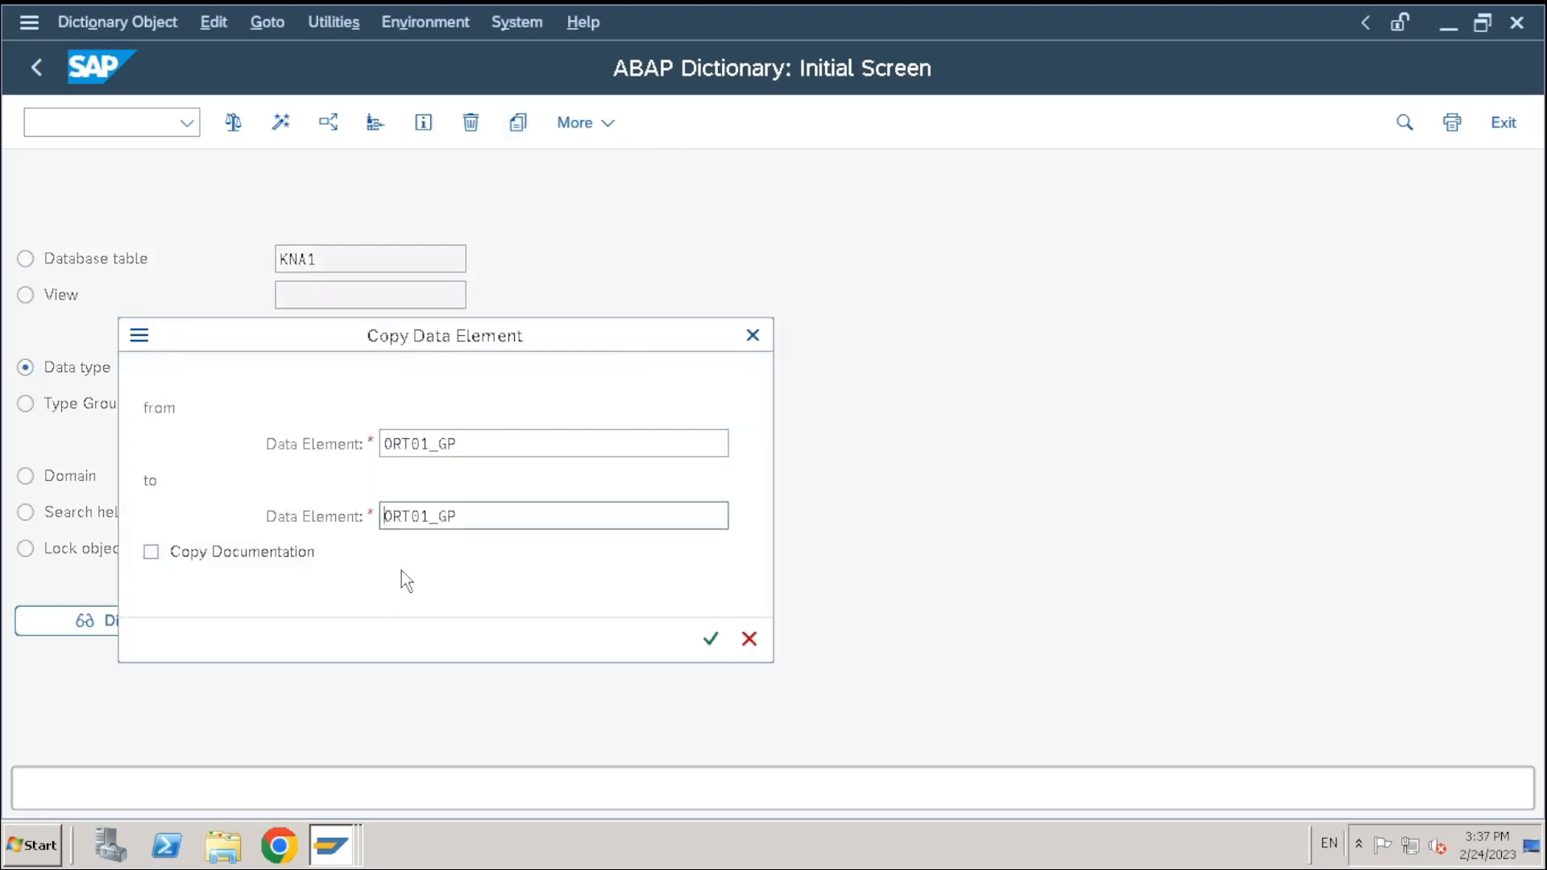
text(Z)
text(DEMO10_)
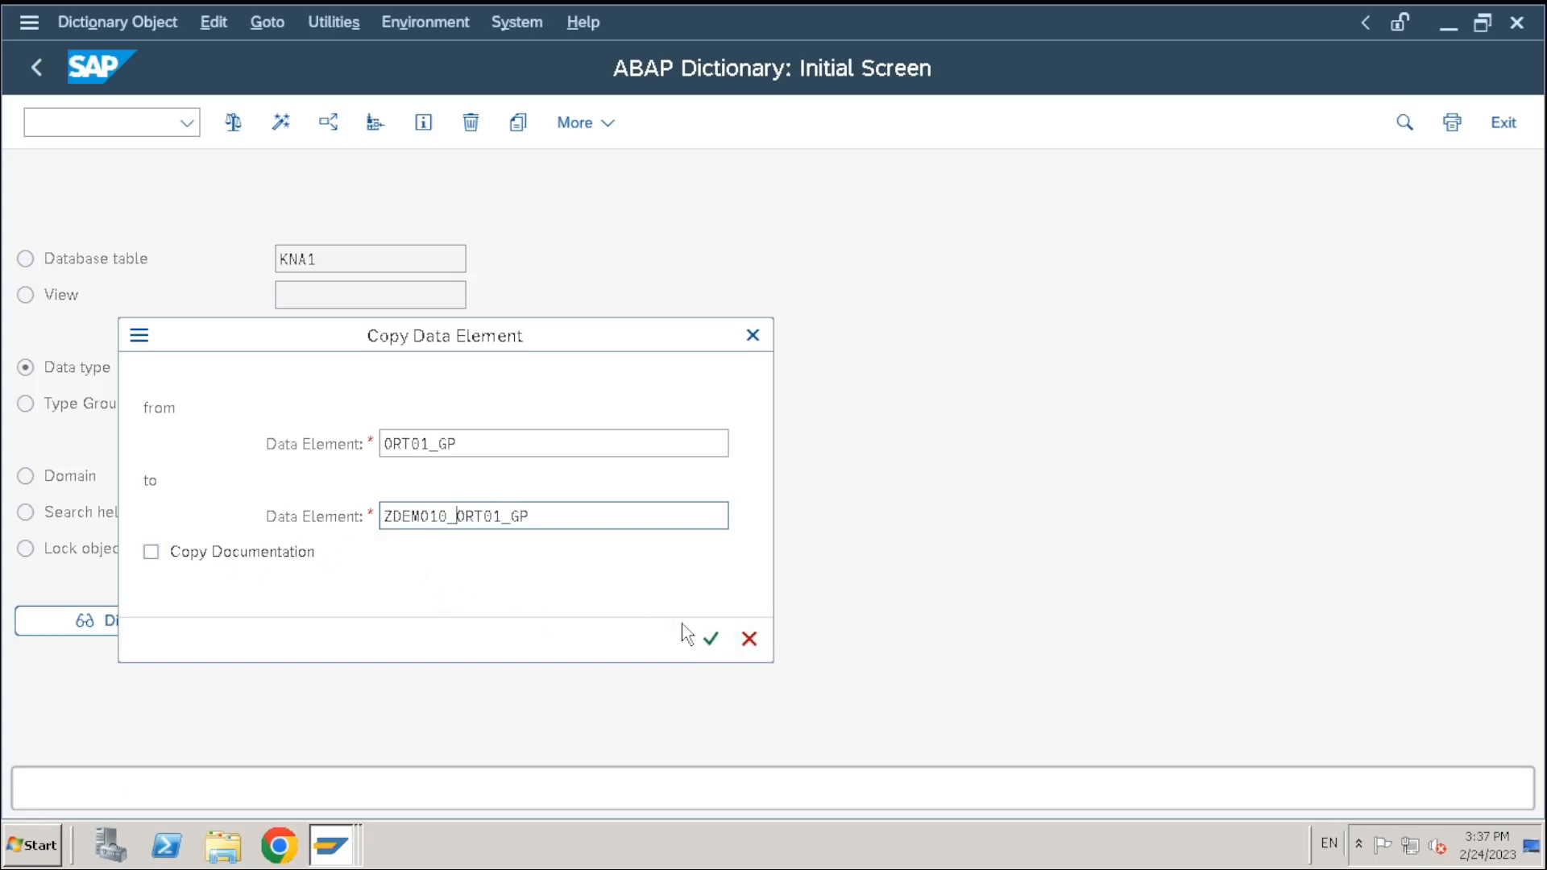
click(709, 643)
drag(456, 516, 643, 529)
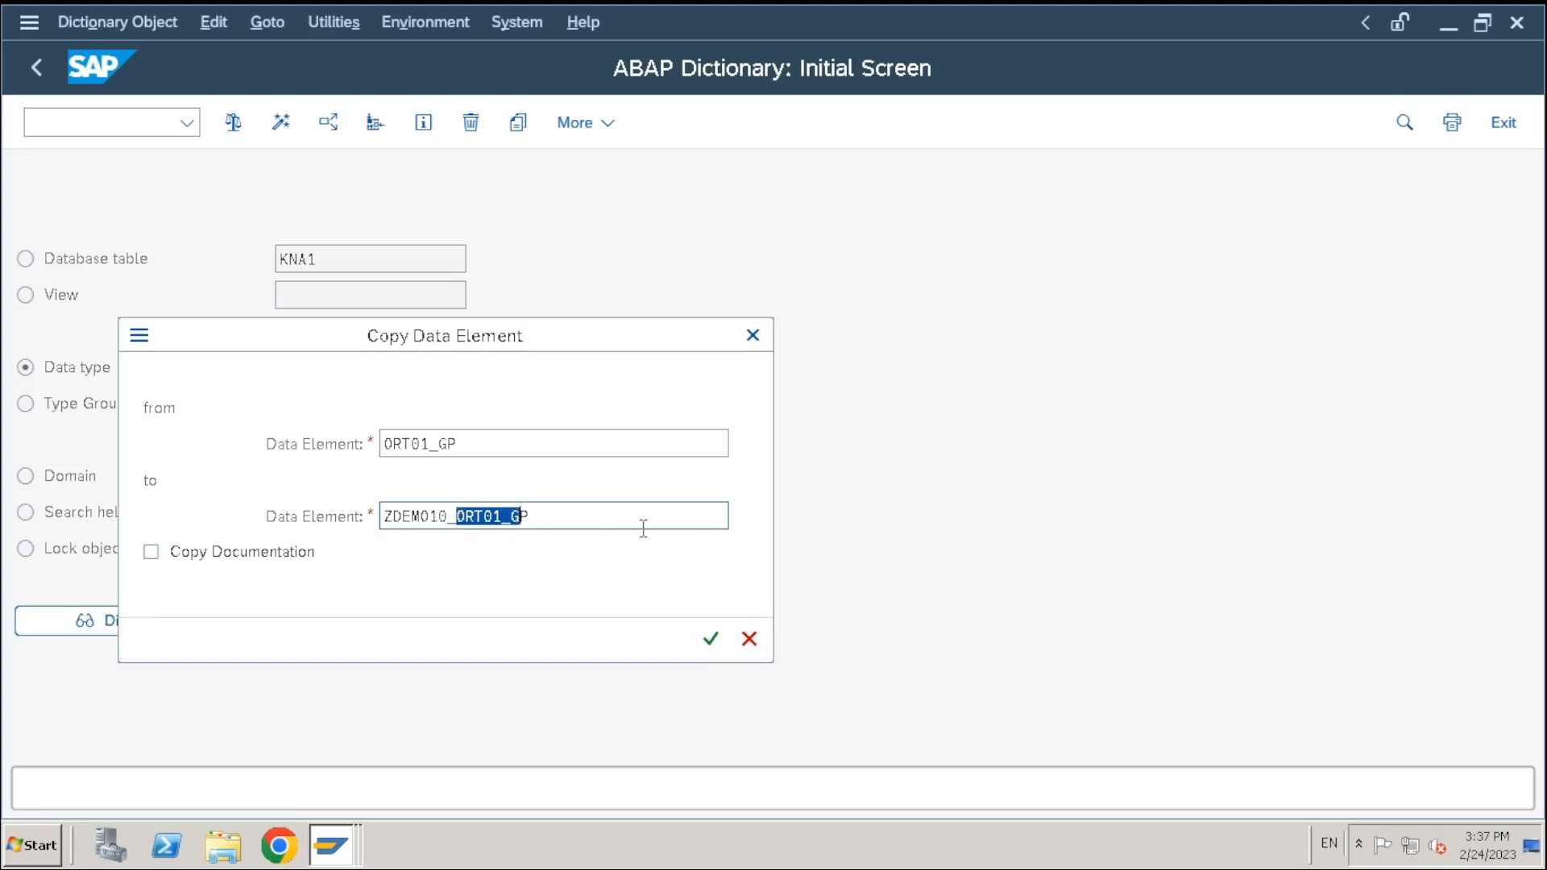
key(Delete)
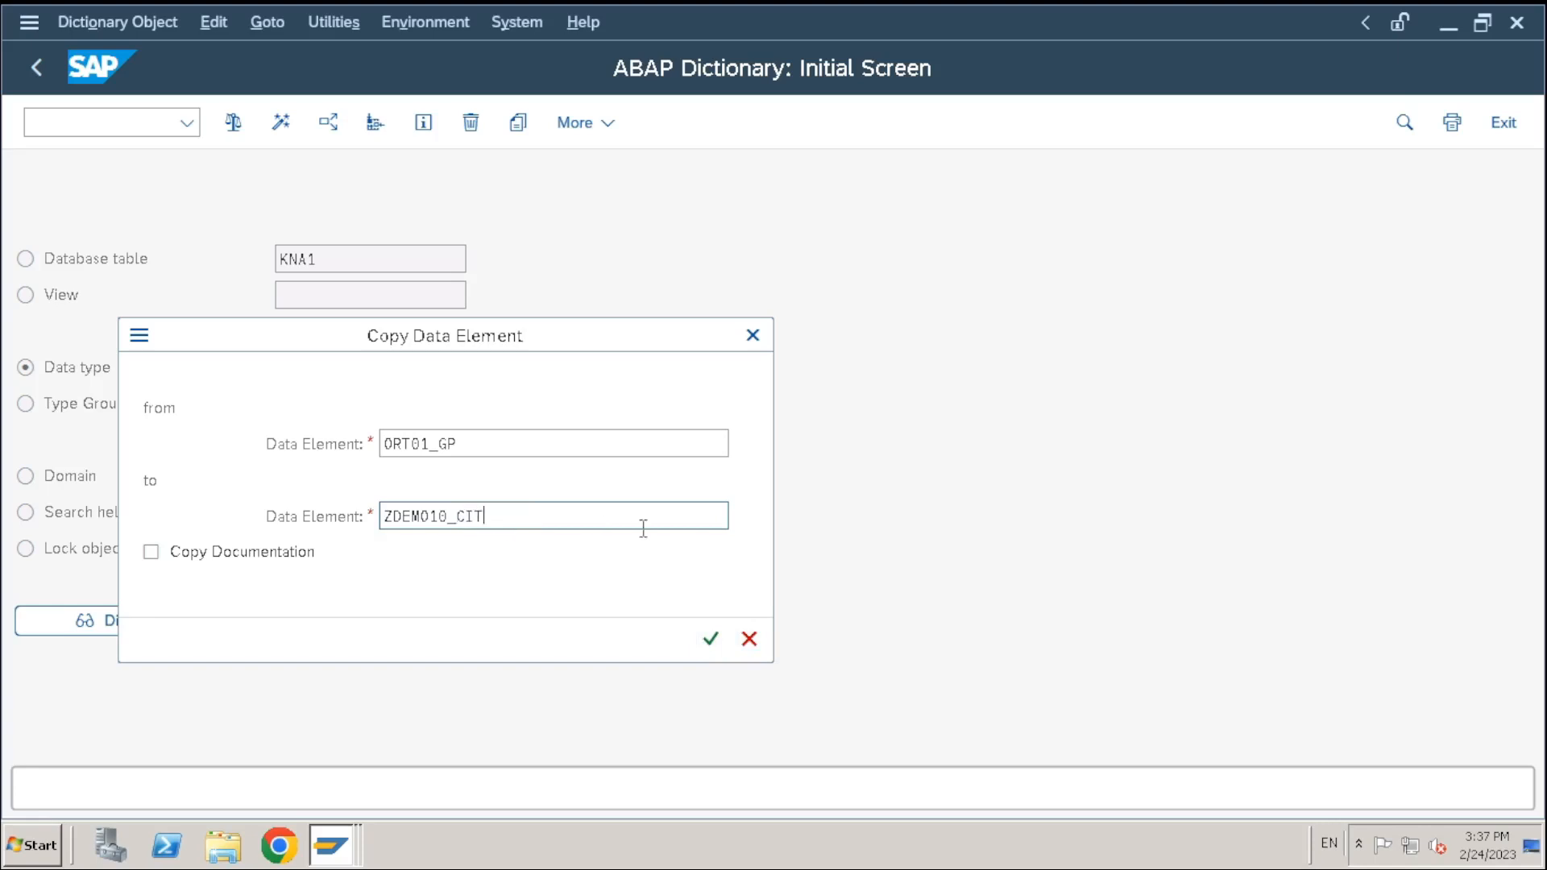
text(CITY)
click(710, 639)
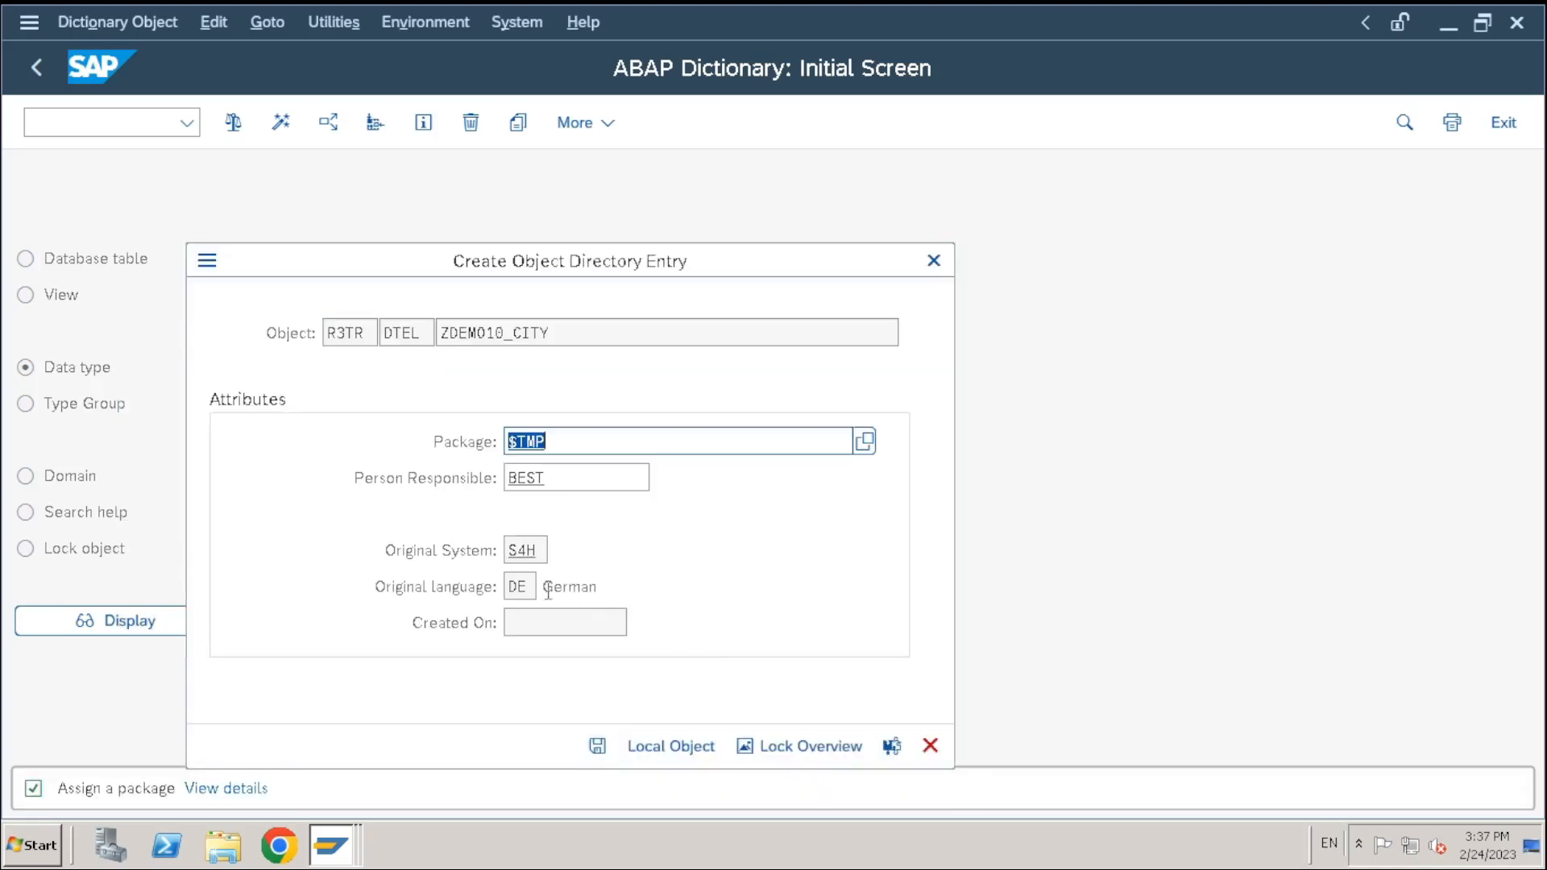
click(633, 747)
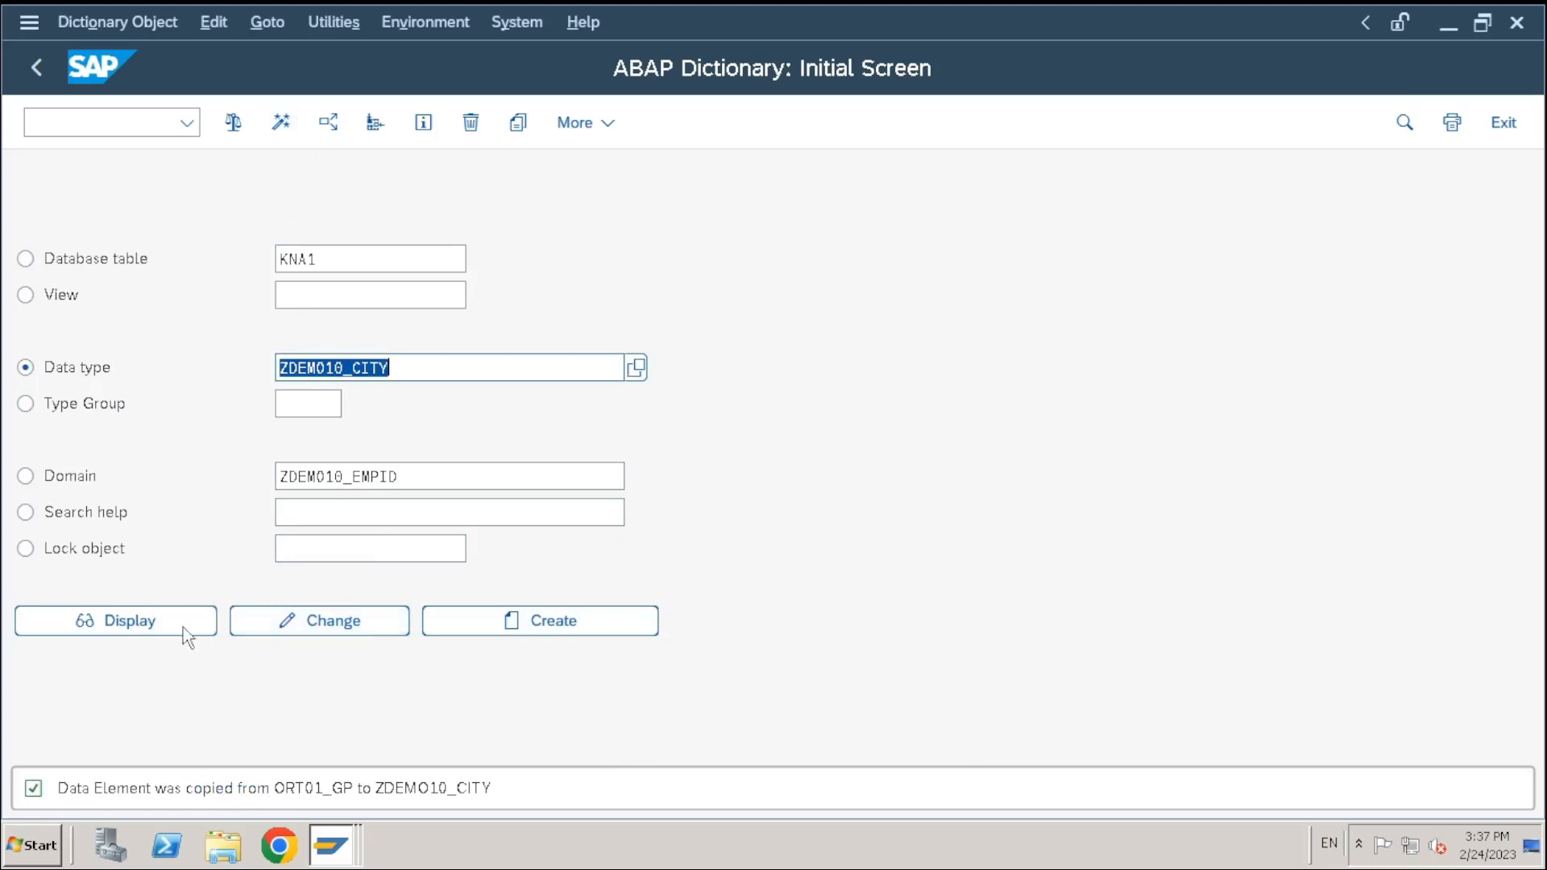
Edit ZDEMO10_CITY in its original language, changing the short description from Ort to City
click(238, 624)
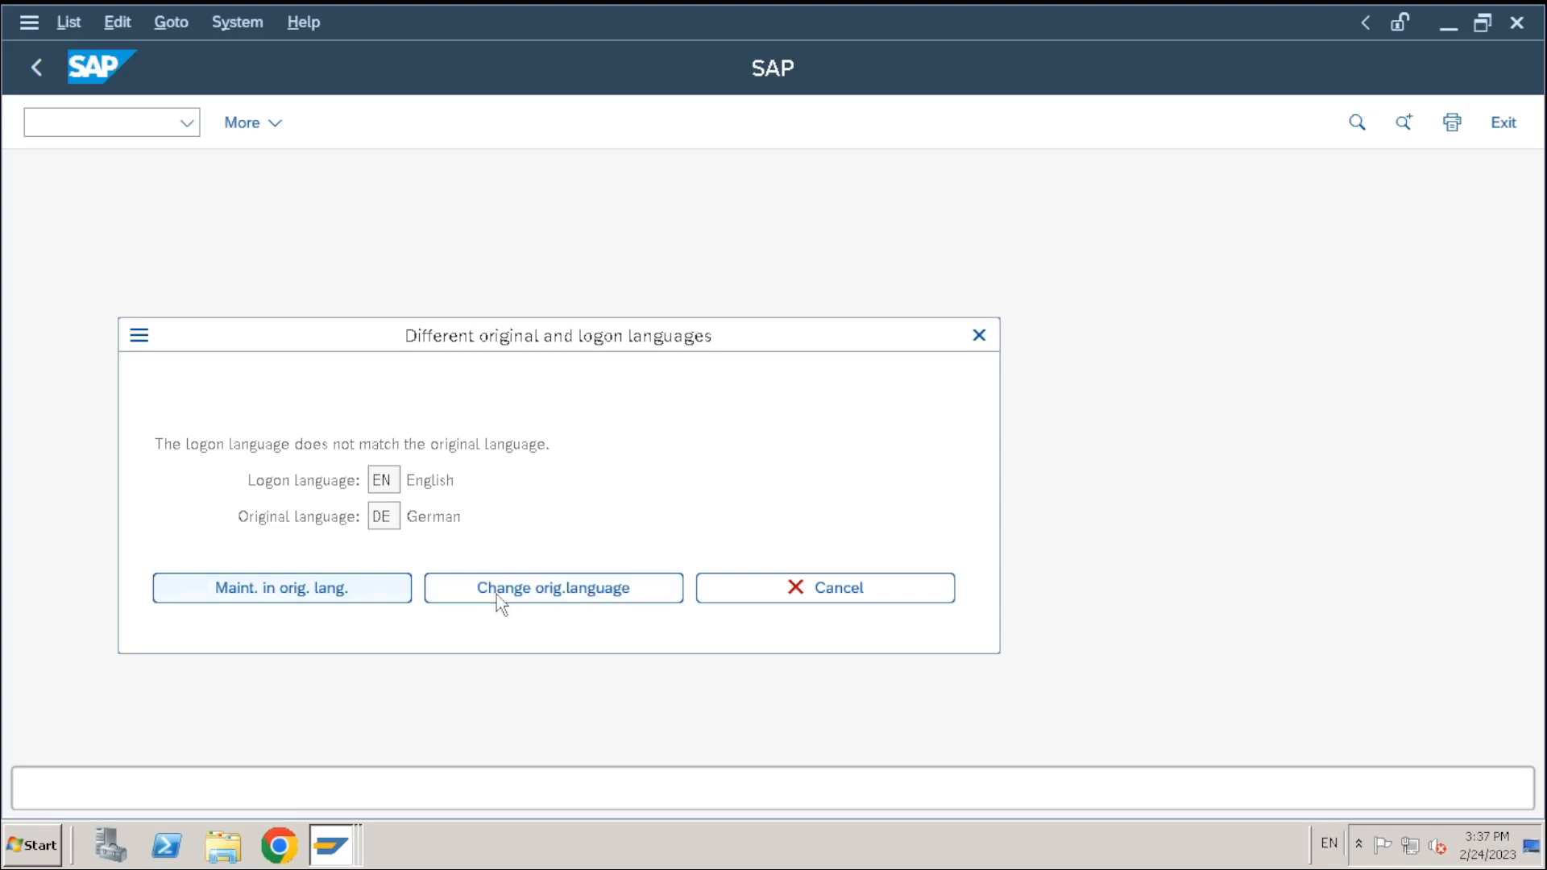
click(499, 603)
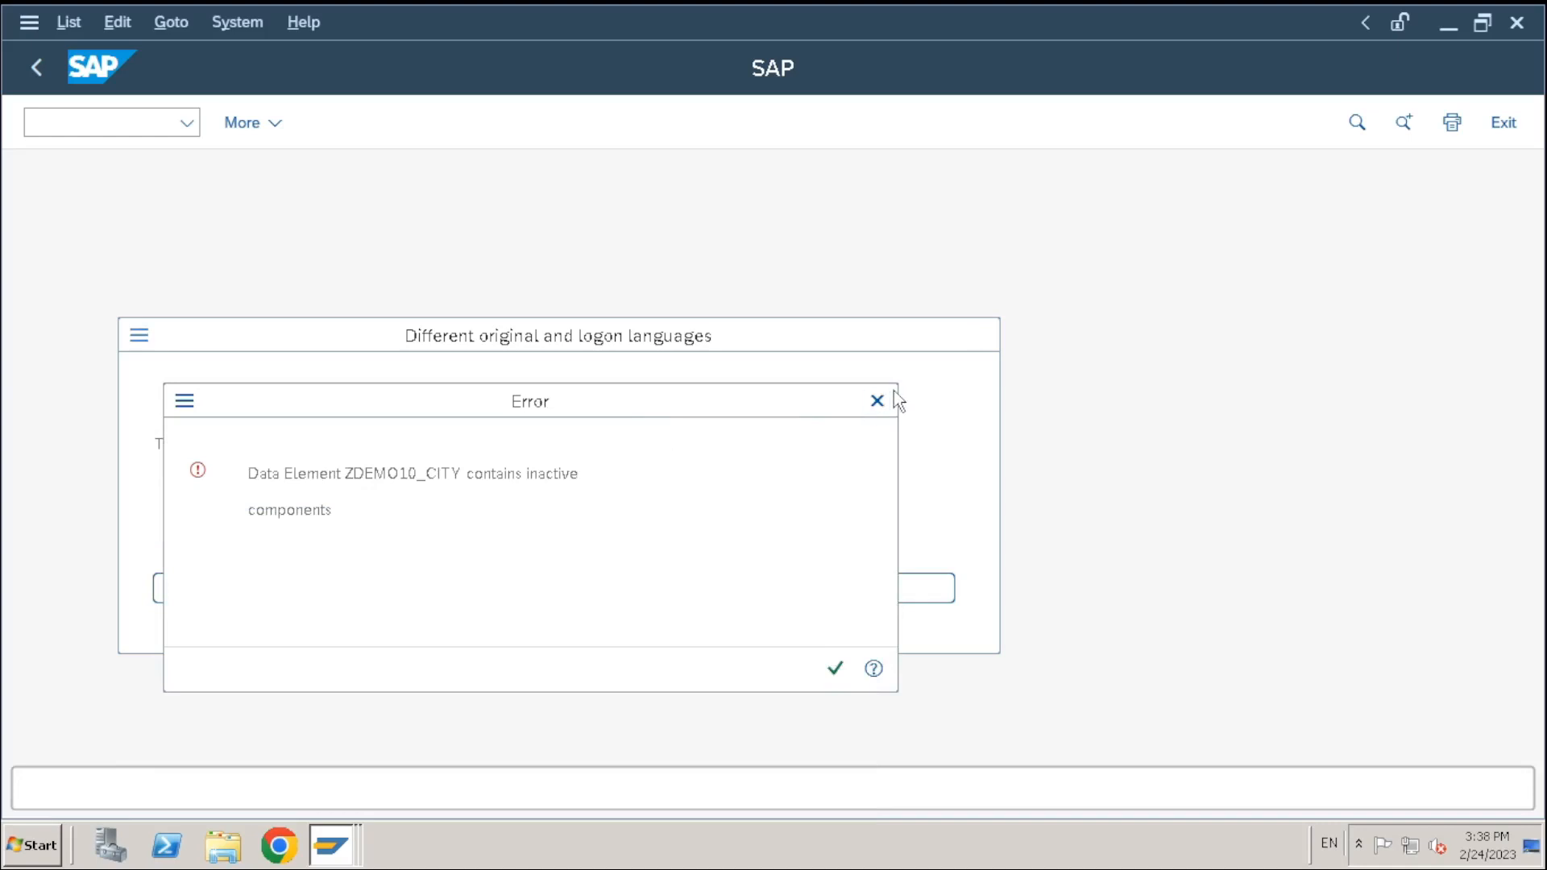
click(877, 401)
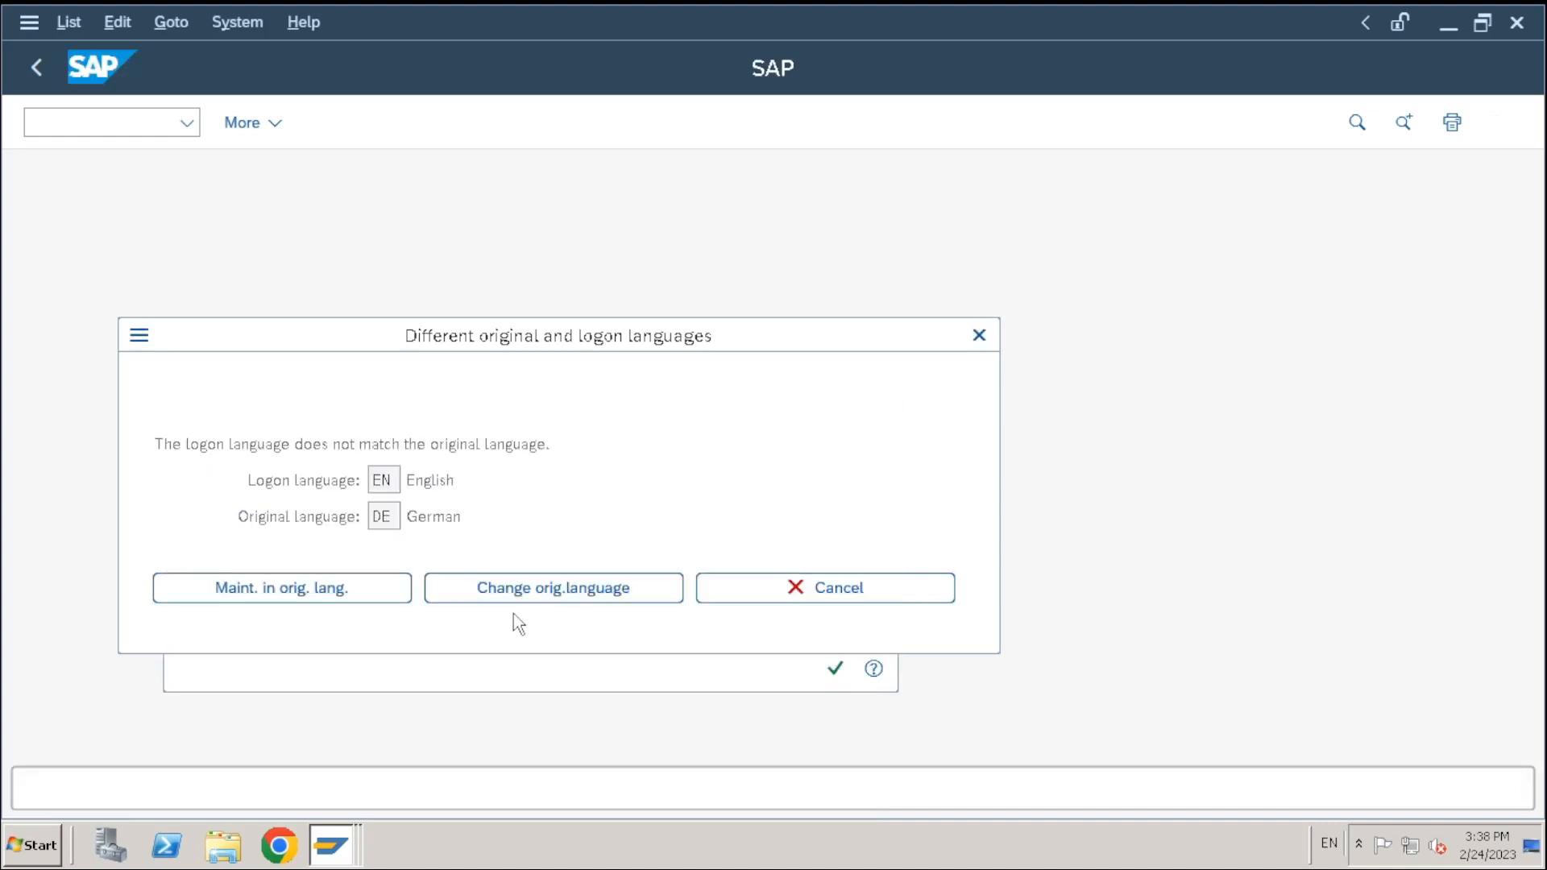
click(350, 596)
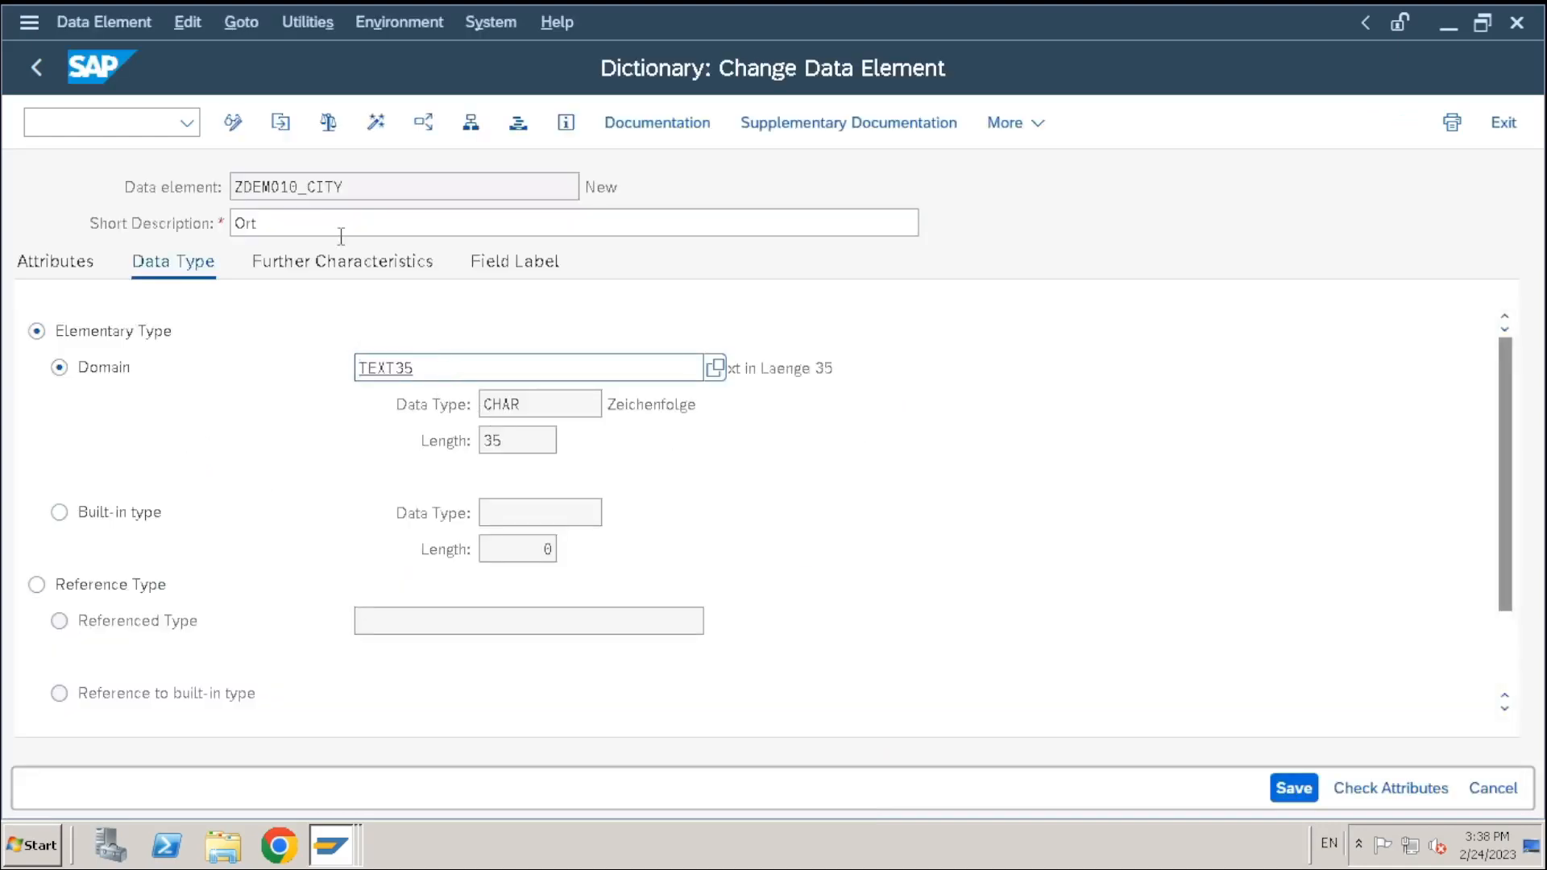
drag(341, 236, 200, 234)
key(BackSpace)
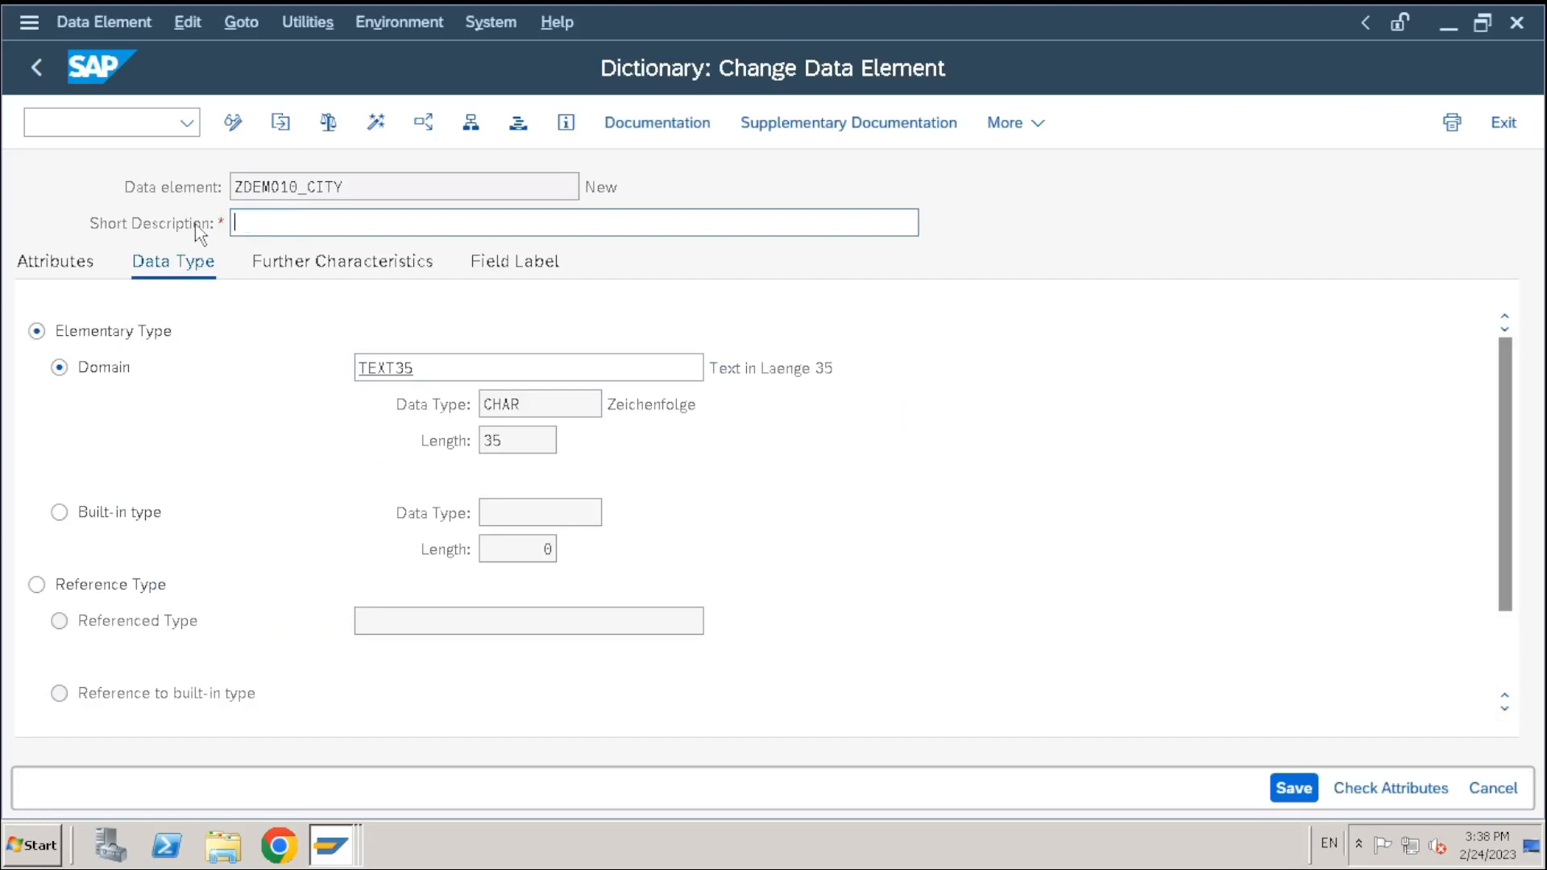
text(City)
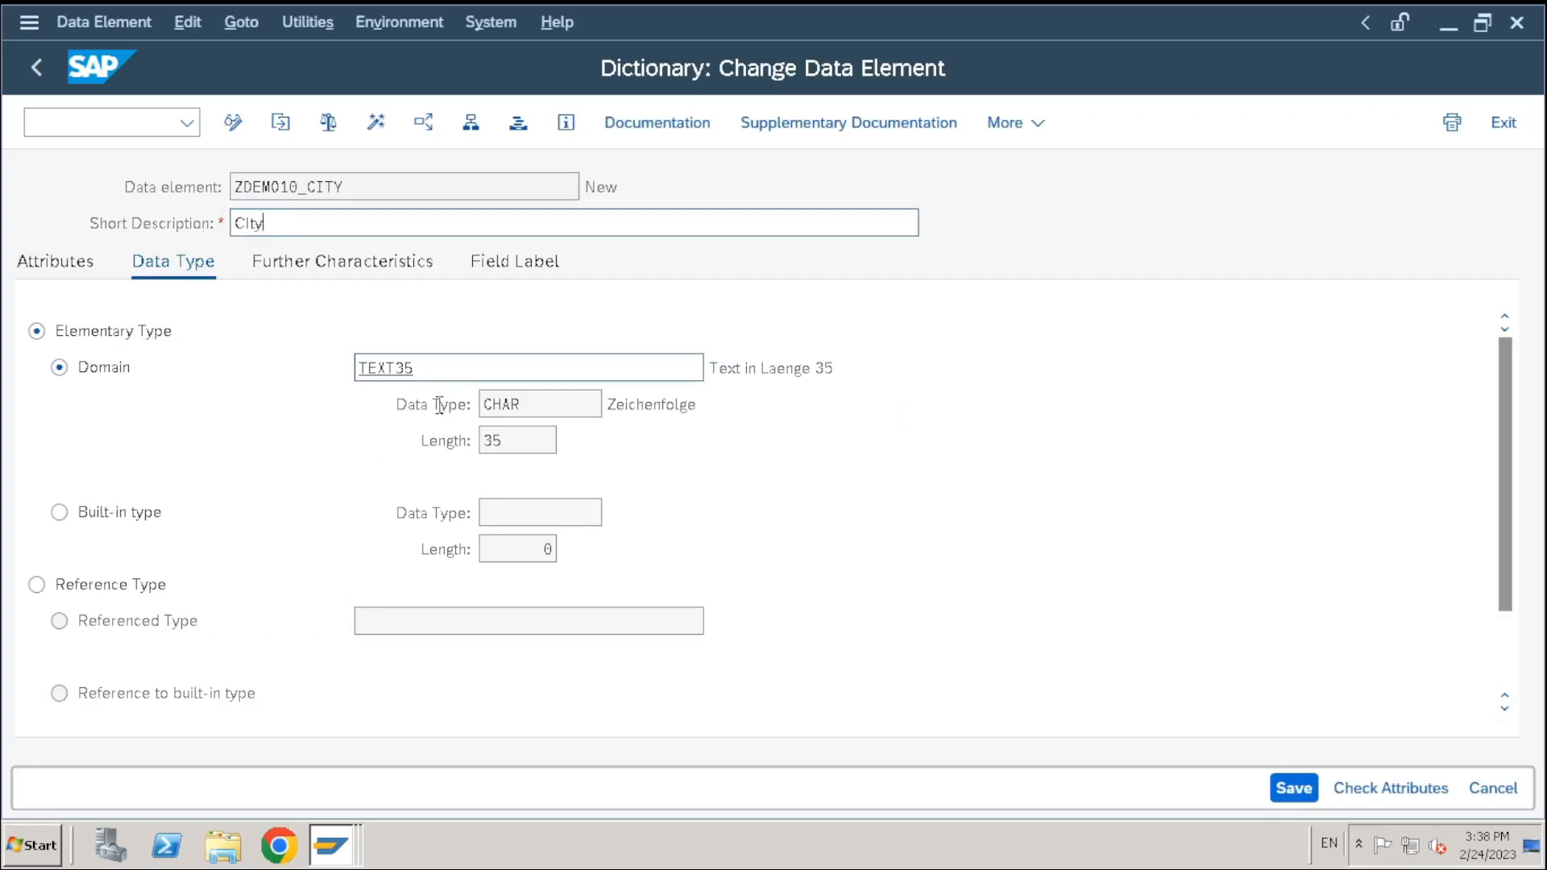
Check, save and activate ZDEMO10_CITY, declining the warning, then return to the table fields
click(327, 124)
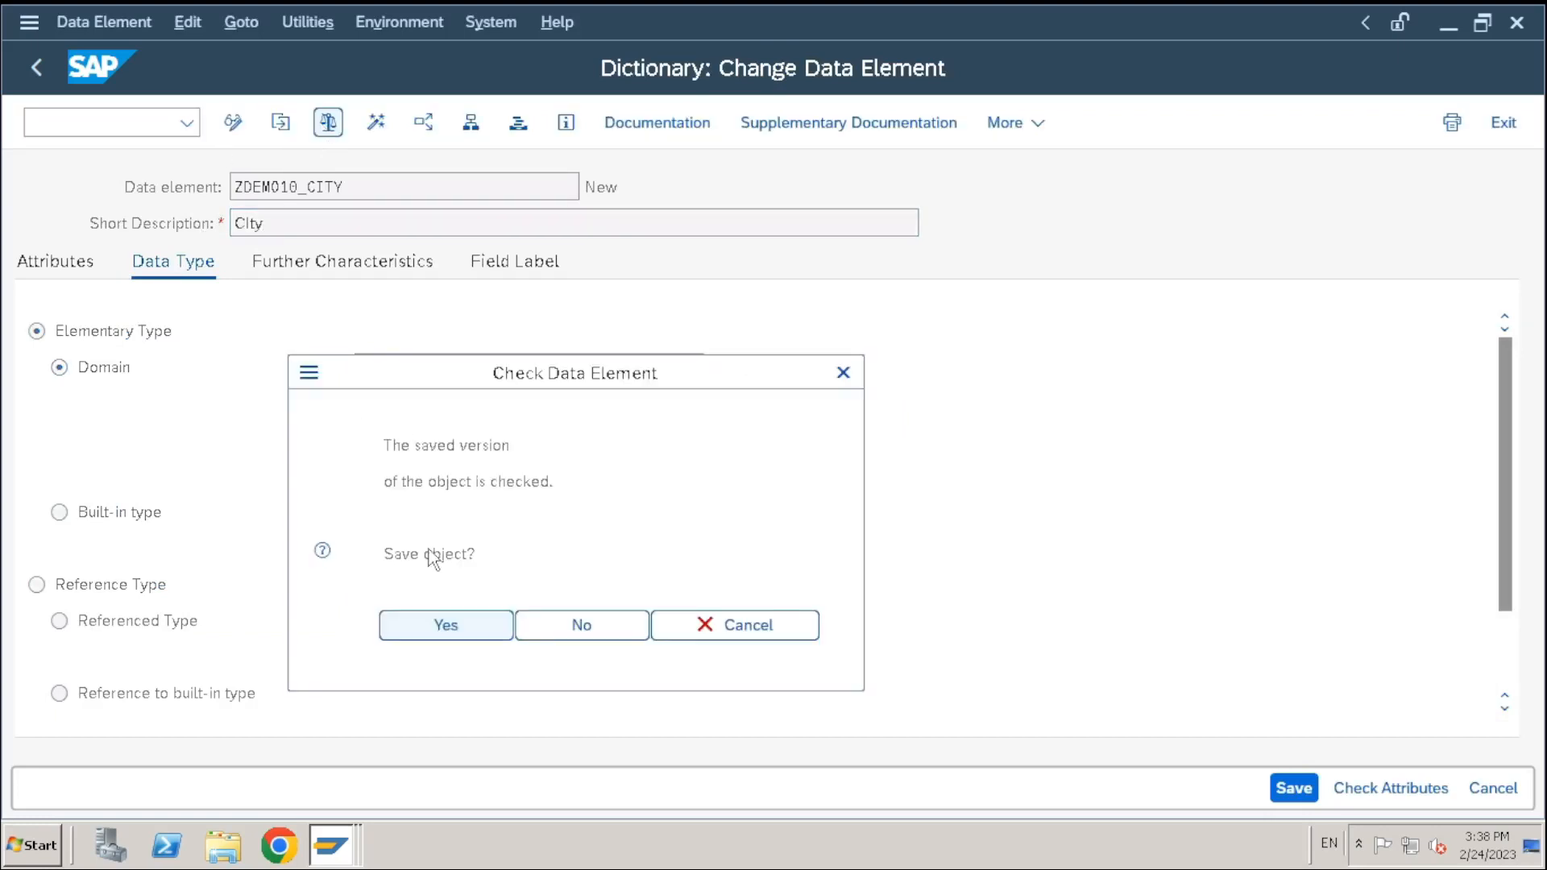
click(443, 630)
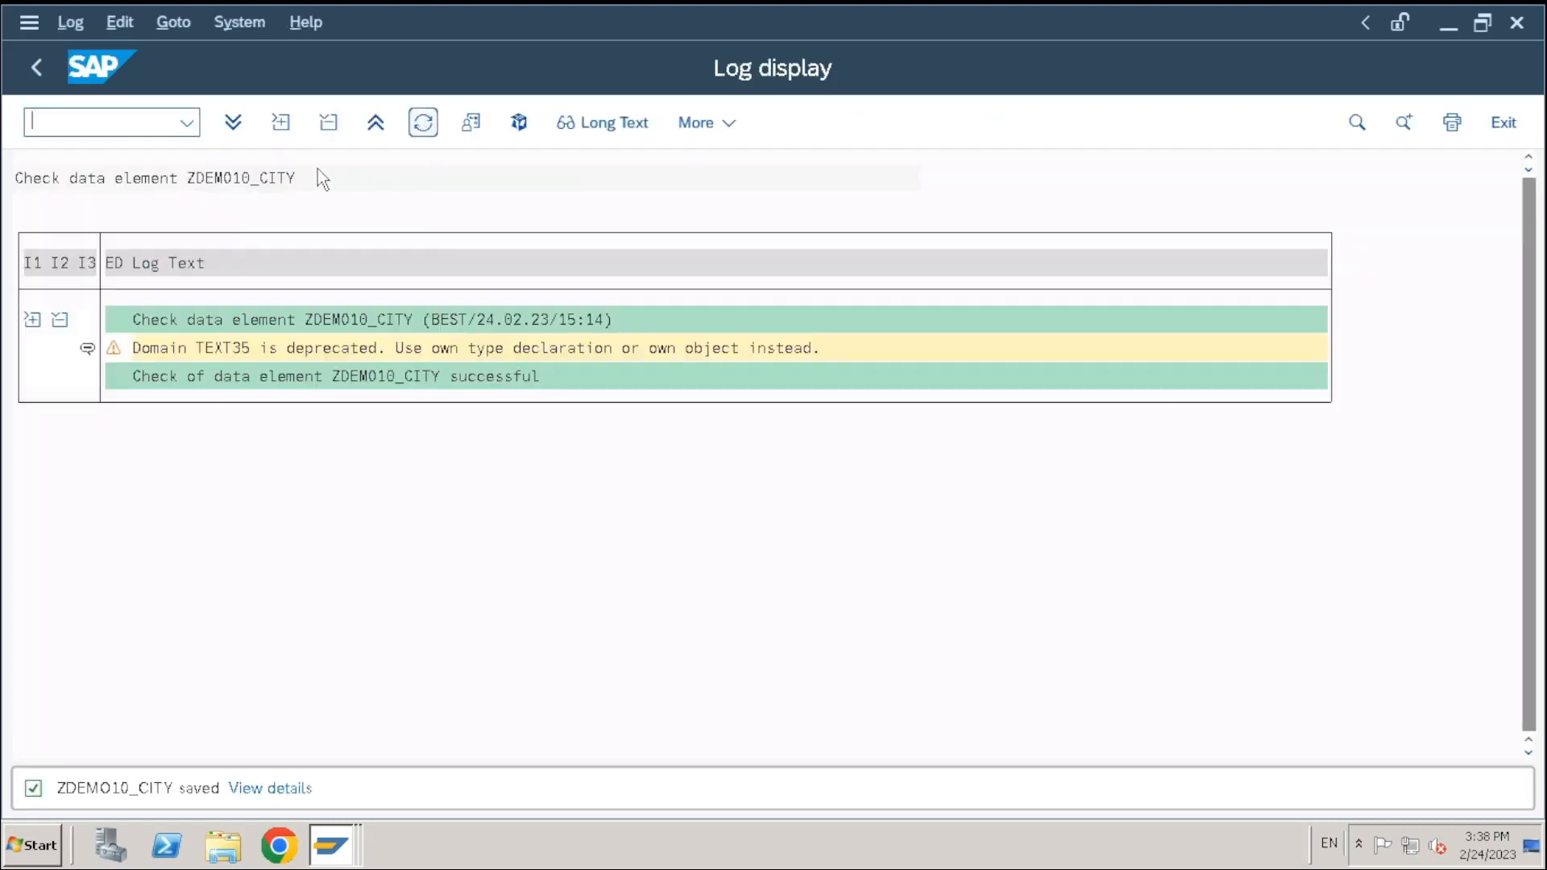
click(39, 65)
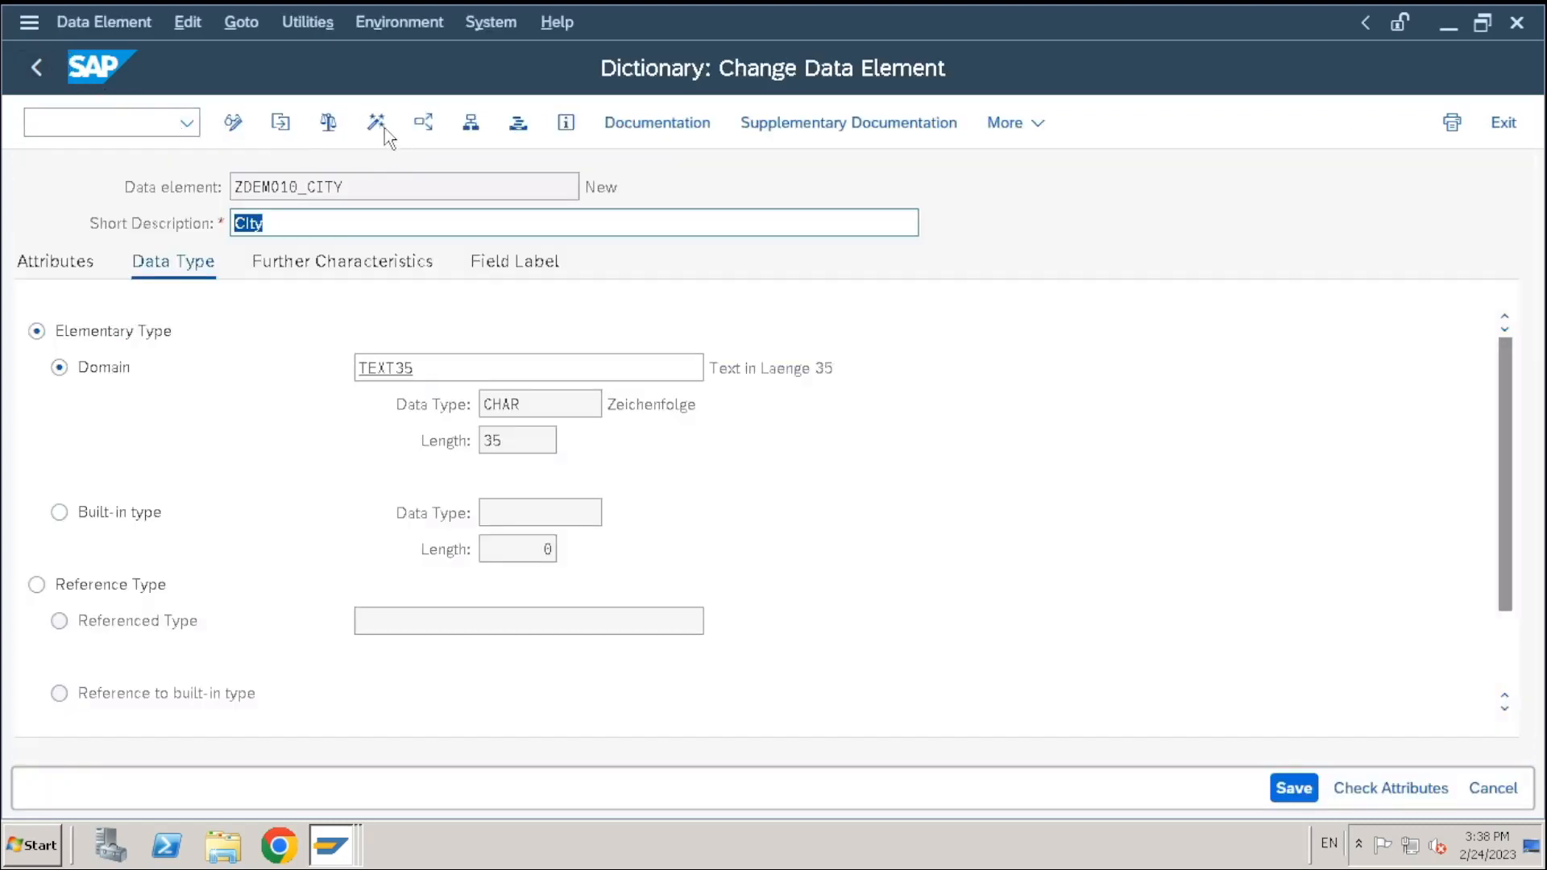
click(376, 122)
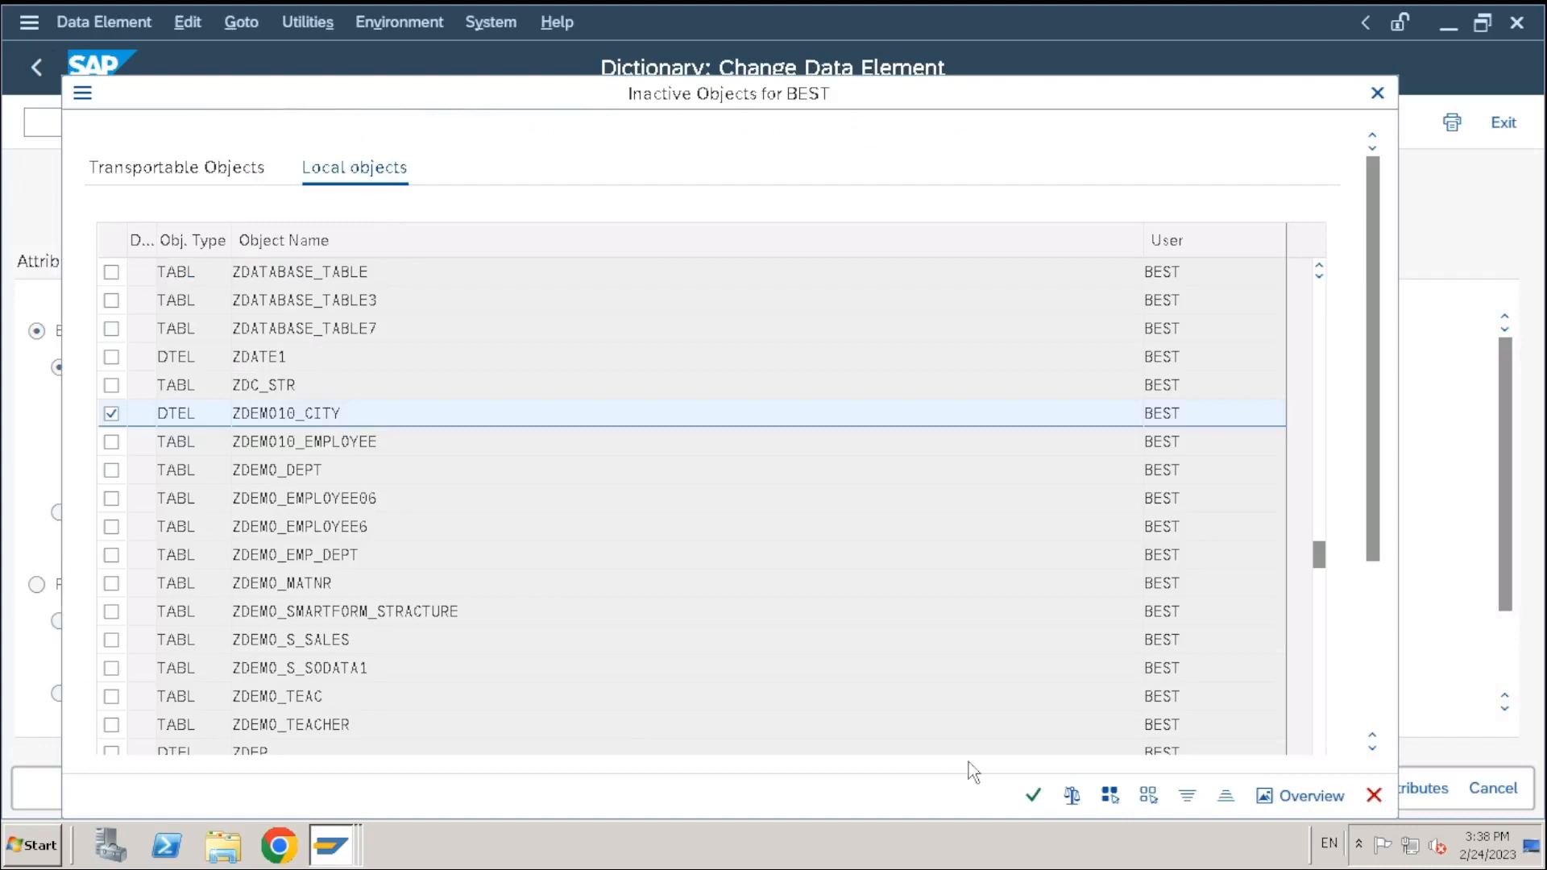
click(1033, 795)
click(566, 592)
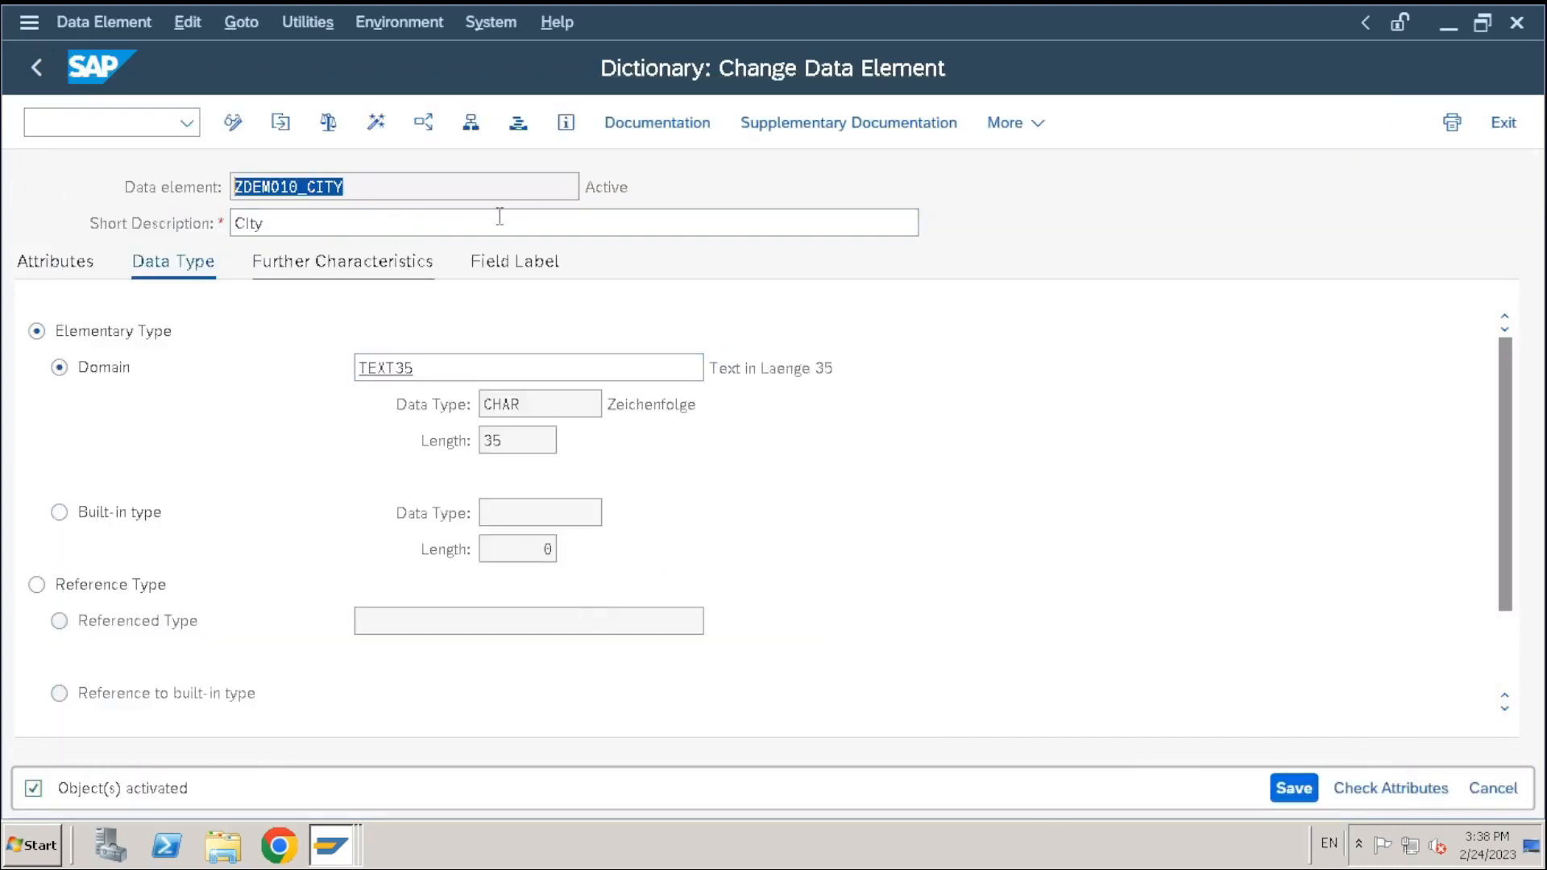
key(F3)
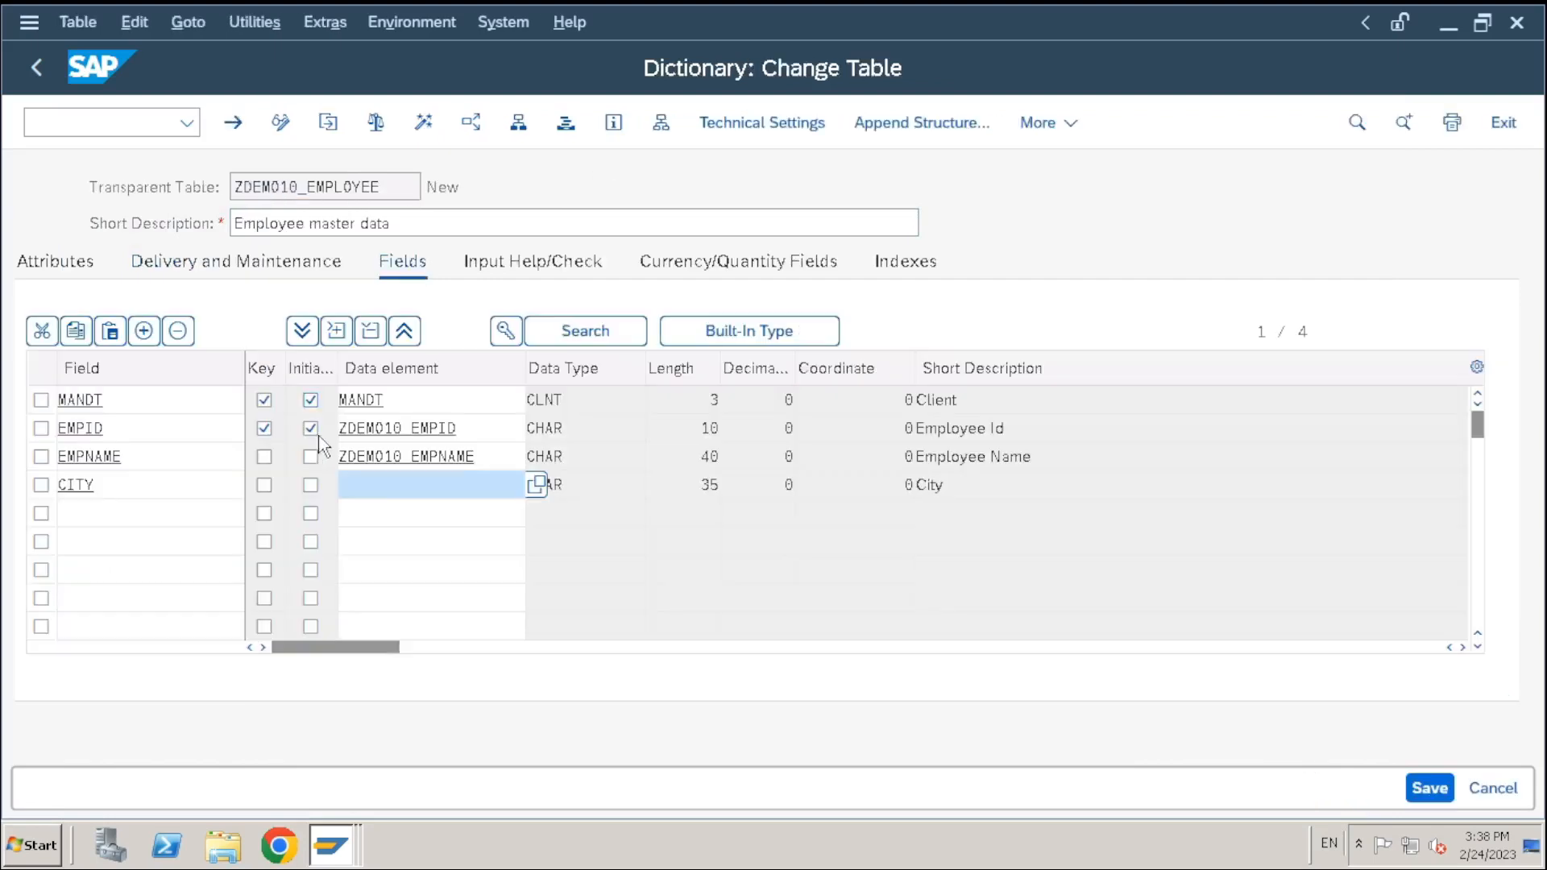
Enter ZDEMO10_CITY as CITY's data element, then check and save ZDEMO10_EMPLOYEE
double_click(389, 486)
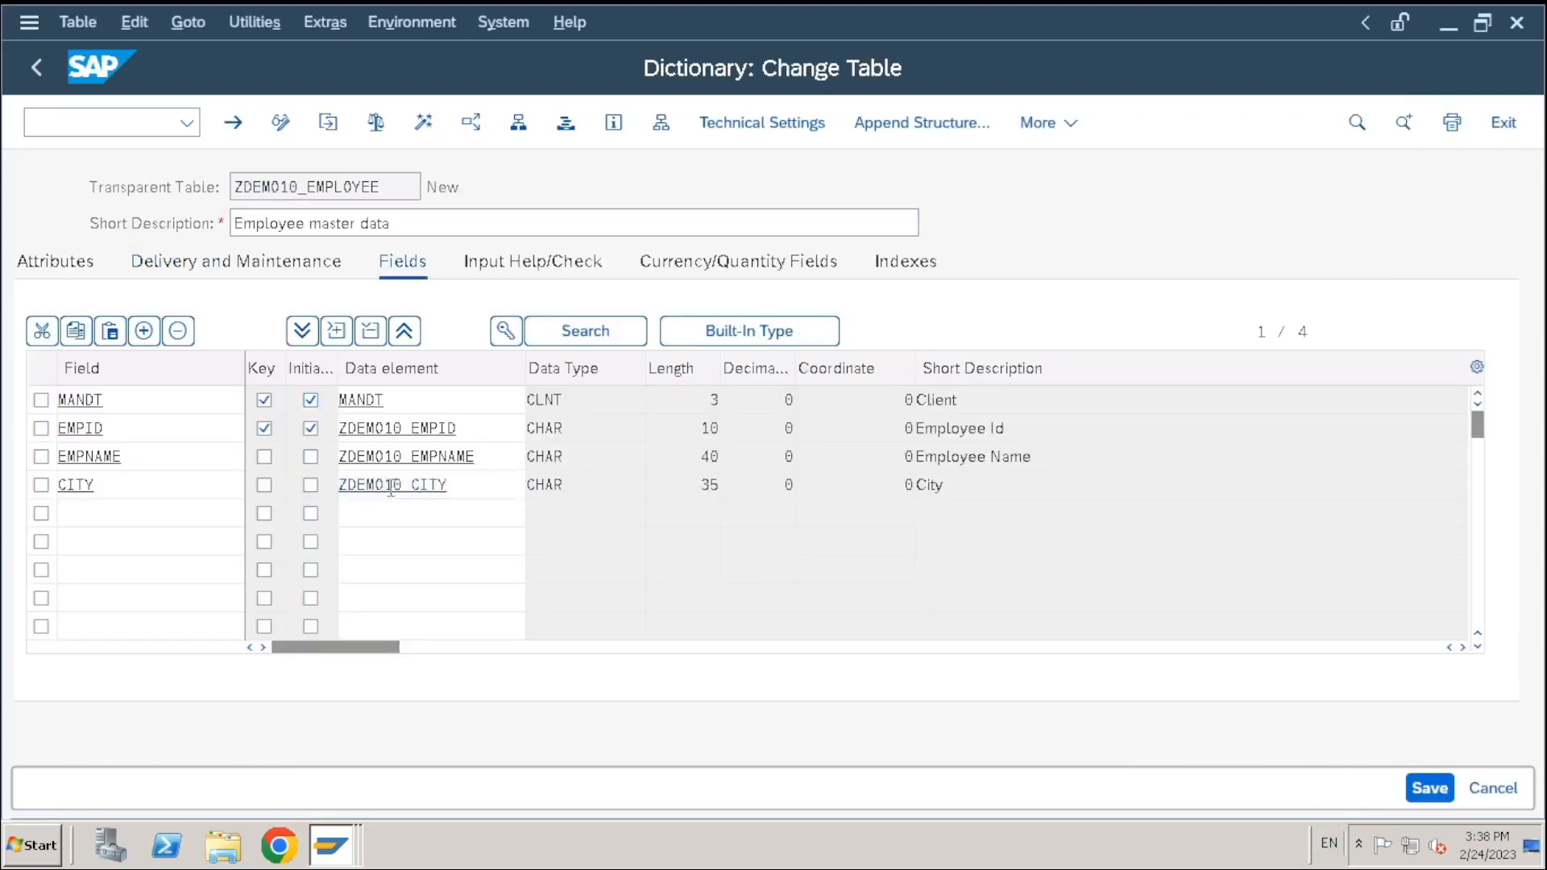
key(ctrl+s)
click(381, 125)
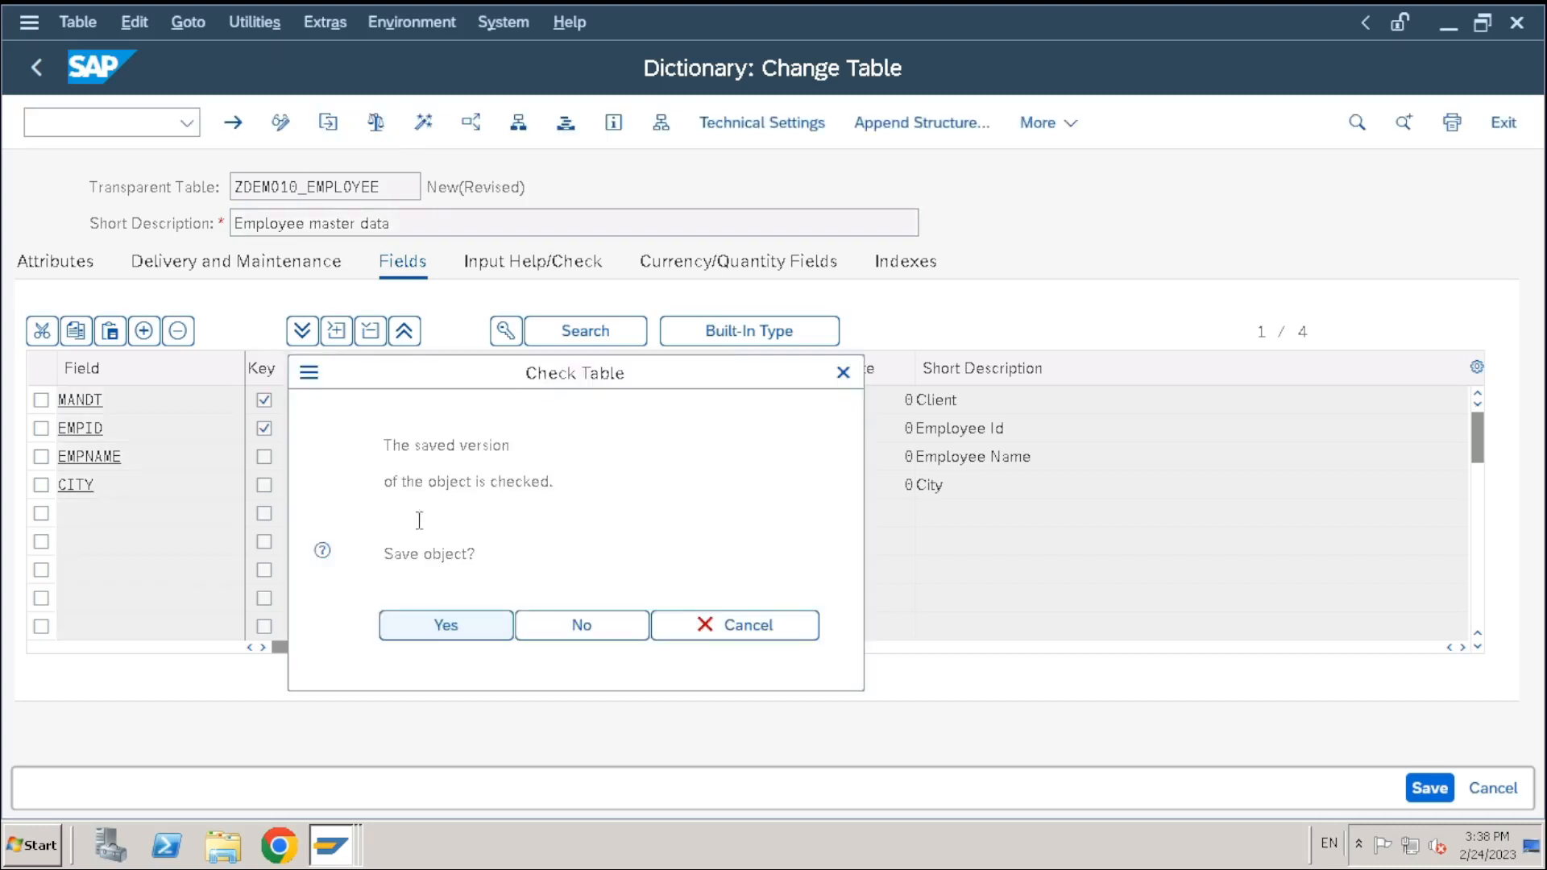
click(449, 635)
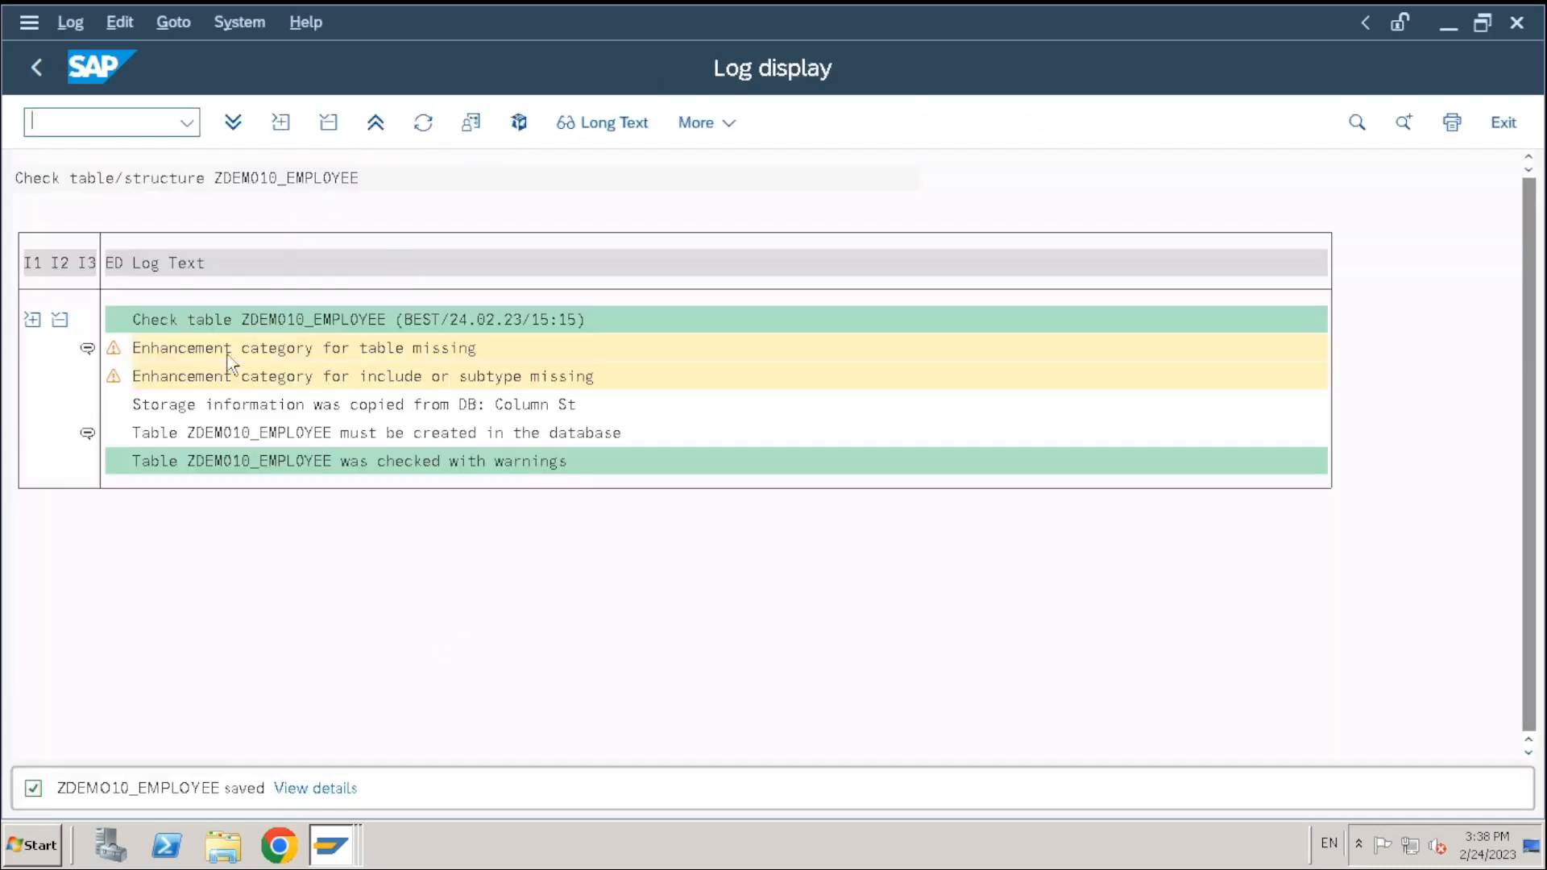
click(36, 66)
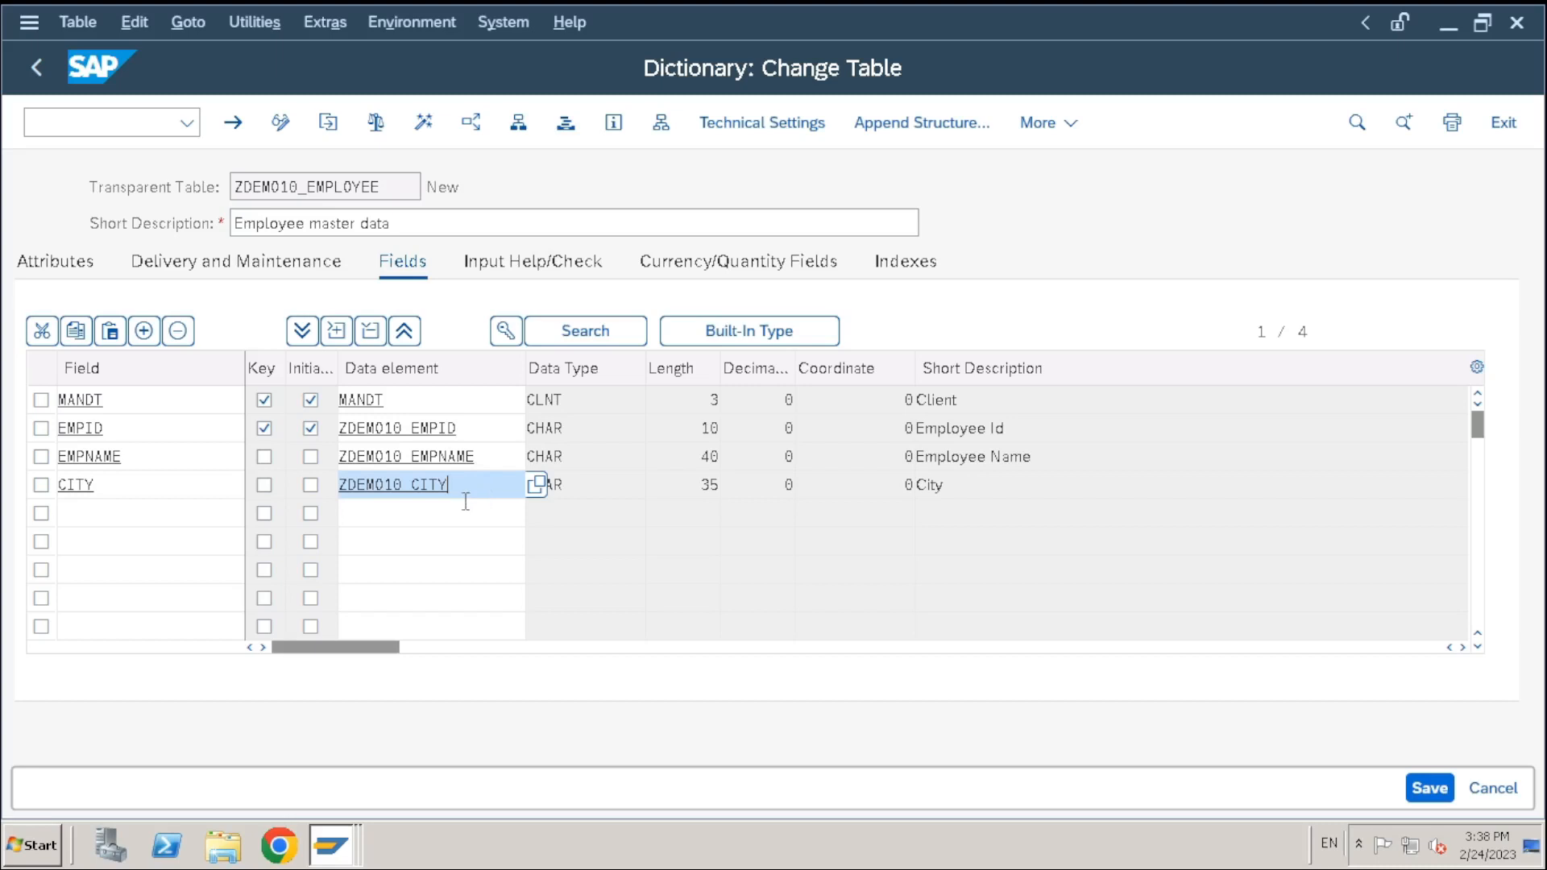
Add a fifth field PHONE with data element ZDEMO10_PHONE to the table
click(155, 522)
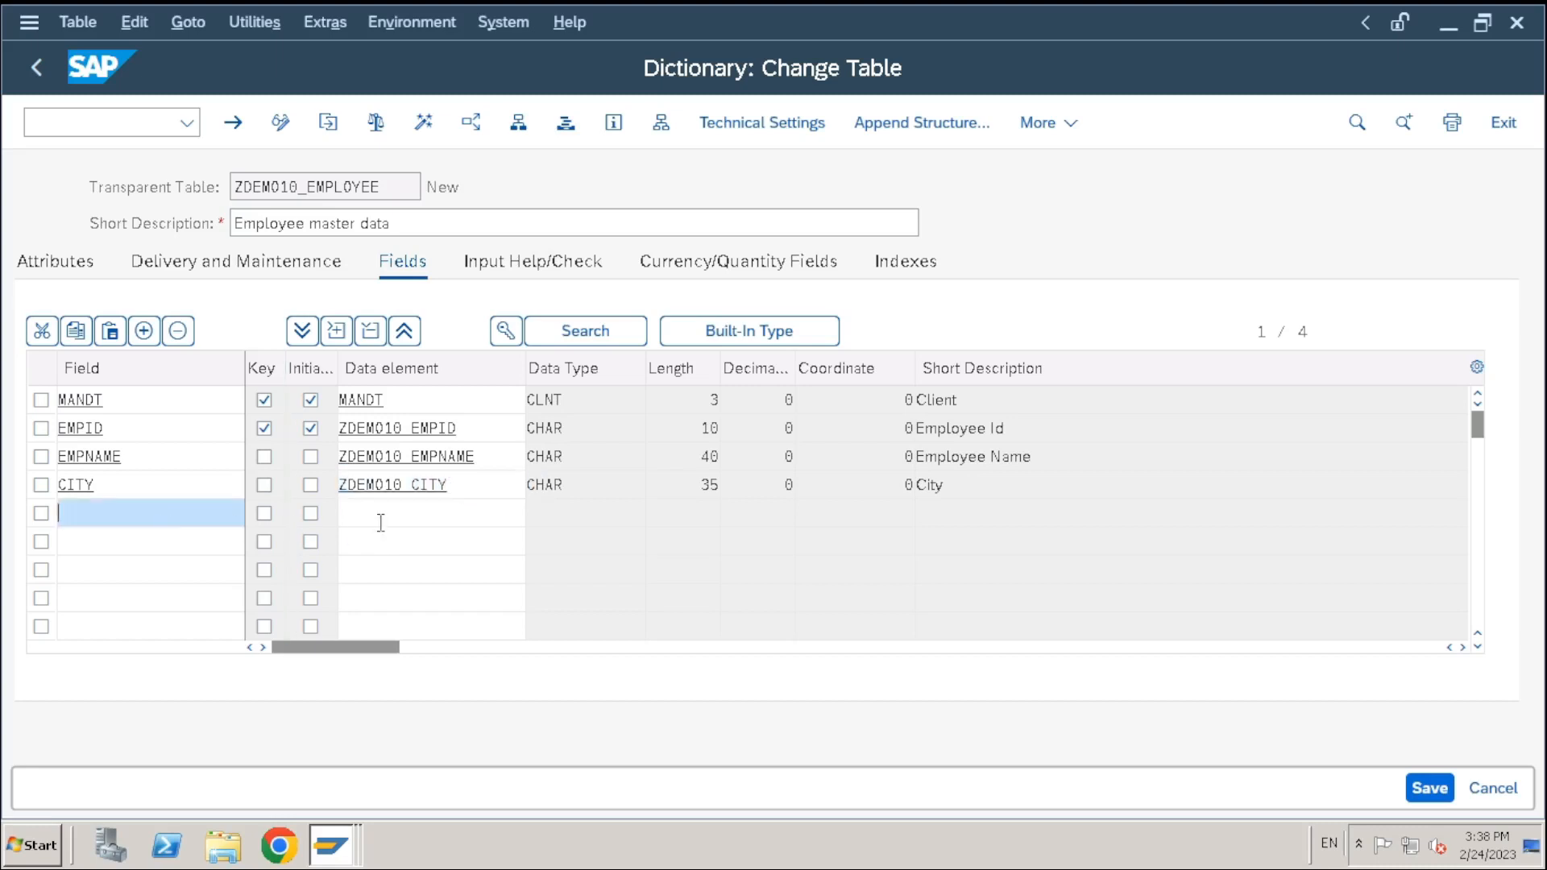
click(179, 512)
click(348, 514)
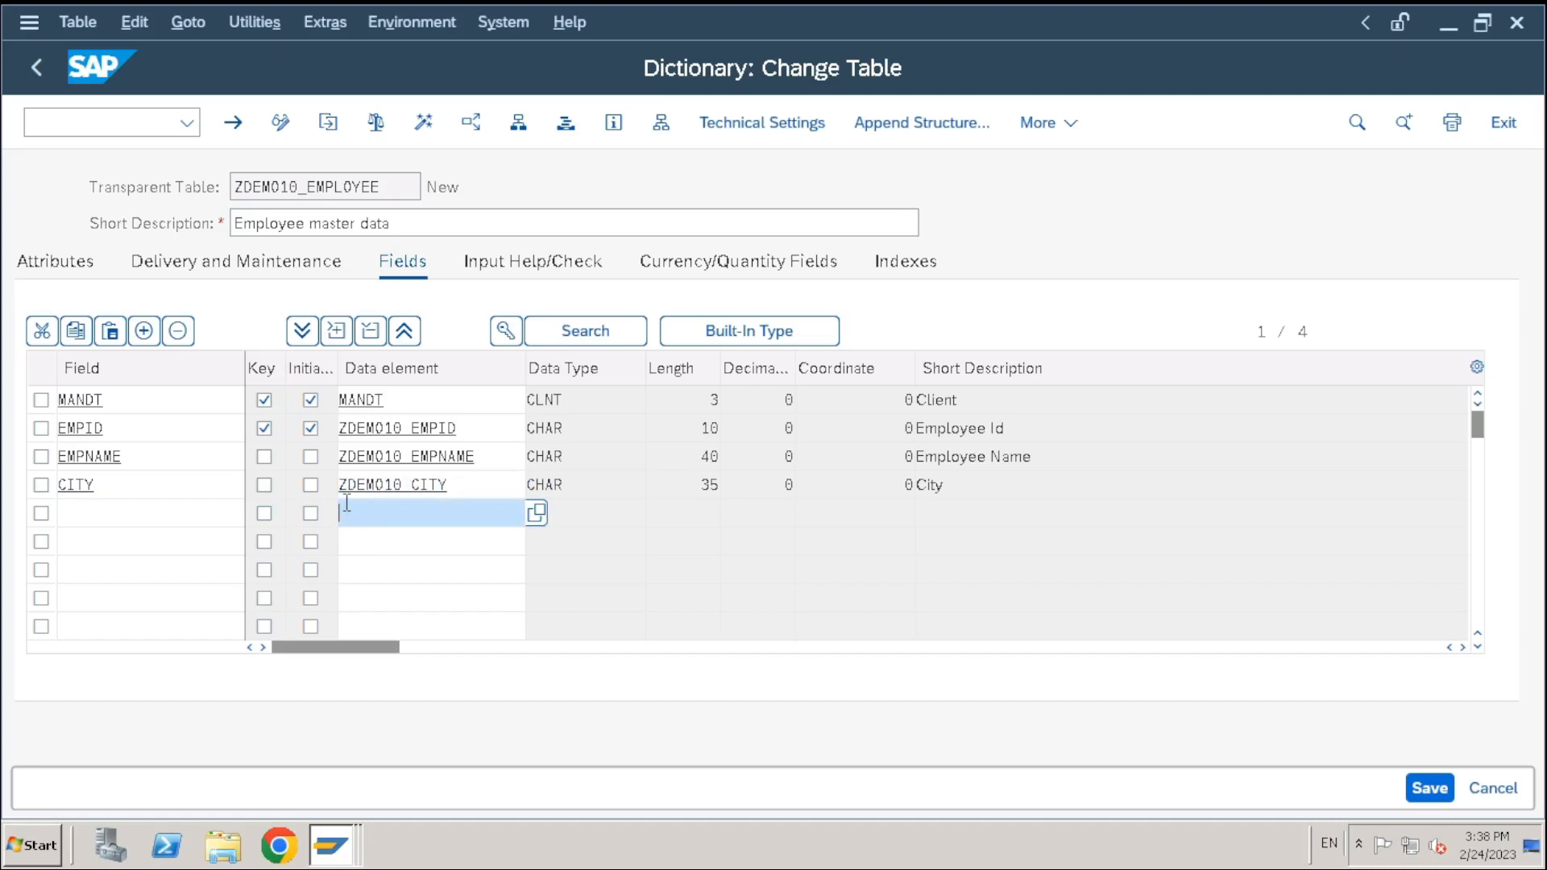
click(69, 516)
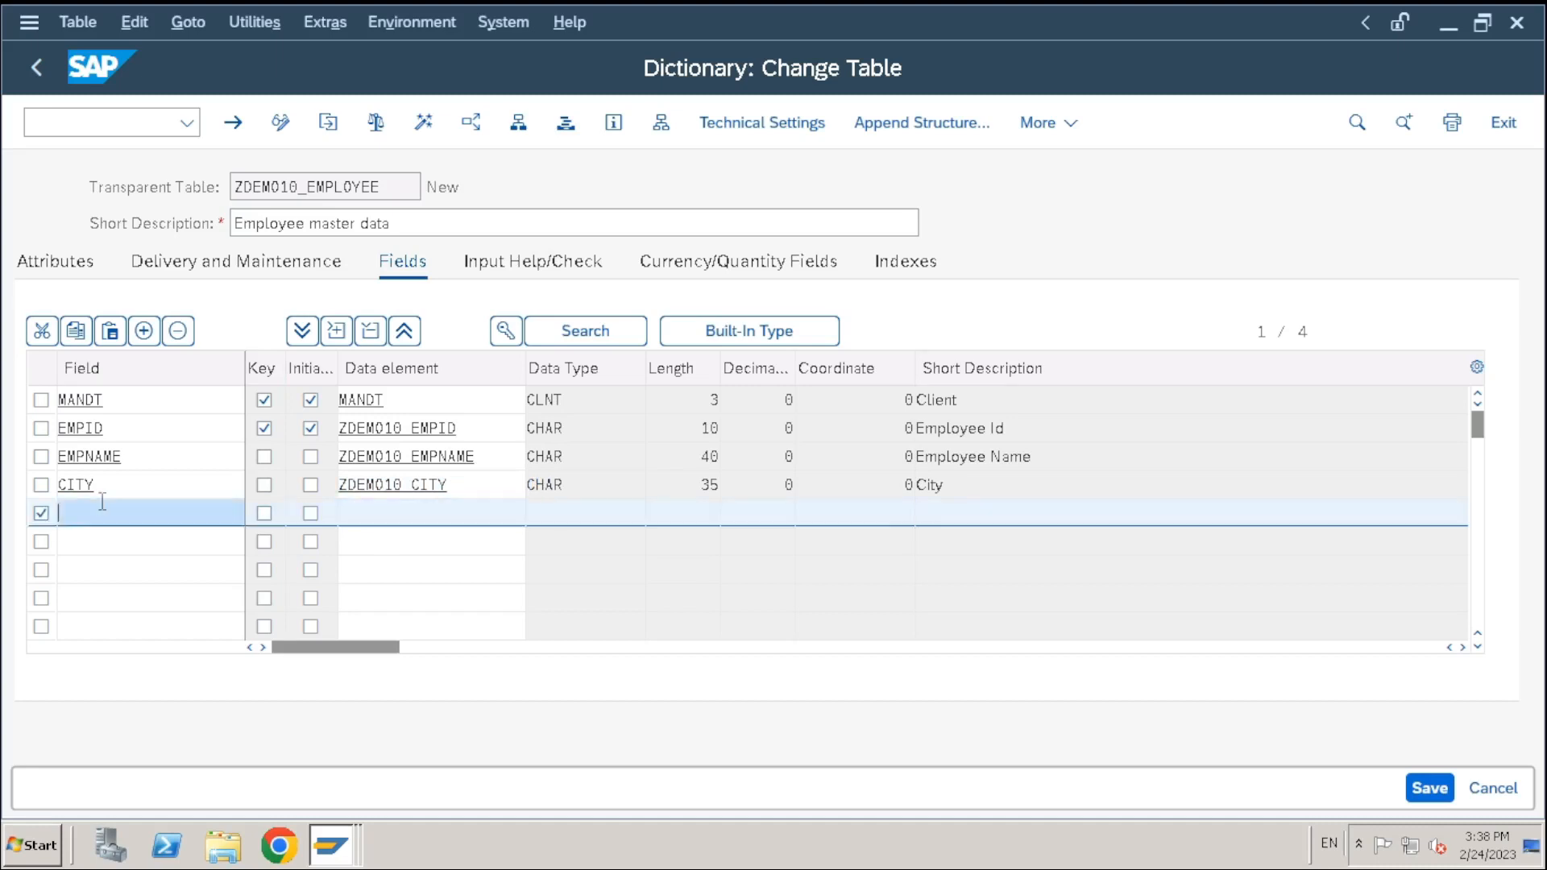
text(p)
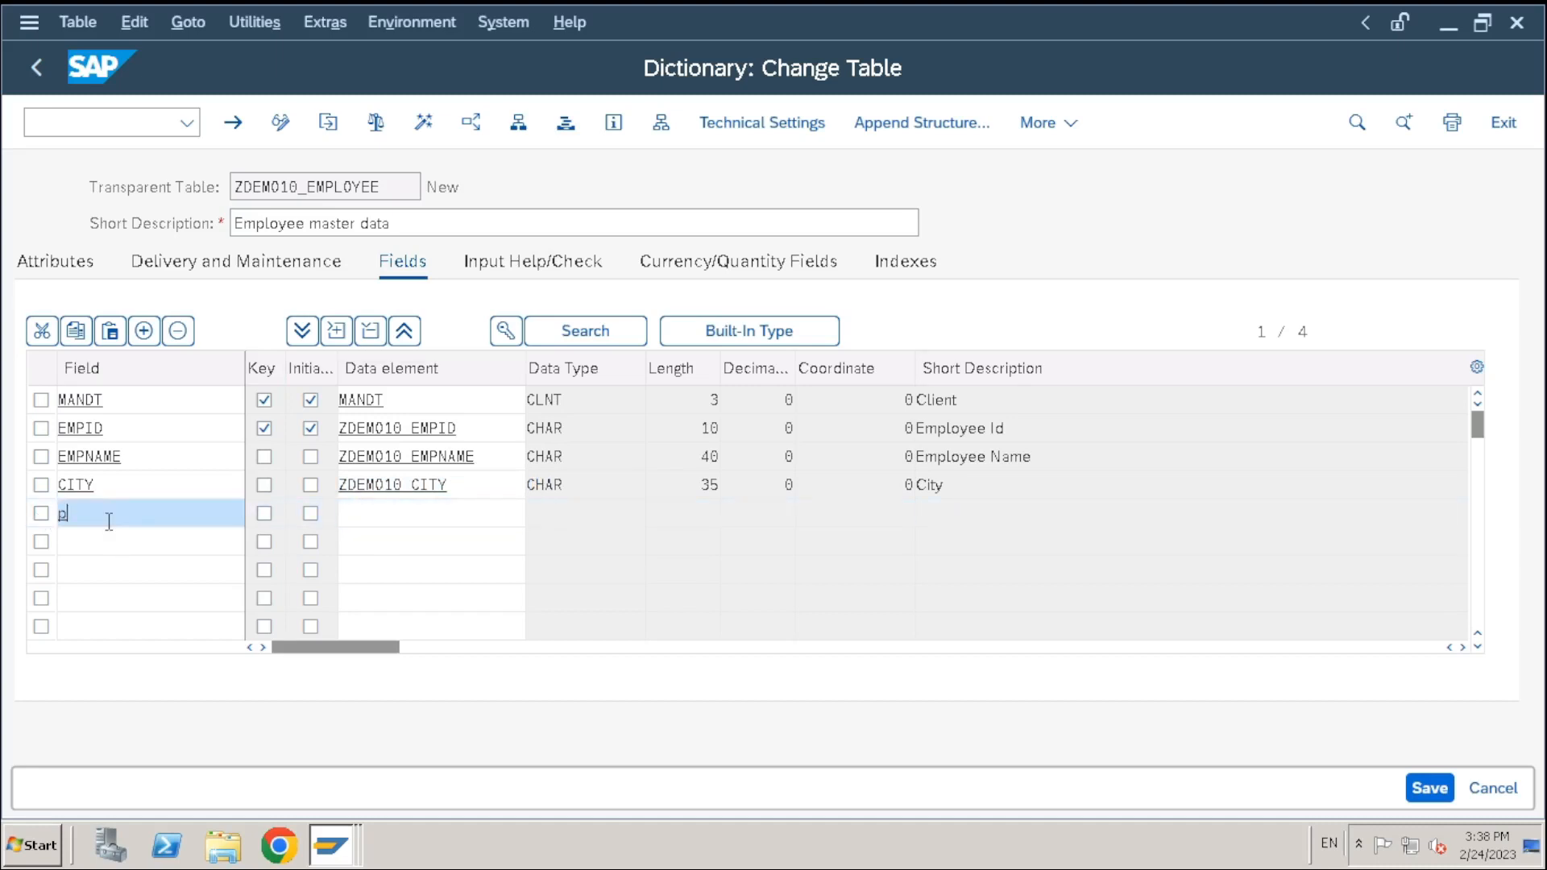
text(hone)
key(Tab)
key(Tab)
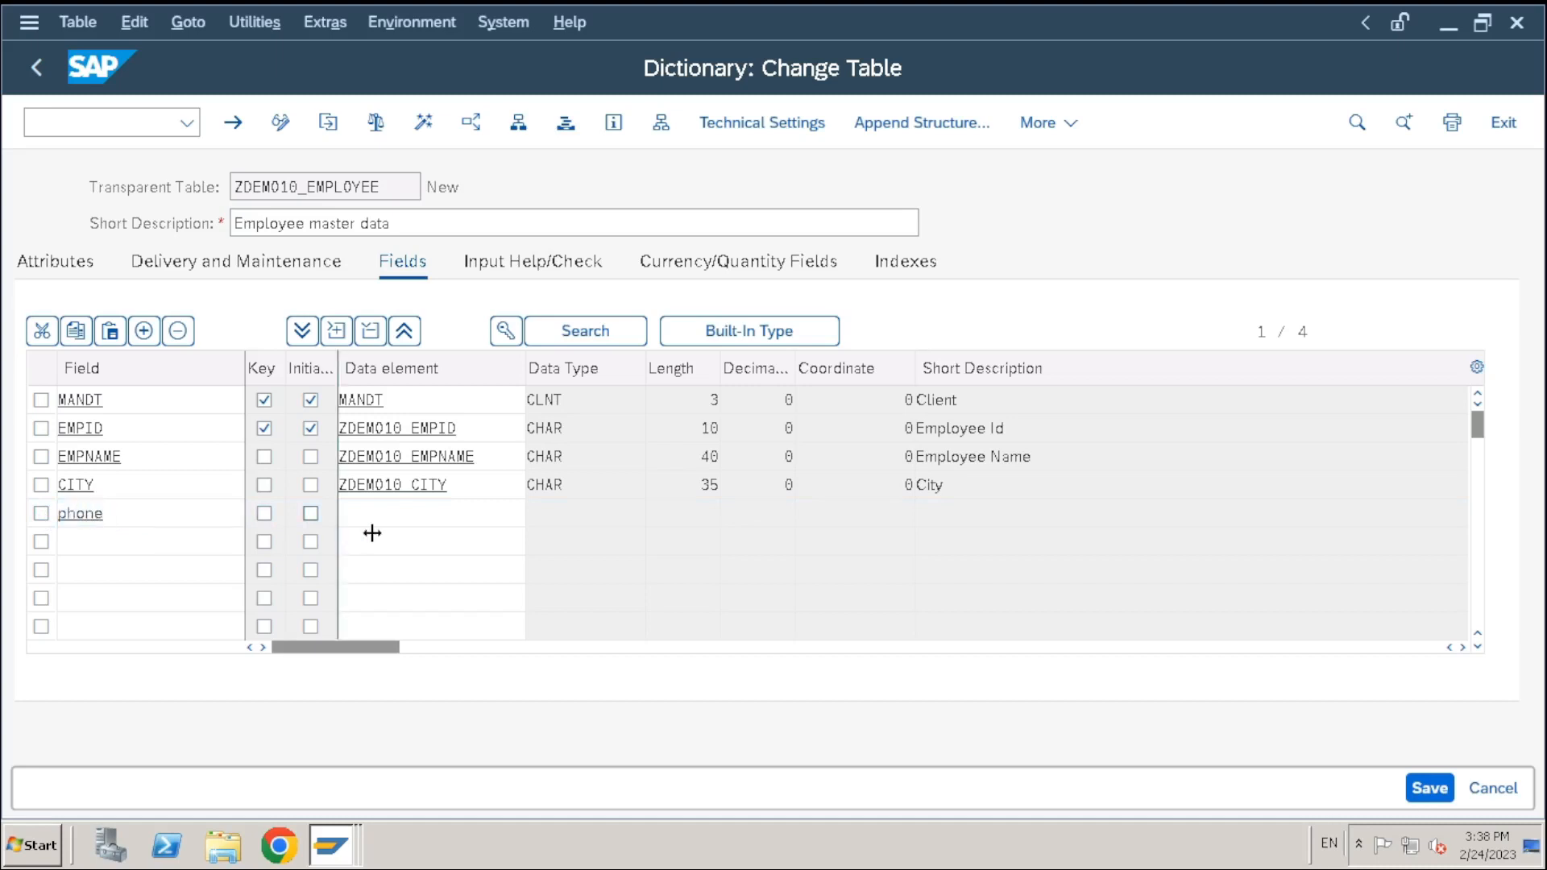
click(398, 519)
text(ZD)
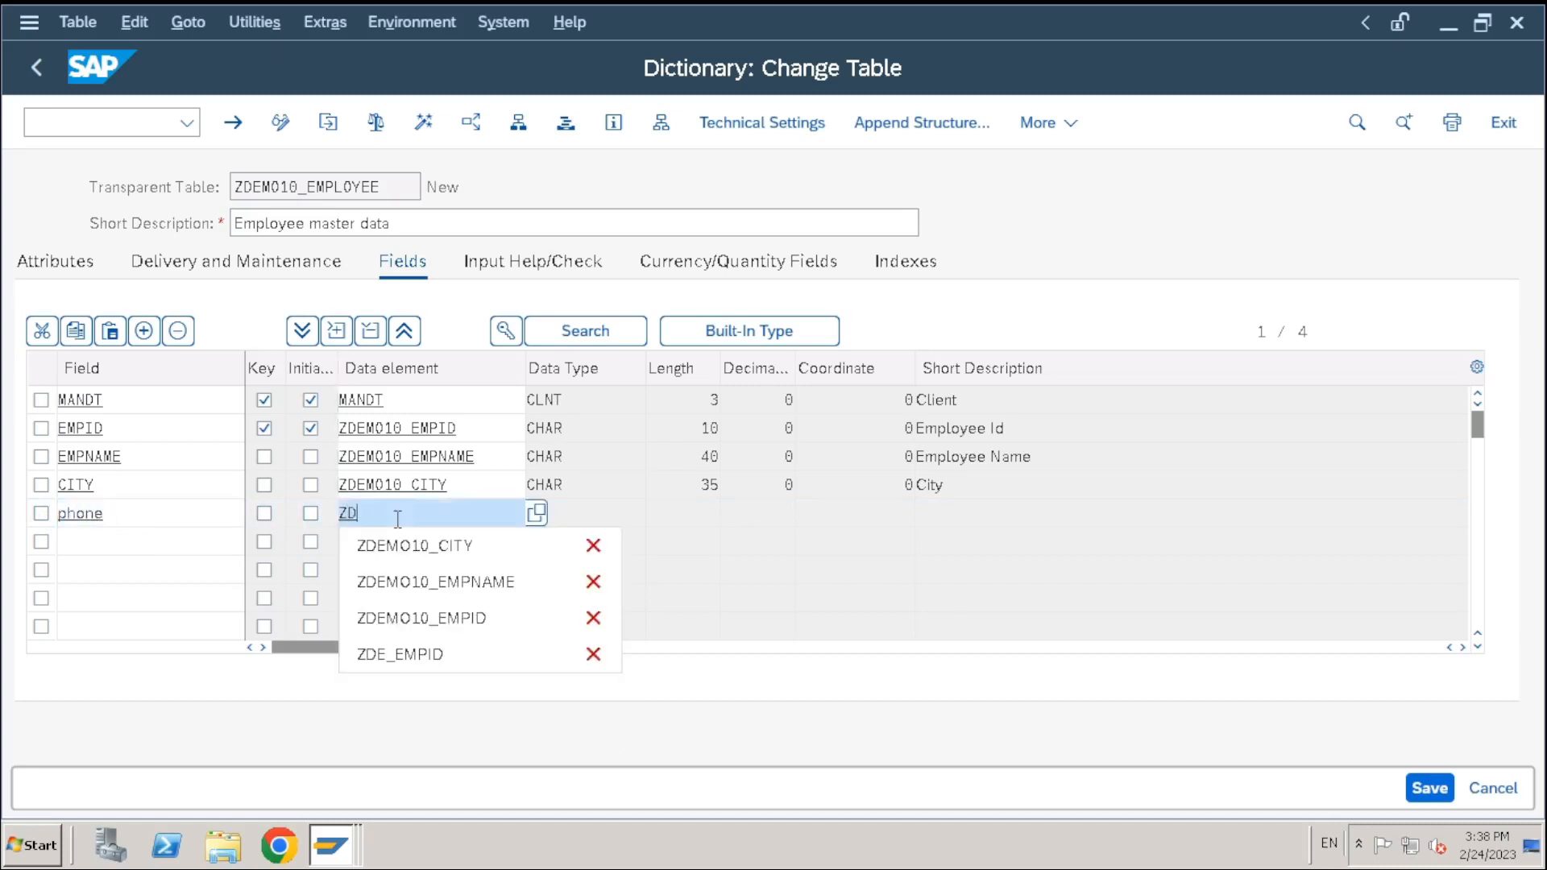
text(EMo10_)
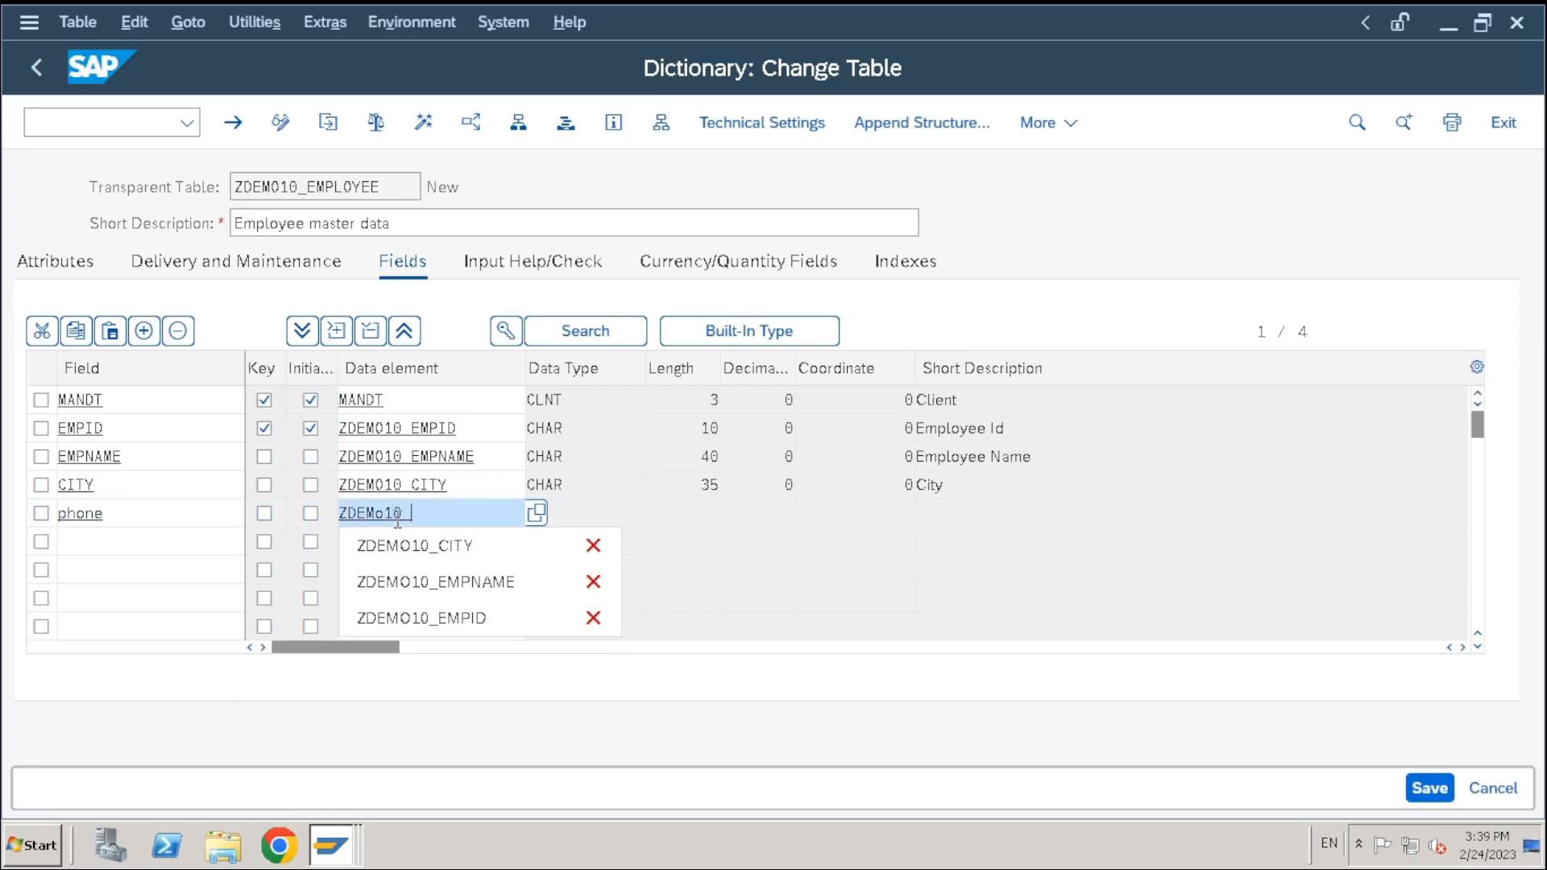
text(phone)
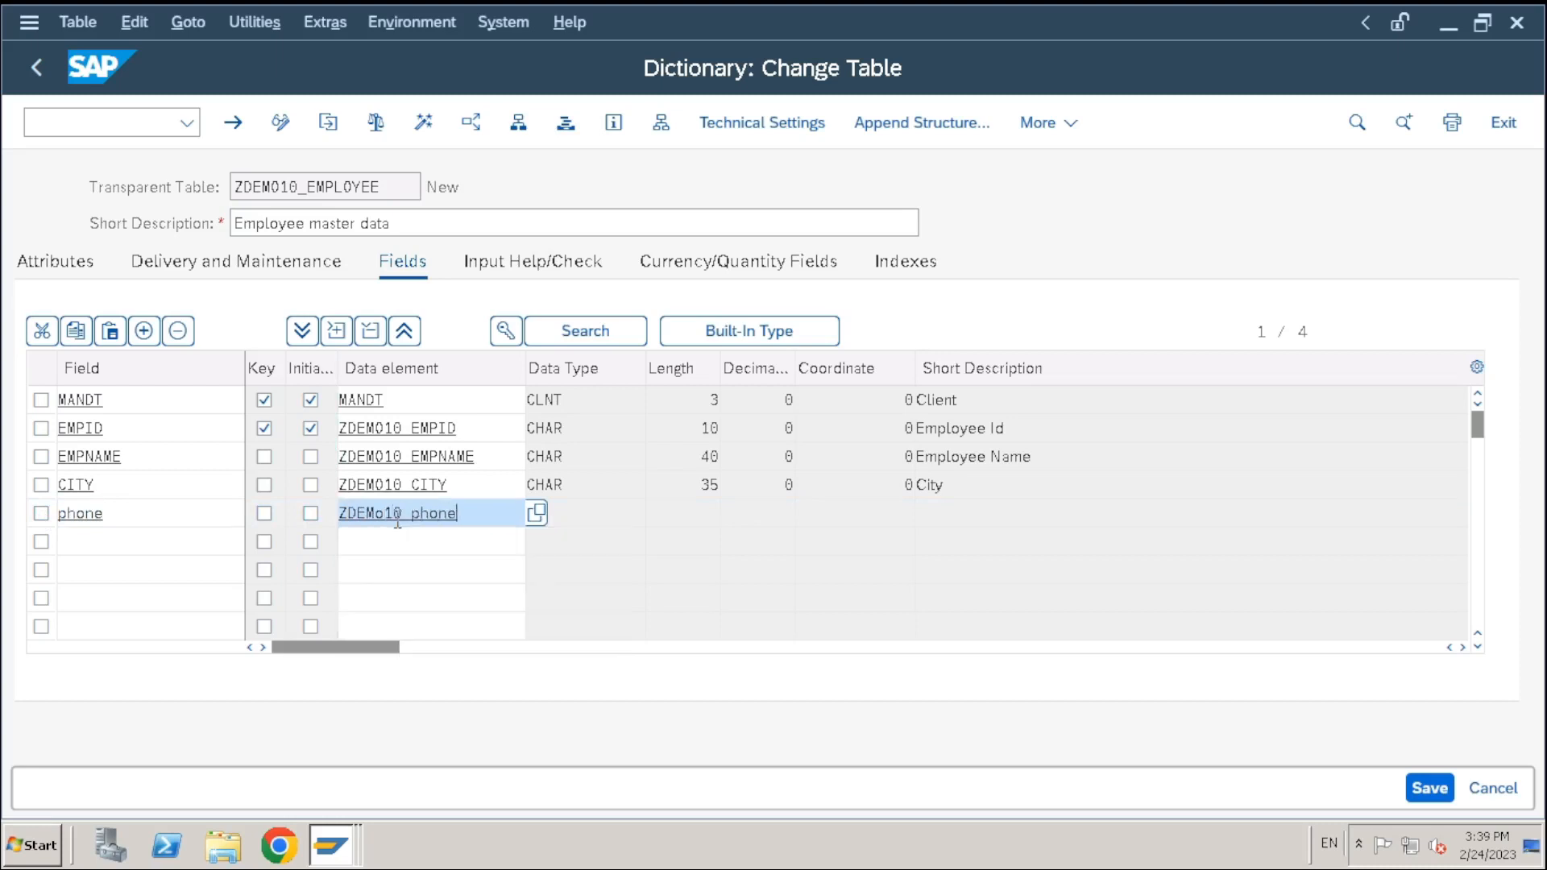
key(Return)
Double-click ZDEMO10_PHONE to start creating it, saving the table first
click(451, 542)
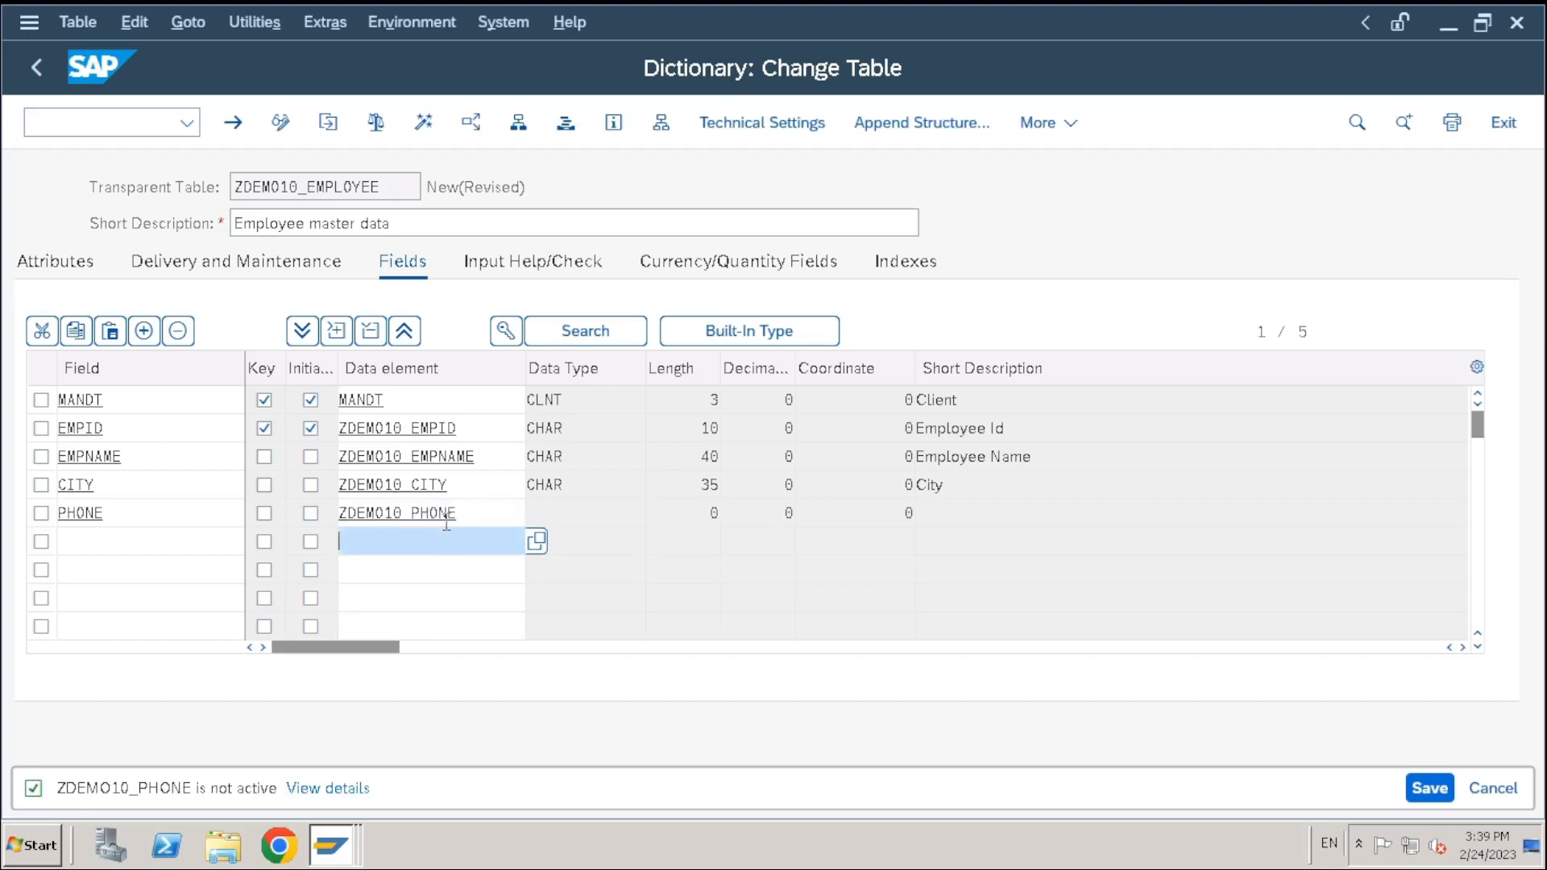
click(447, 519)
double_click(425, 512)
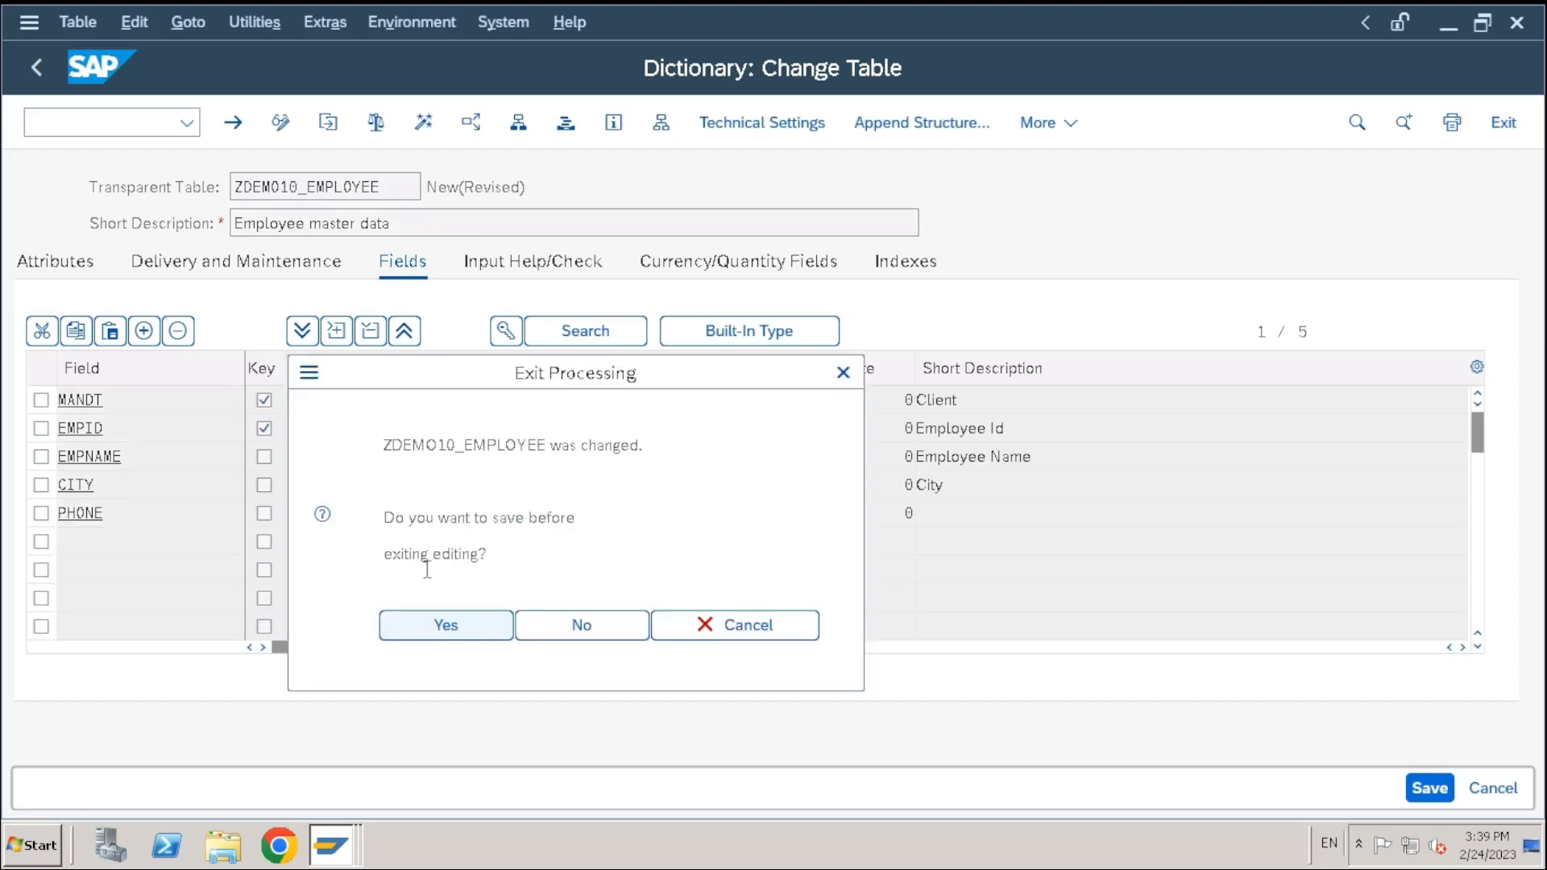
click(449, 626)
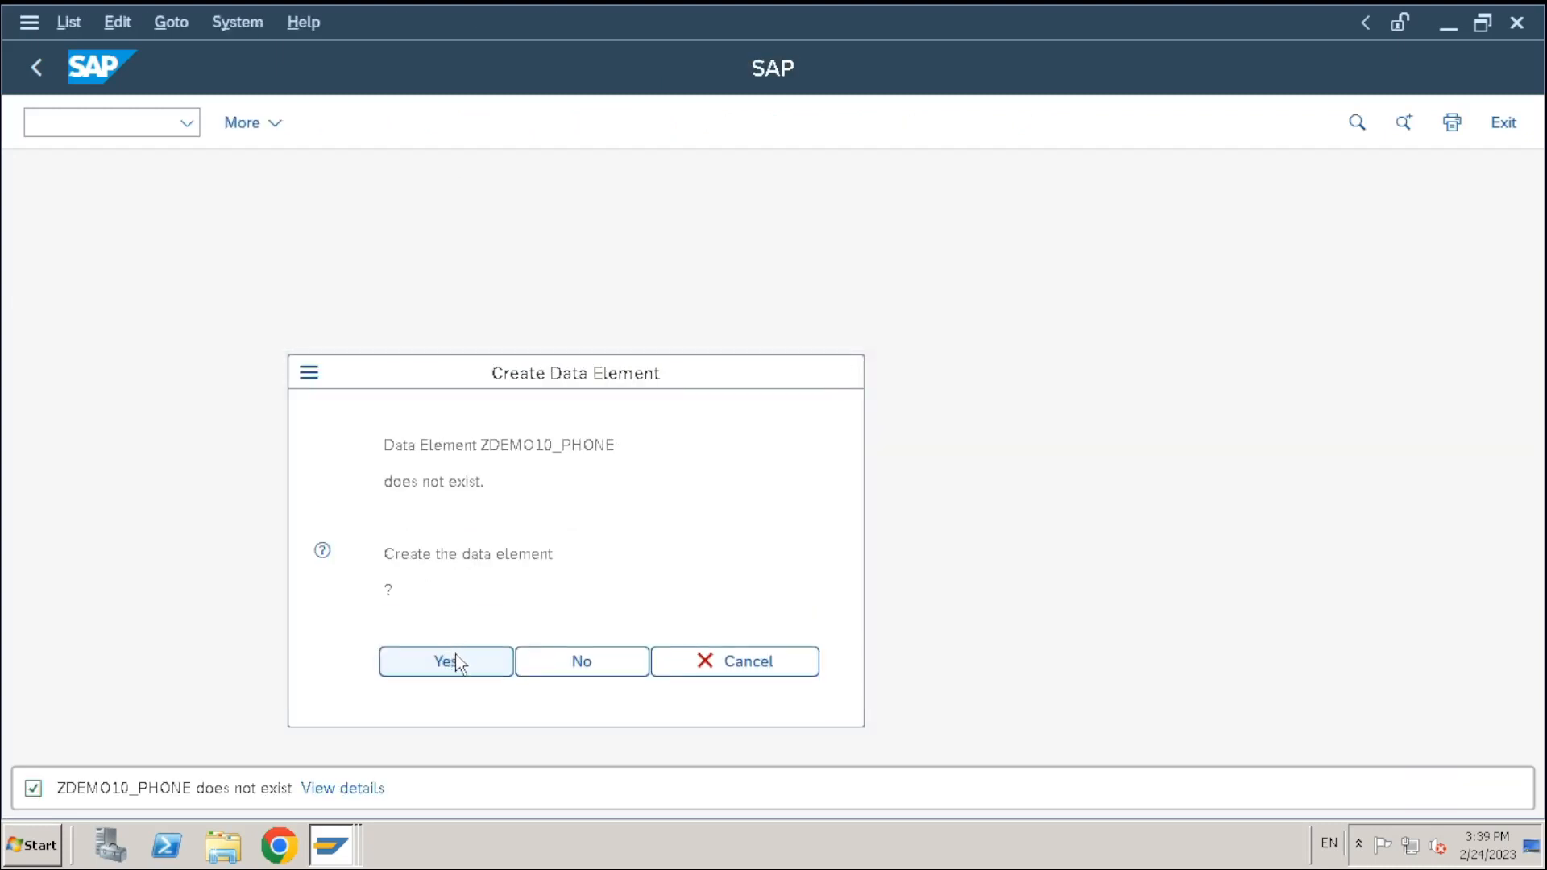
Create ZDEMO10_PHONE with short description Phone Number and built-in type NUMC, length 10
click(453, 661)
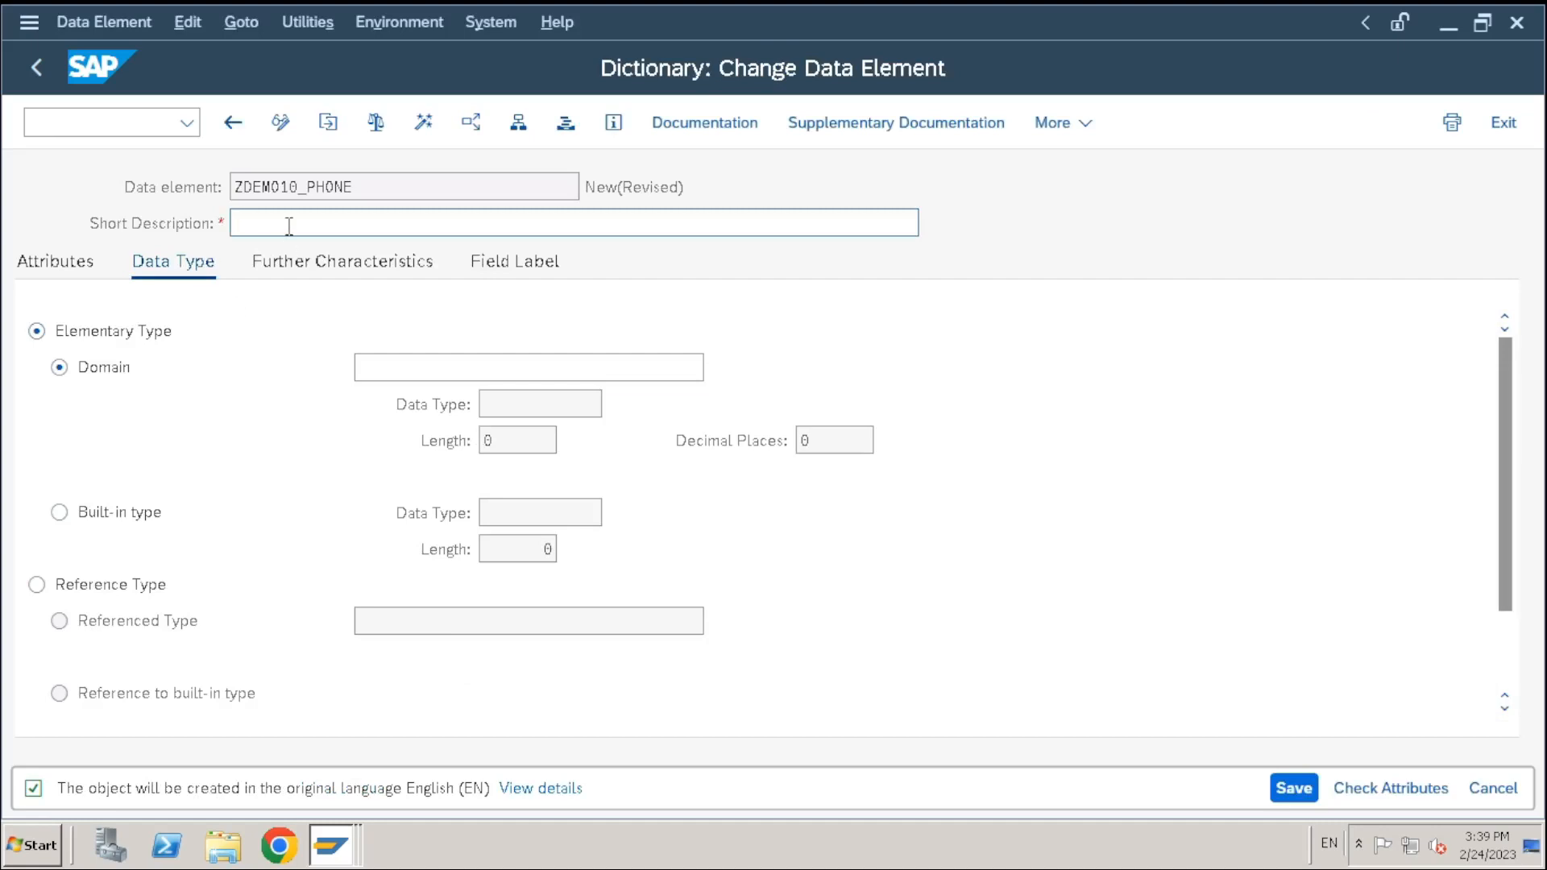
text(Phone Number)
click(64, 516)
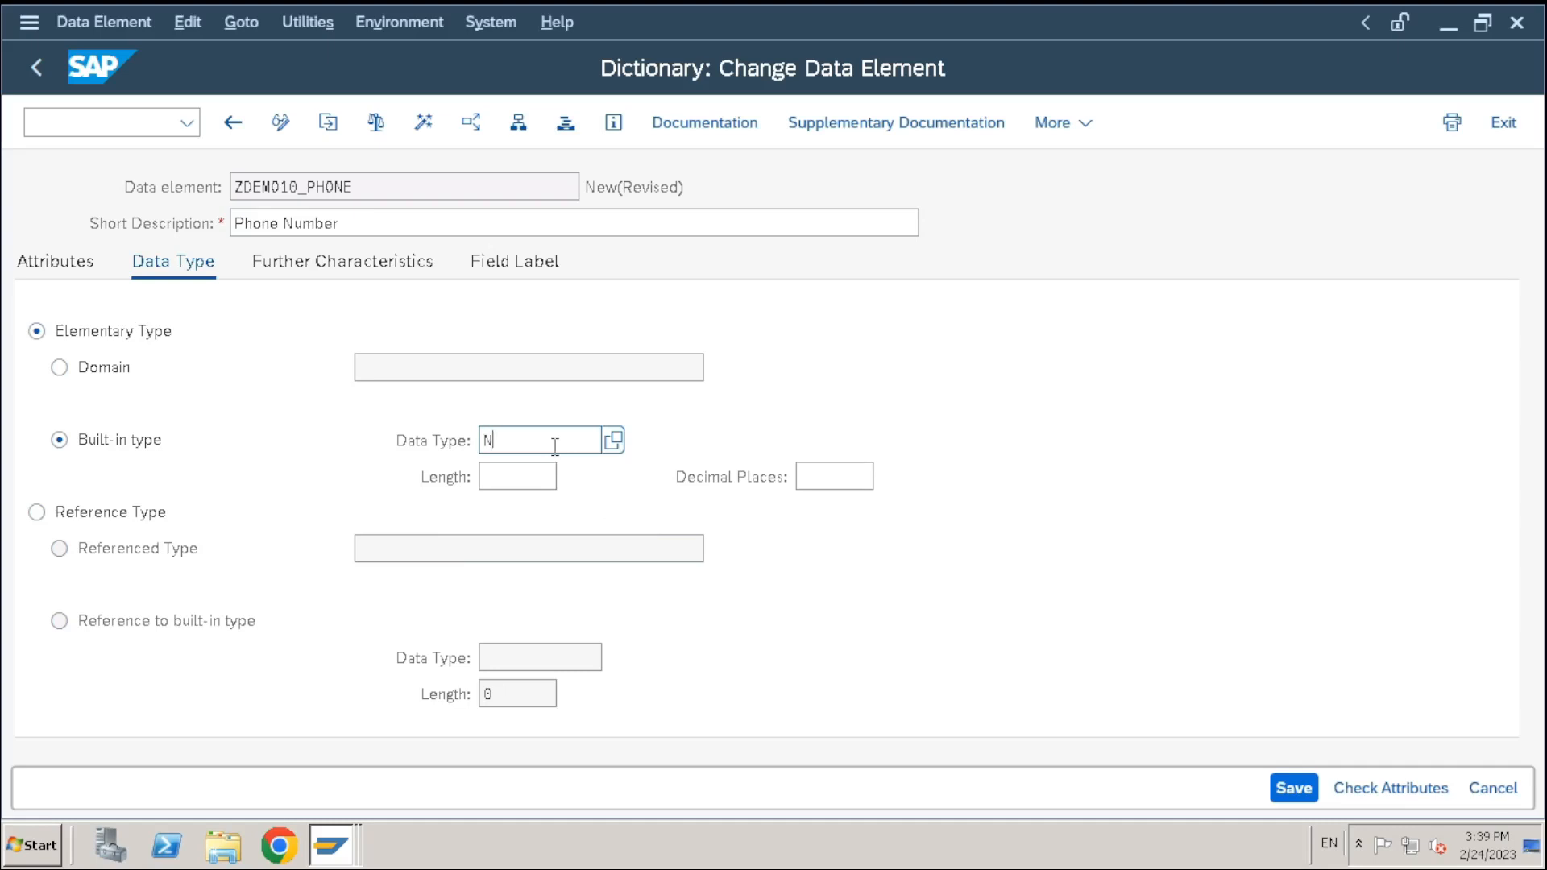
text(UMC)
click(525, 478)
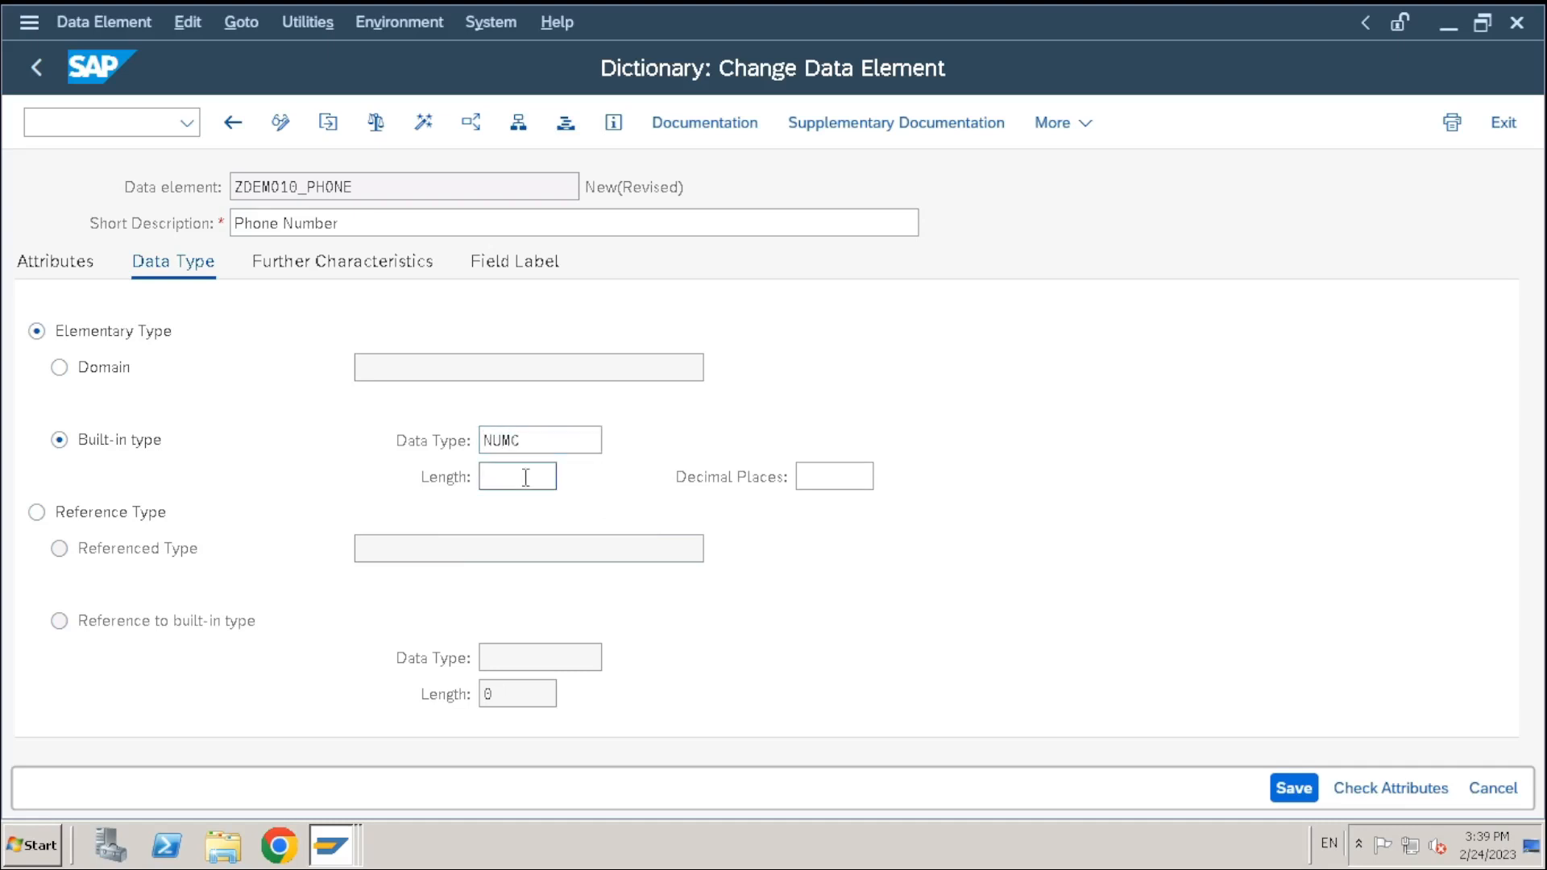
text(10)
key(Return)
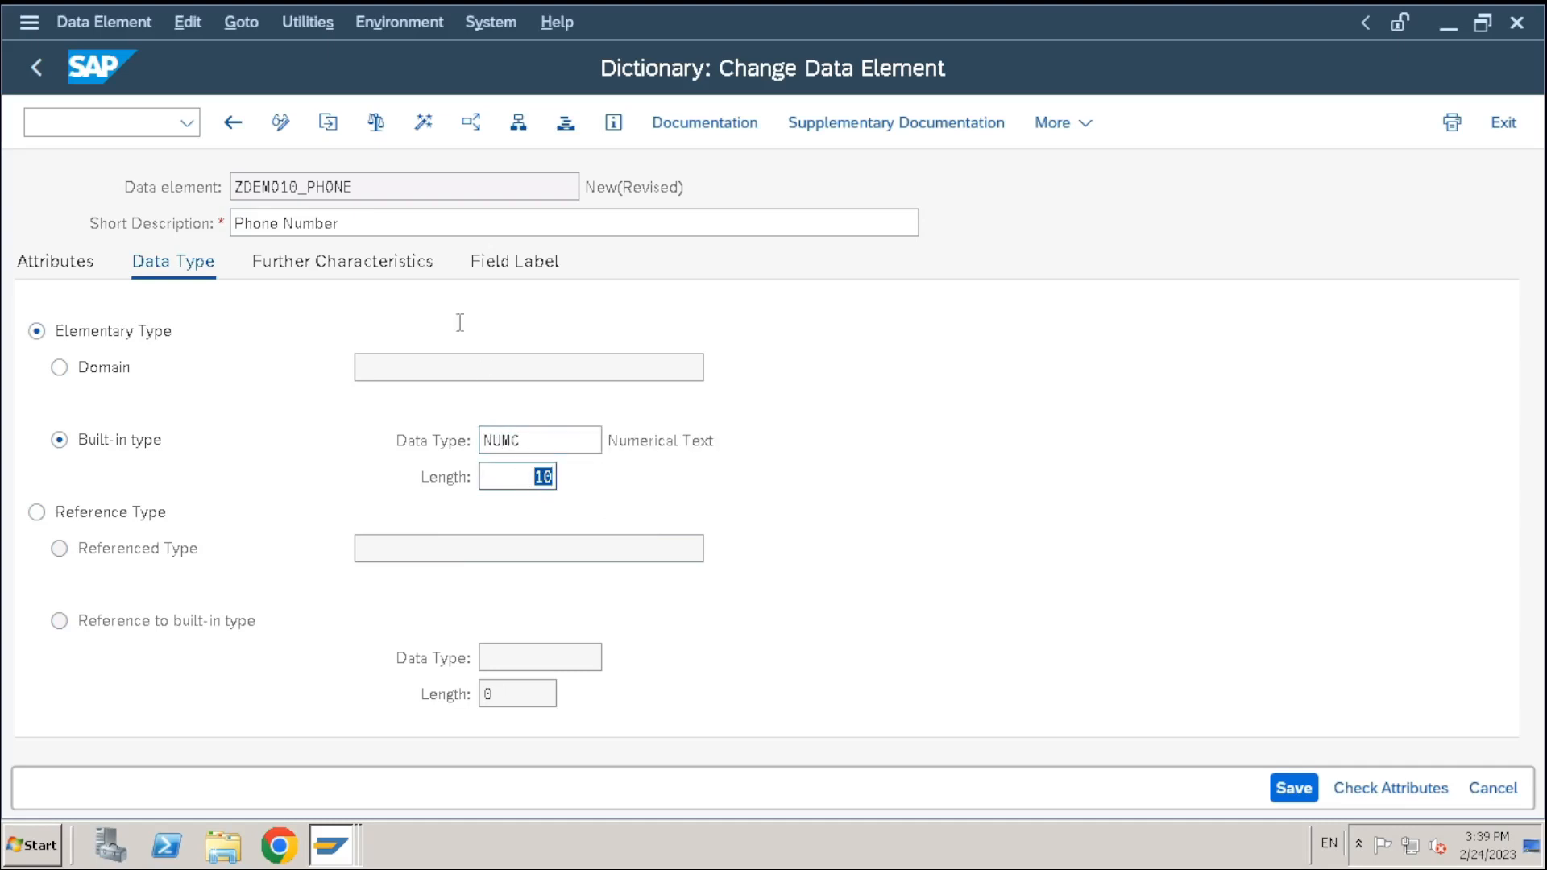
Attempt activation, cancel the package assignment, and switch to the field label settings
click(423, 123)
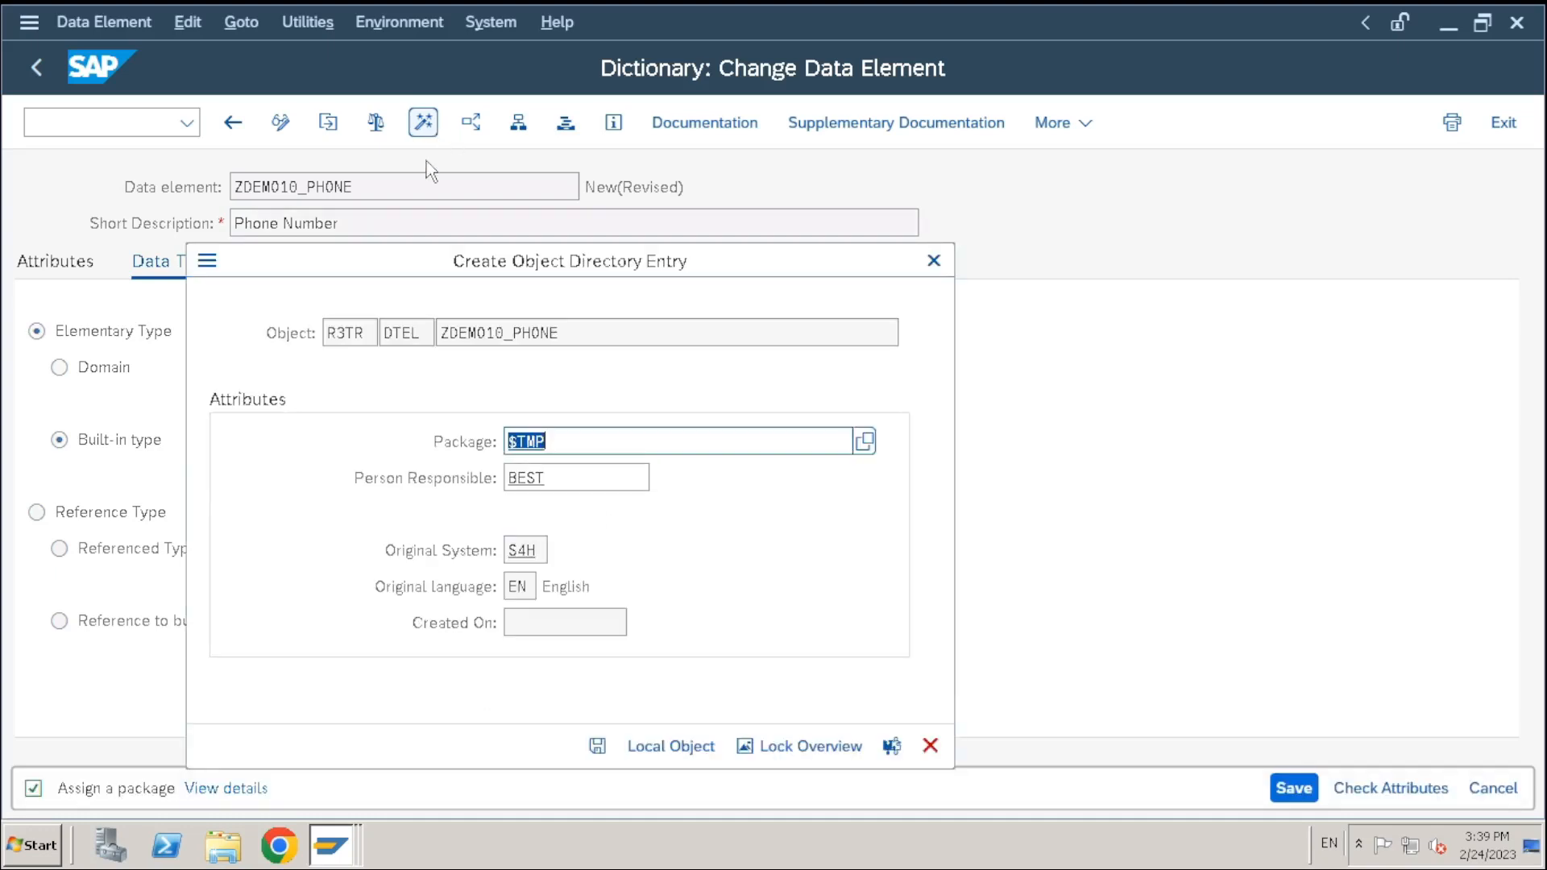
right_click(913, 307)
click(934, 261)
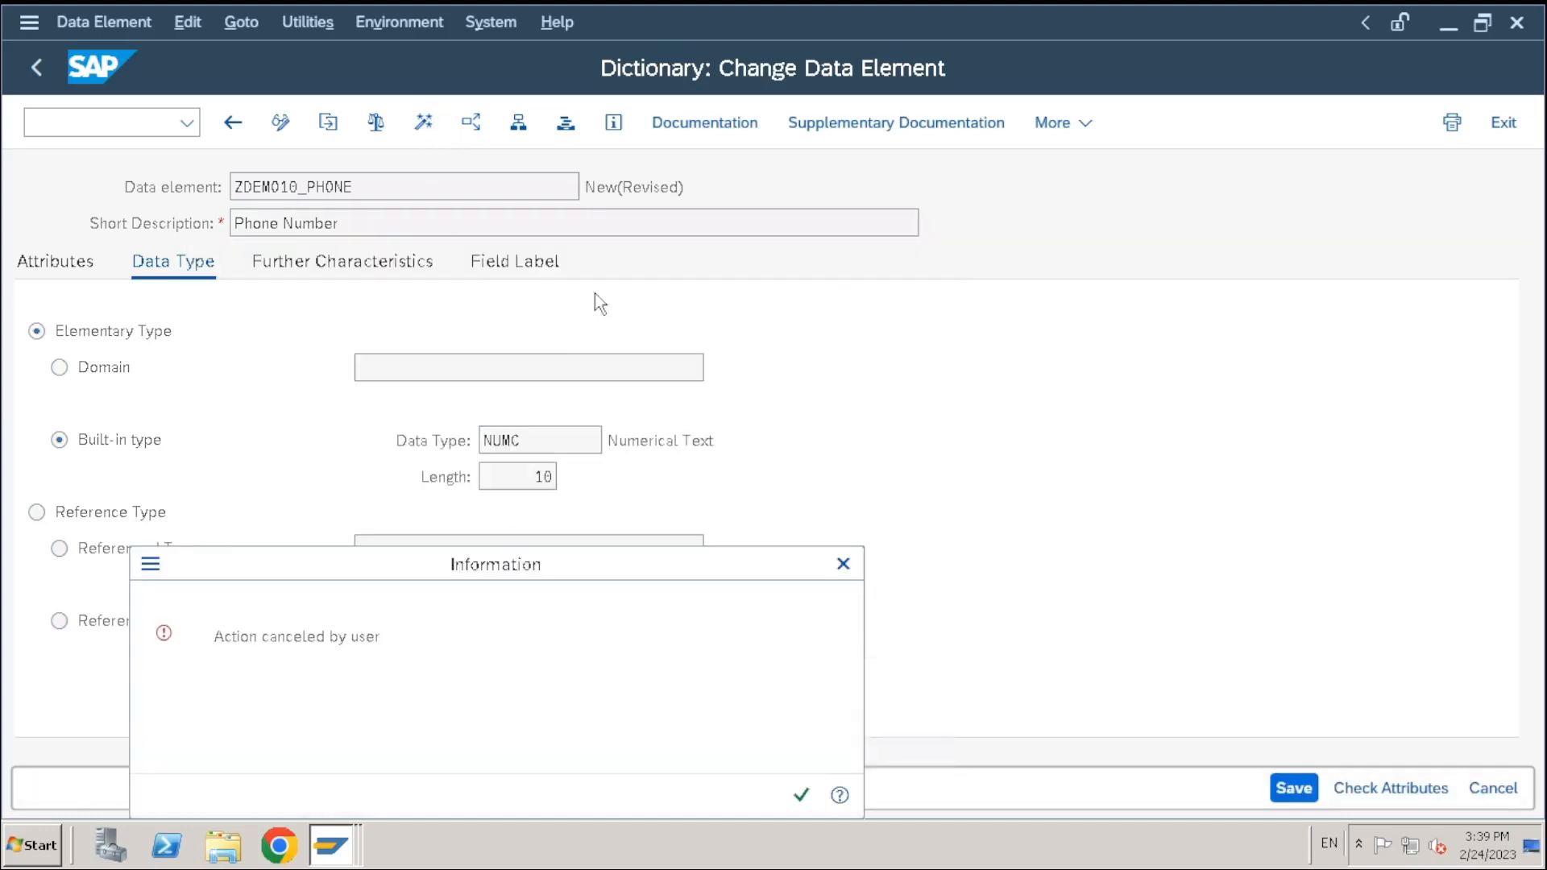
click(843, 565)
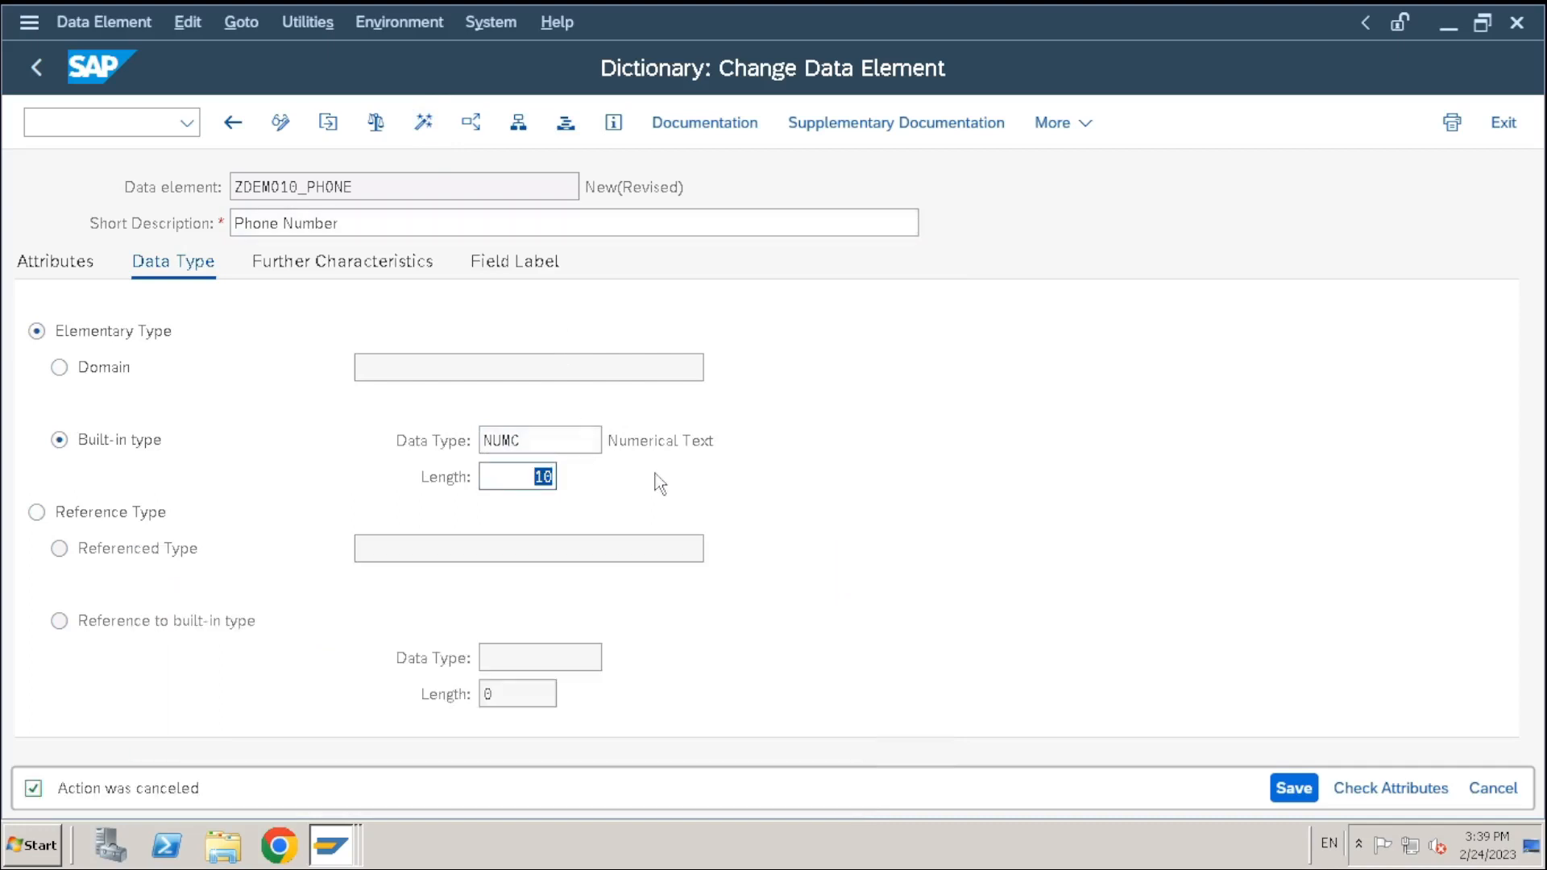
click(506, 266)
click(390, 371)
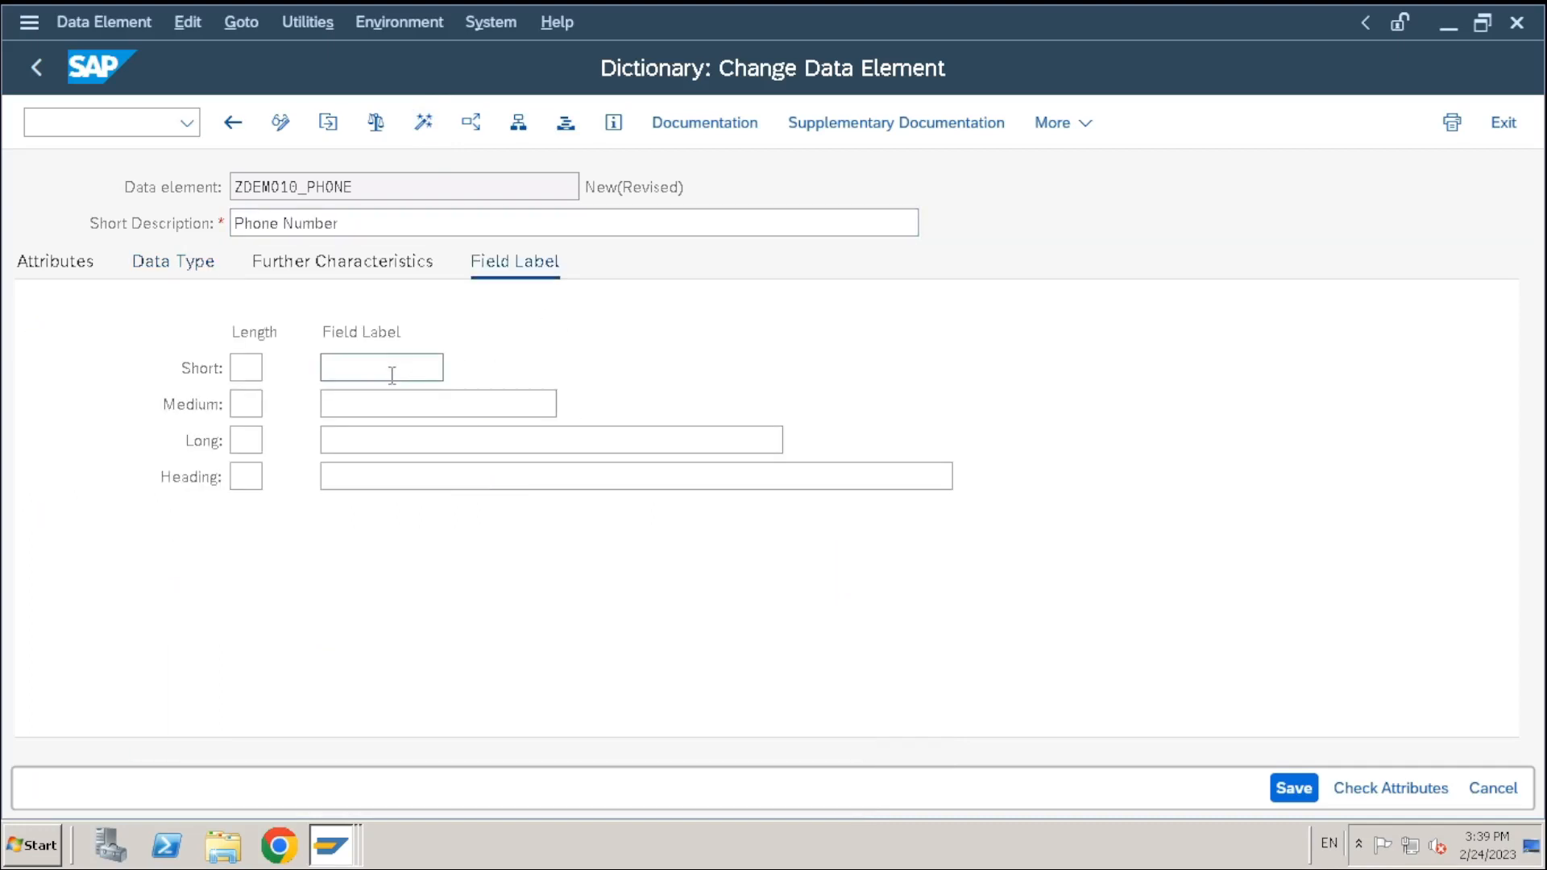
Enter short field label Phone and medium label Employee Phone
text(Phone)
click(397, 408)
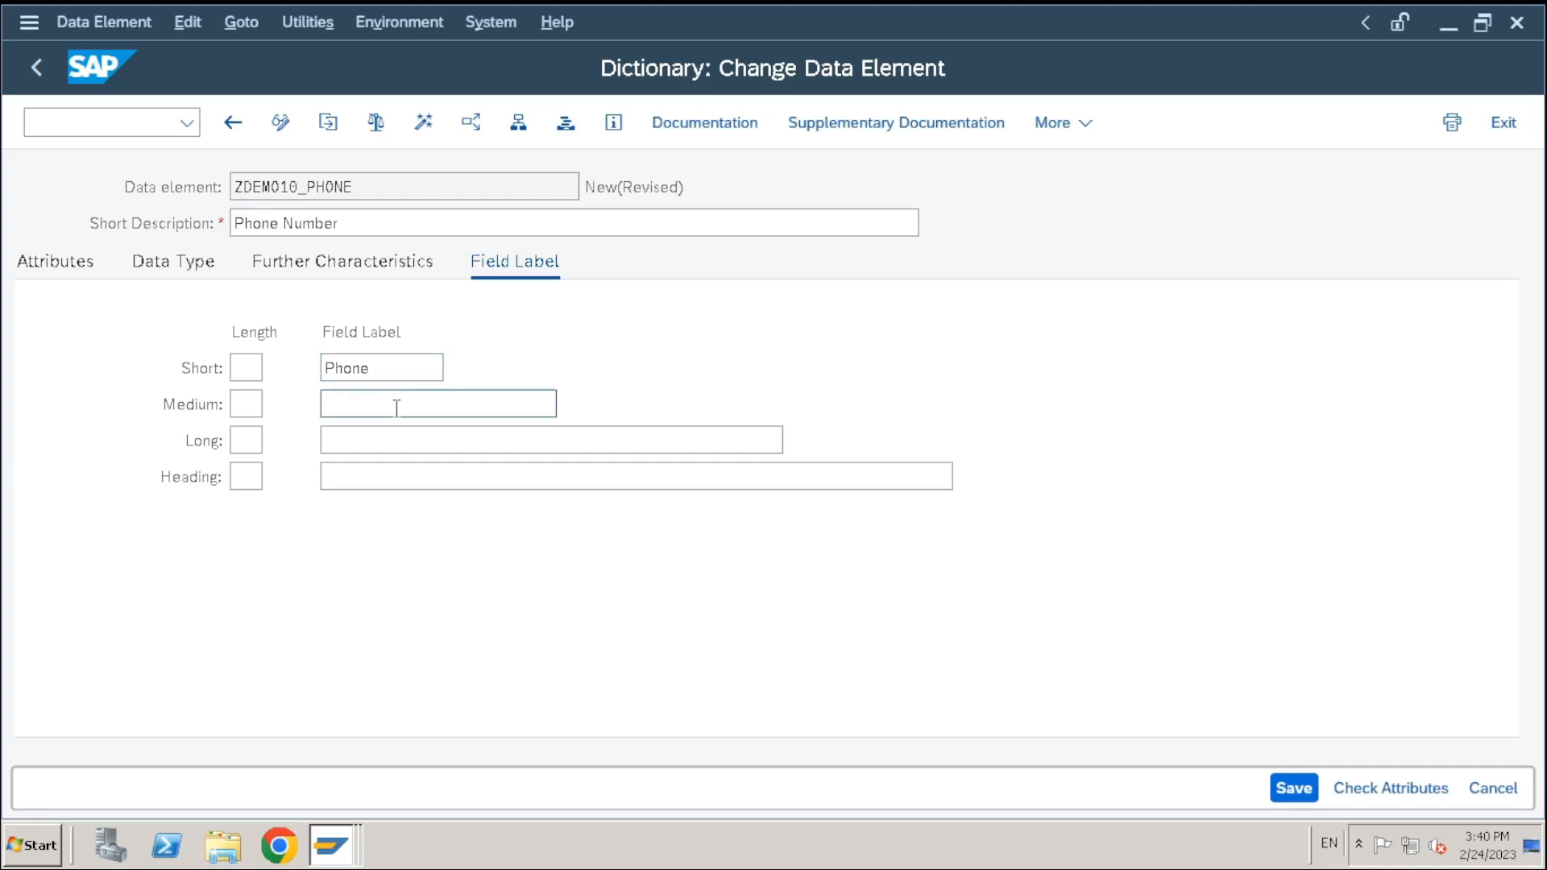
drag(388, 371, 351, 374)
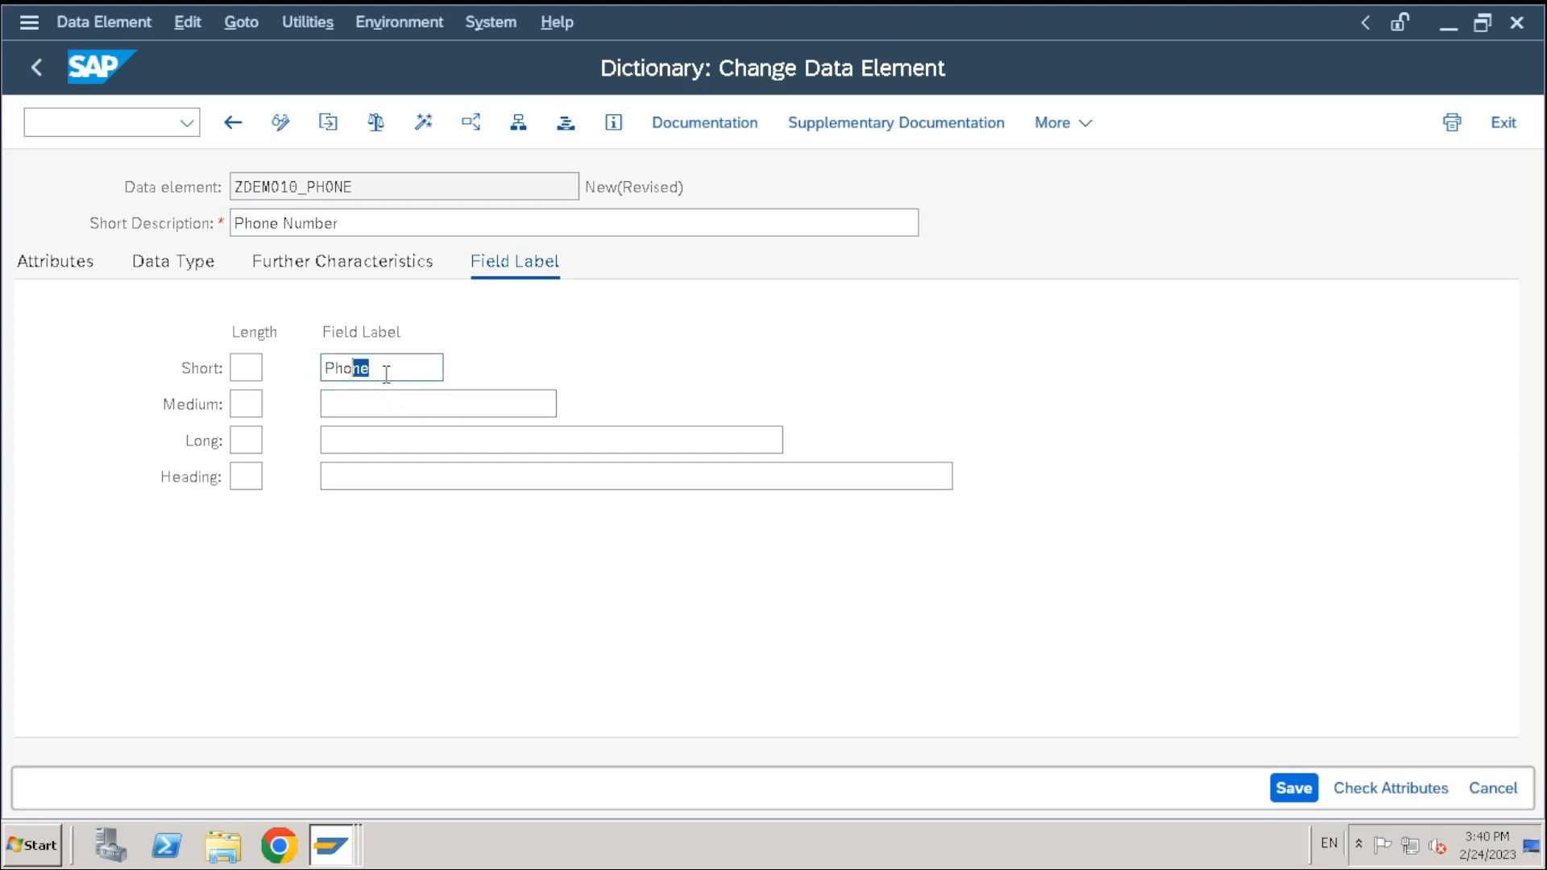
click(389, 373)
double_click(396, 373)
key(ctrl+c)
click(355, 403)
key(ctrl+v)
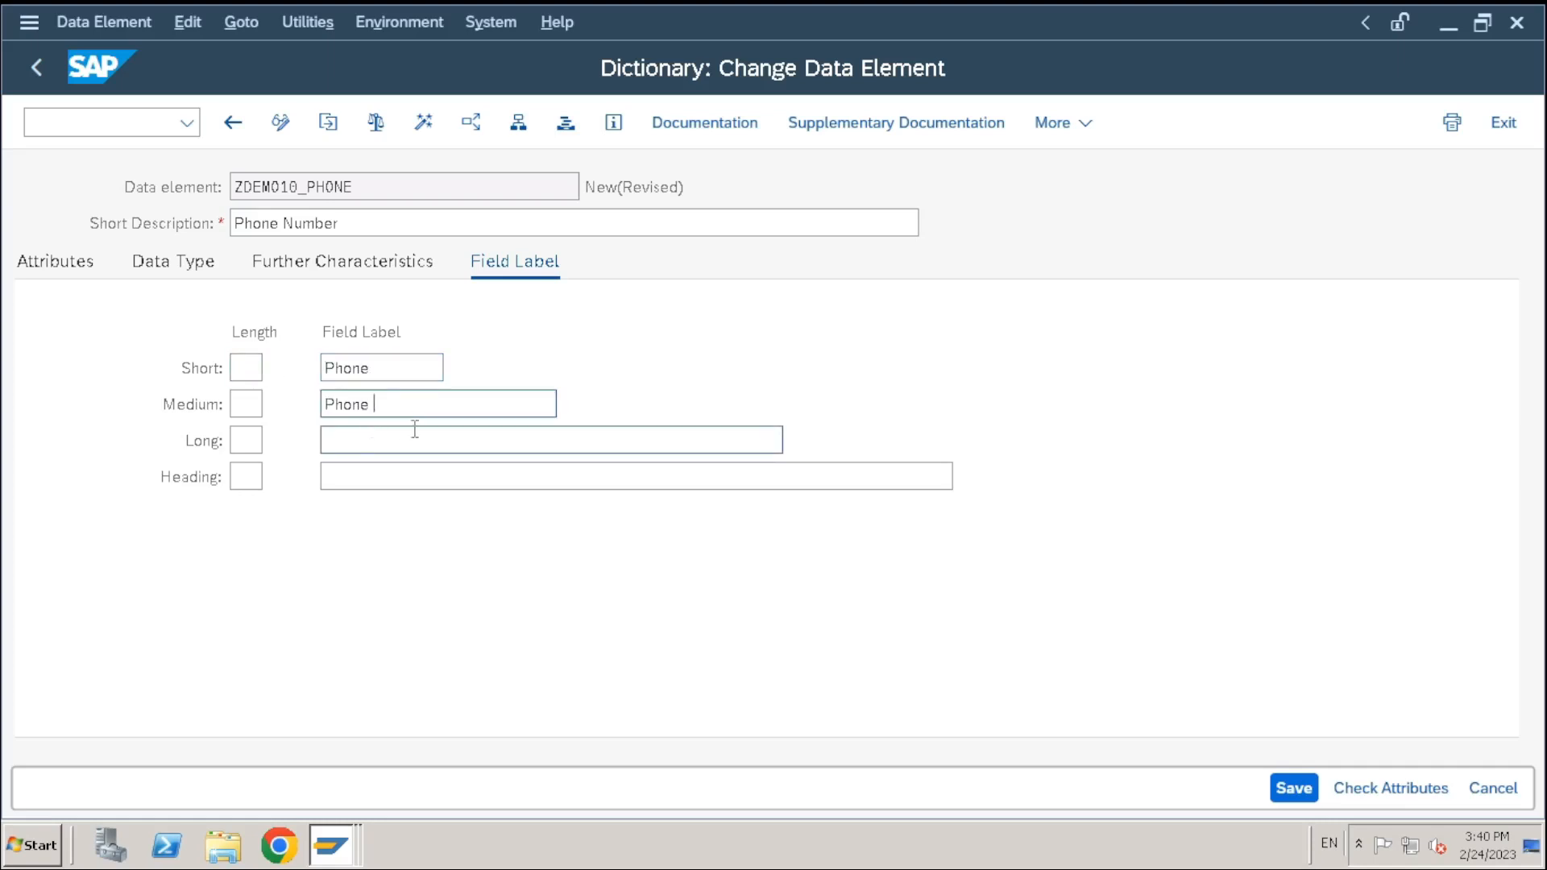
text(Naumb)
key(BackSpace)
key(BackSpace)
key(BackSpace)
key(BackSpace)
key(BackSpace)
key(BackSpace)
key(BackSpace)
key(BackSpace)
key(BackSpace)
key(BackSpace)
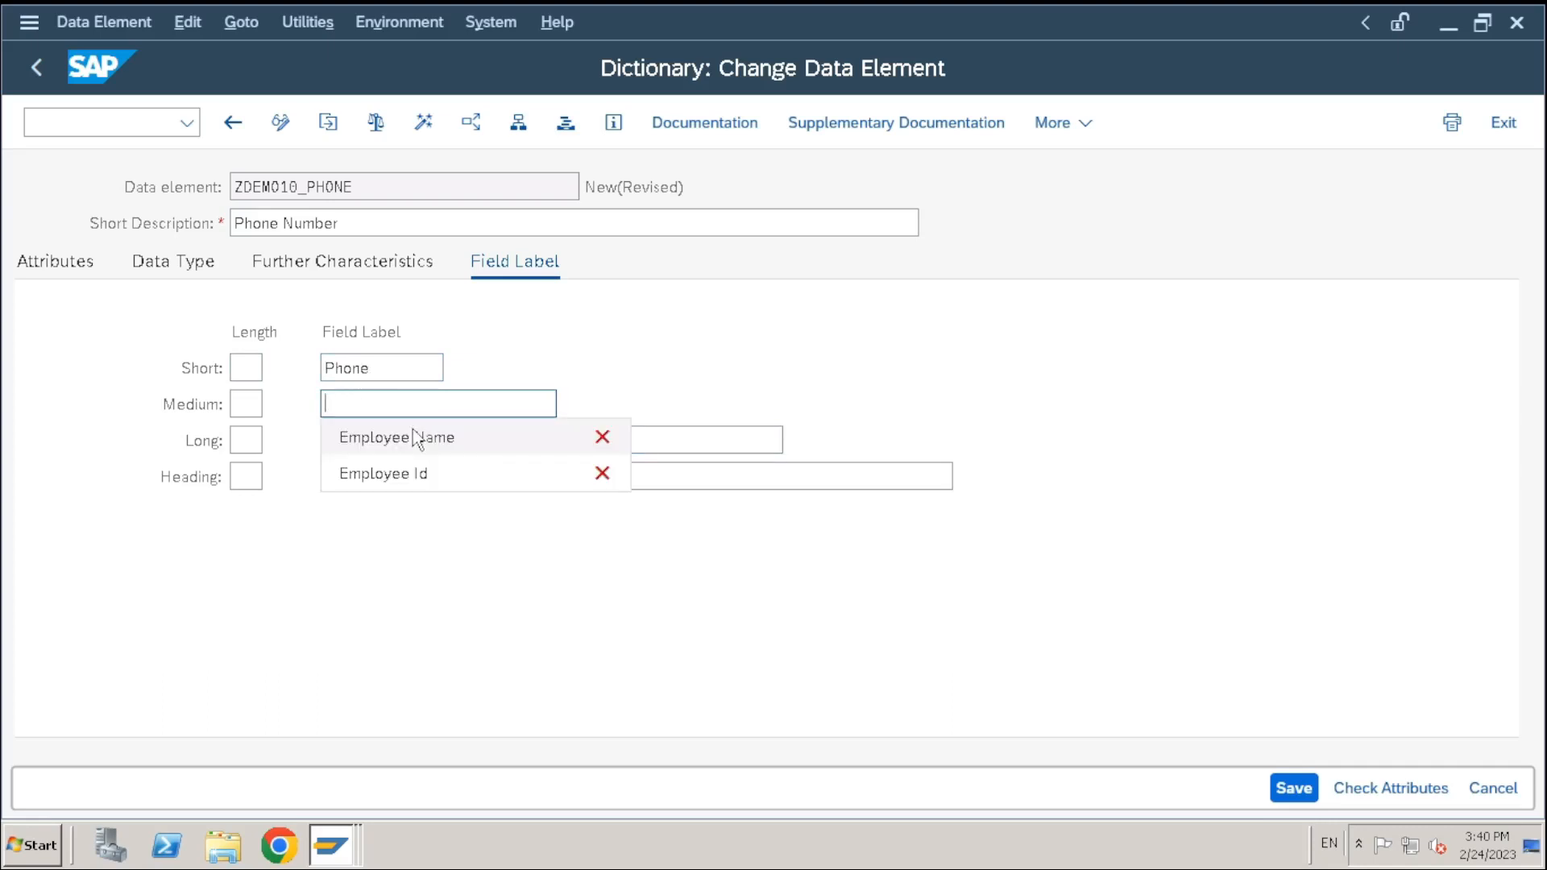
text(Employee Pho)
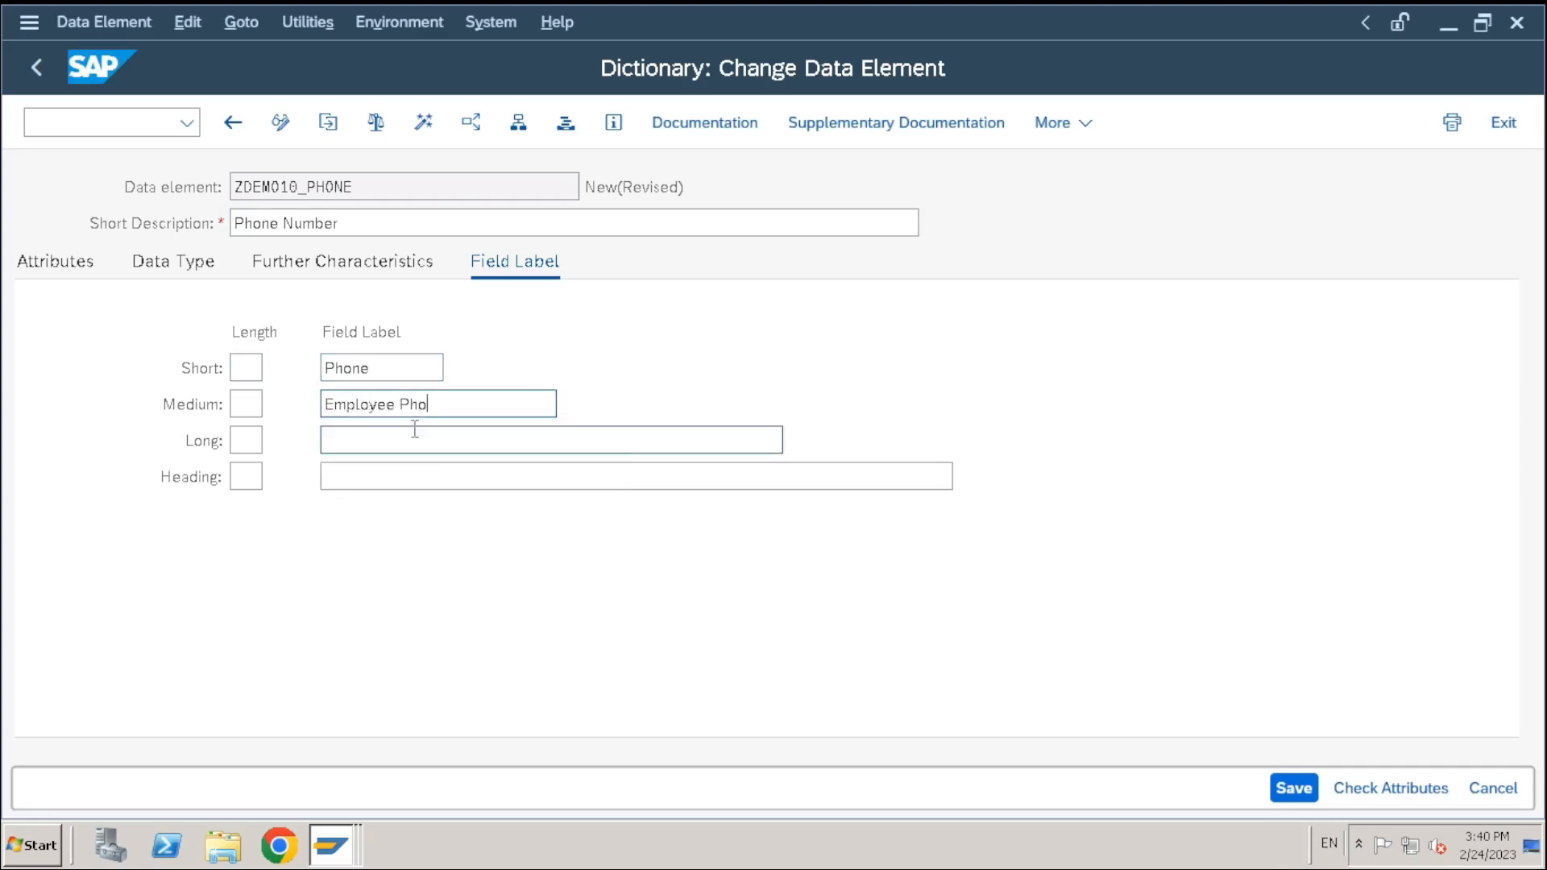
text(ne)
key(ctrl+a)
key(ctrl+c)
Fill the long label and the heading with Employee Phone Number
click(626, 432)
key(ctrl+v)
text(Numb)
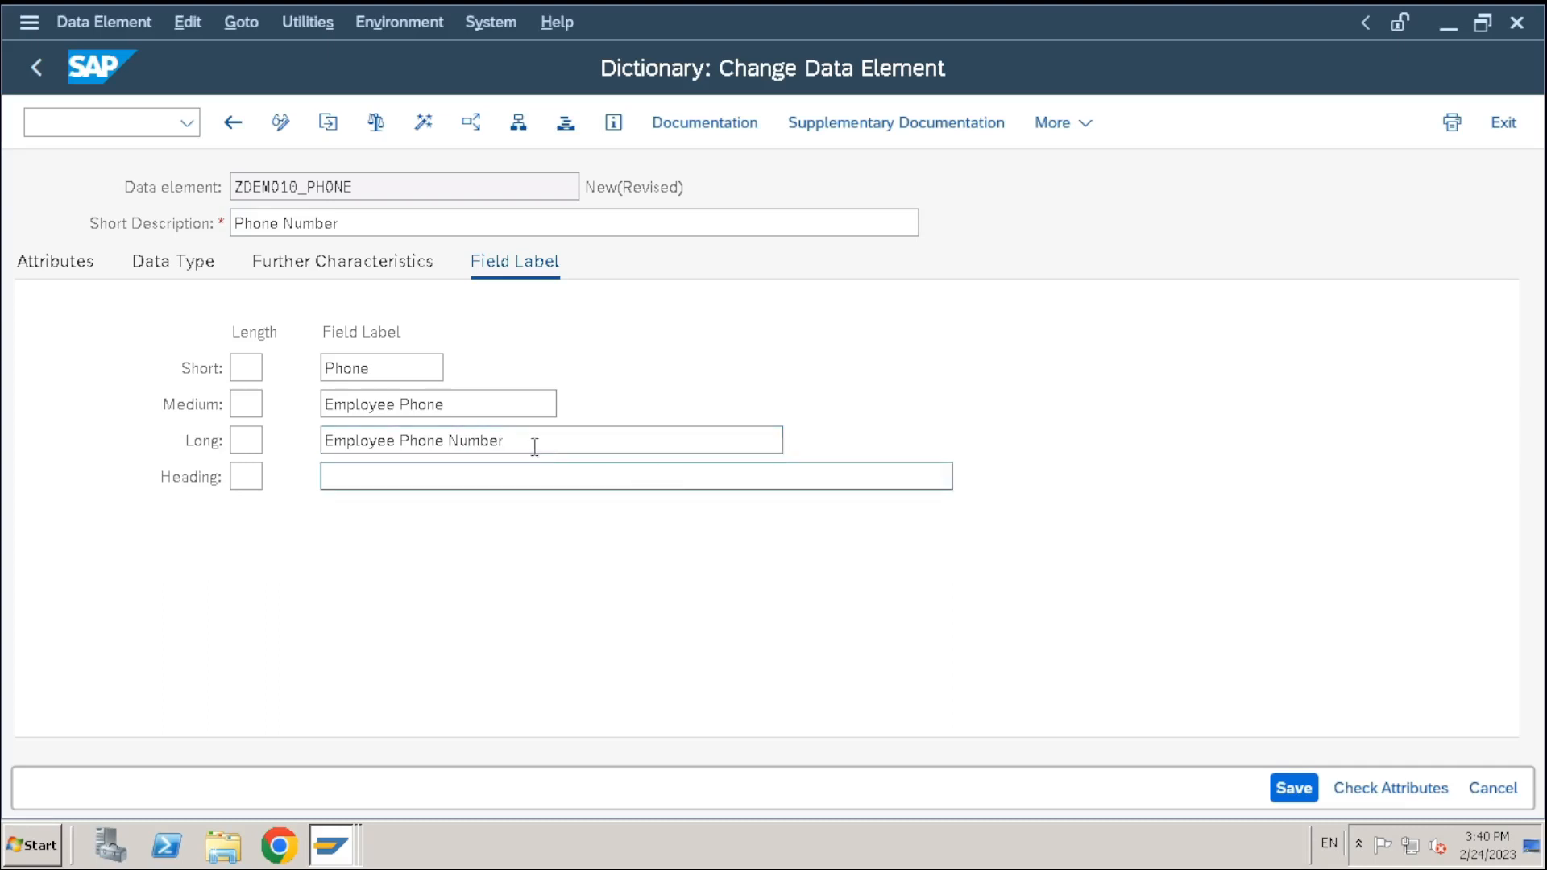
drag(534, 445, 262, 472)
key(ctrl+c)
click(377, 479)
key(ctrl+v)
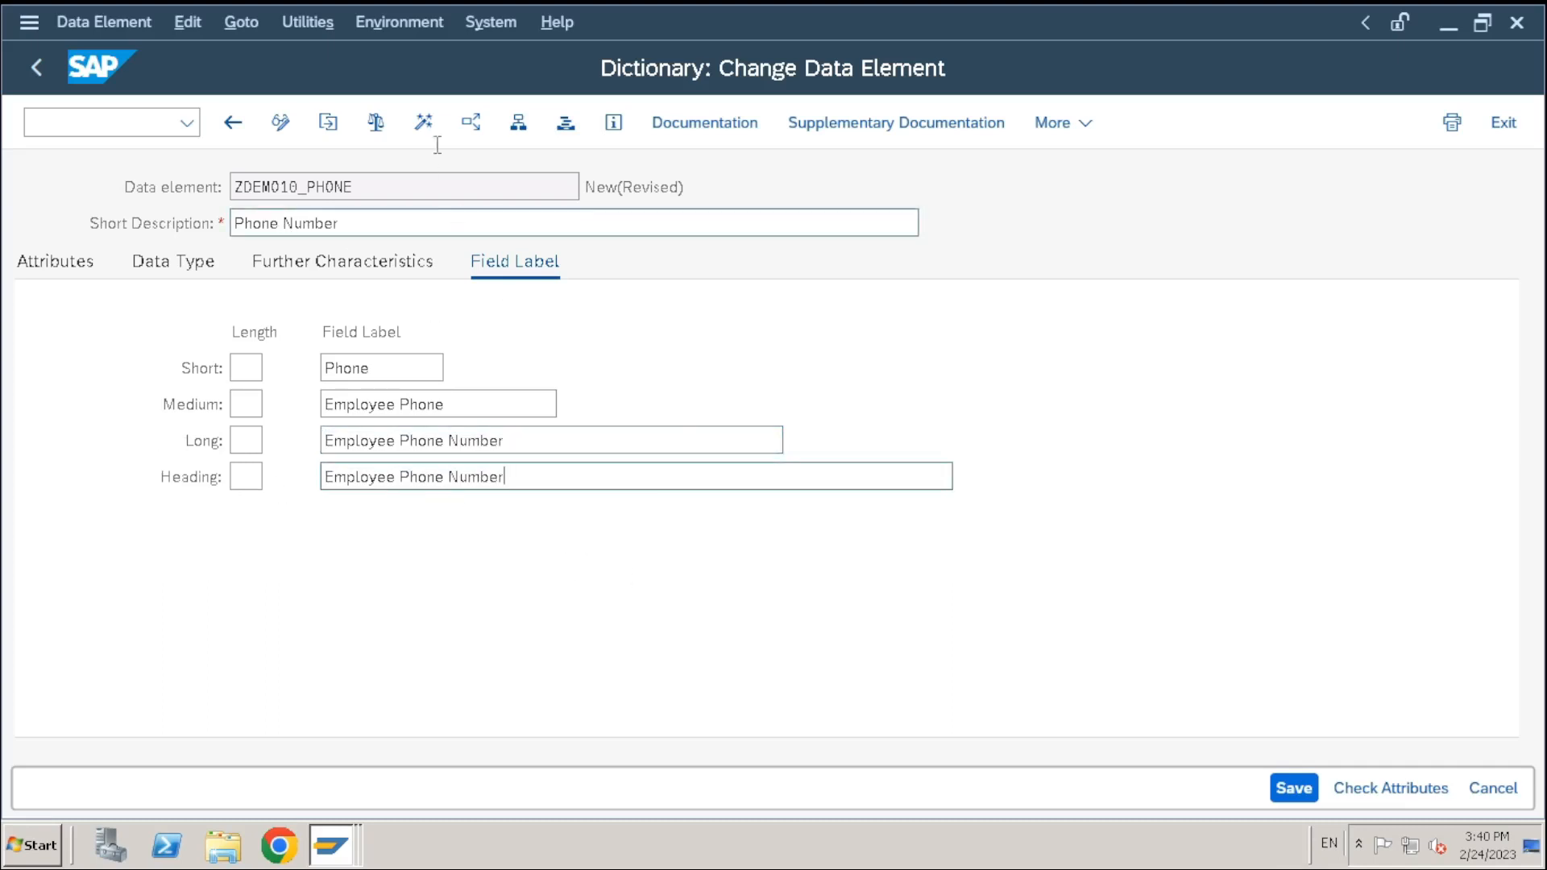
Activate ZDEMO10_PHONE as a local object and return to the ZDEMO10_EMPLOYEE fields
click(423, 123)
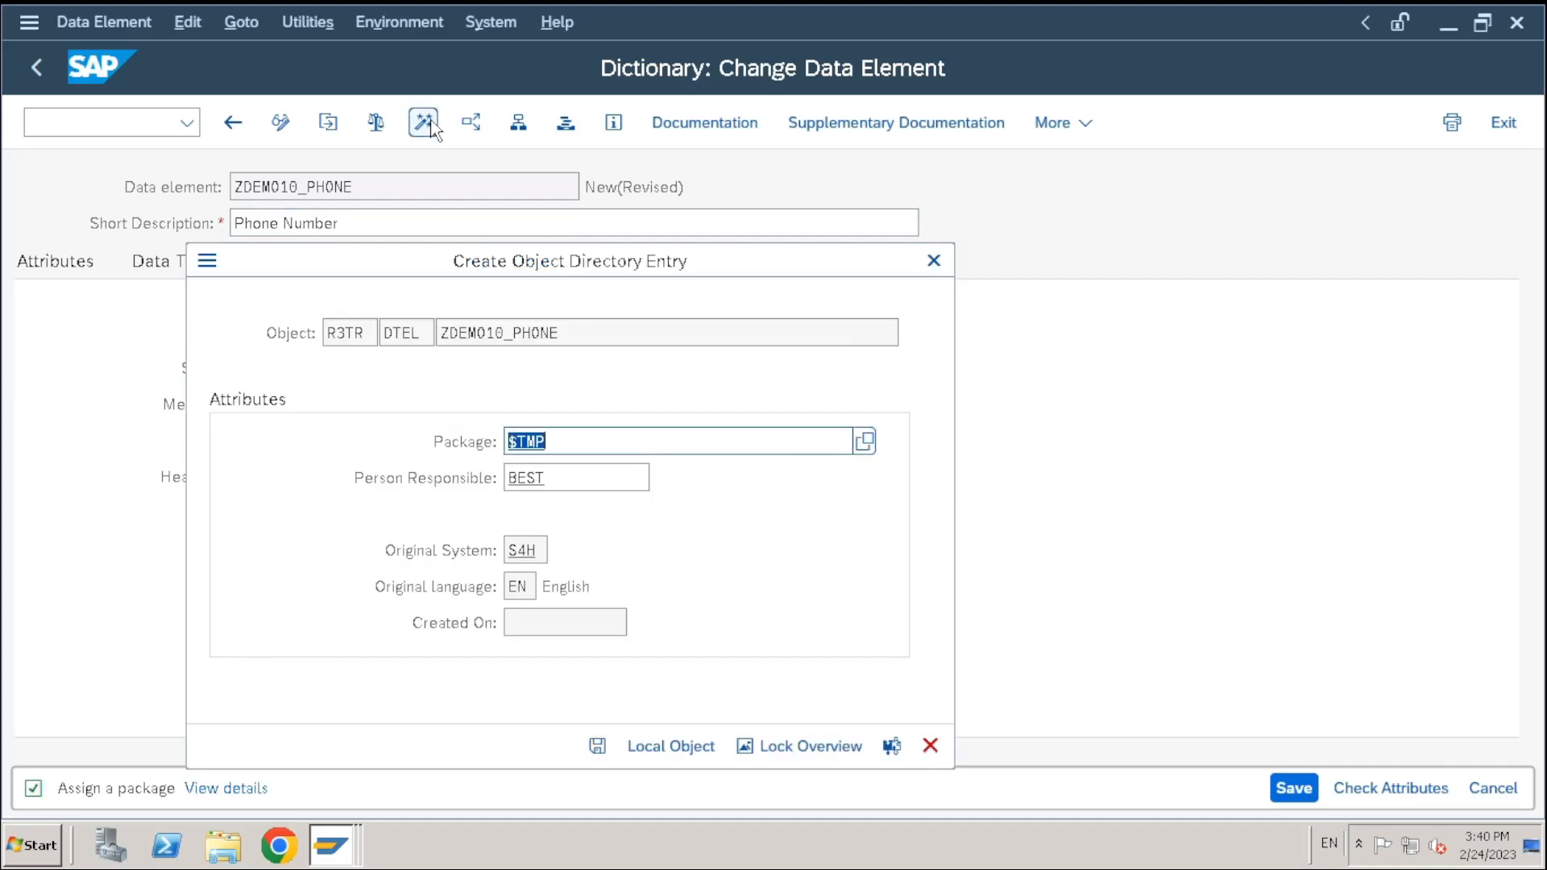
click(597, 745)
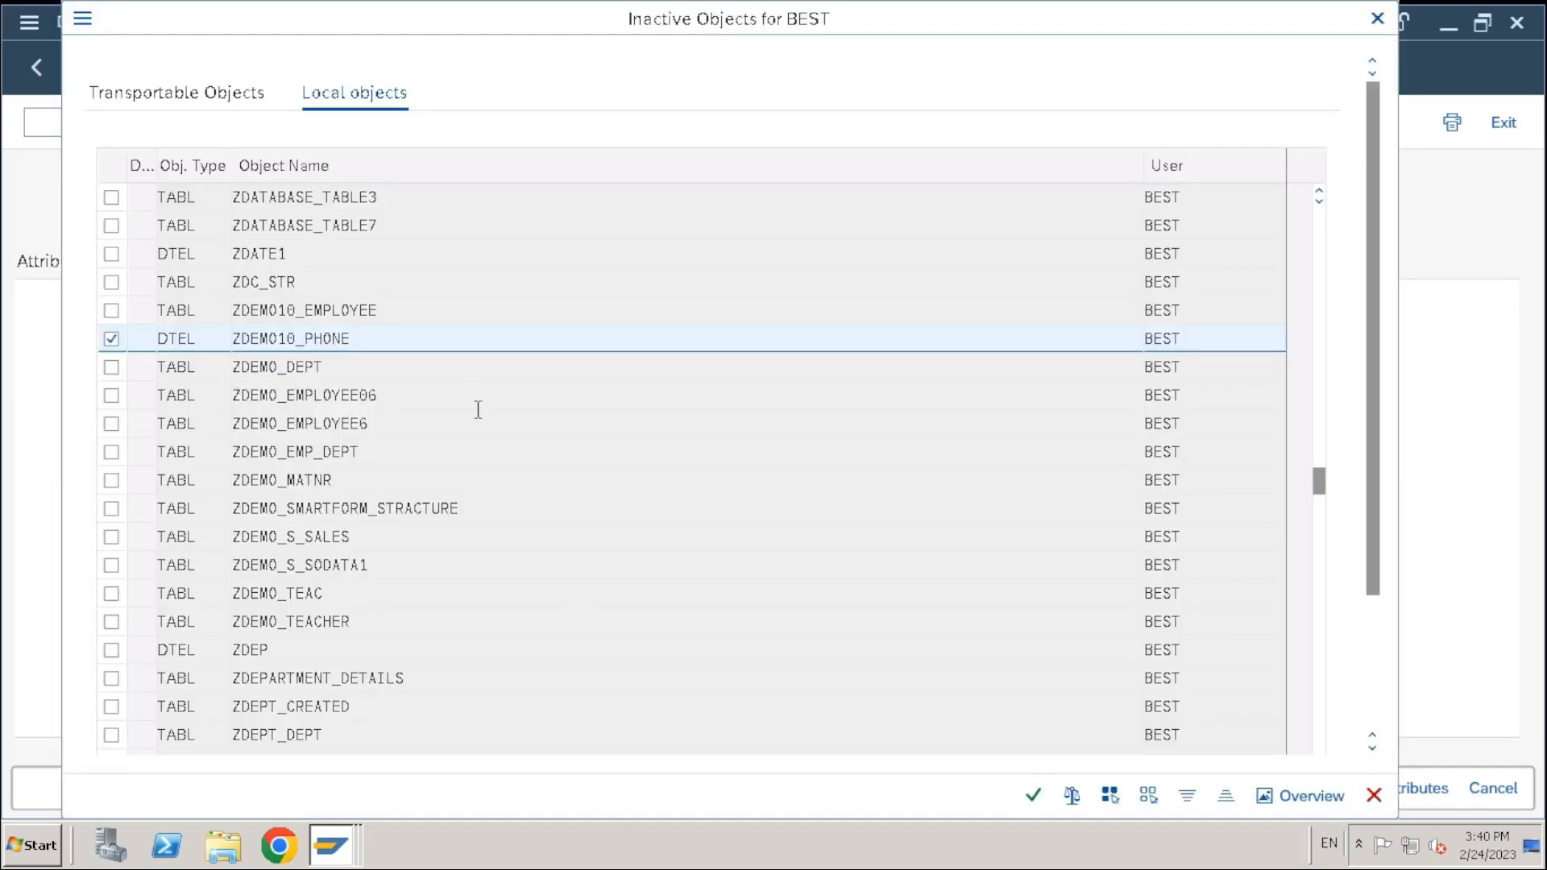
click(1033, 795)
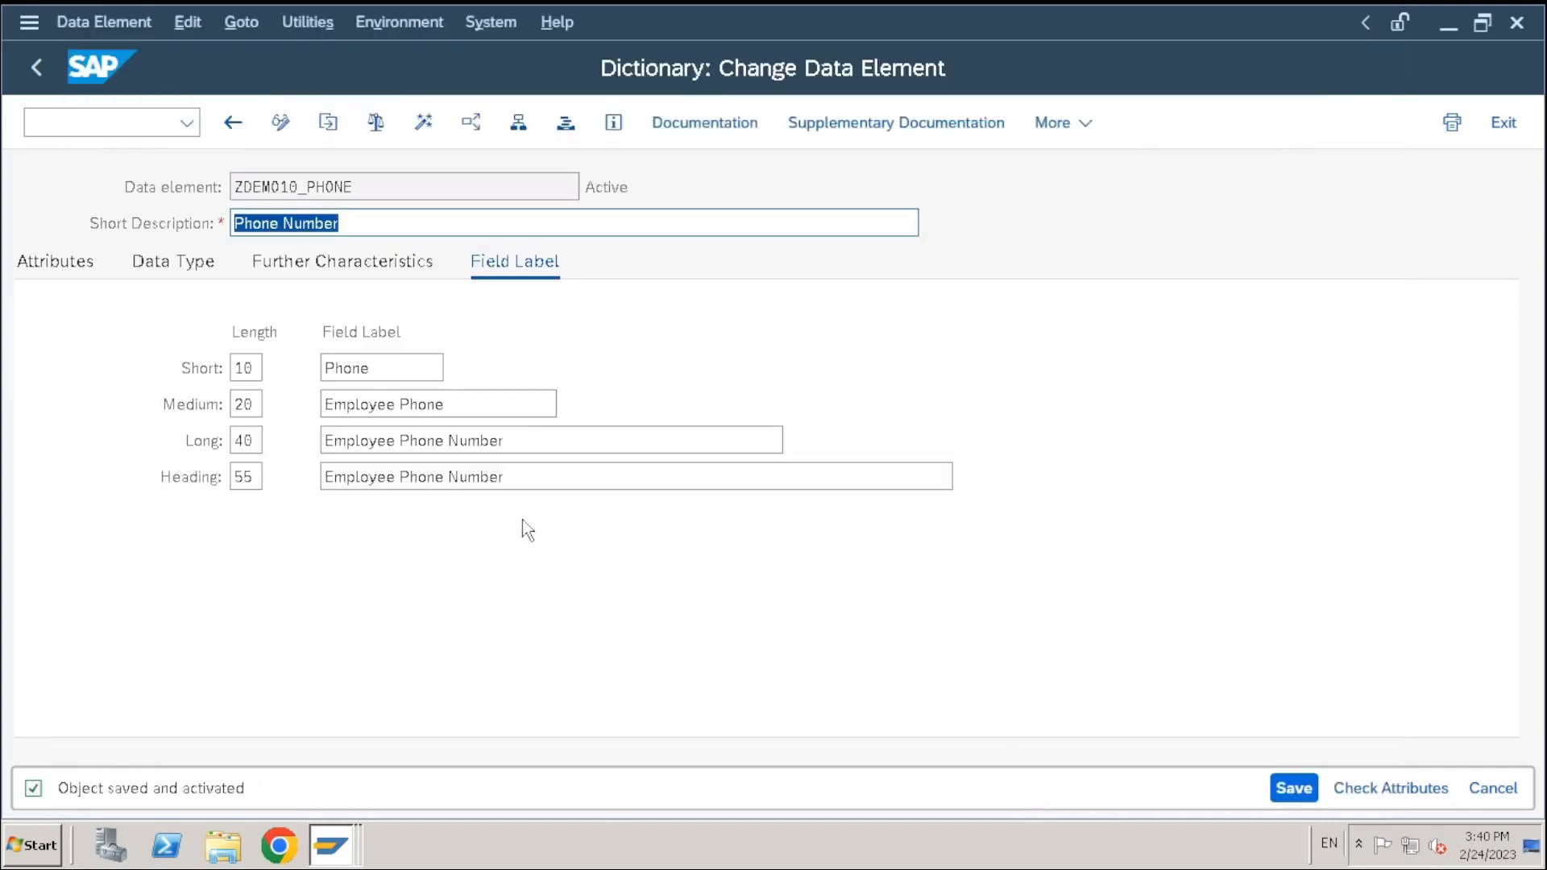
click(36, 67)
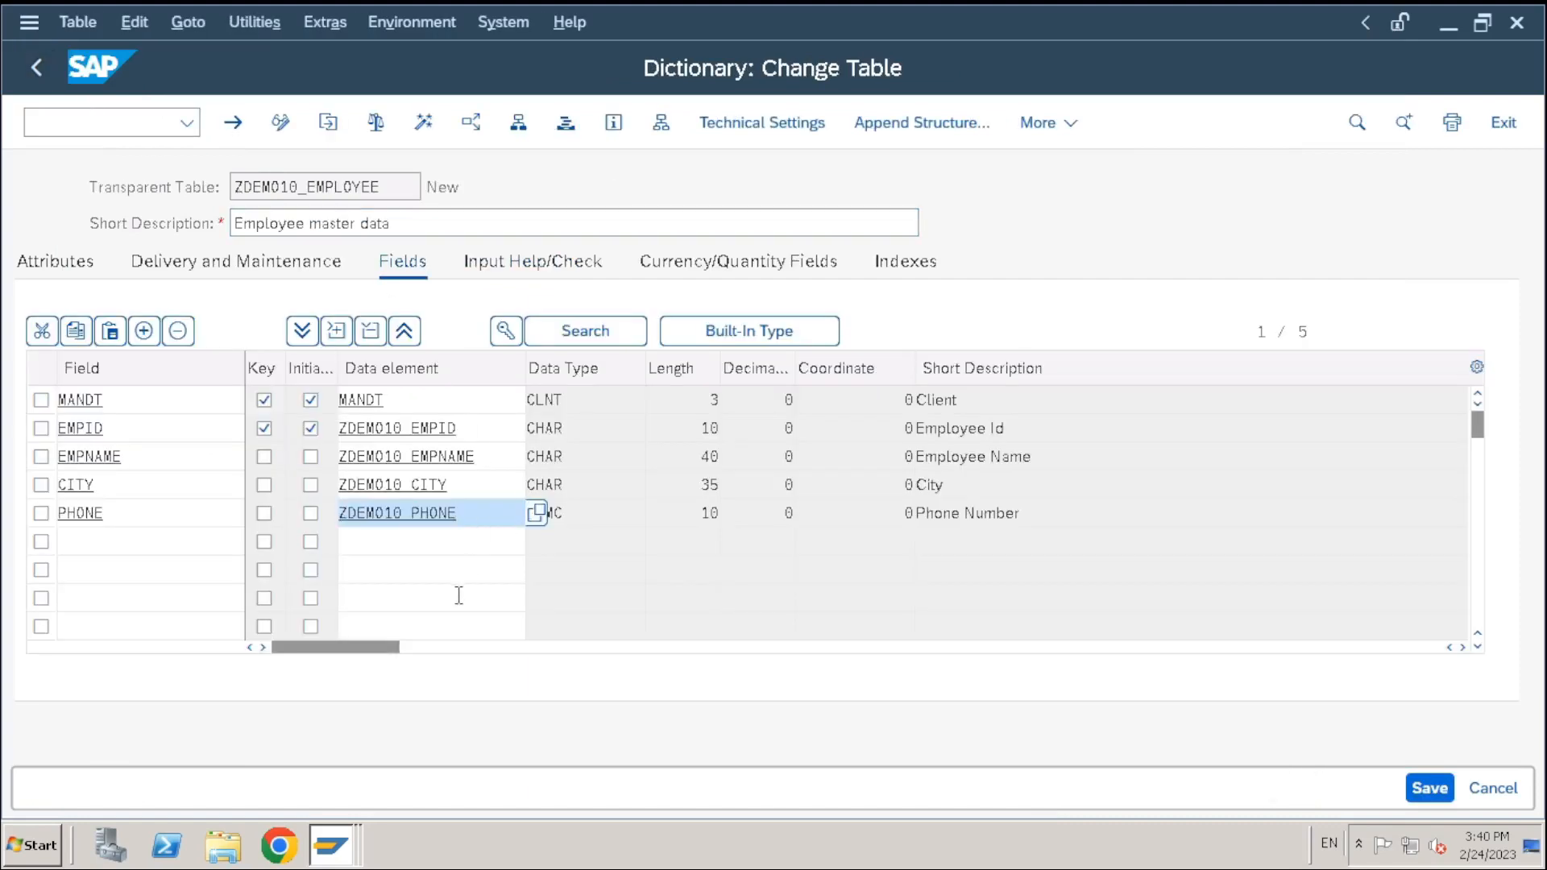
Save technical settings with data class APPL0 and size category 0, then go back to the table
click(461, 597)
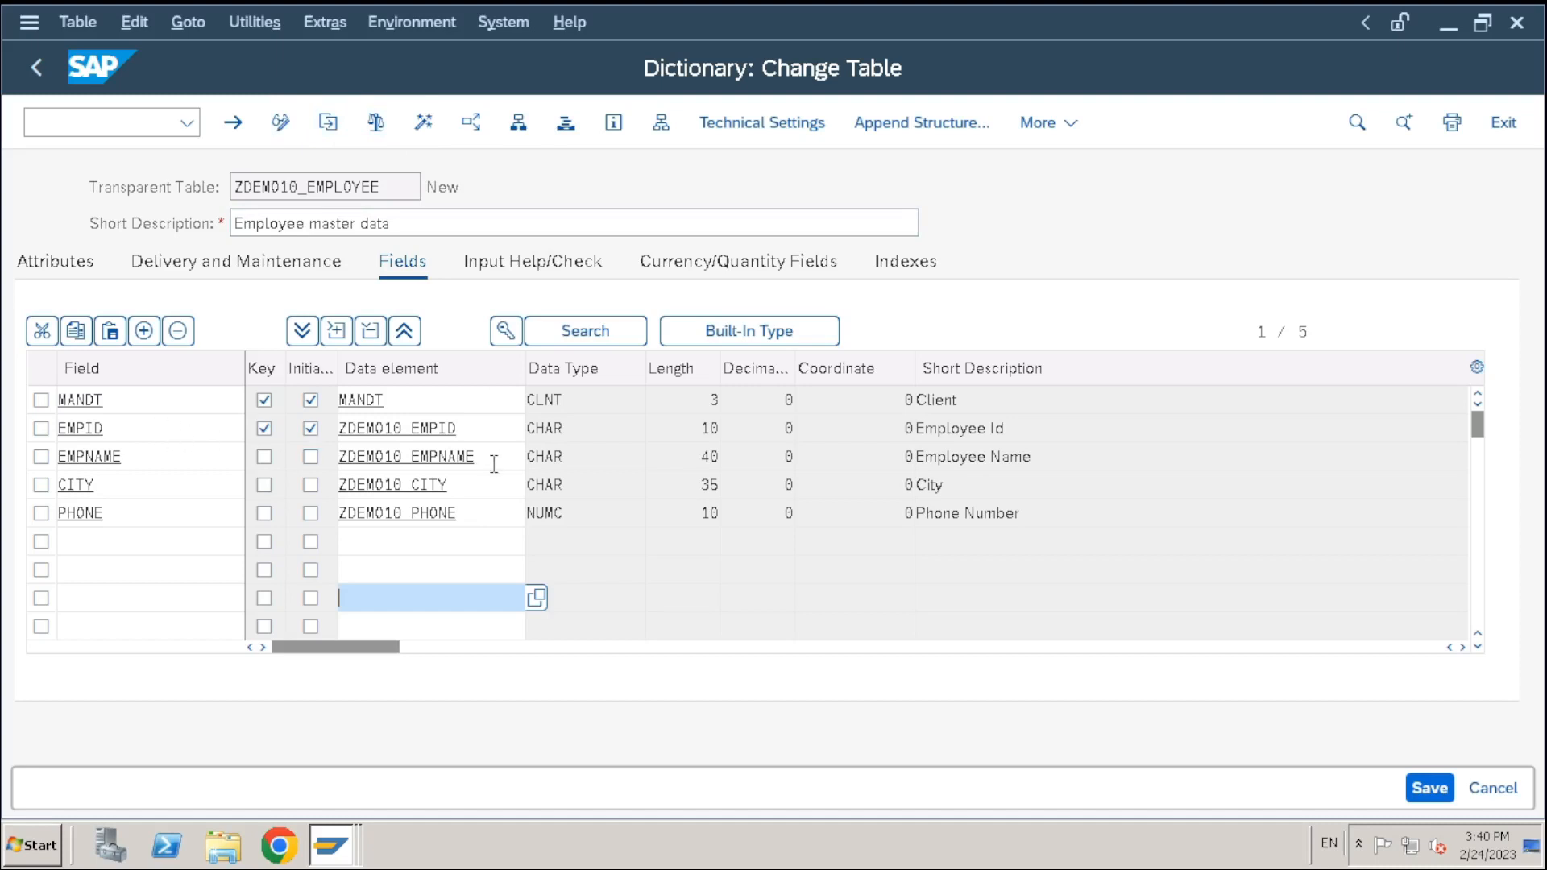
click(750, 125)
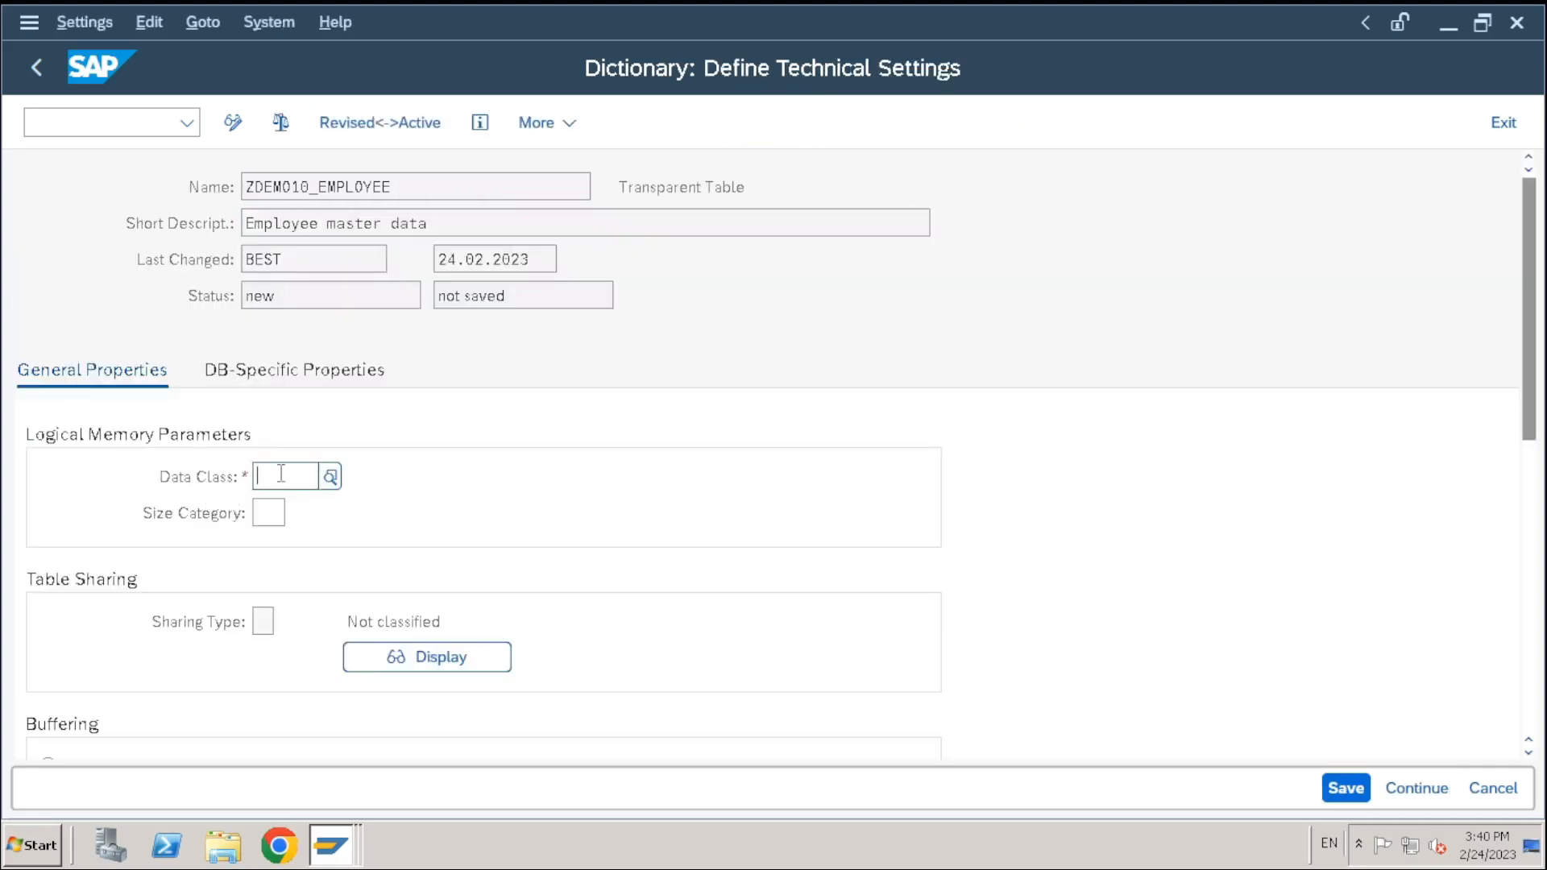
click(329, 484)
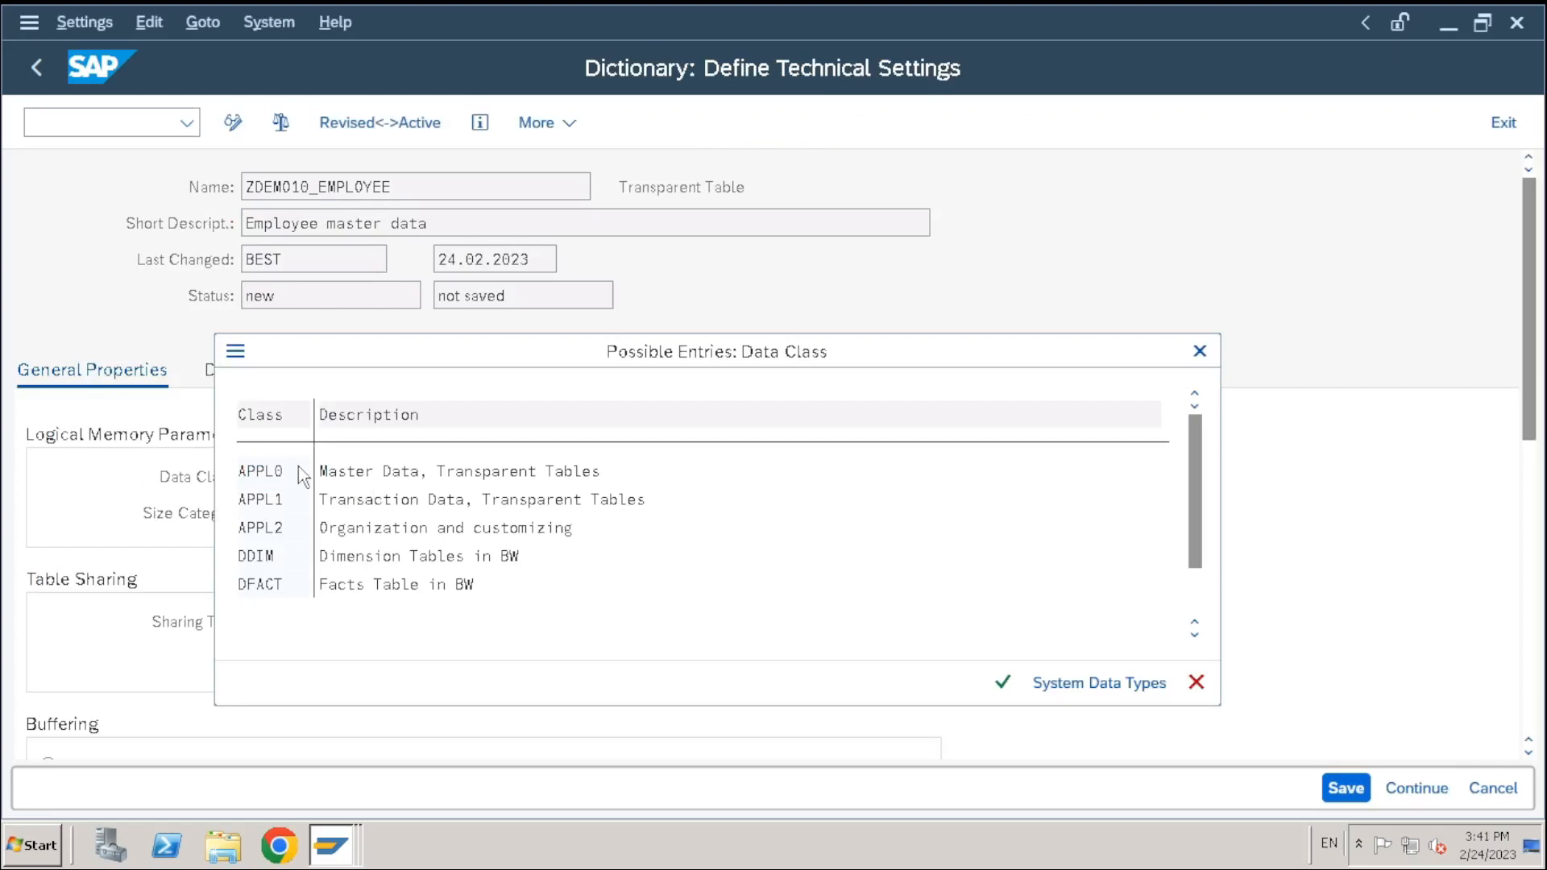
double_click(262, 478)
click(269, 512)
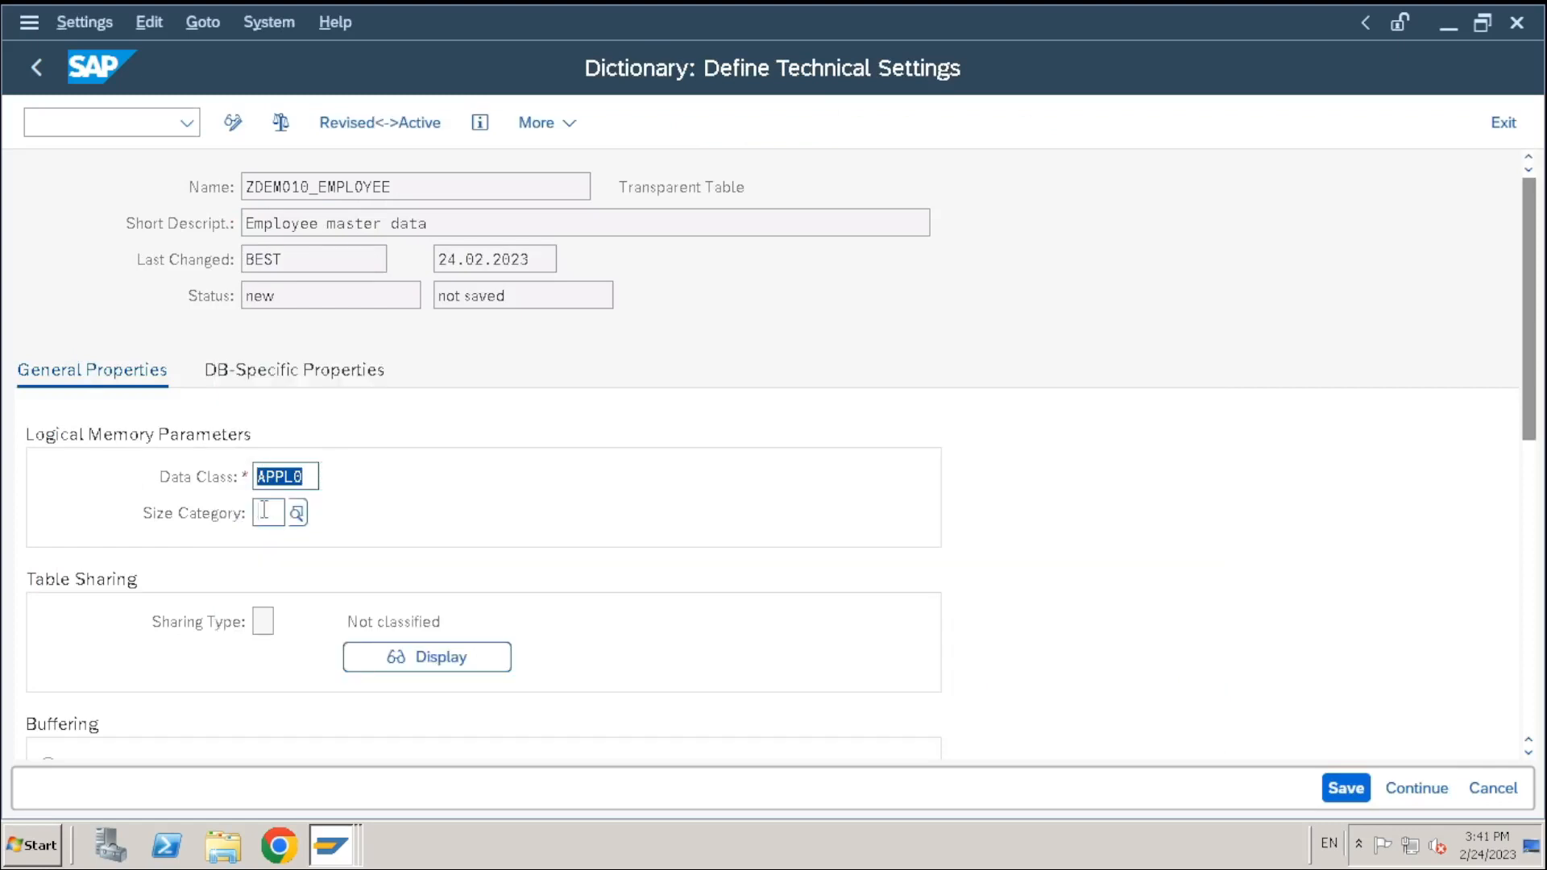
click(296, 512)
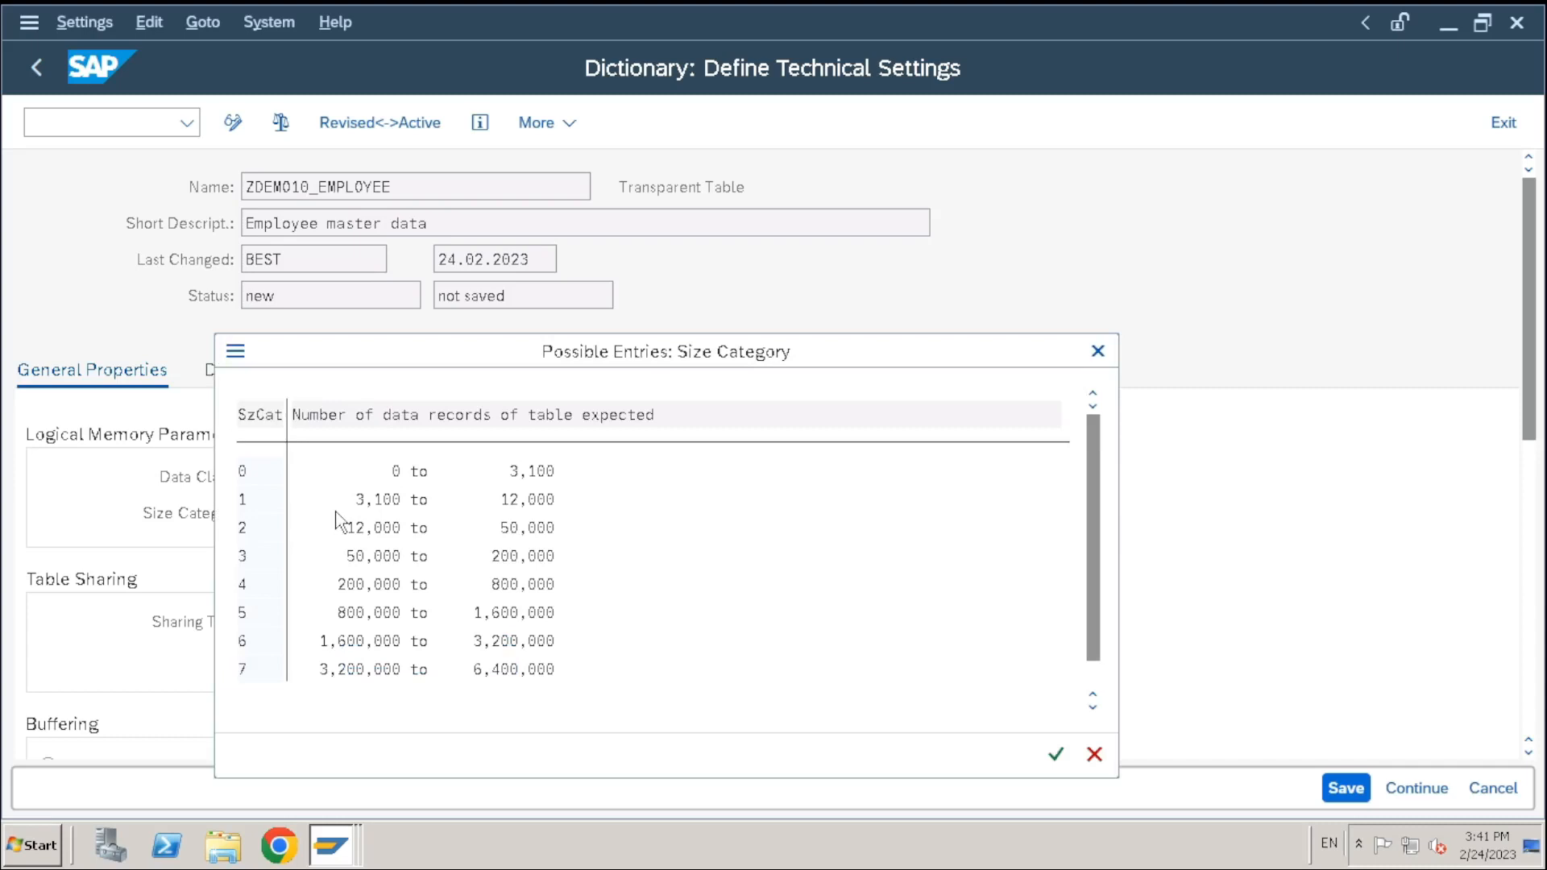
double_click(404, 476)
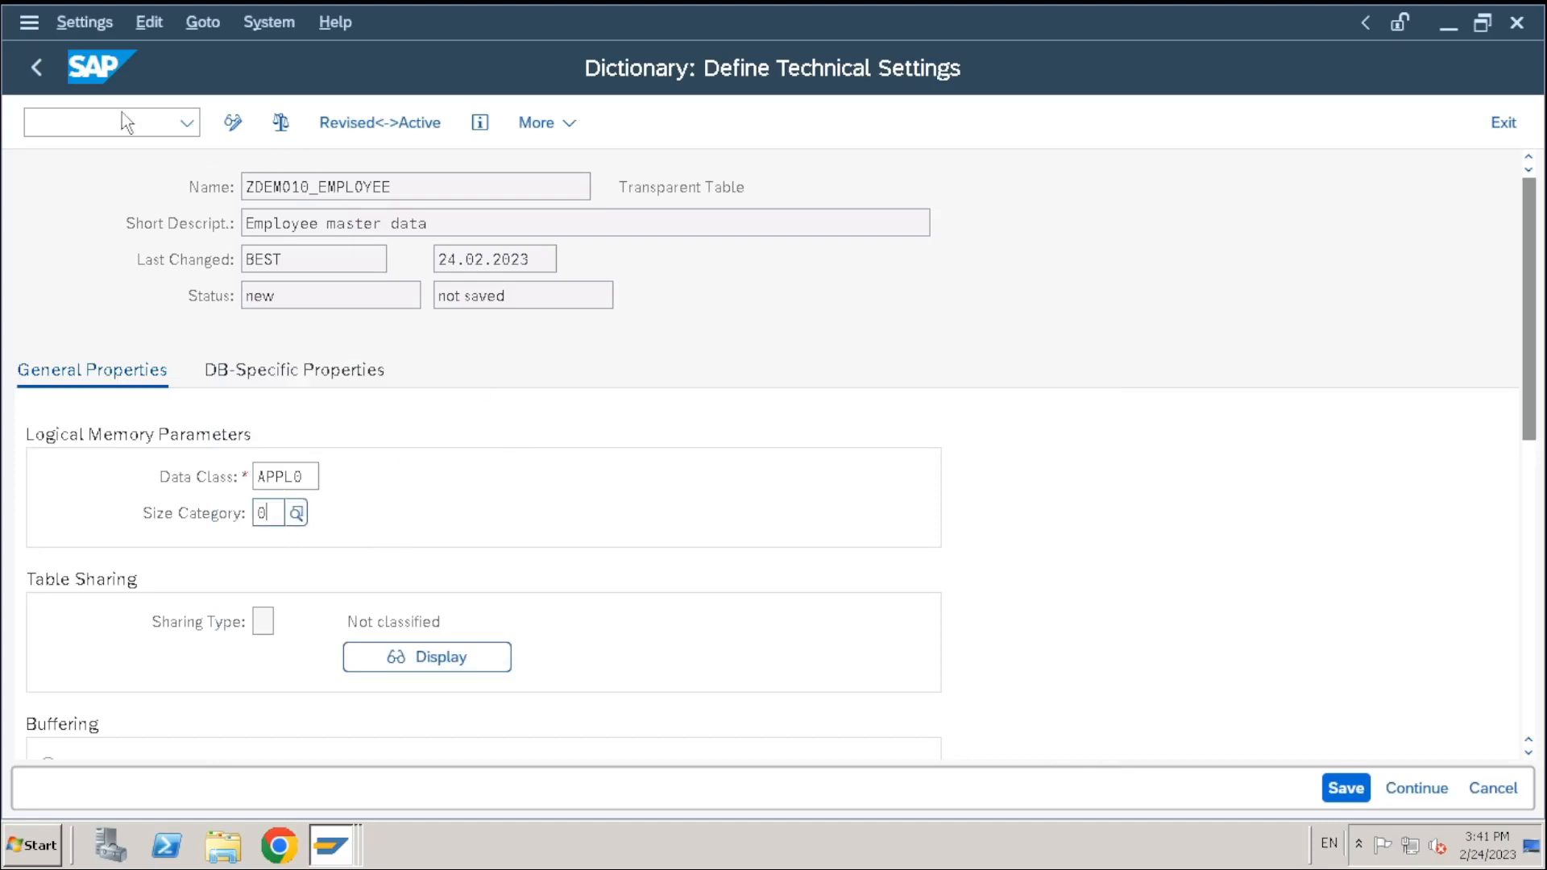
click(1346, 788)
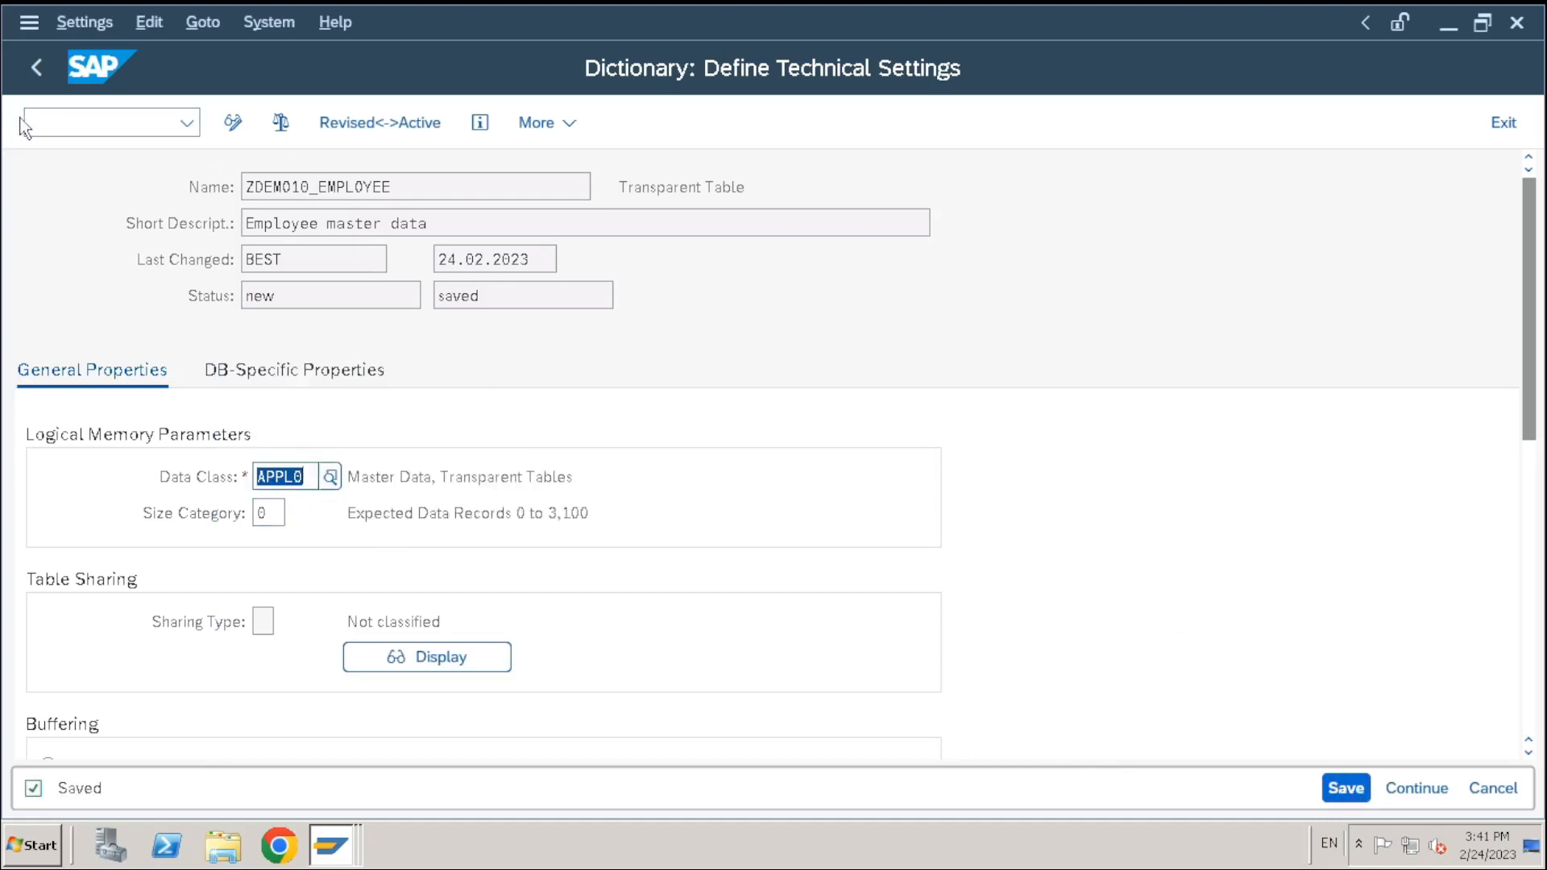
click(29, 68)
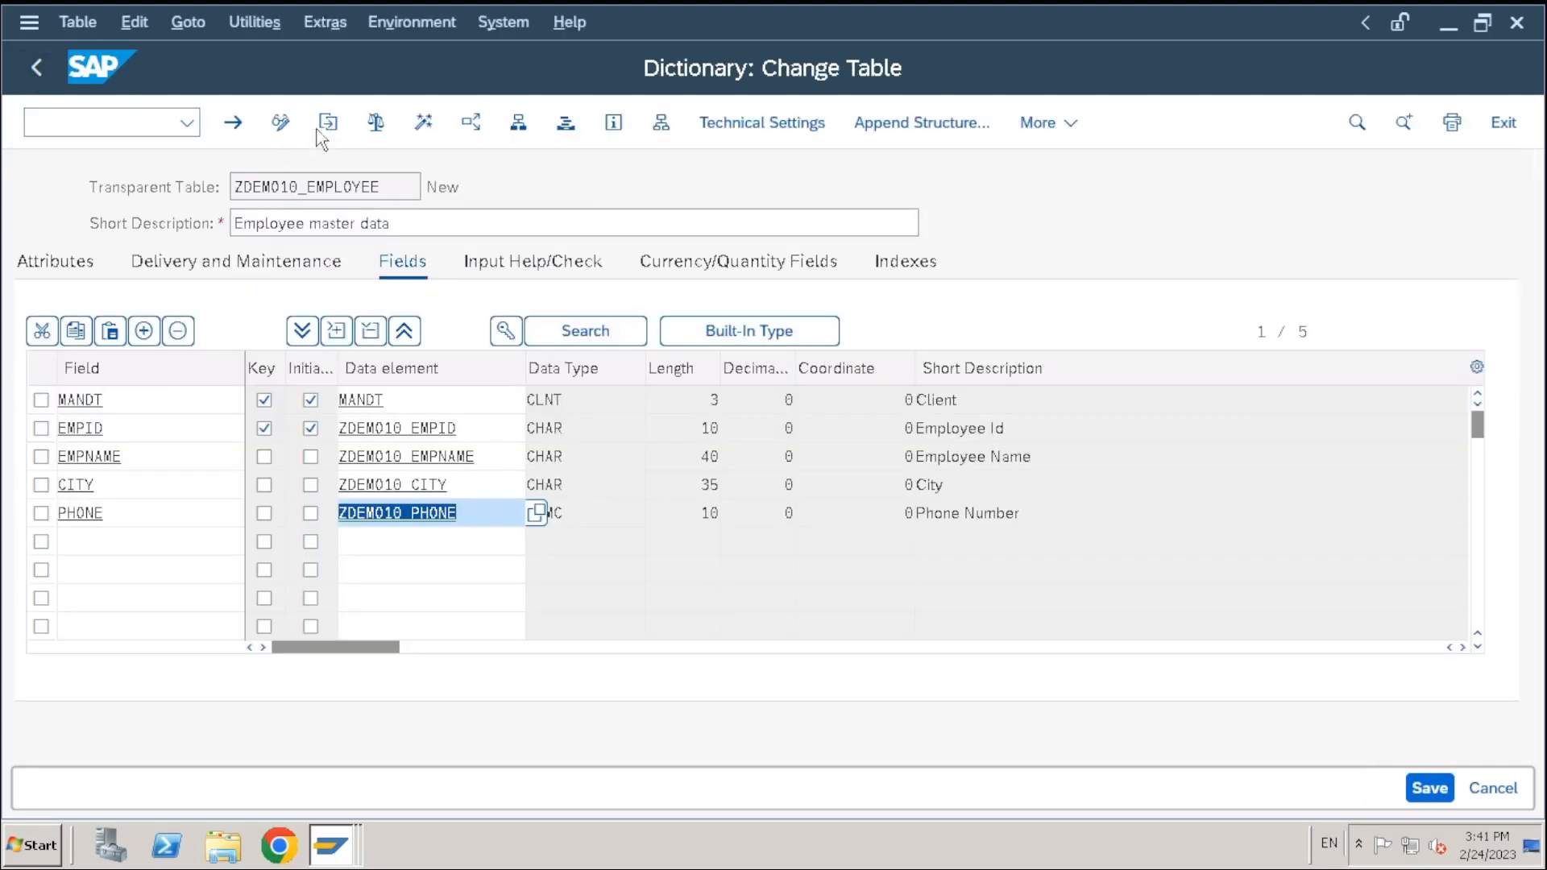
Activate ZDEMO10_EMPLOYEE and review the warnings in the activation log
click(422, 123)
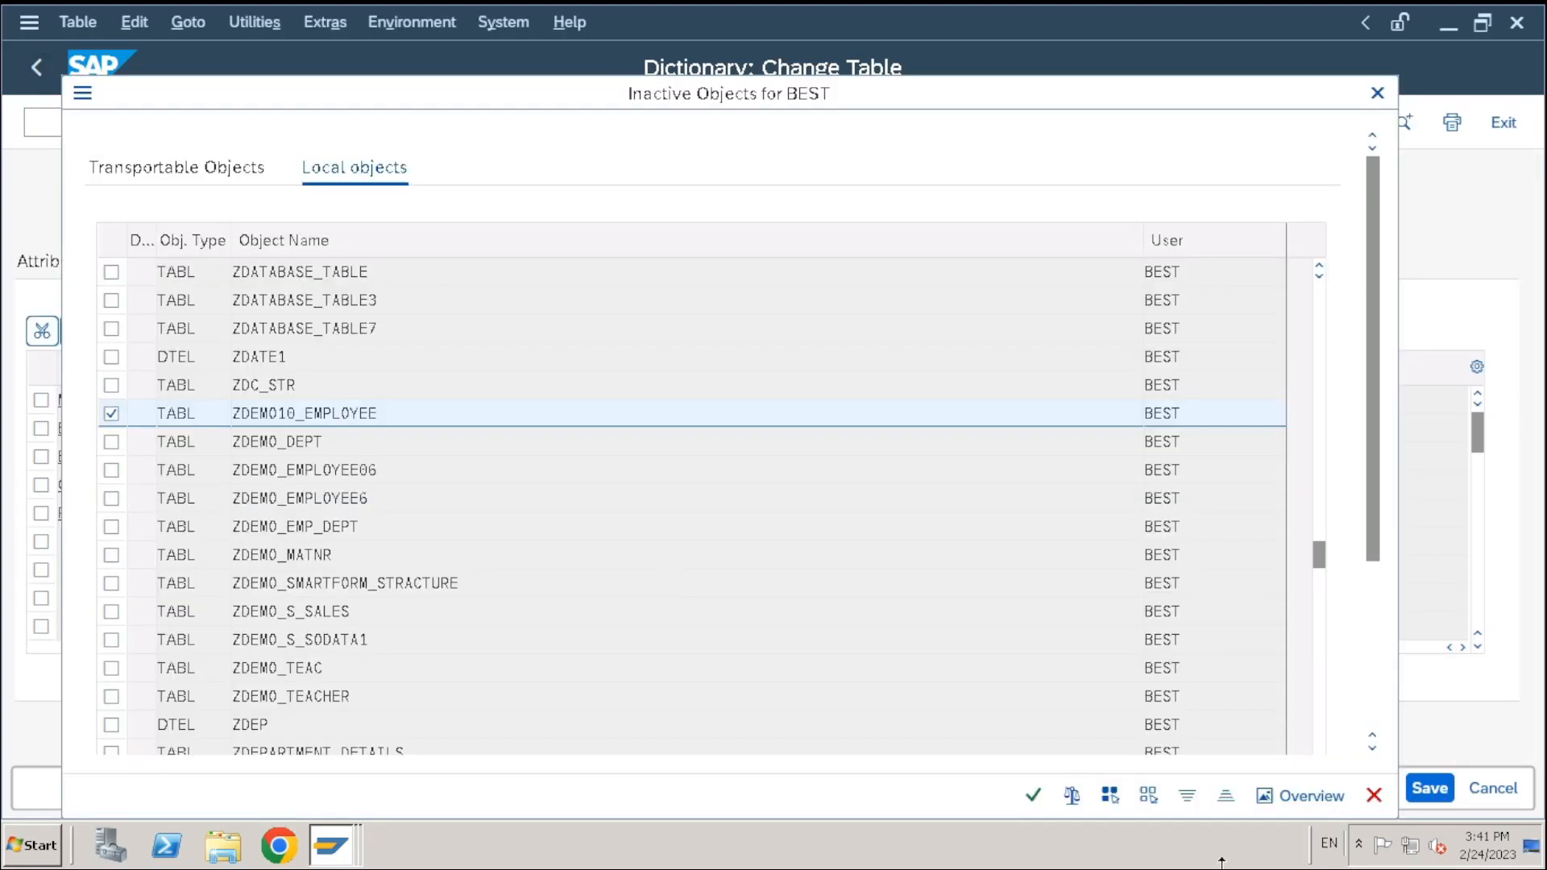
click(1033, 796)
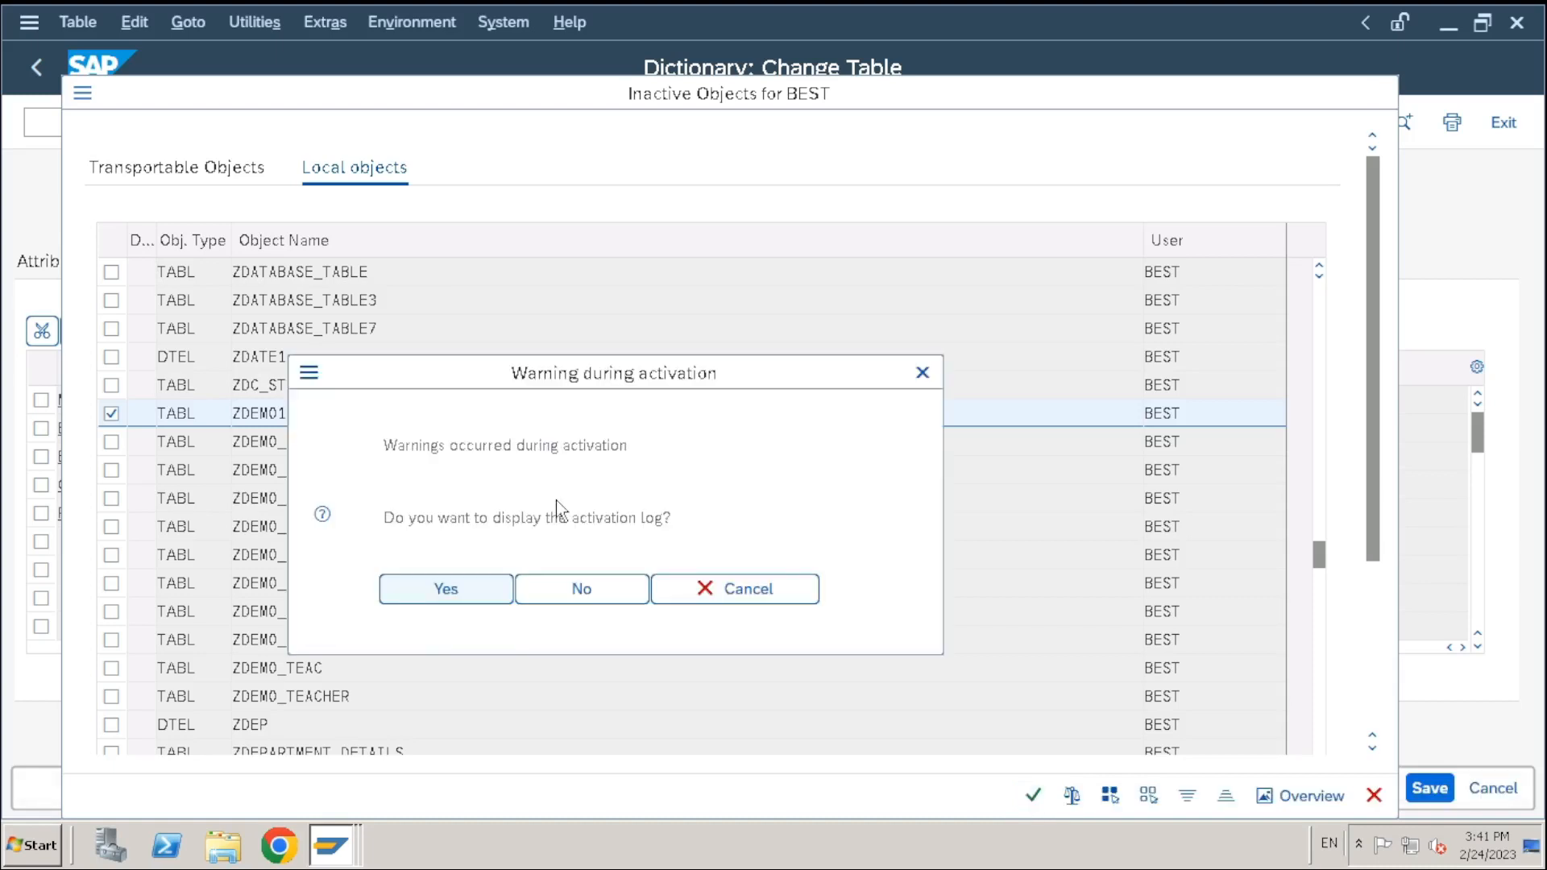
click(475, 596)
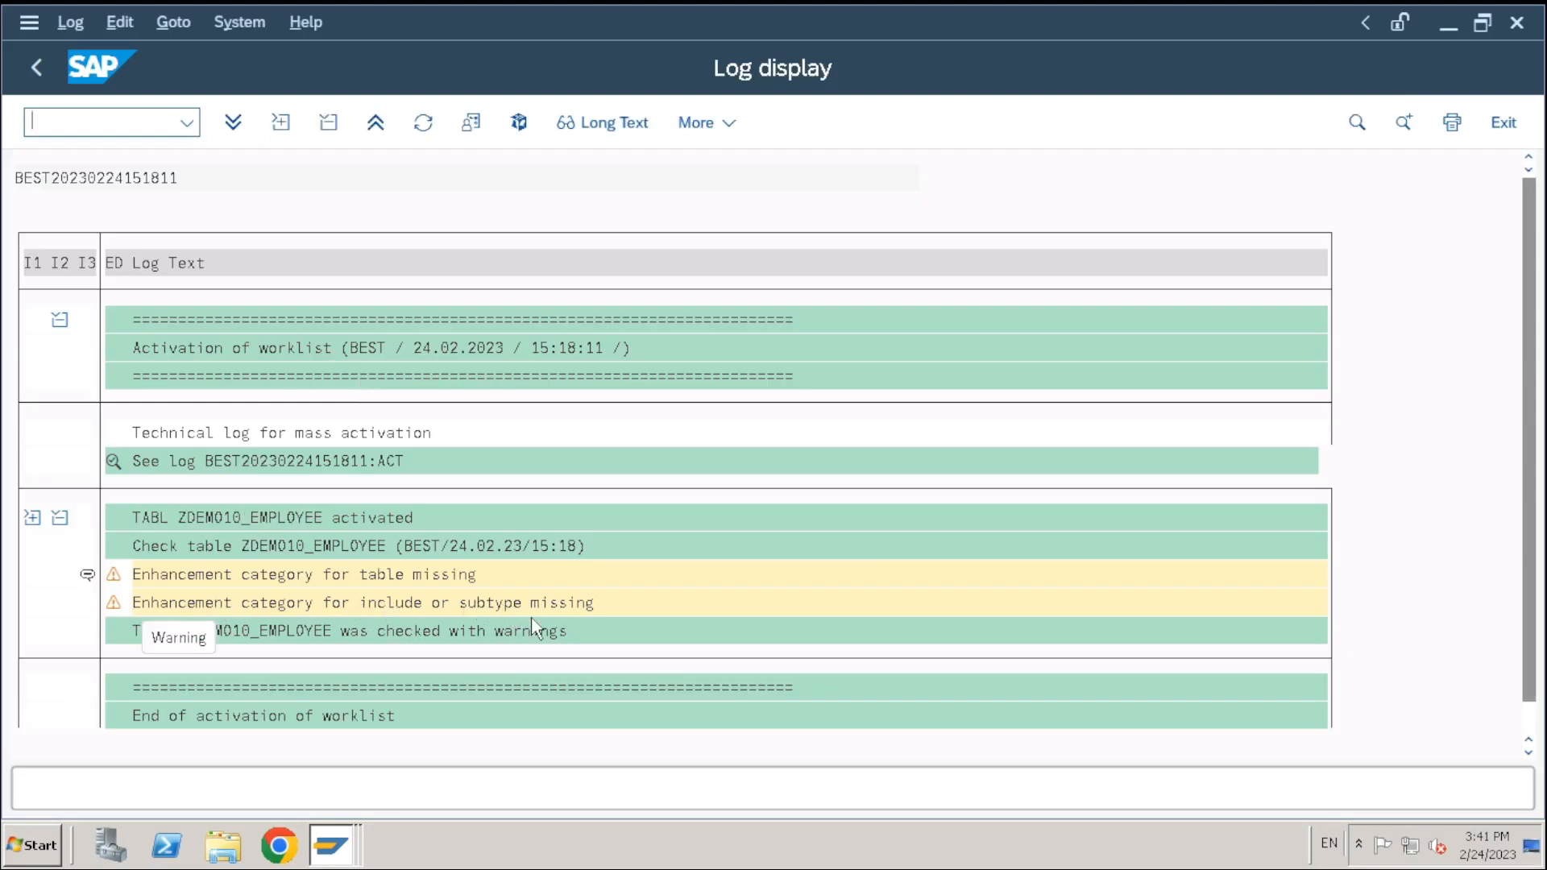
click(35, 76)
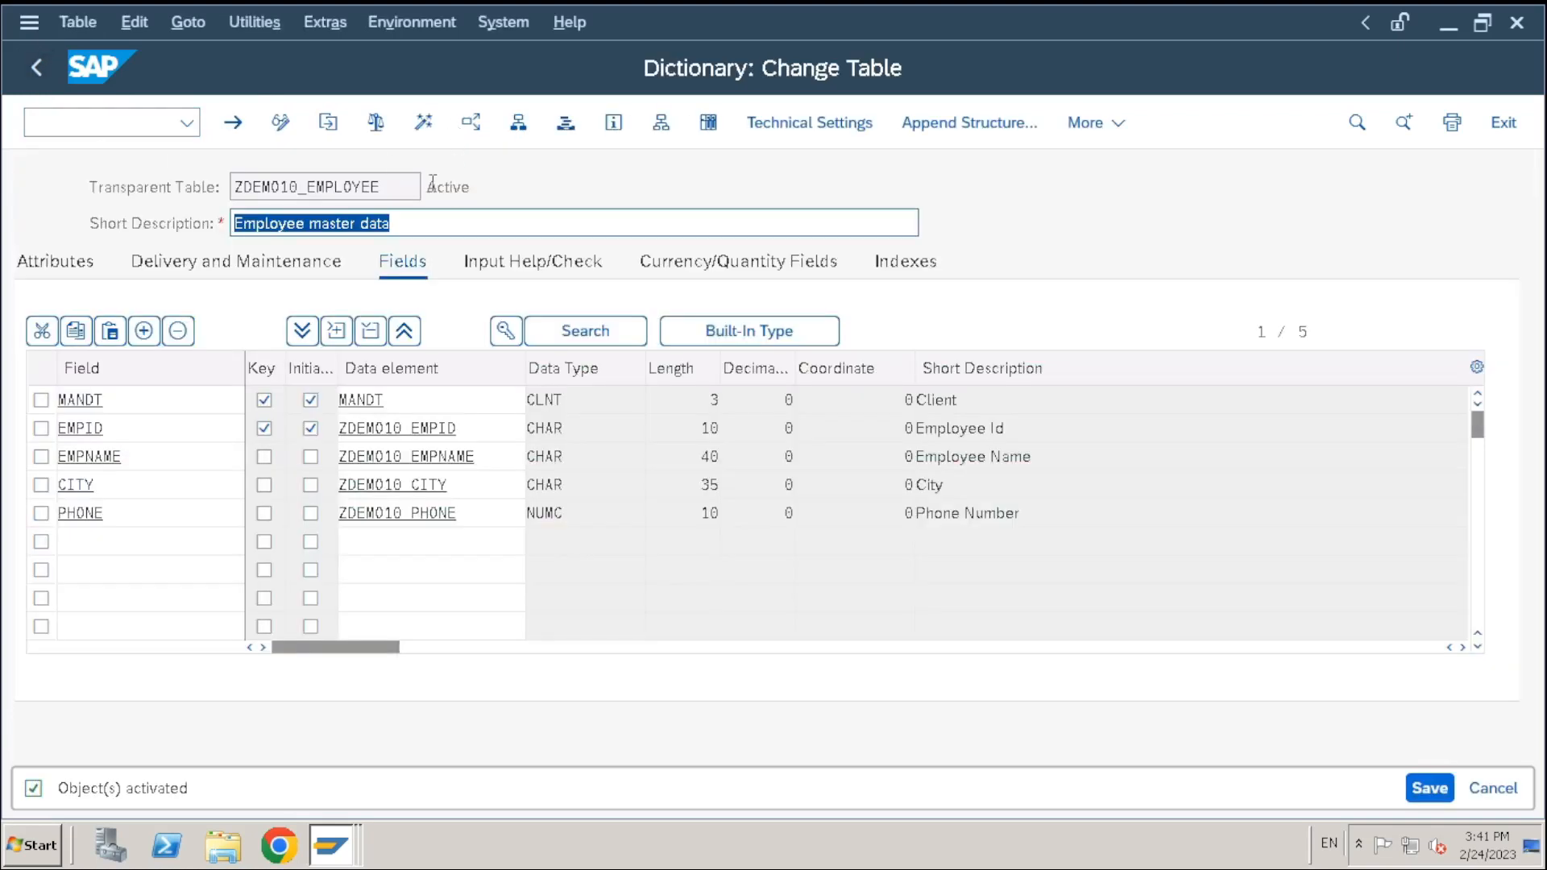
drag(433, 187, 522, 194)
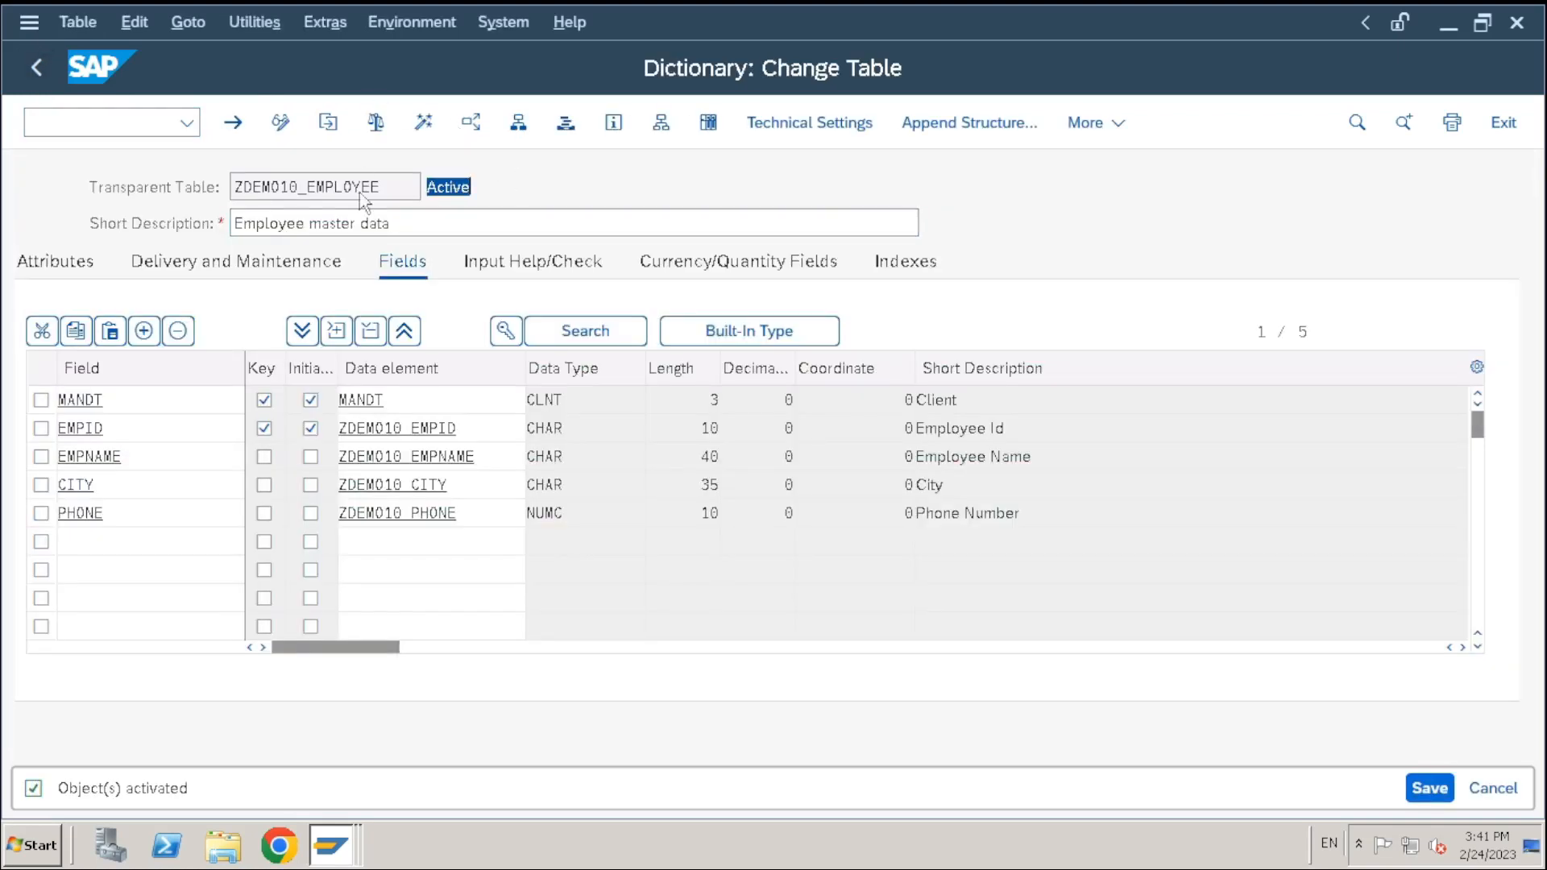
drag(407, 223, 167, 225)
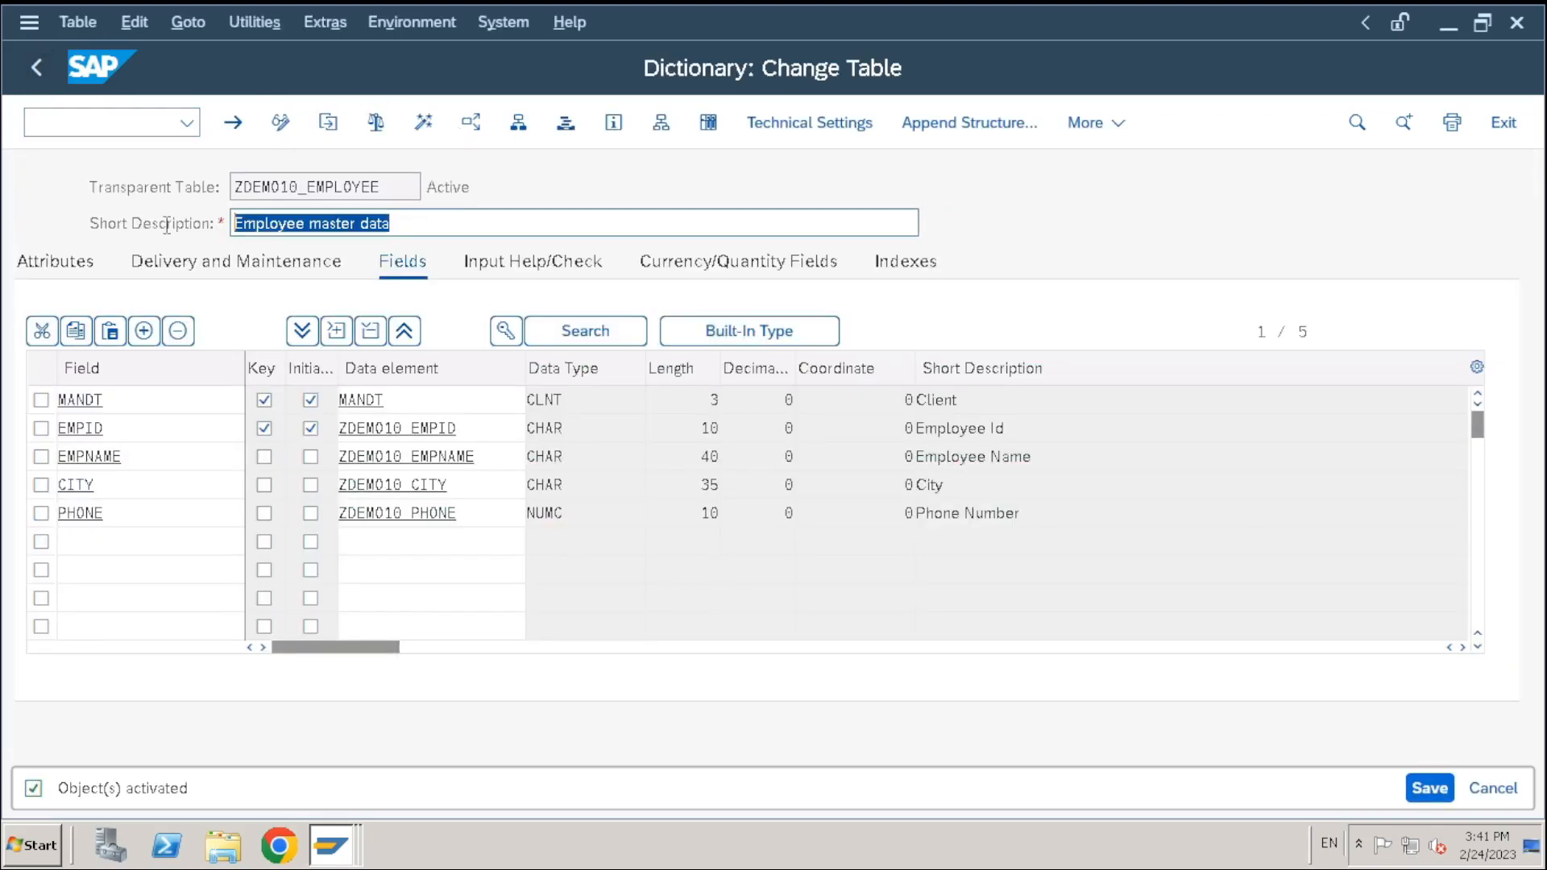
Set the enhancement category to Can Be Enhanced (Deep) and activate the table again
click(202, 20)
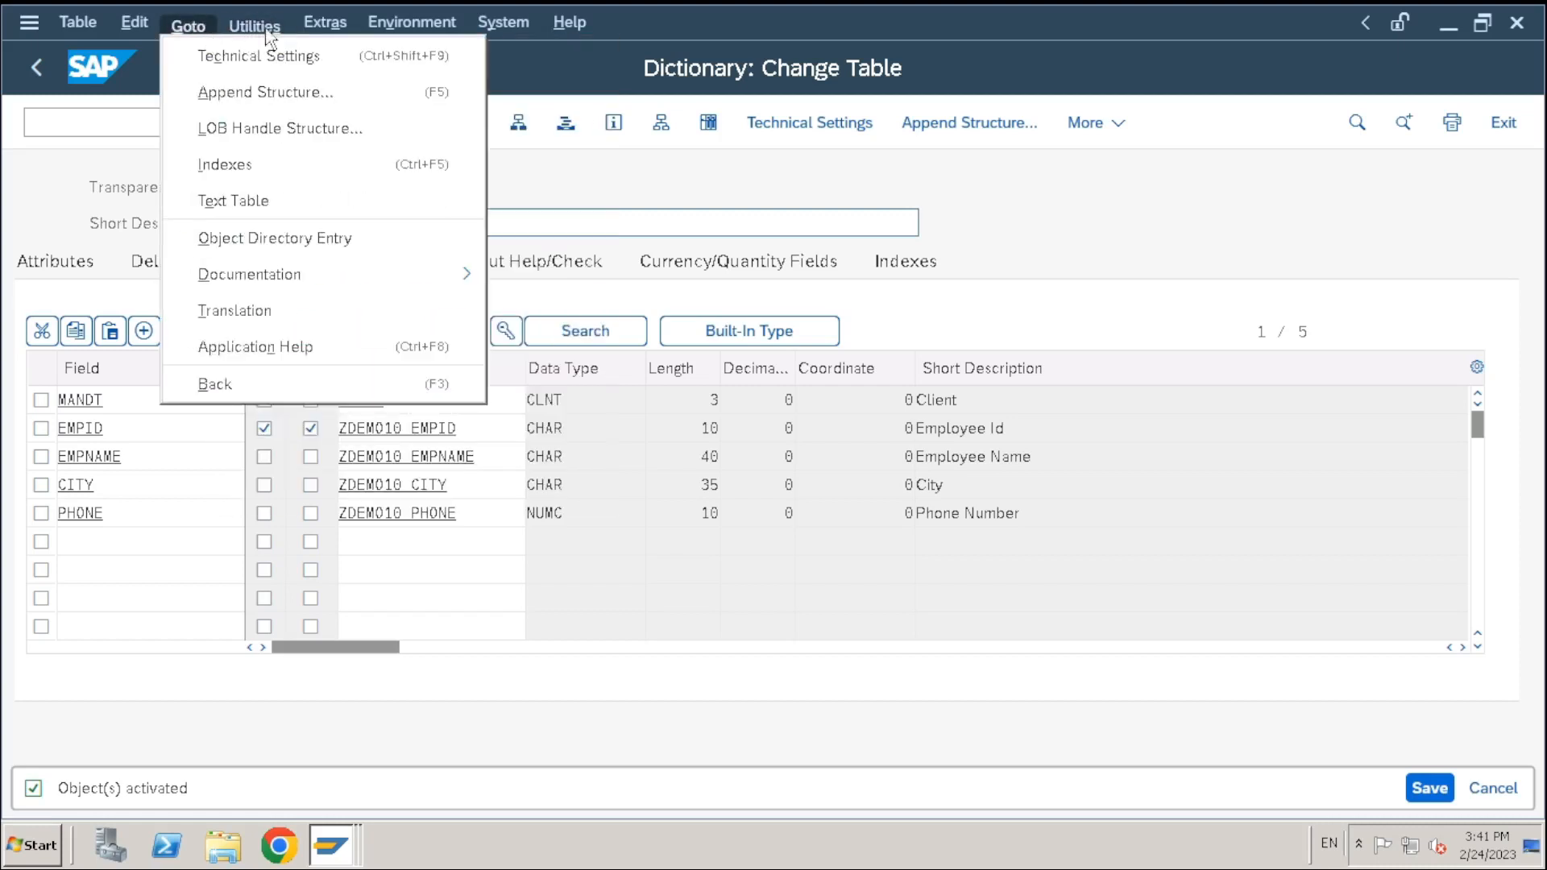
mouse_move(324, 26)
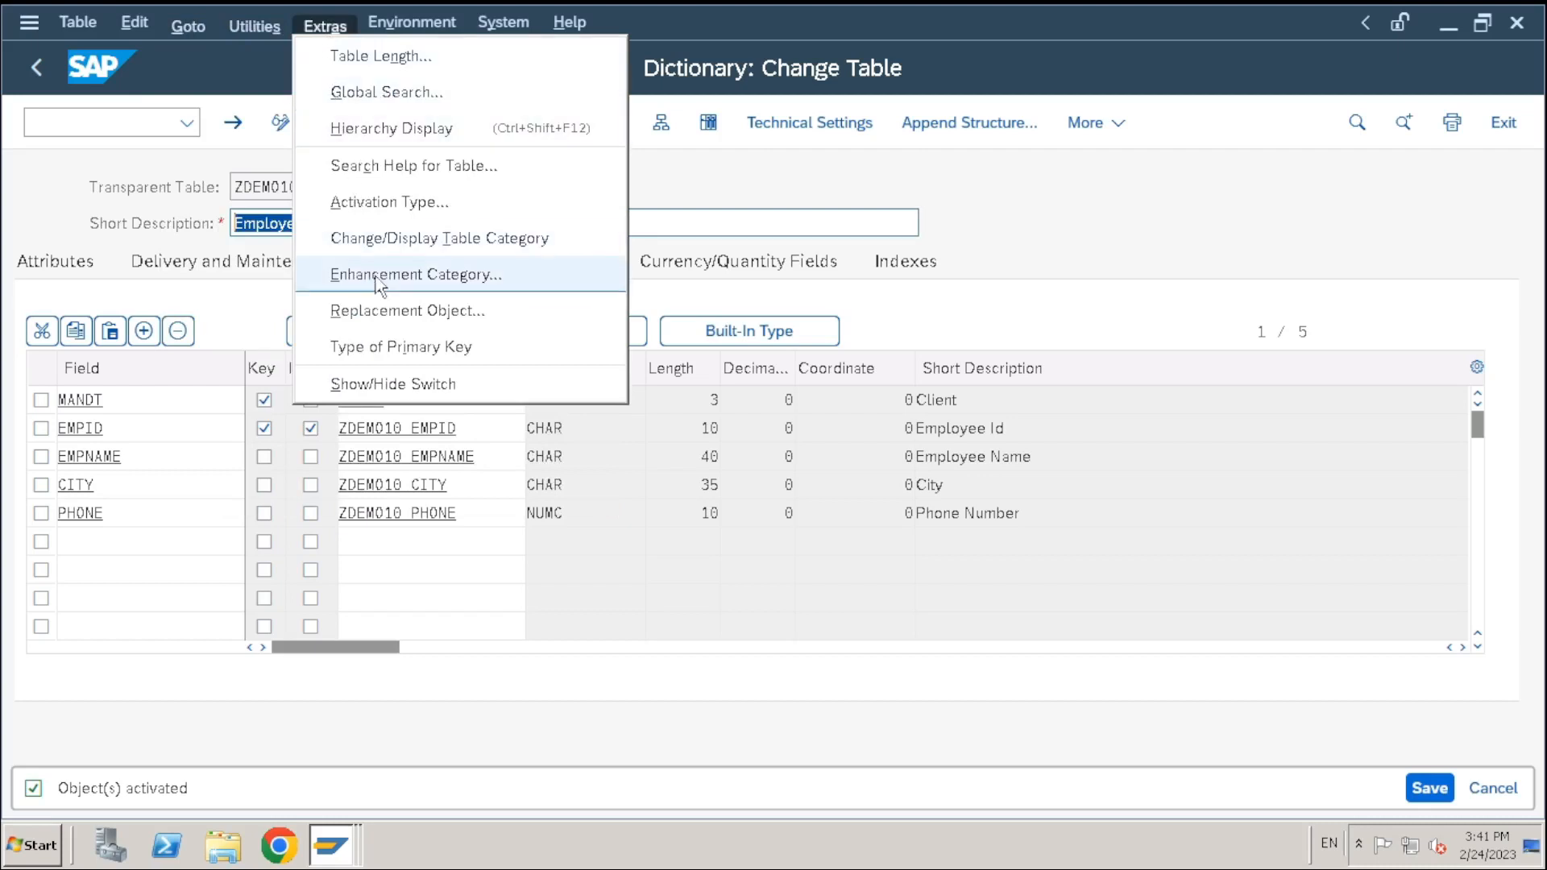
click(347, 274)
click(801, 795)
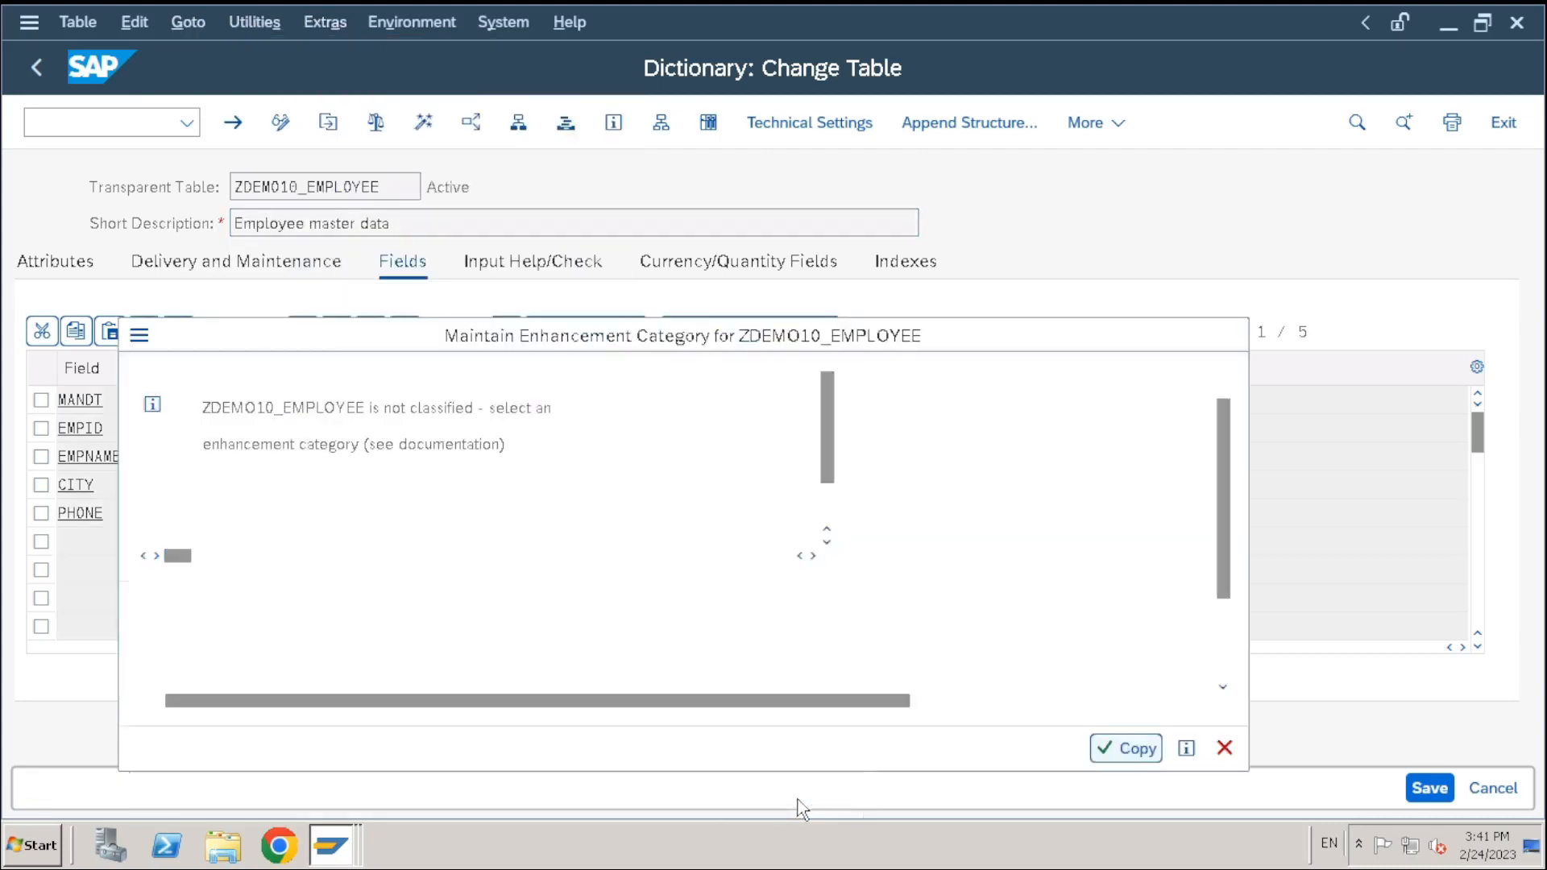
click(164, 444)
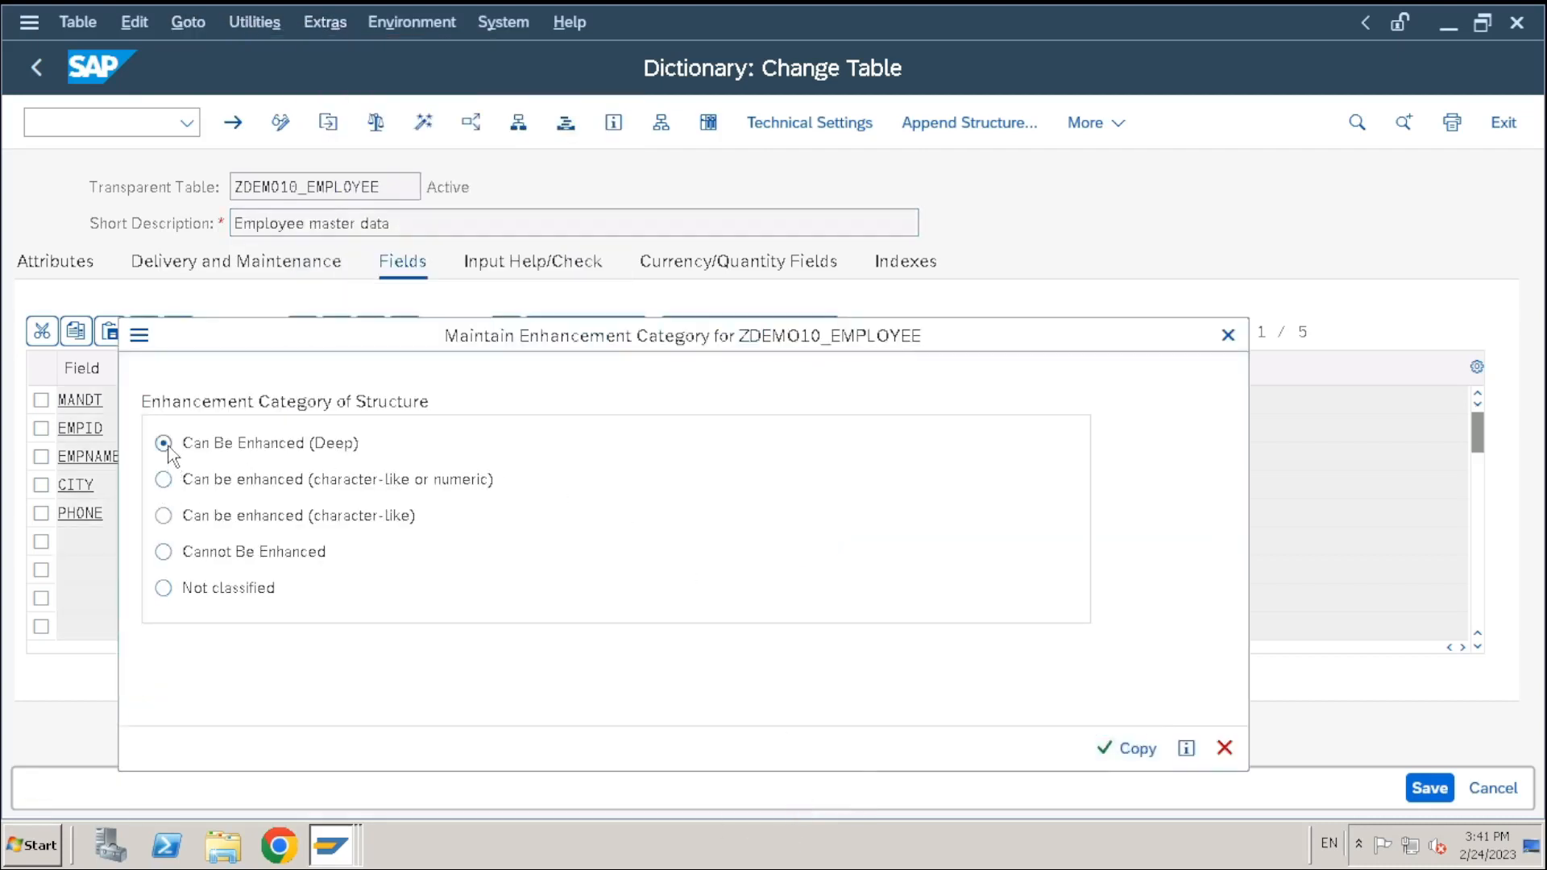
click(1126, 750)
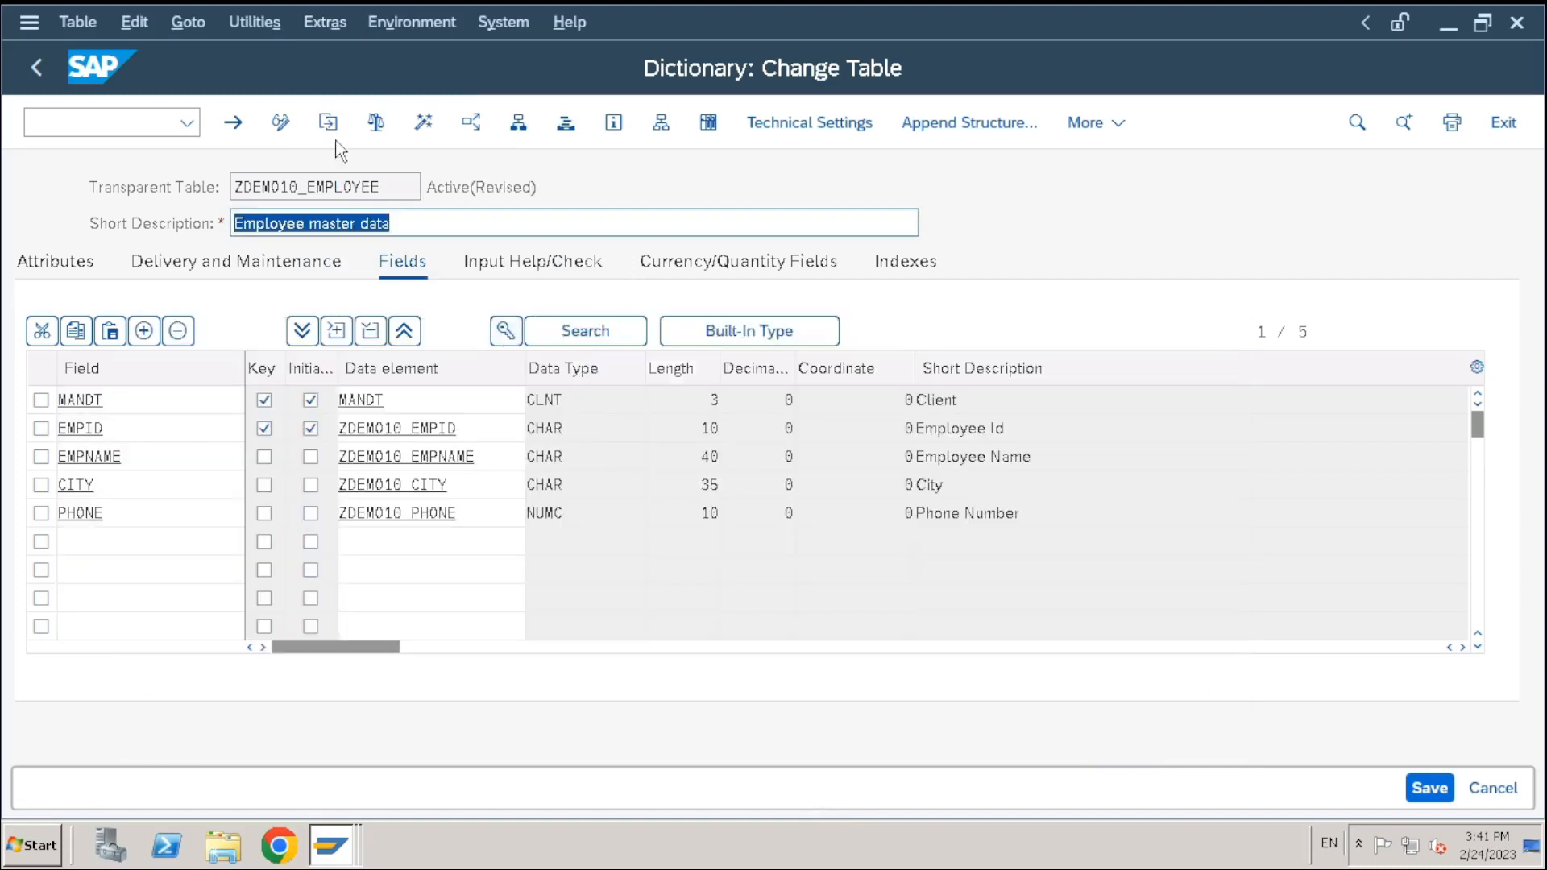
click(423, 123)
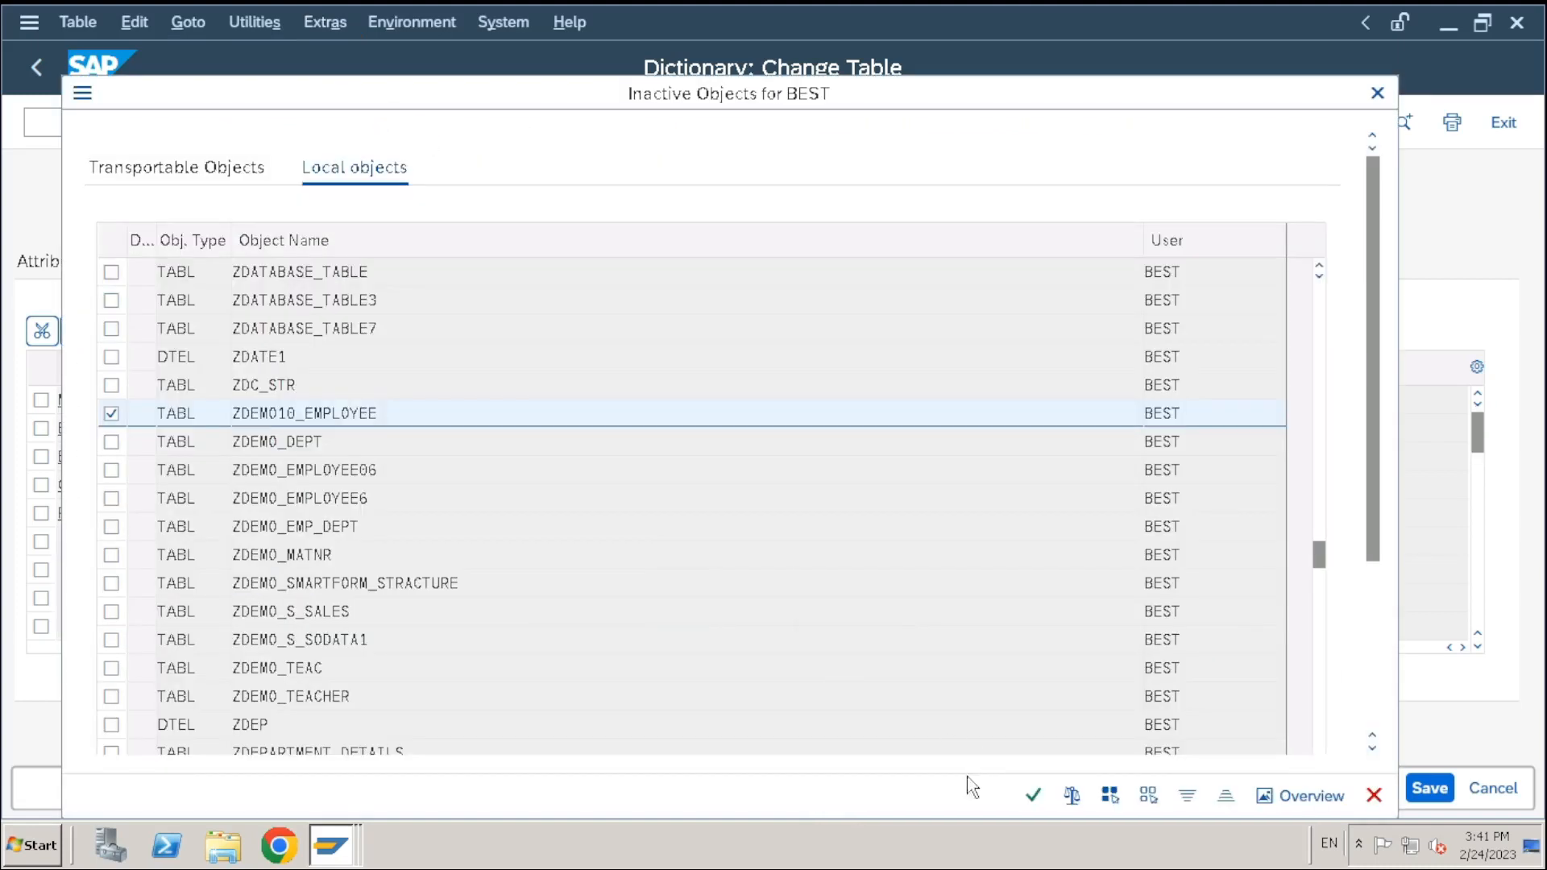
click(1033, 795)
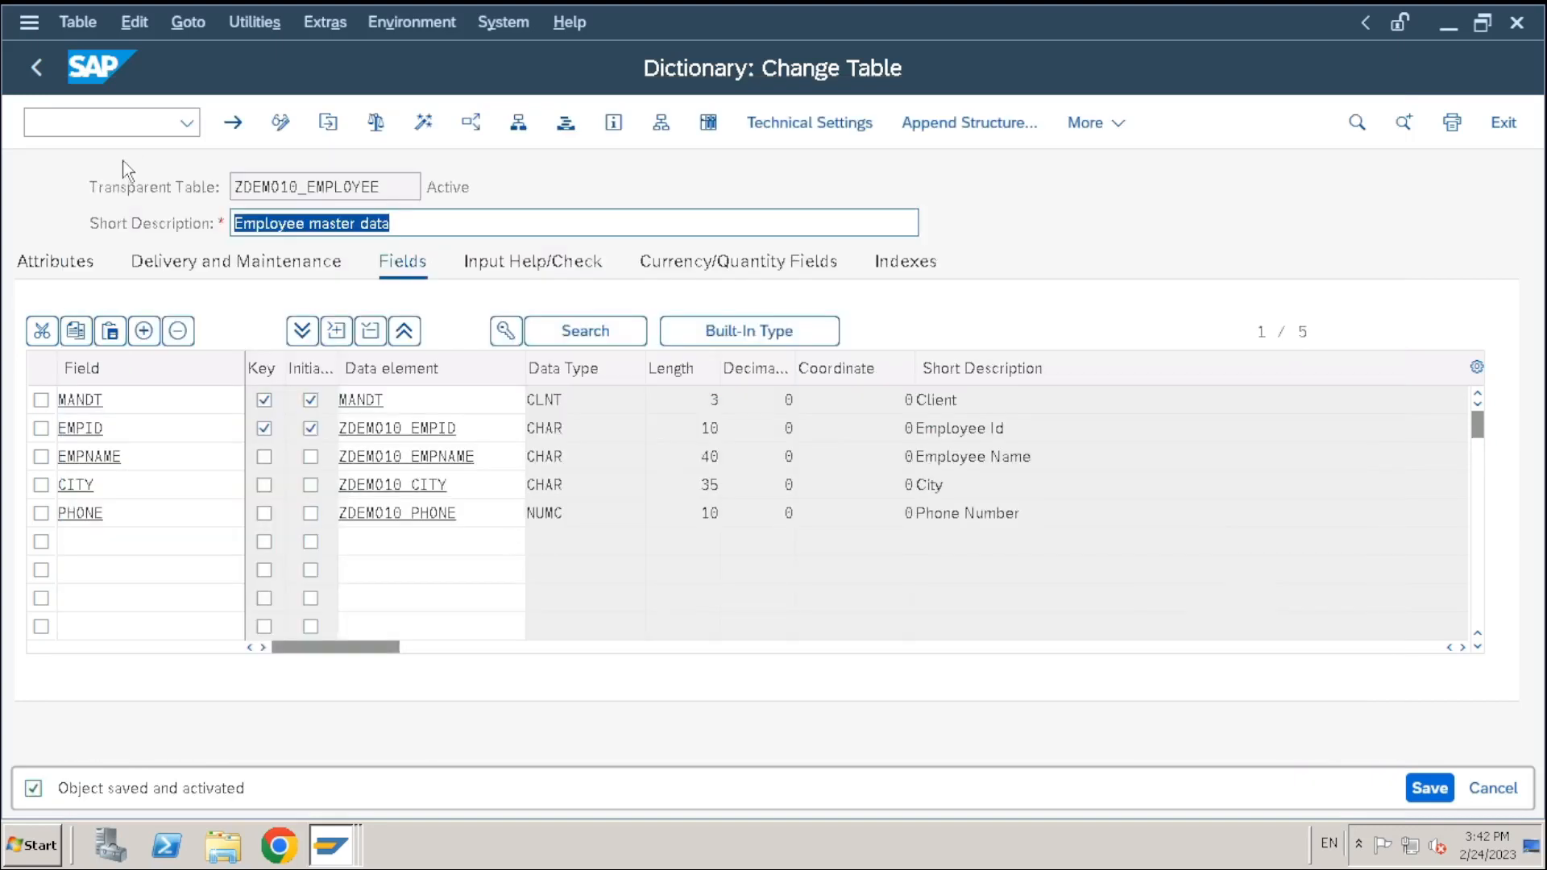
click(704, 126)
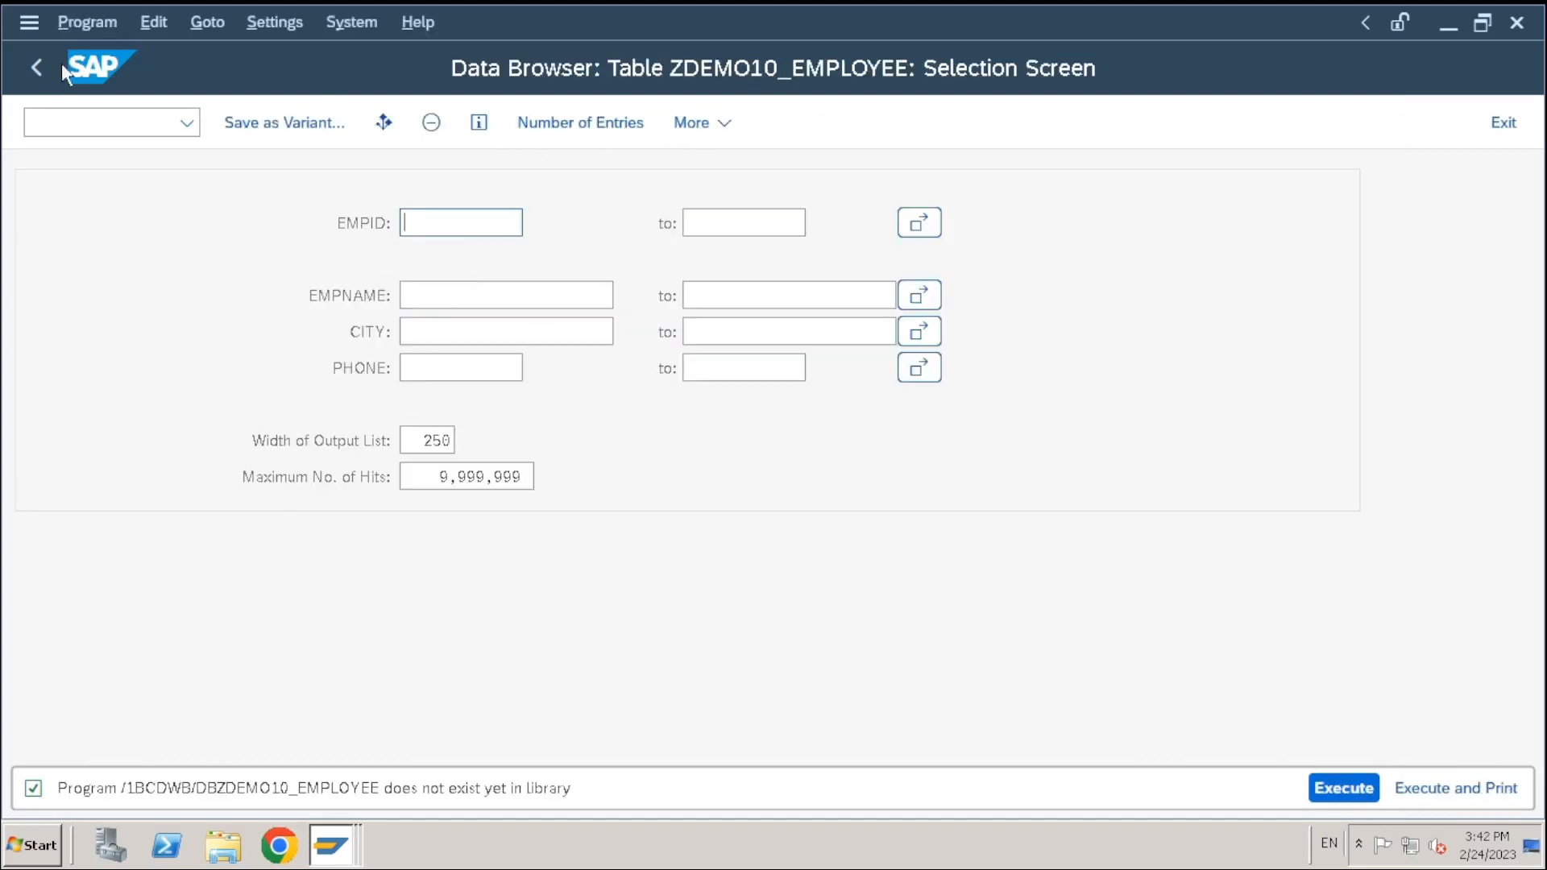
click(36, 68)
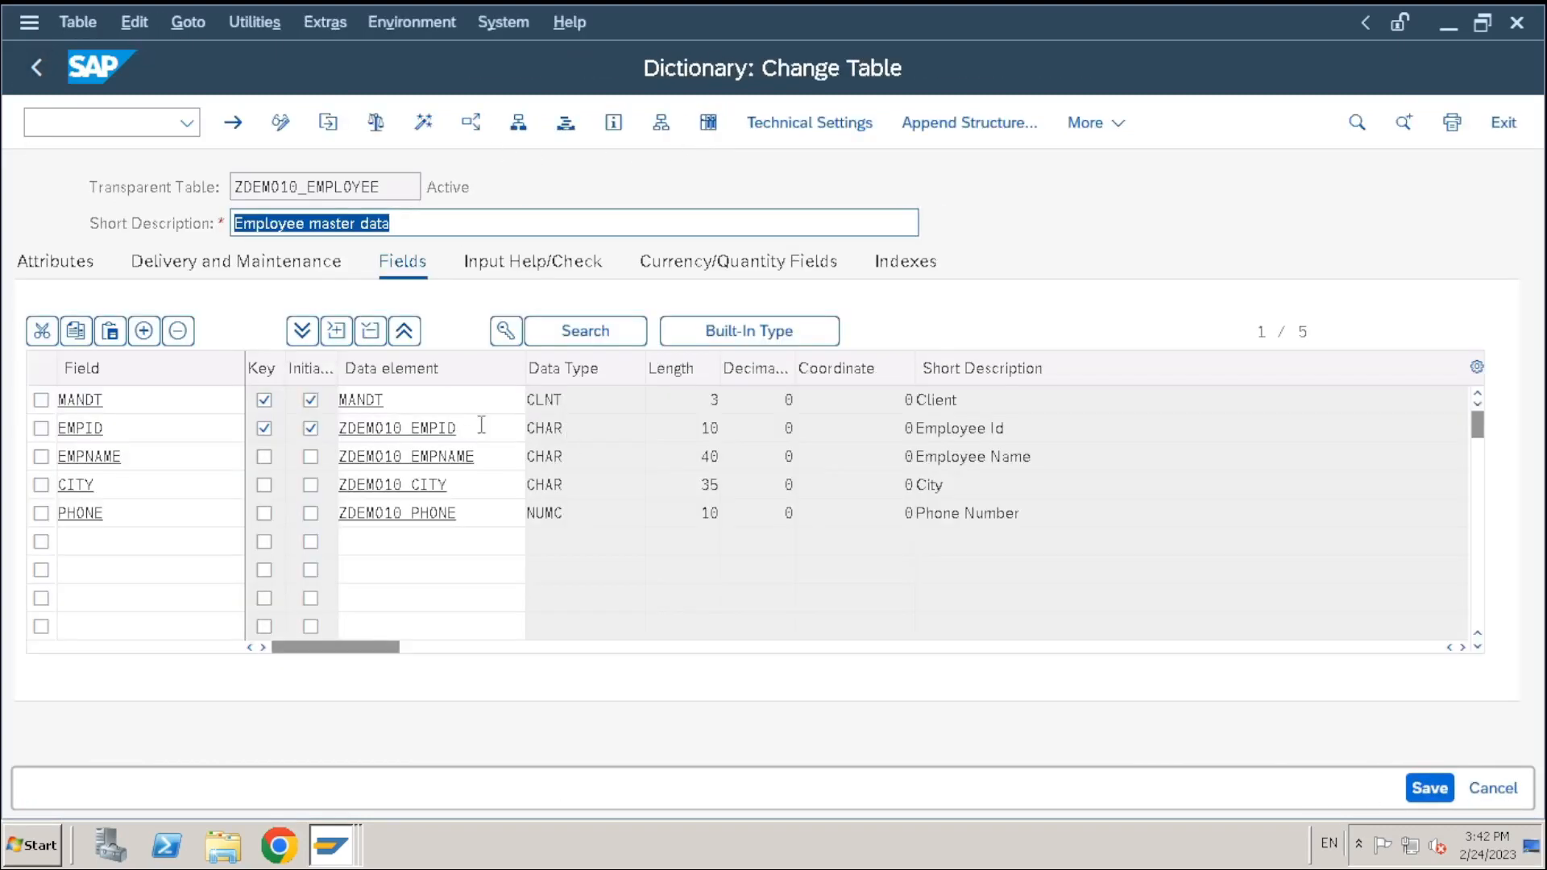
click(481, 425)
drag(456, 428, 274, 435)
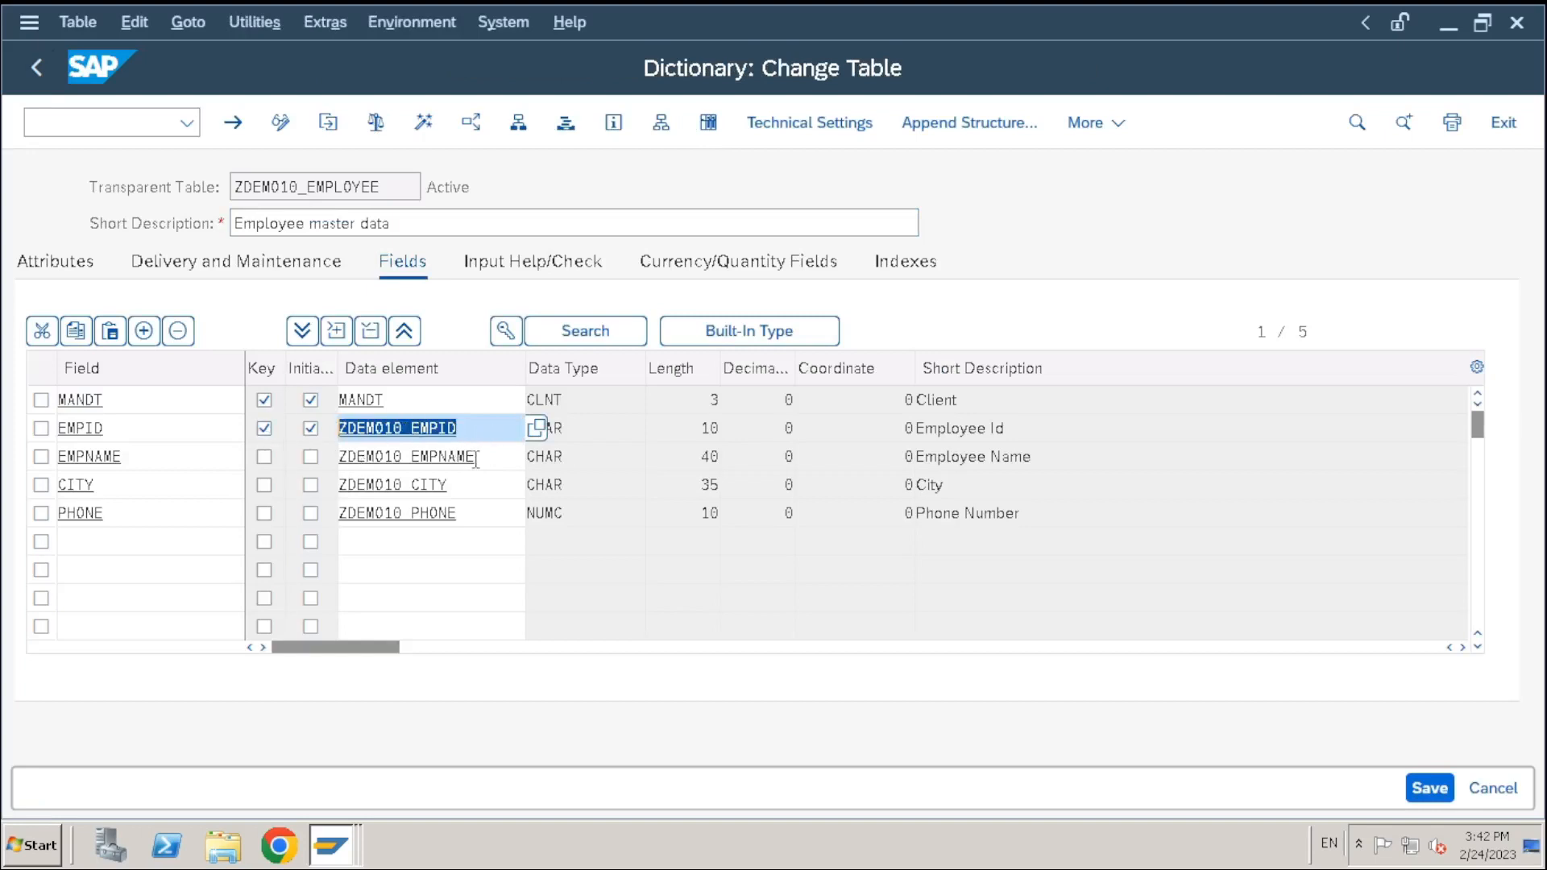
drag(475, 459, 312, 459)
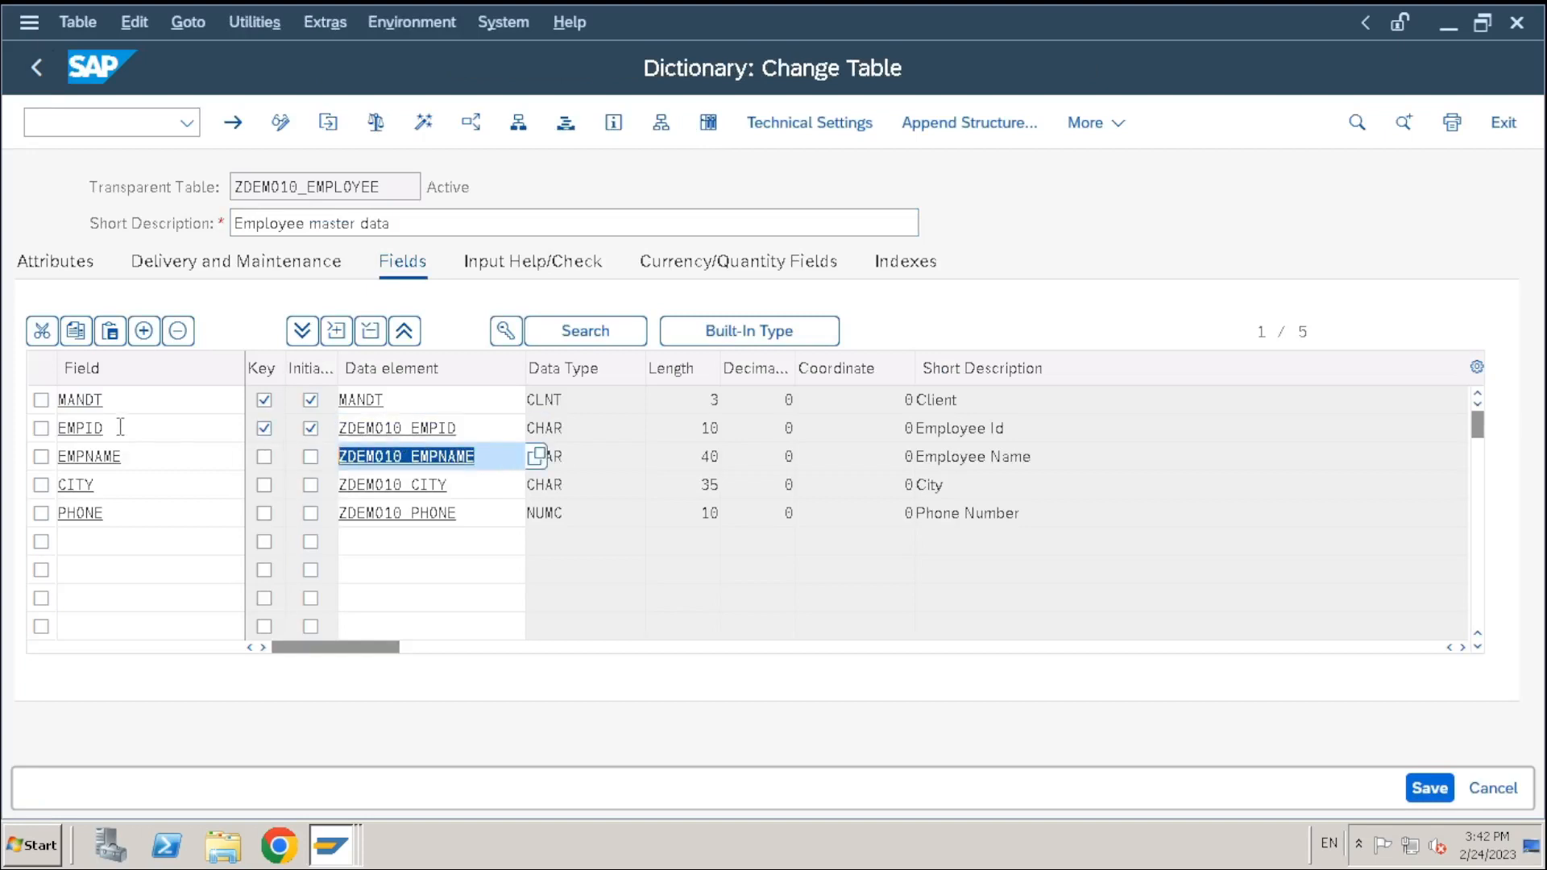
drag(120, 427, 7, 439)
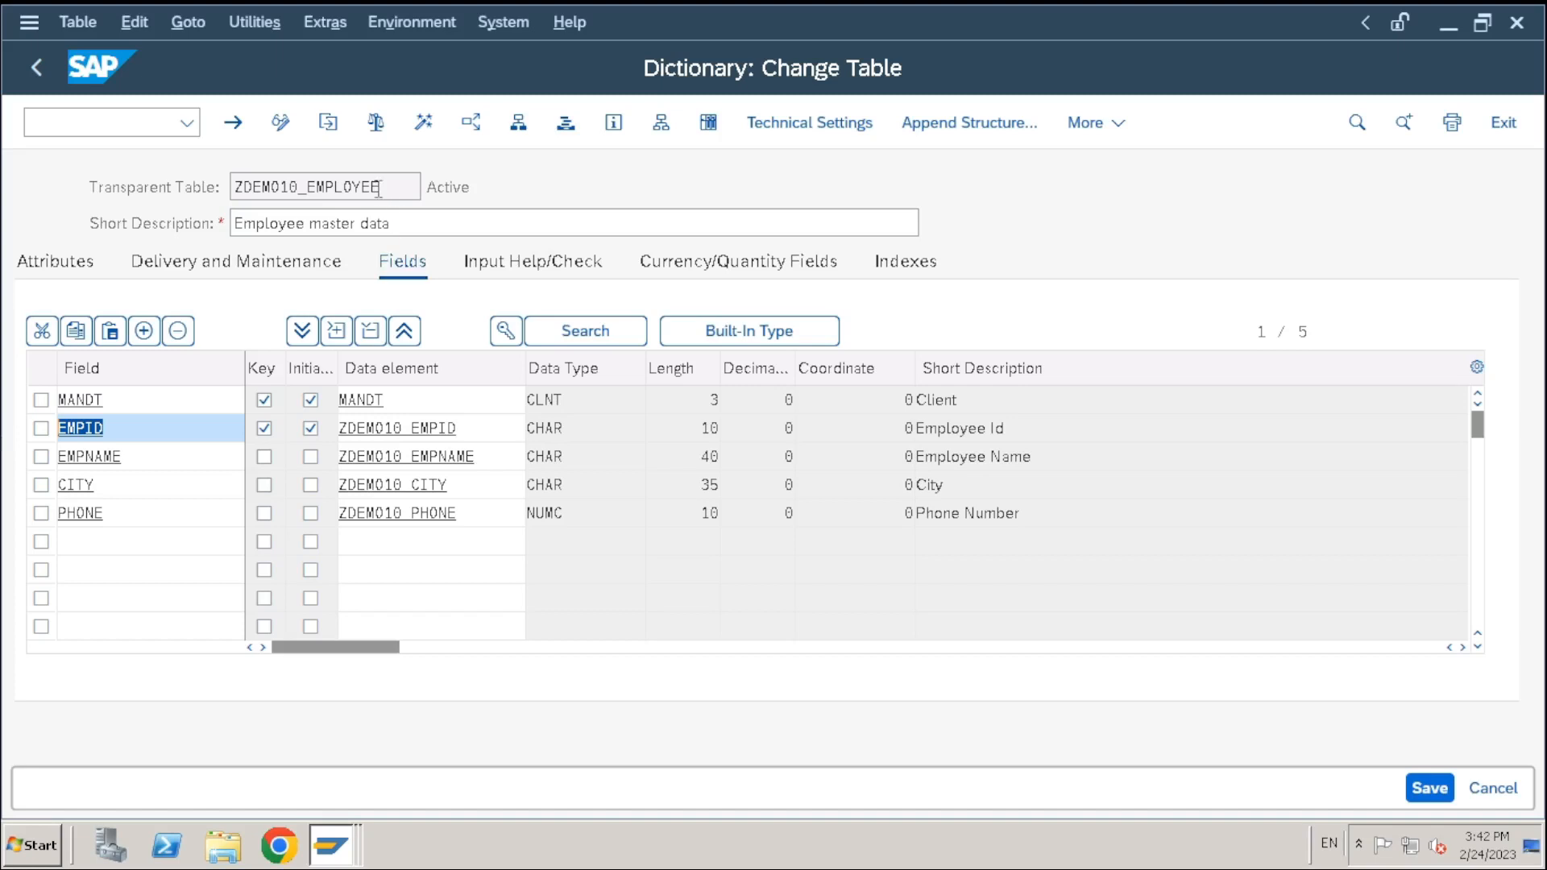
drag(378, 188, 168, 188)
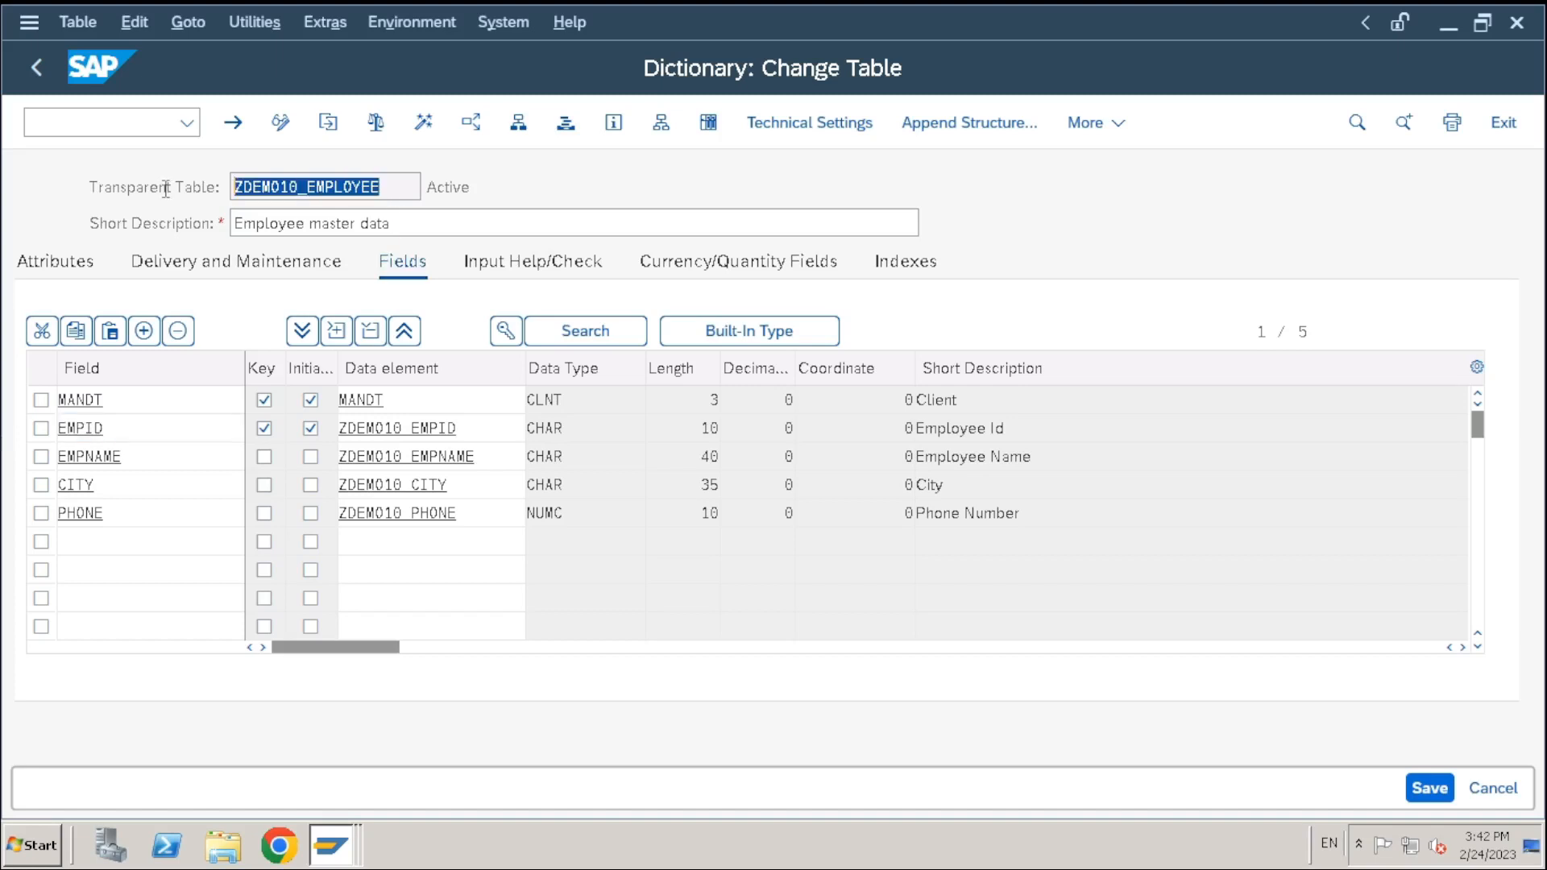
drag(2, 425, 31, 432)
click(134, 433)
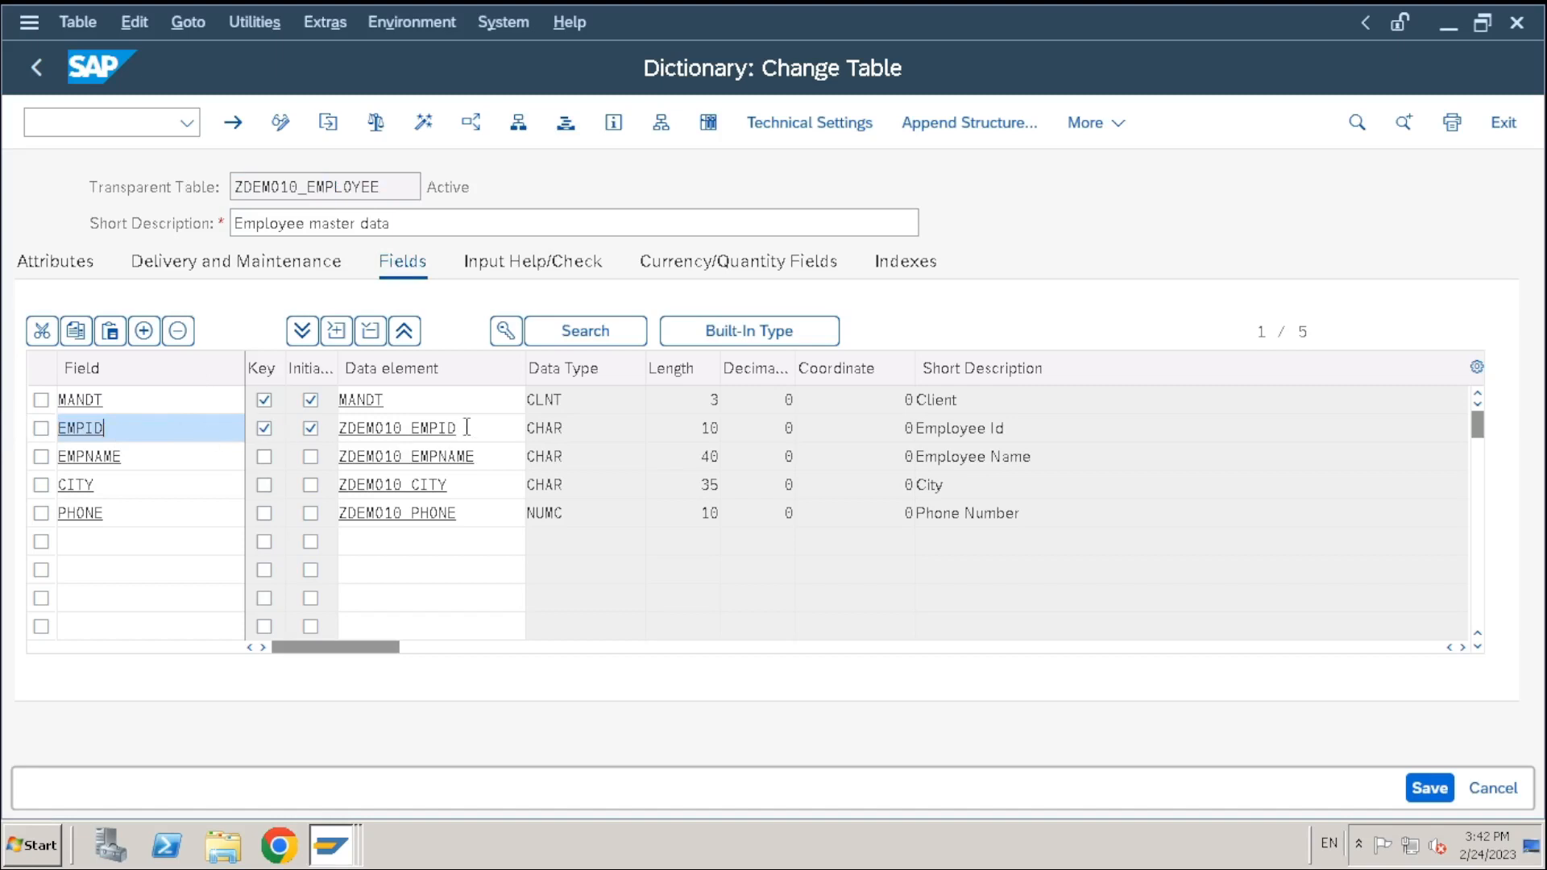
drag(459, 427, 331, 431)
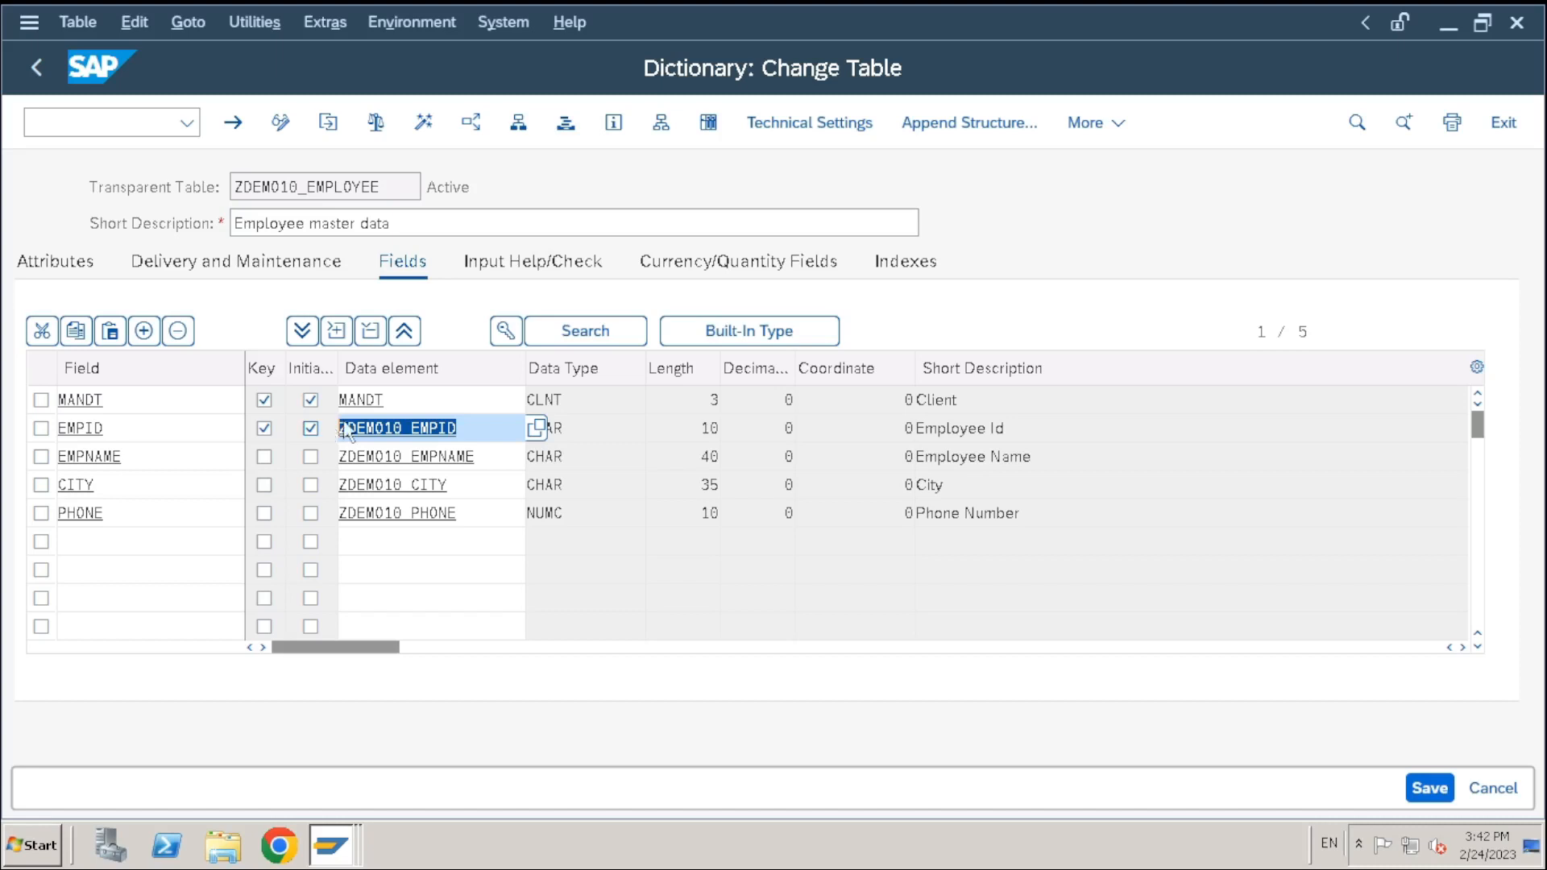
click(506, 456)
click(507, 430)
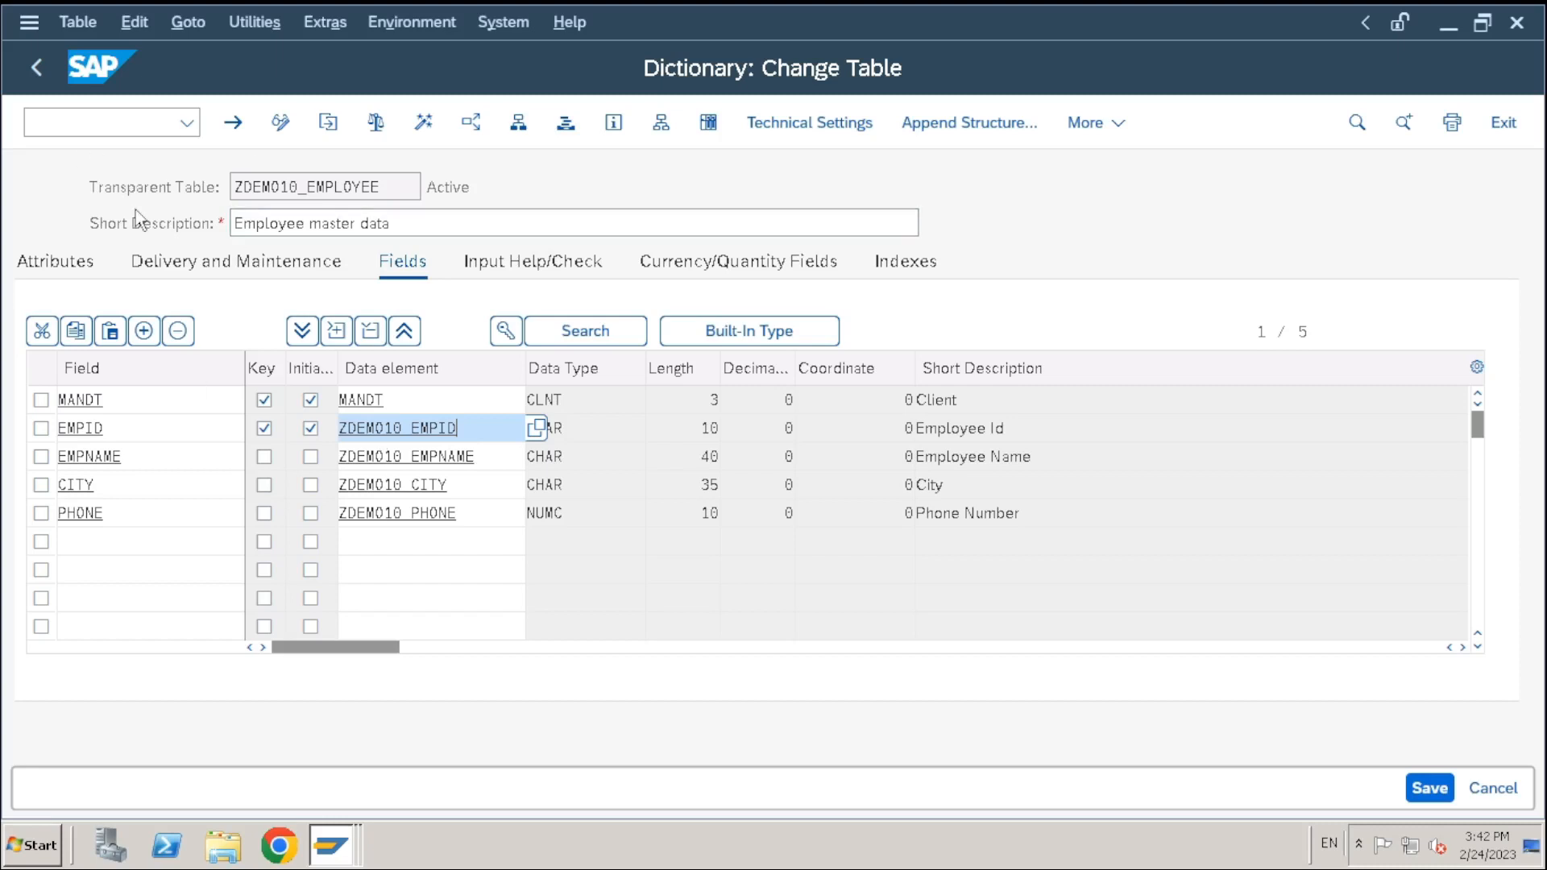
Create and save entry E100 with an employee name, city Hyderabad and a phone number
click(326, 24)
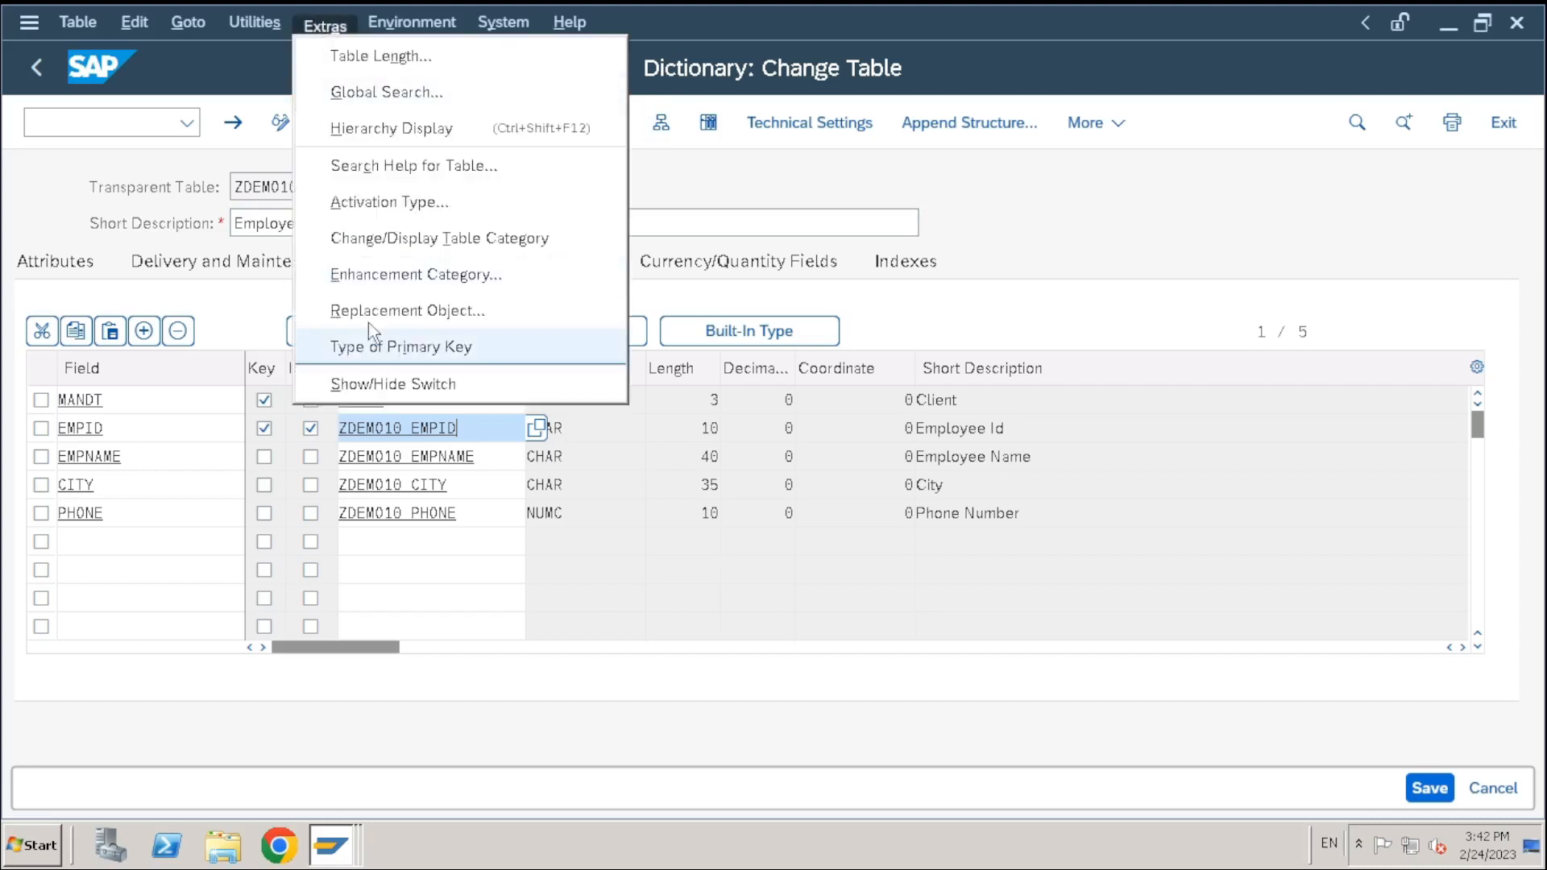
click(250, 24)
mouse_move(306, 422)
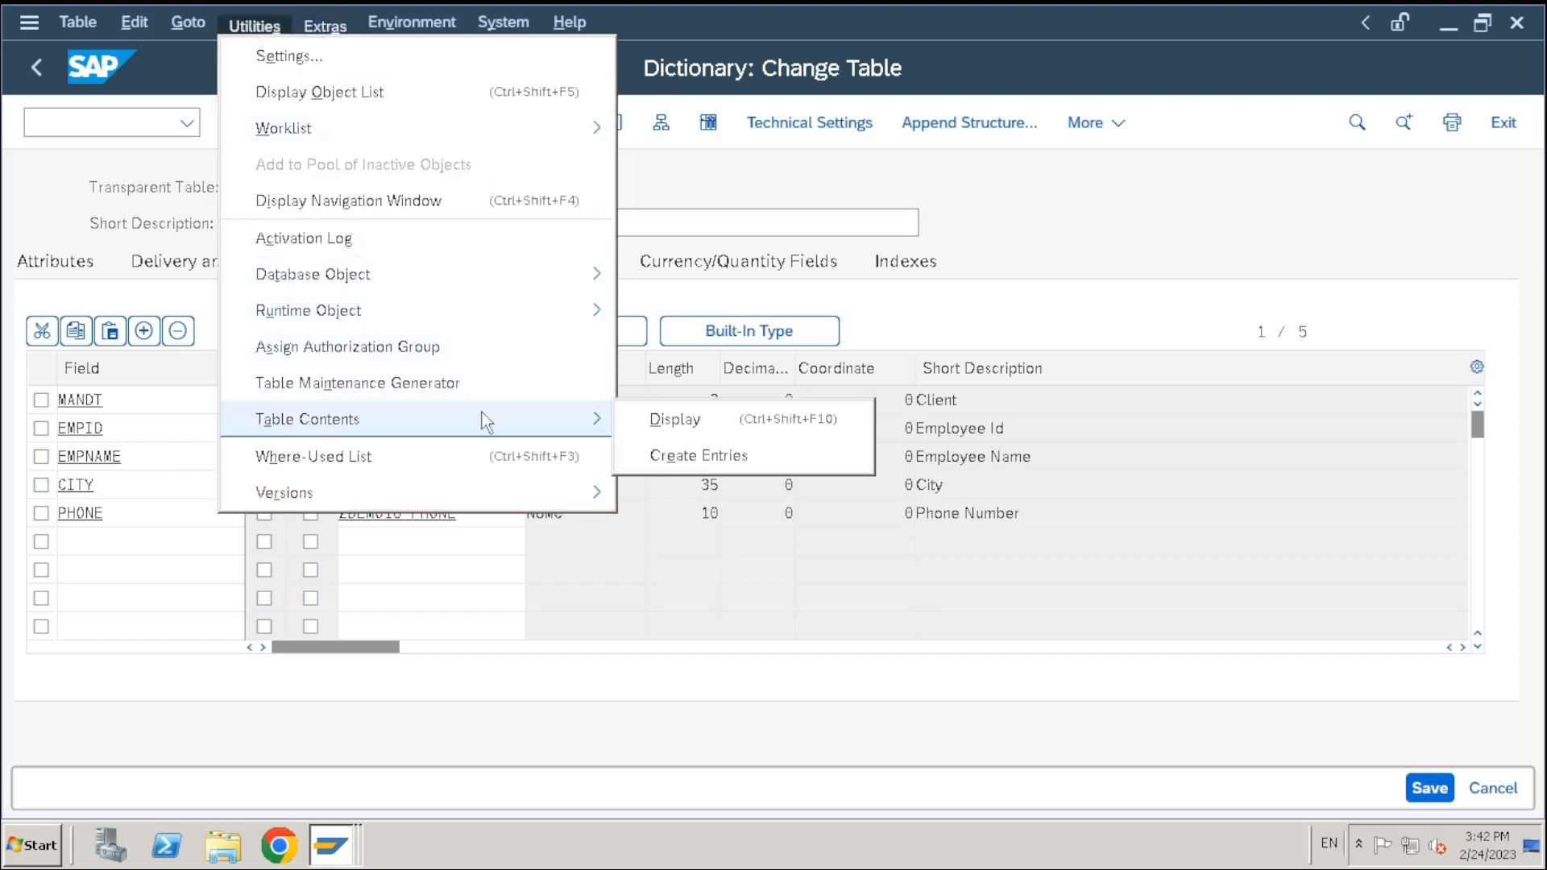
click(677, 456)
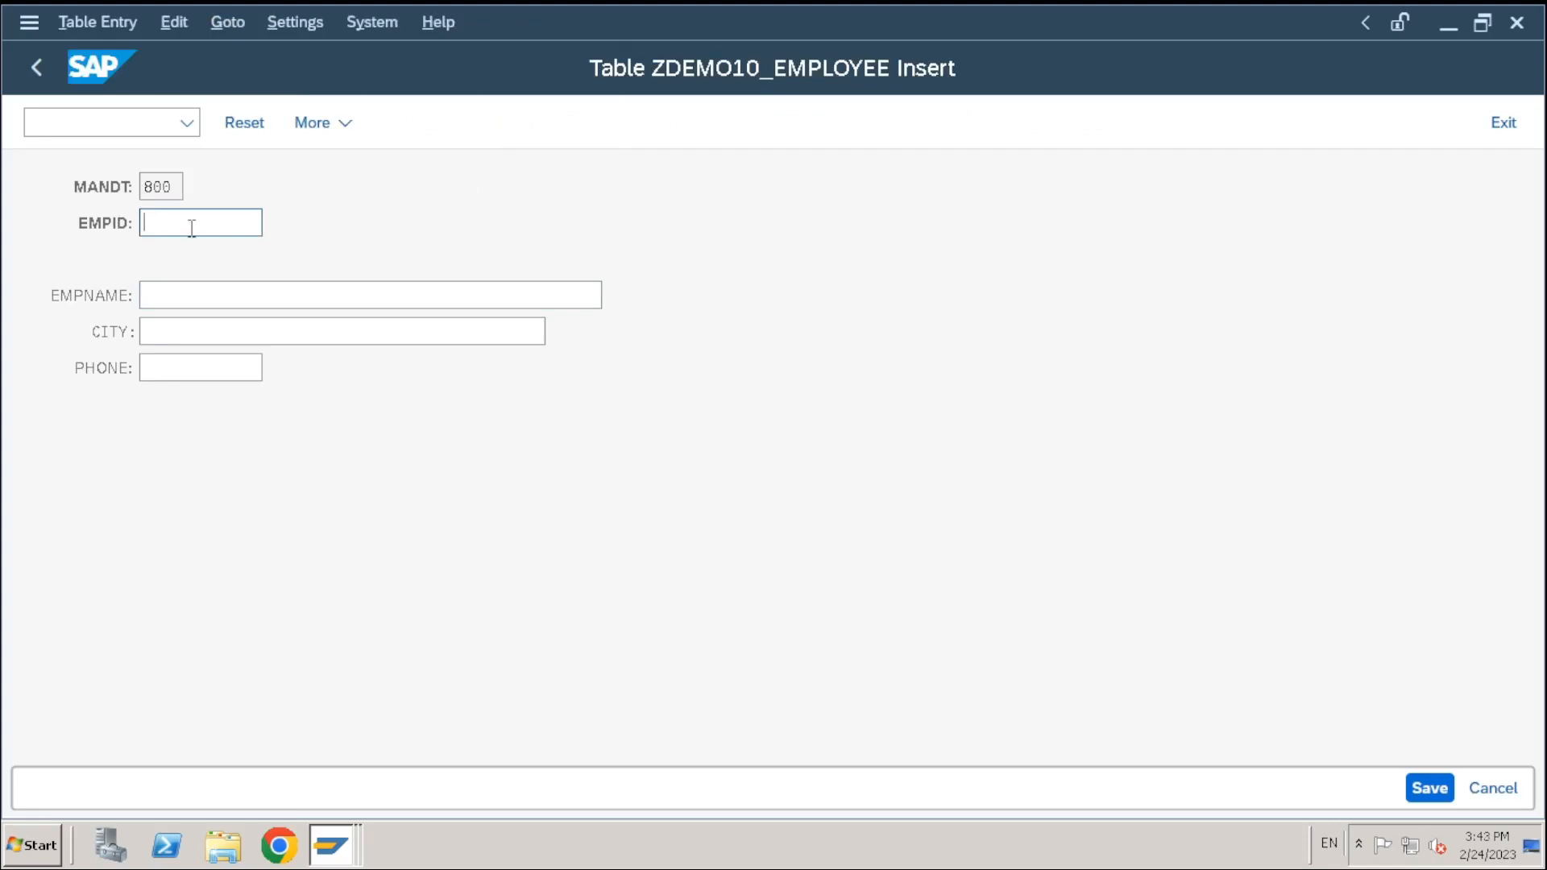
text(E100)
key(Tab)
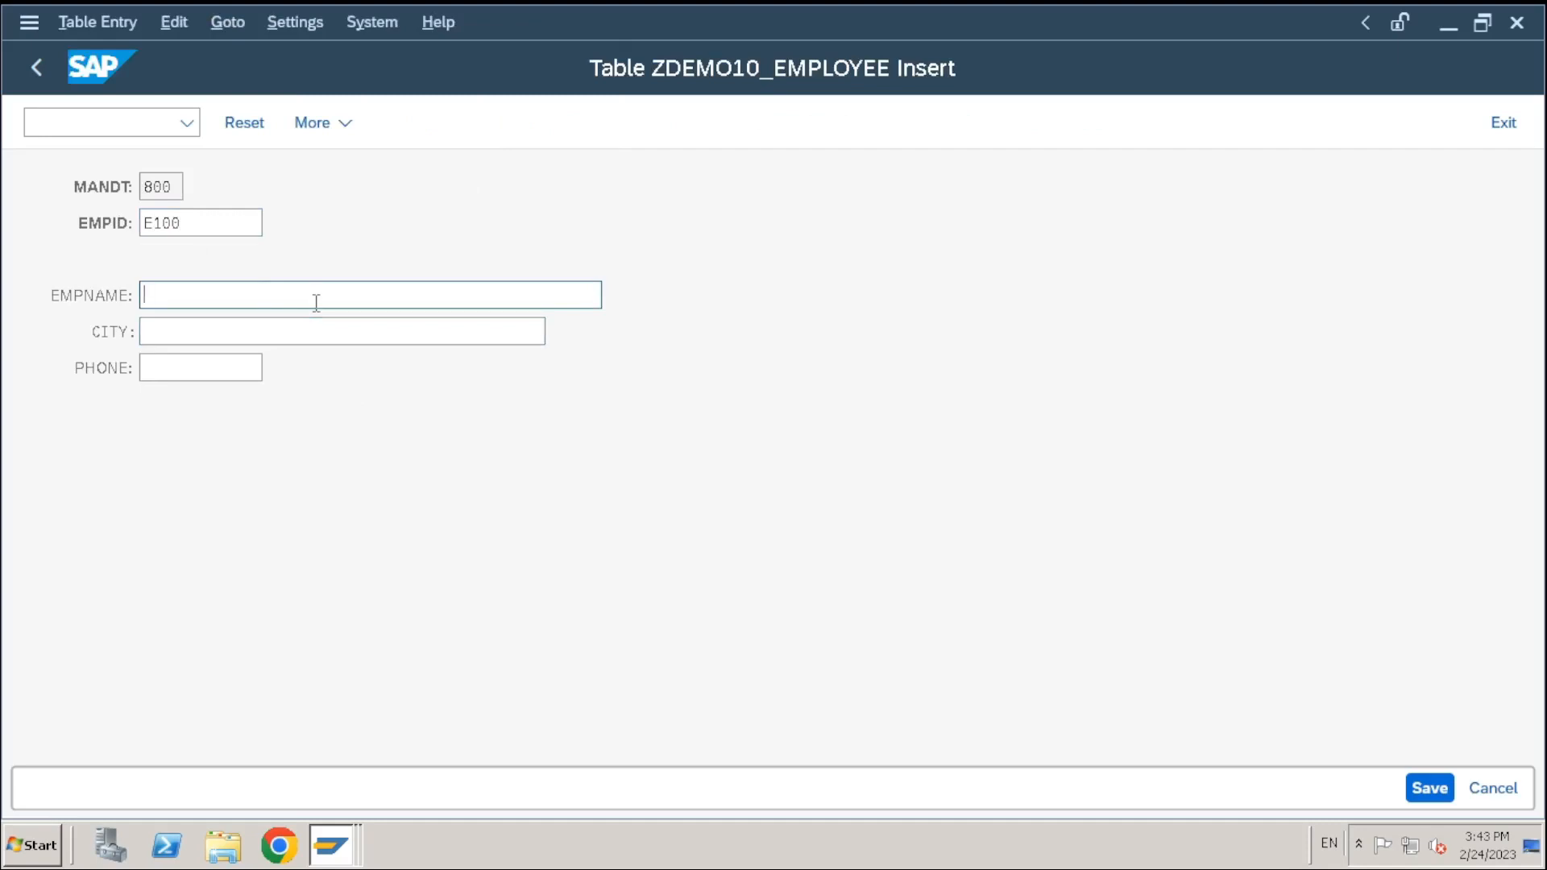
text(Geeta)
key(Tab)
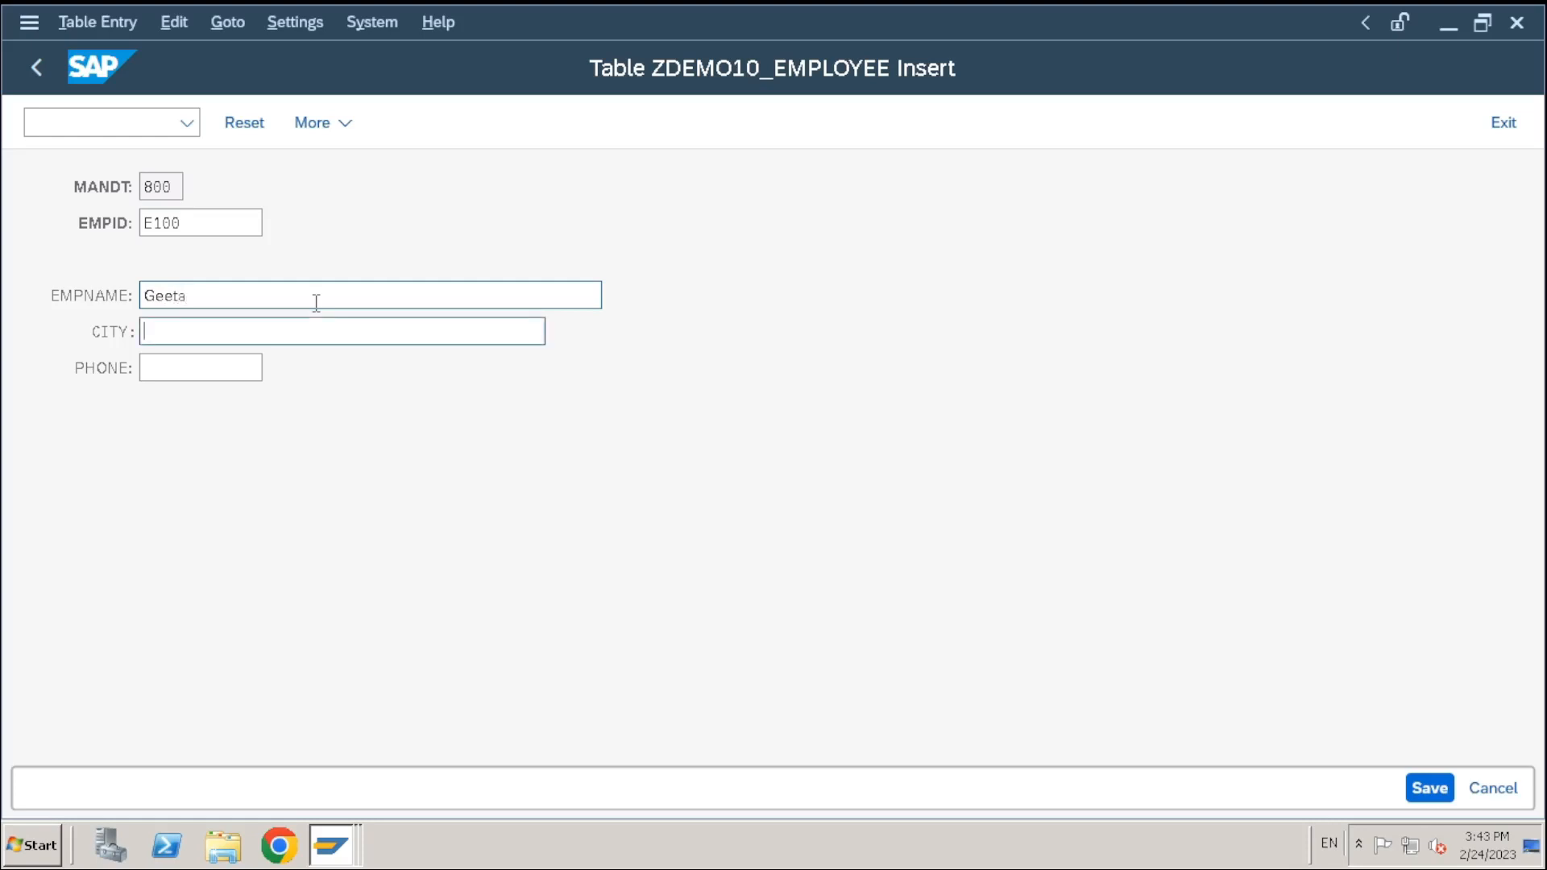
text(Hyderabad)
click(222, 364)
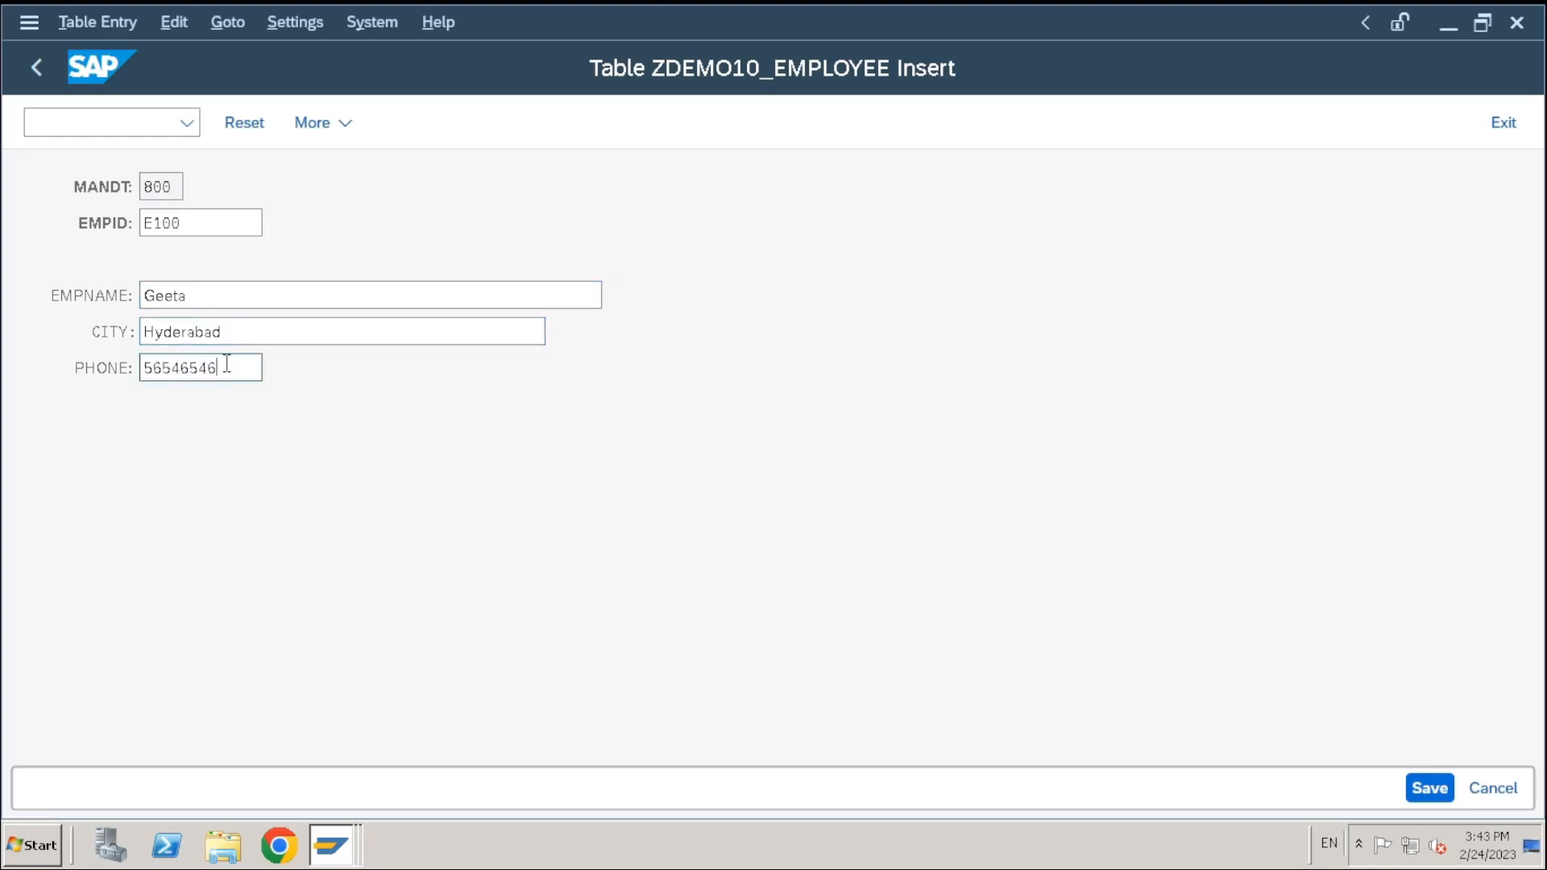
click(1430, 788)
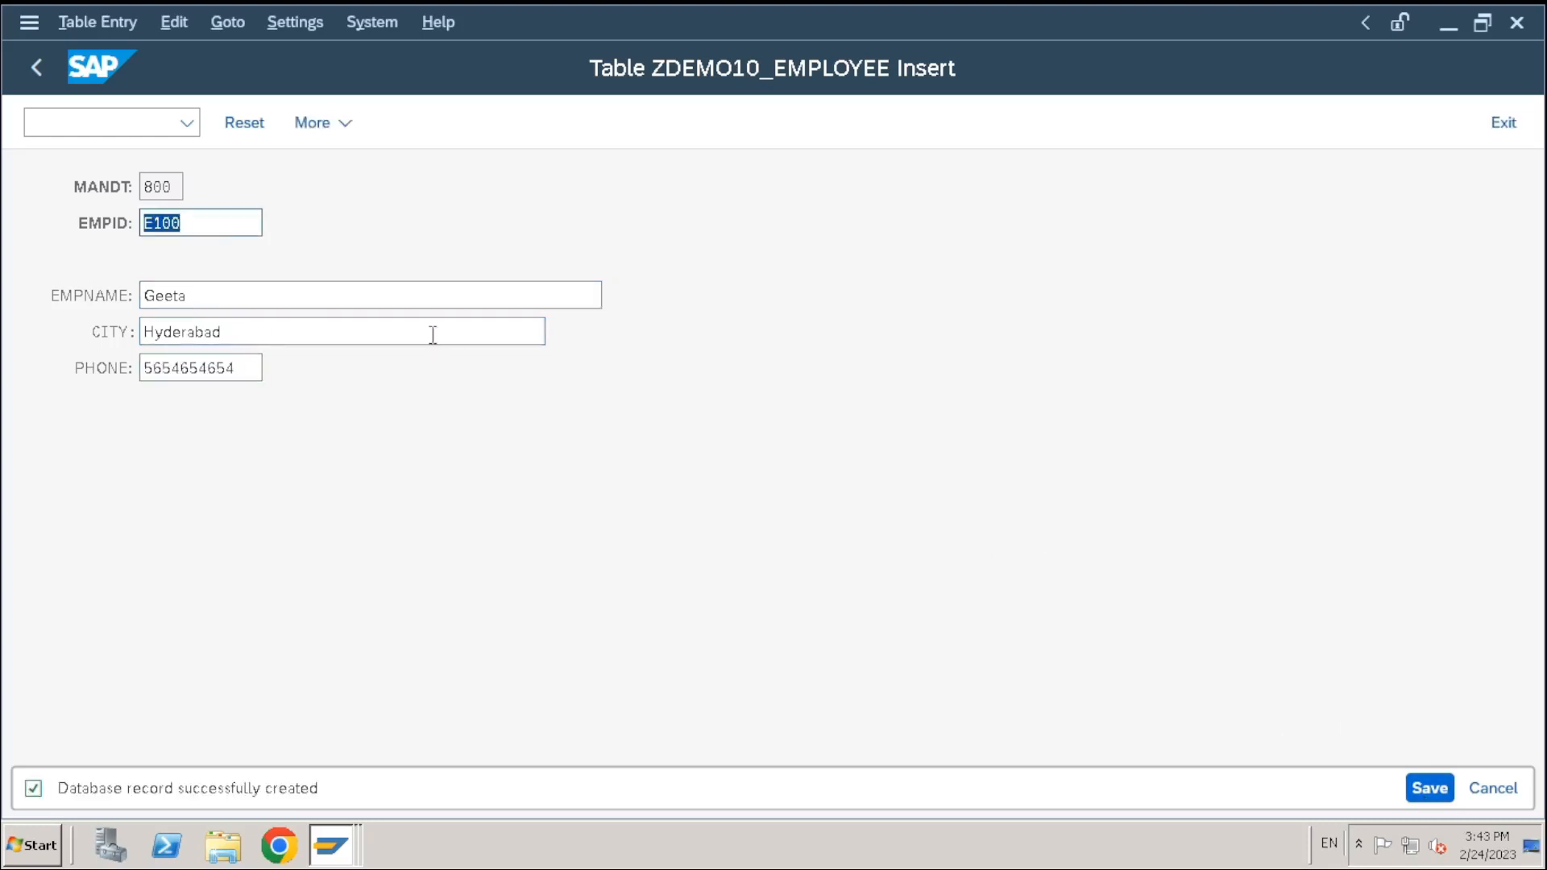
Save entry E101 named Test Name 101 in Hyderabad with a new phone number
click(201, 226)
key(BackSpace)
text(1)
click(216, 293)
drag(216, 293, 114, 294)
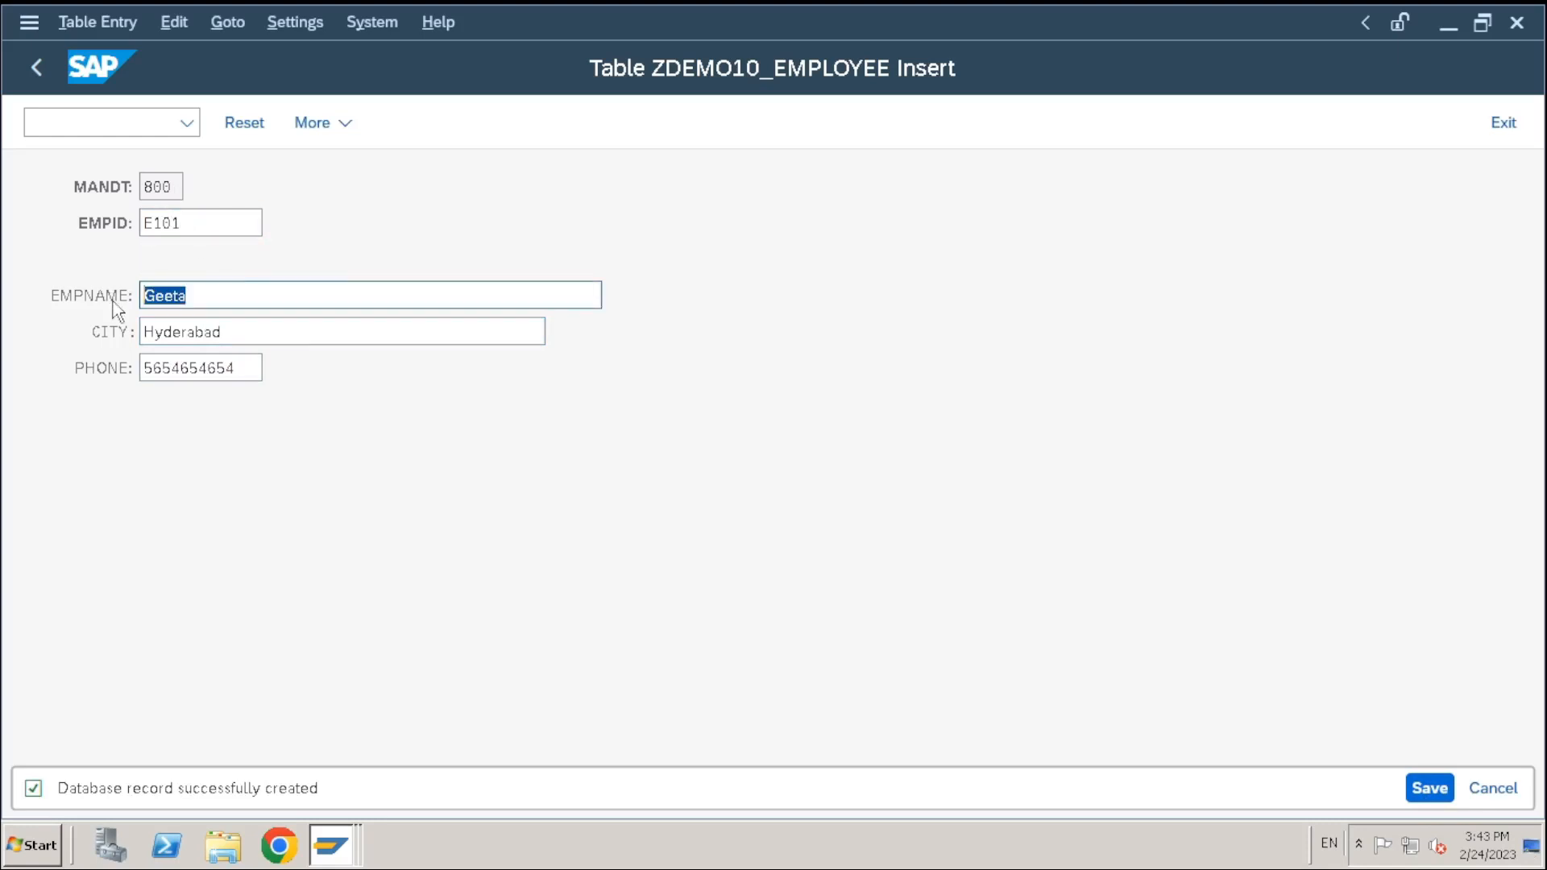
key(BackSpace)
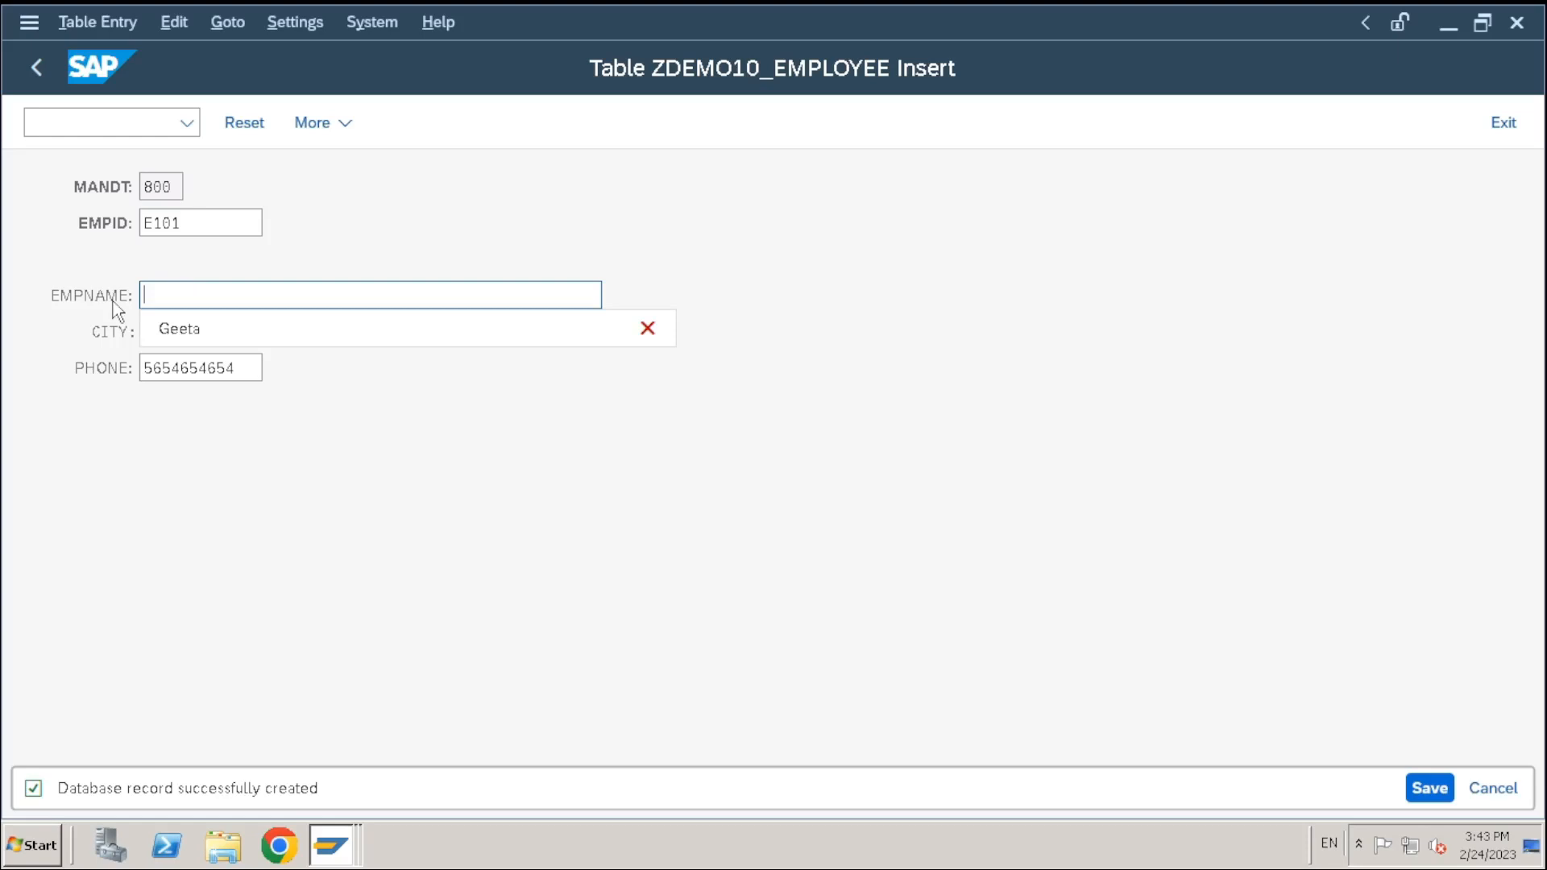
text(Test N)
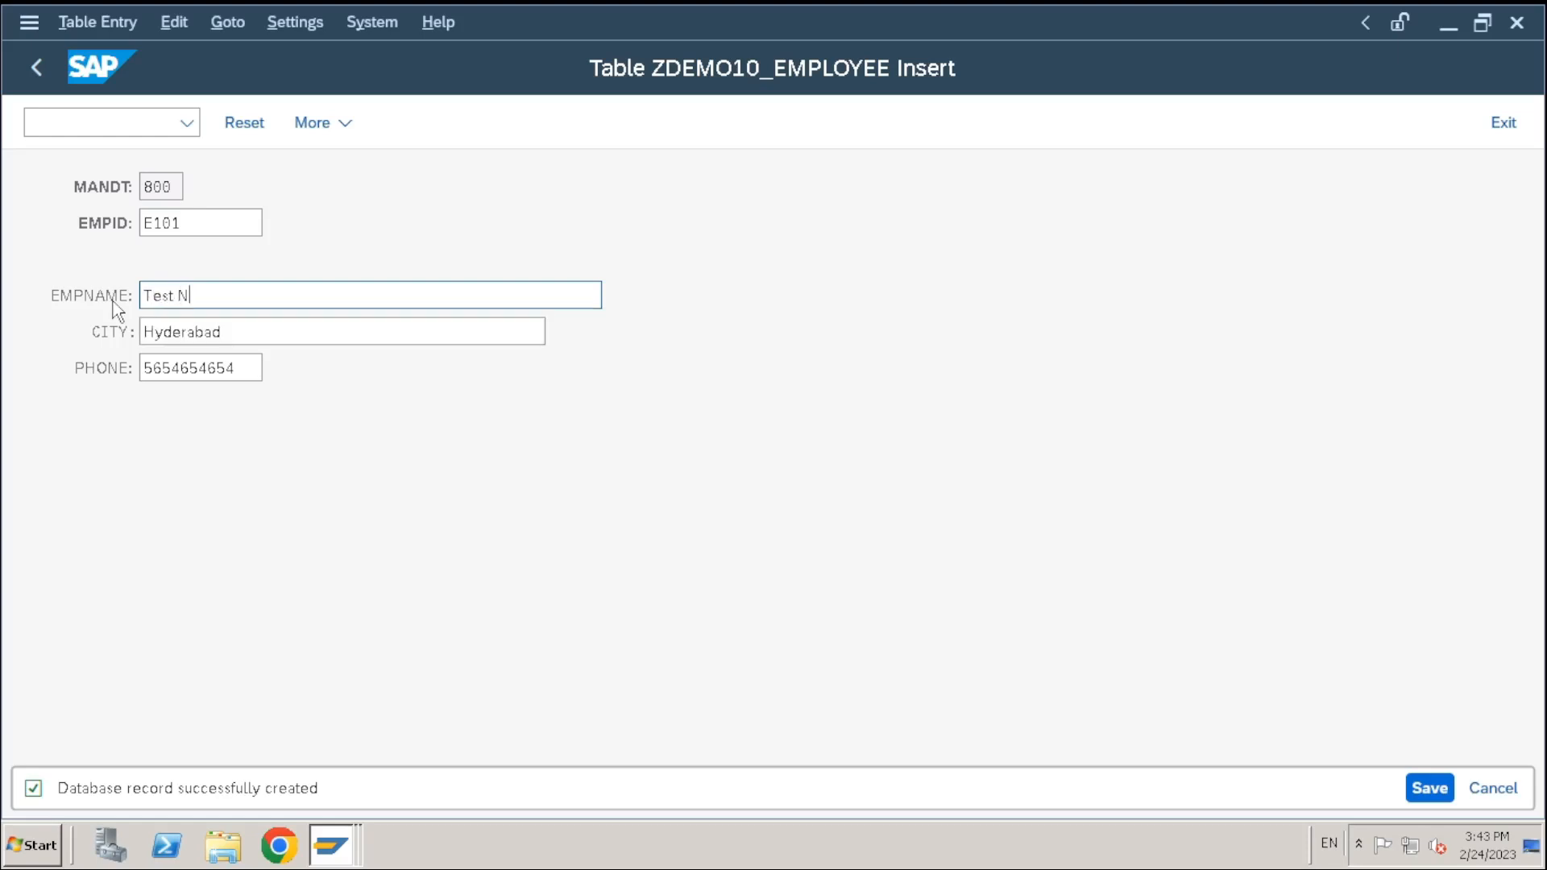
text(ame 101)
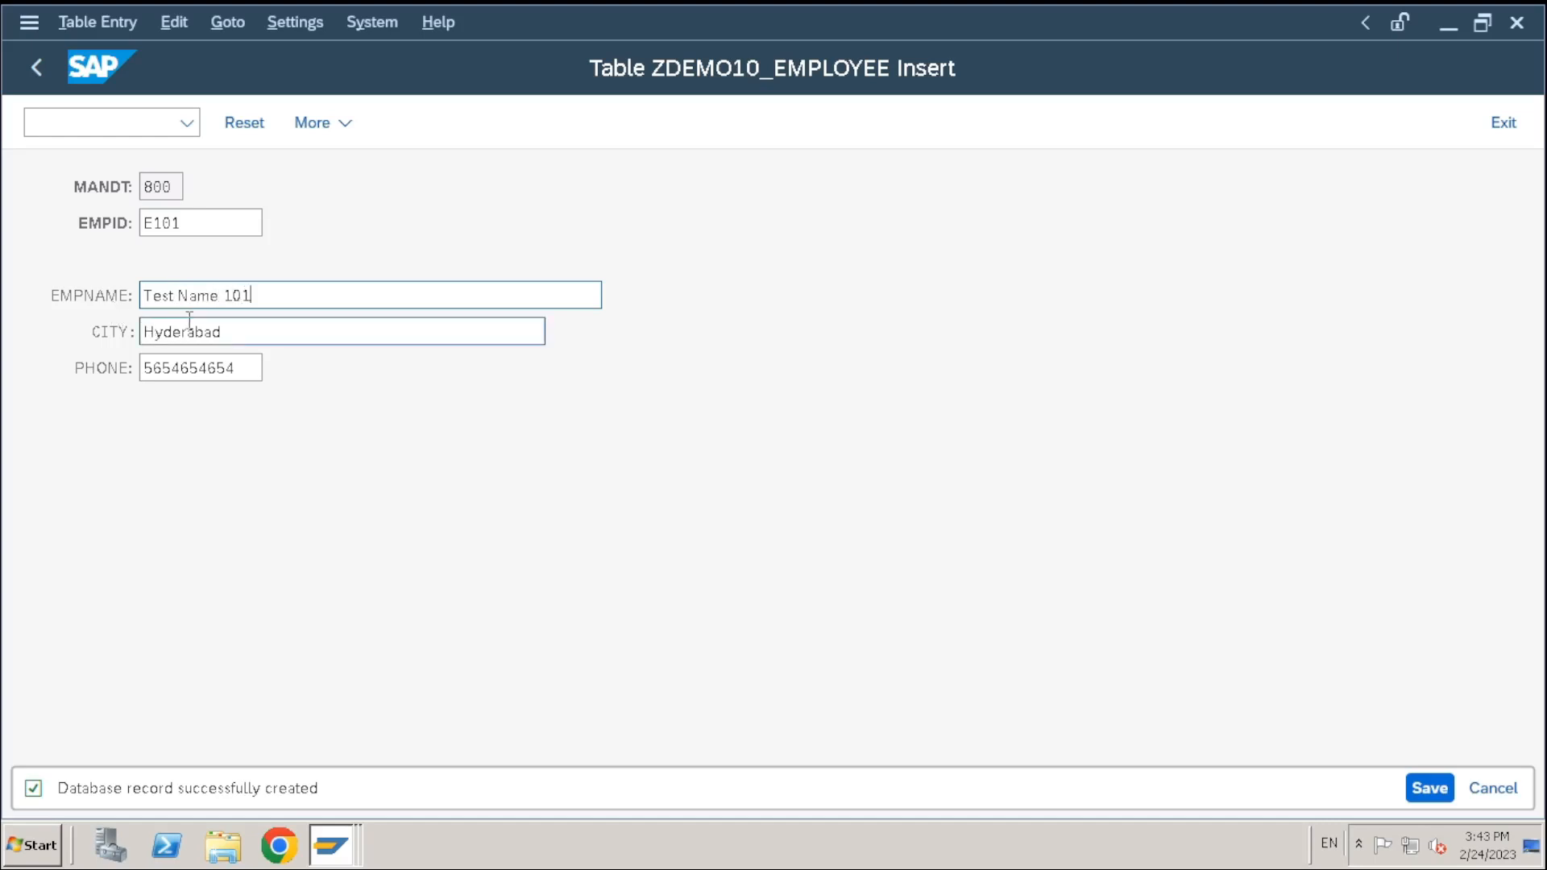
key(Tab)
click(233, 372)
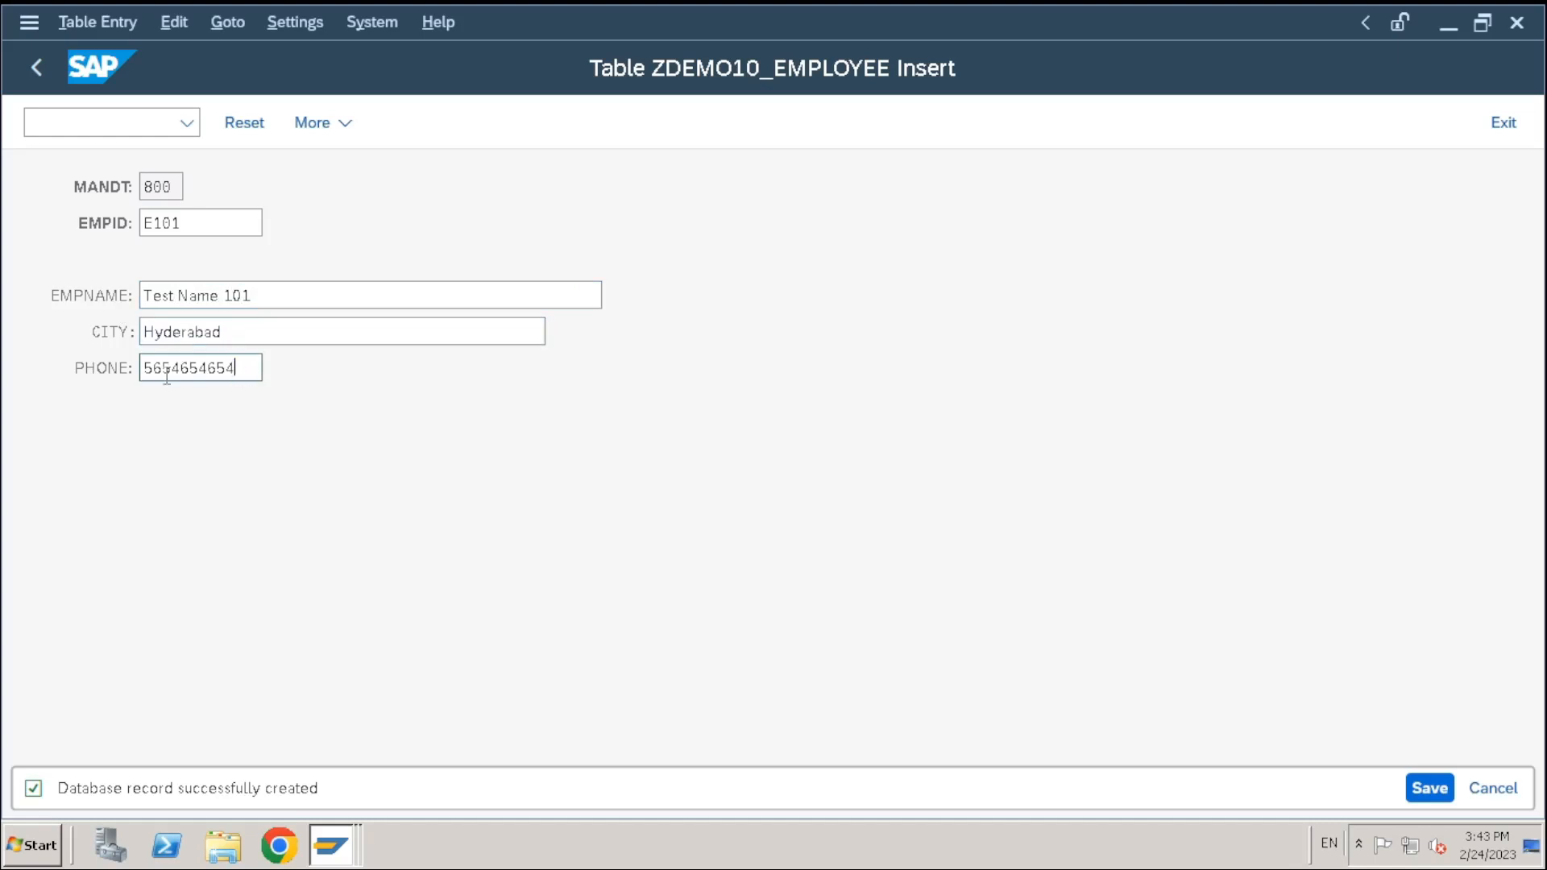
drag(233, 372, 3, 397)
click(1430, 790)
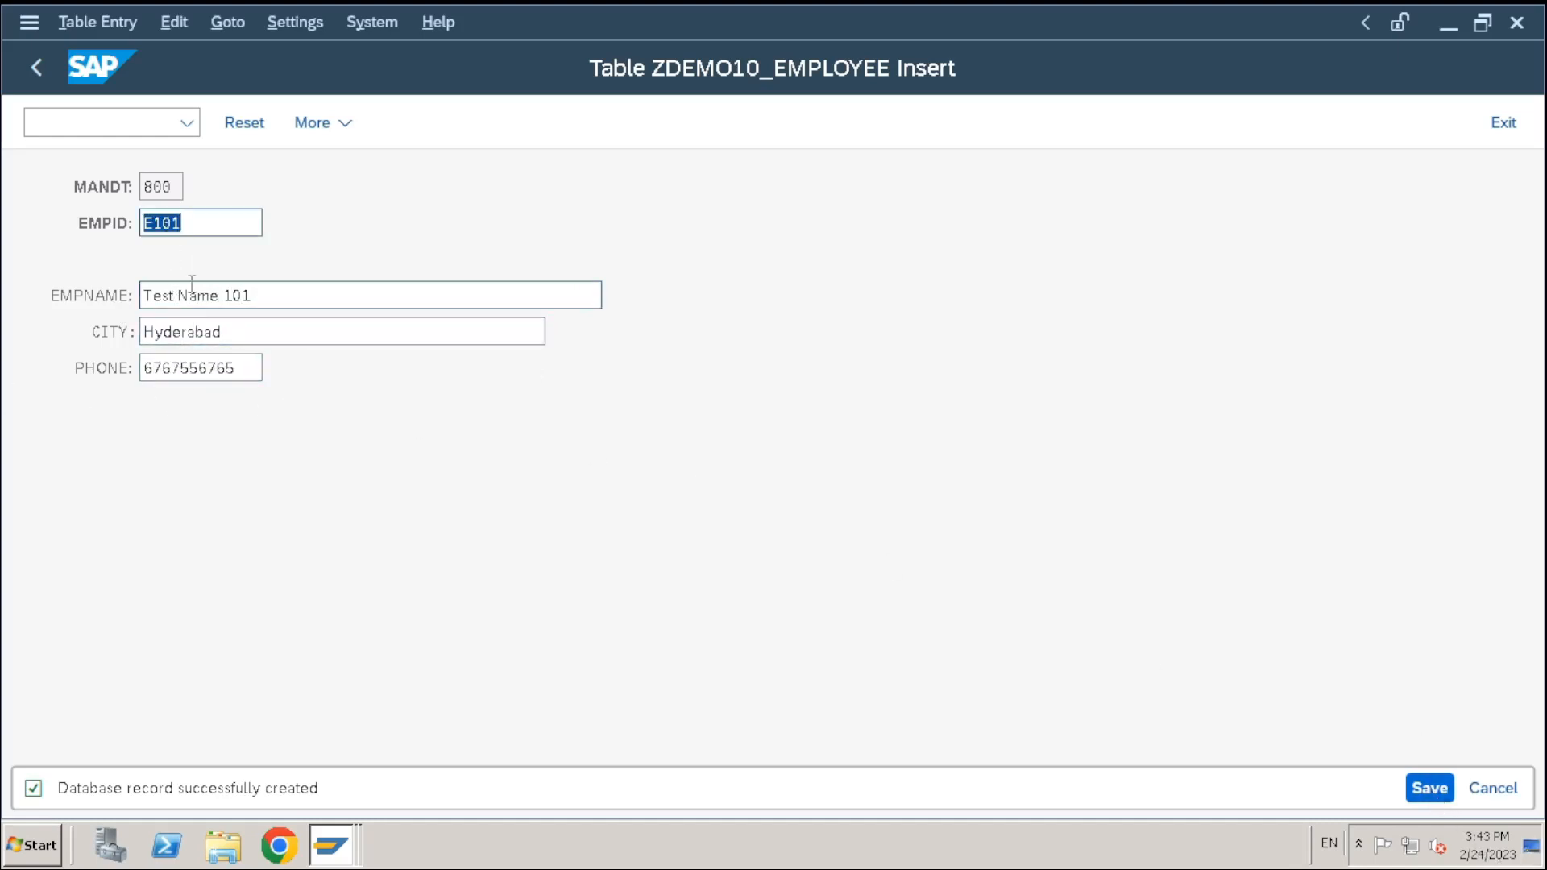
Save entry E102 named Test Name 102 with another phone number, then return to the table
click(211, 225)
key(BackSpace)
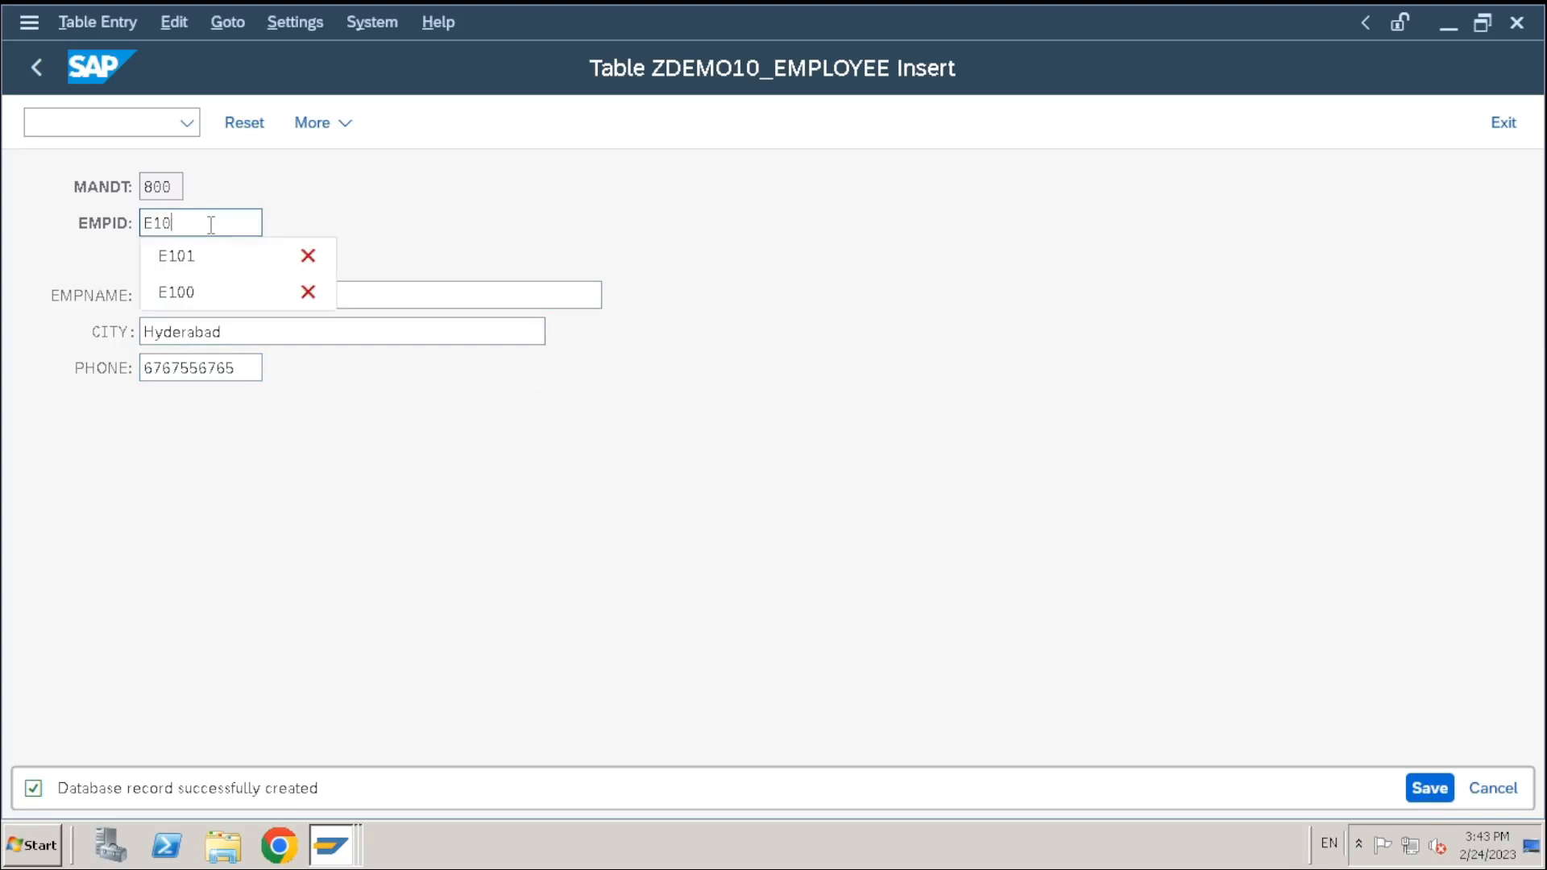
text(2)
click(315, 297)
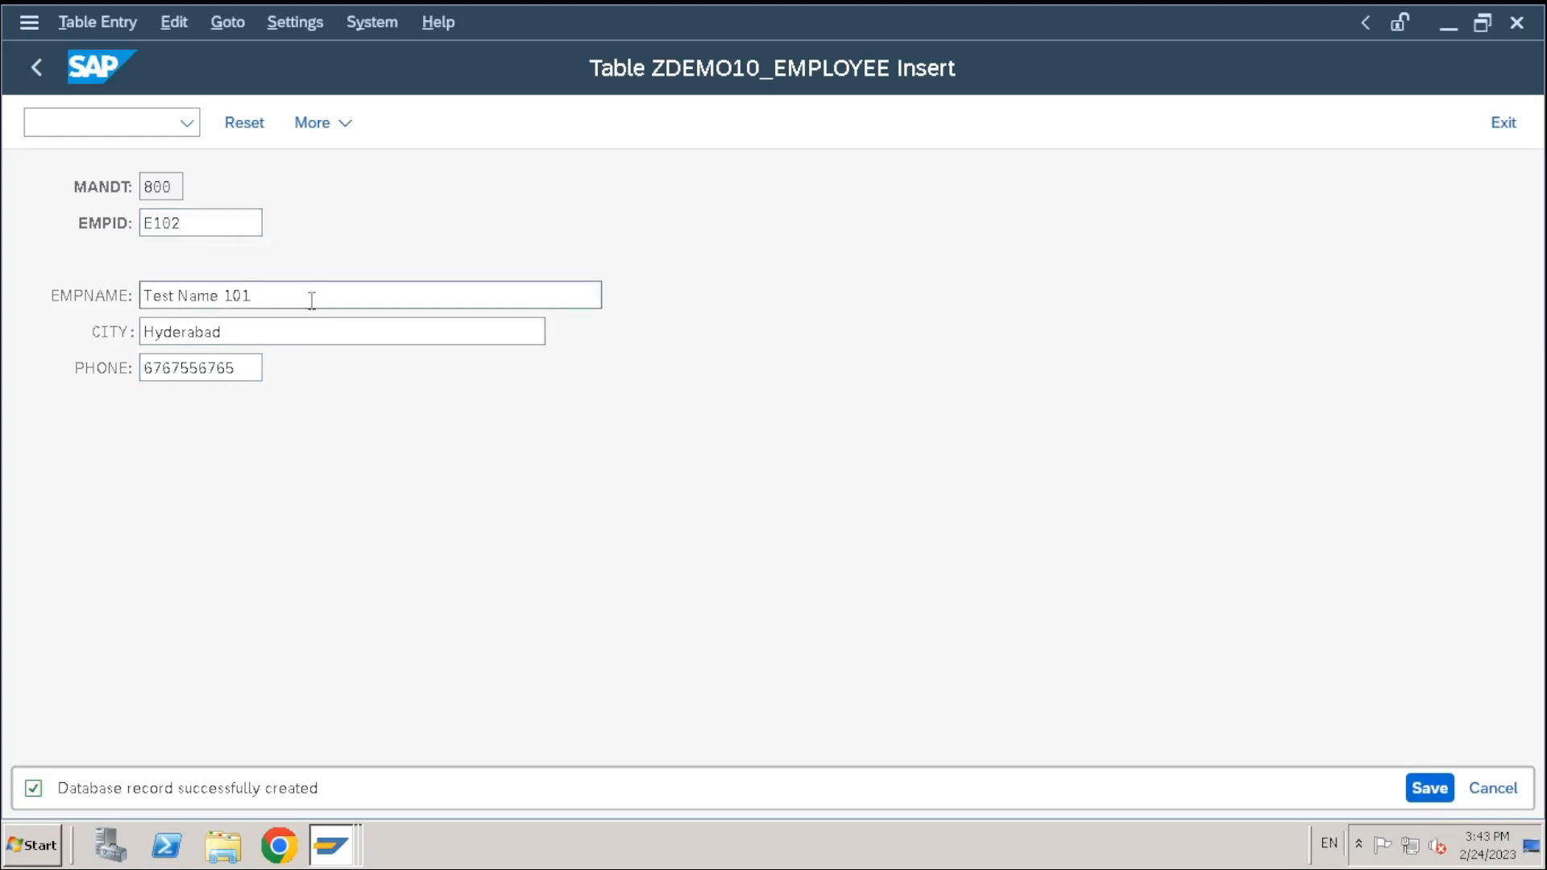
key(BackSpace)
text(2)
drag(250, 373, 89, 386)
text(787686776)
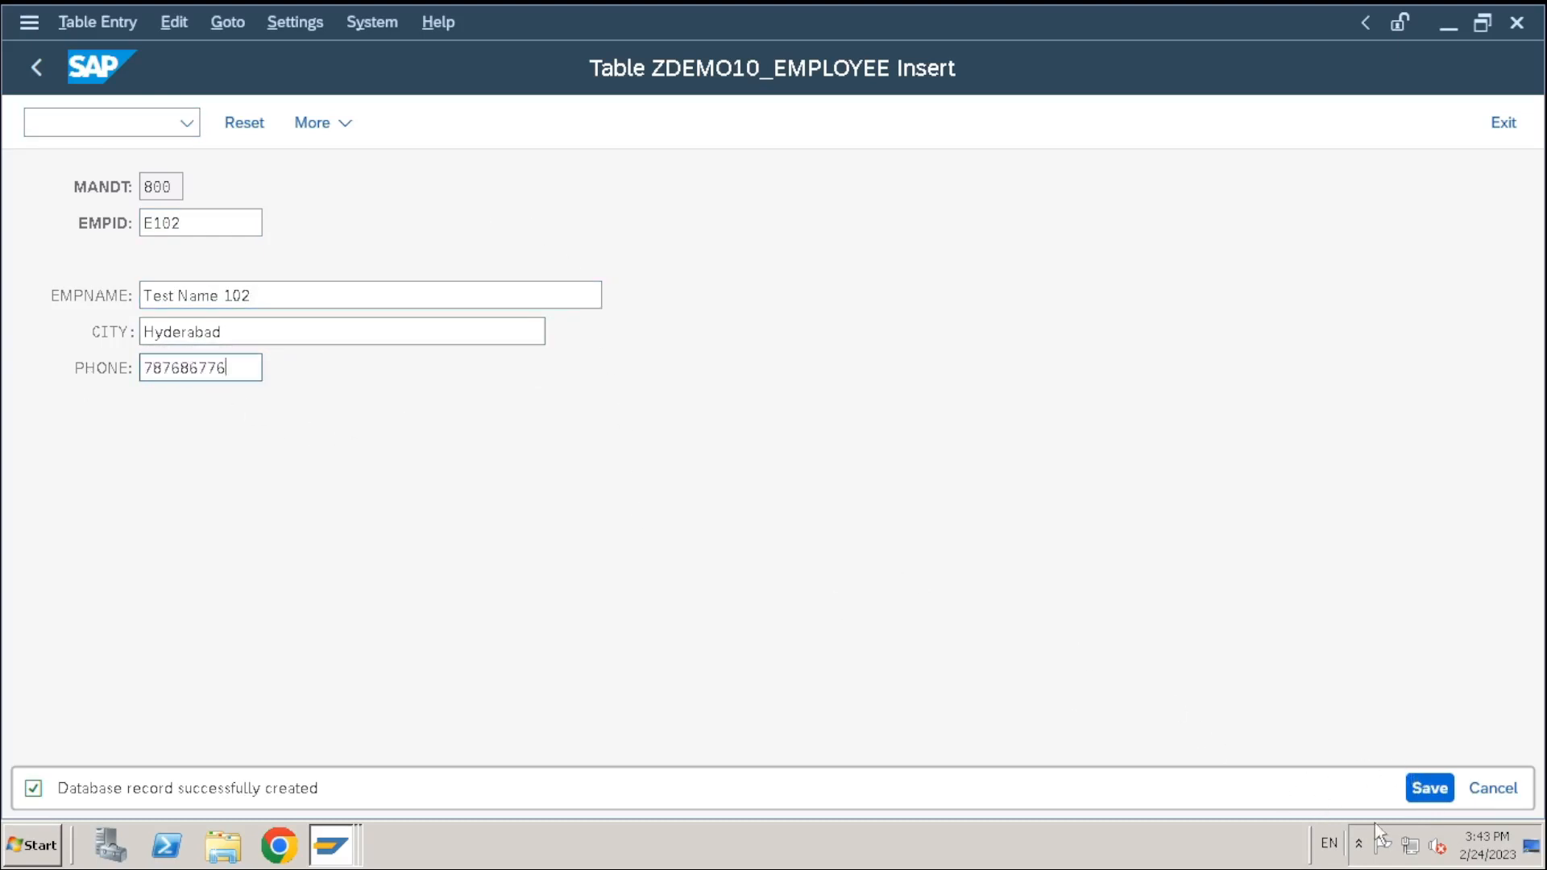
click(1428, 788)
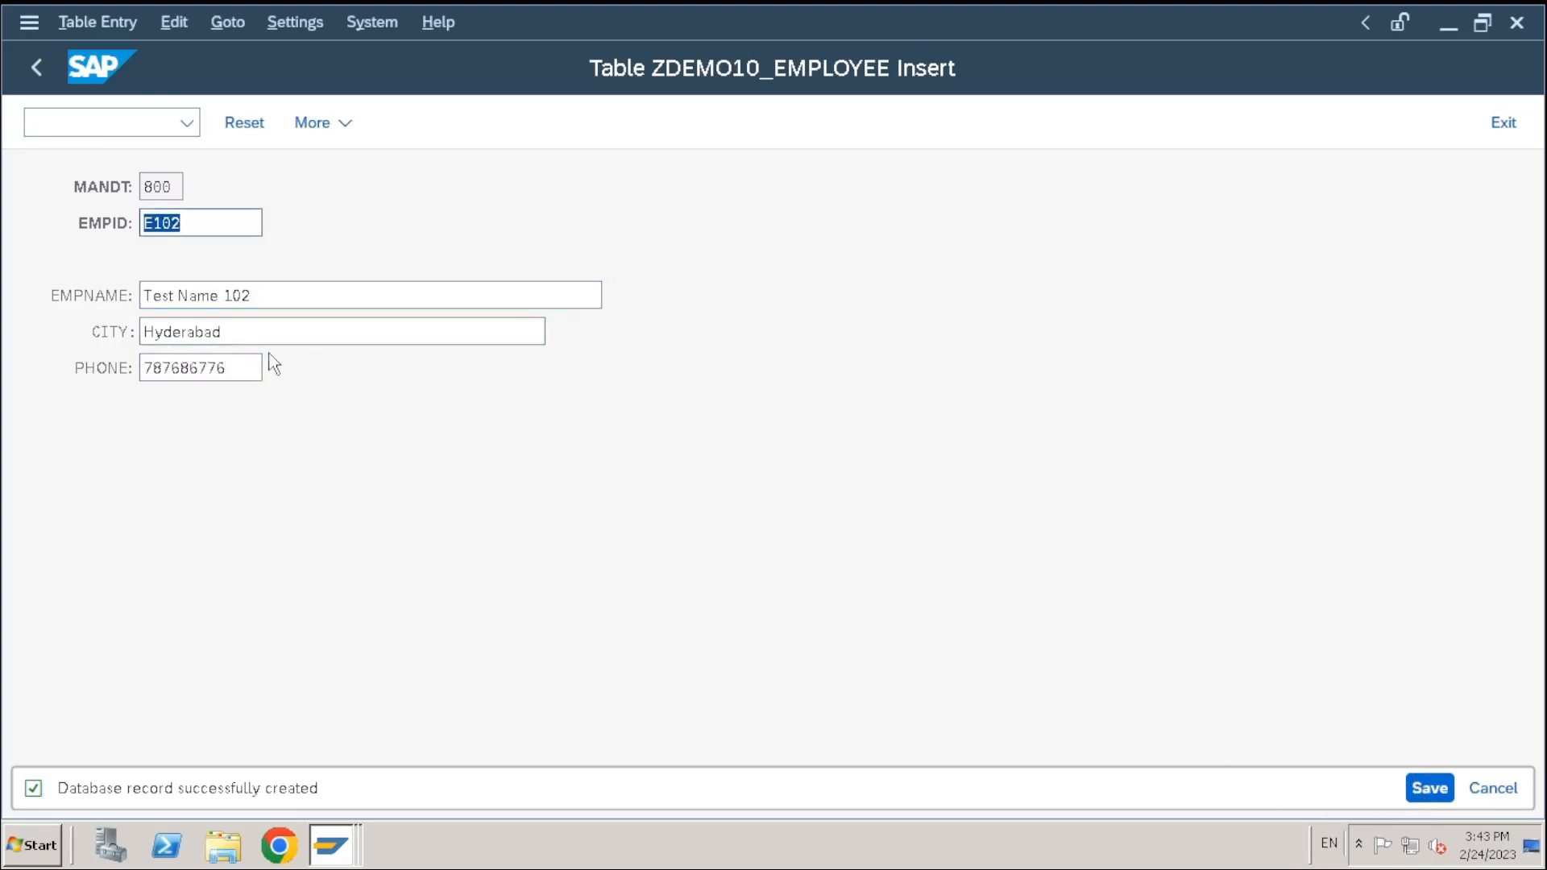
click(47, 71)
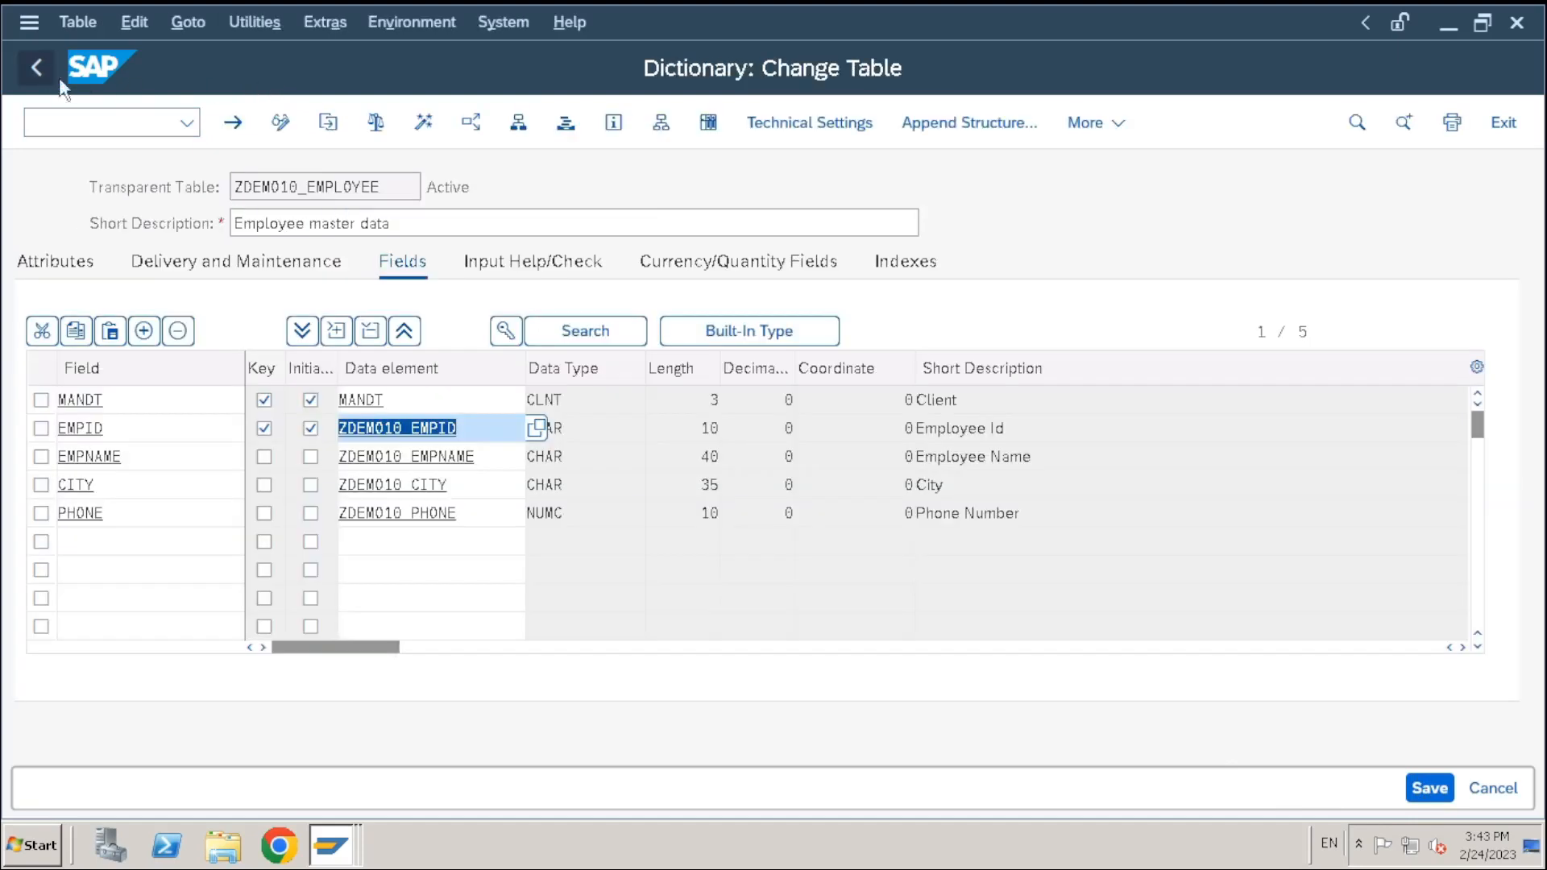
List the table contents in the Data Browser, showing E100–E102, then return to the selection screen
click(703, 127)
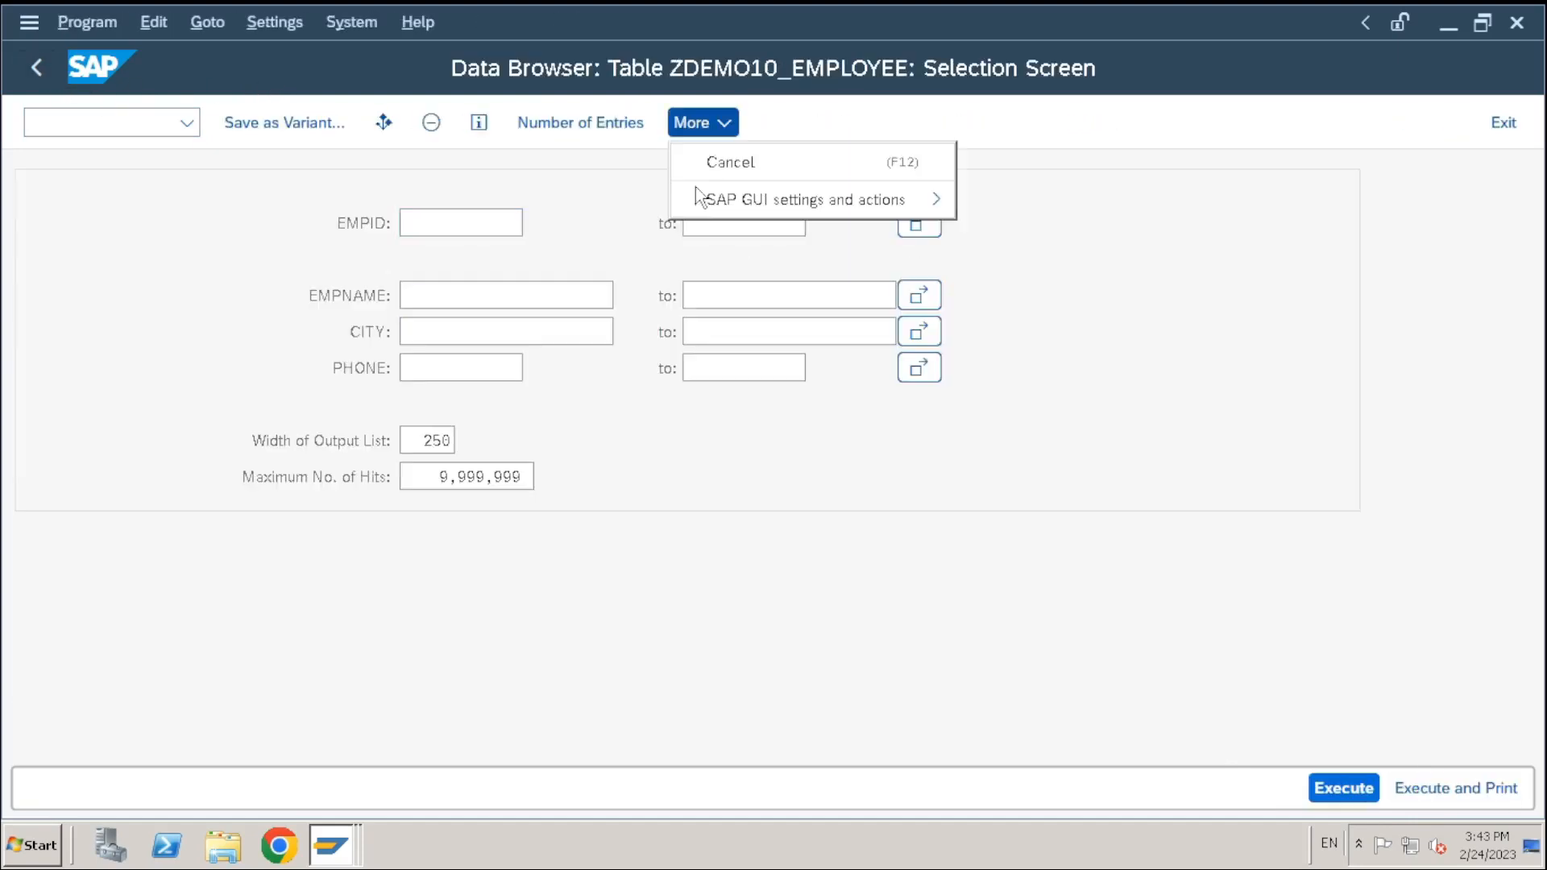
click(1342, 788)
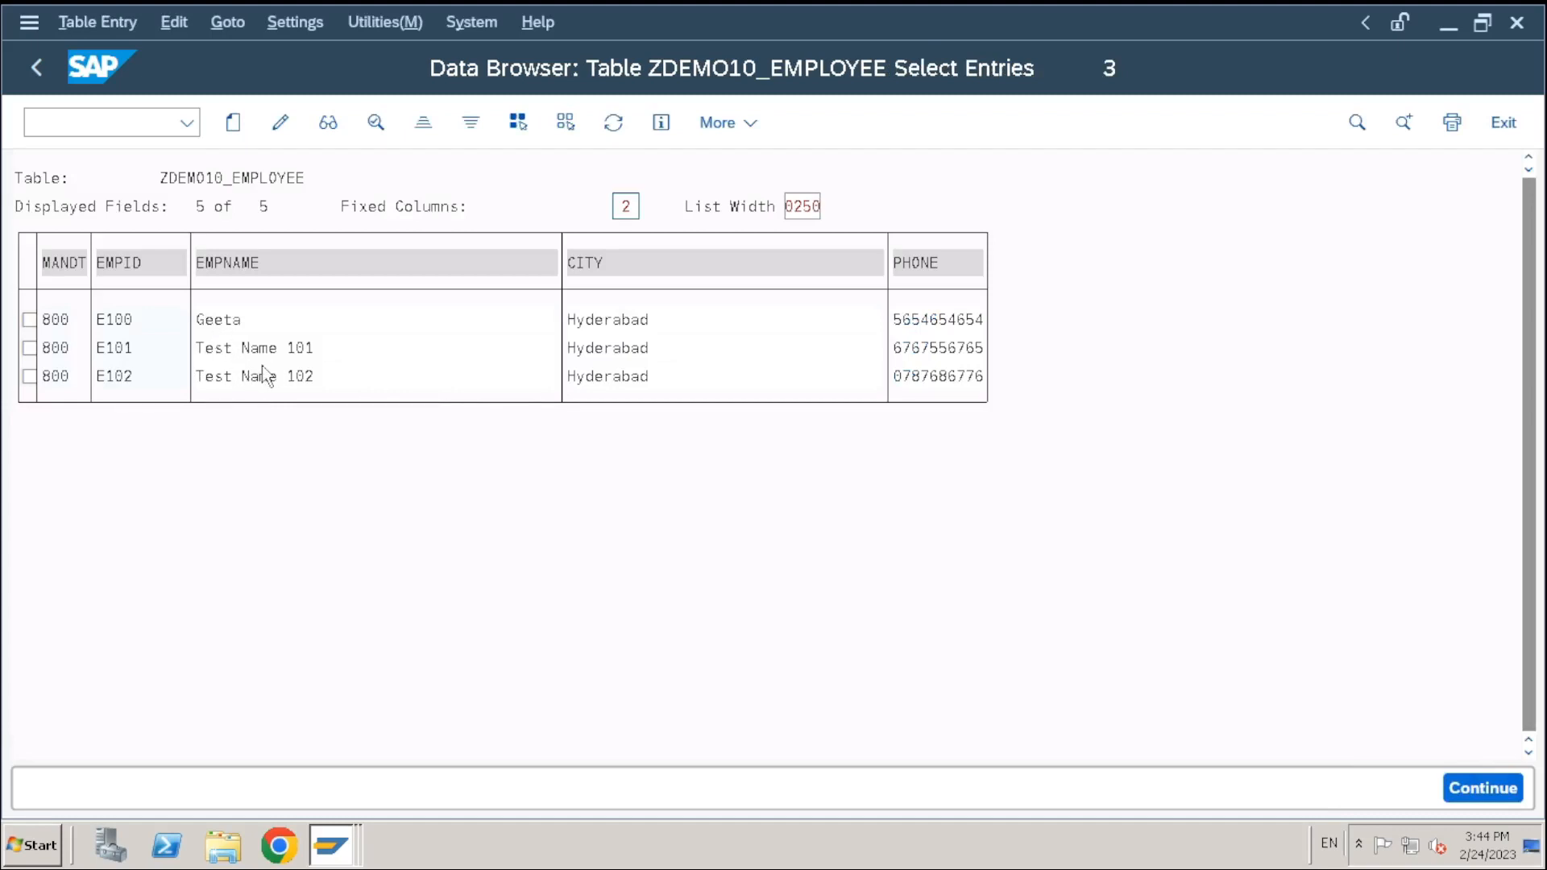
click(42, 74)
click(207, 27)
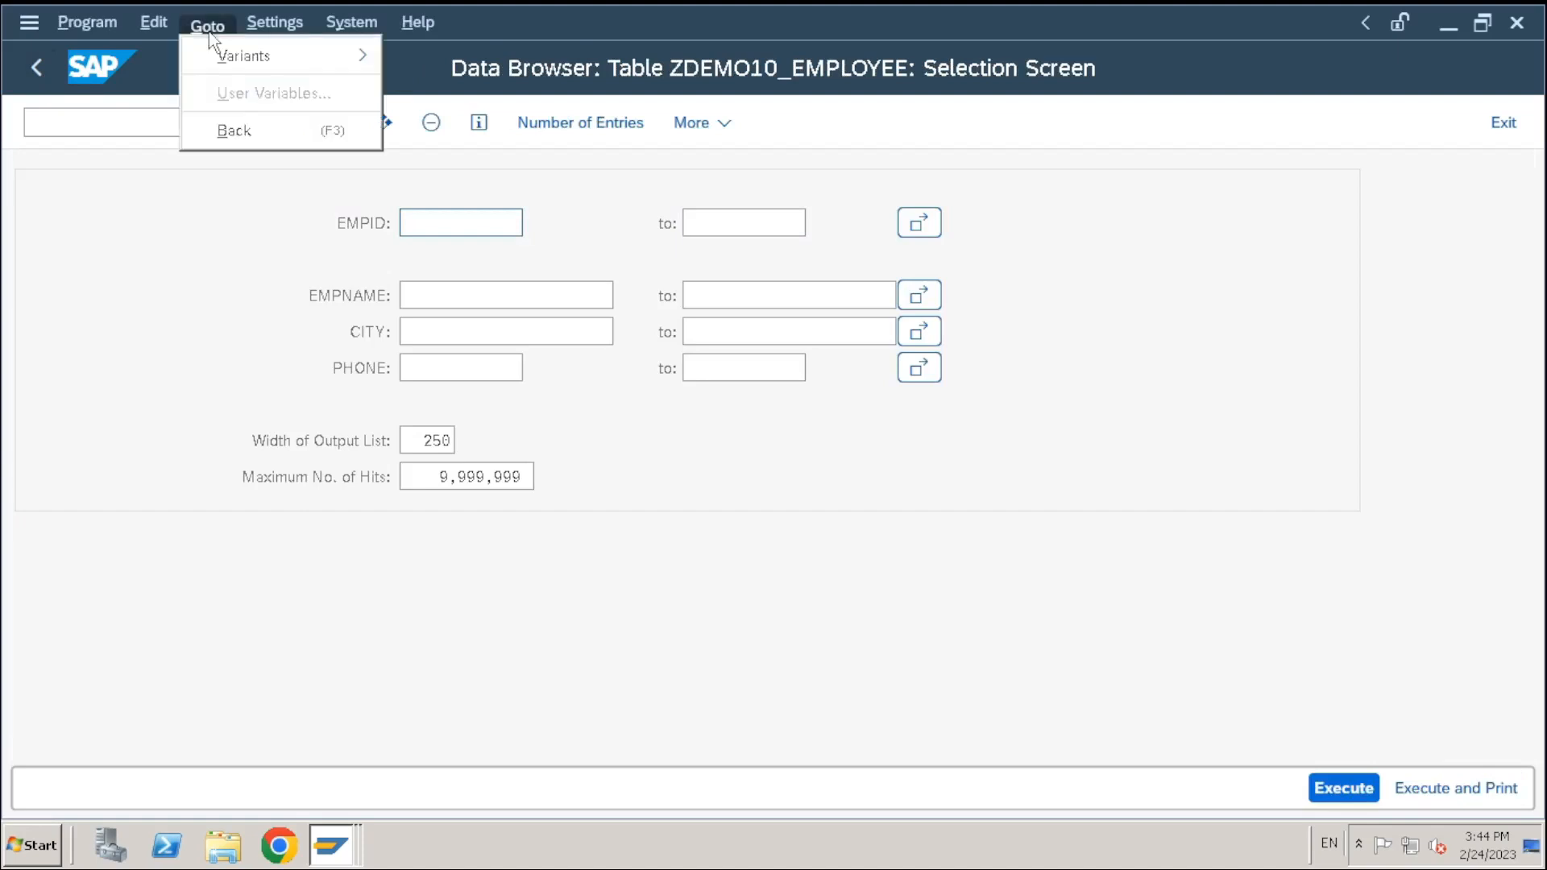
click(32, 61)
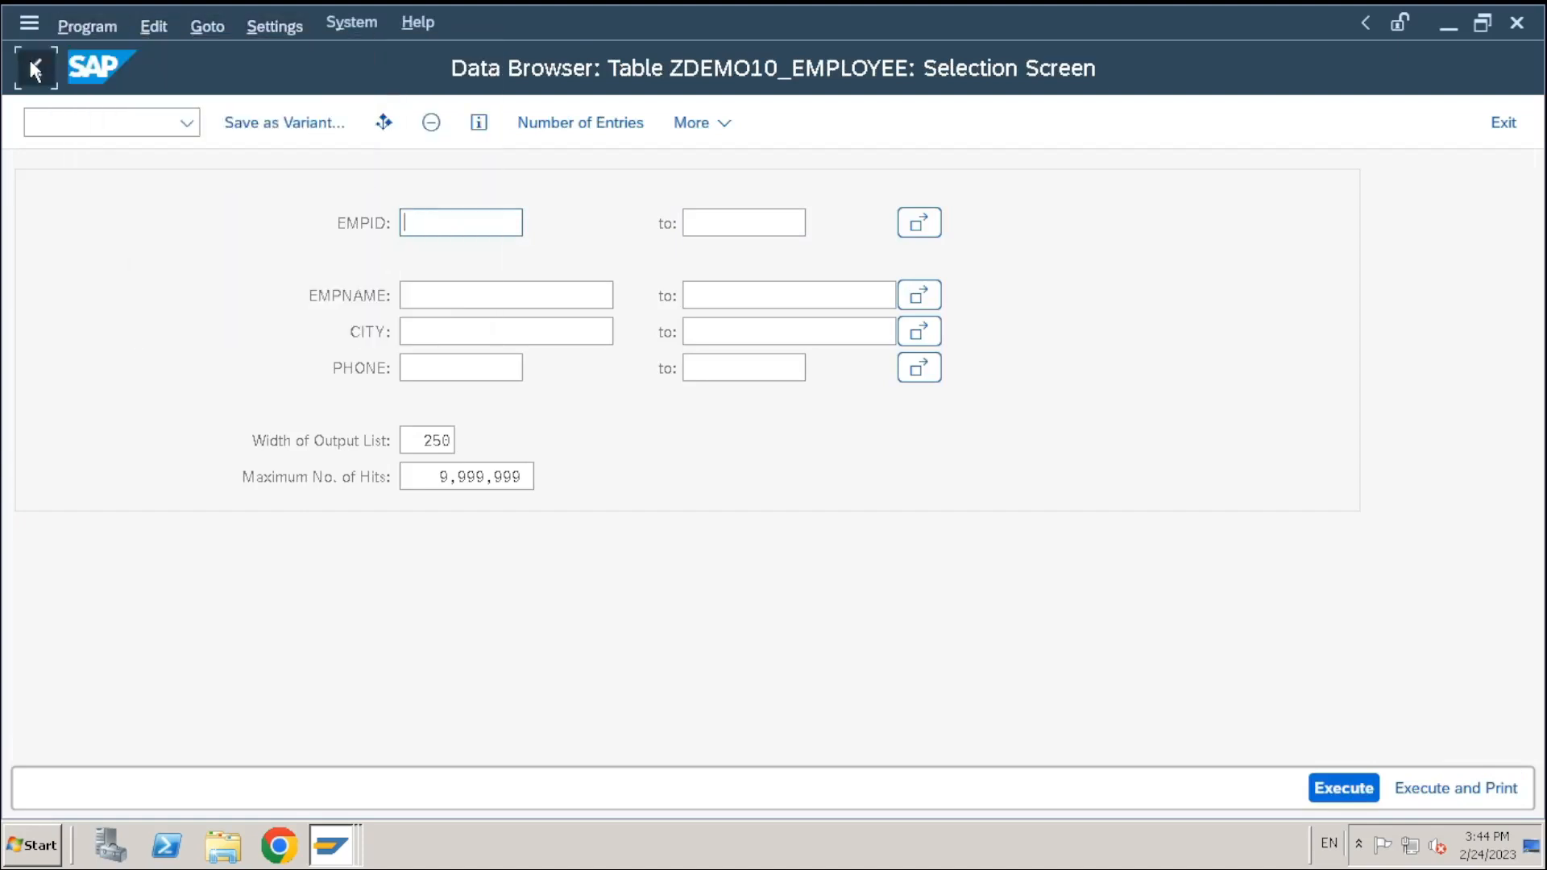
Return to the table definition and open Create Entries for ZDEMO10_EMPLOYEE
click(33, 64)
click(327, 24)
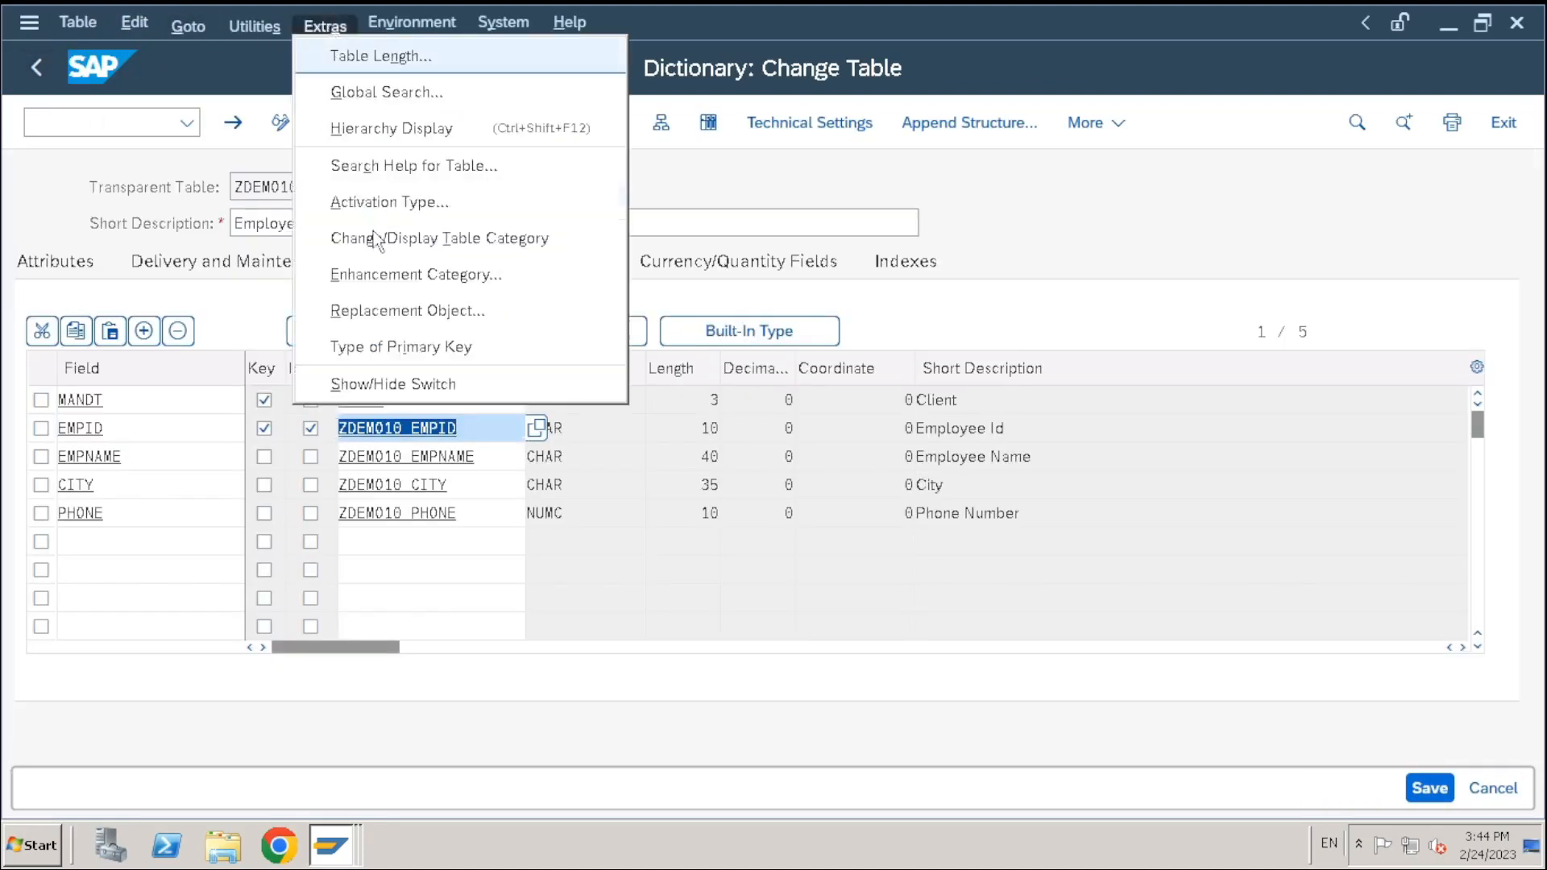
click(256, 29)
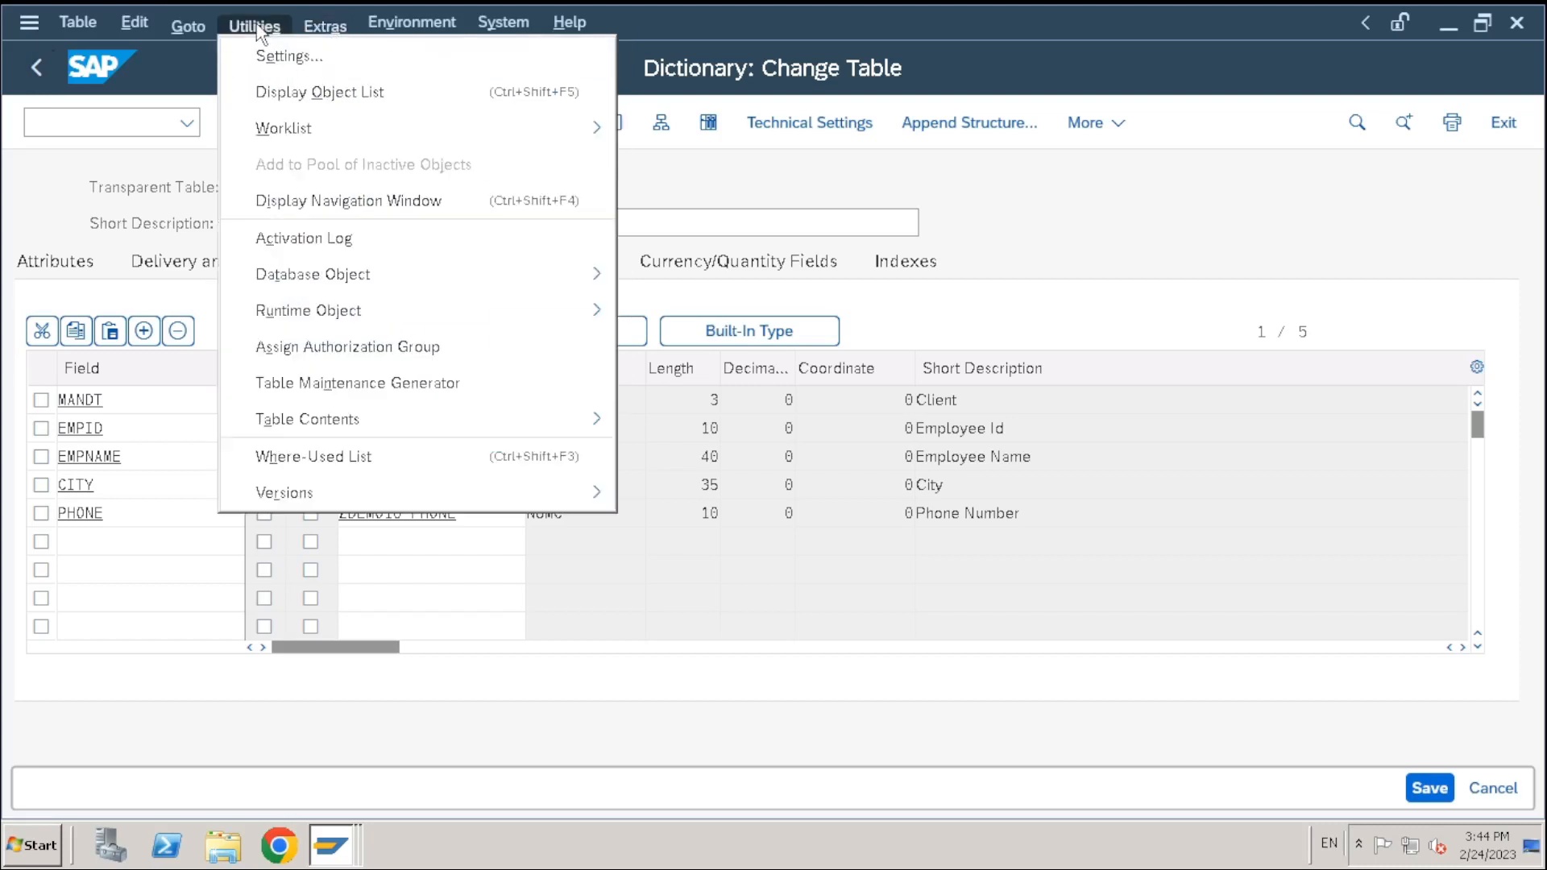
mouse_move(322, 421)
click(721, 459)
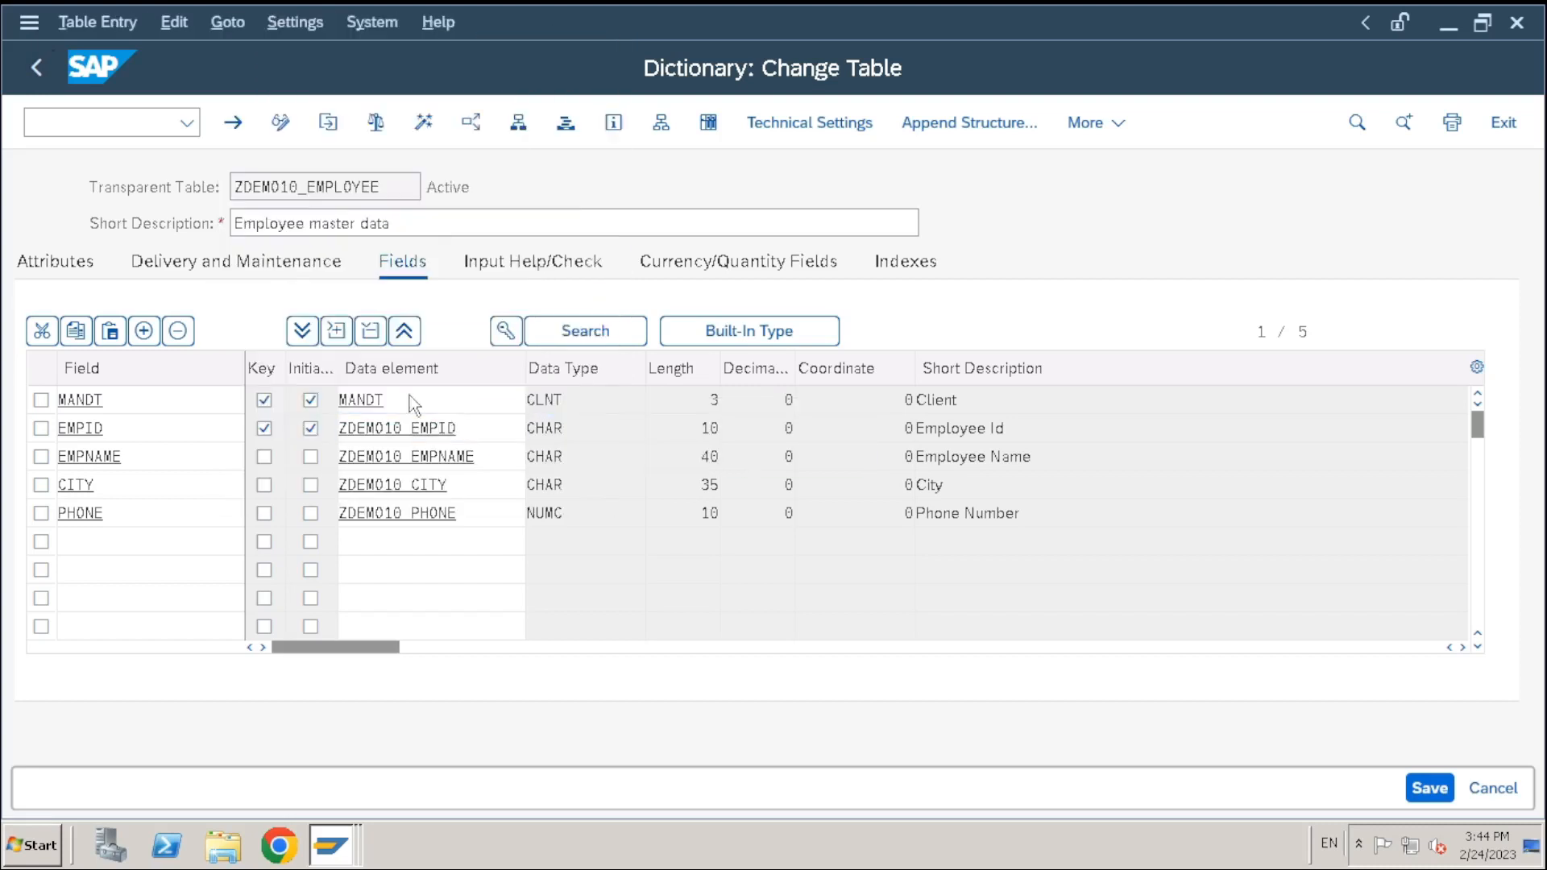
Save entry E103 named TEST NAME 103 in DELHI with a phone number, then go back
click(189, 225)
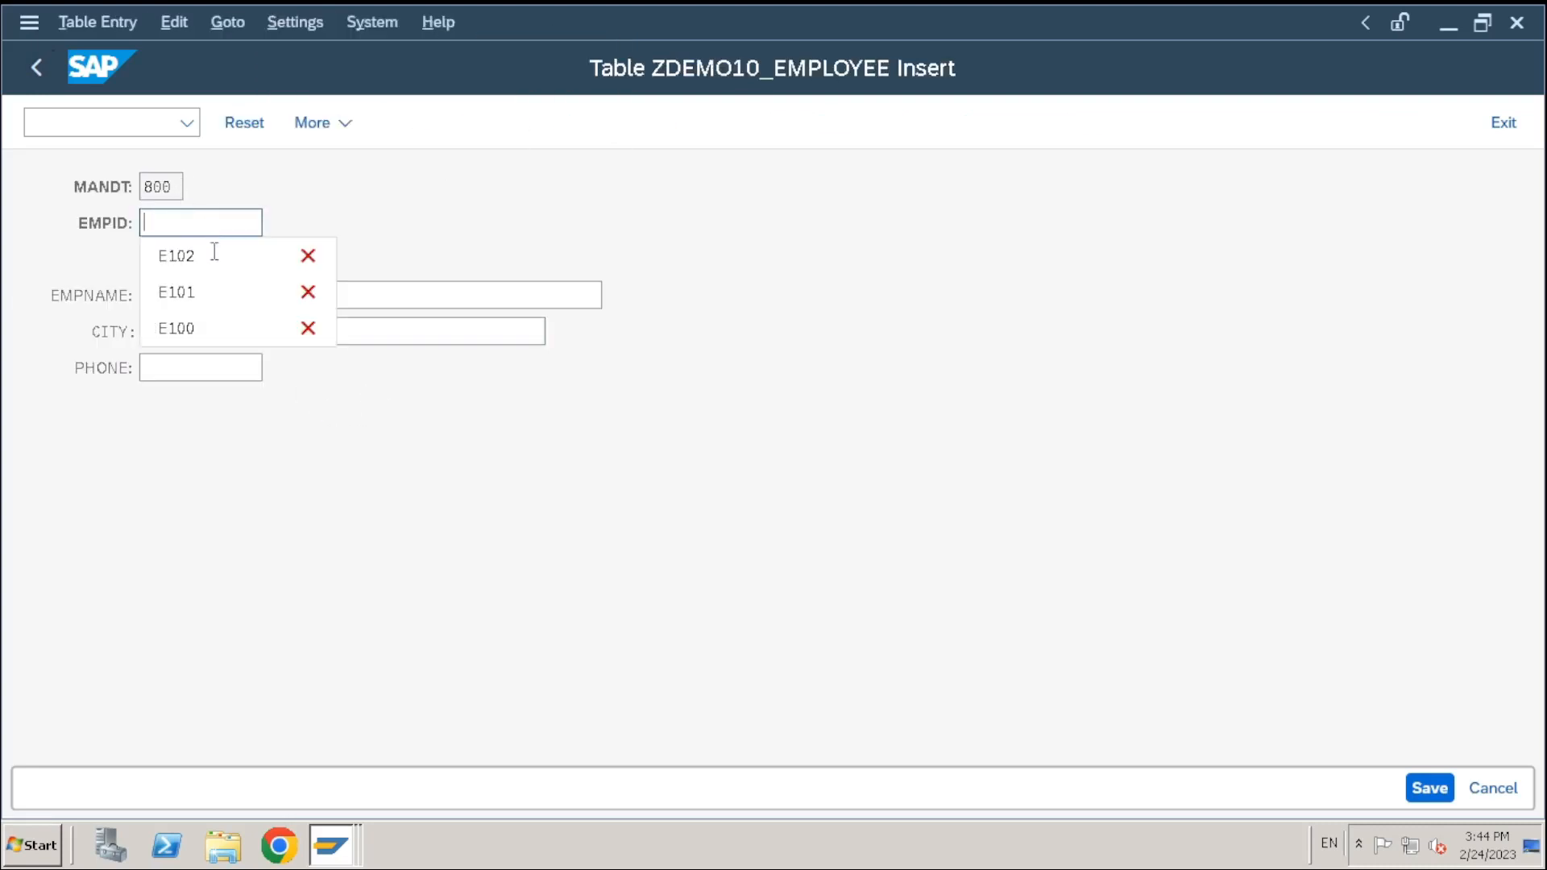
click(200, 257)
key(BackSpace)
text(3)
click(240, 295)
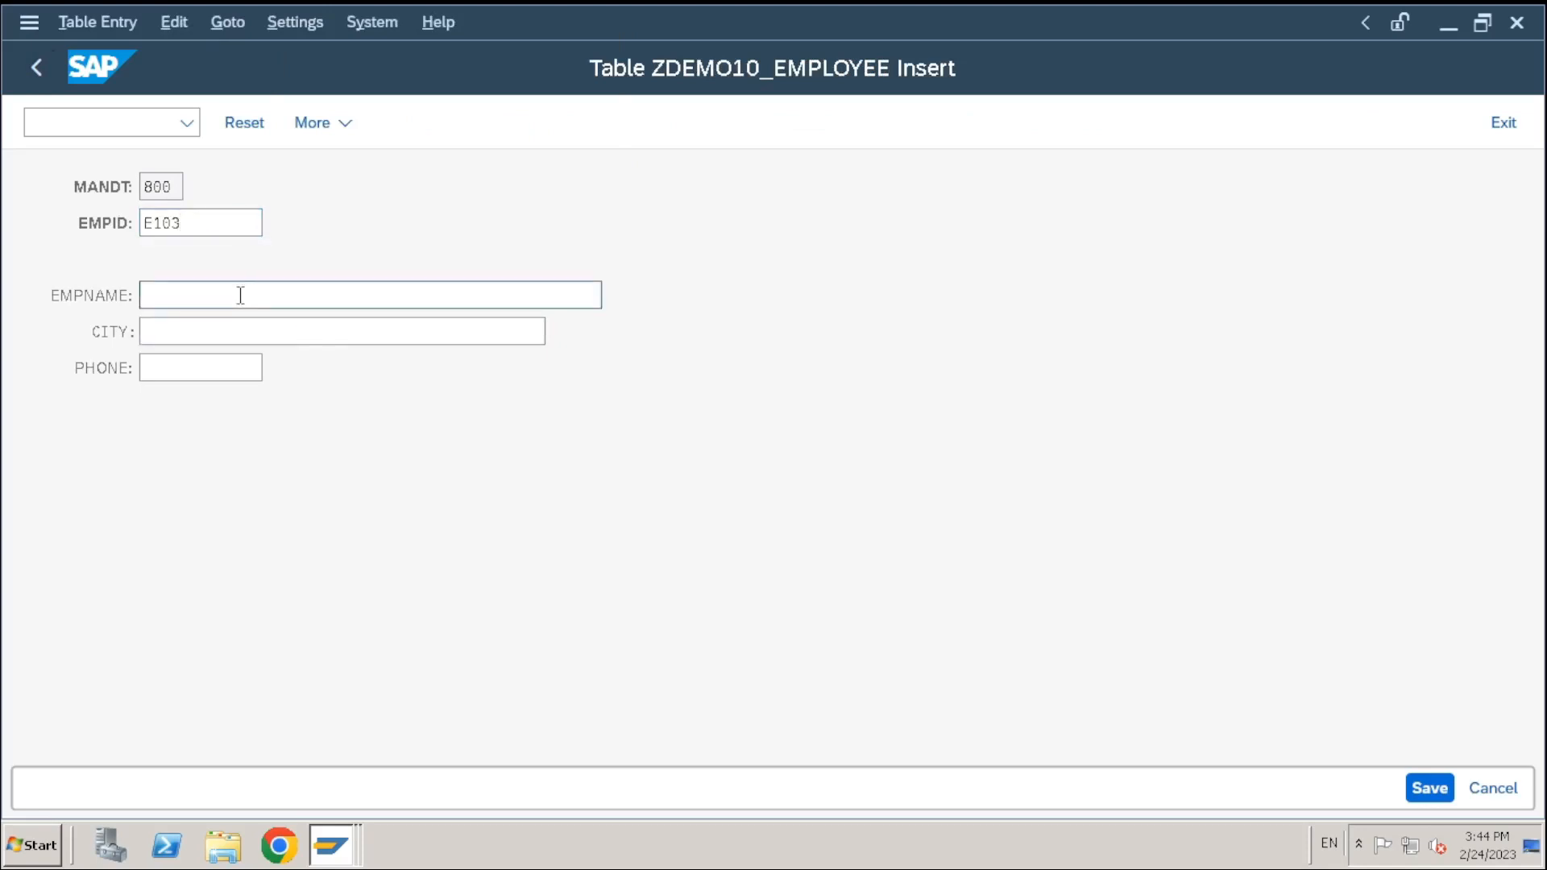
text(TEST)
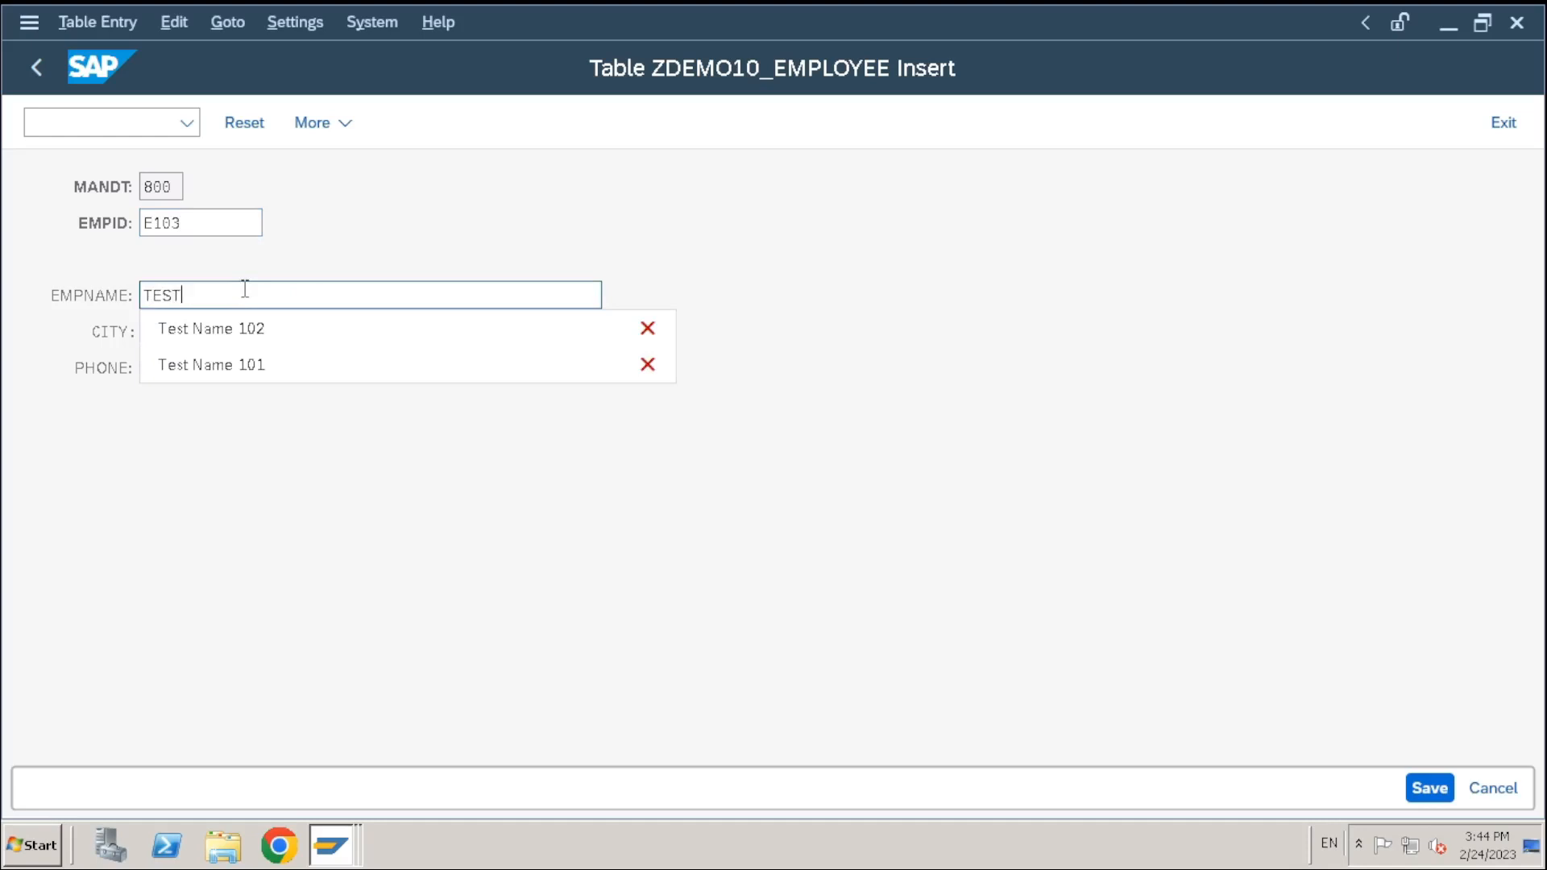
text( NAME 103)
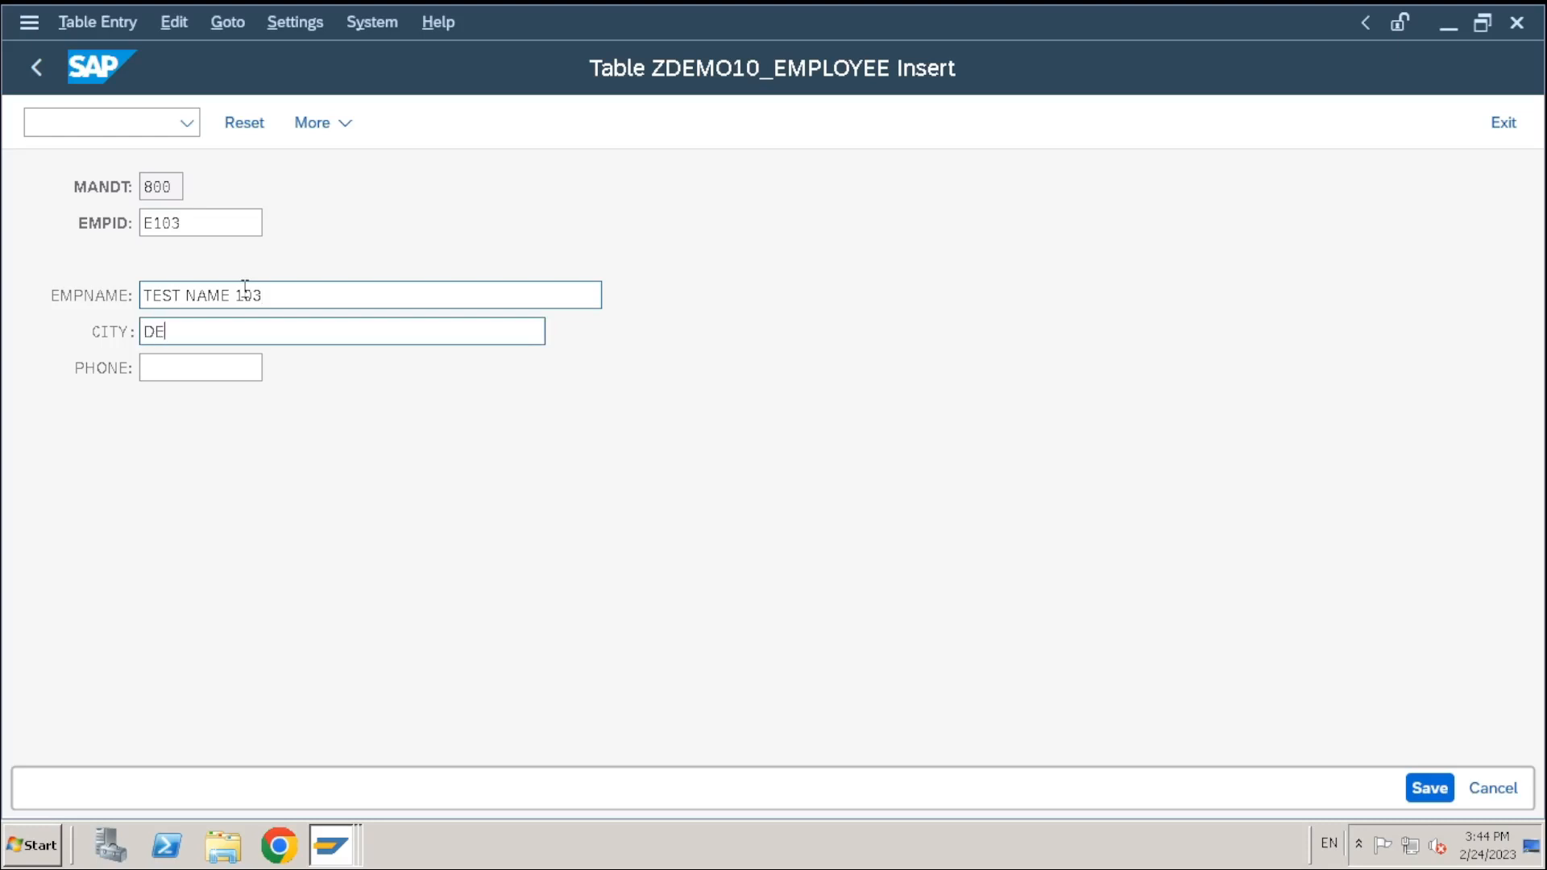
key(Tab)
text(54654654)
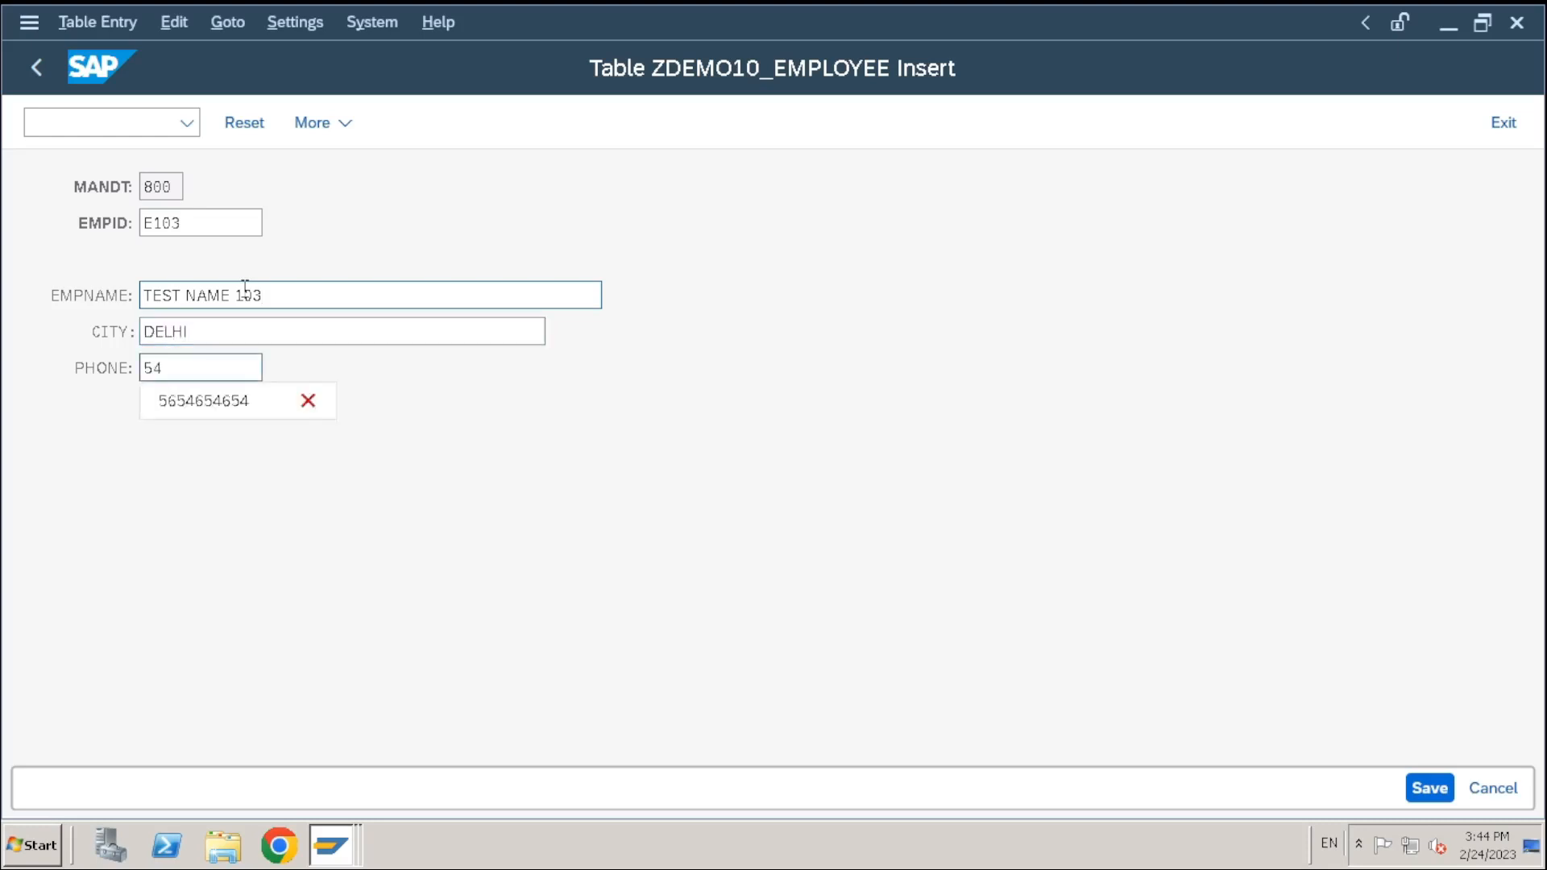
click(1426, 789)
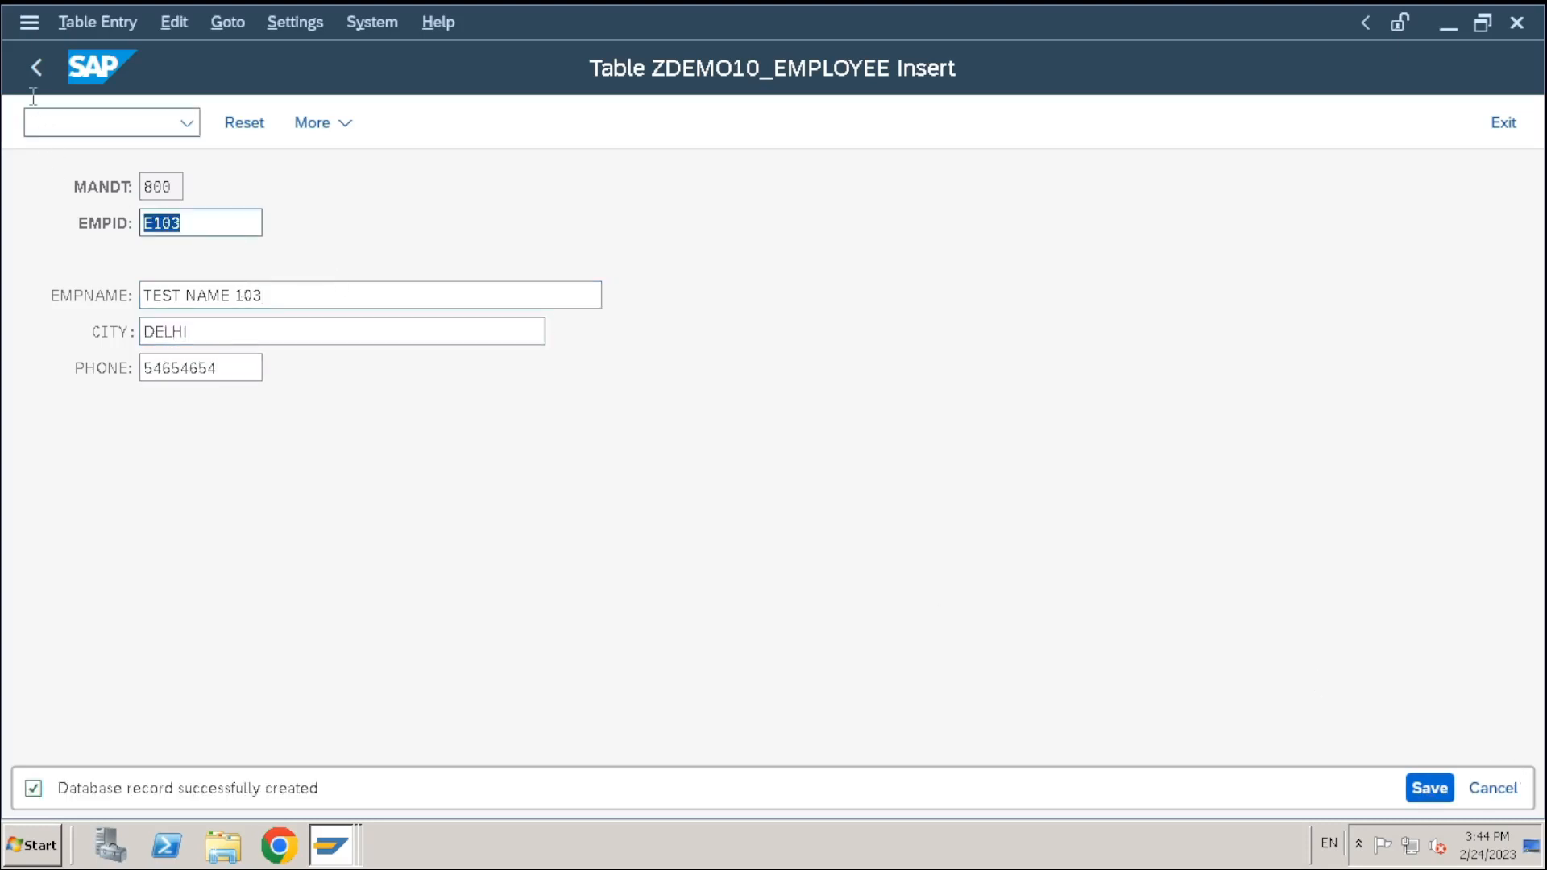
click(37, 67)
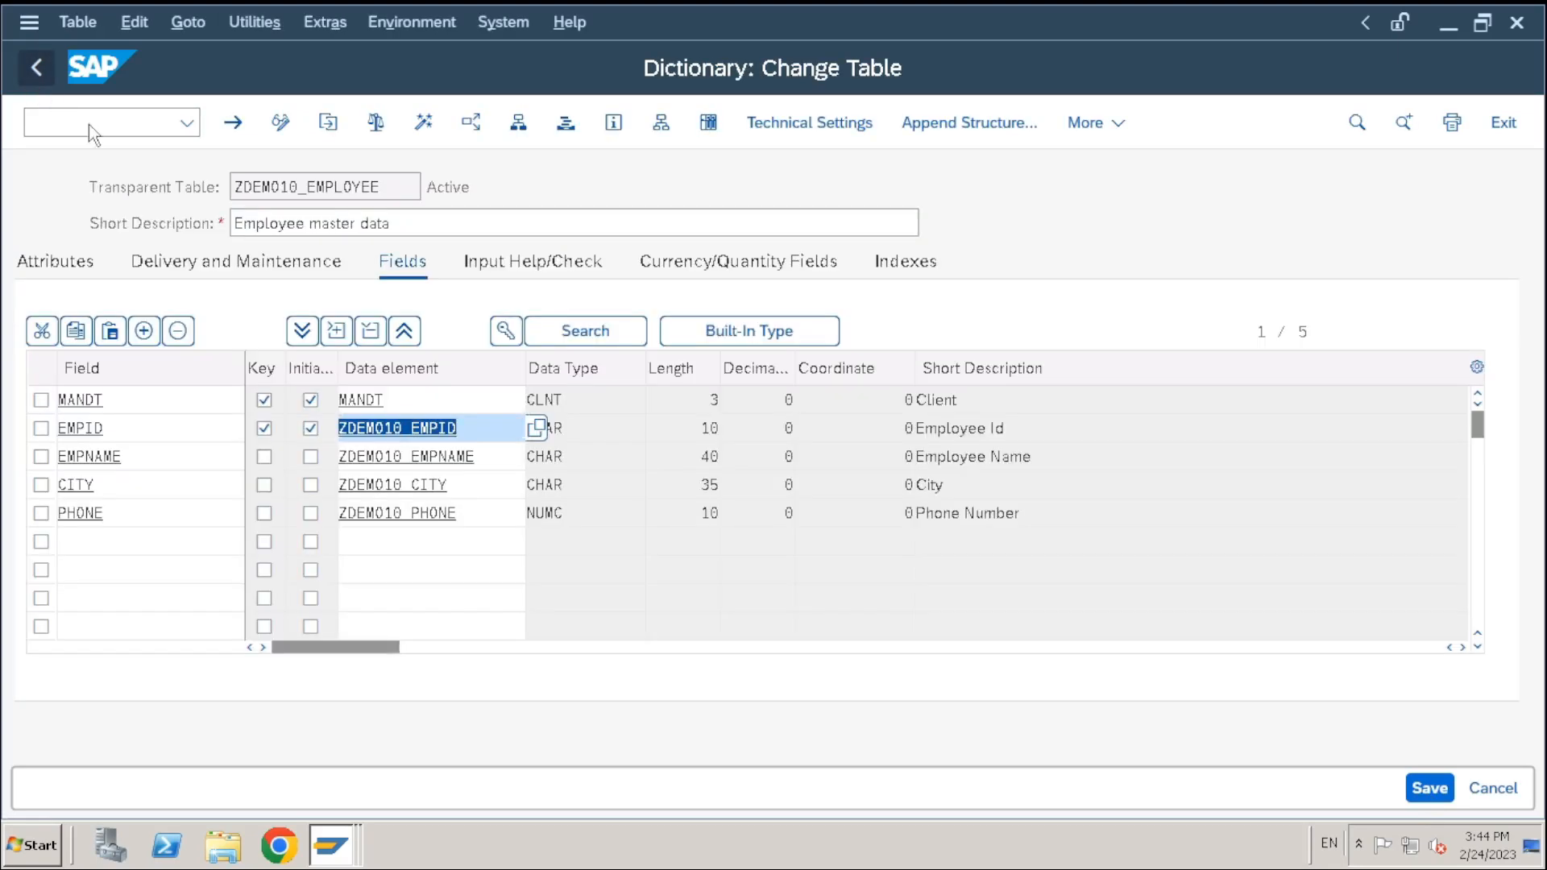
List all ZDEMO10_EMPLOYEE entries in the Data Browser, then return to the table definition
click(711, 124)
click(1374, 788)
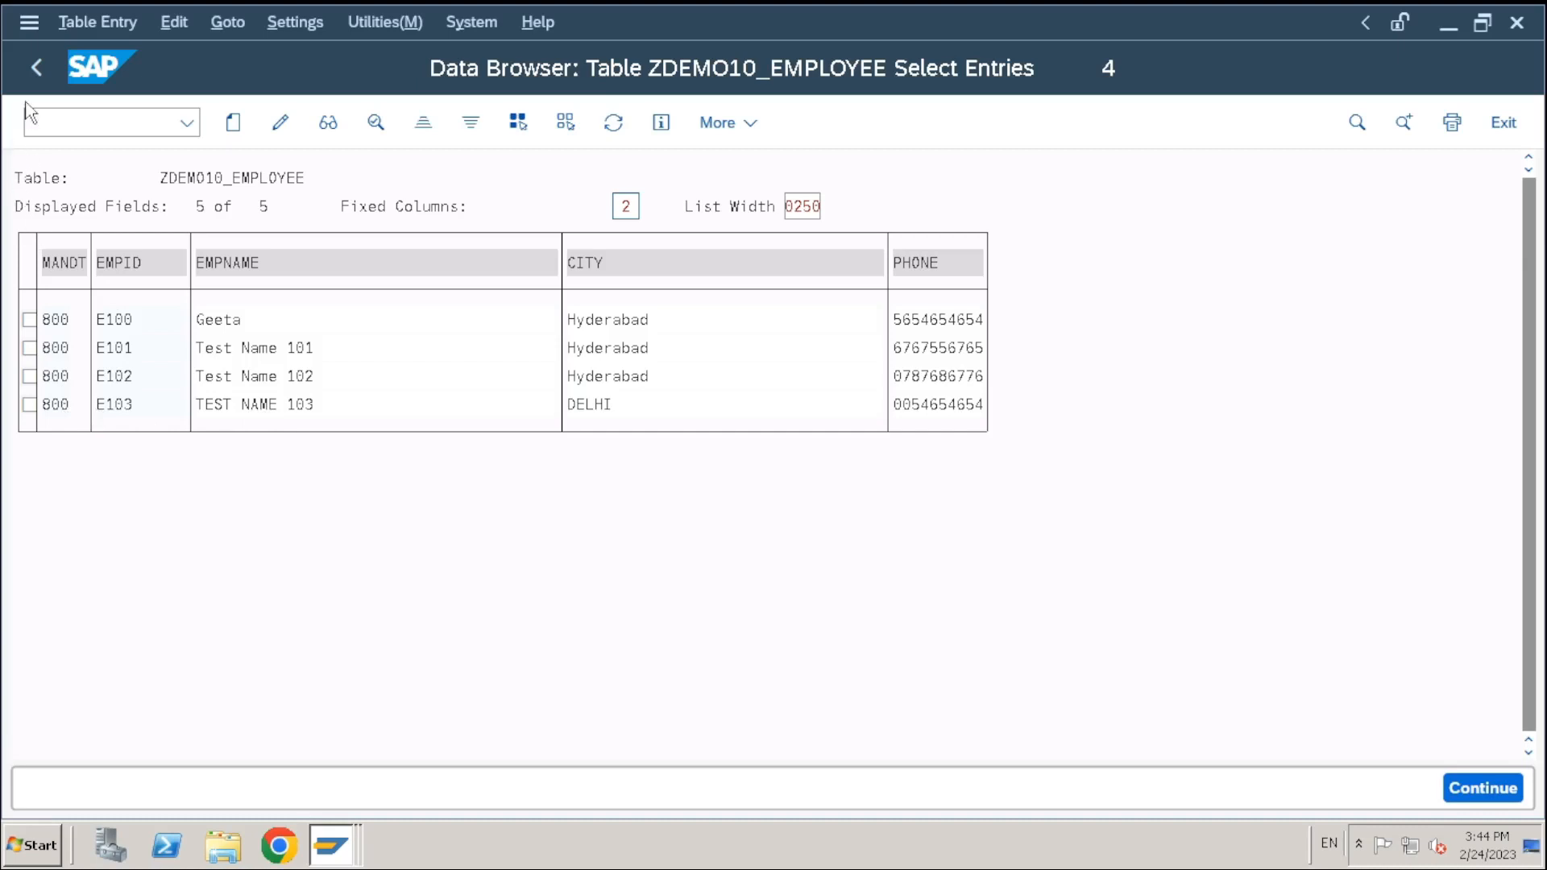
key(F3)
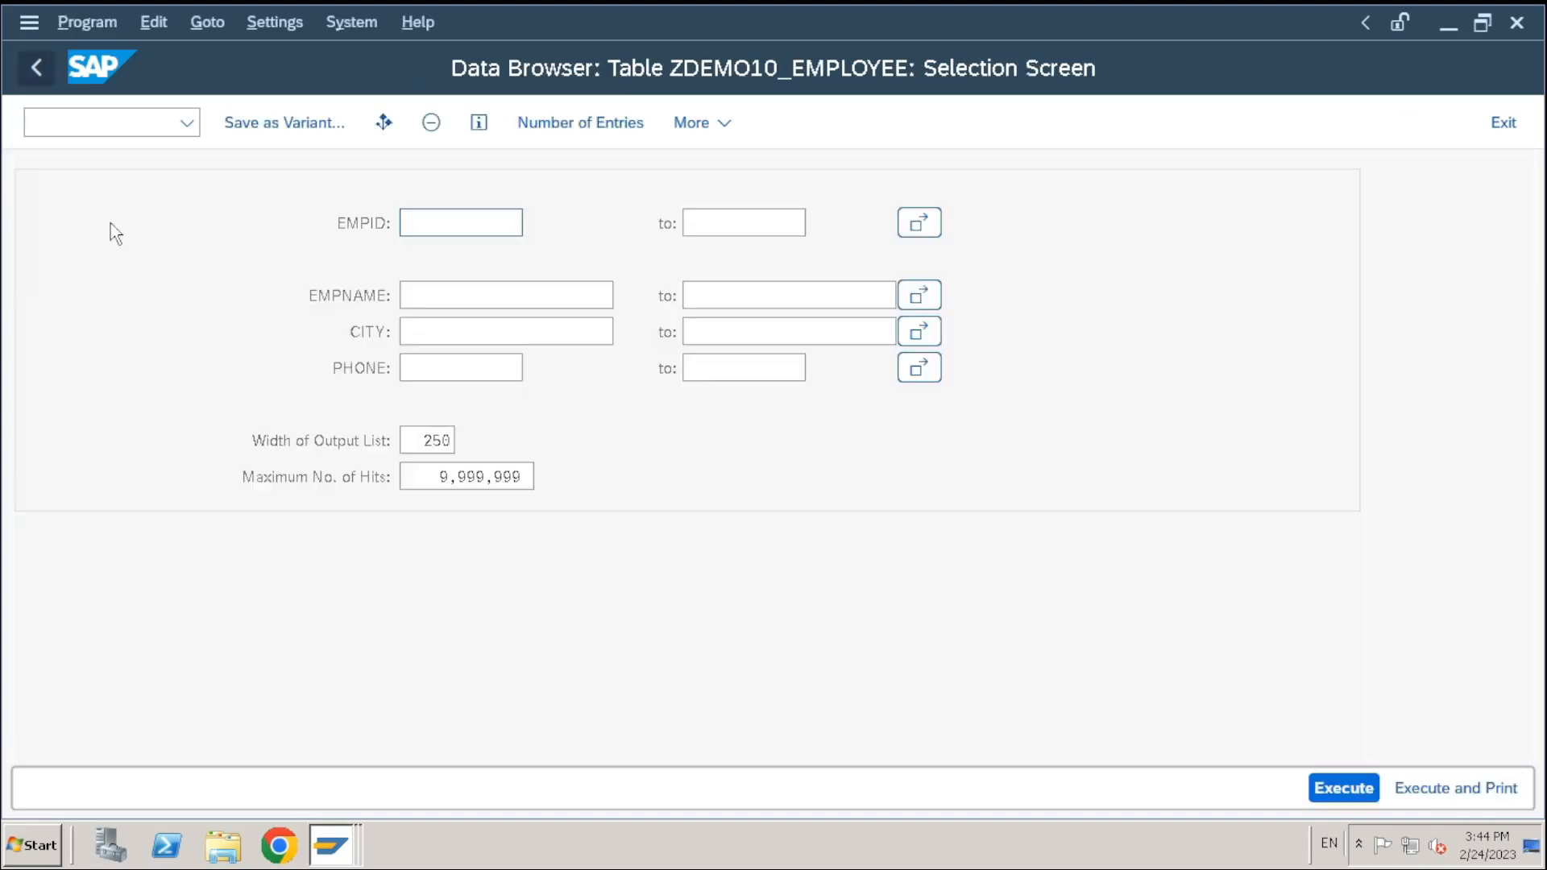
click(40, 71)
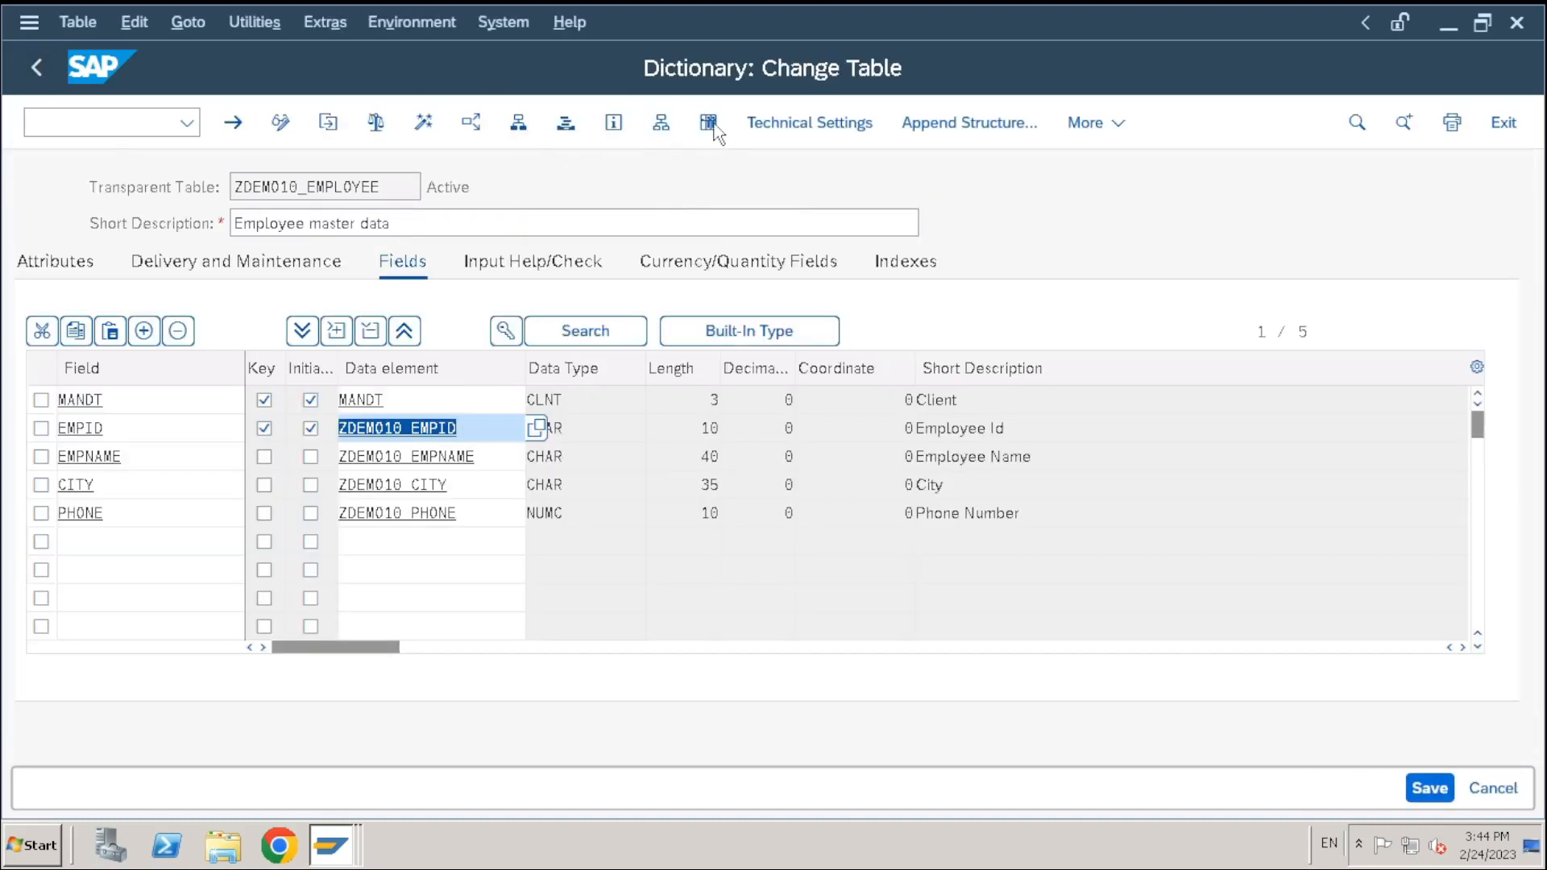
Run the Data Browser selection filtered on EMPID E100, then return to the selection screen
click(709, 123)
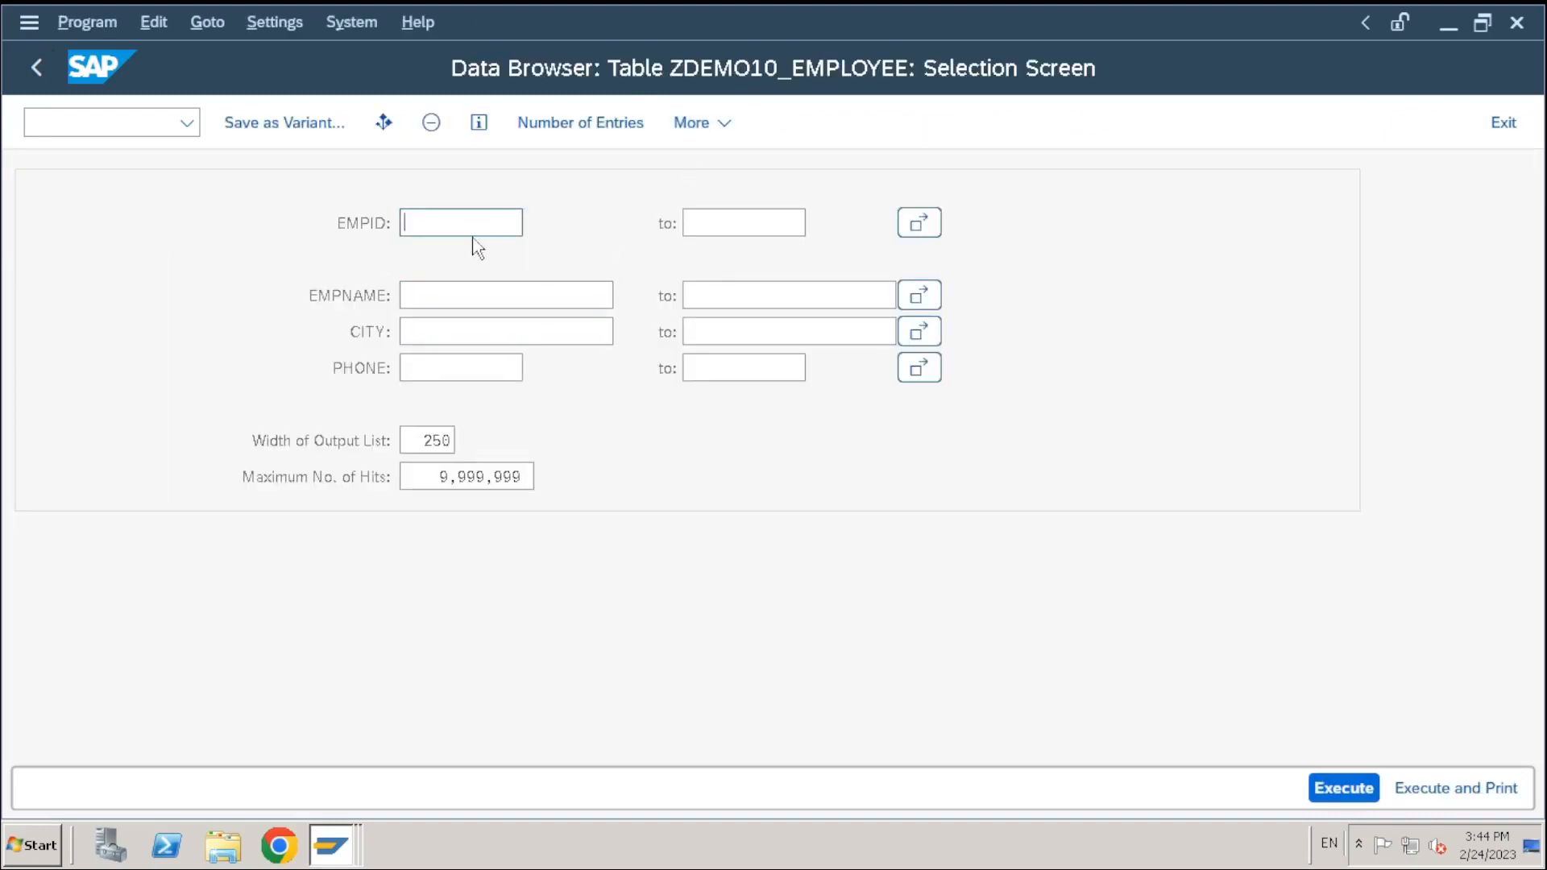
text(E100)
click(1344, 787)
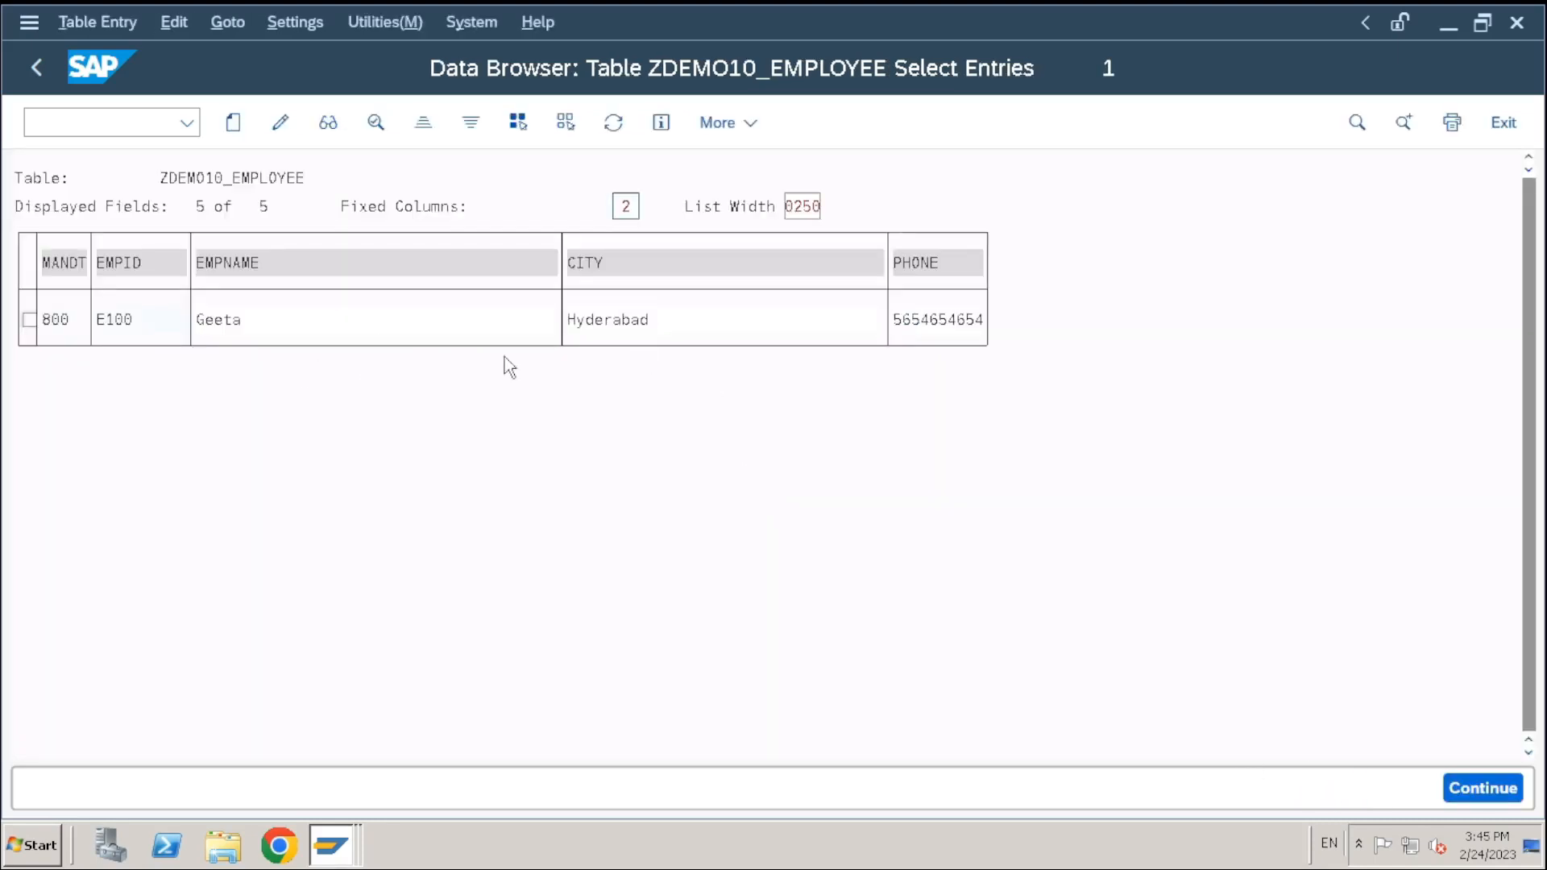
click(40, 70)
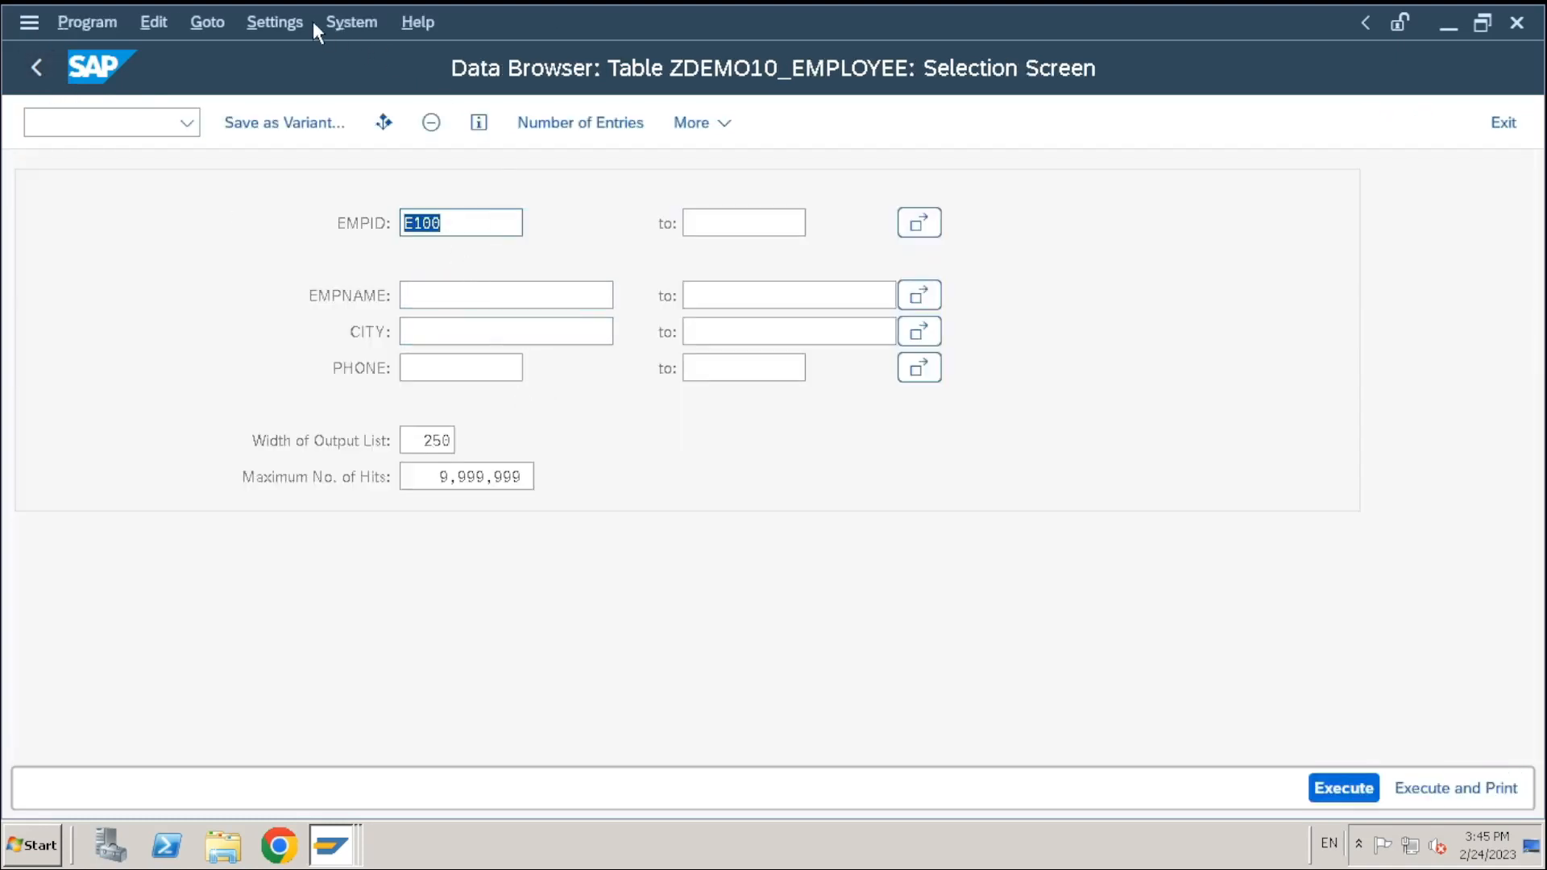
Keep EMPID and EMPNAME enabled under Fields for Selection and list all four records E100–E103
click(287, 27)
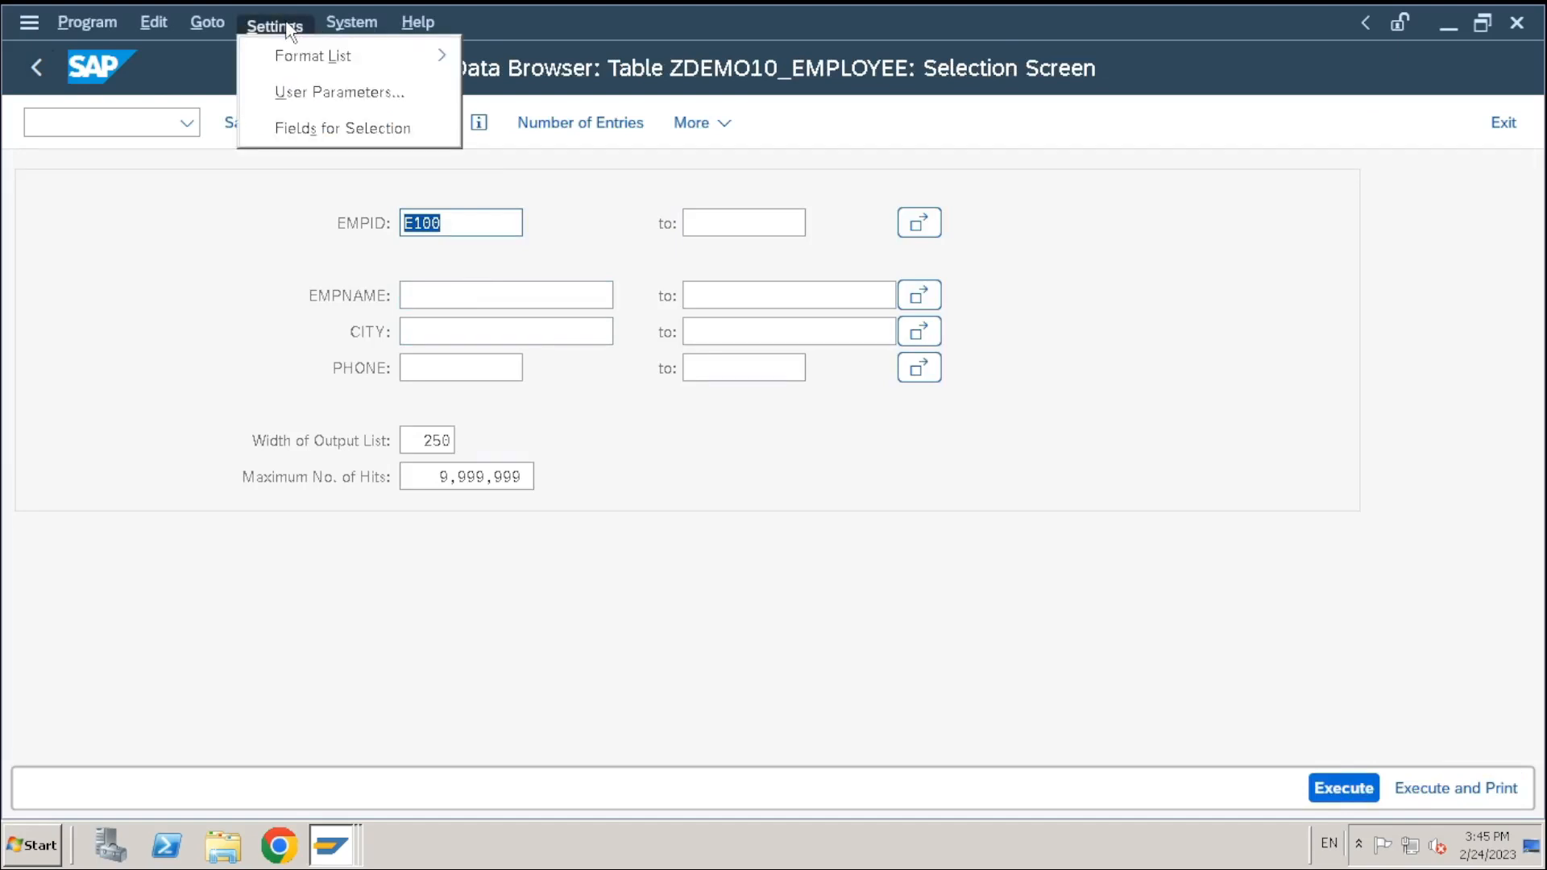
click(307, 127)
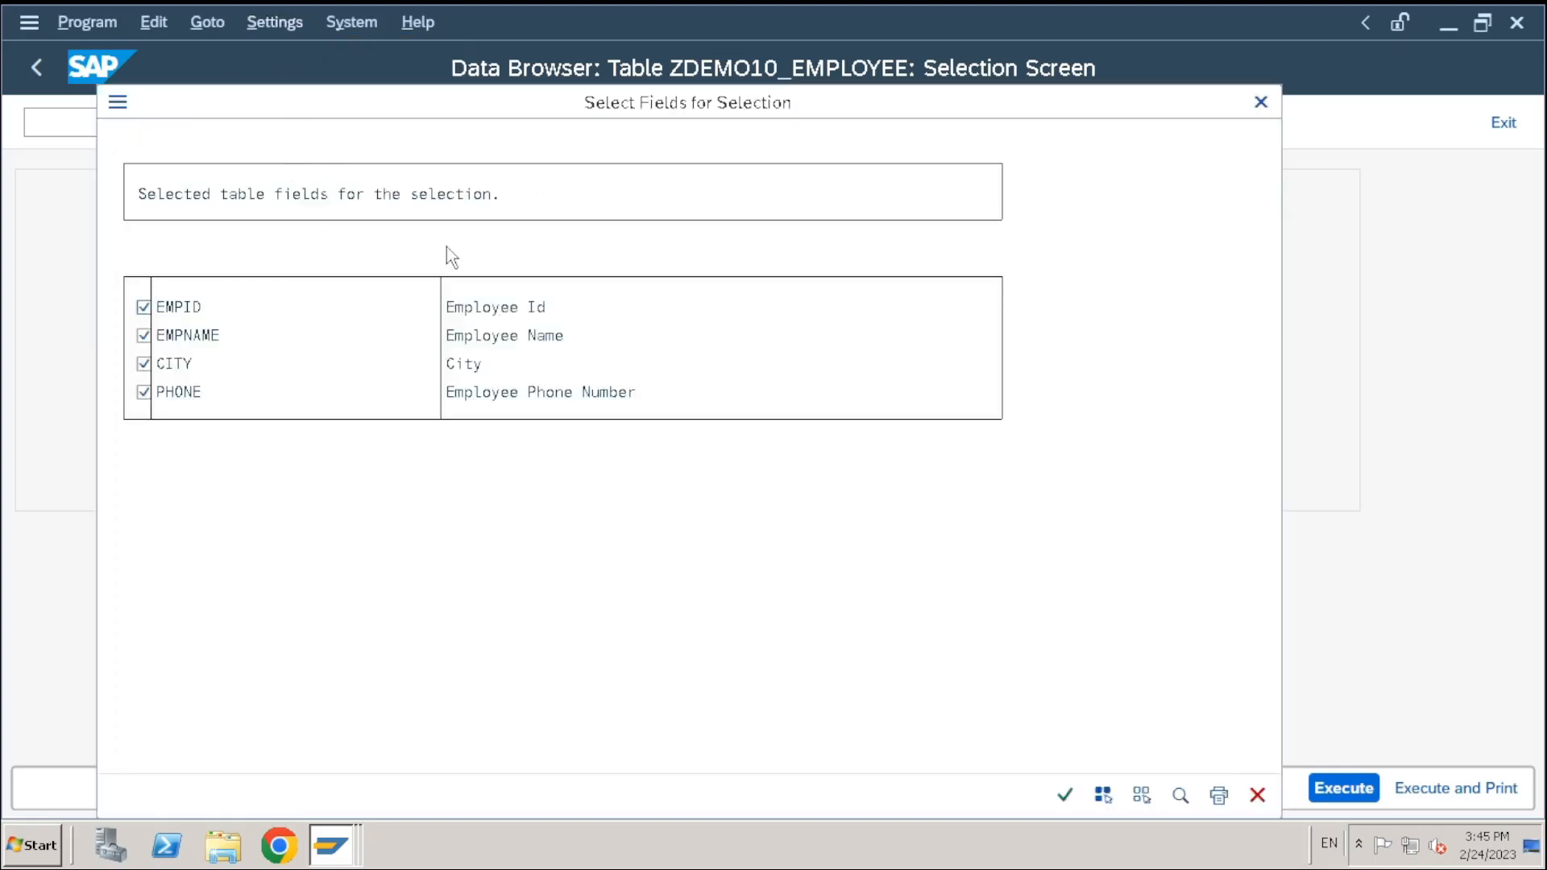
click(187, 306)
click(144, 308)
click(145, 335)
click(143, 307)
click(144, 335)
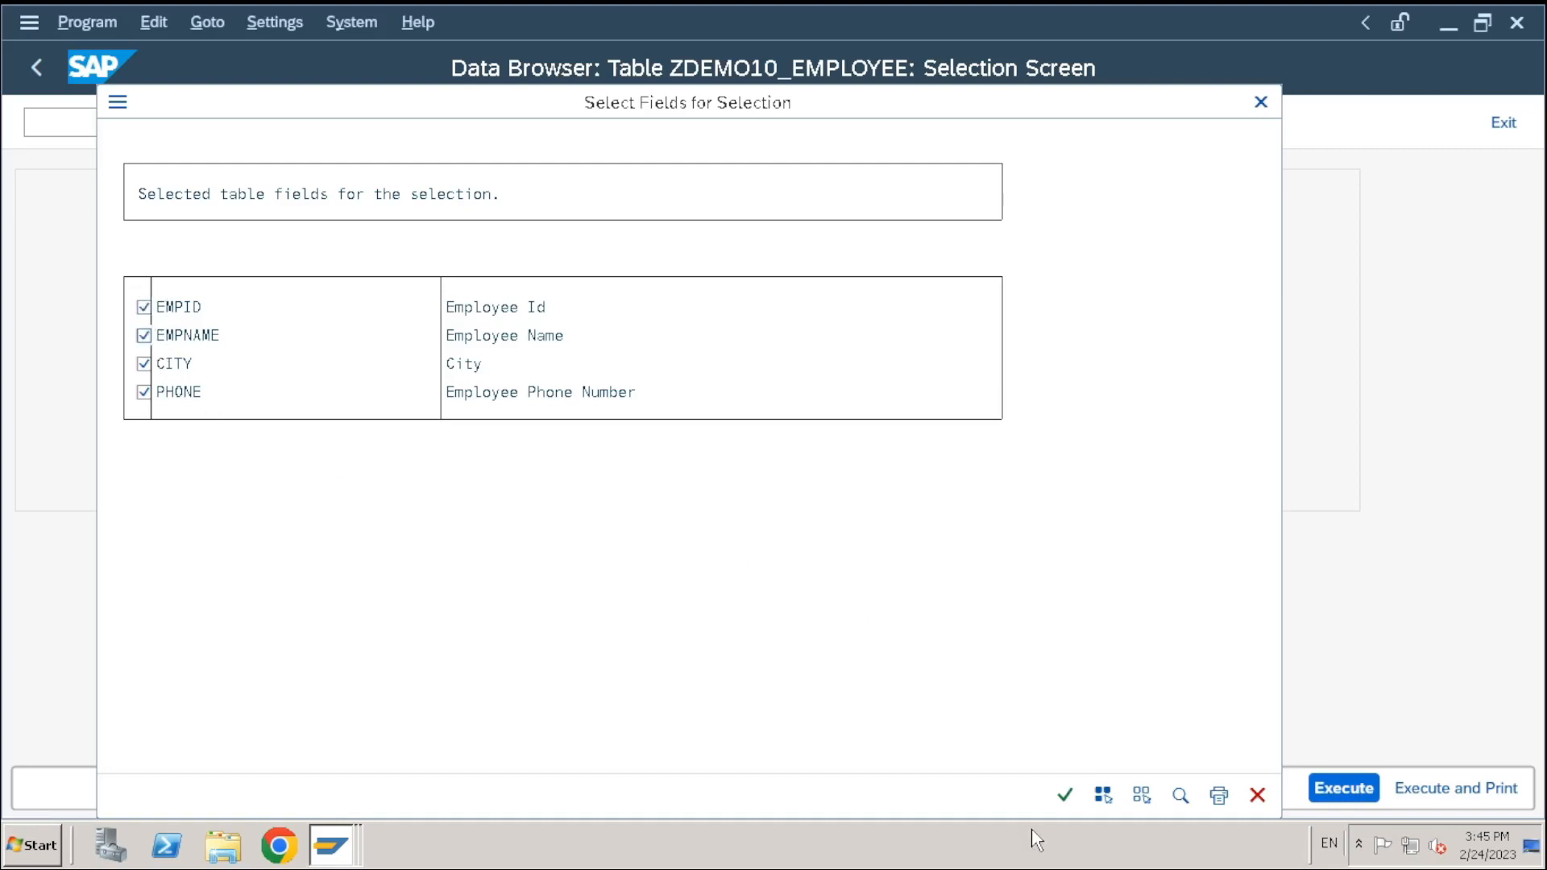
click(1065, 795)
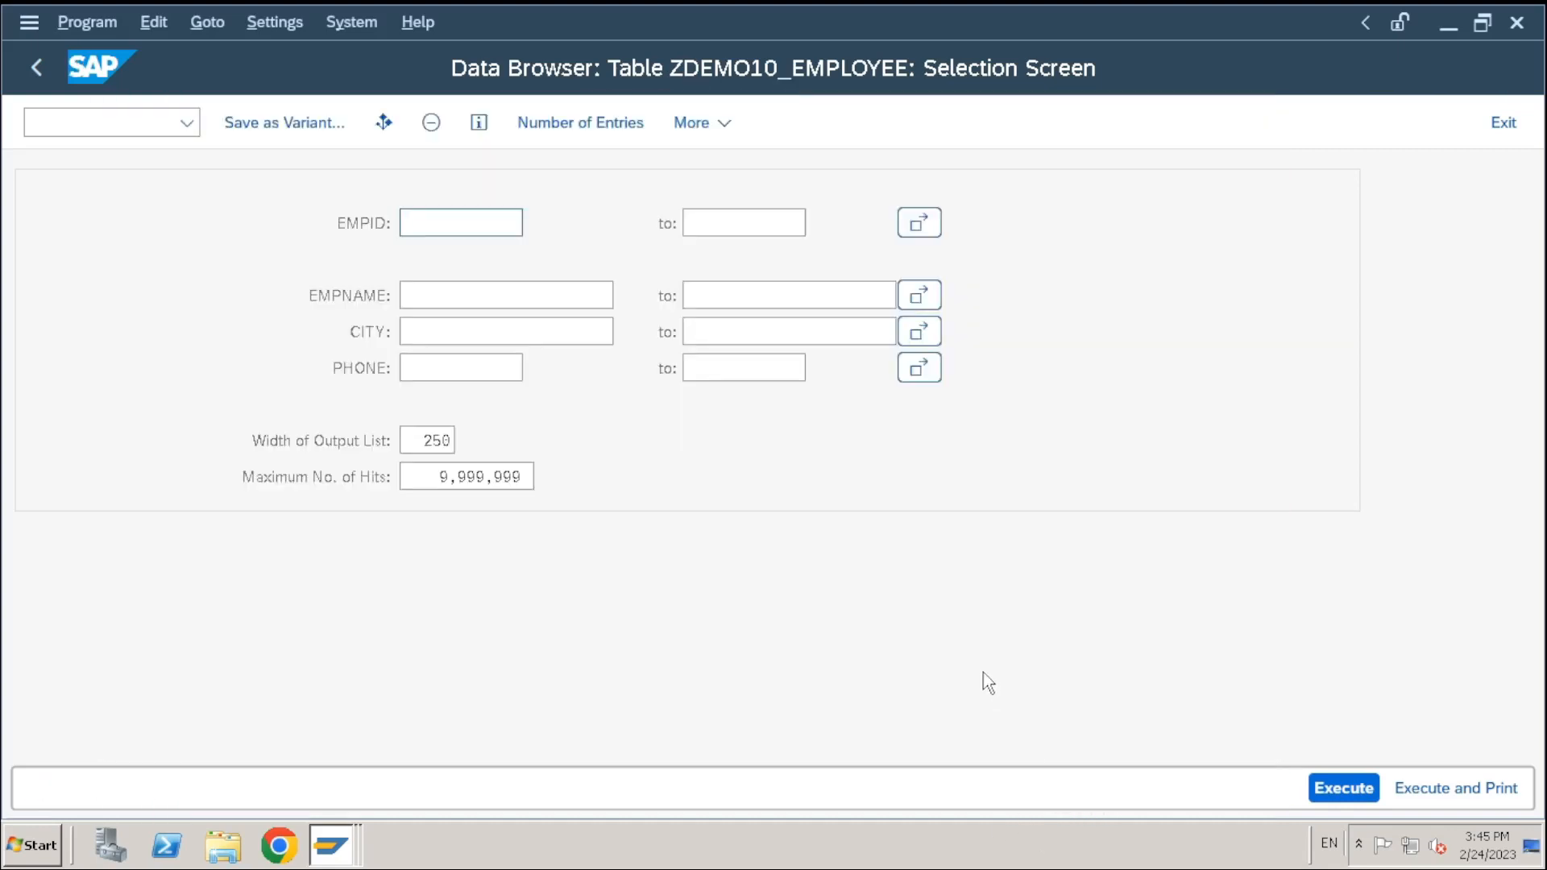
click(1343, 798)
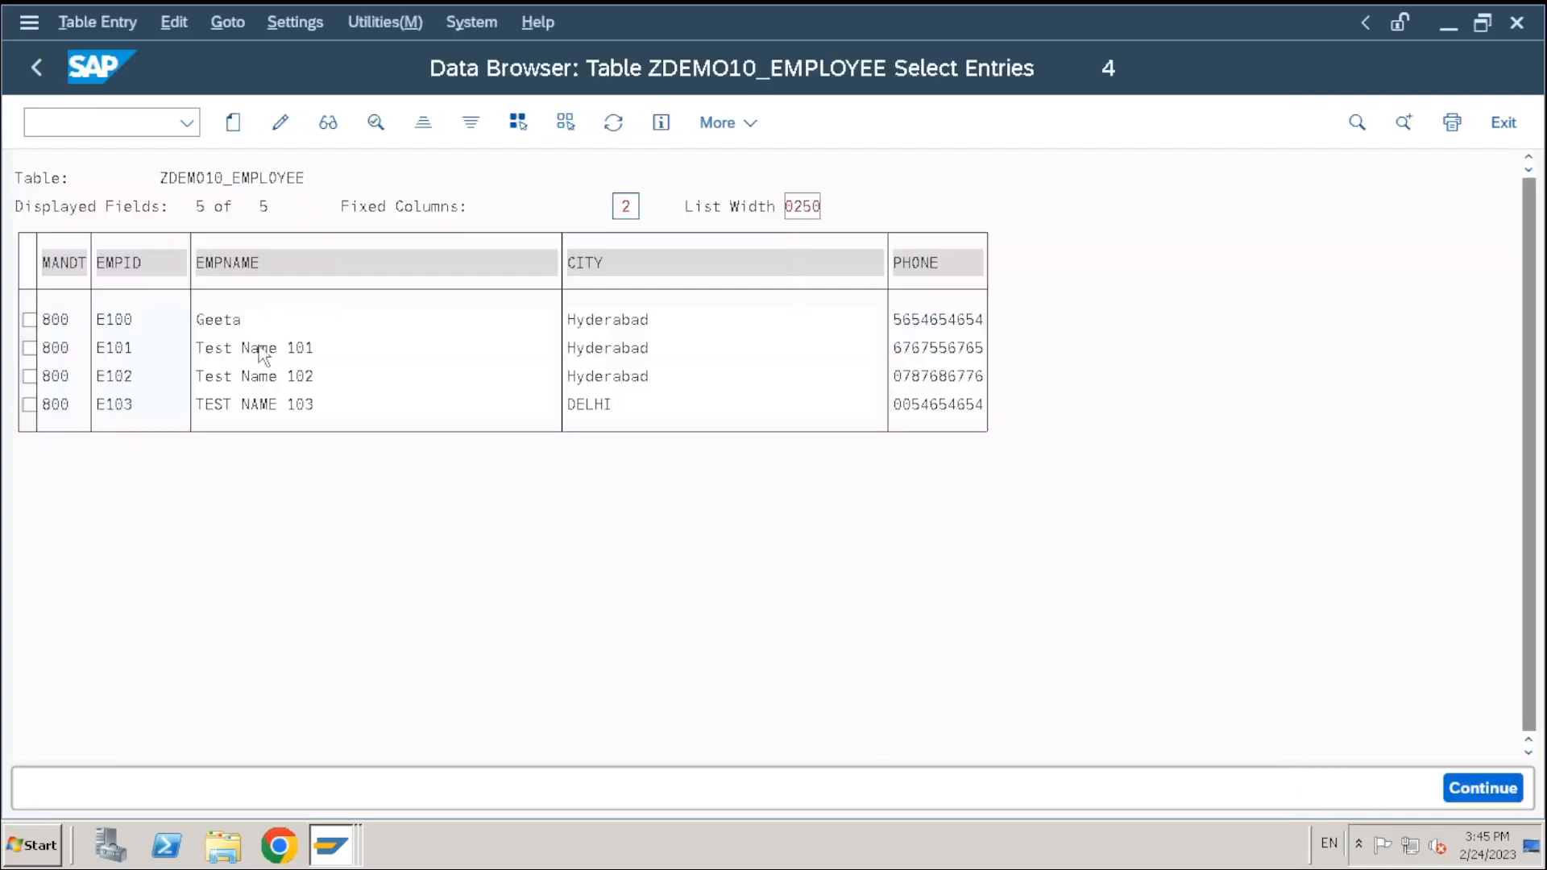
Set the user parameter Keyword to Field Label so columns show field labels
click(318, 26)
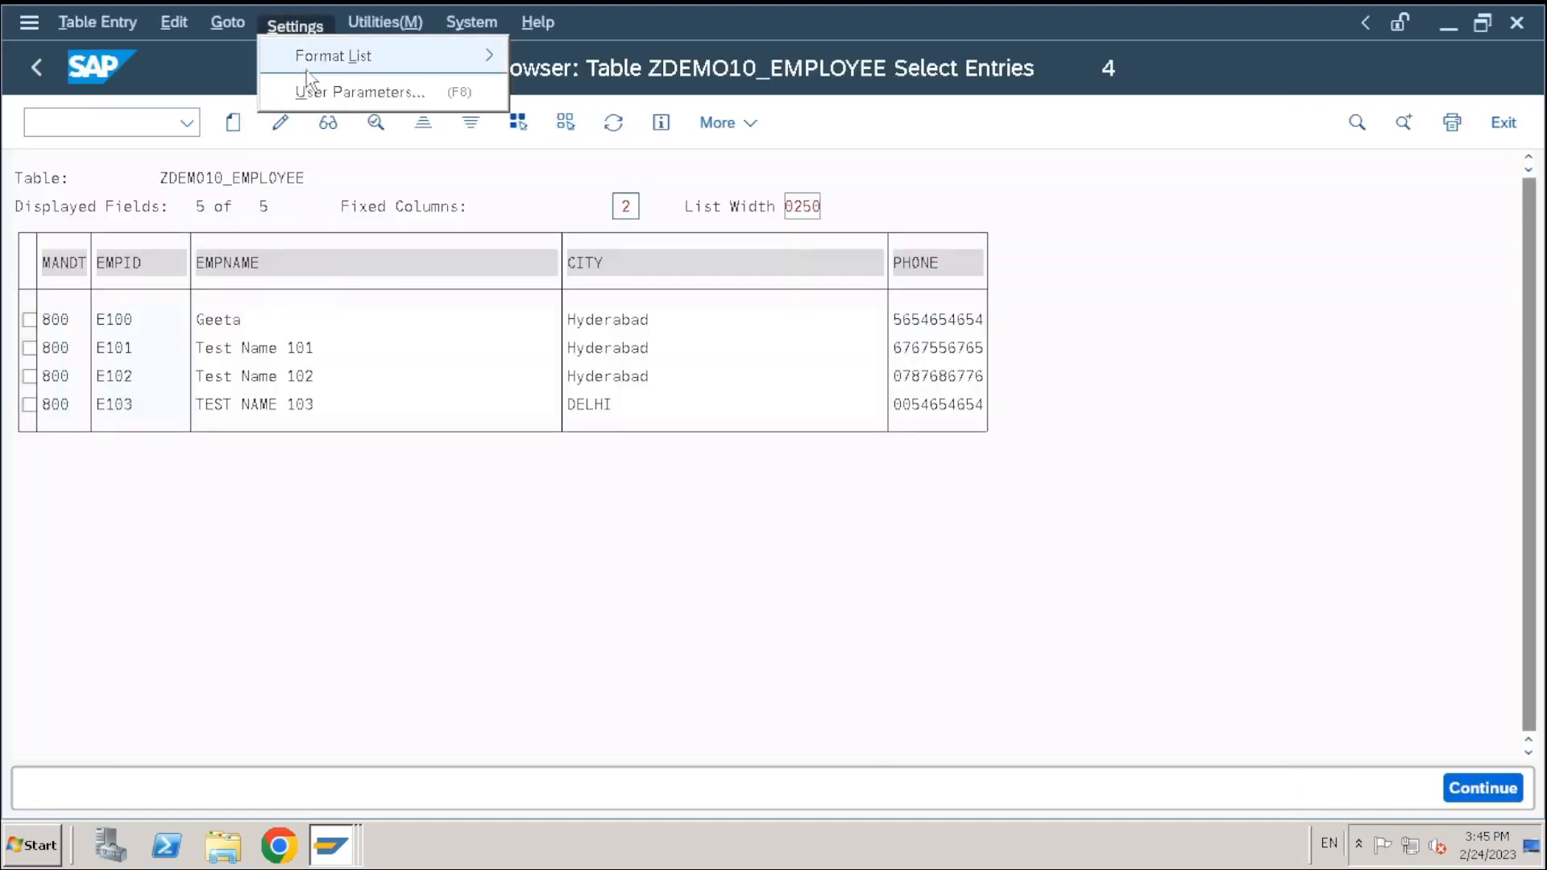
click(136, 264)
click(291, 264)
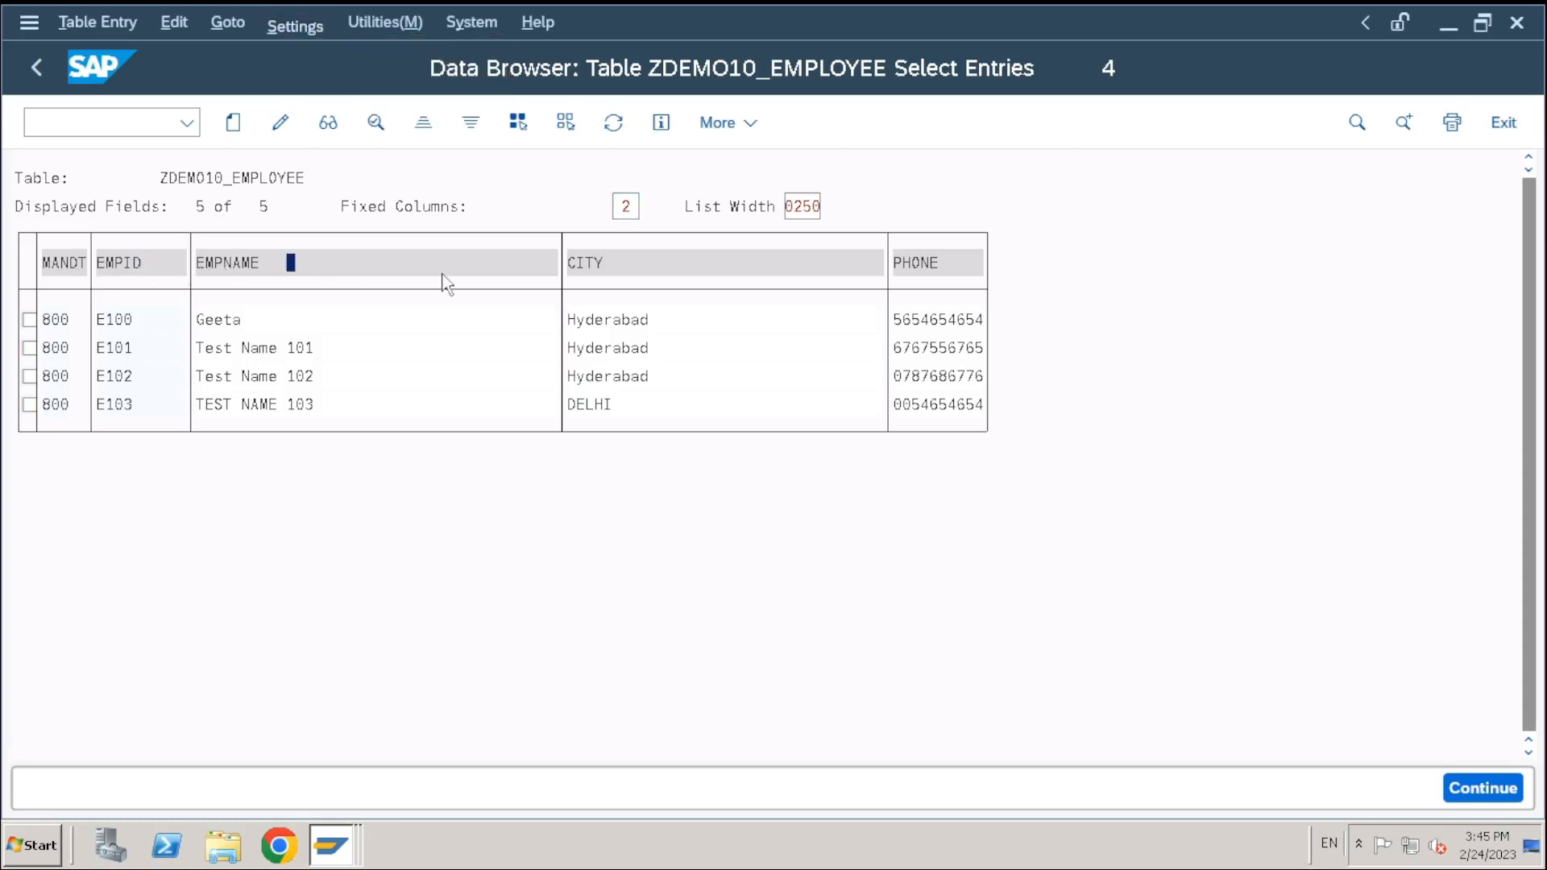
click(298, 26)
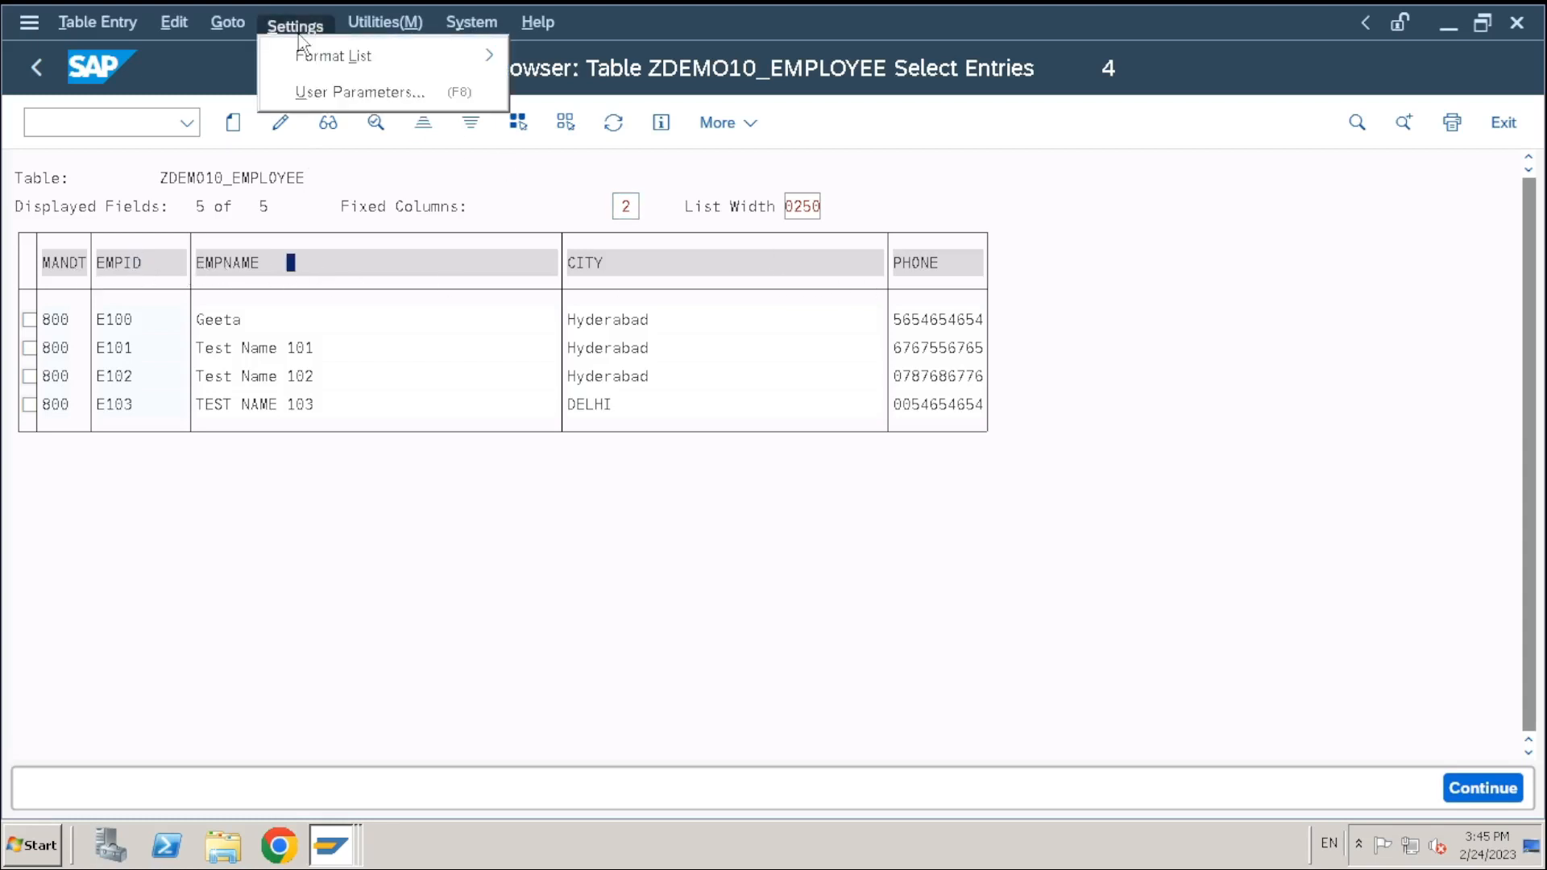
click(314, 93)
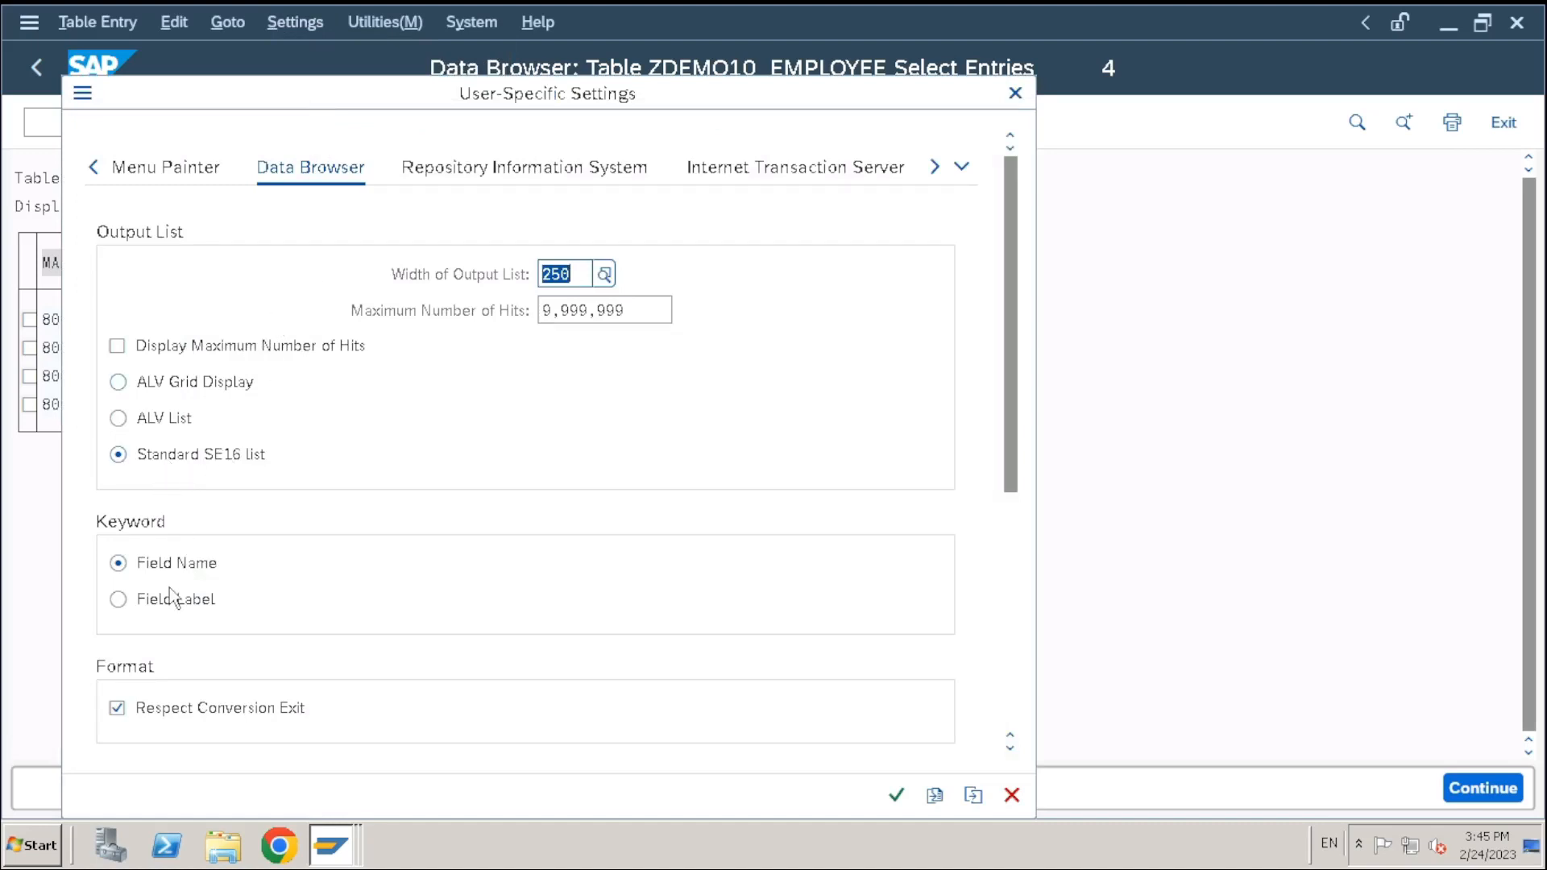
click(165, 606)
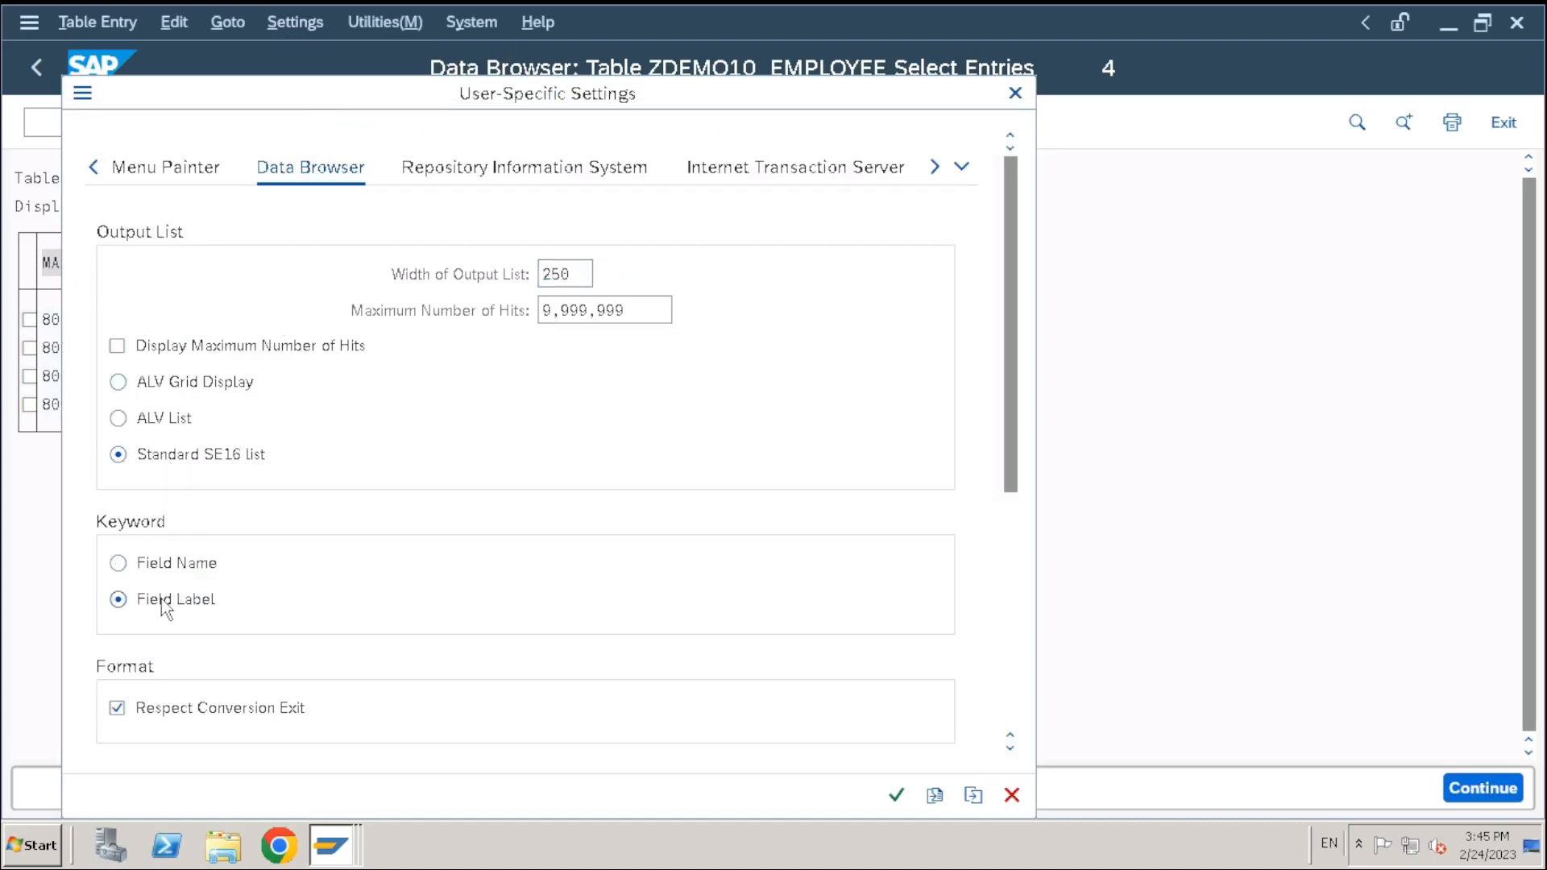
click(896, 796)
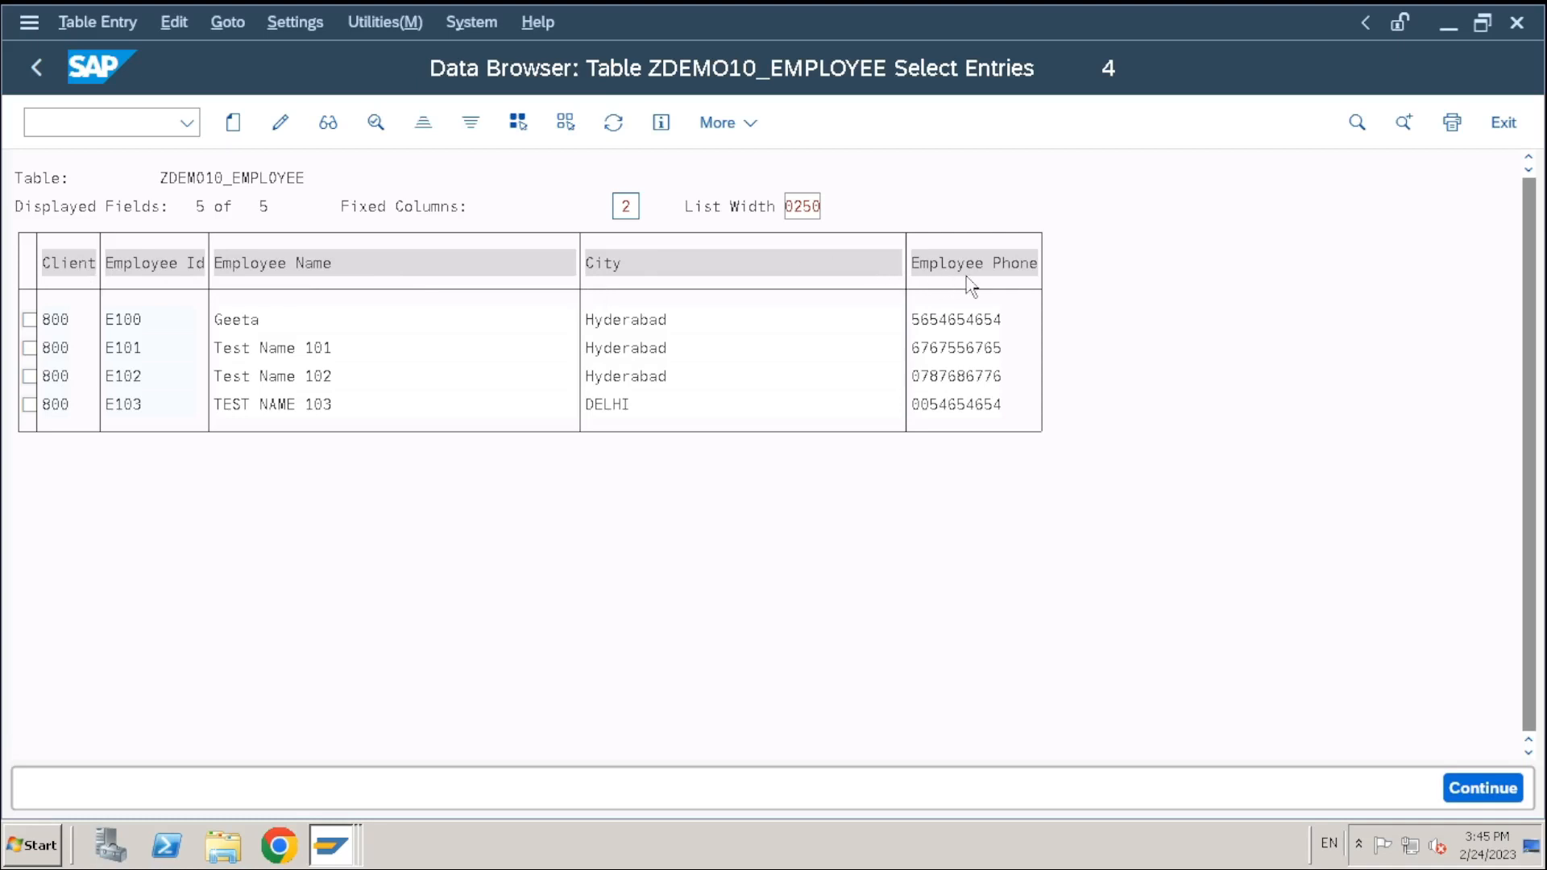
Switch the user parameter output format to ALV Grid Display
click(292, 22)
click(351, 95)
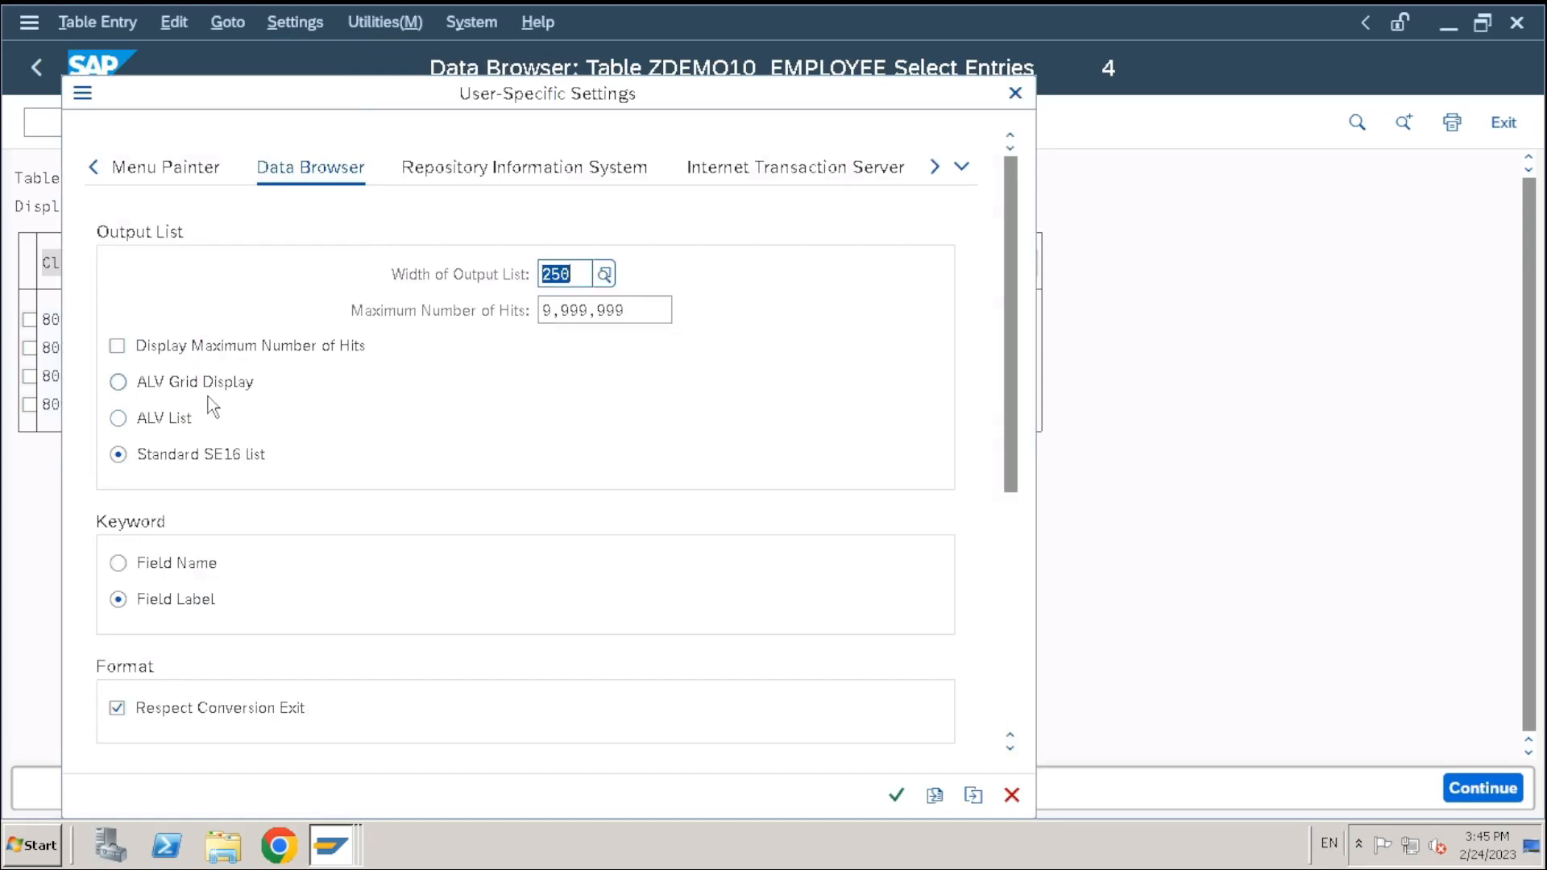
click(208, 394)
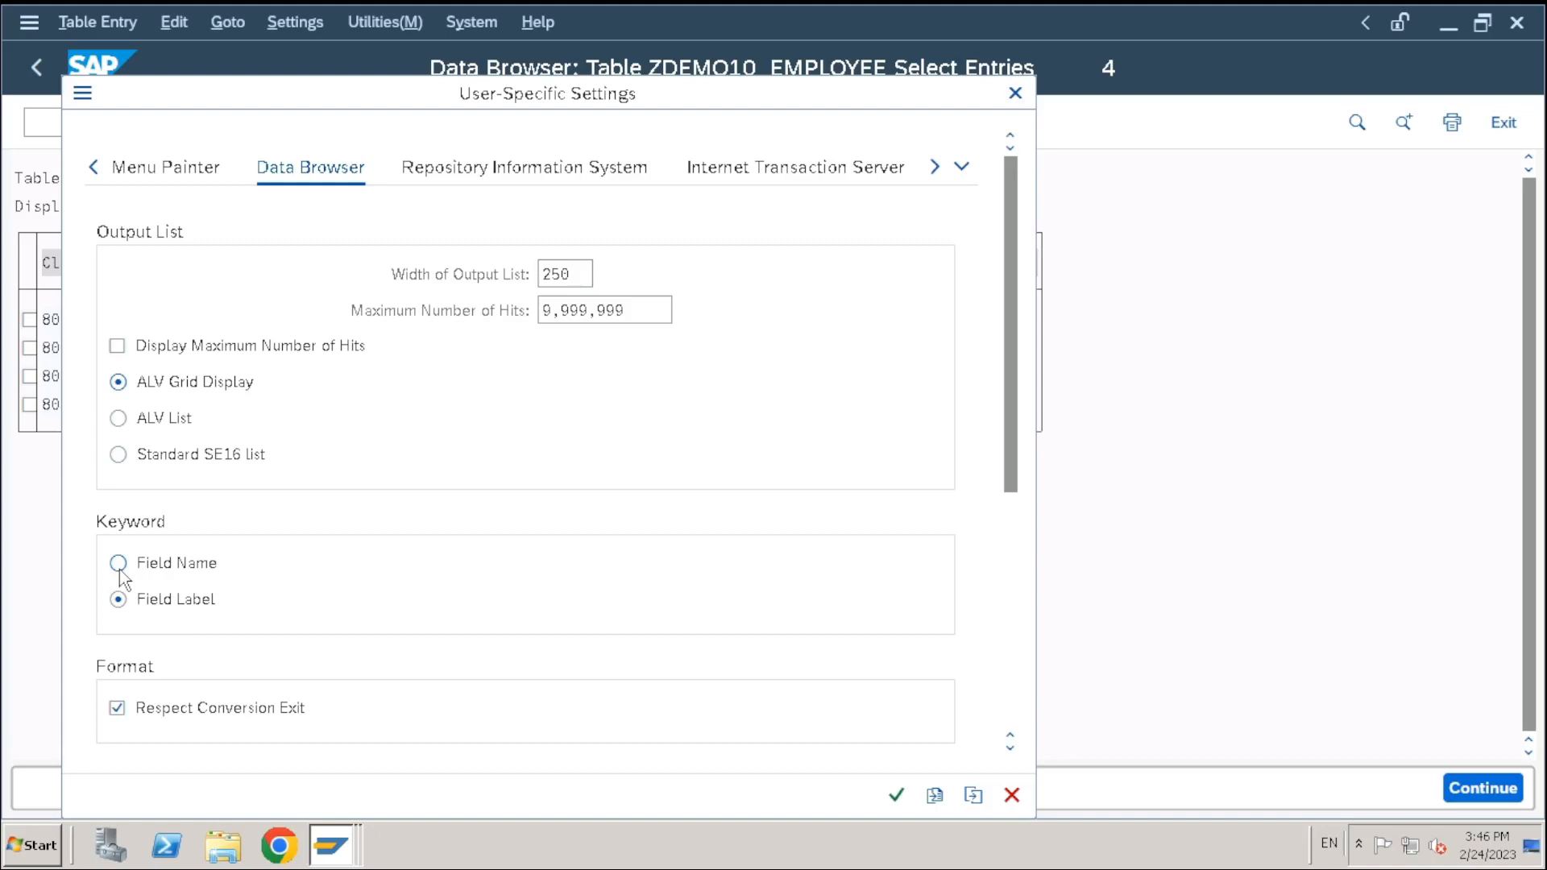
click(157, 454)
click(120, 383)
click(897, 795)
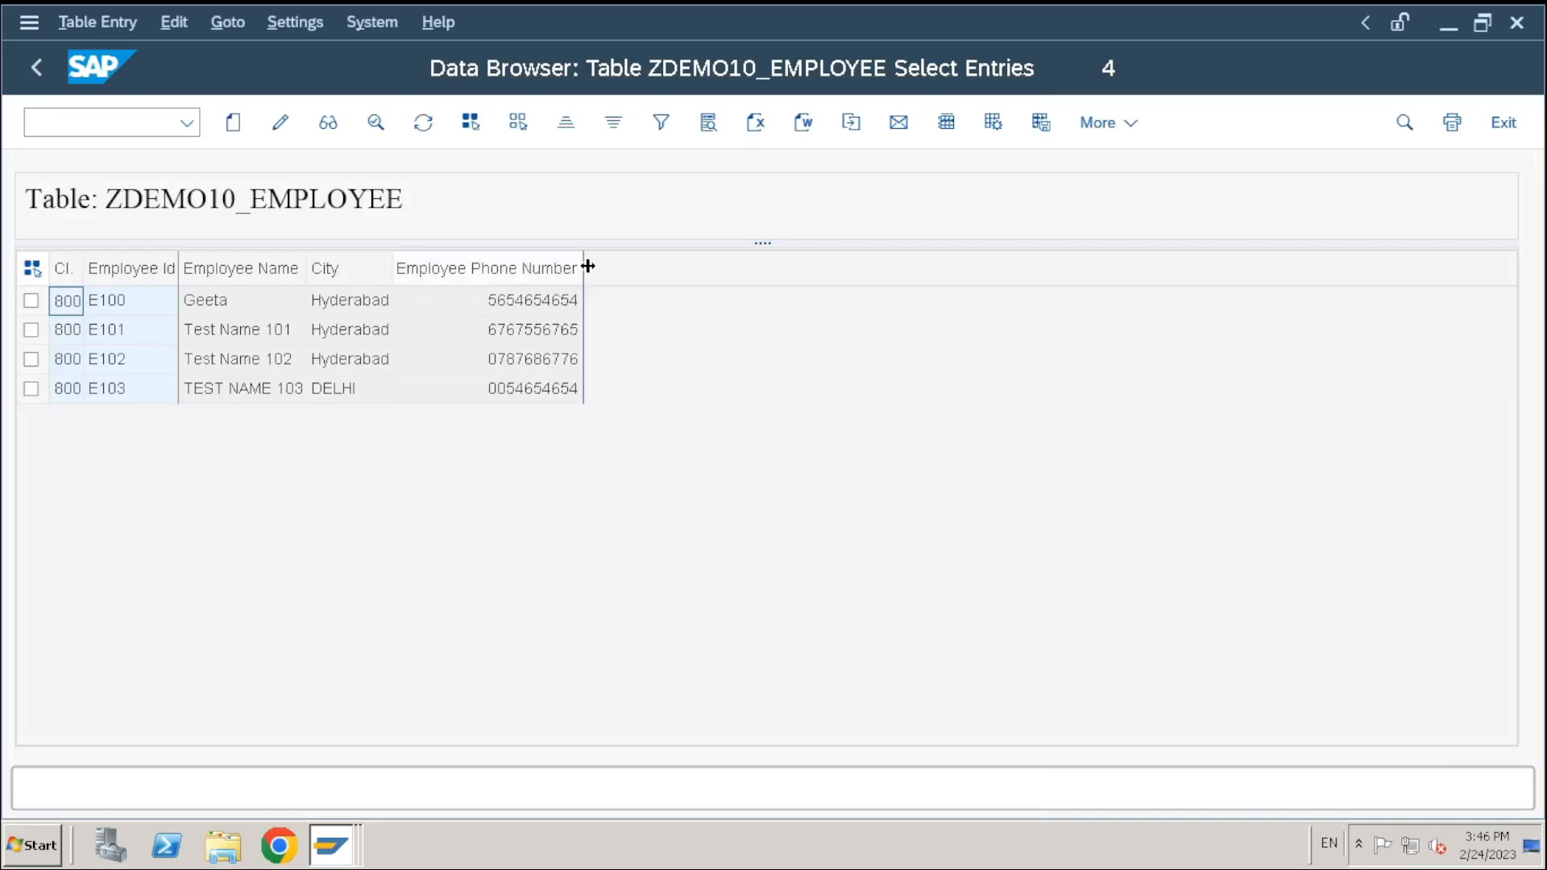
Widen the Employee Phone Number column, then cancel the Save list in file dialog
drag(585, 269, 607, 269)
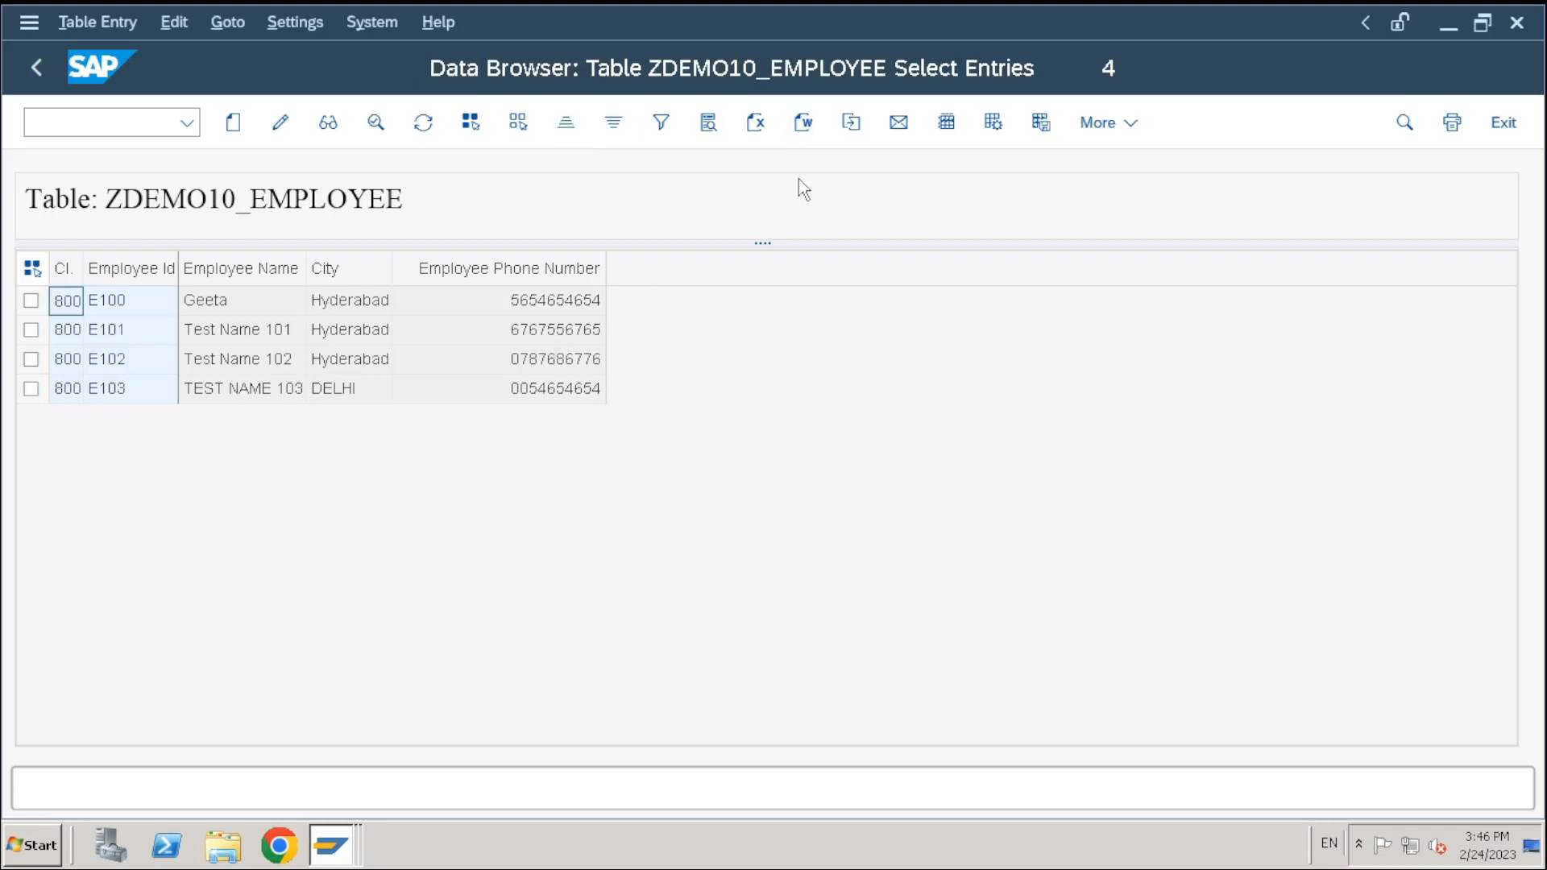
click(854, 128)
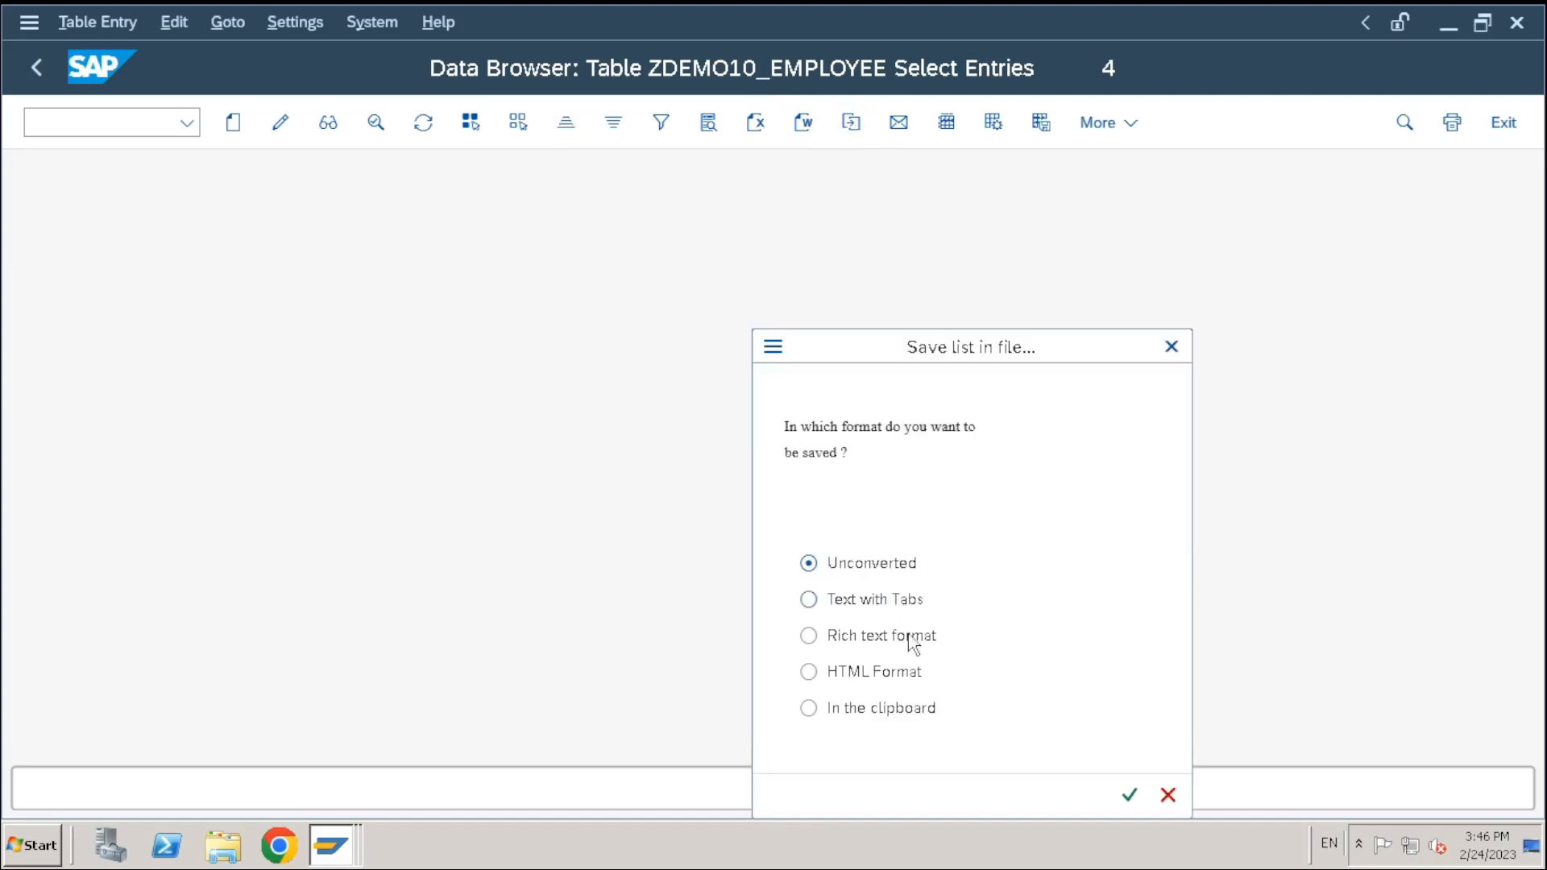
click(1171, 347)
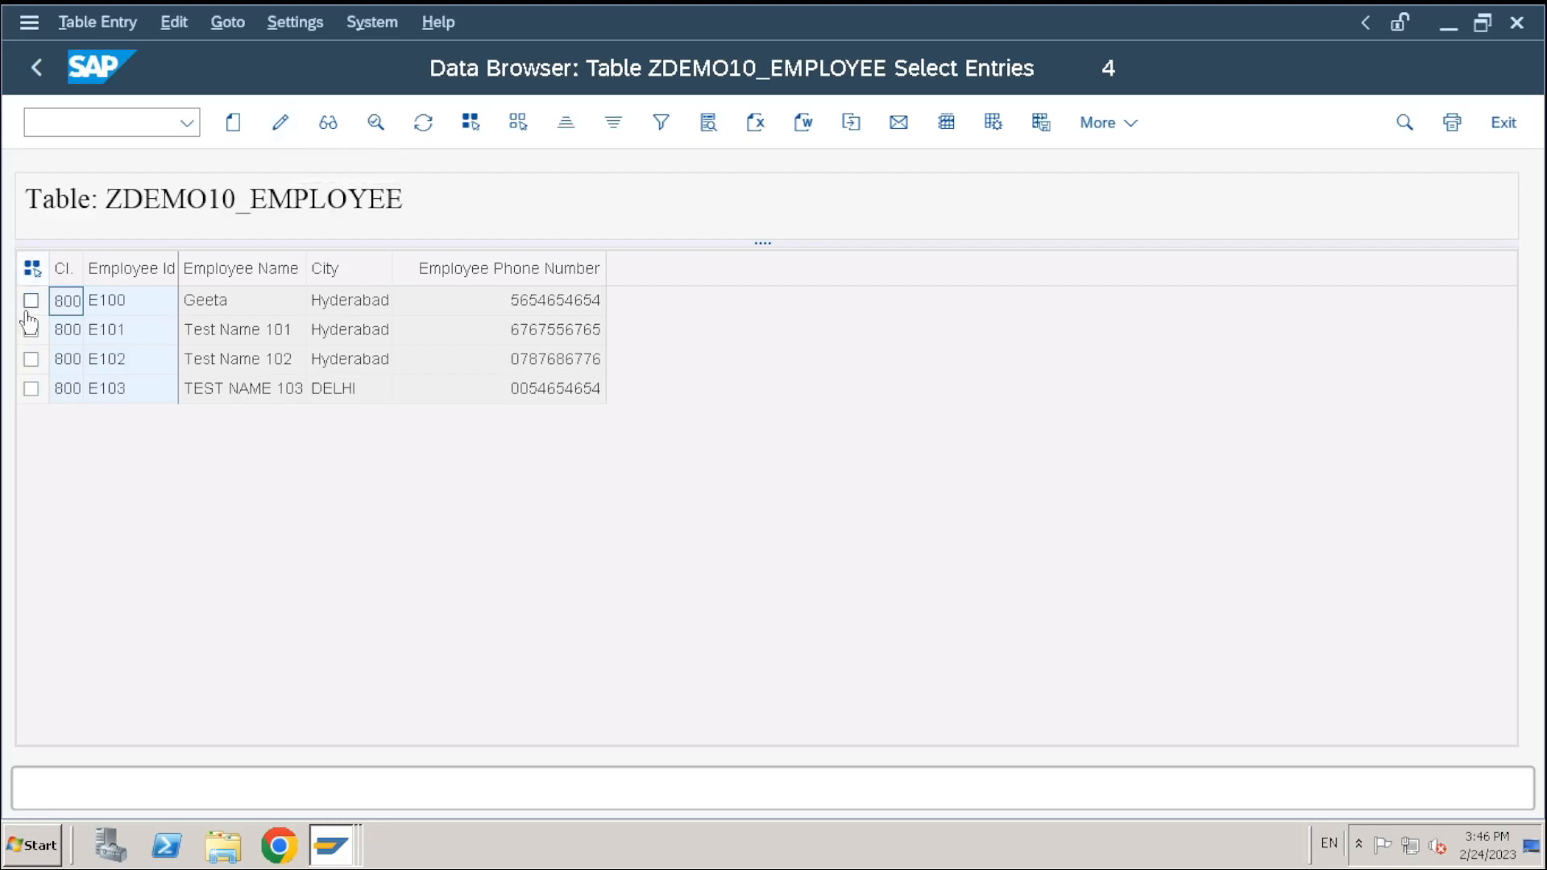
Close the user parameter settings unchanged and return to the Data Browser selection screen
click(306, 28)
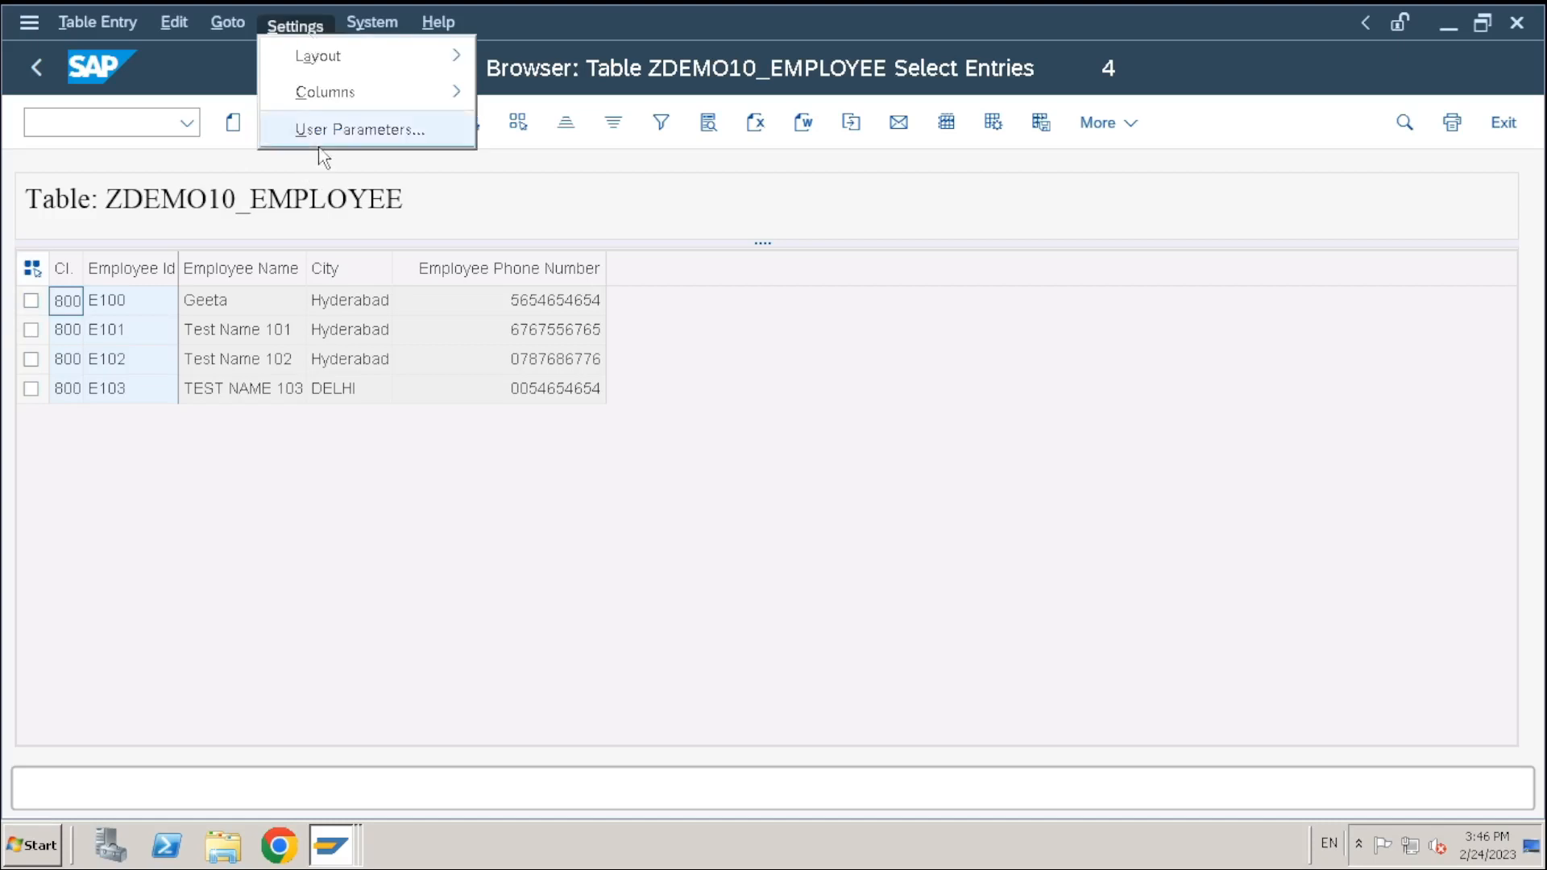
click(323, 131)
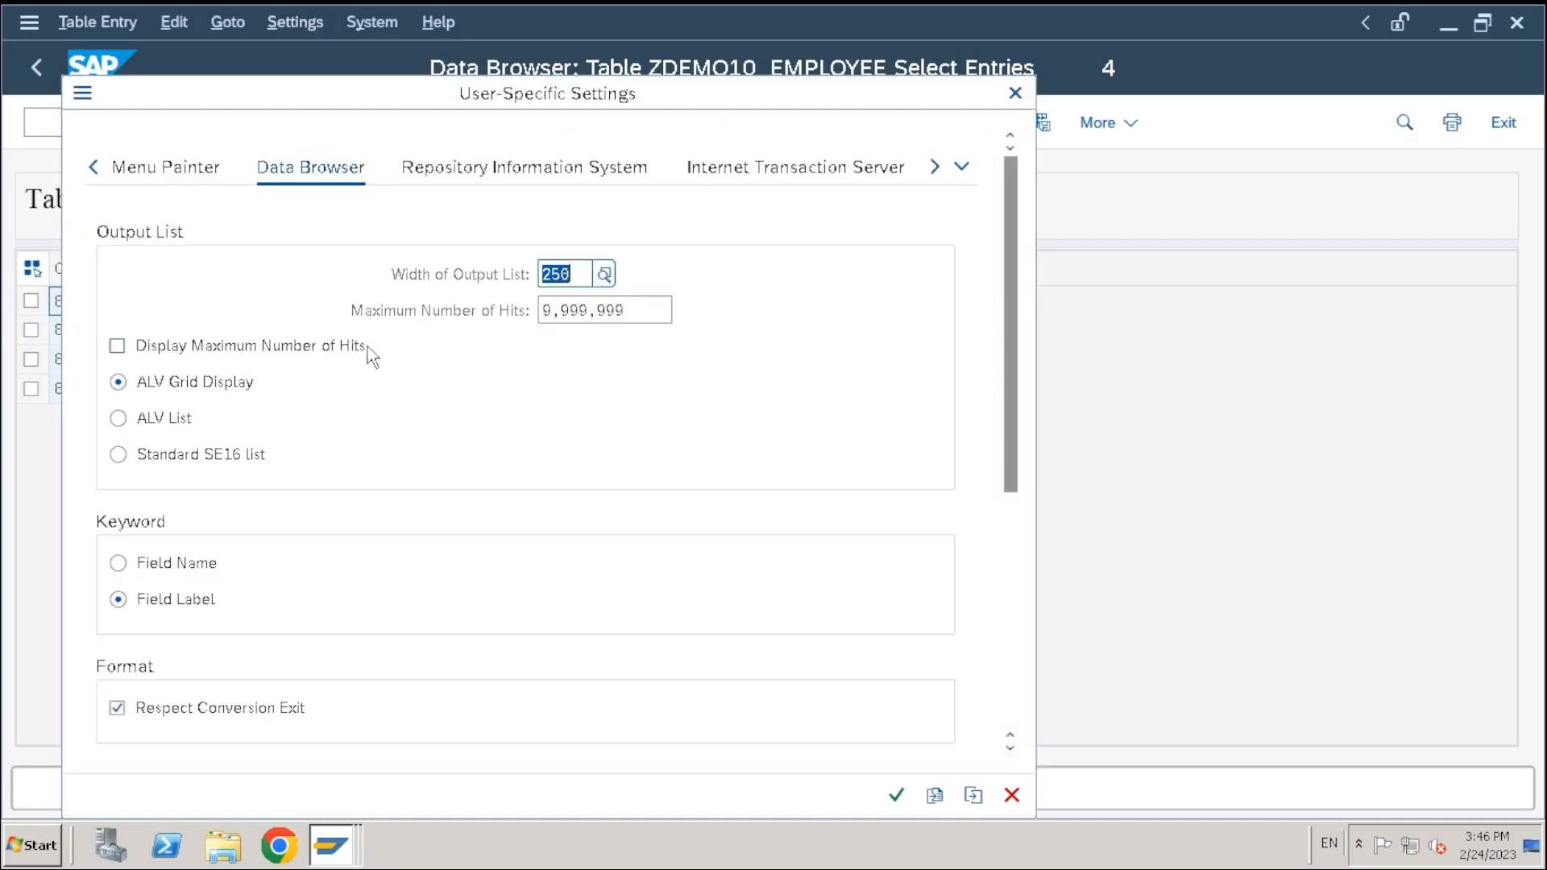
click(1013, 94)
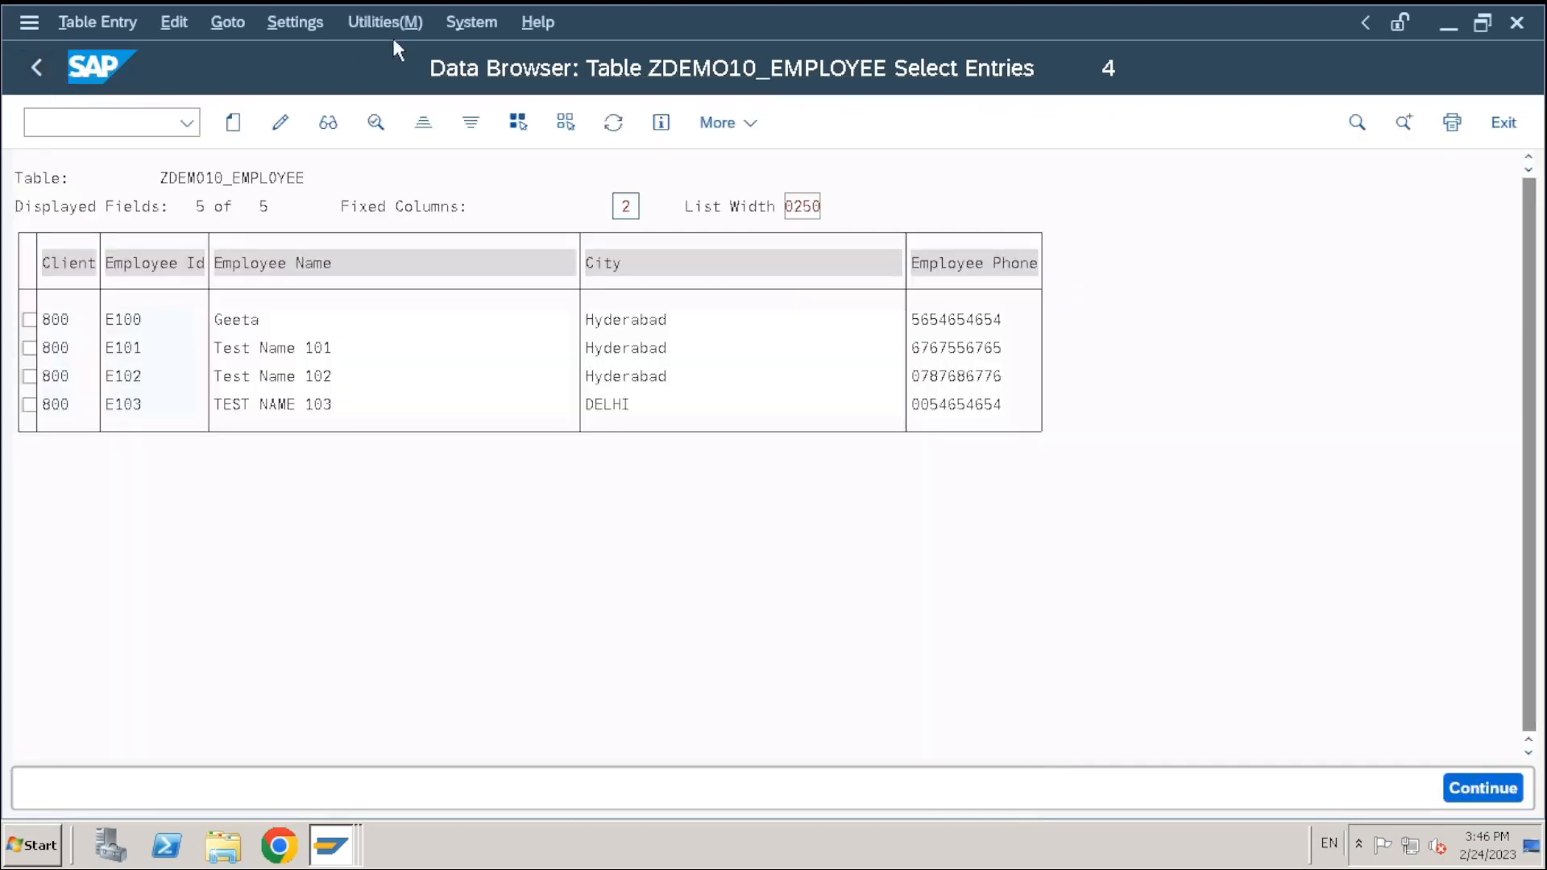
click(34, 70)
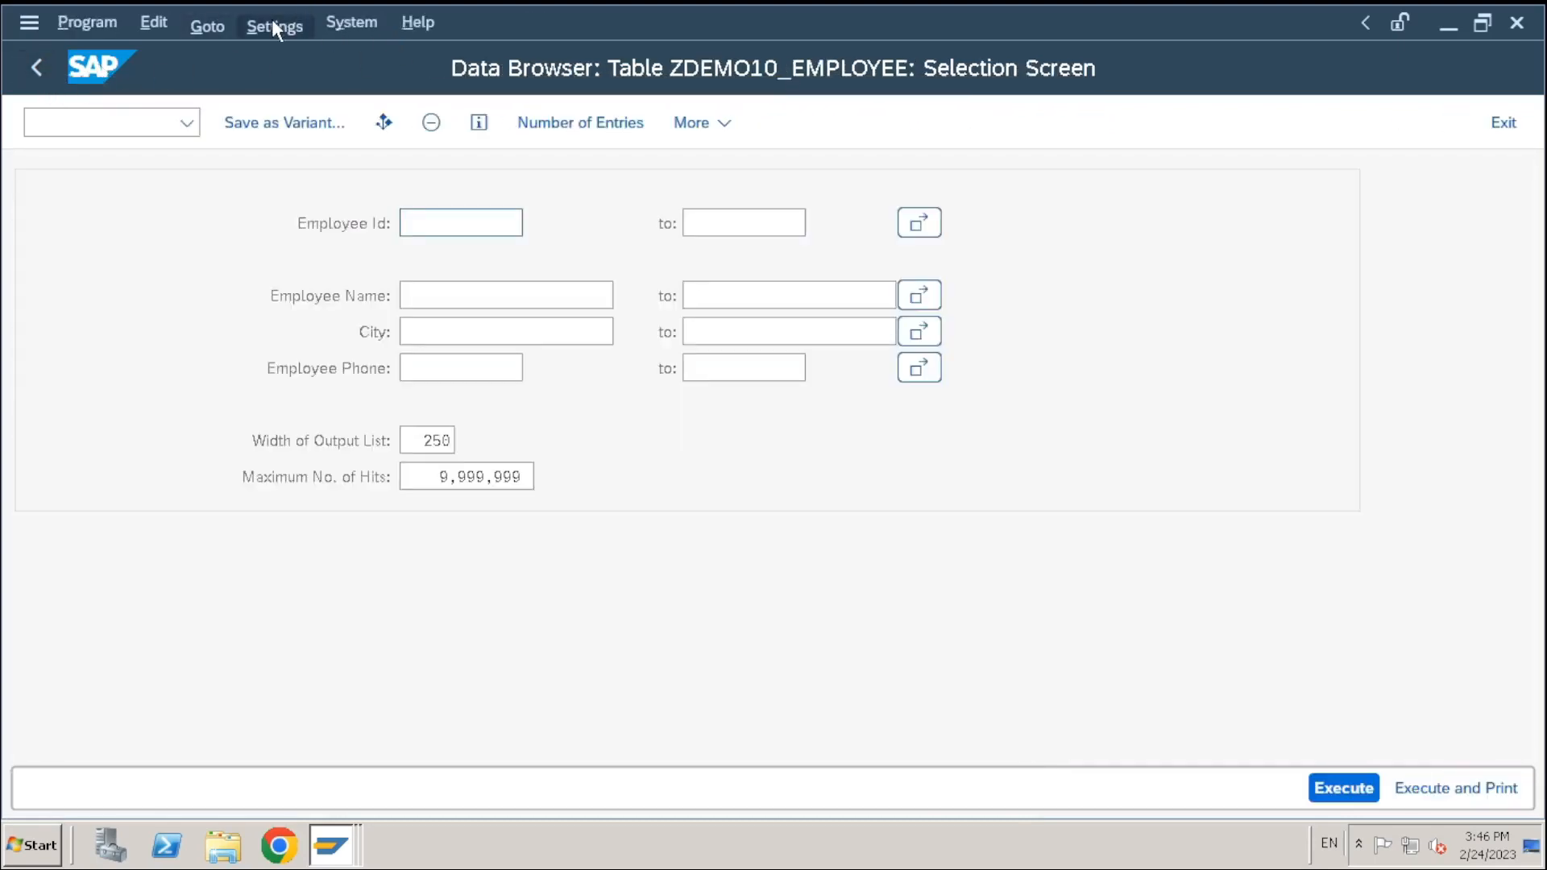
Confirm the four fields offered under Settings > Fields for Selection
click(273, 24)
click(304, 127)
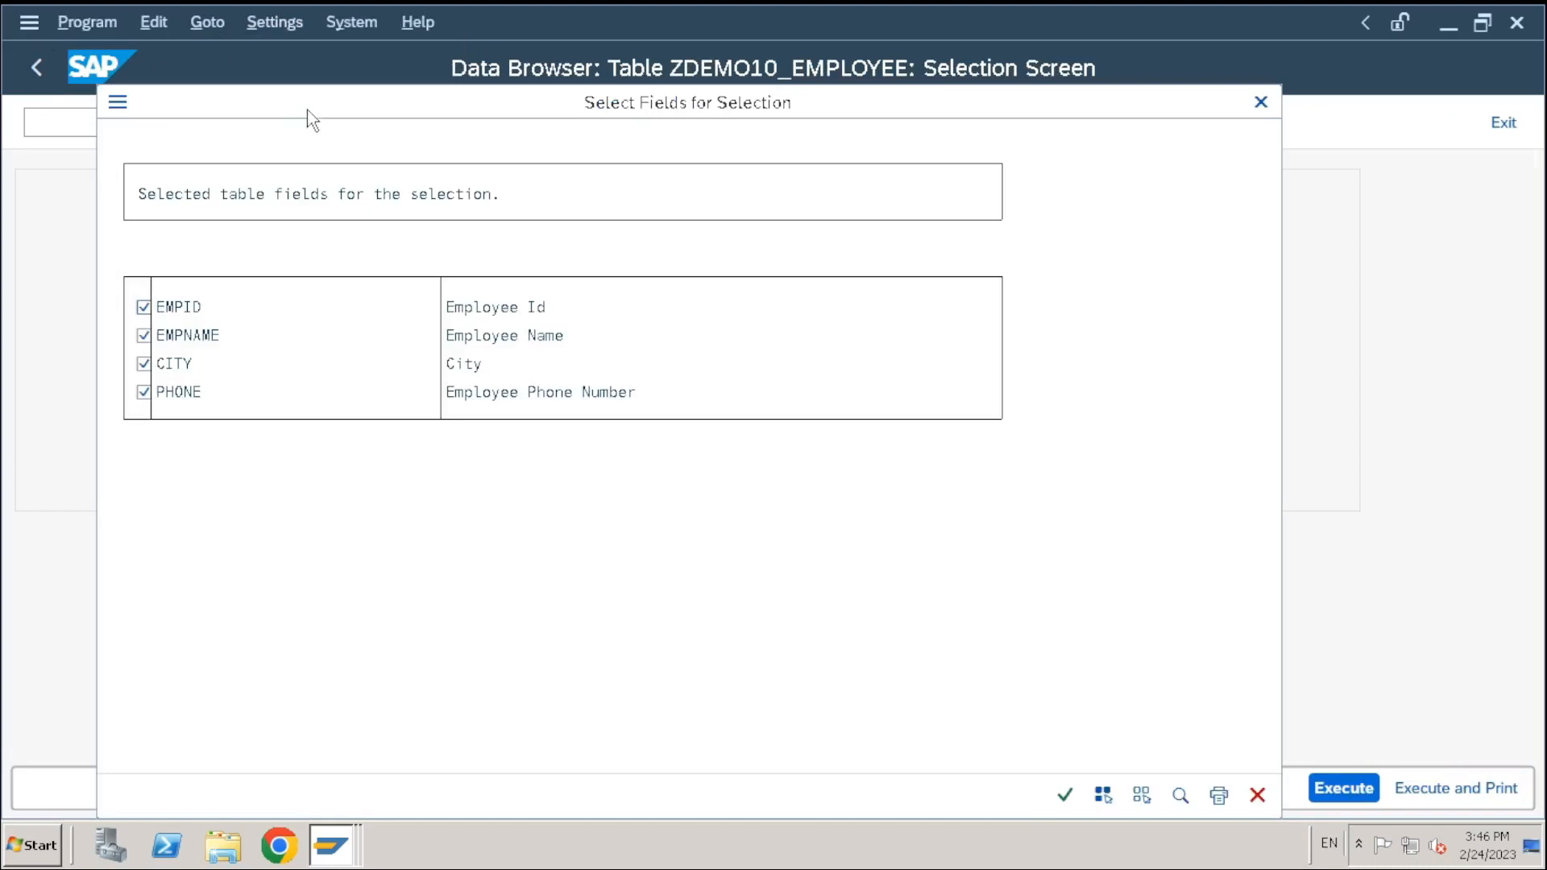
click(1062, 799)
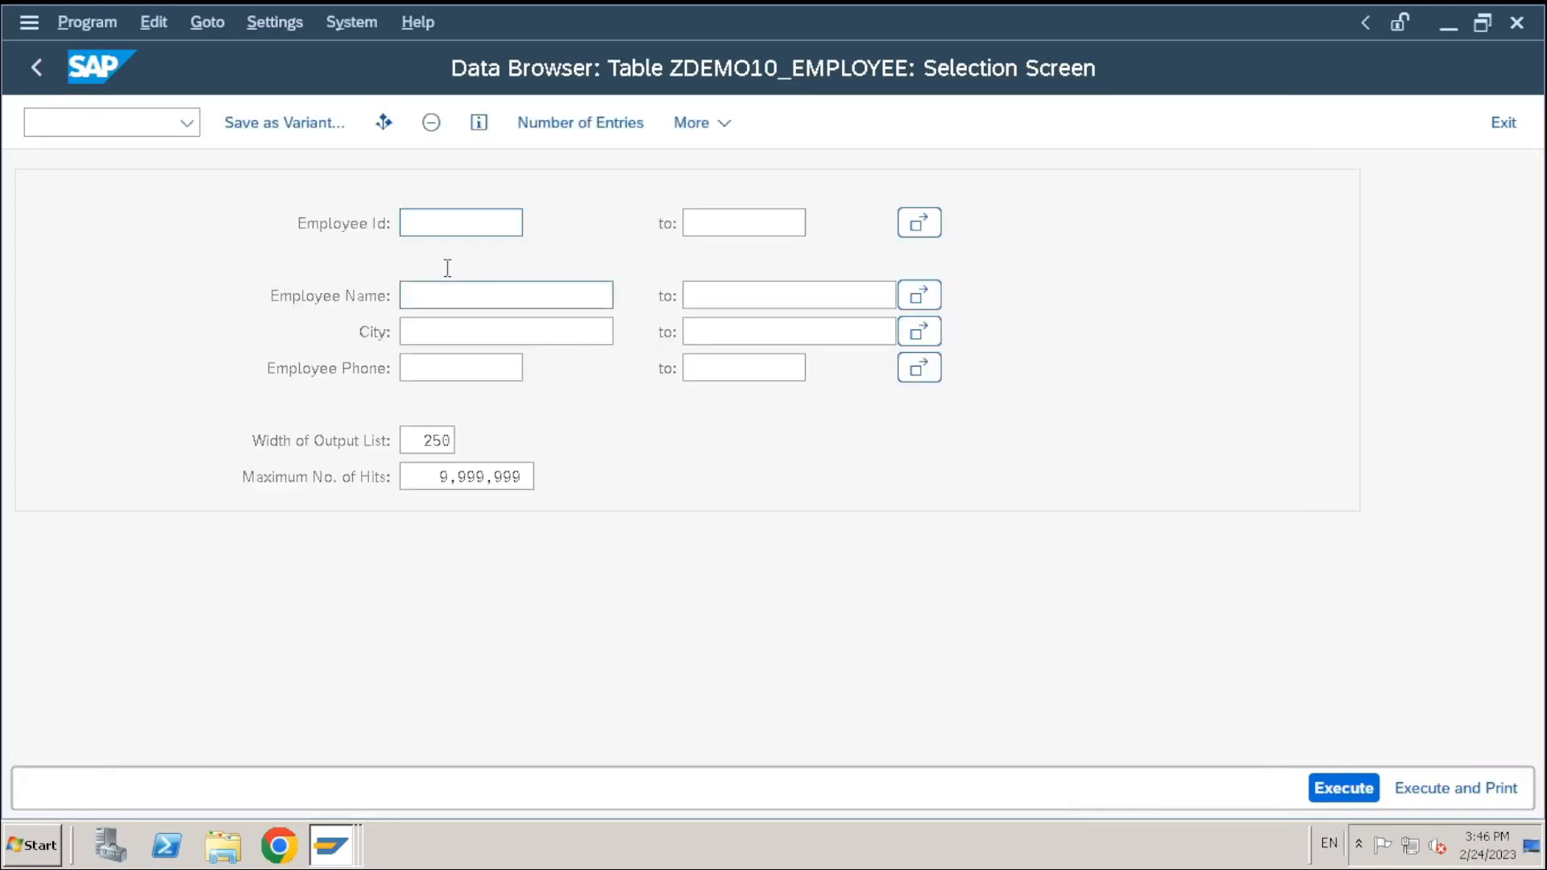
Open the output sort order settings, cancel them, and dismiss the Settings options
click(342, 28)
mouse_move(286, 37)
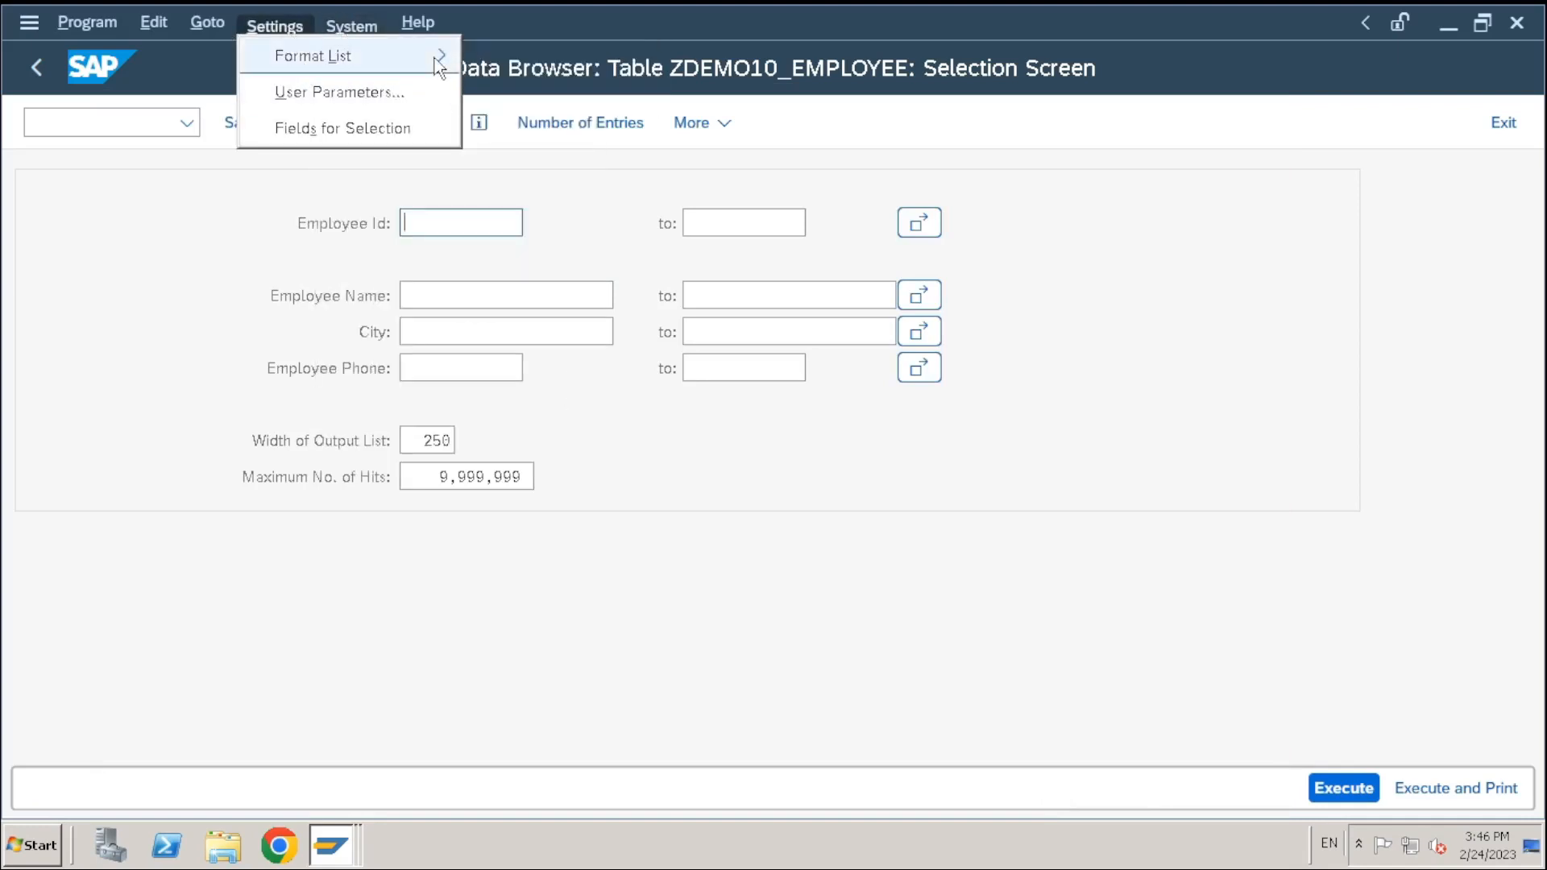
mouse_move(435, 56)
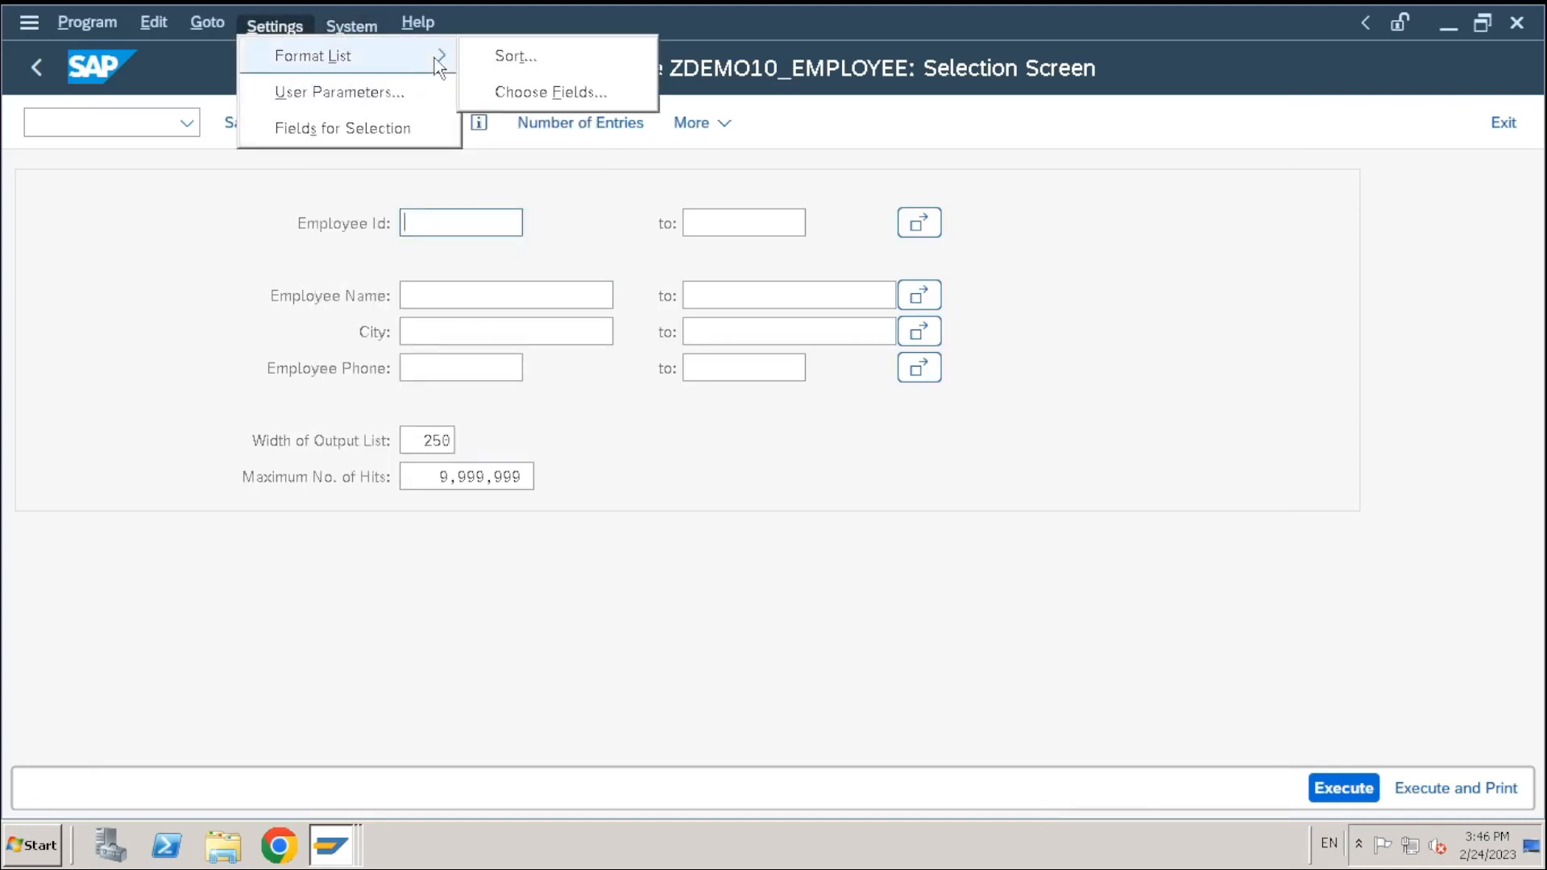
click(511, 65)
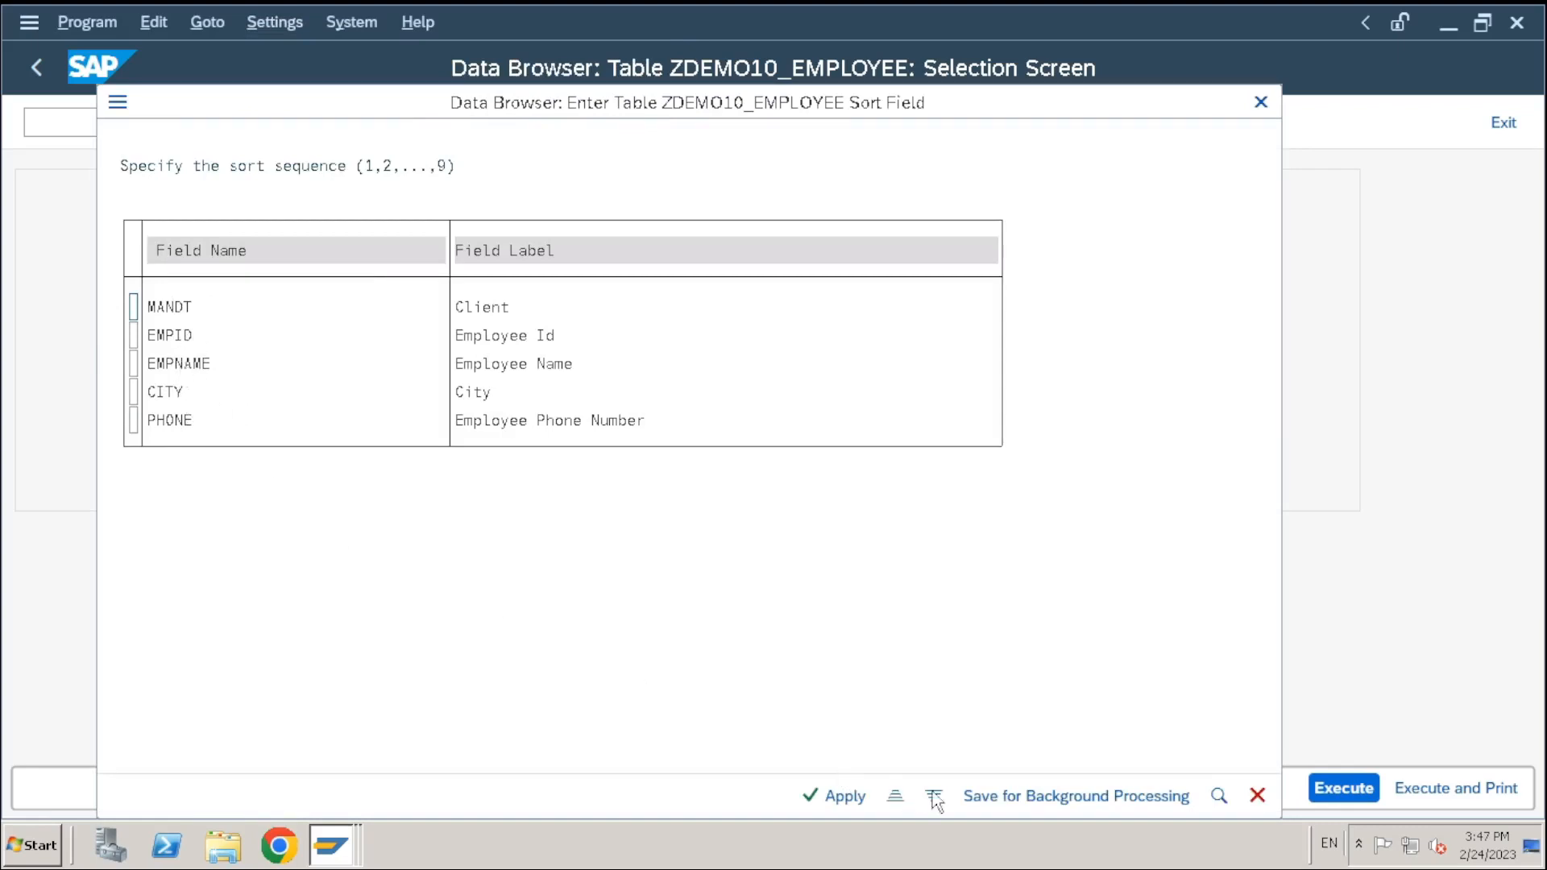
click(1258, 798)
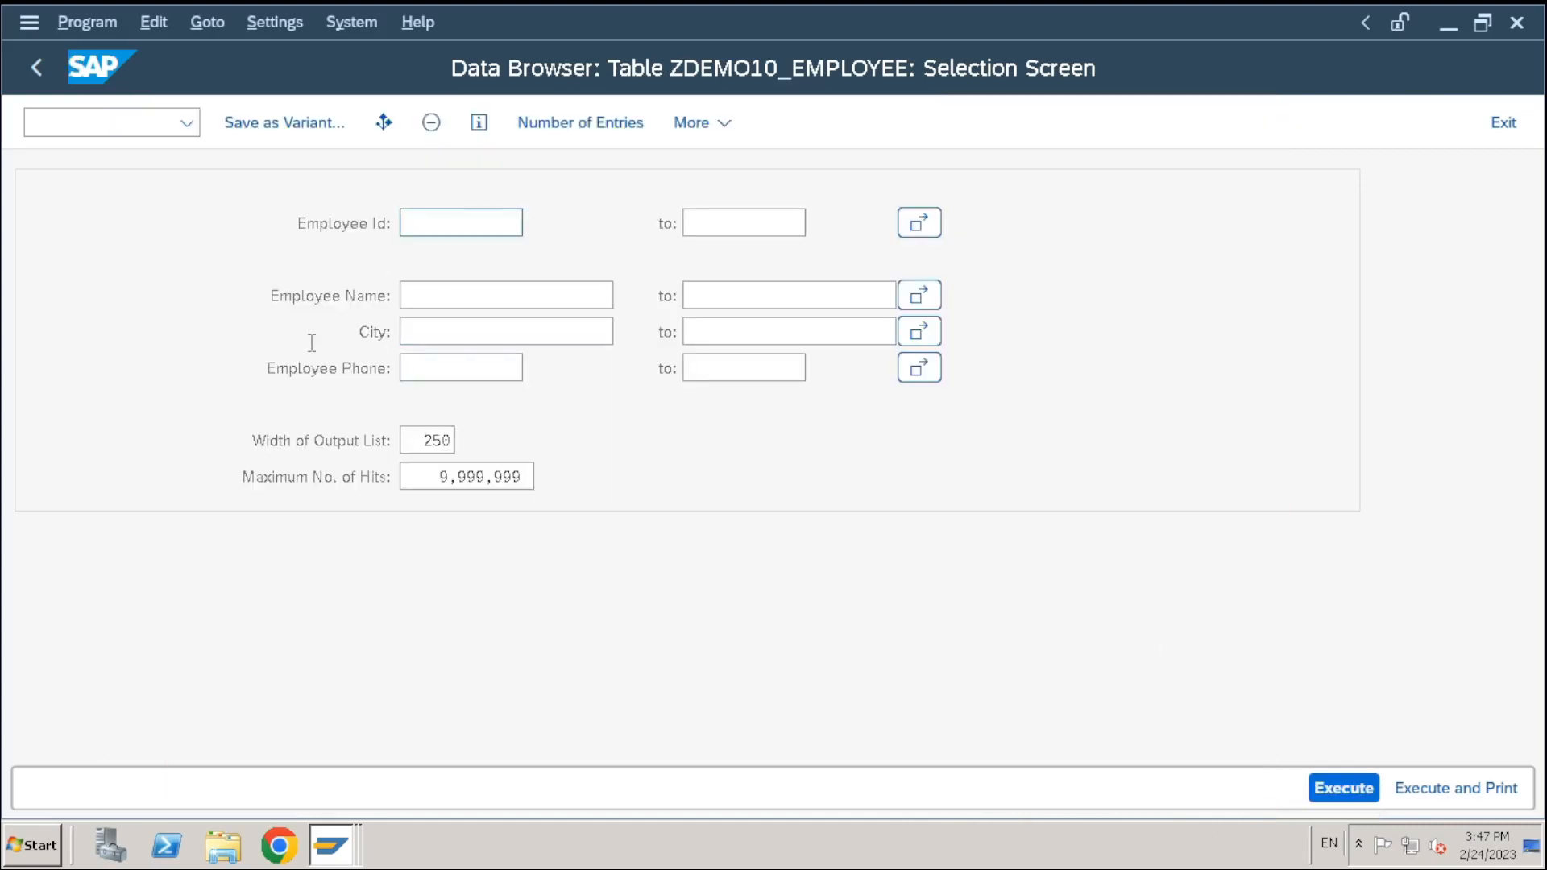
click(274, 21)
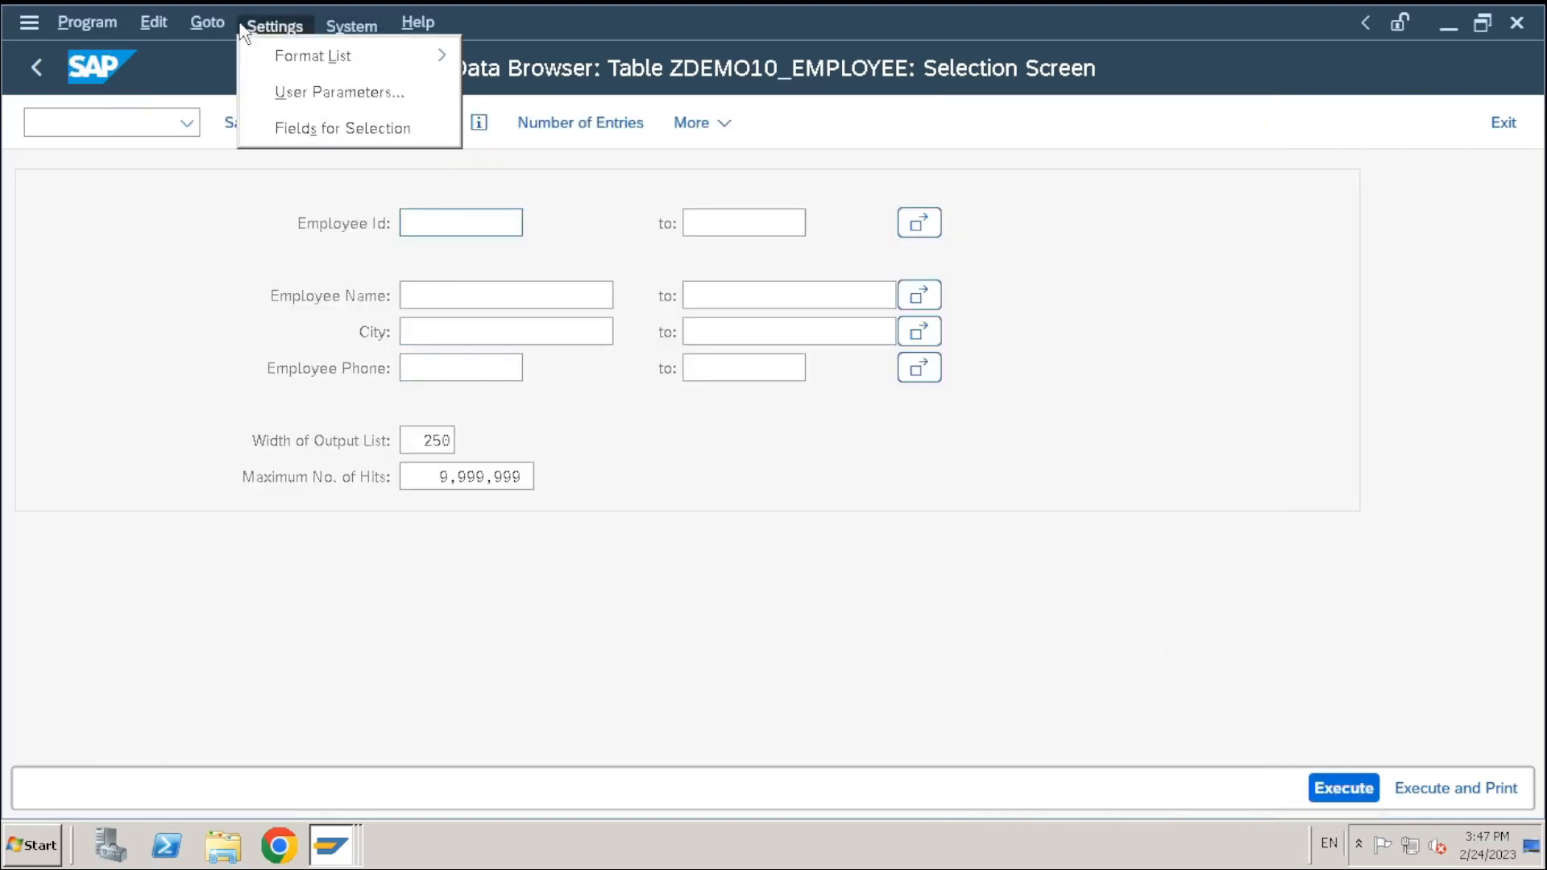
mouse_move(298, 57)
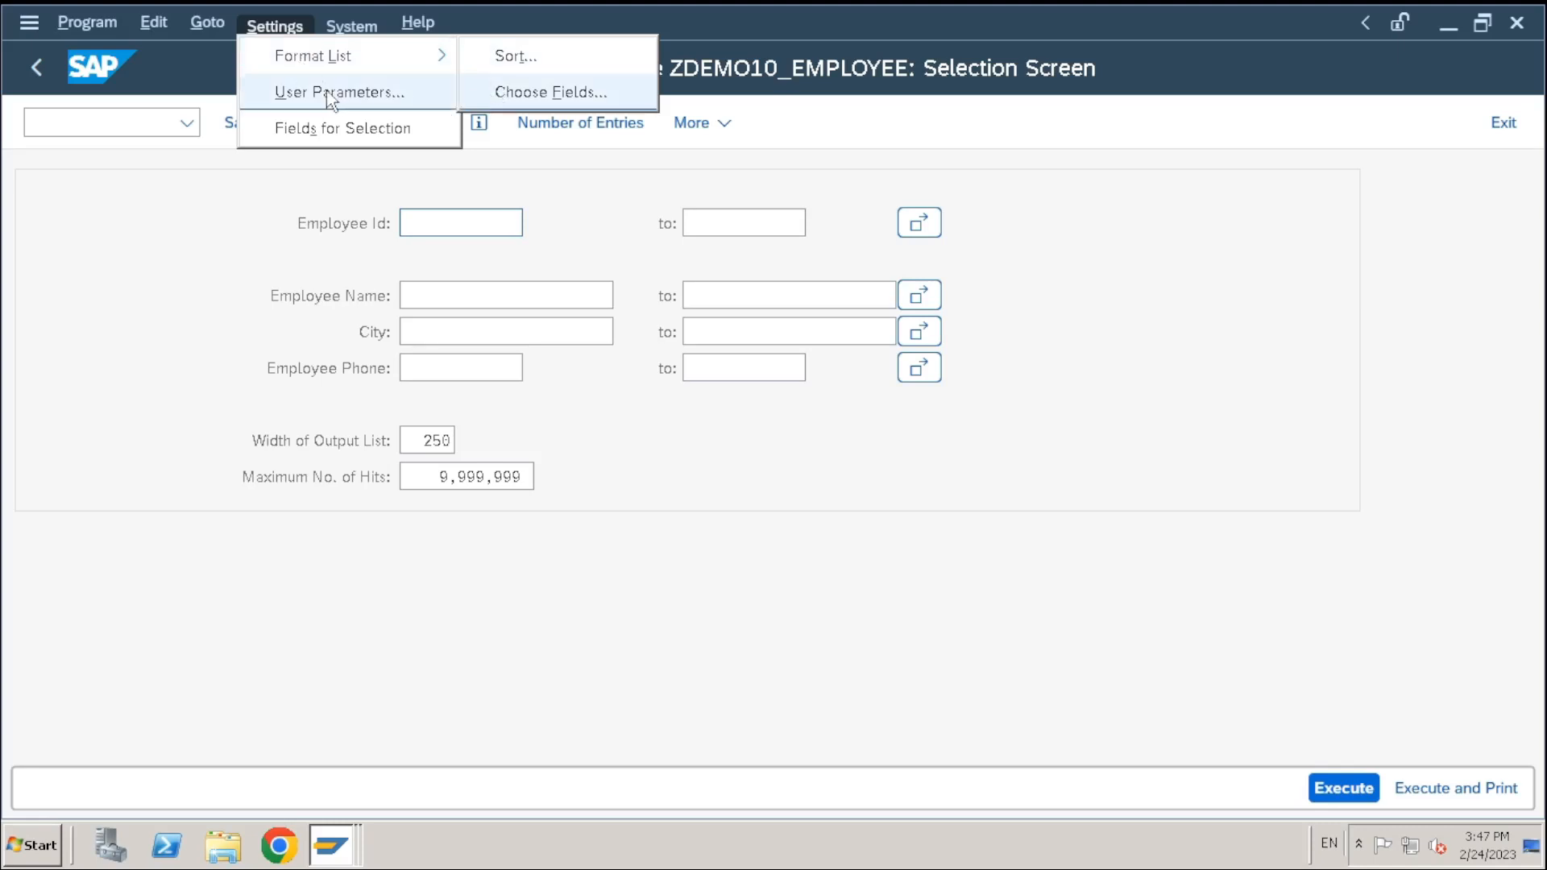
click(255, 202)
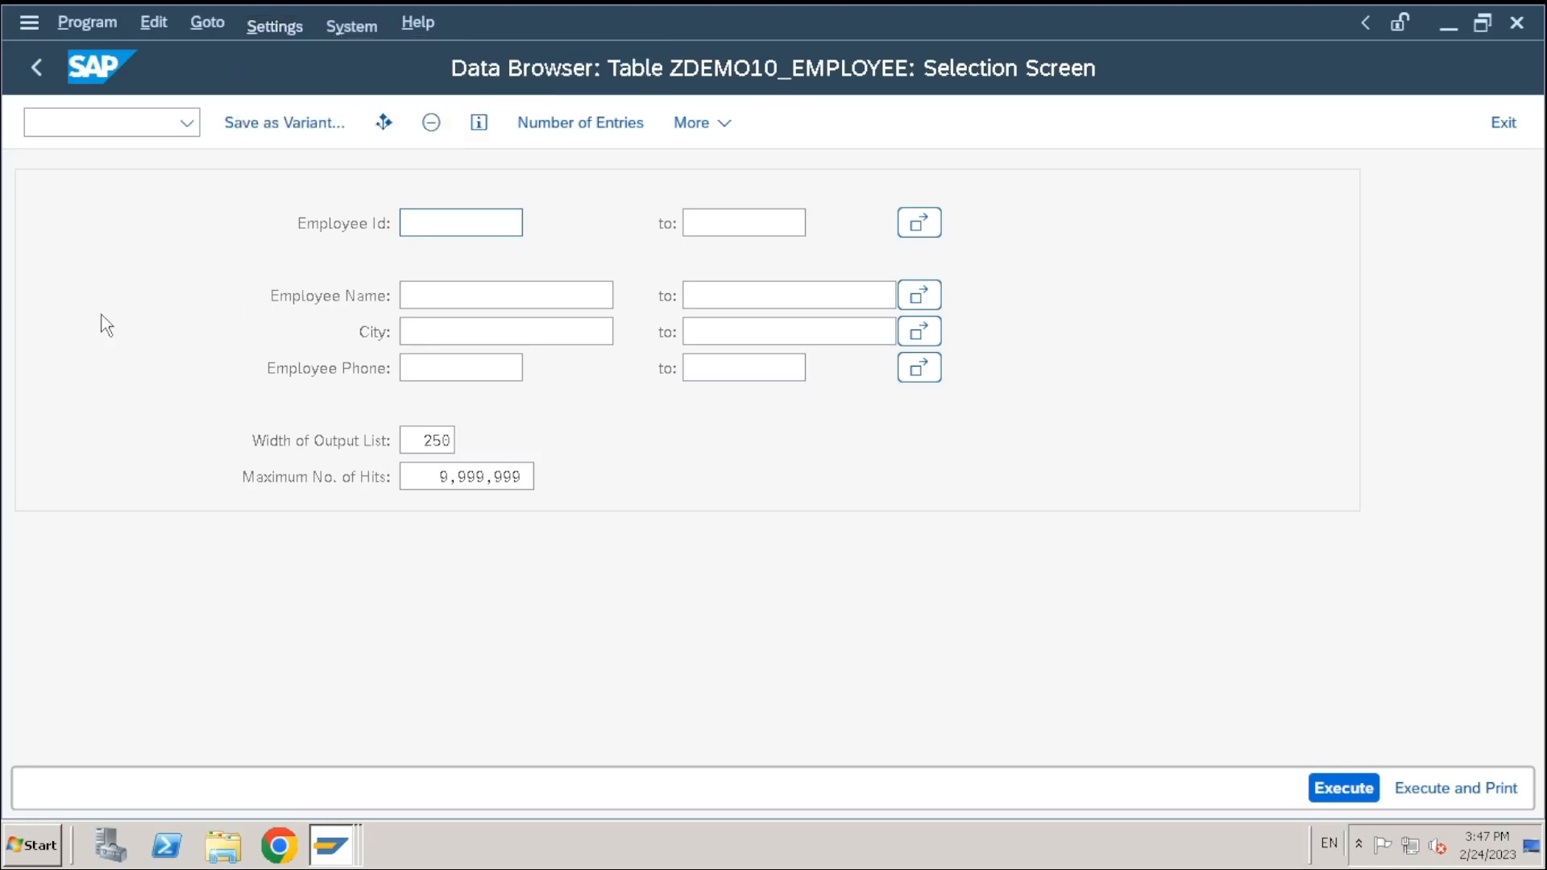
Back on the table definition, inspect field EMPID with data elements ZDEMO10_EMPID and ZDEMO10_EMPNAME
click(33, 80)
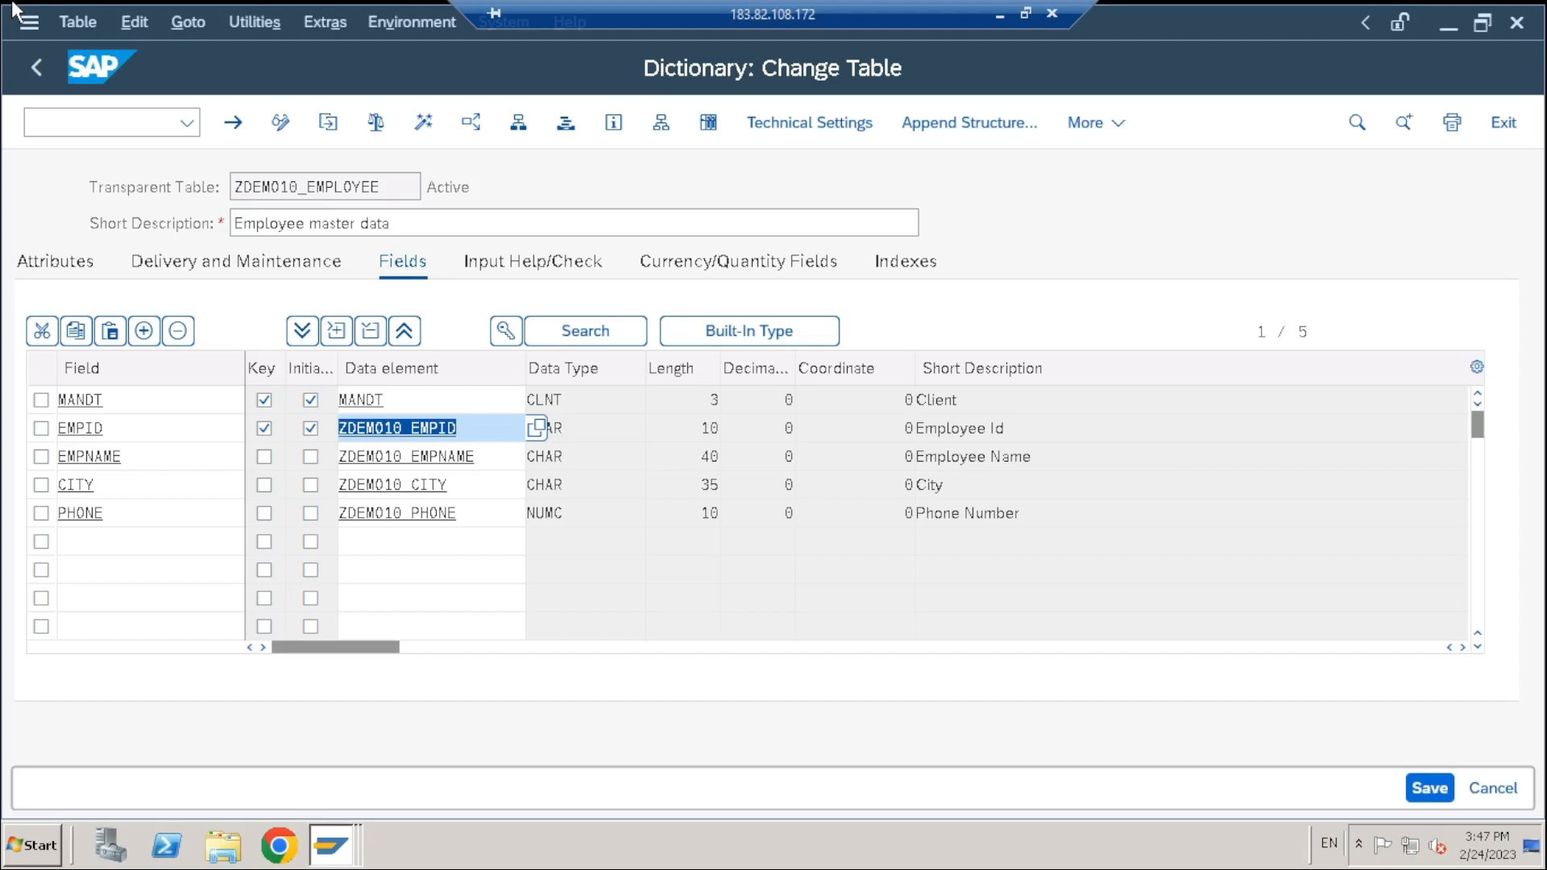
click(470, 432)
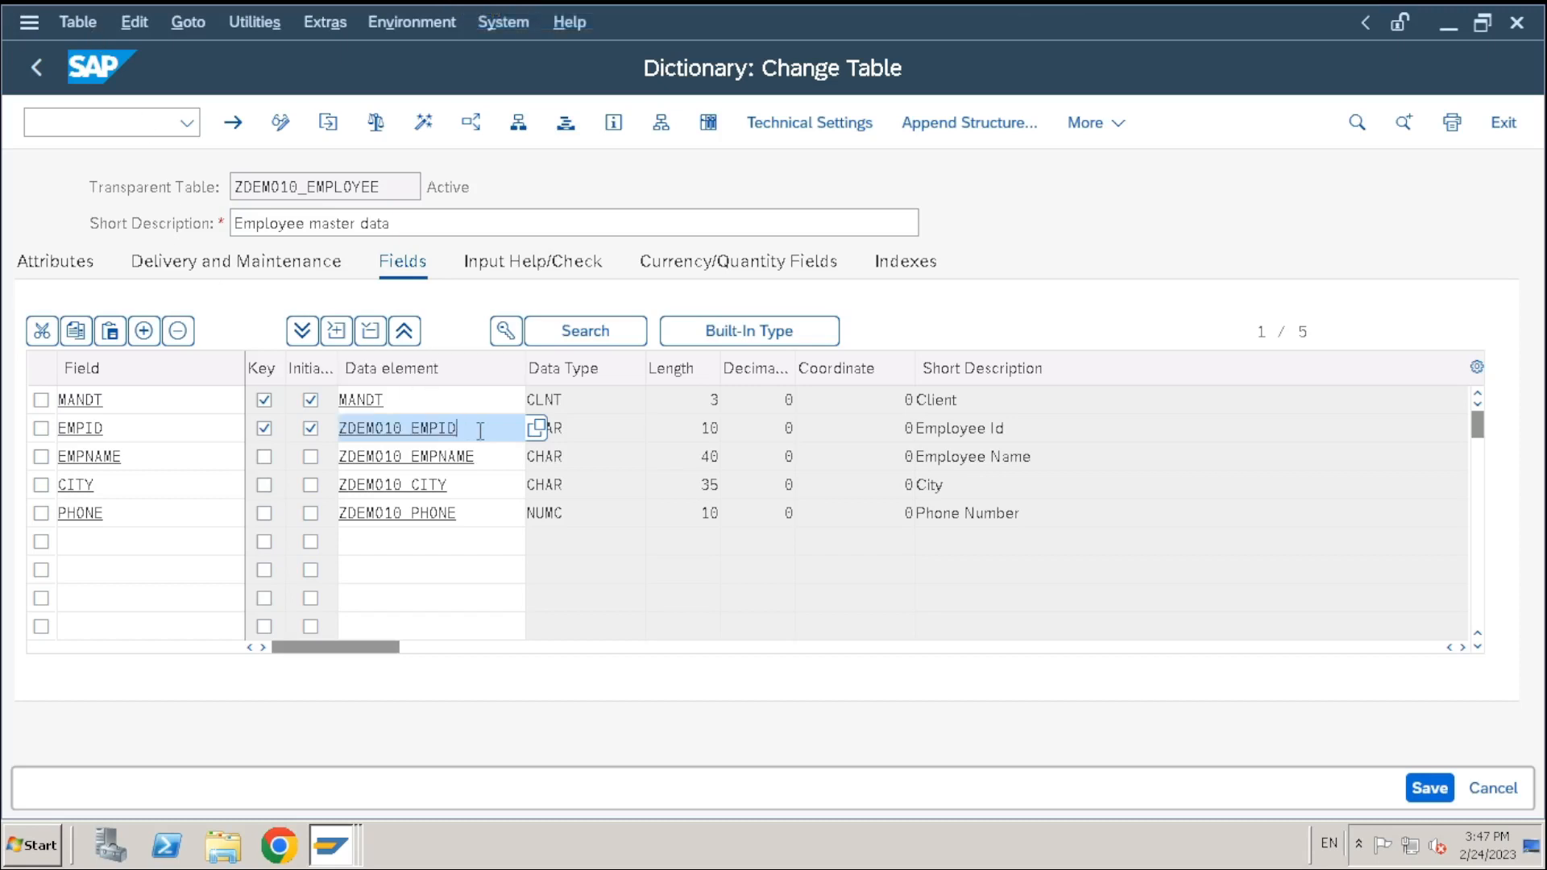
drag(159, 423, 3, 425)
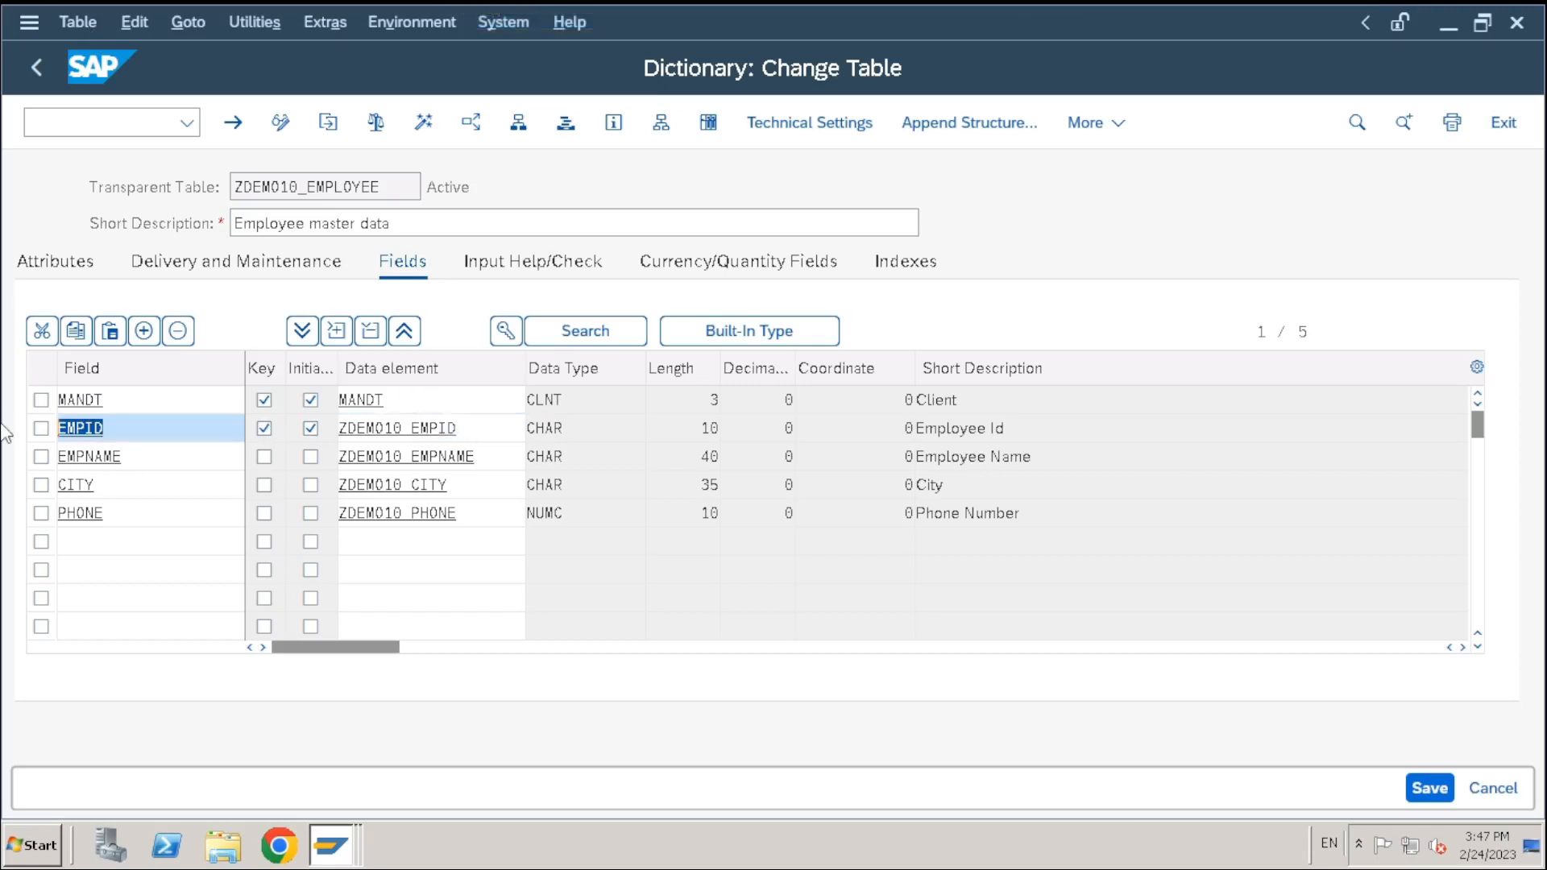
click(481, 433)
drag(480, 434, 218, 435)
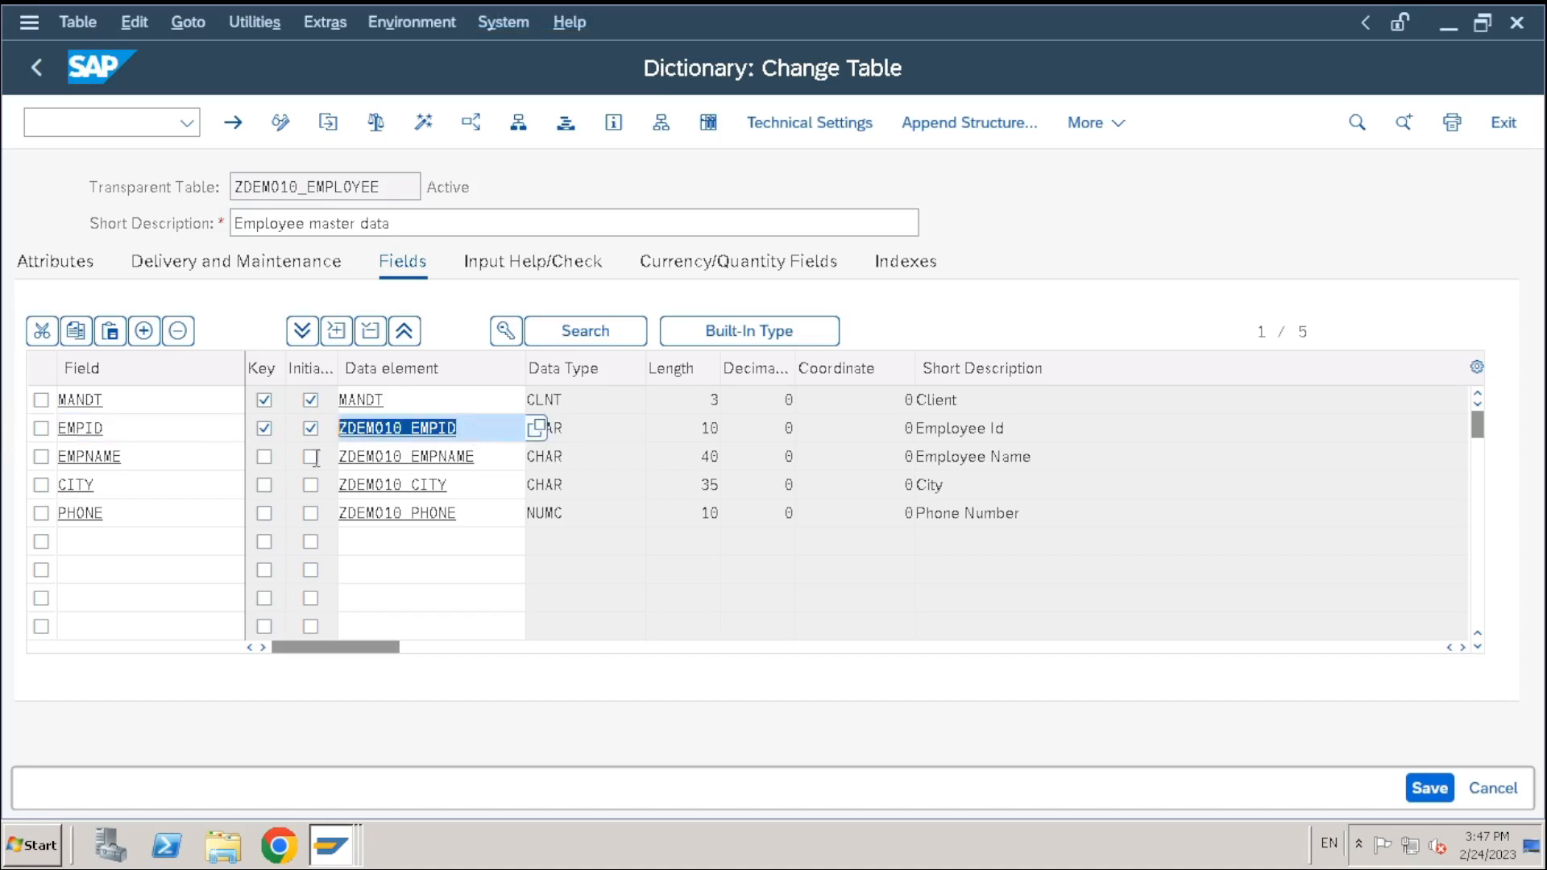
click(482, 435)
drag(483, 434, 260, 441)
click(477, 468)
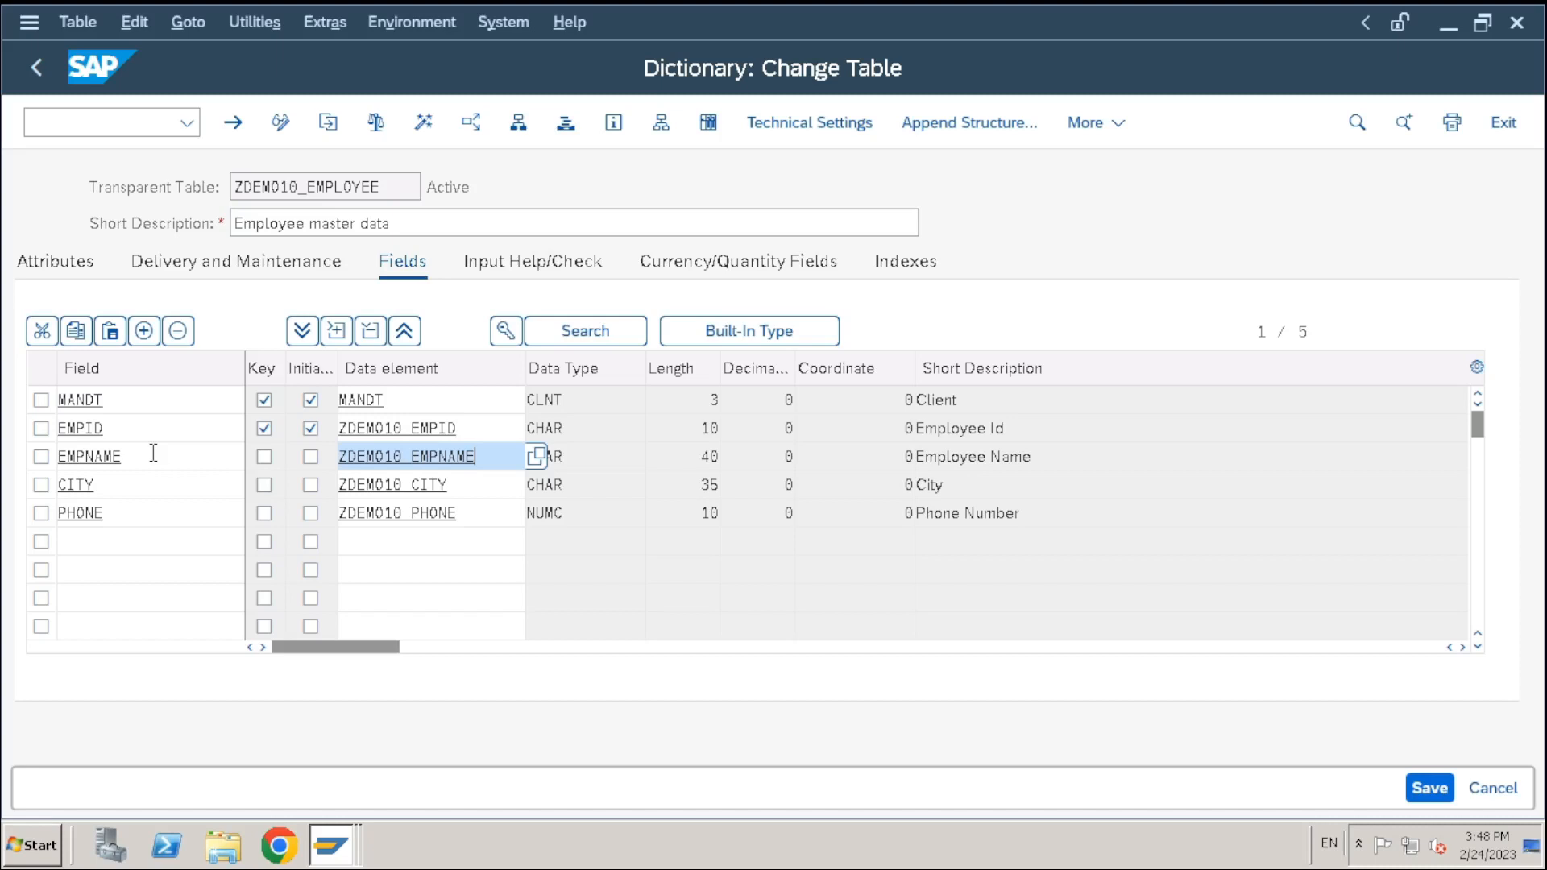
Browse the table's Extras and Utilities options without choosing anything
click(324, 24)
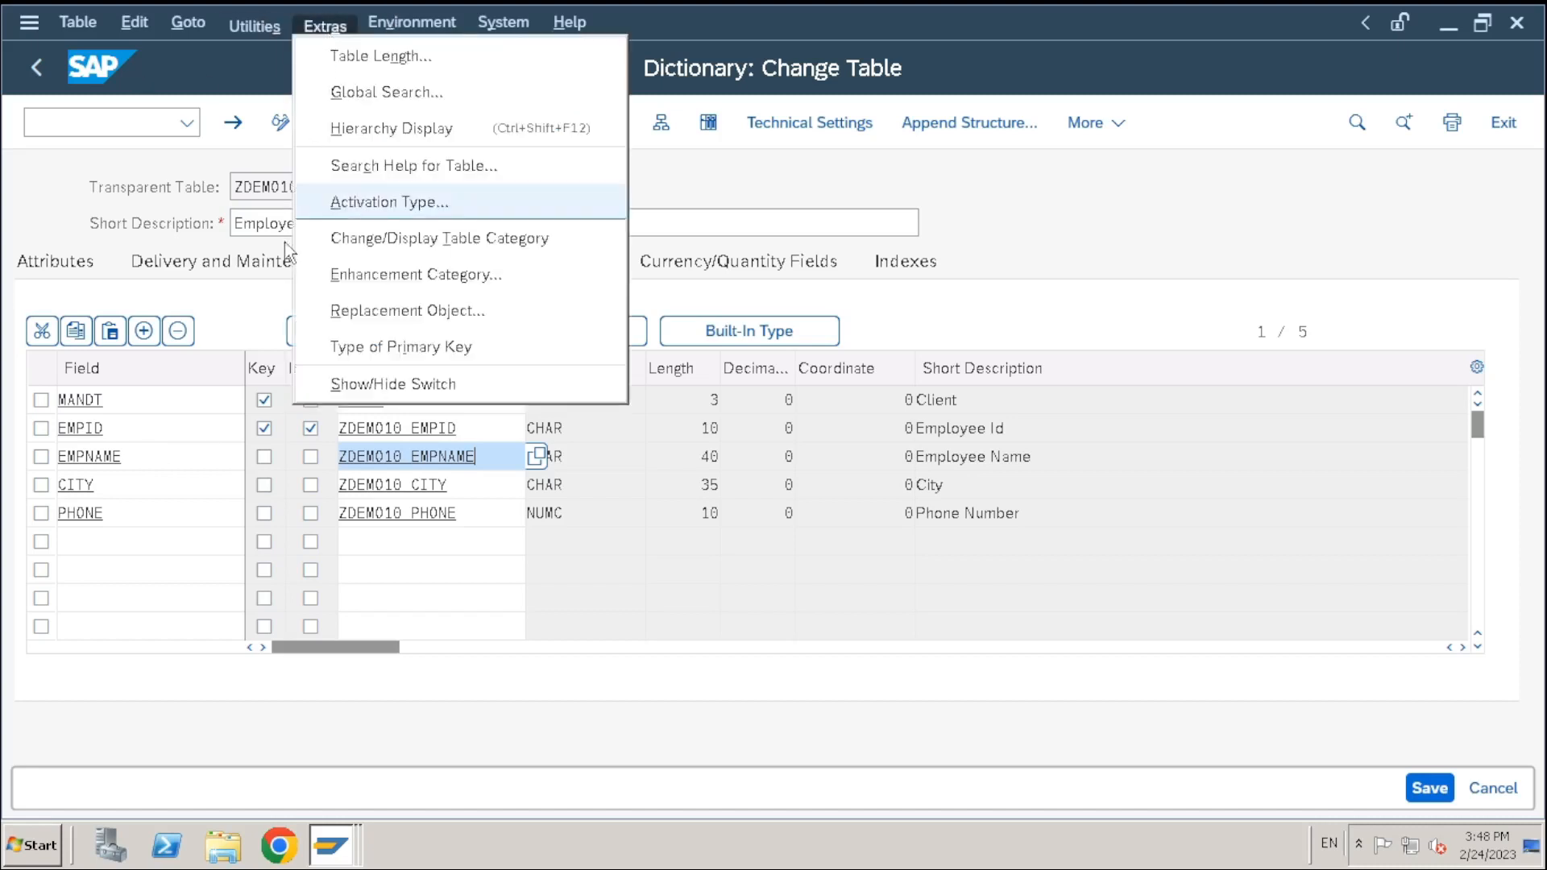
mouse_move(253, 26)
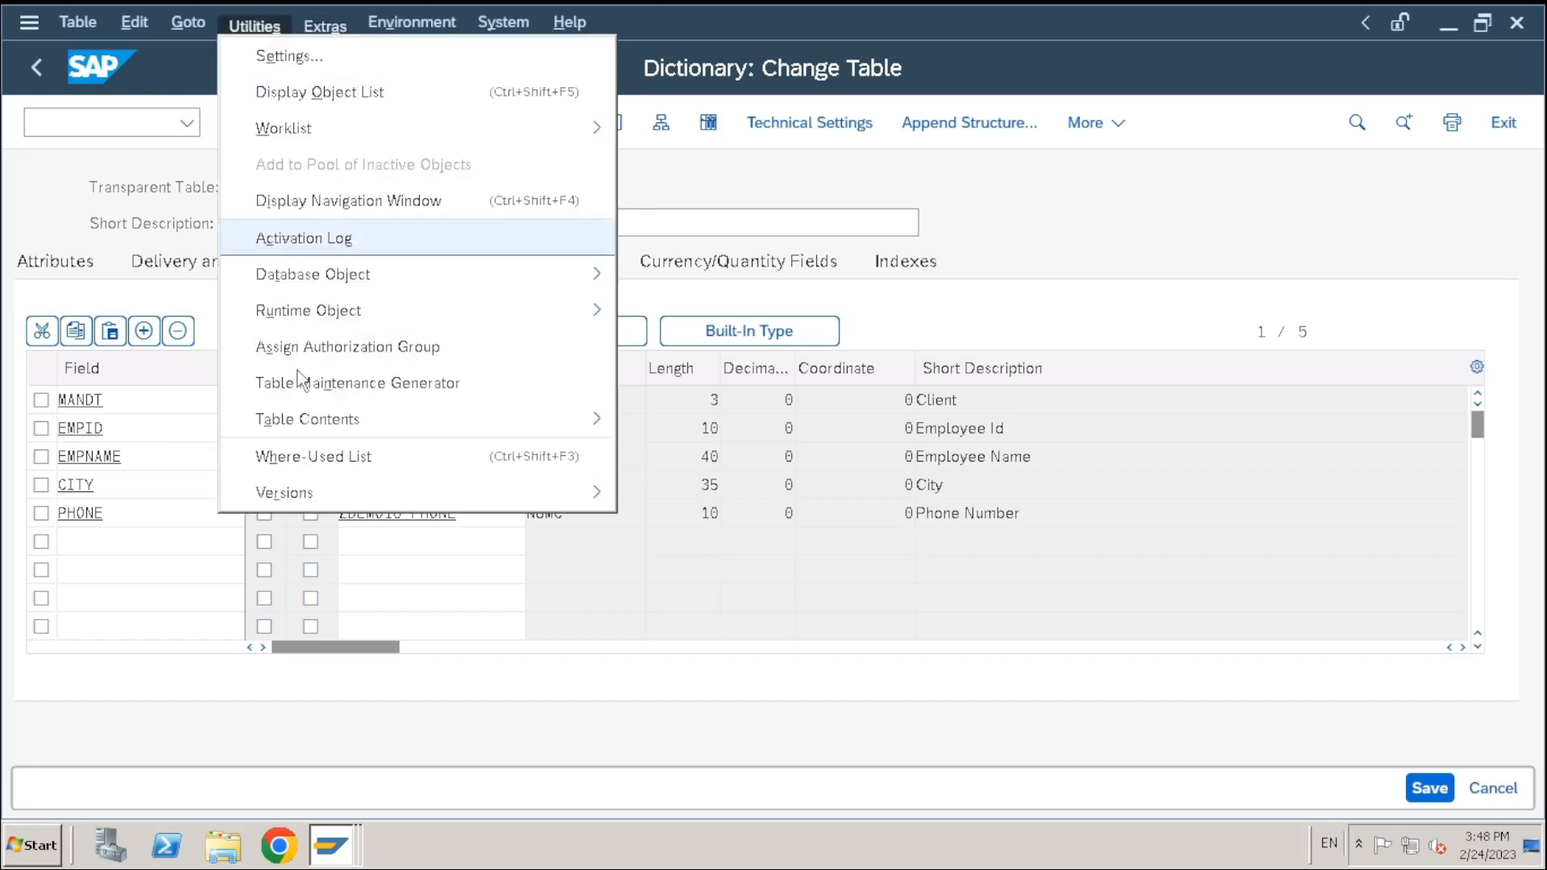
click(184, 514)
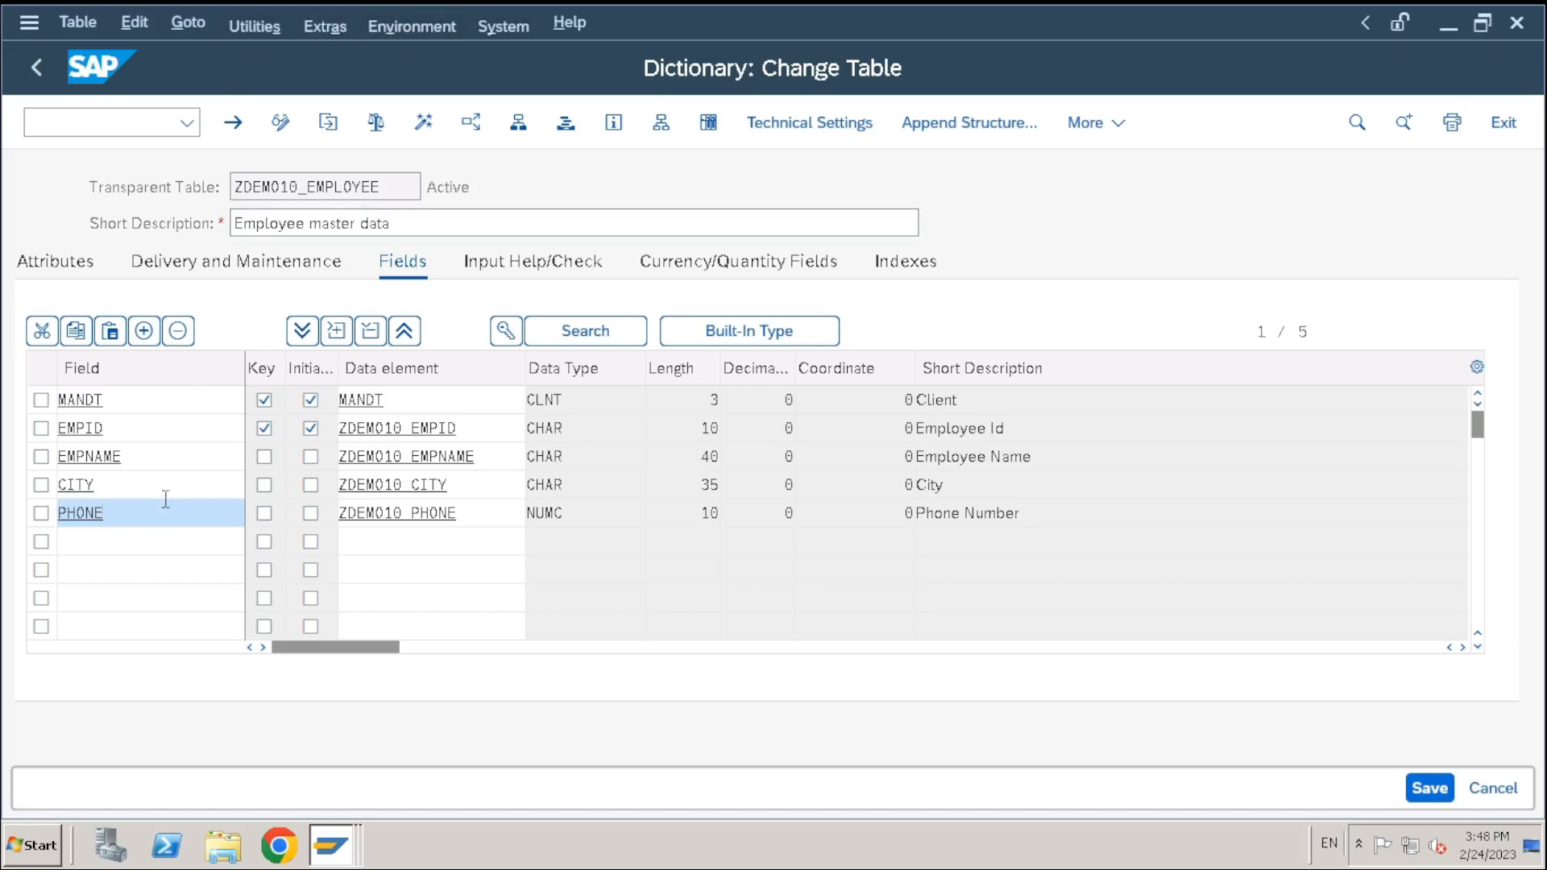
click(279, 26)
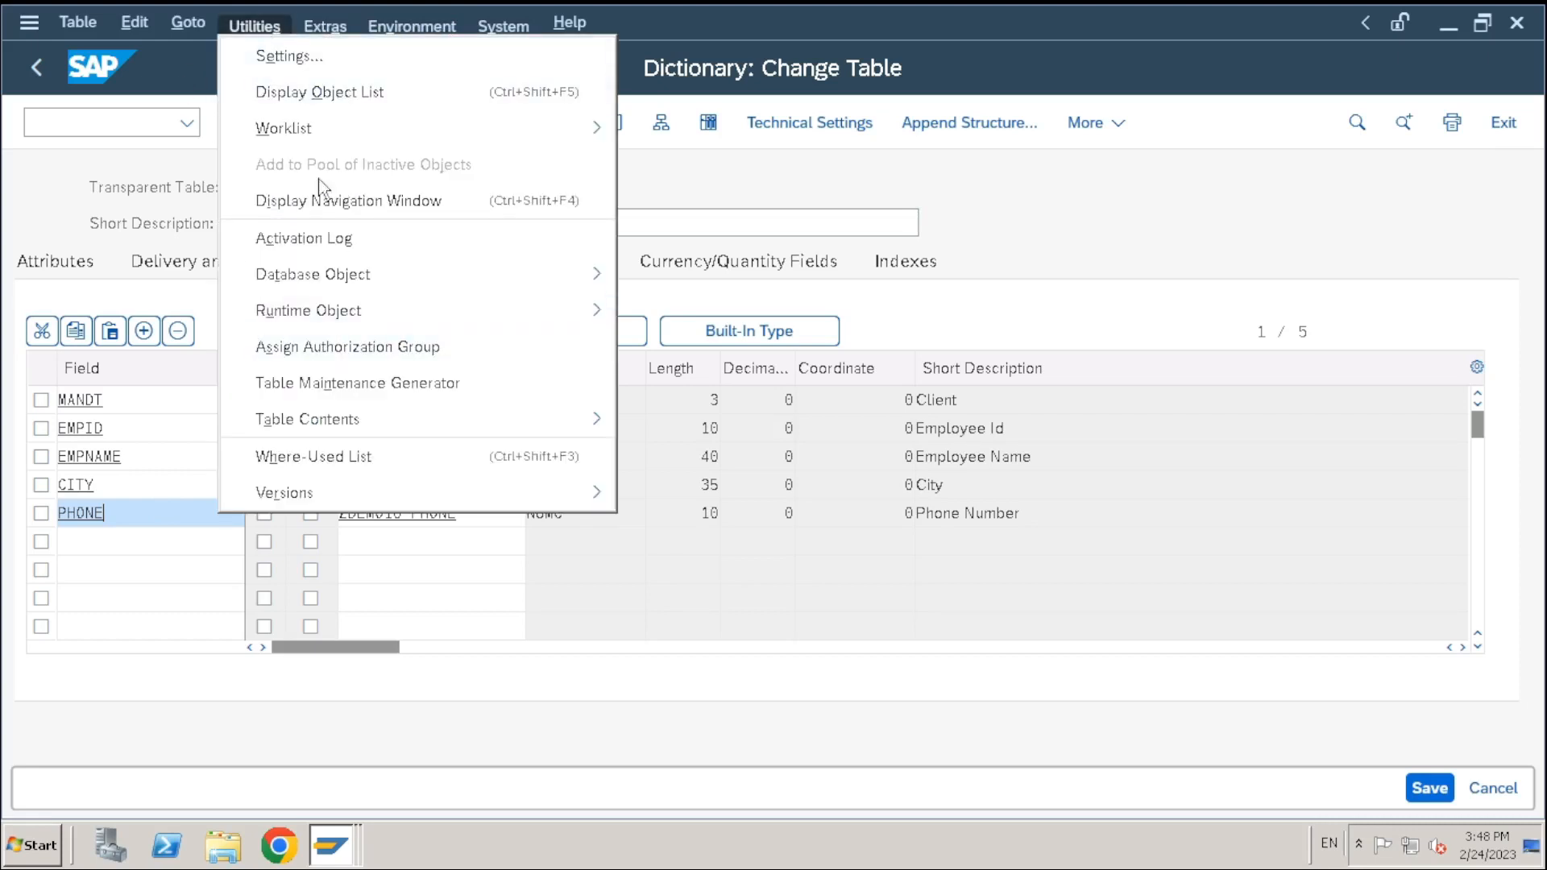
click(1084, 201)
click(33, 68)
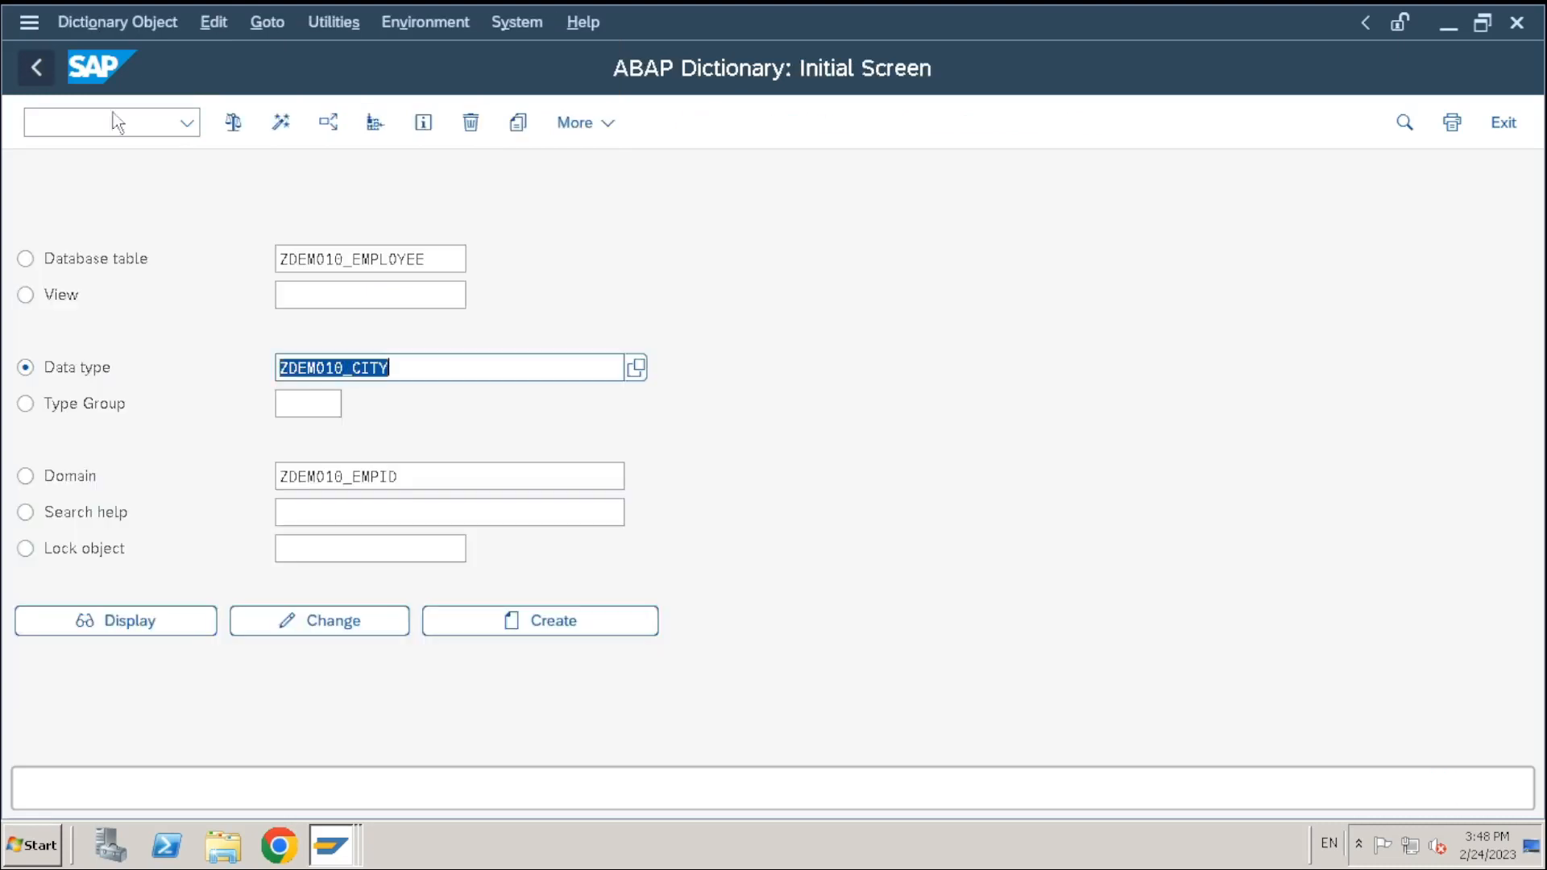
click(345, 623)
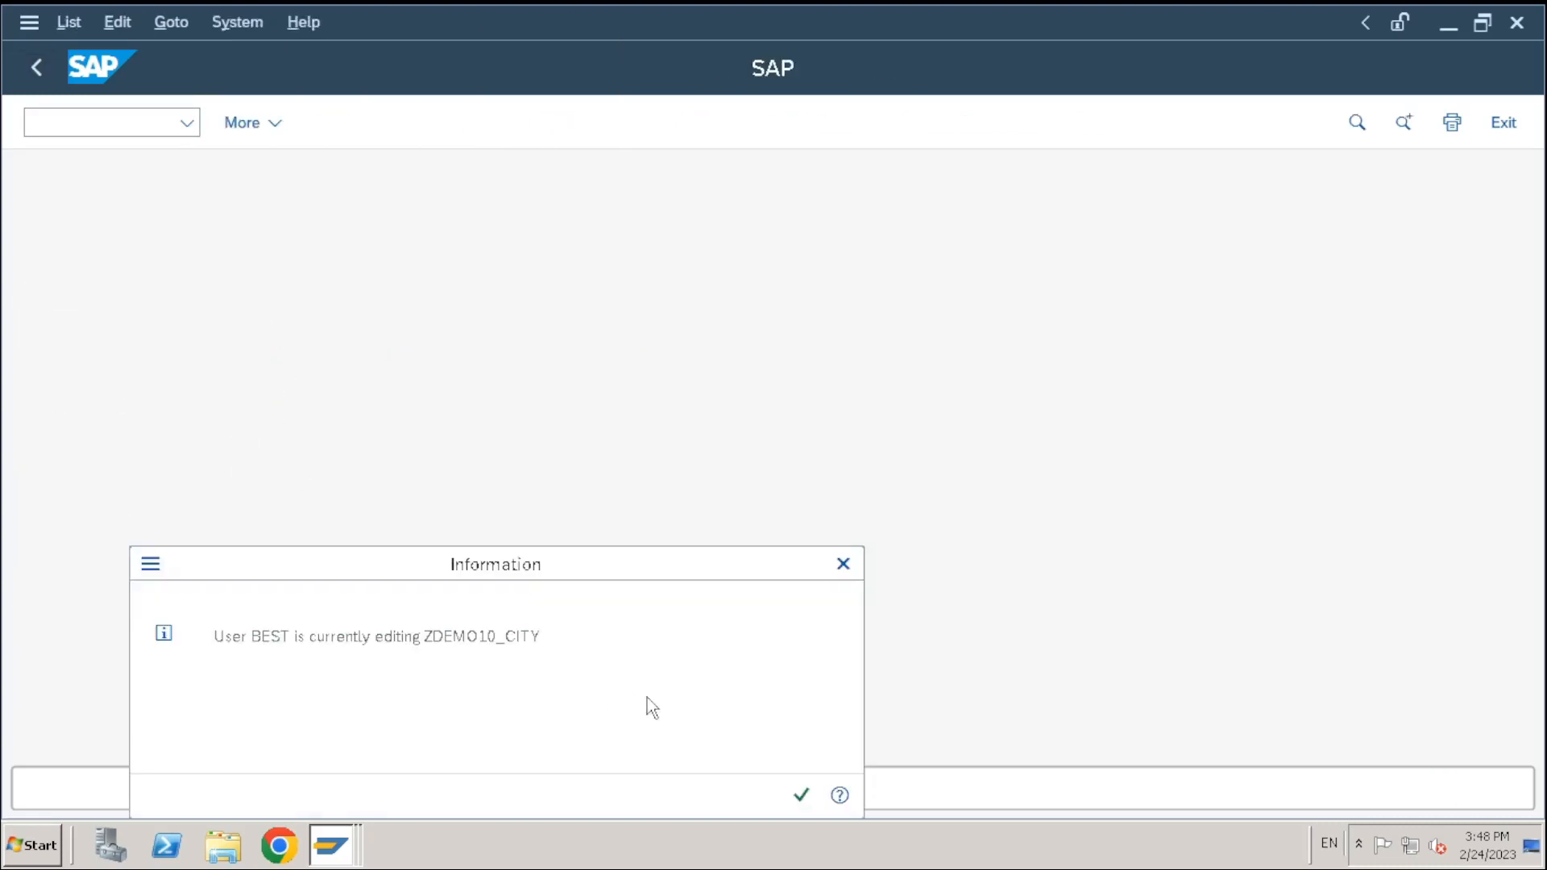
click(801, 795)
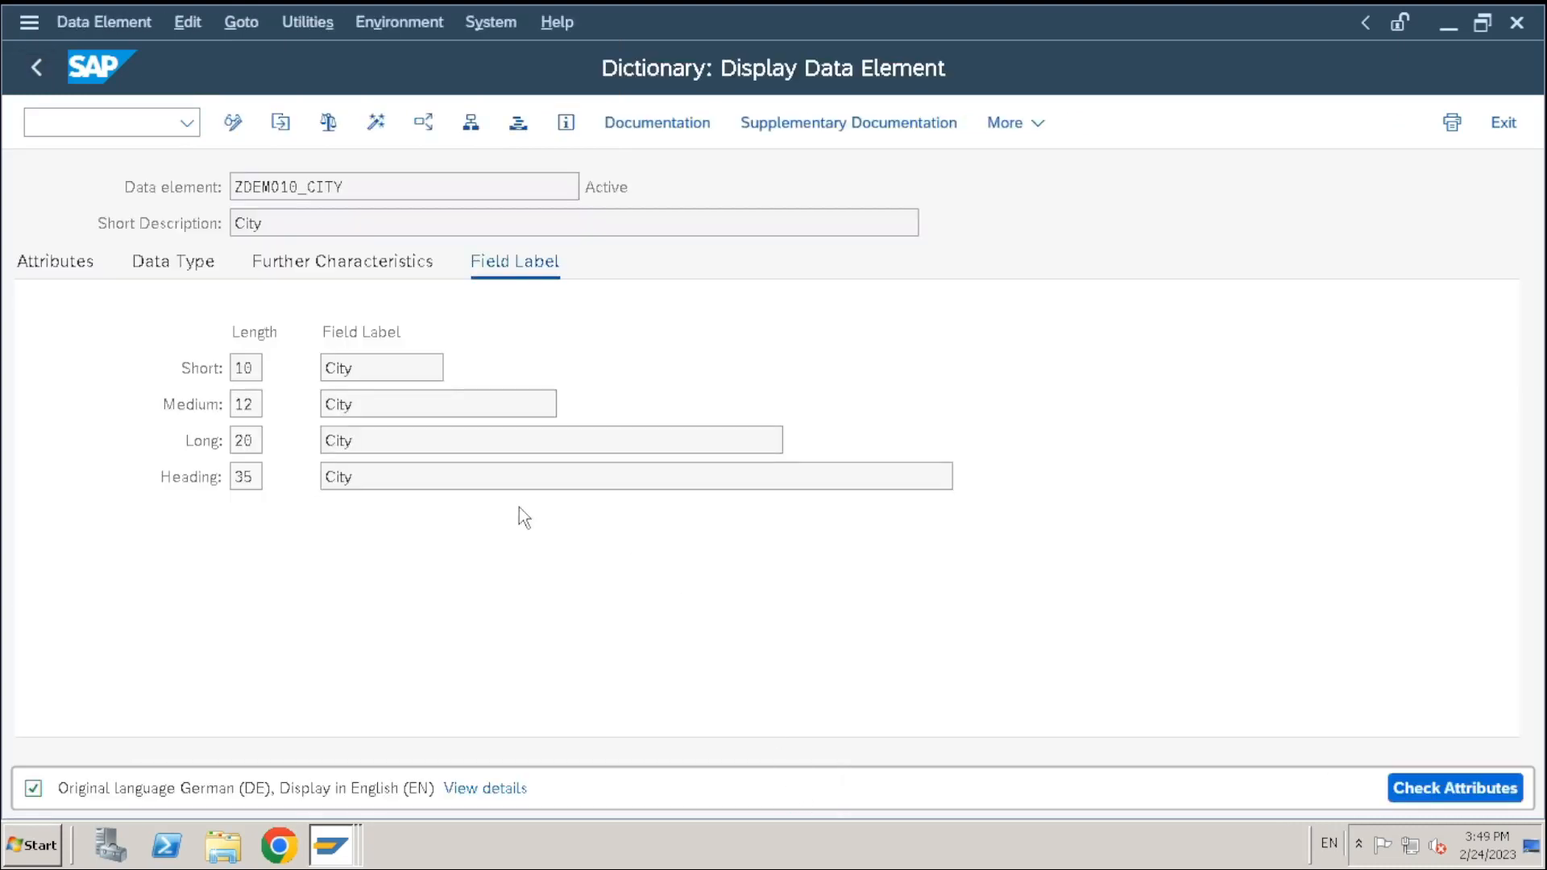
click(36, 68)
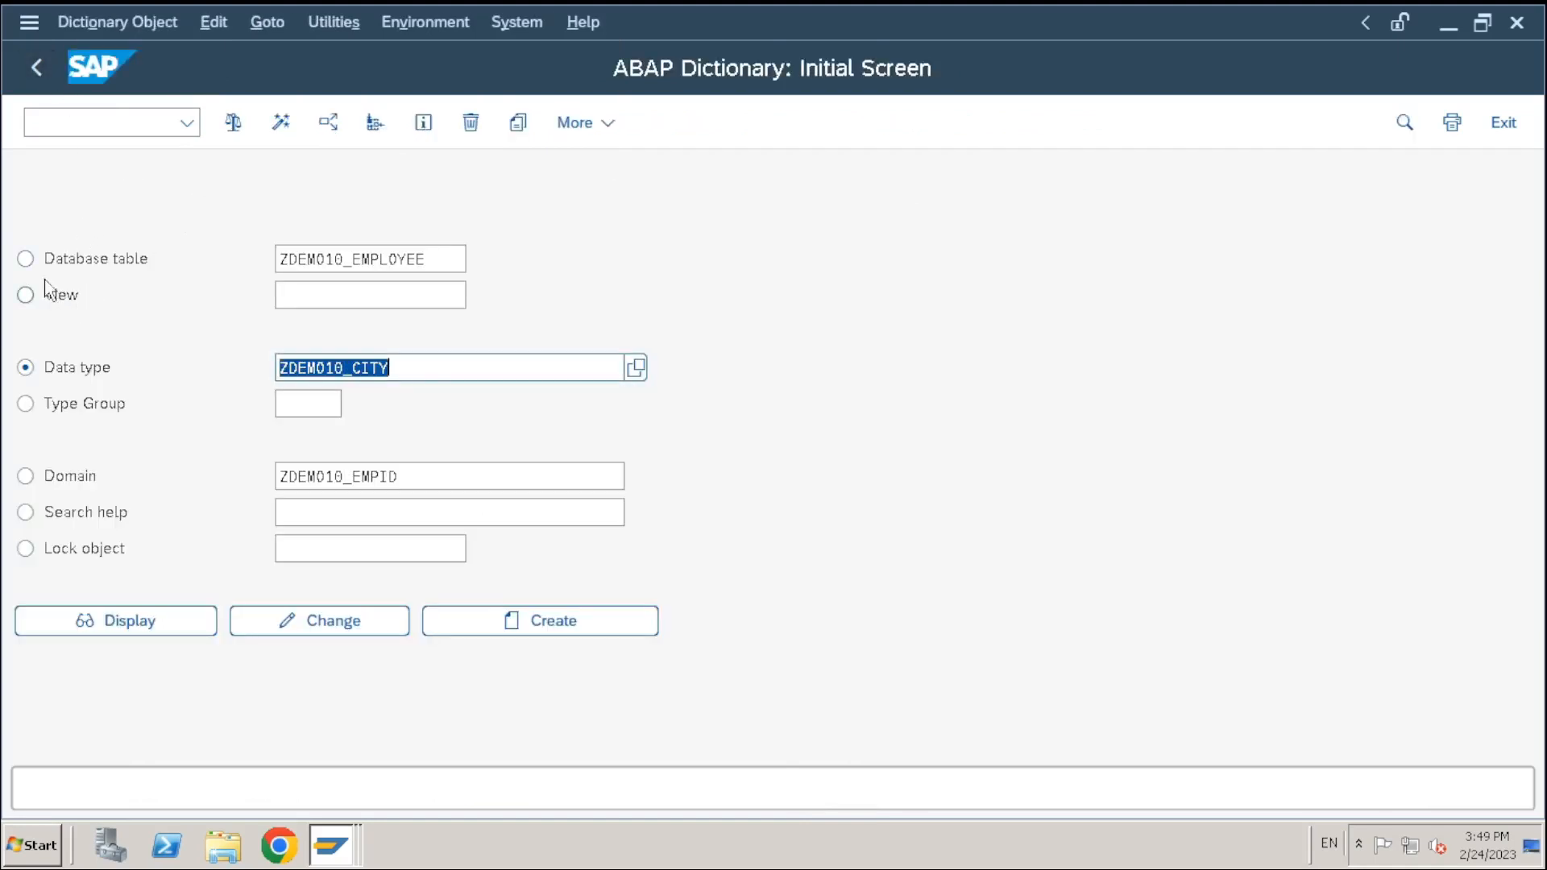
click(25, 258)
click(359, 622)
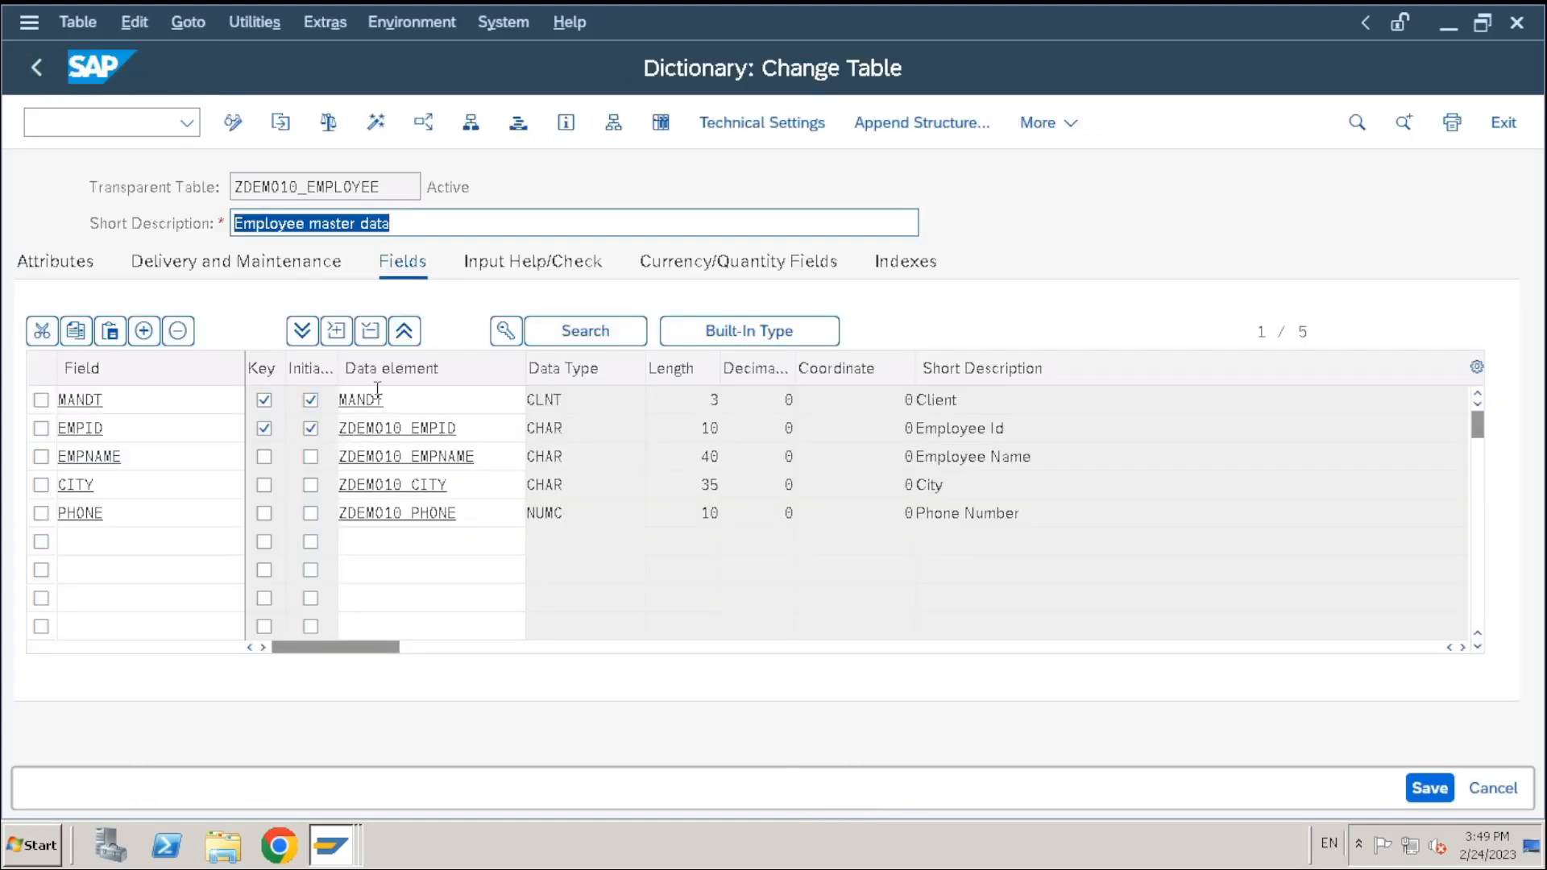
click(255, 27)
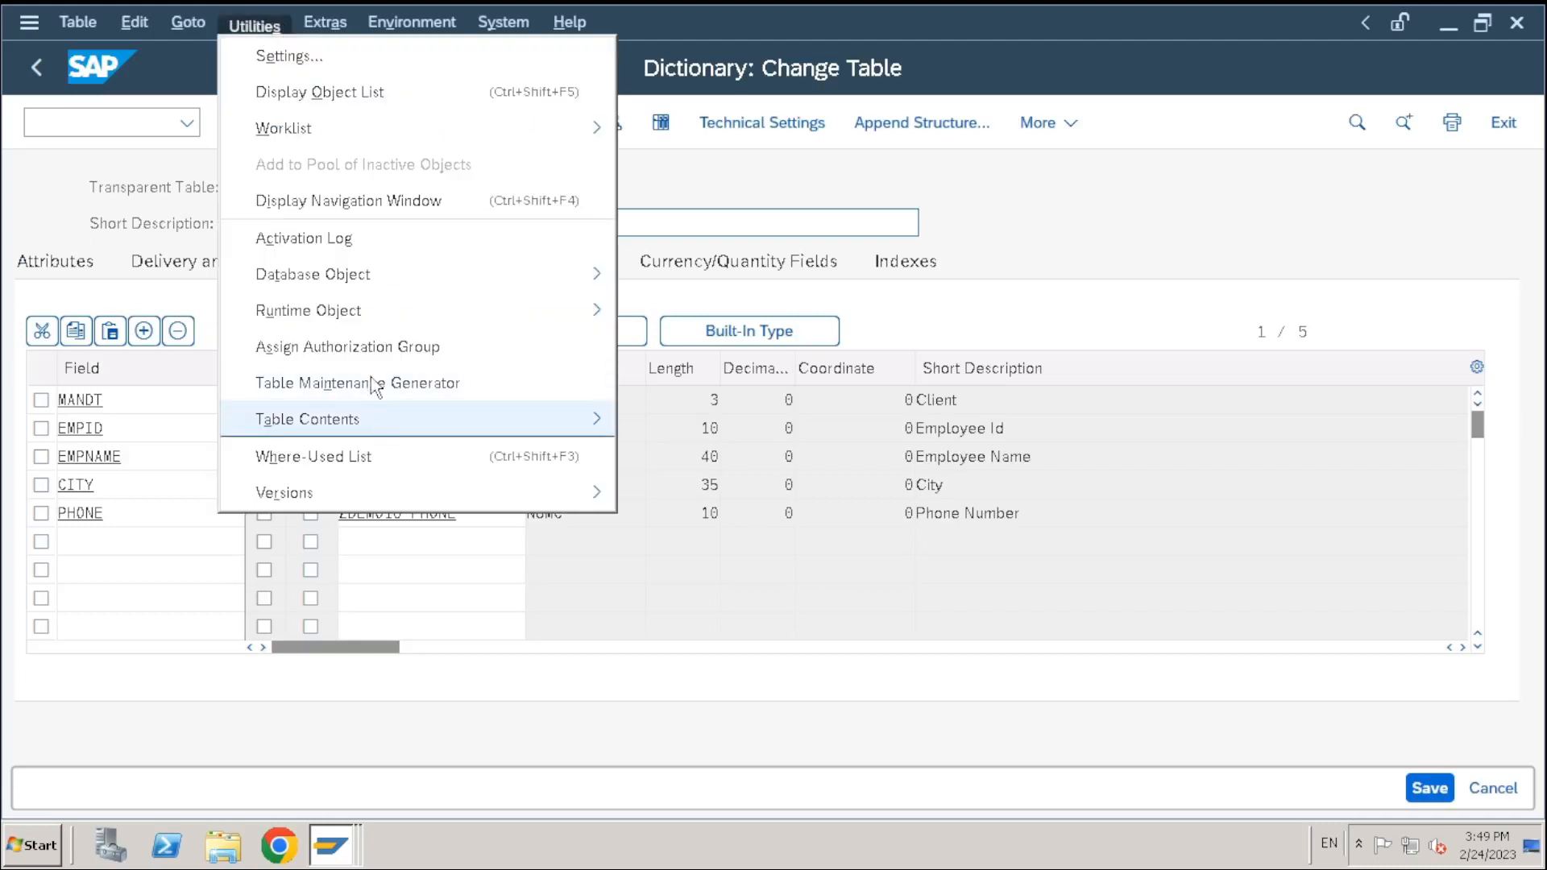
Start the maintenance generator and choose &NC& as the authorization group
click(380, 390)
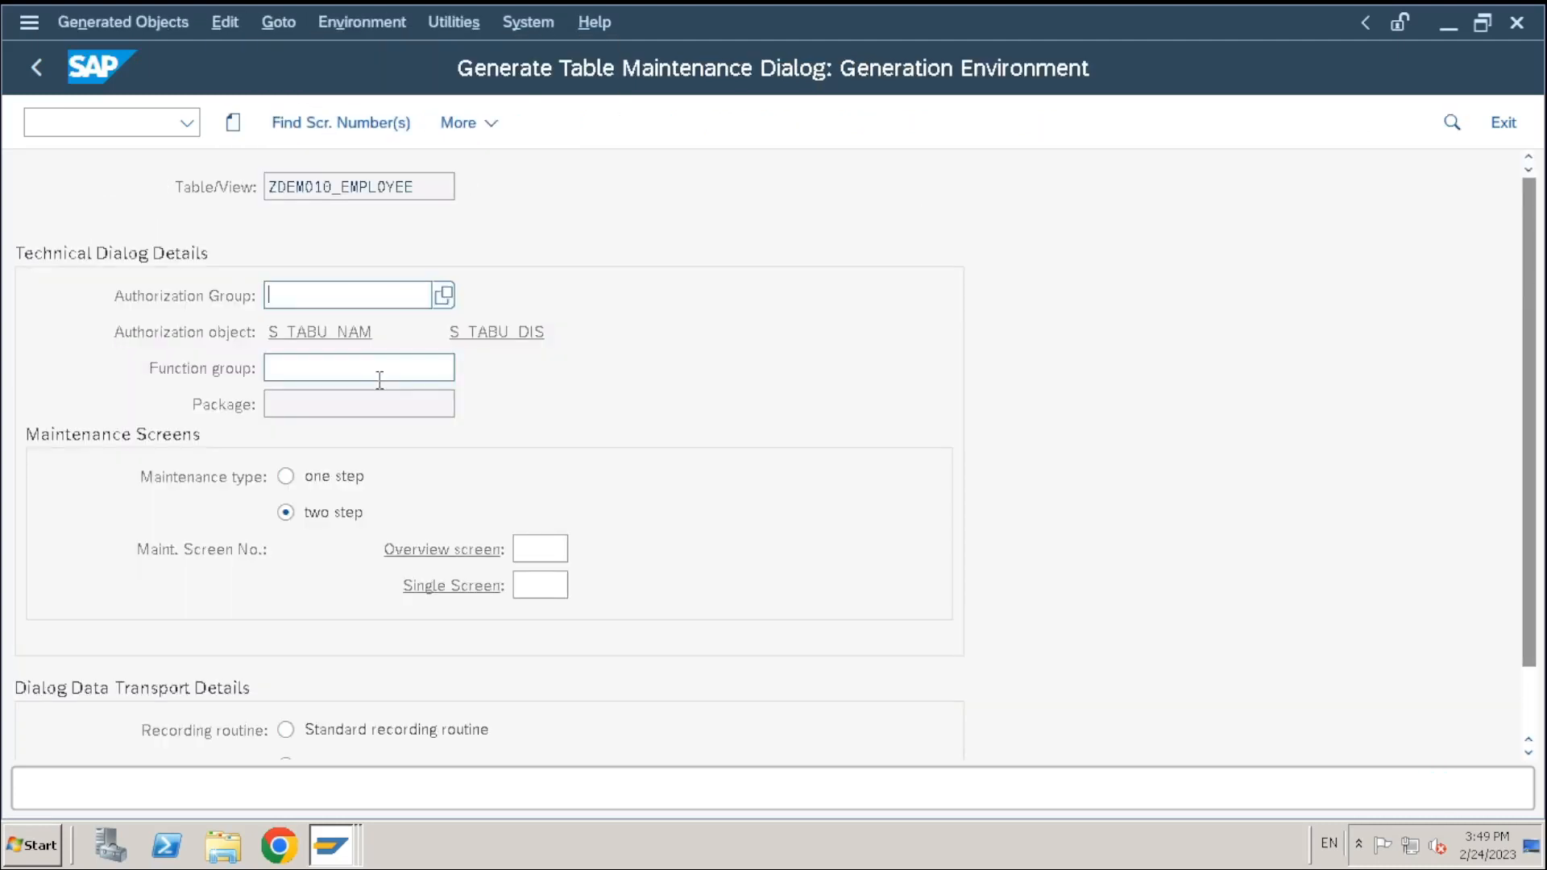
click(444, 296)
click(269, 251)
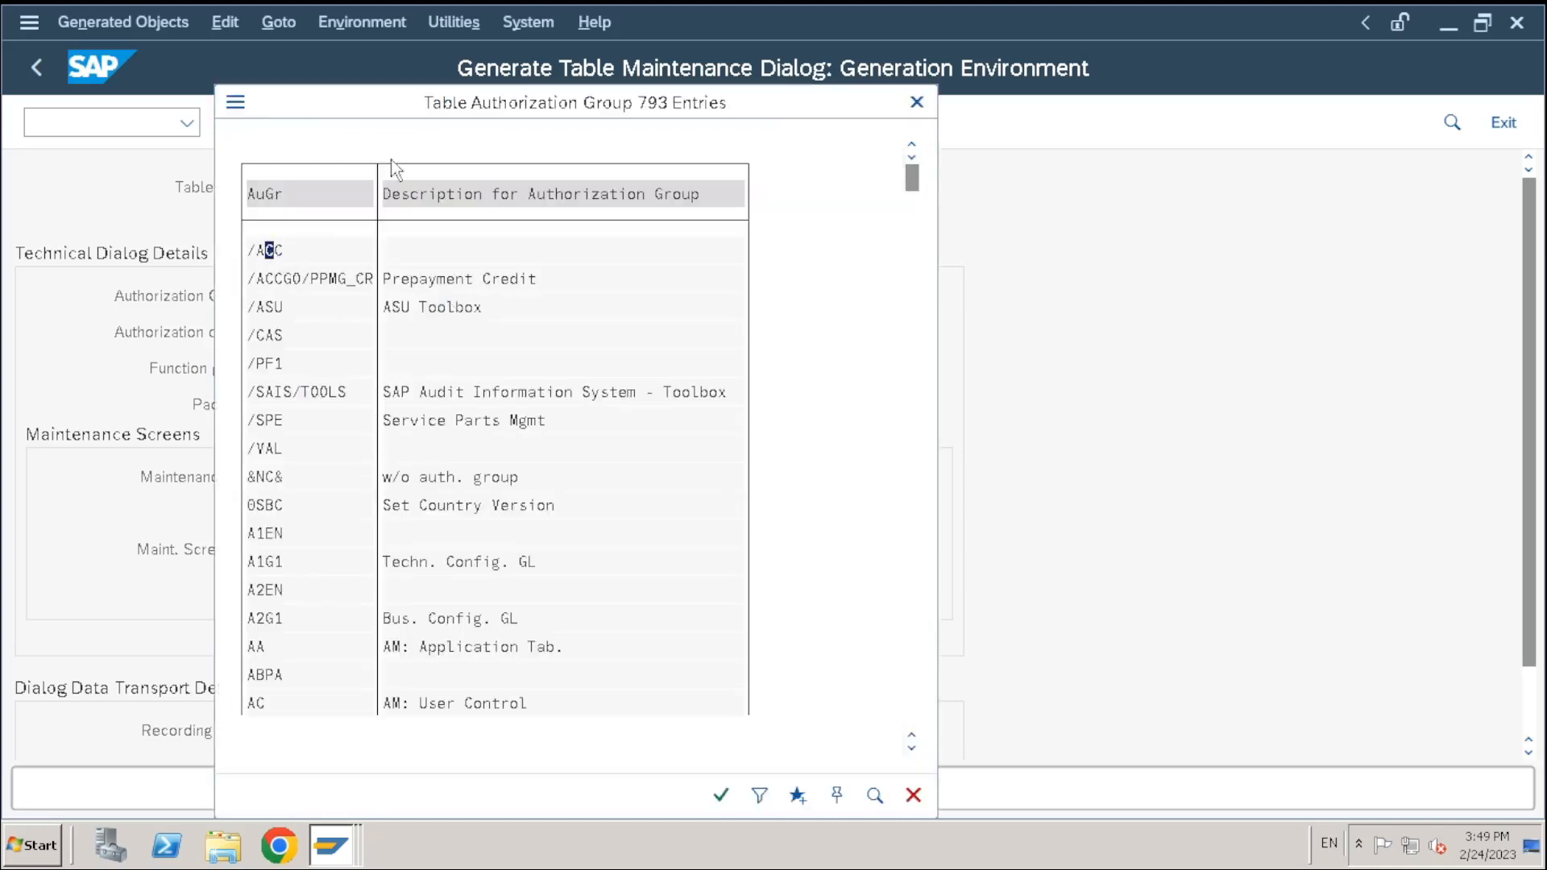
drag(390, 95, 413, 216)
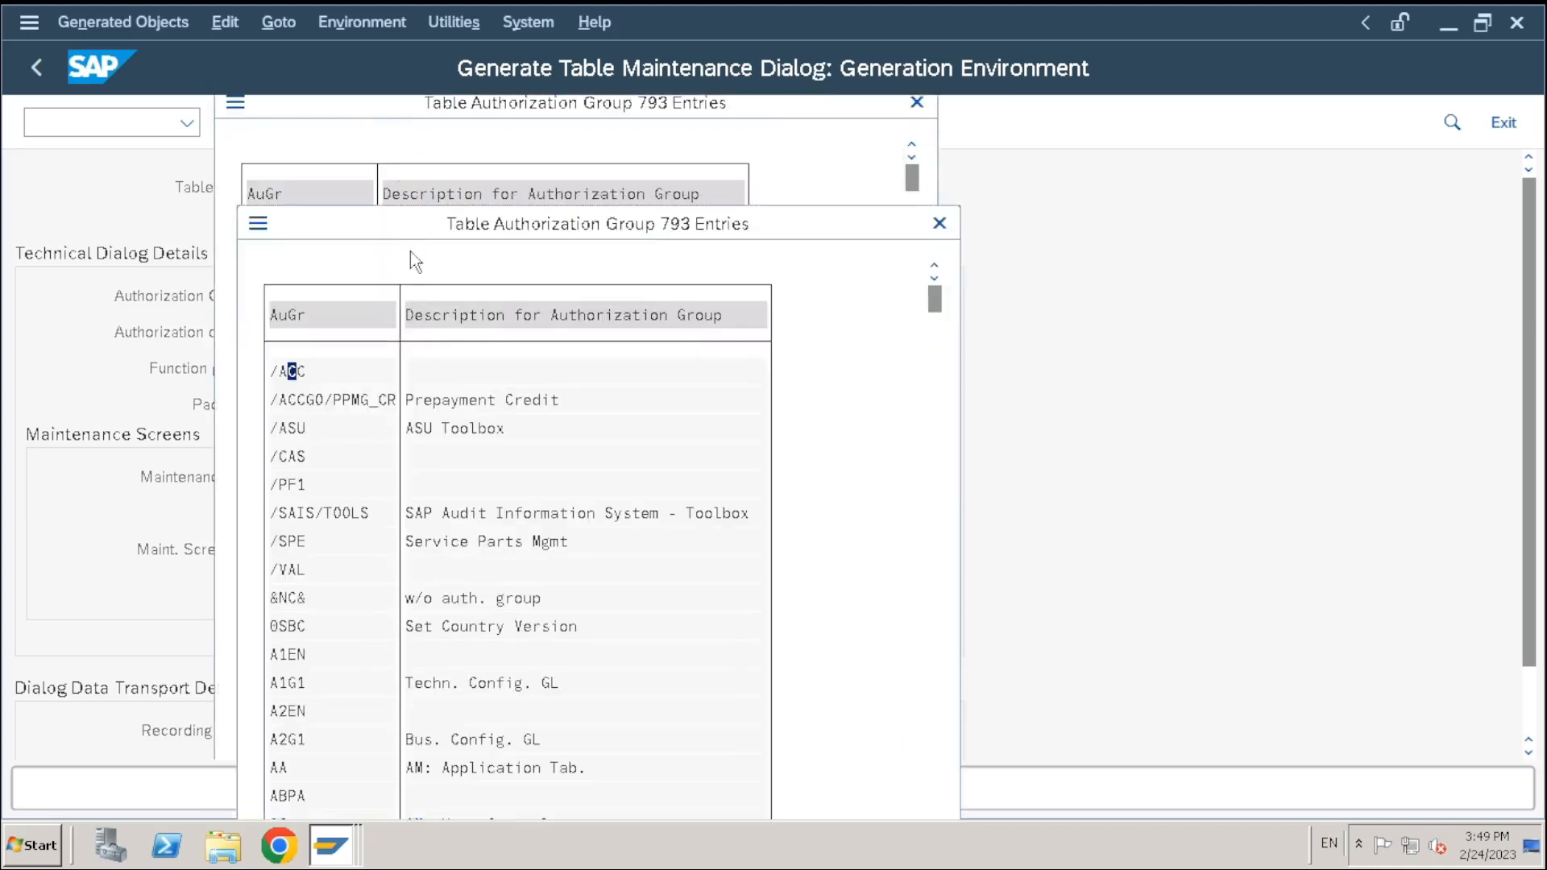
scroll(297, 515, down, 3)
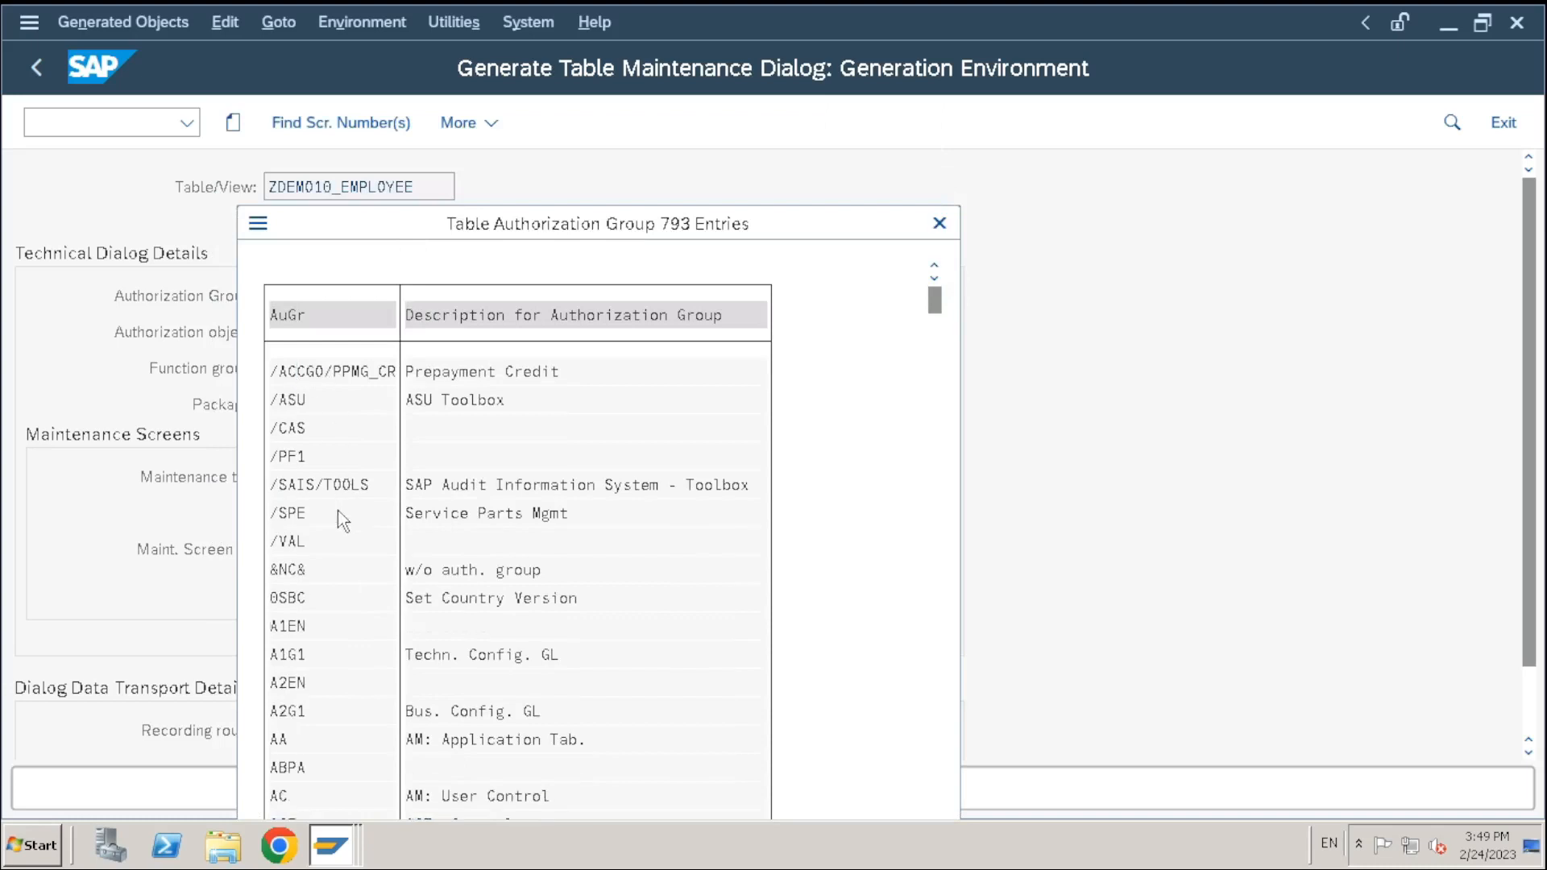
click(295, 515)
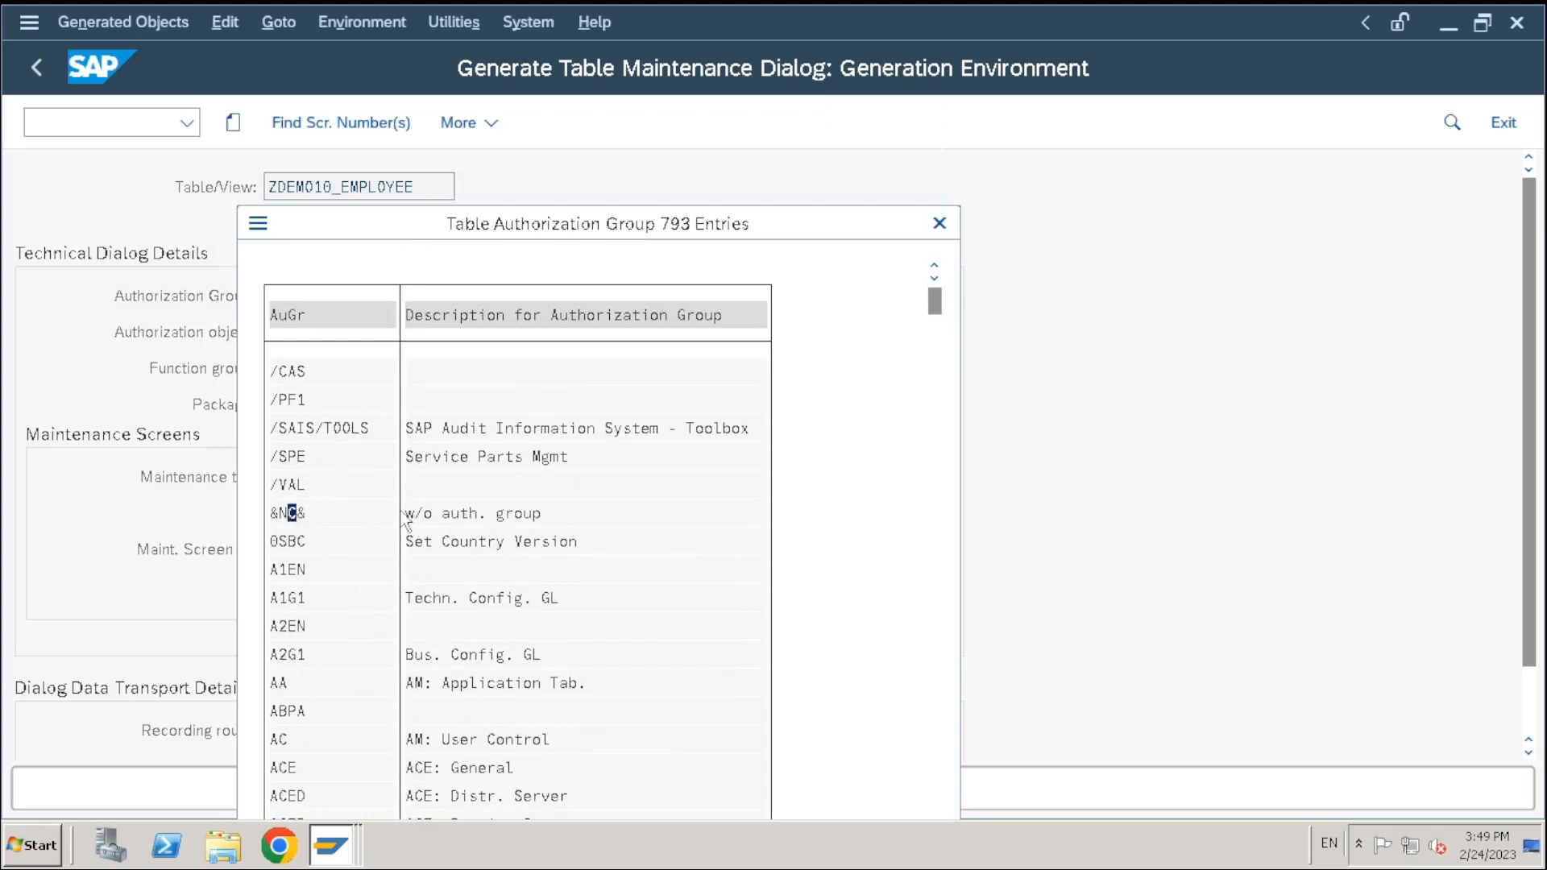
double_click(295, 515)
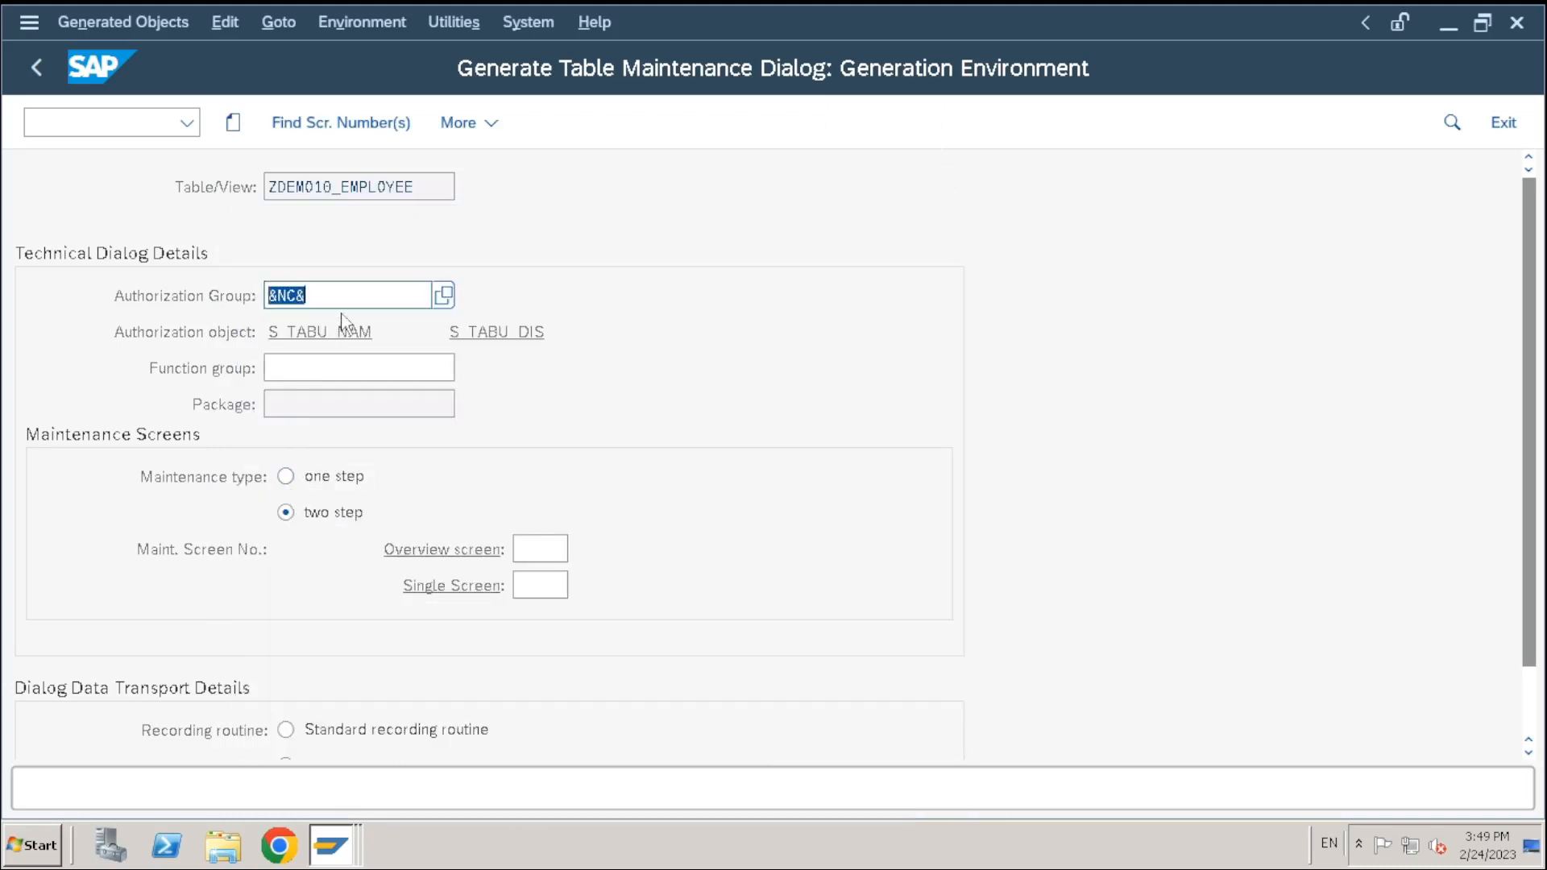
Copy the table name ZDEMO10_EMPLOYEE into the Function group field
click(345, 367)
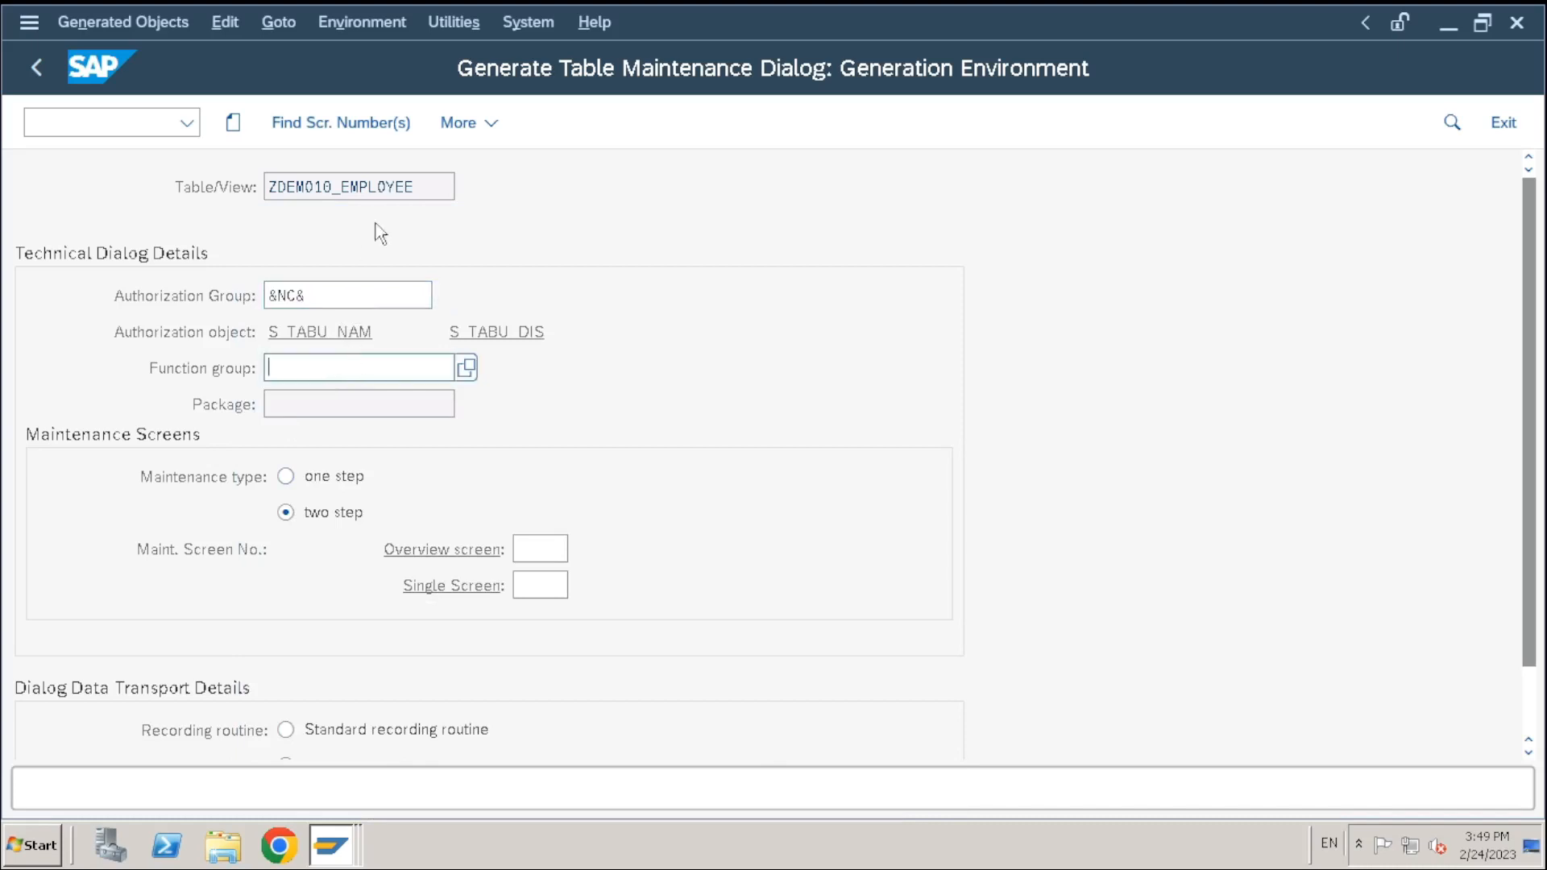
drag(432, 186, 97, 217)
key(ctrl+c)
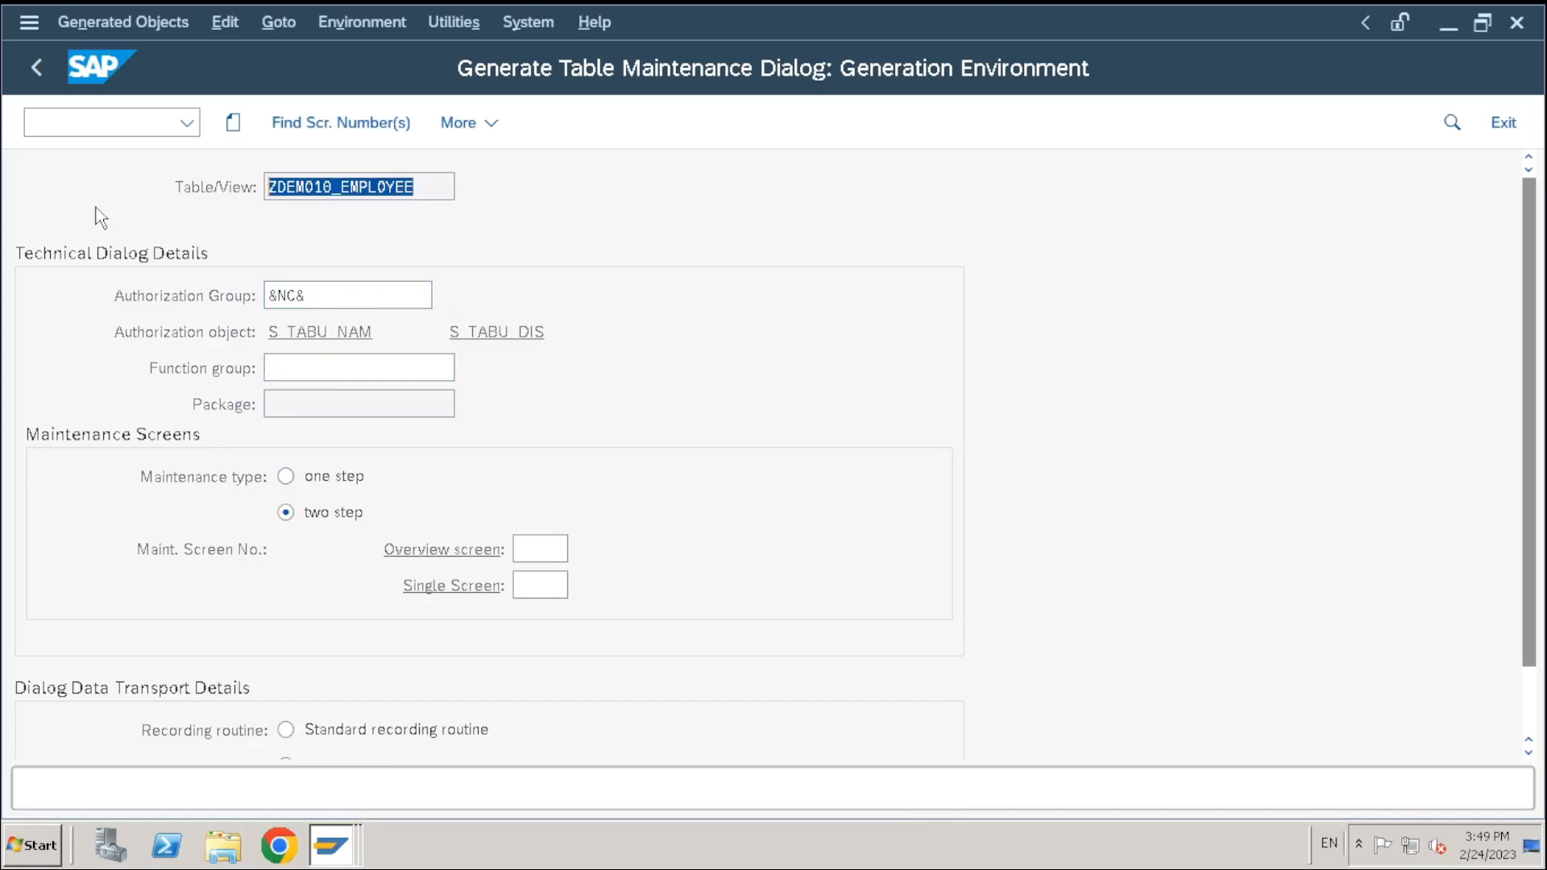
click(297, 369)
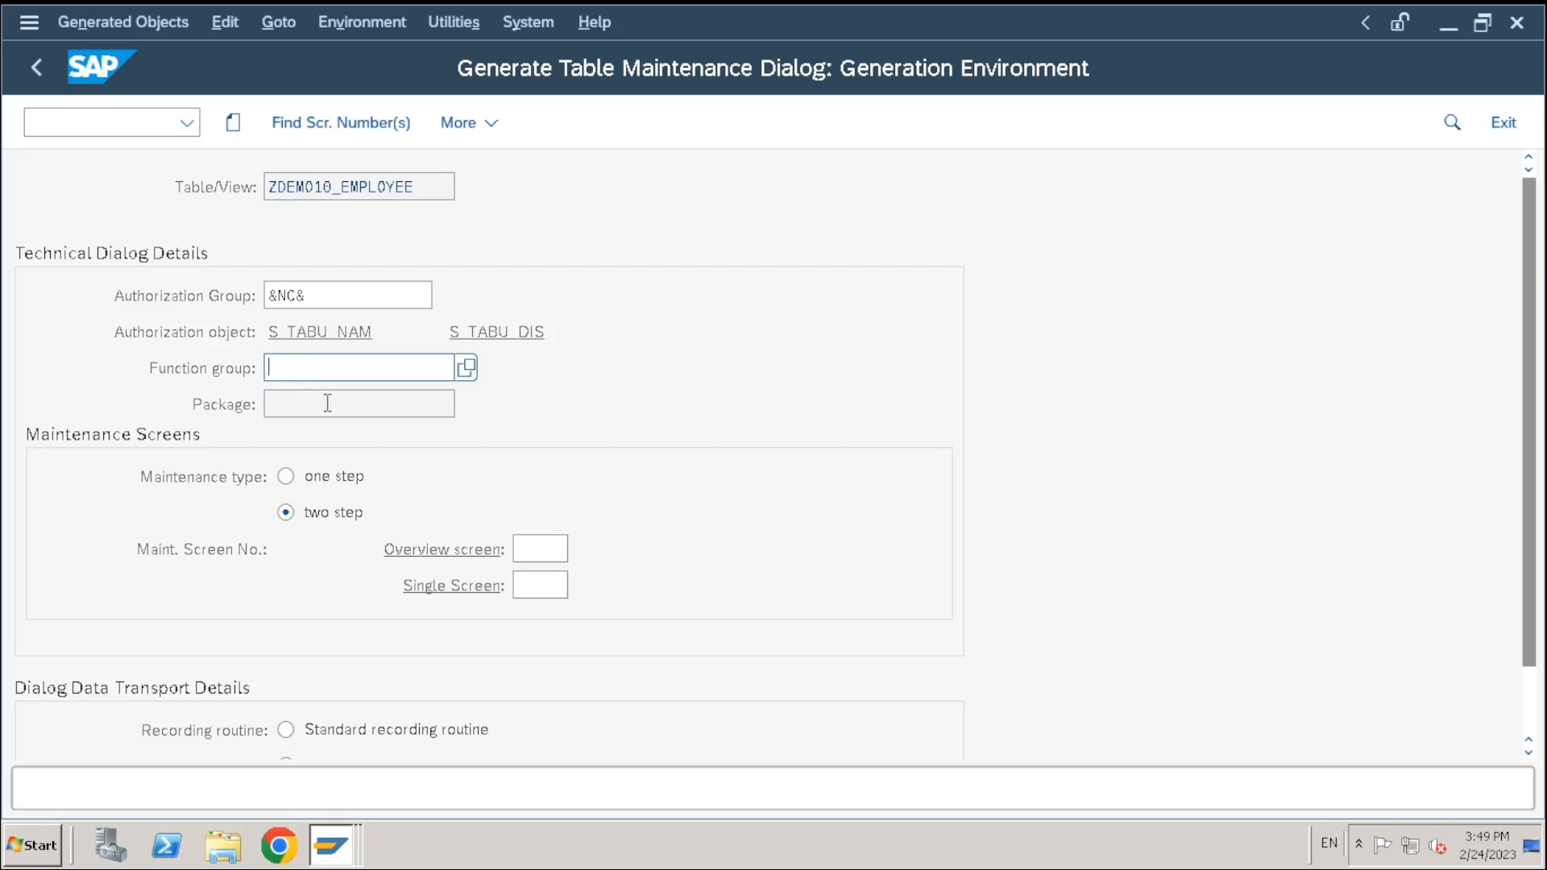
key(ctrl+v)
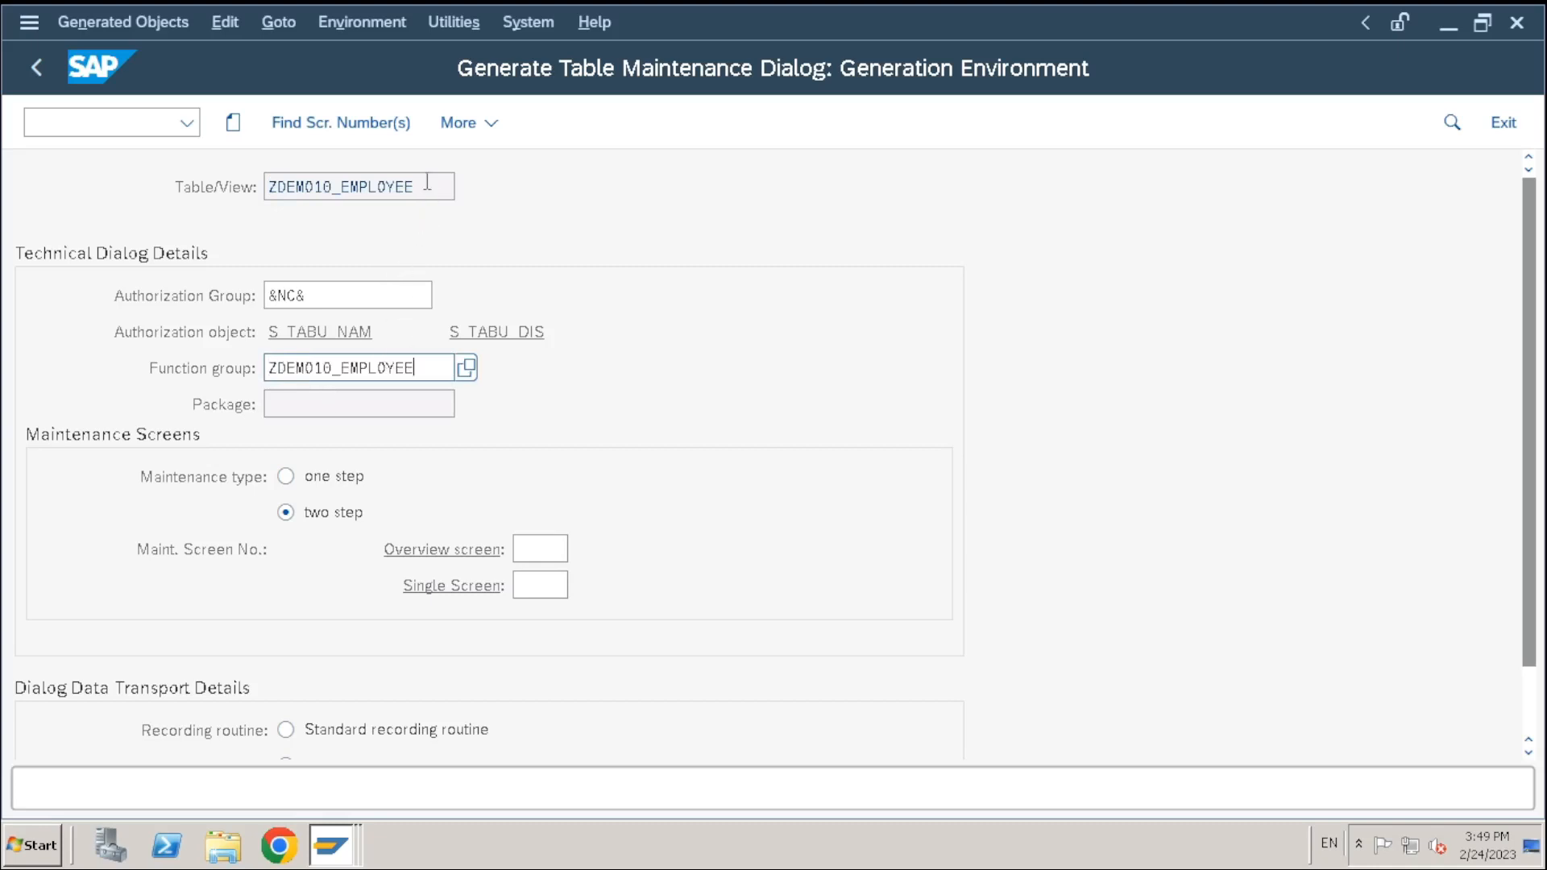
drag(428, 182, 188, 186)
click(403, 367)
Set the maintenance type to one step
scroll(302, 515, down, 1)
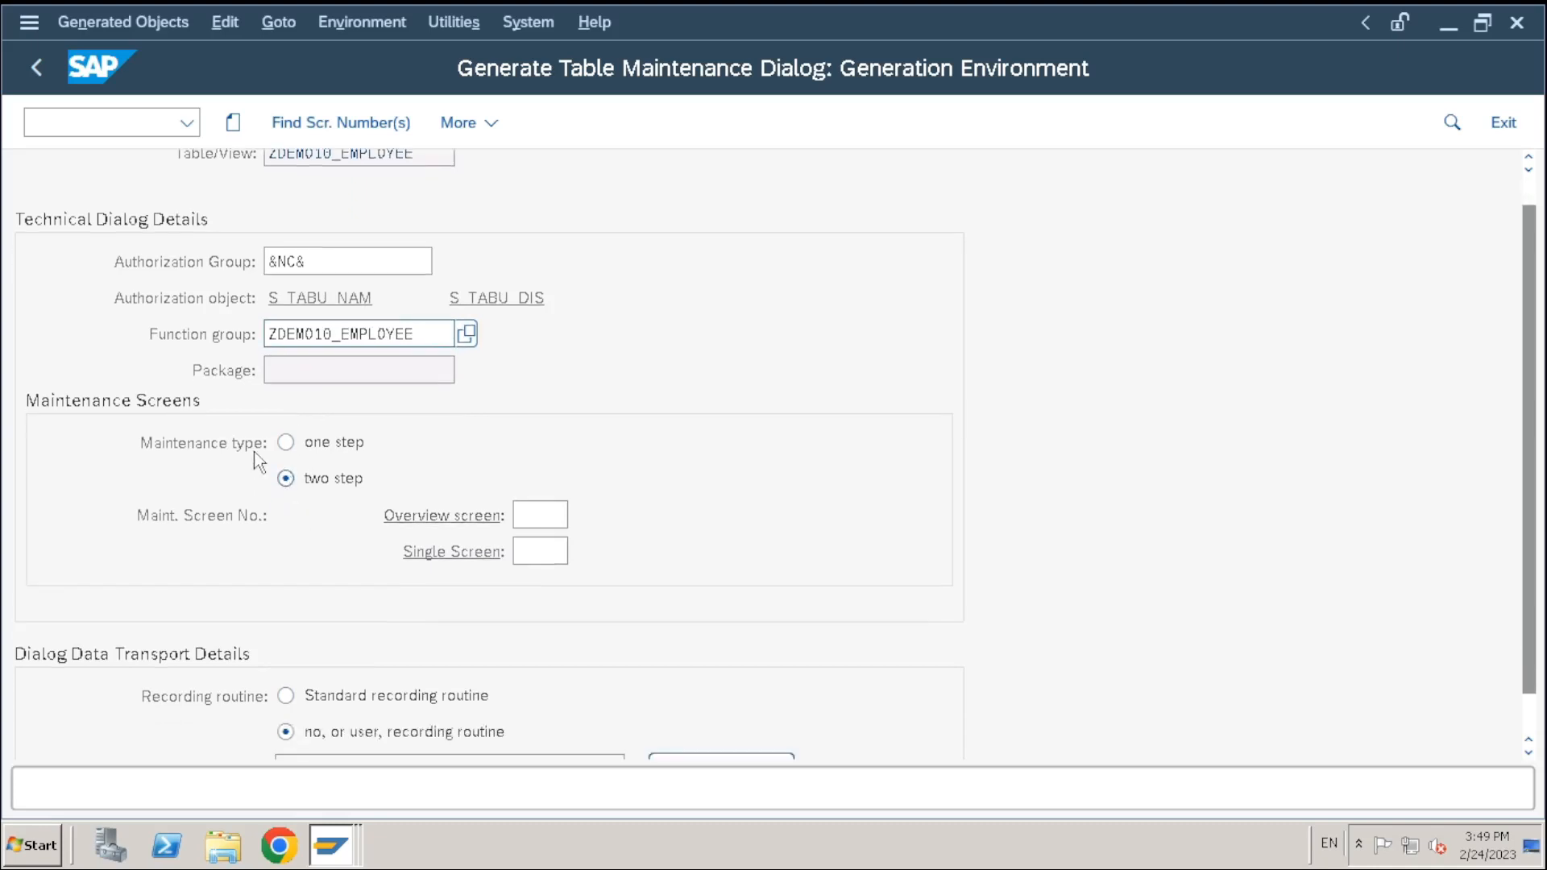
click(286, 443)
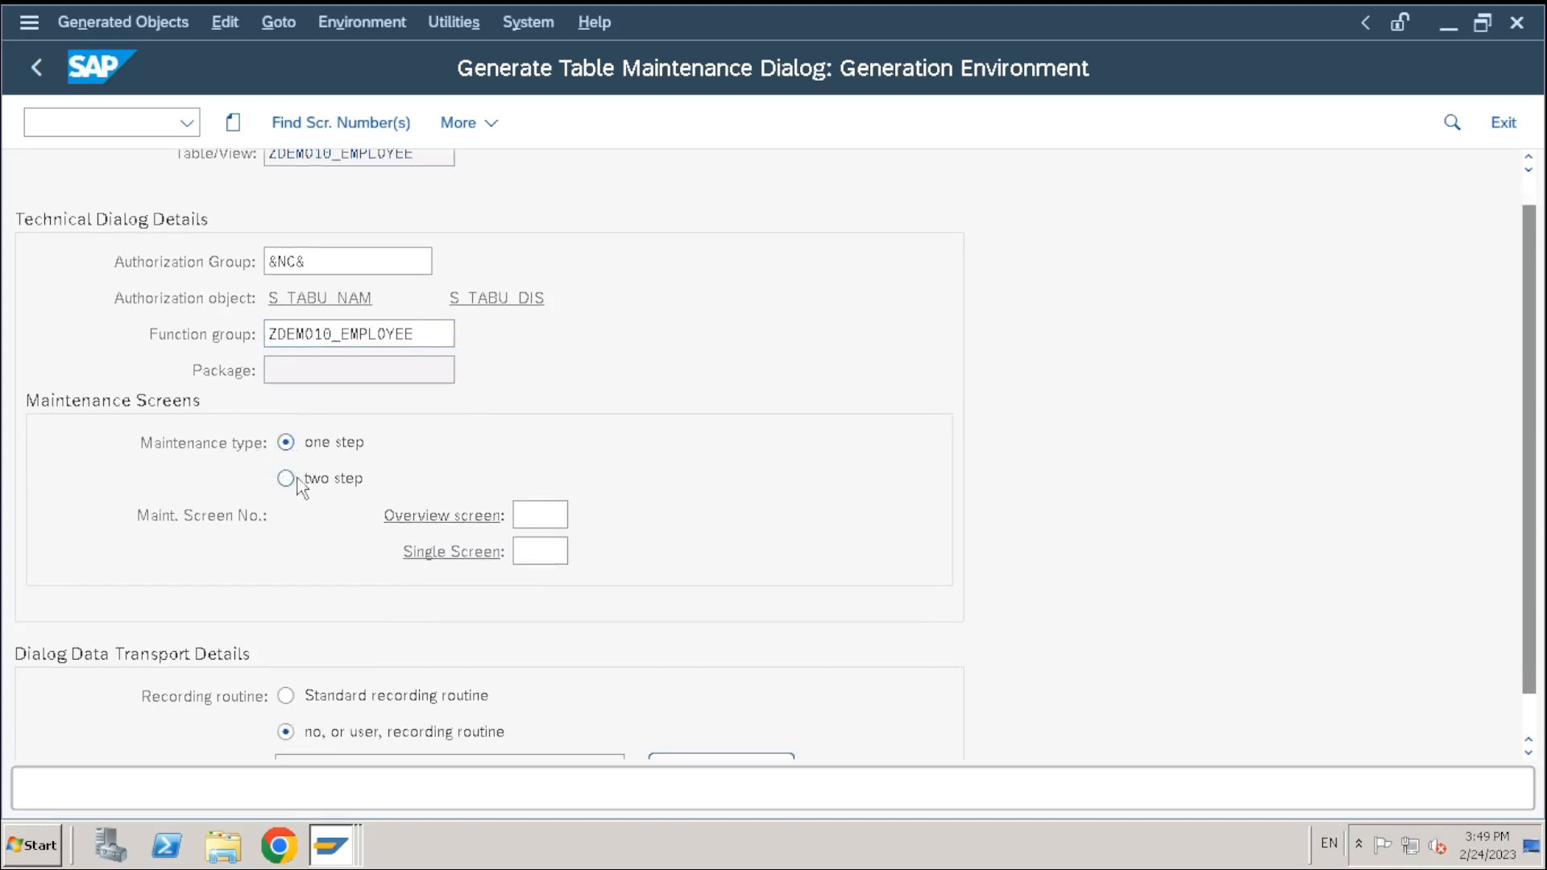
click(295, 477)
click(299, 452)
Enter 100 as the overview screen and keep 'no, or user, recording routine' selected
click(520, 520)
text(100)
key(Return)
scroll(524, 548, down, 2)
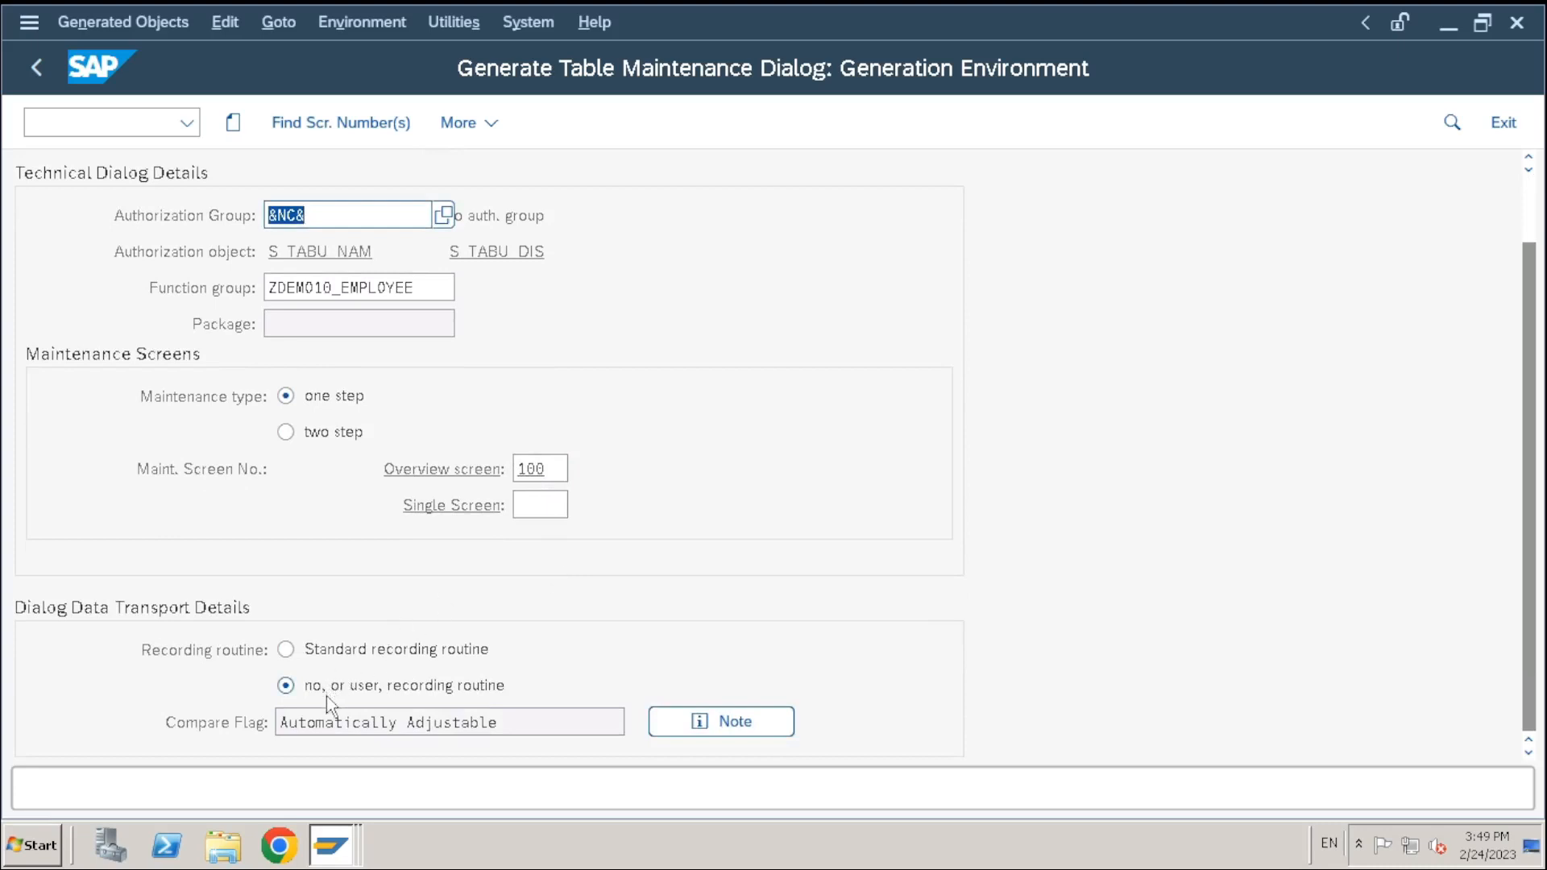
click(372, 651)
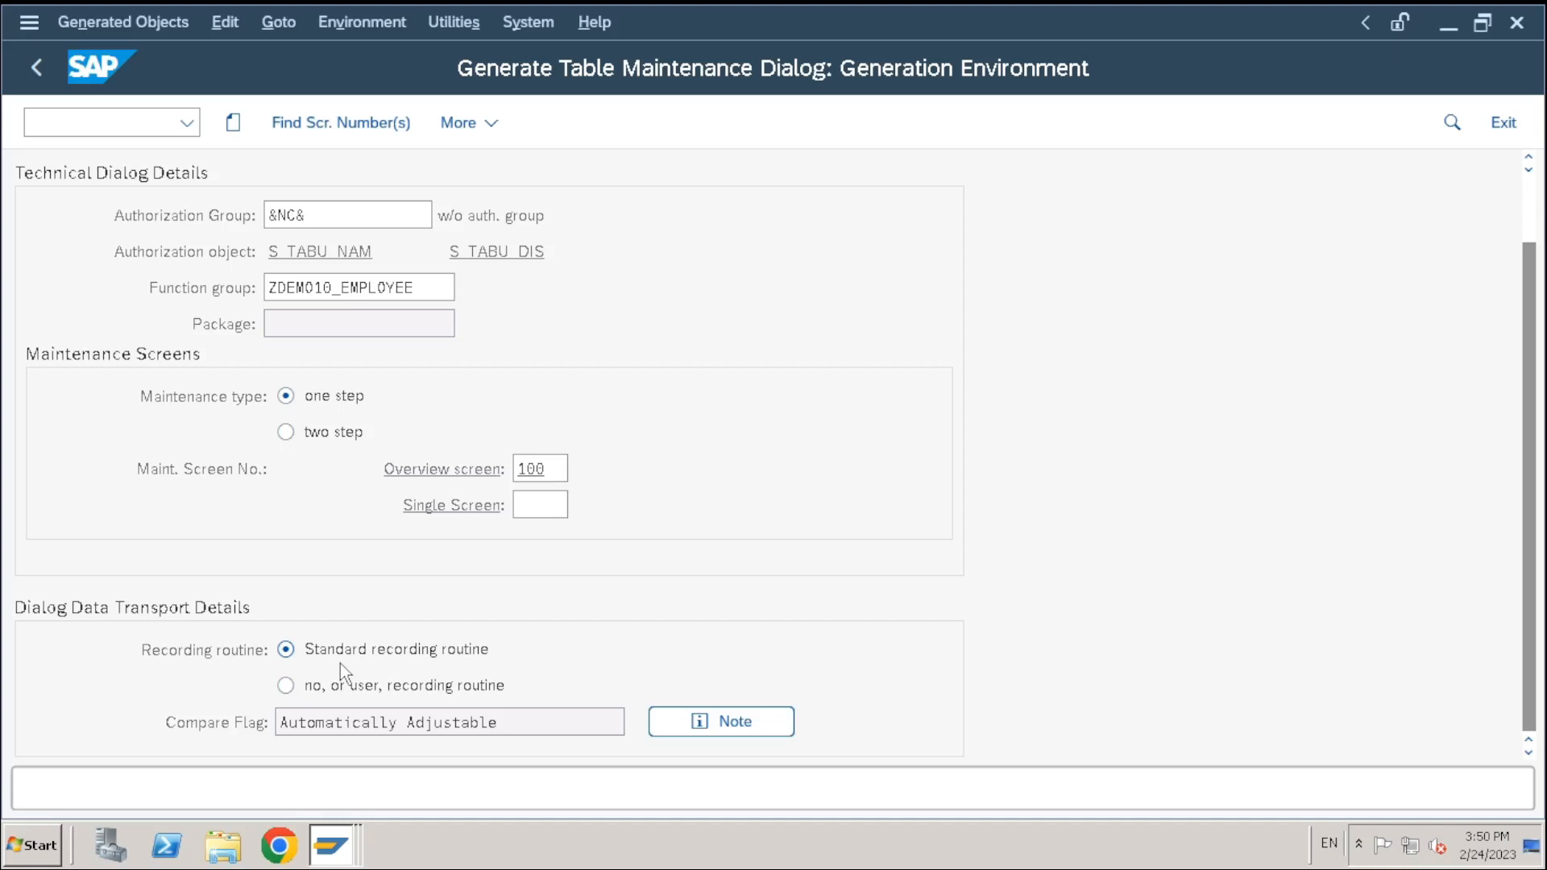
click(285, 685)
Create the maintenance dialog as a local $TMP object and review the generation log
click(233, 125)
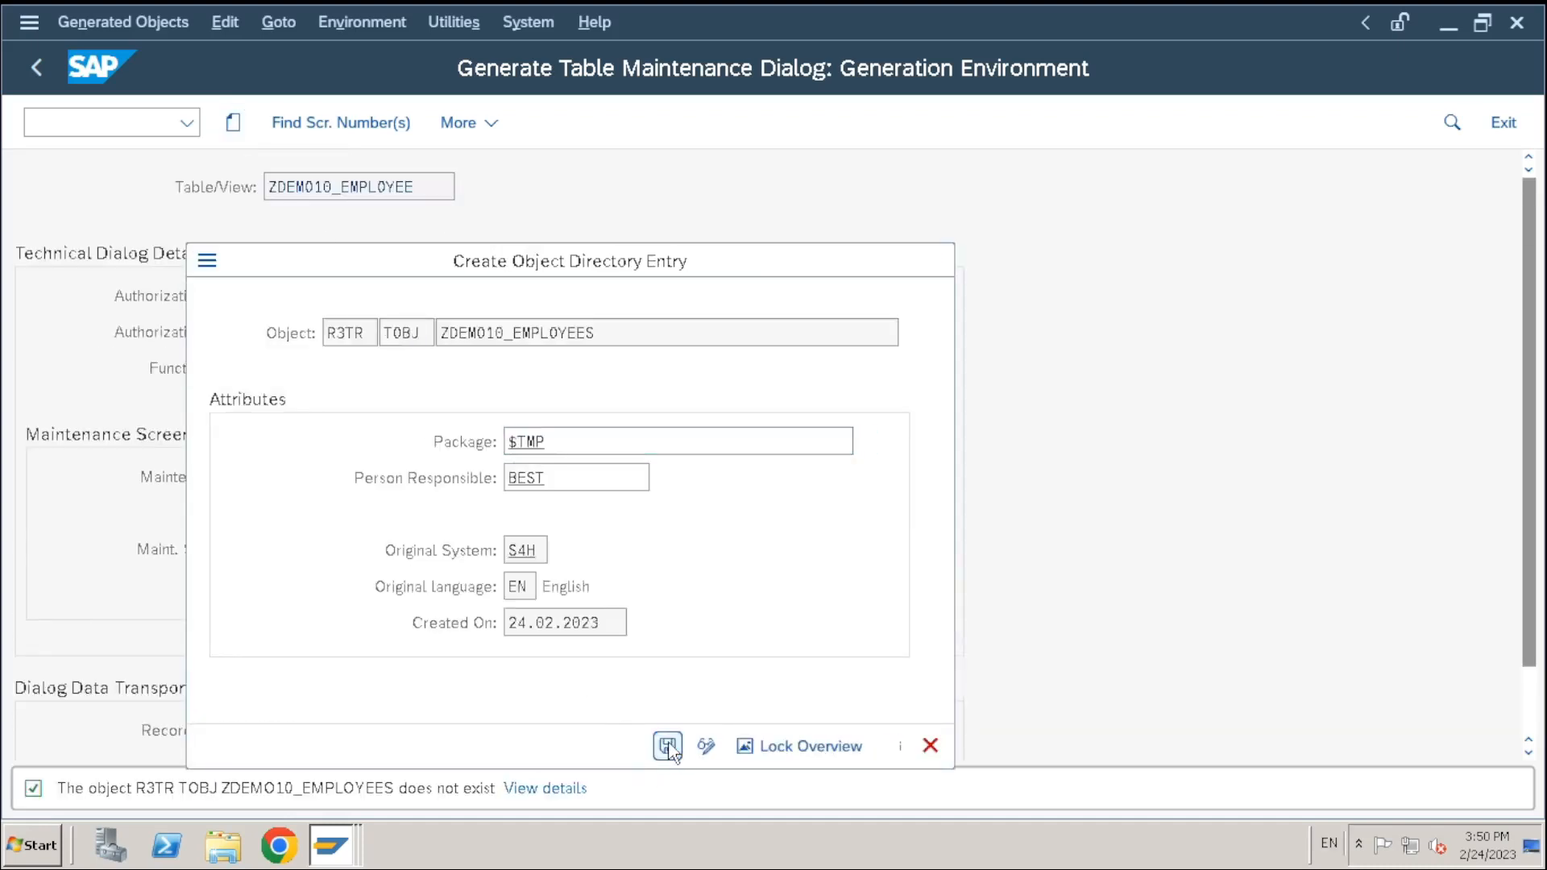
click(600, 749)
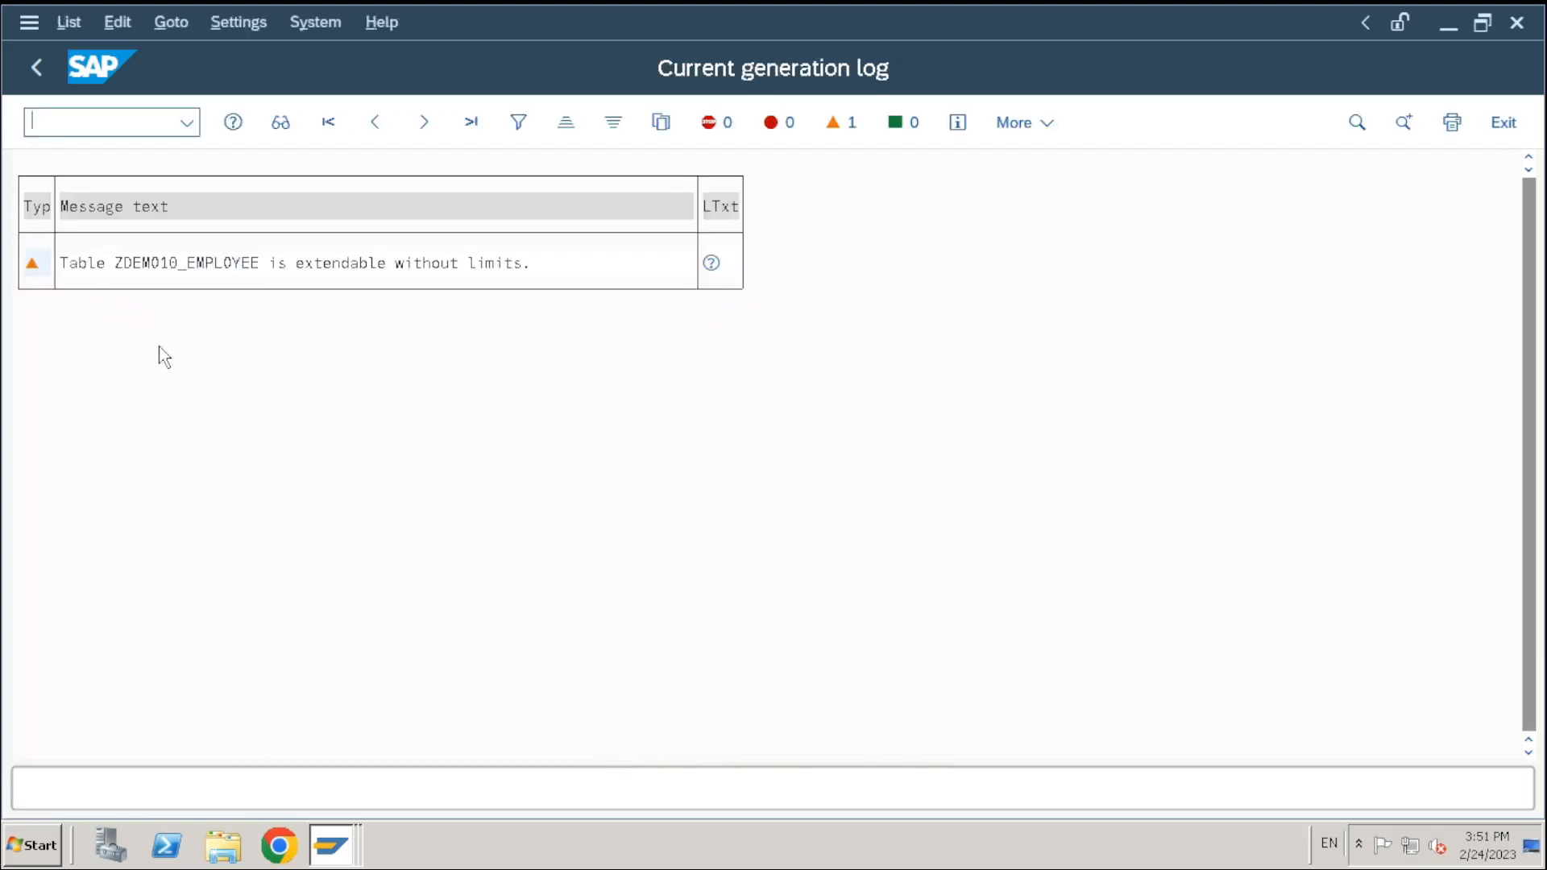
double_click(978, 14)
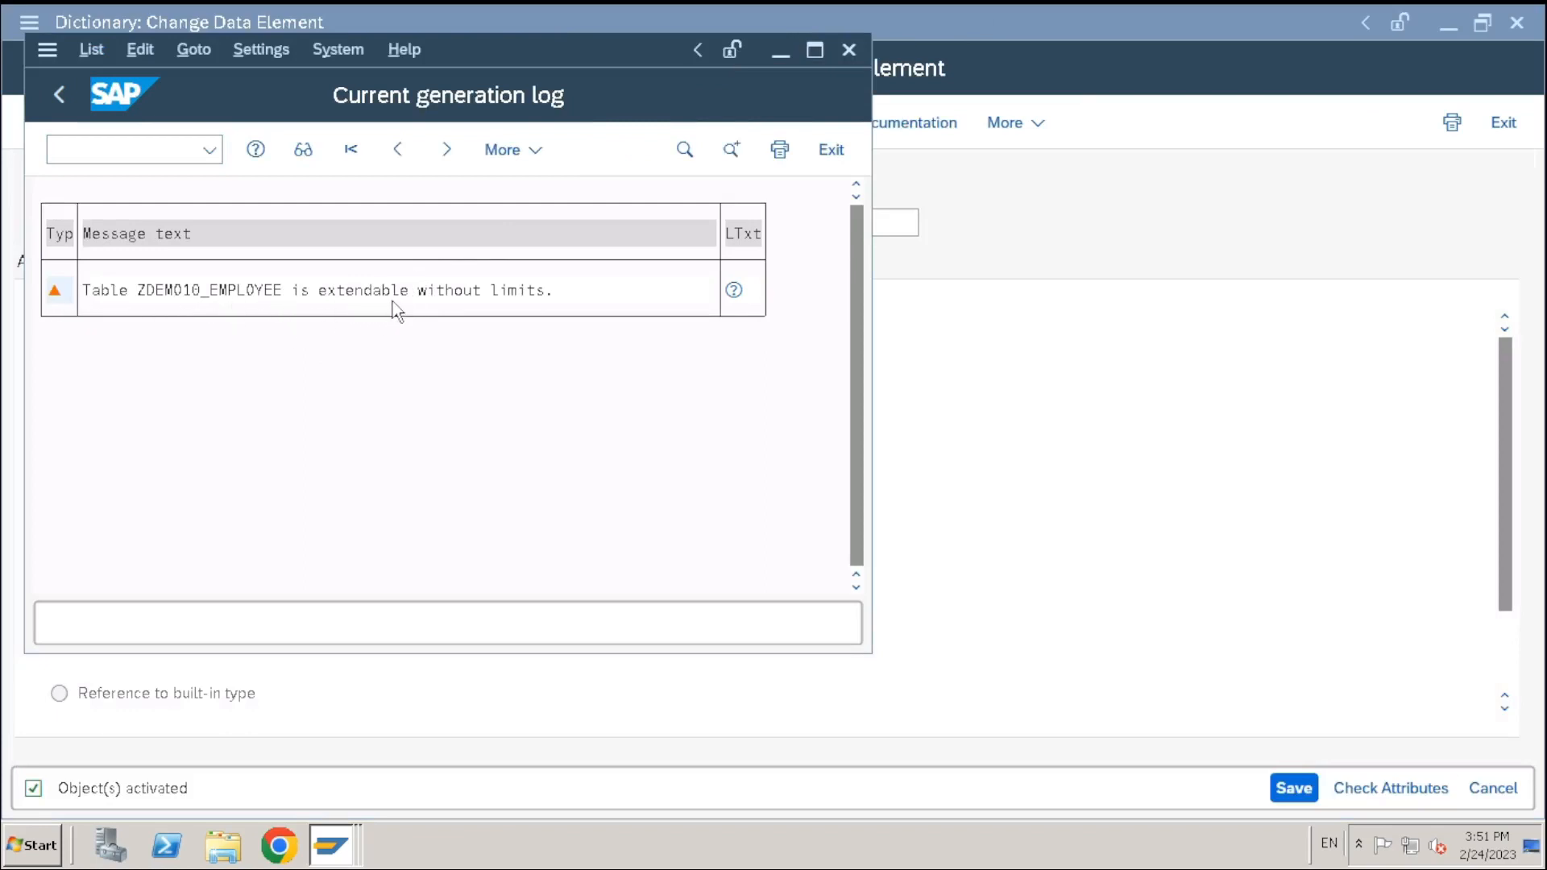
click(809, 53)
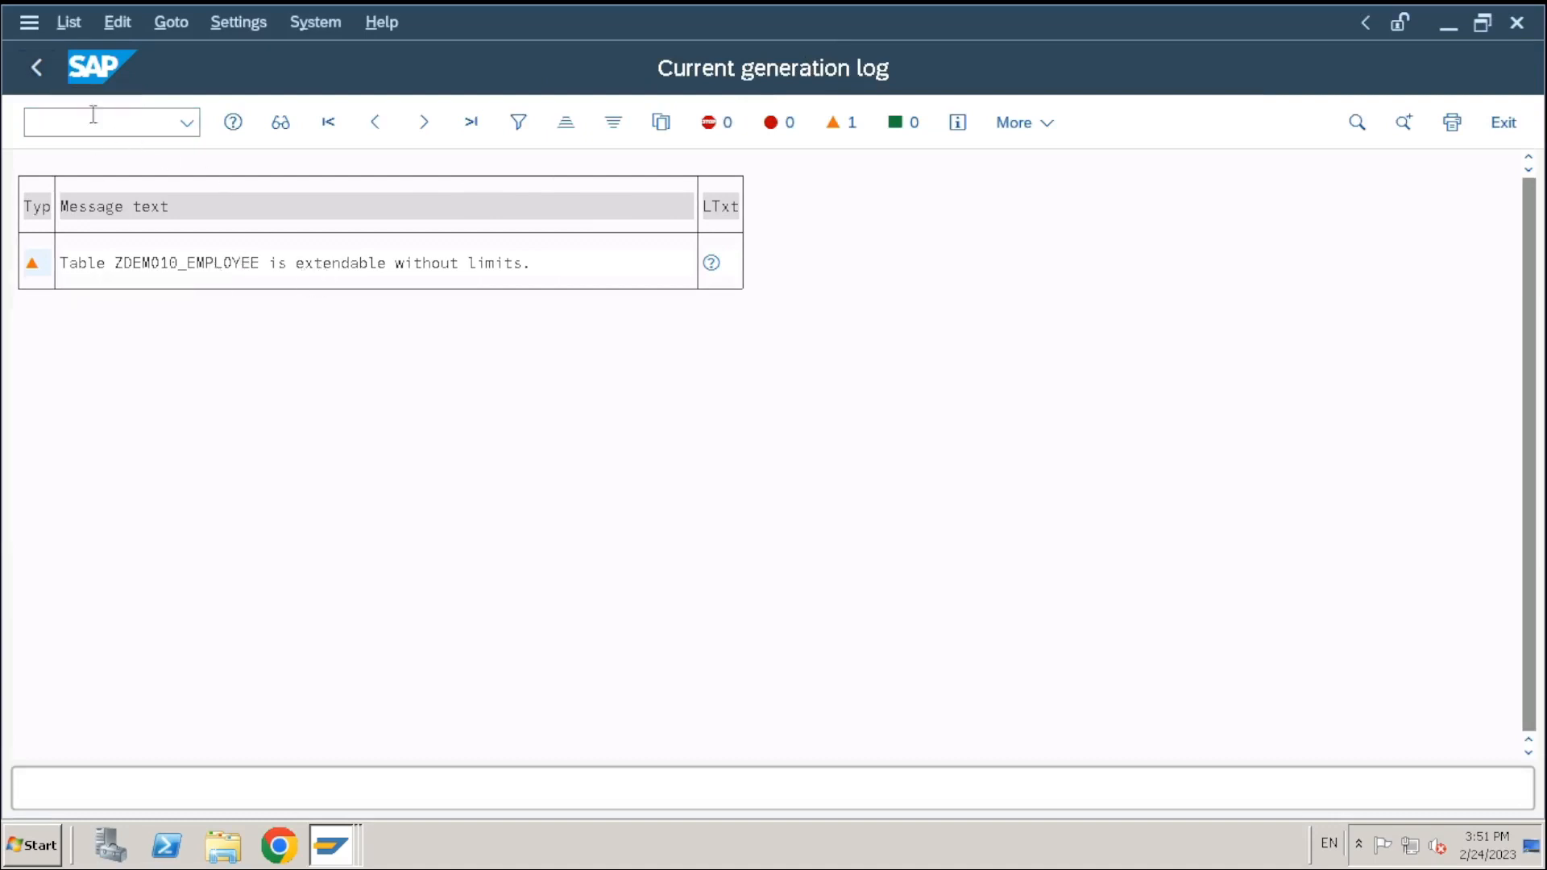
Go back twice to the ZDEMO10_EMPLOYEE table definition
click(38, 68)
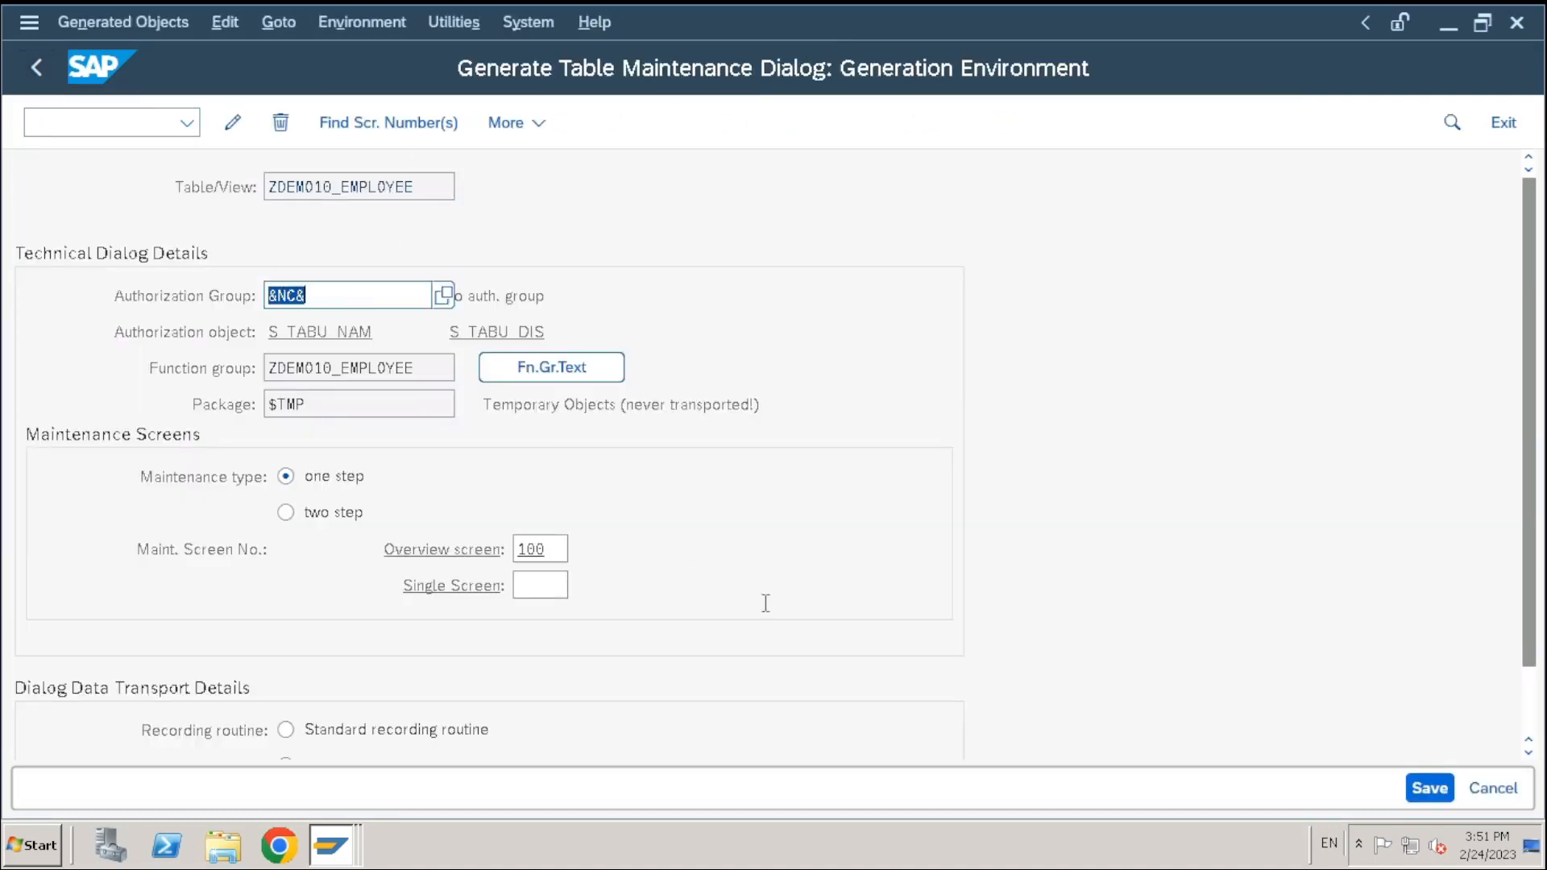
click(423, 185)
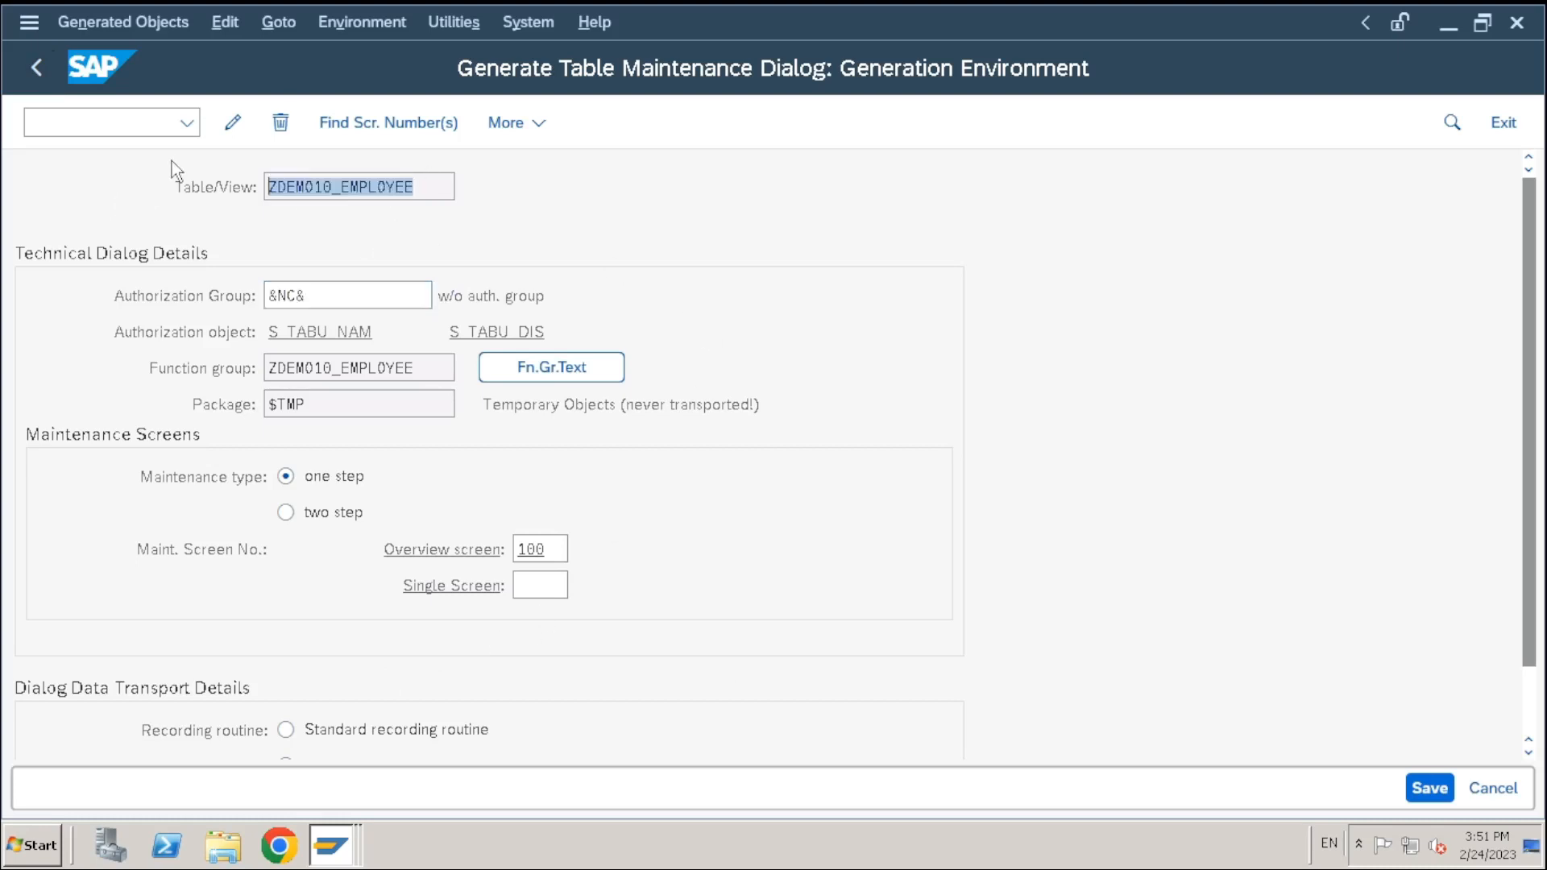
click(38, 71)
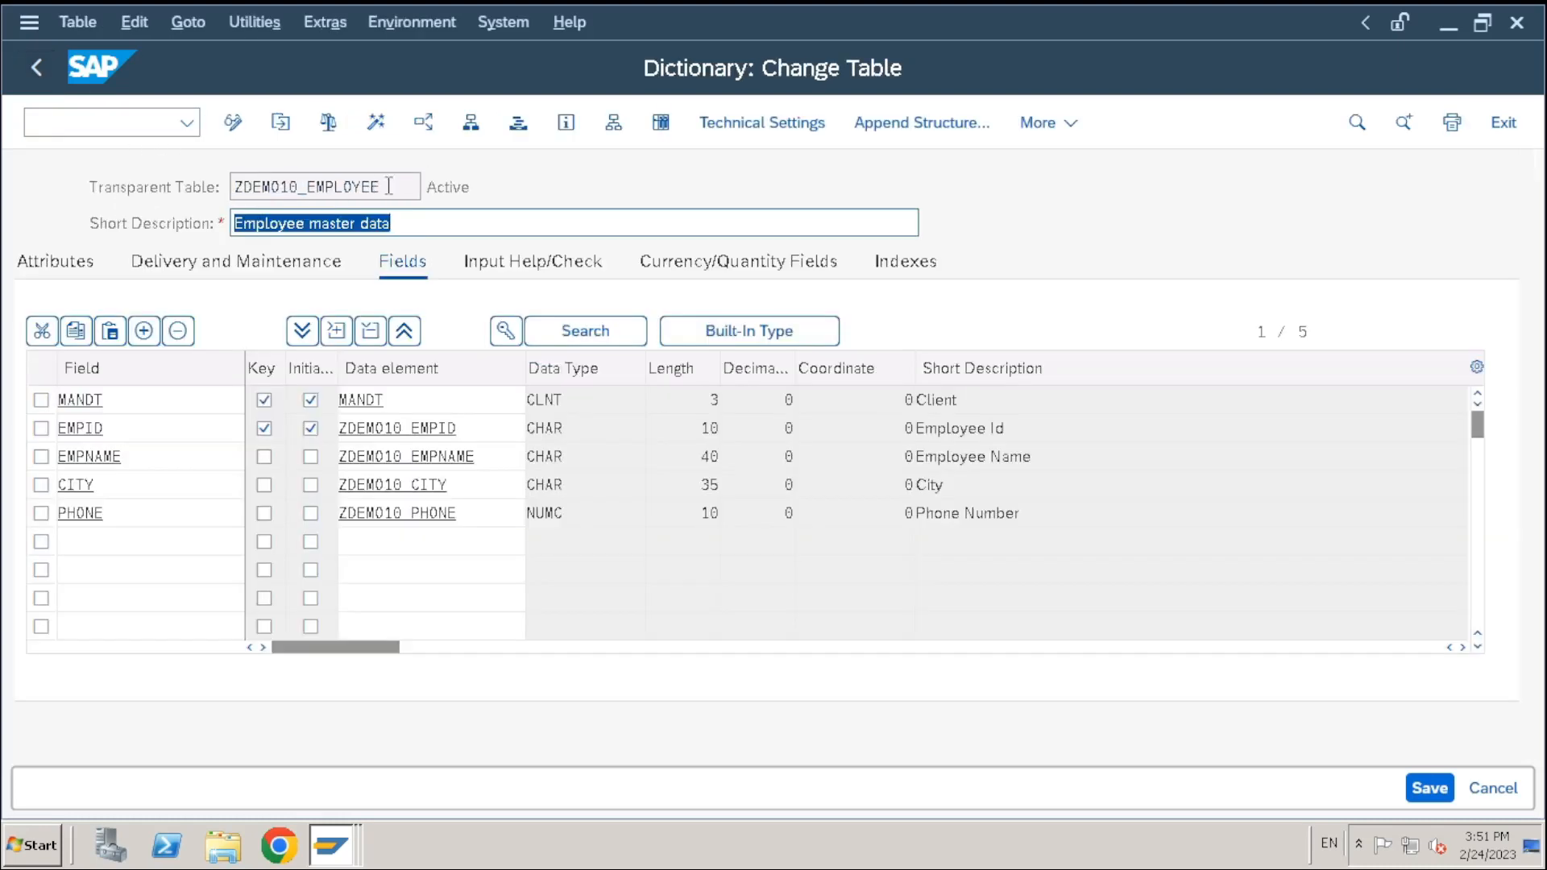
Run /osm30 in a new session and open ZDEMO10_EMPLOYEE for maintenance
drag(410, 186, 16, 186)
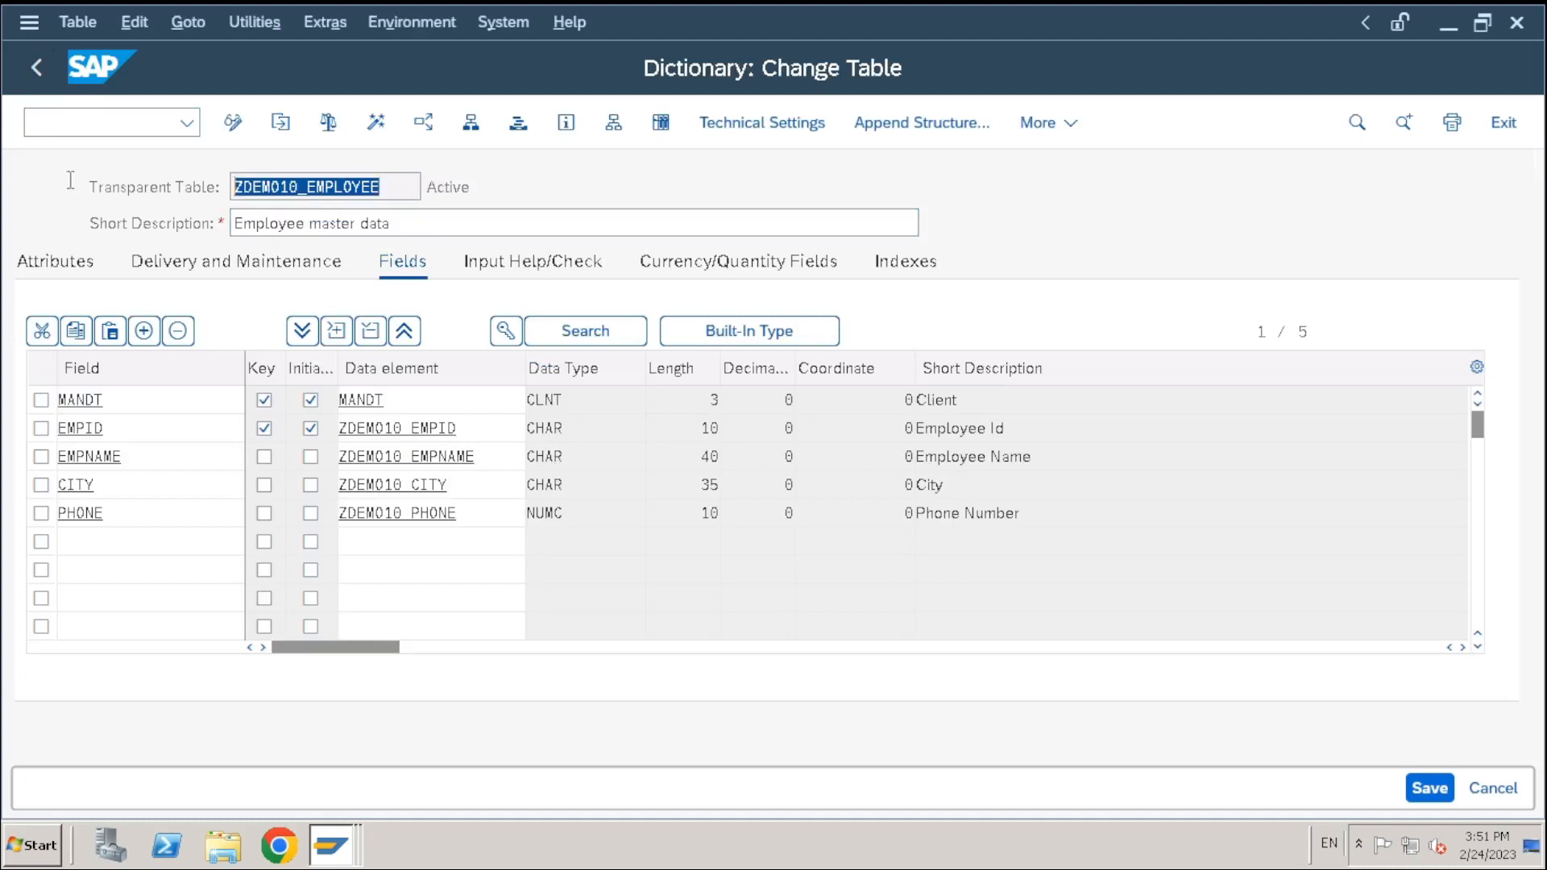
click(106, 125)
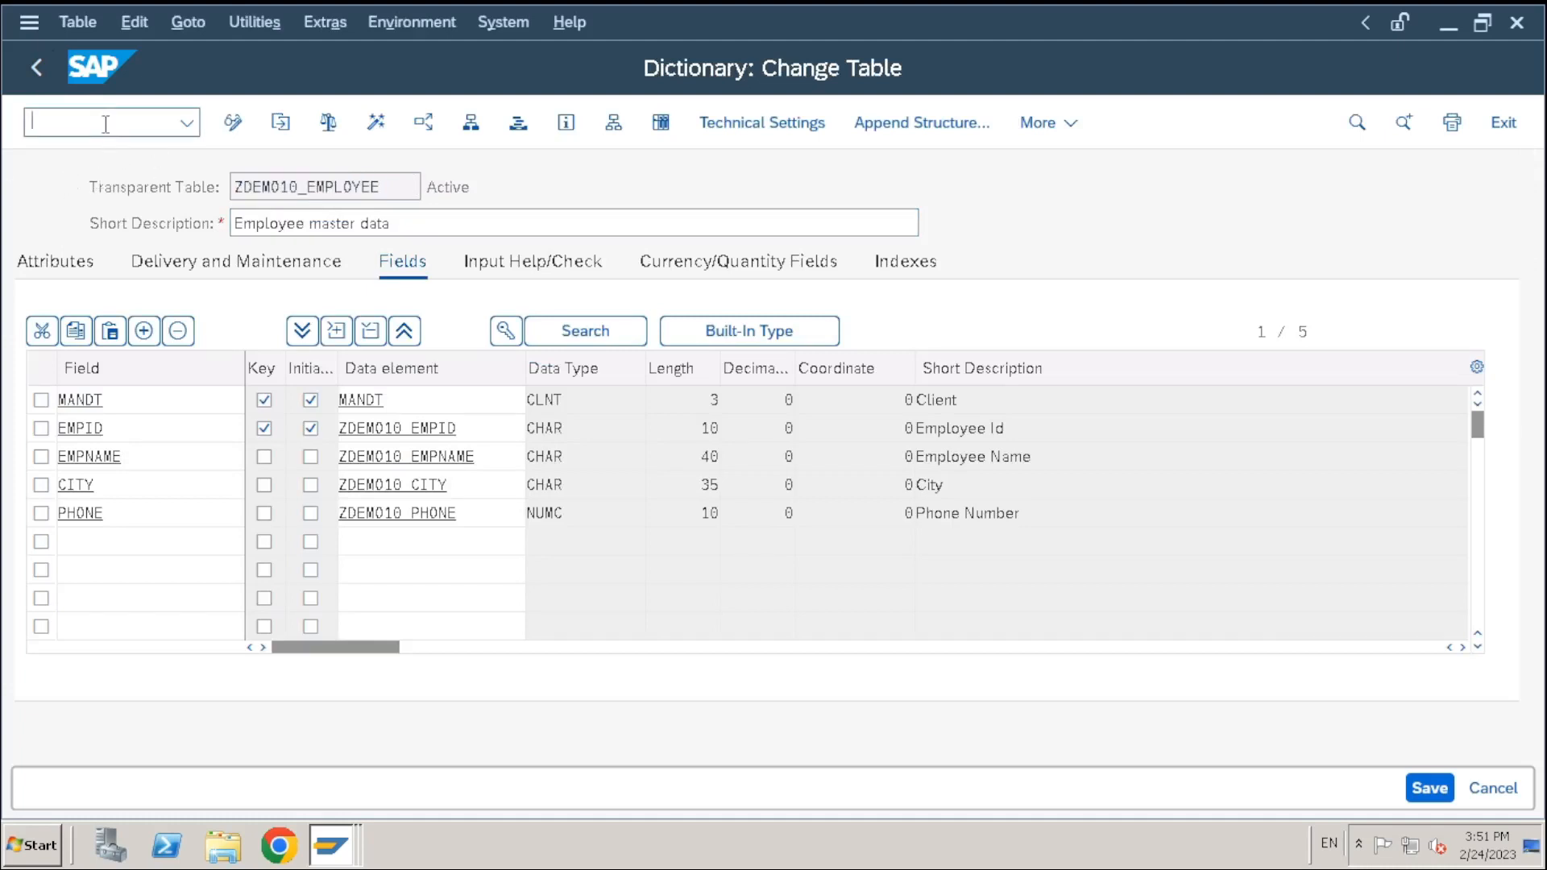
text(/osm30)
key(Return)
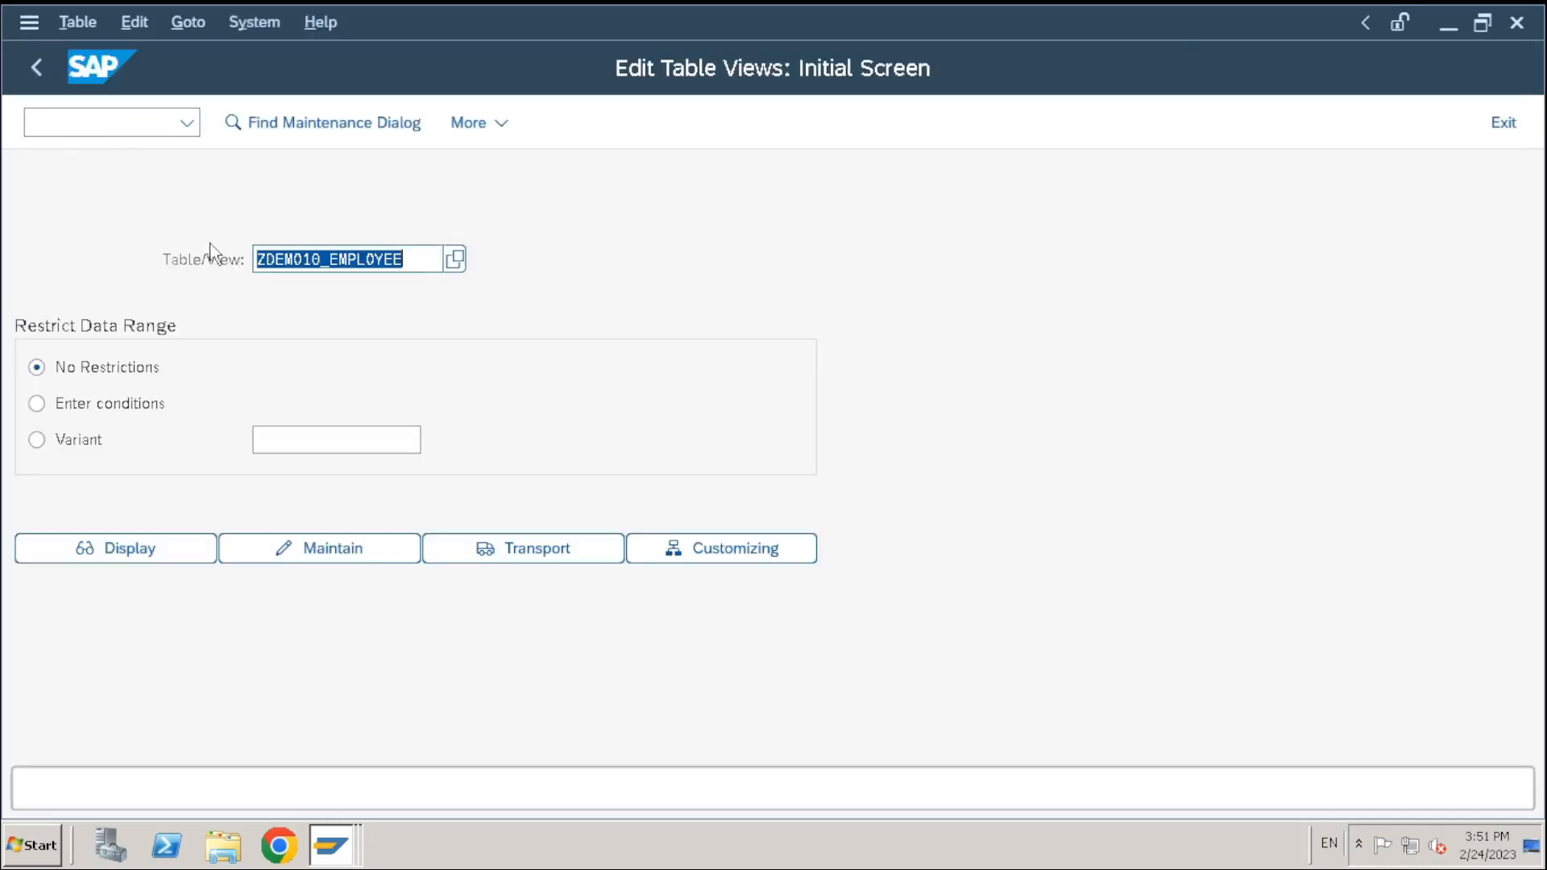
text(ZDEMO10_EMPLOYEE)
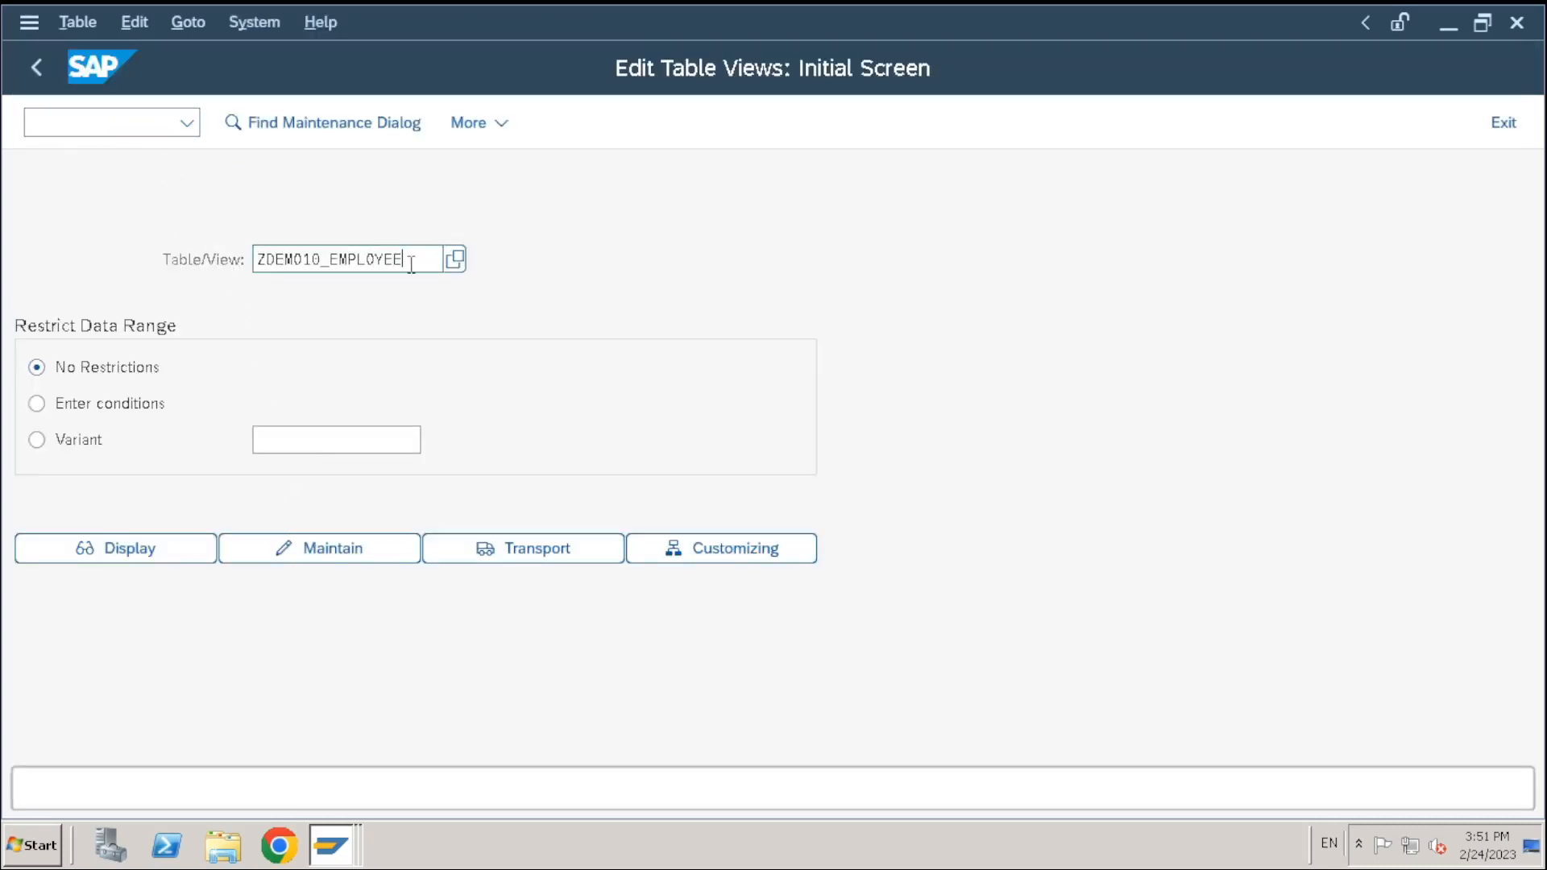
drag(417, 264, 209, 274)
click(322, 549)
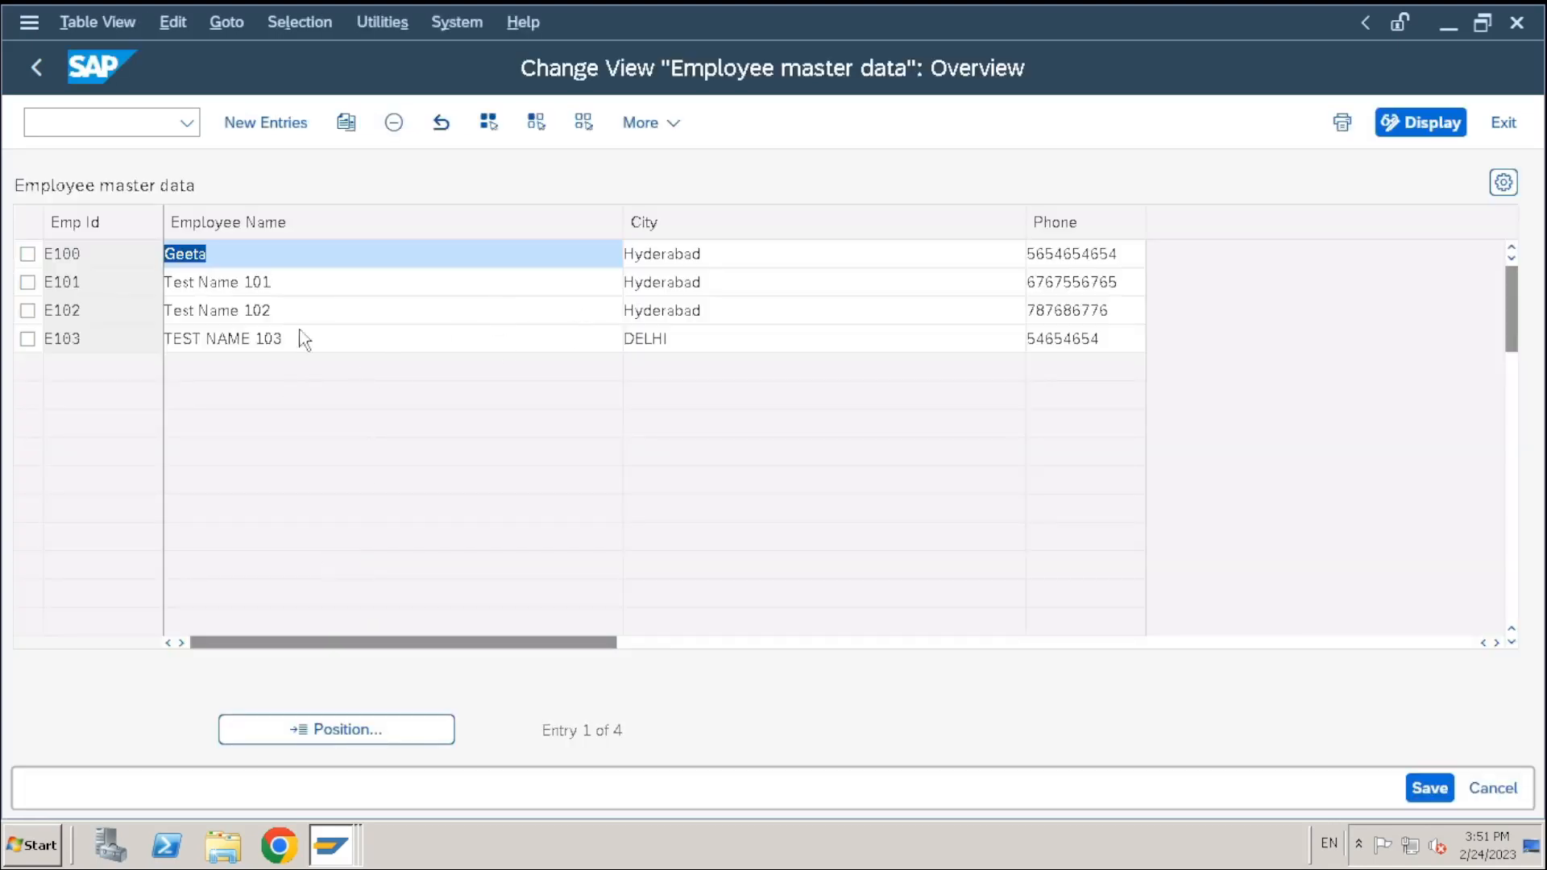
Update employee E103's phone number
click(338, 285)
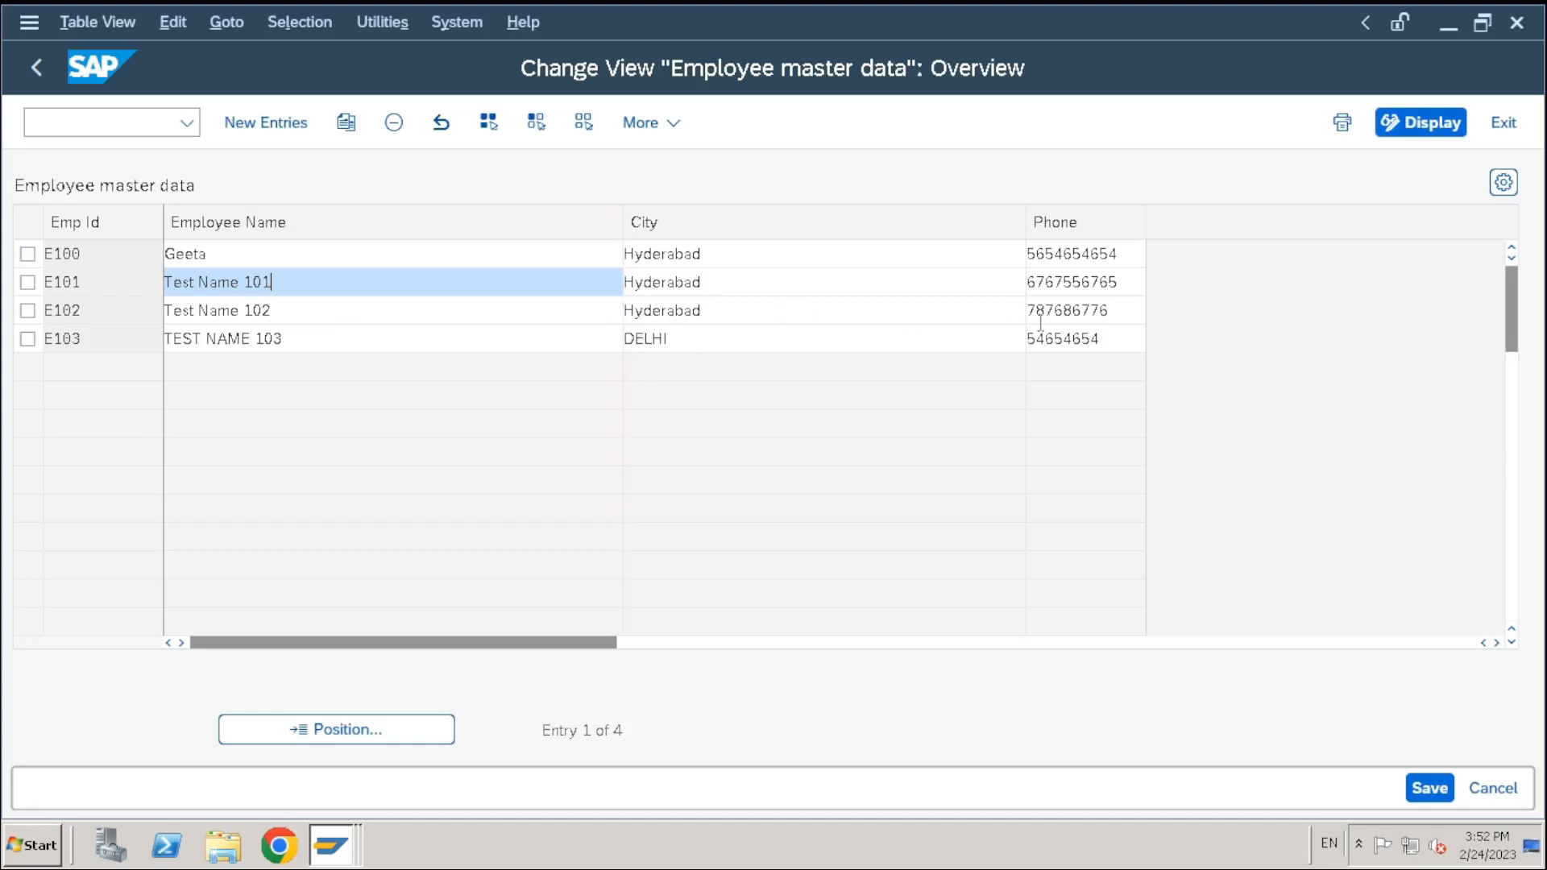
click(1122, 340)
text(56)
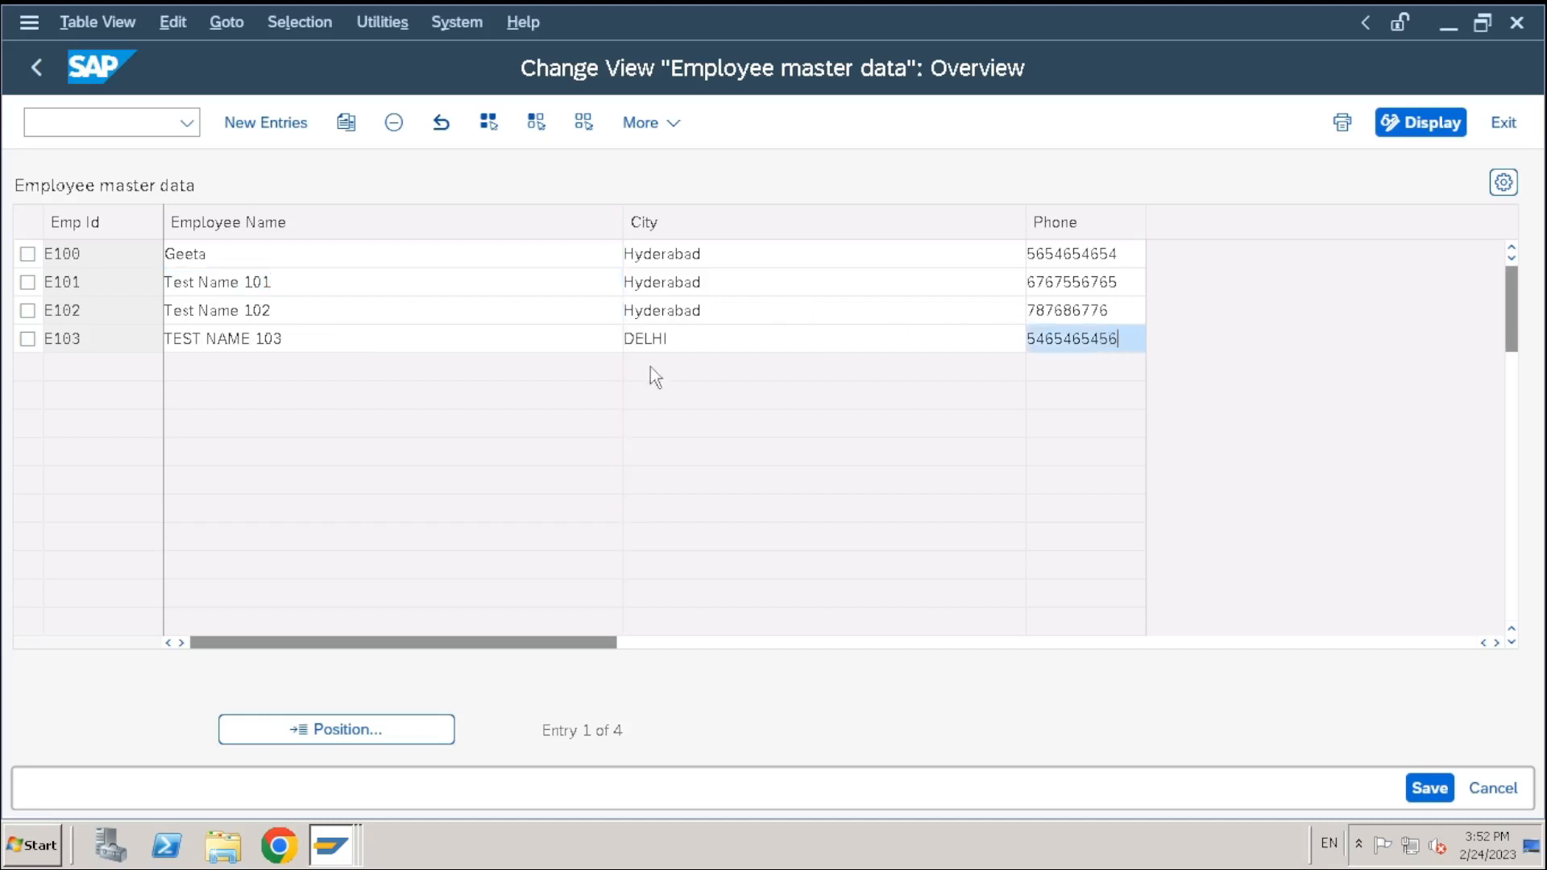
Add employee E104 named 'test name 104', city Chennai, with a phone number
click(287, 129)
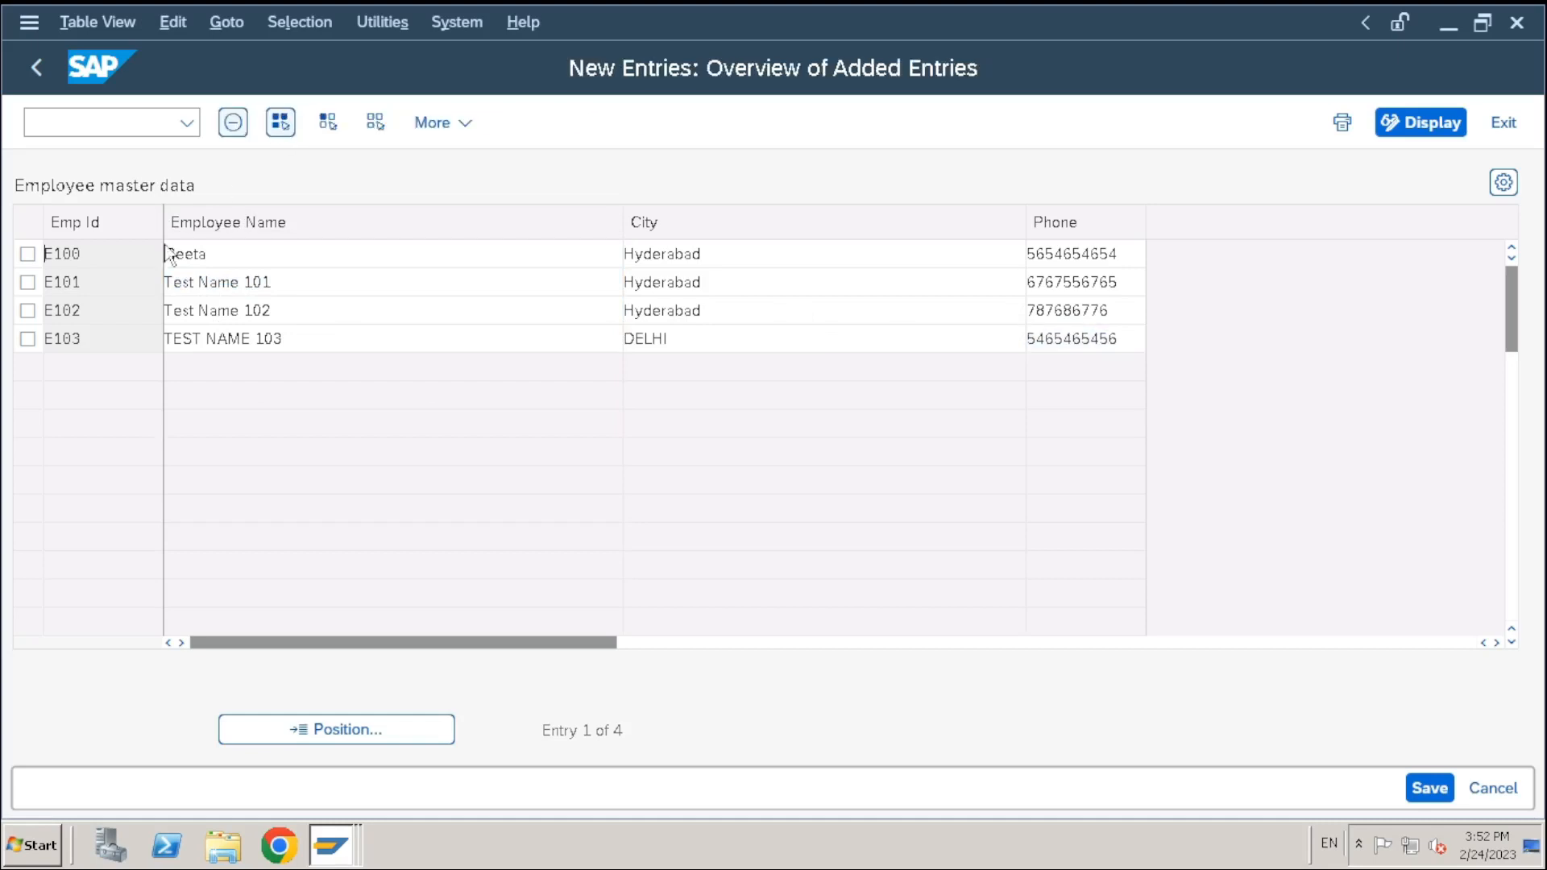
text(E104)
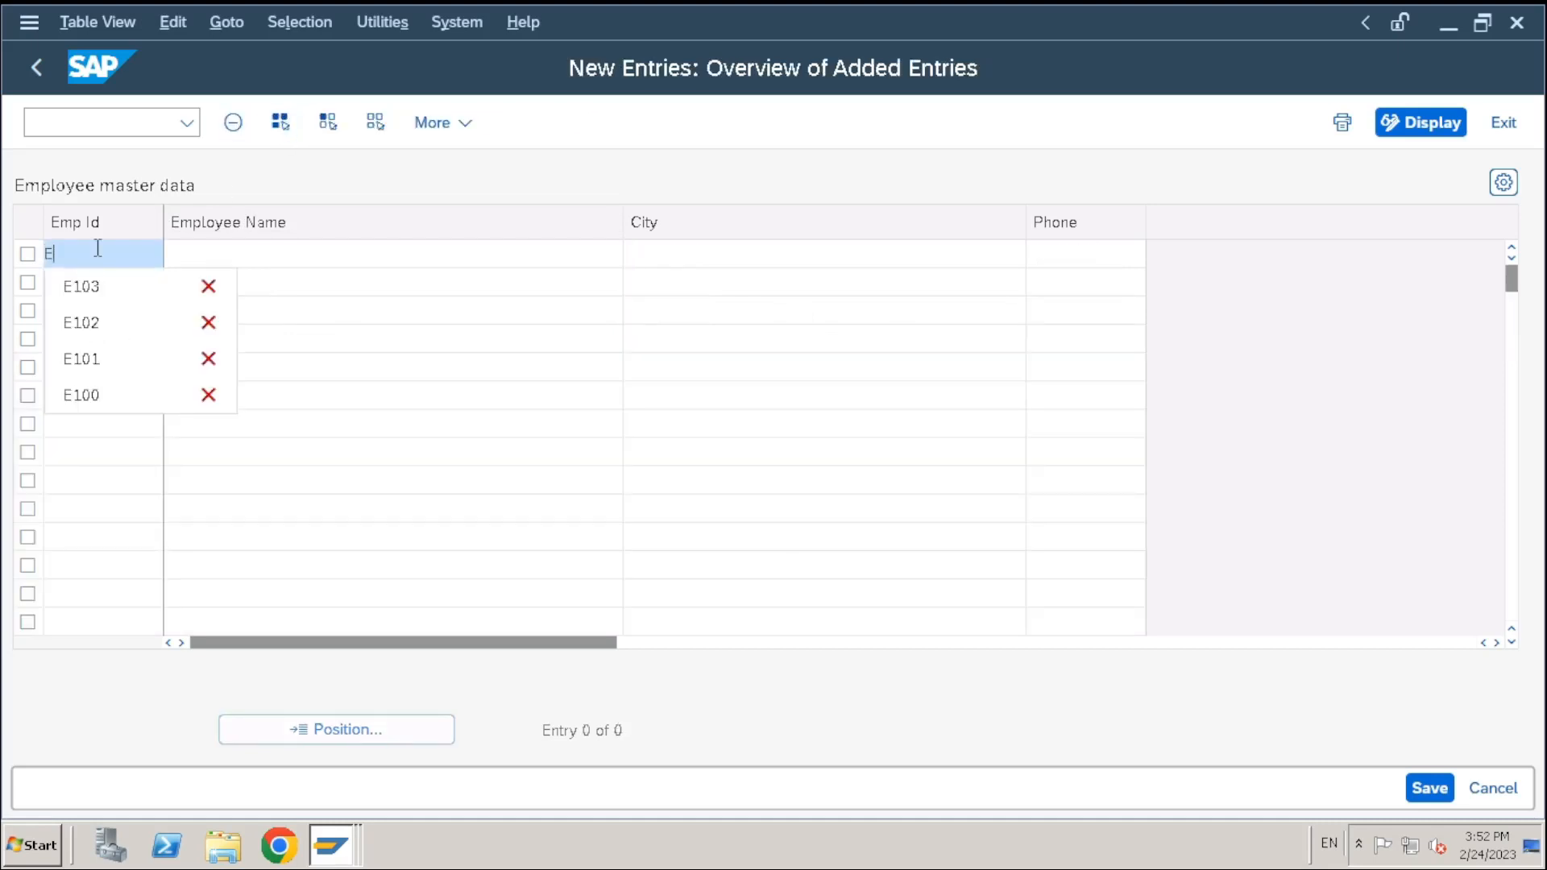
key(Tab)
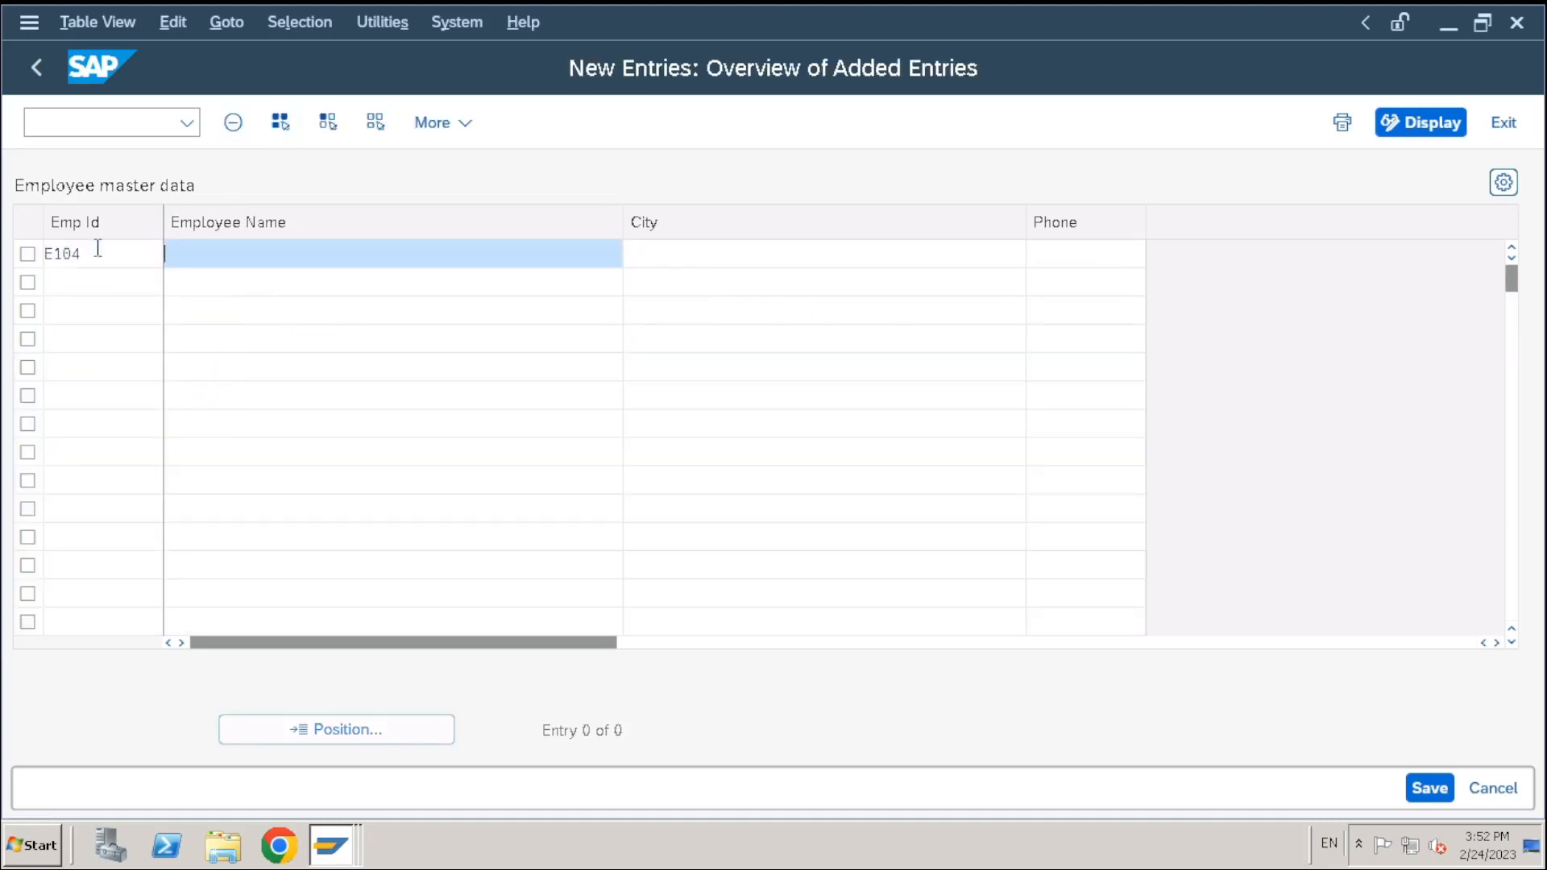
text(test name 104)
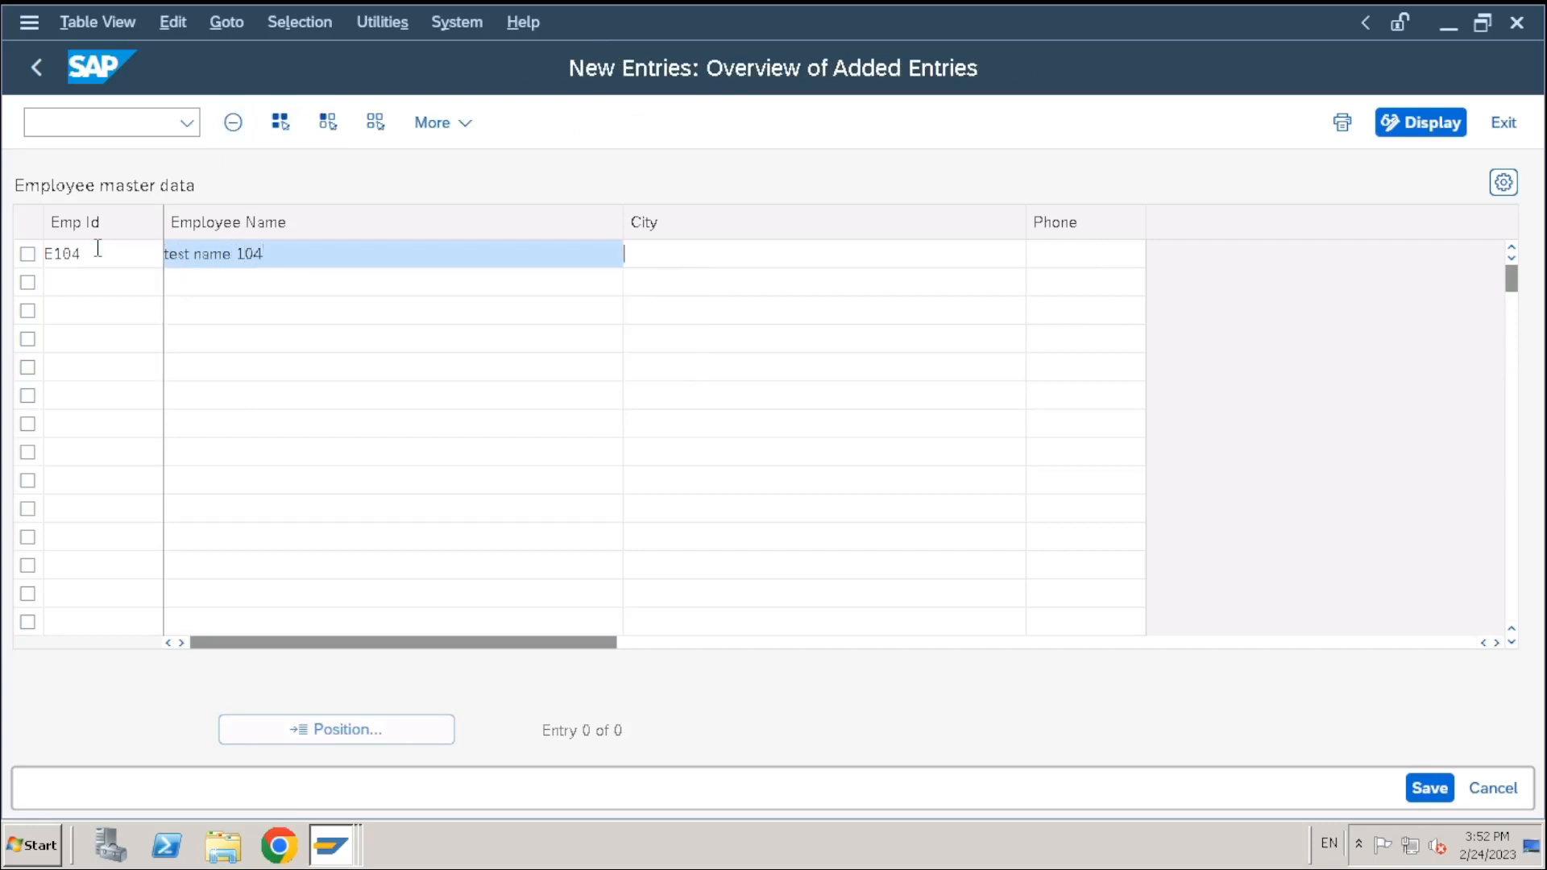
key(Tab)
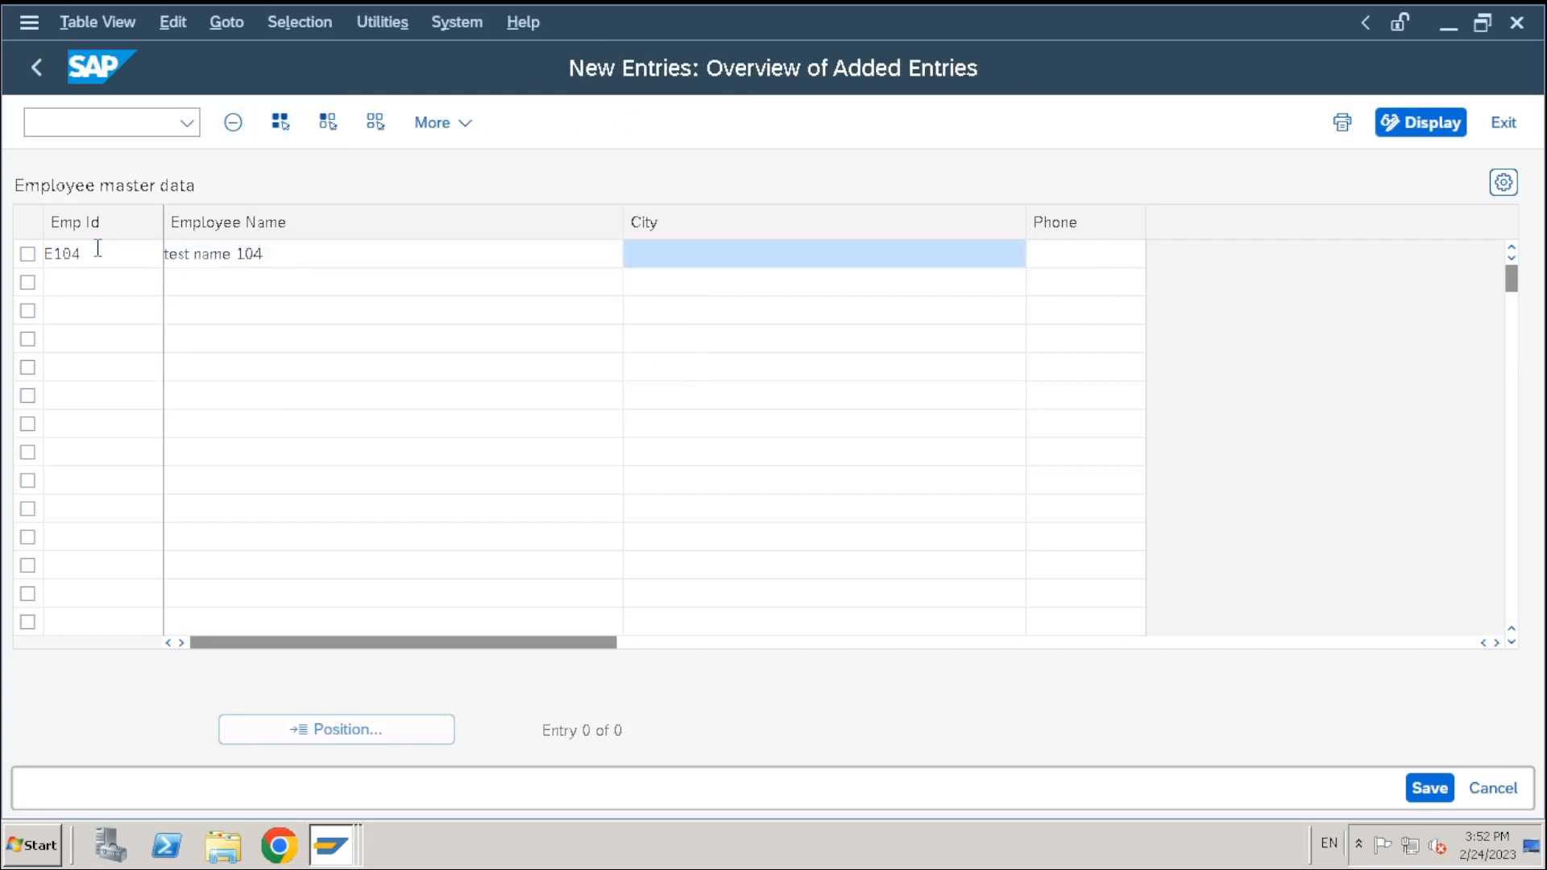
text(Chennai)
key(Tab)
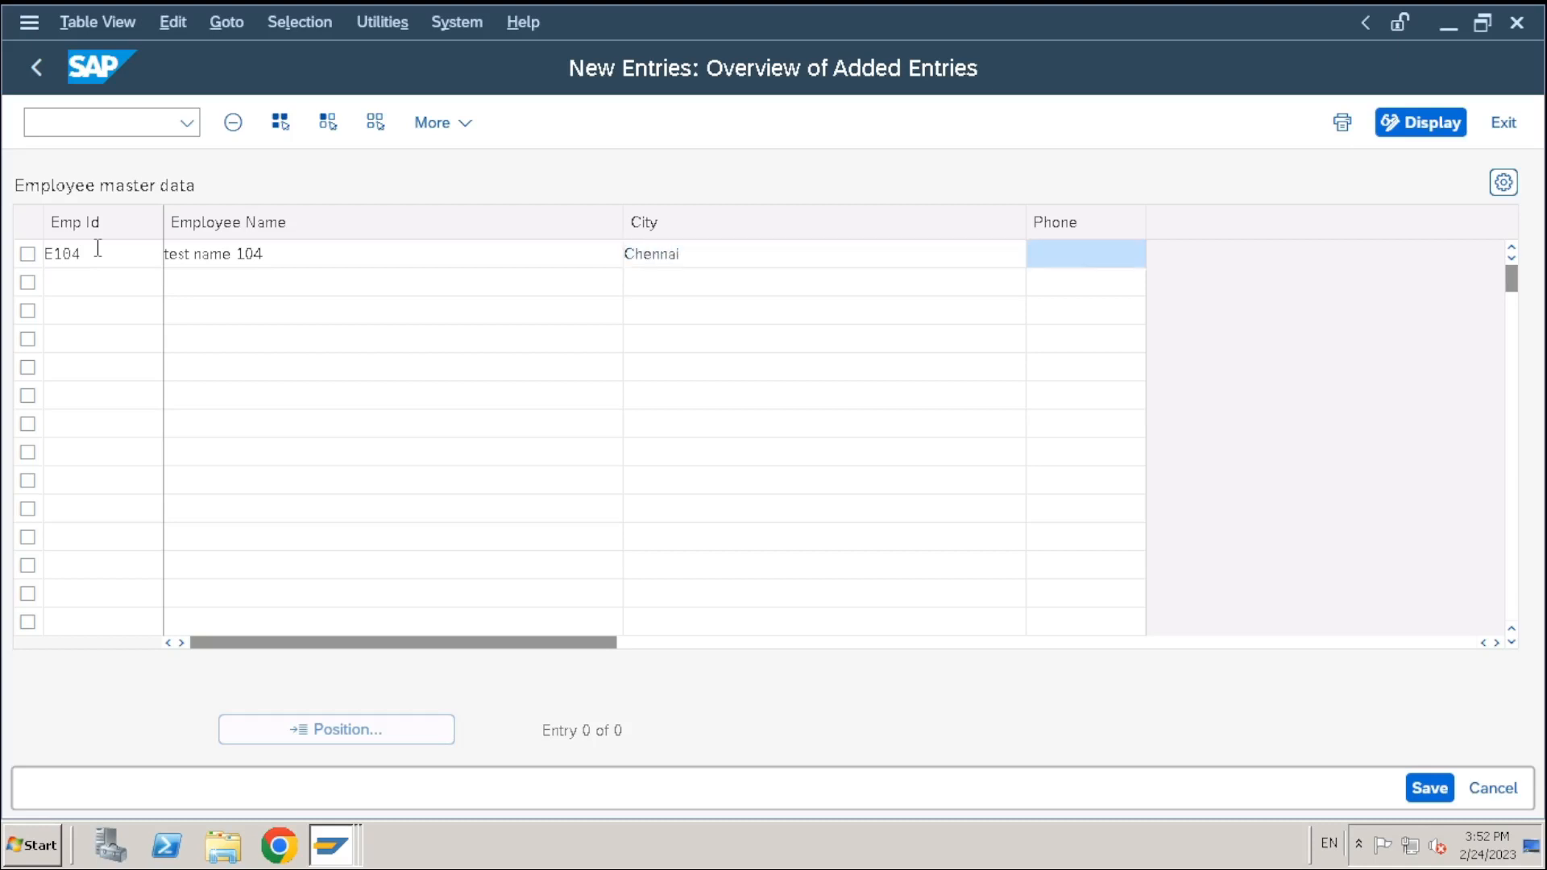
text(54654667)
Add employee E105 named 'Test name 105' with a phone number and no city
click(110, 276)
text(E105)
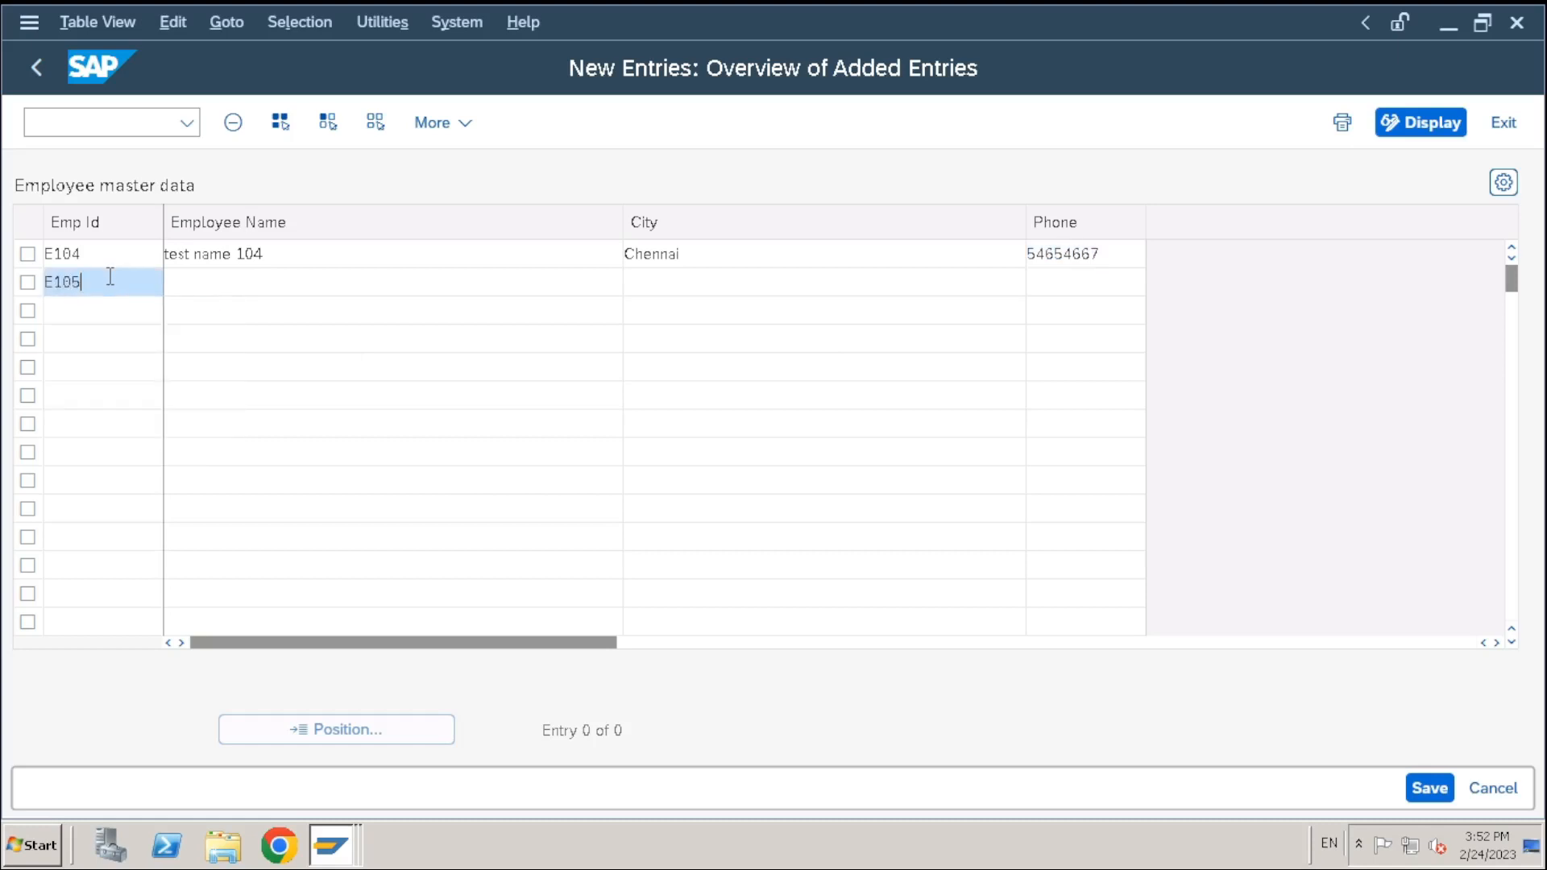
key(Tab)
text(Test)
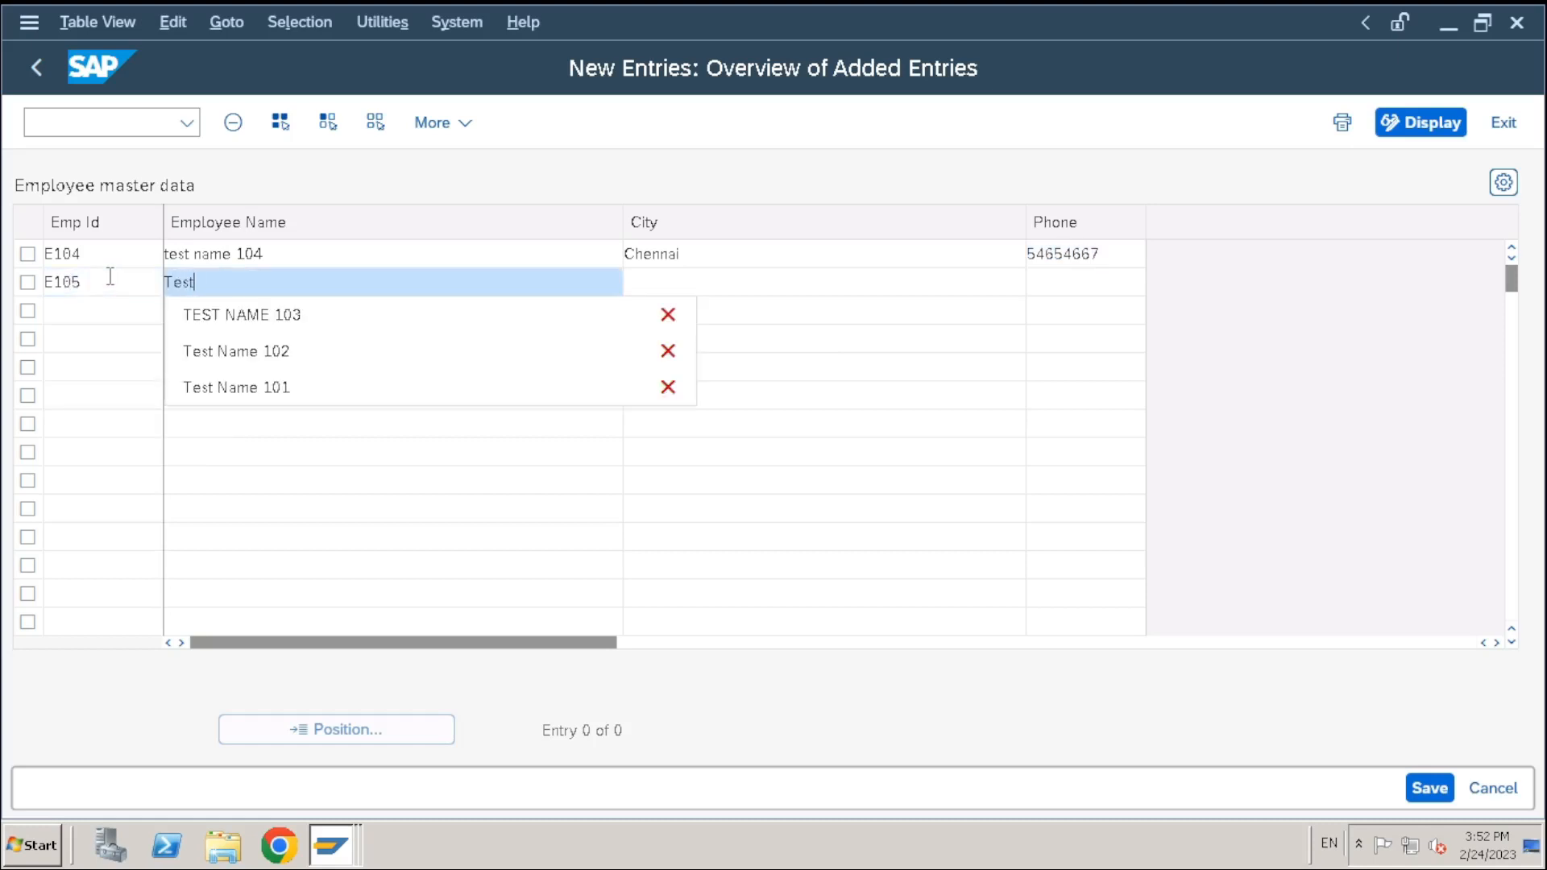
text( name 105)
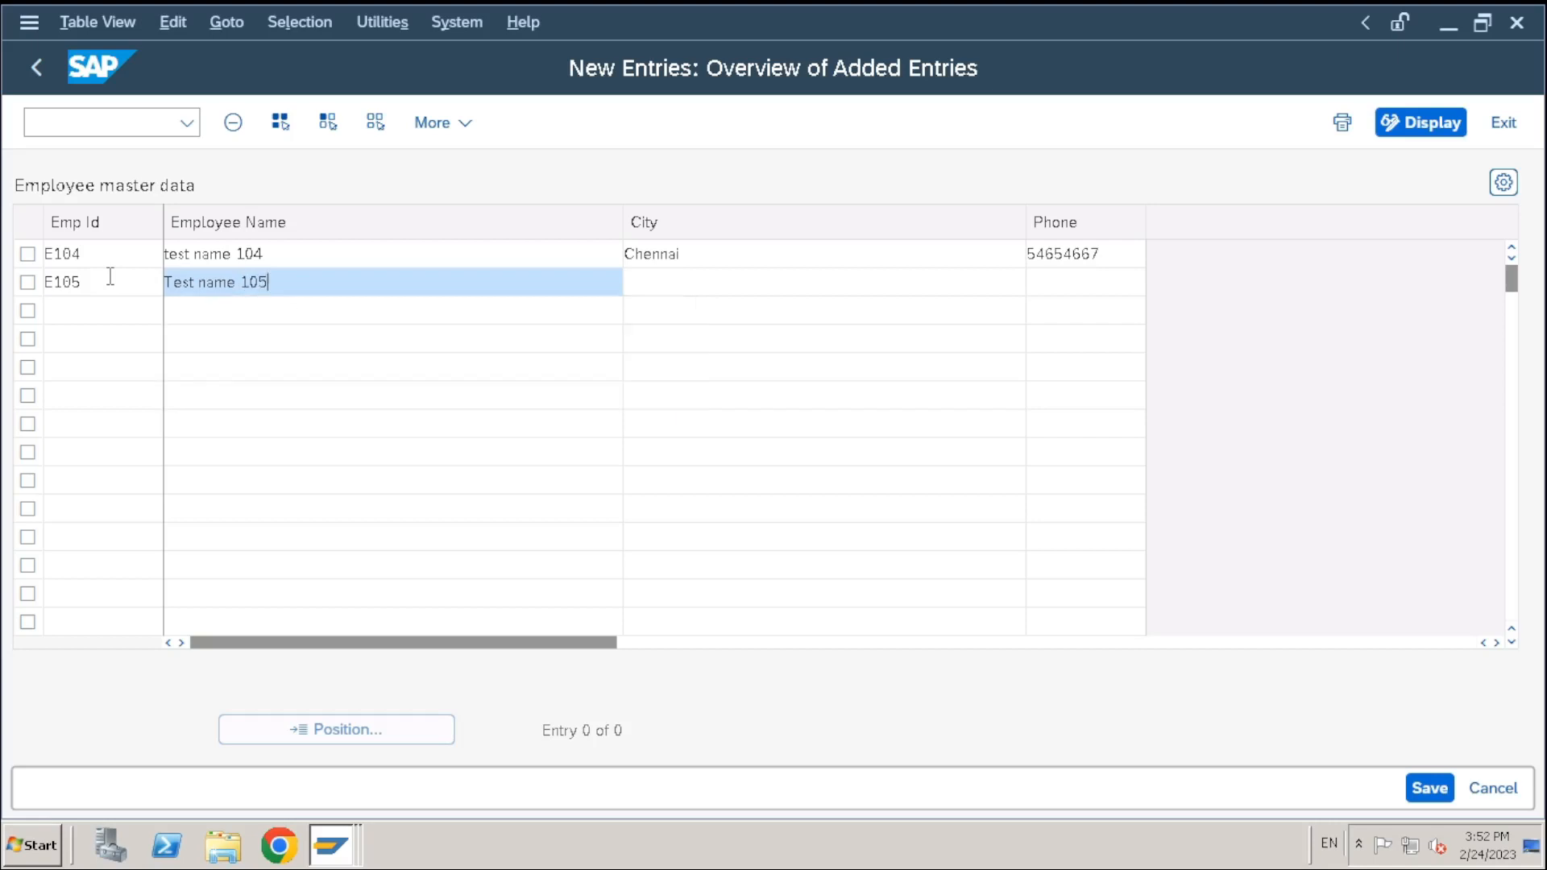
key(Tab)
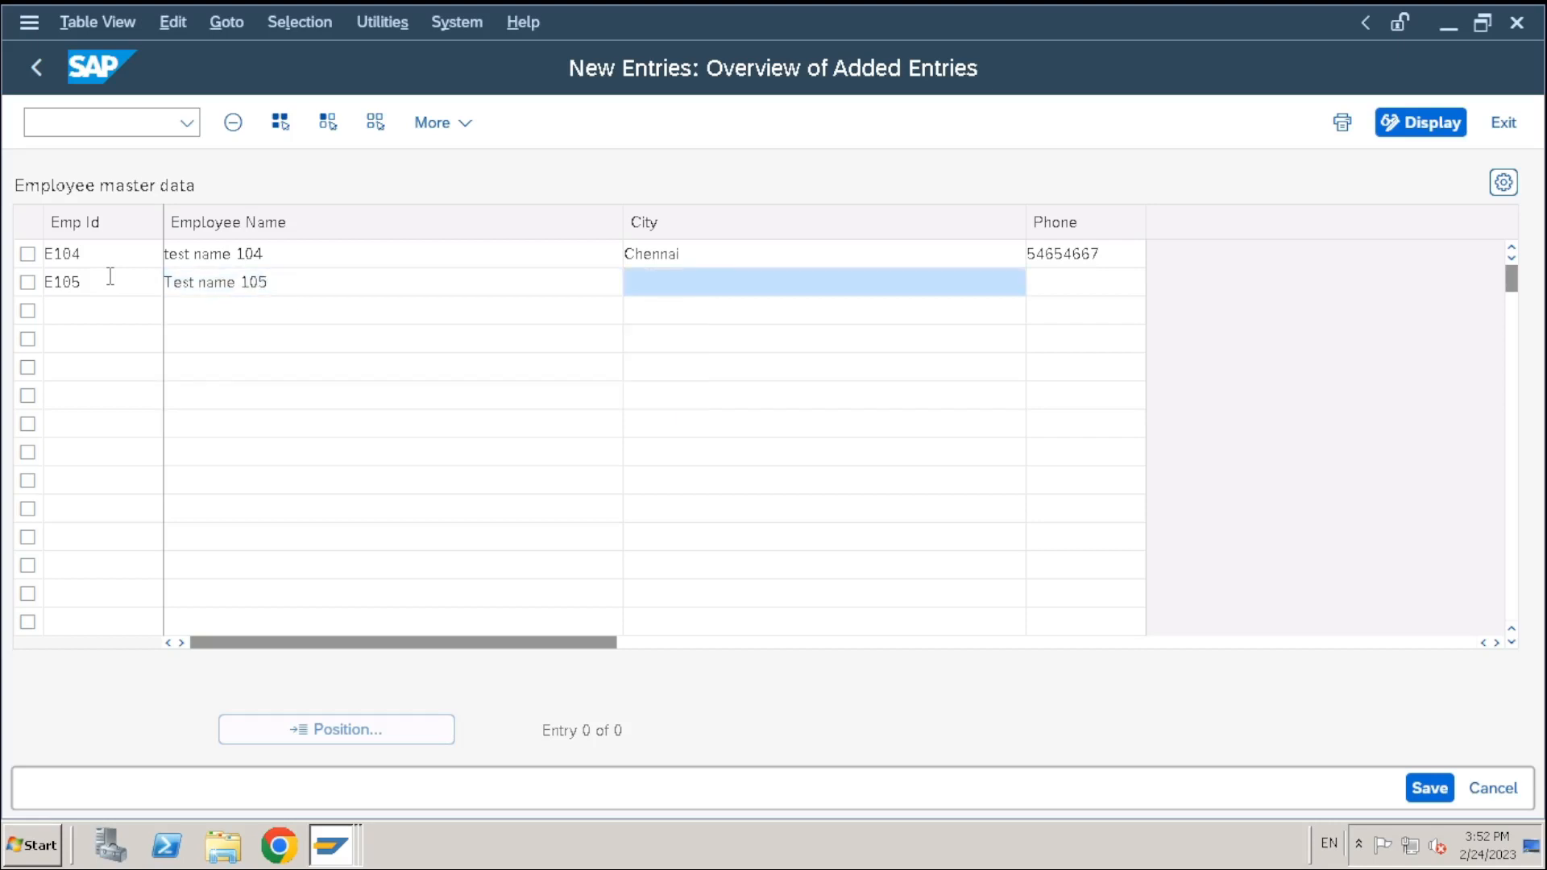
key(Tab)
text(565465467)
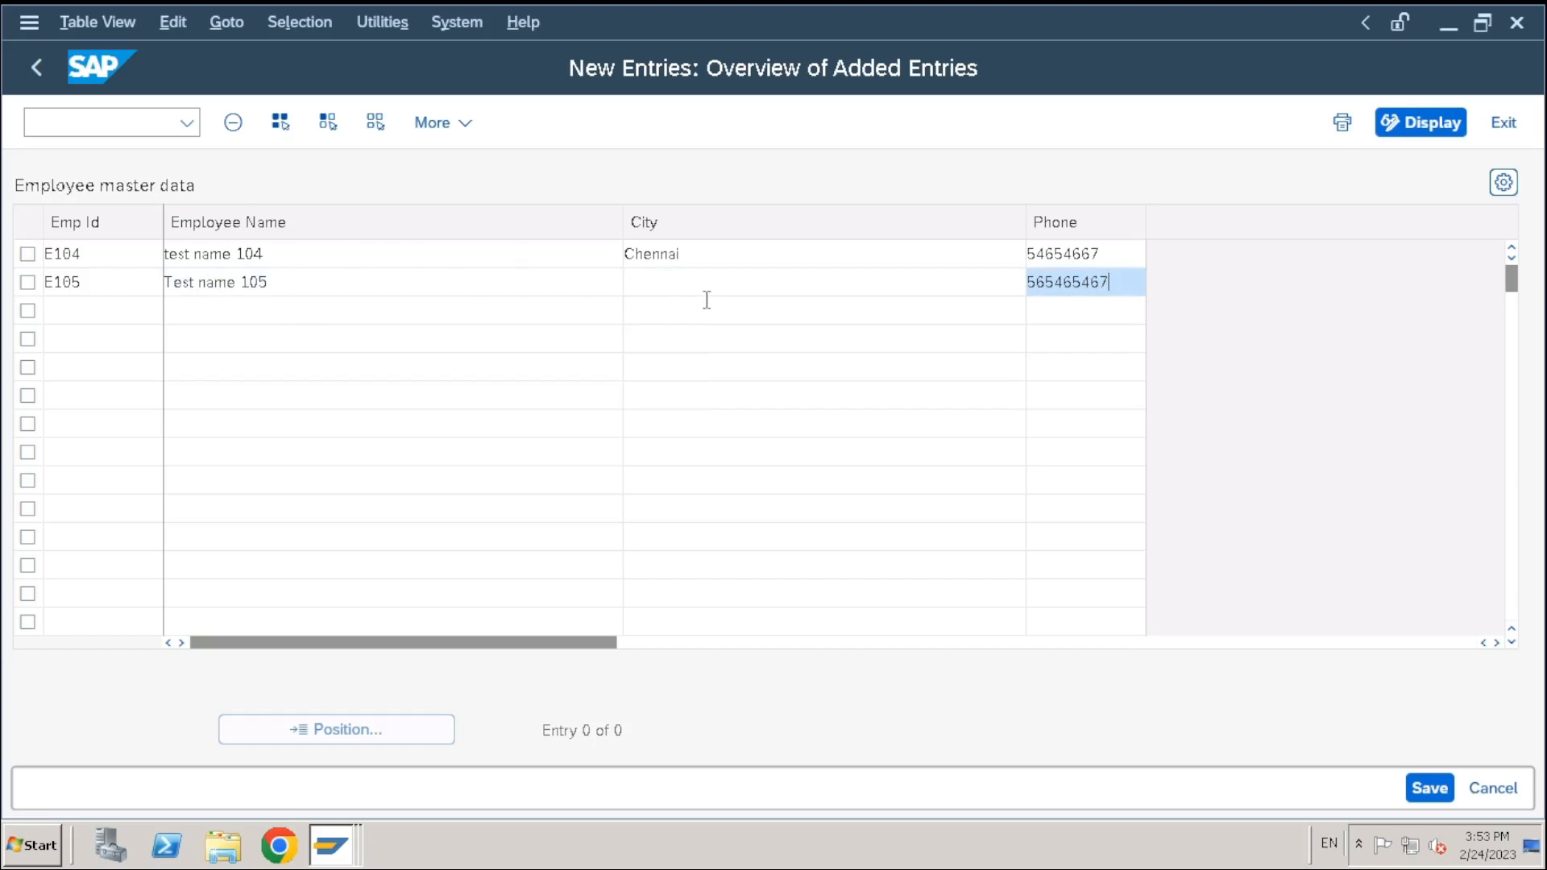
click(698, 275)
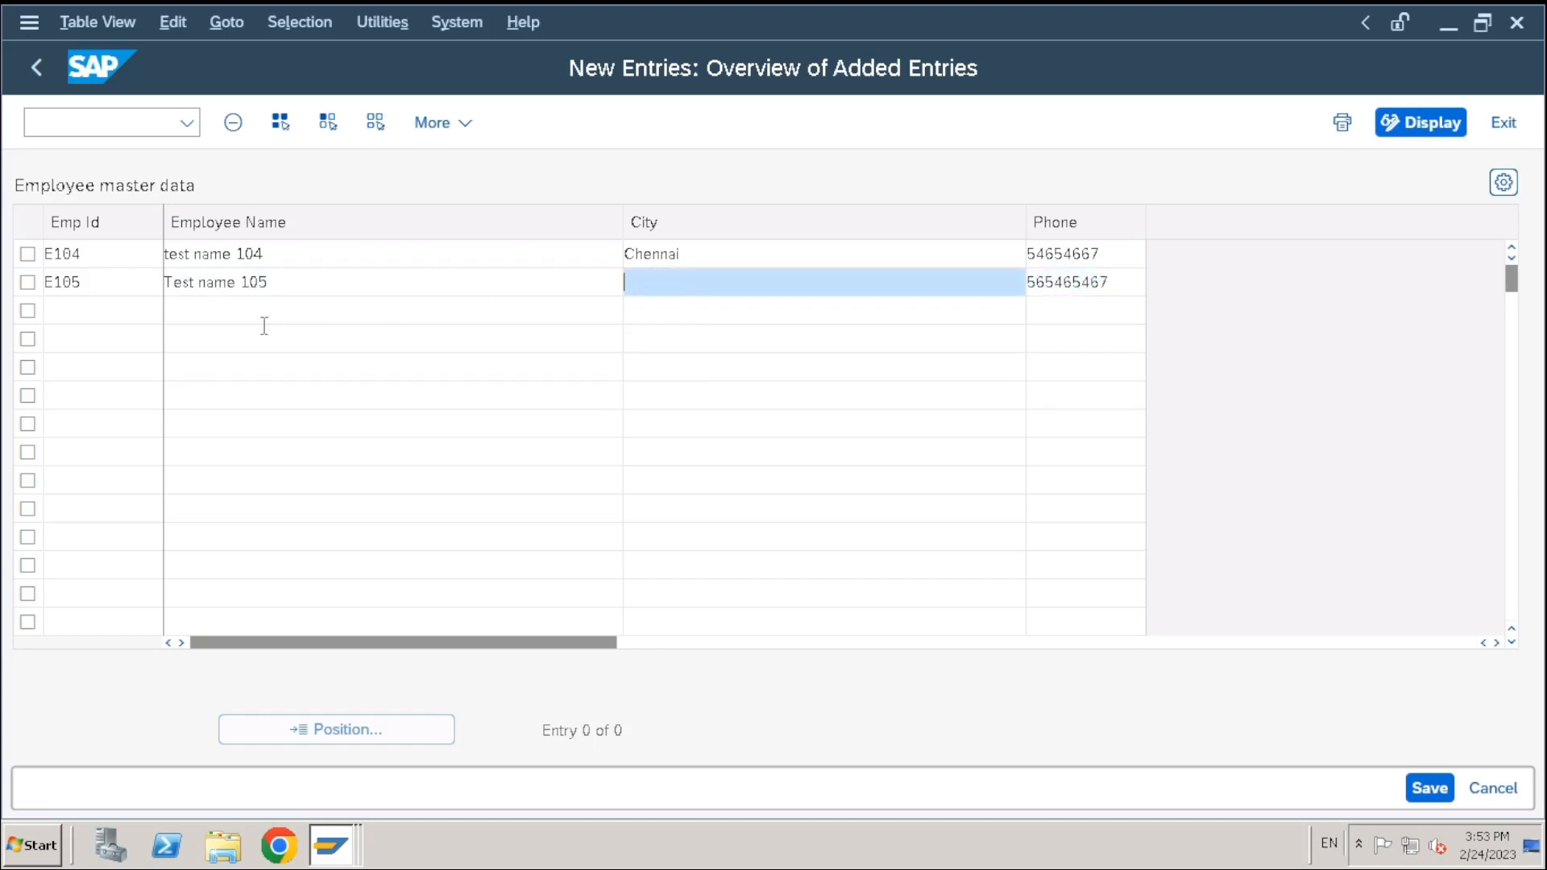
Change the names to 'Test name E105' and 'test name E104', save, and go back
click(241, 283)
text(E)
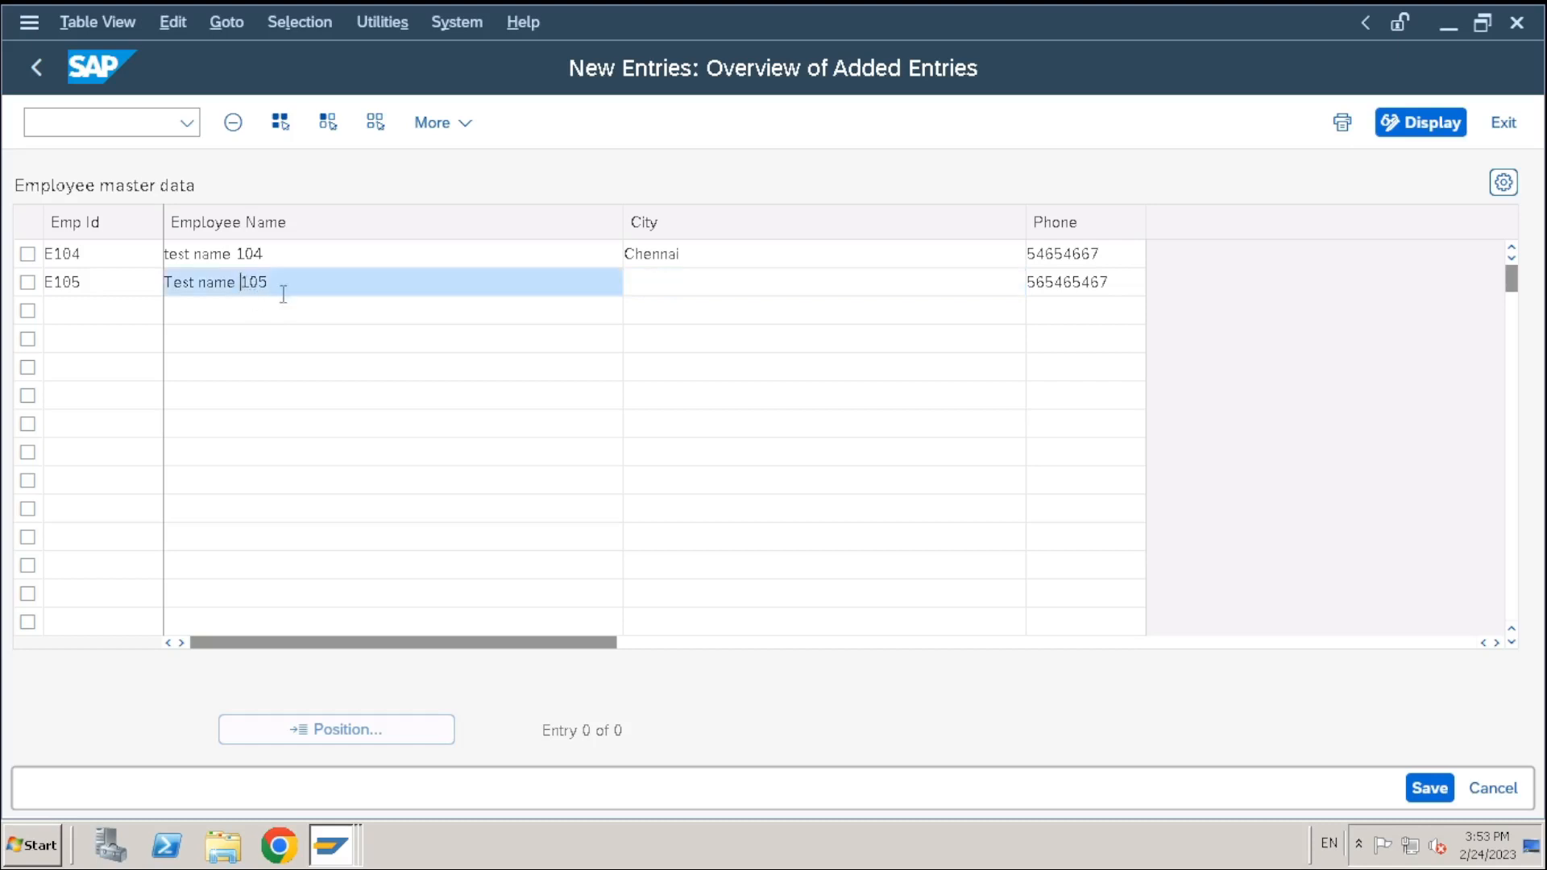
click(237, 260)
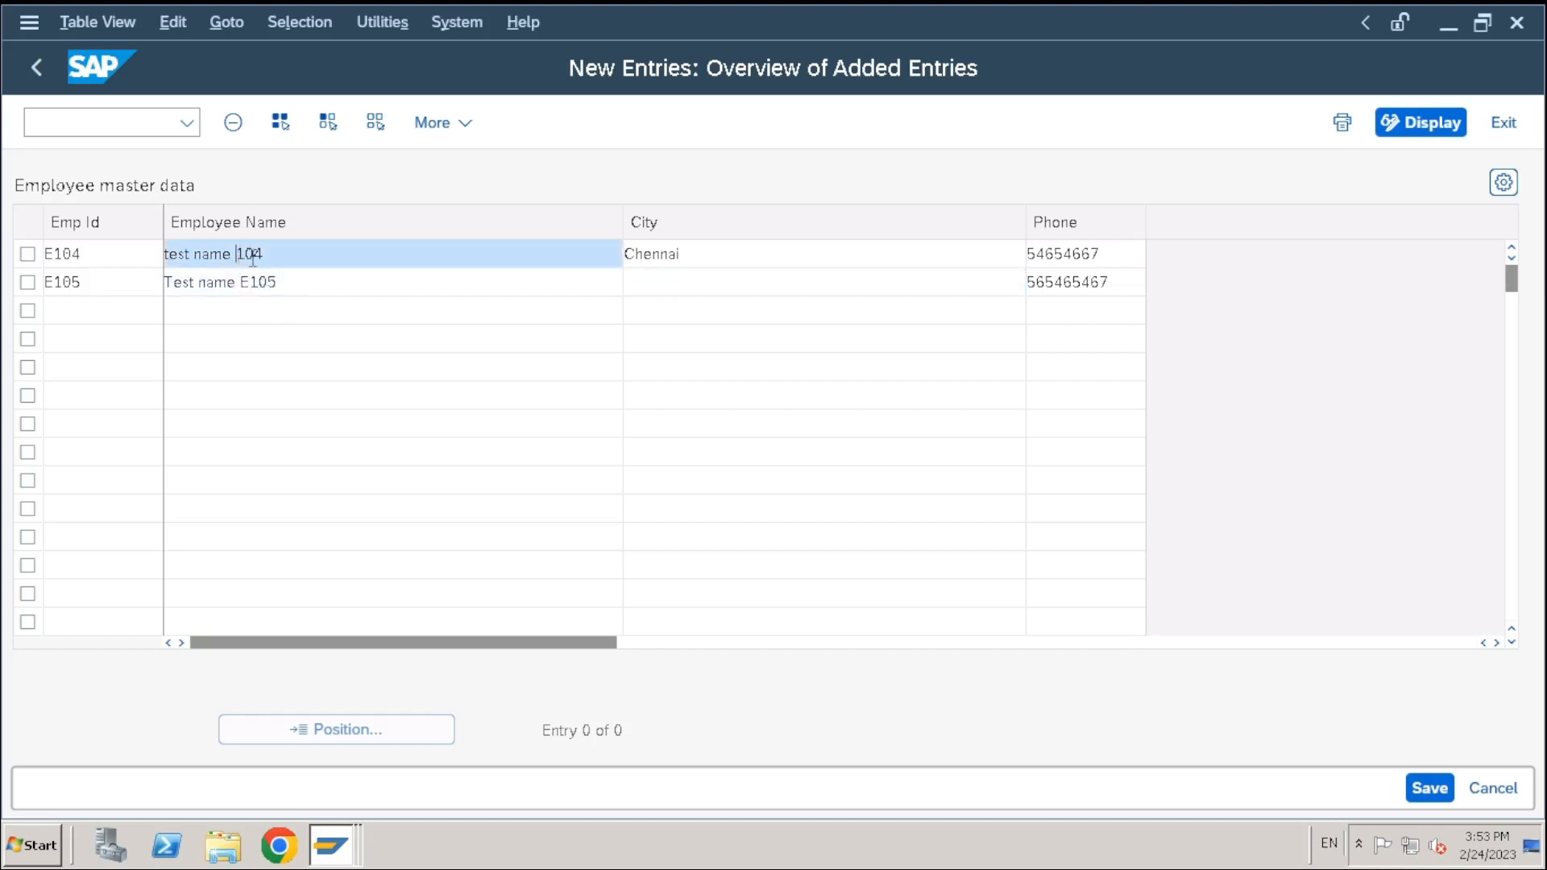
text(E)
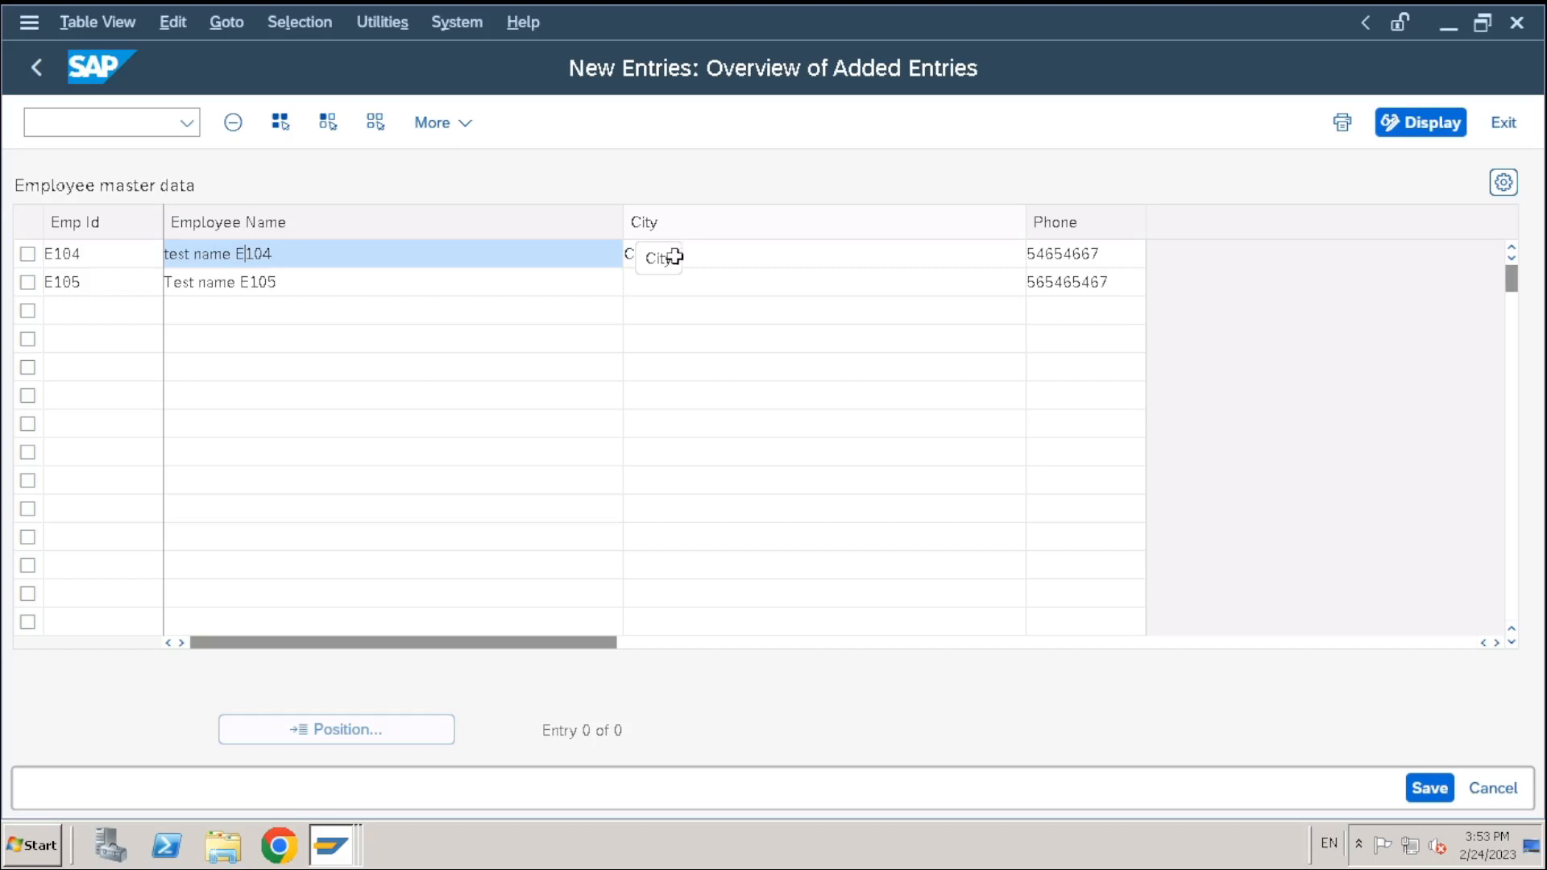
click(684, 290)
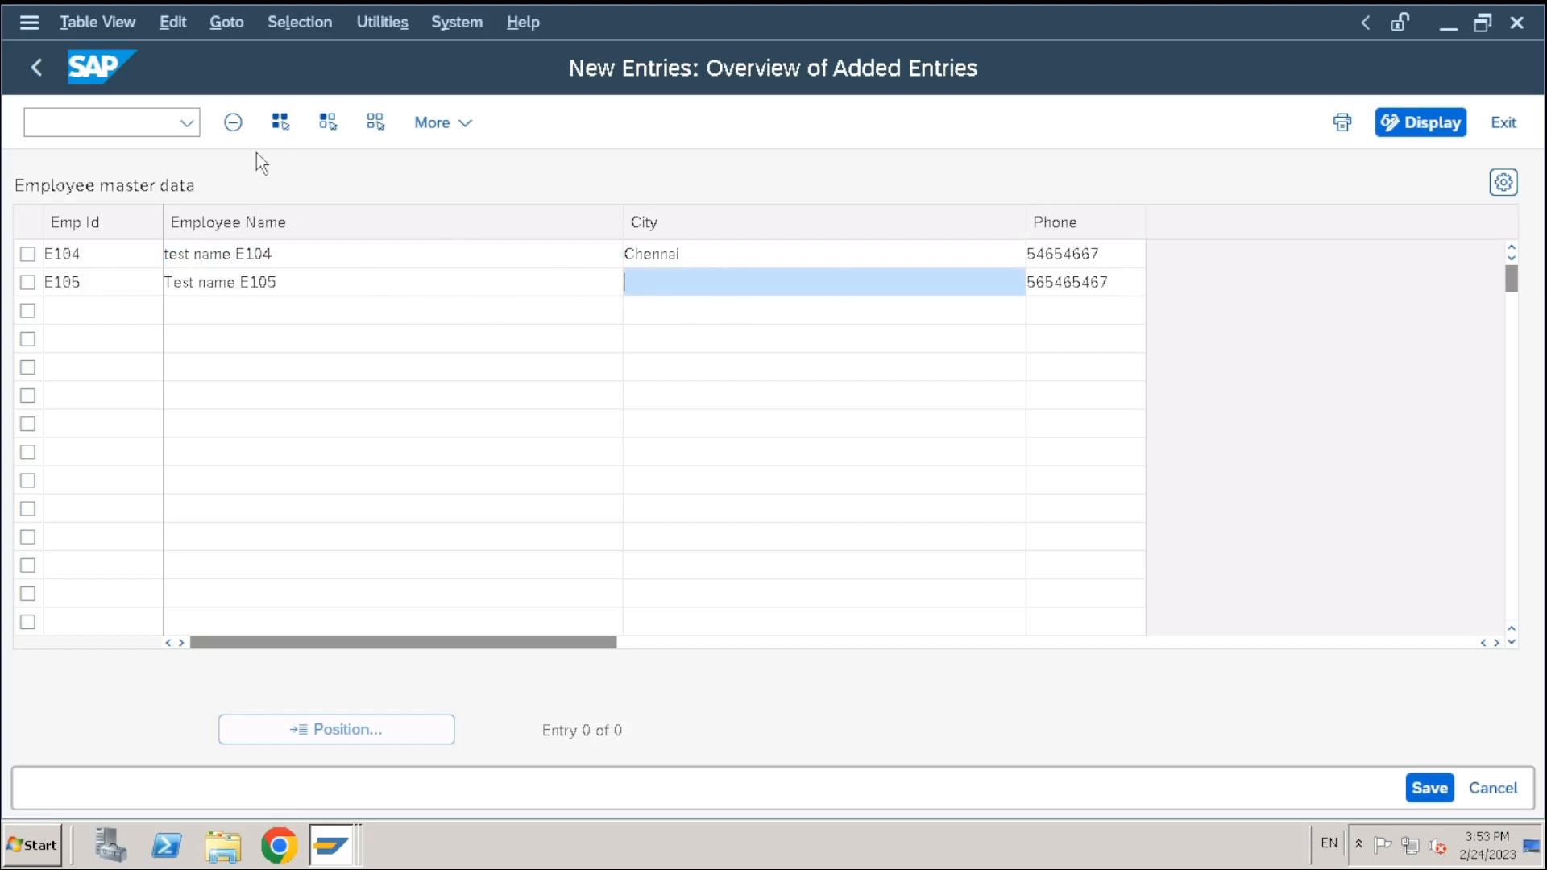
click(1420, 792)
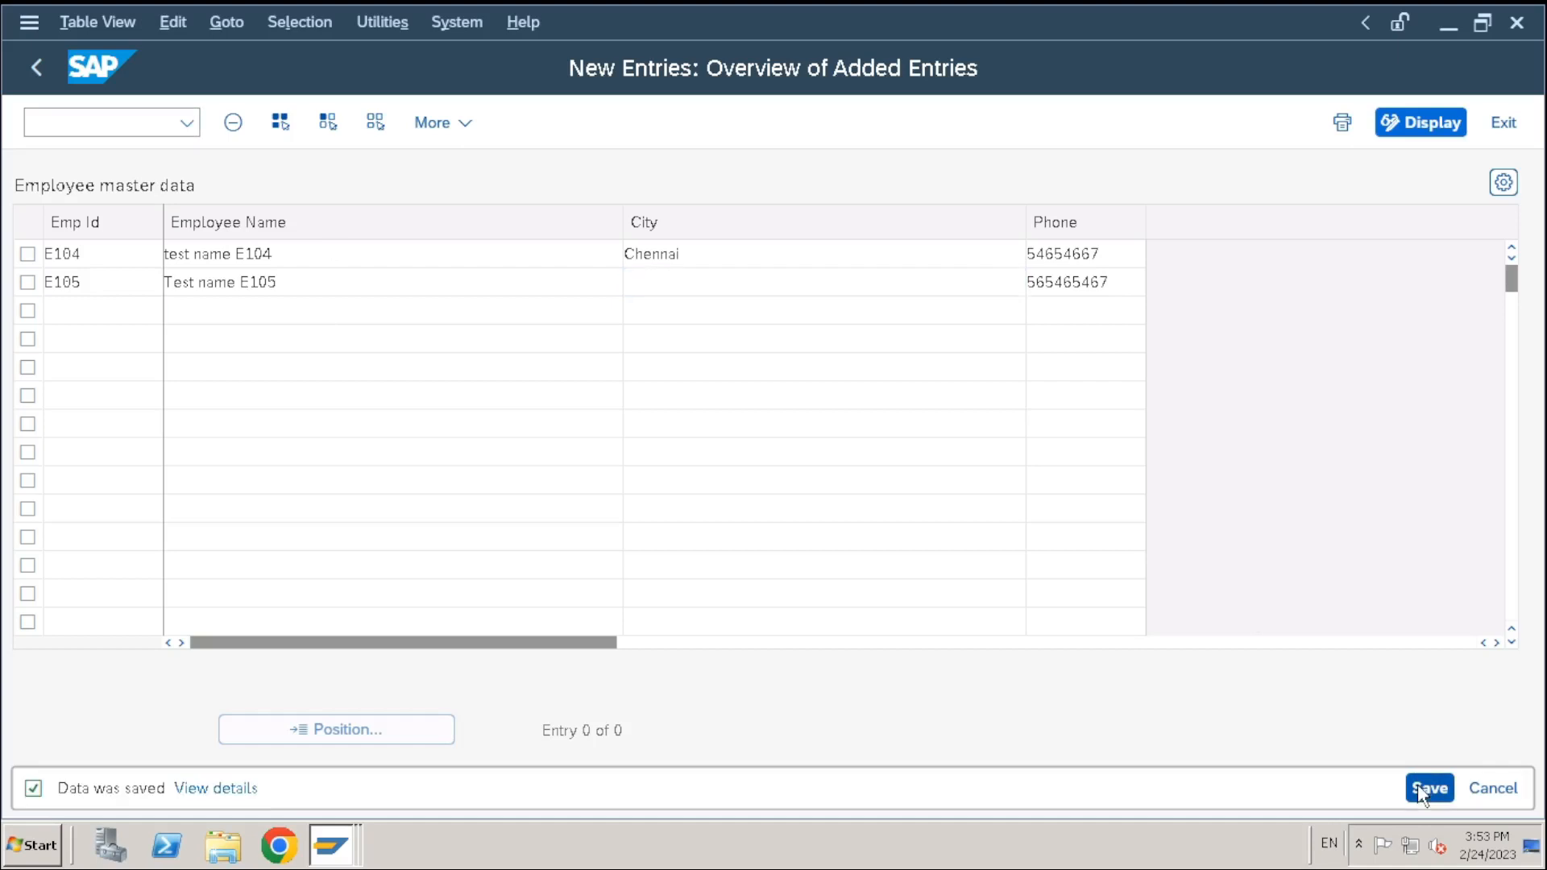
click(31, 70)
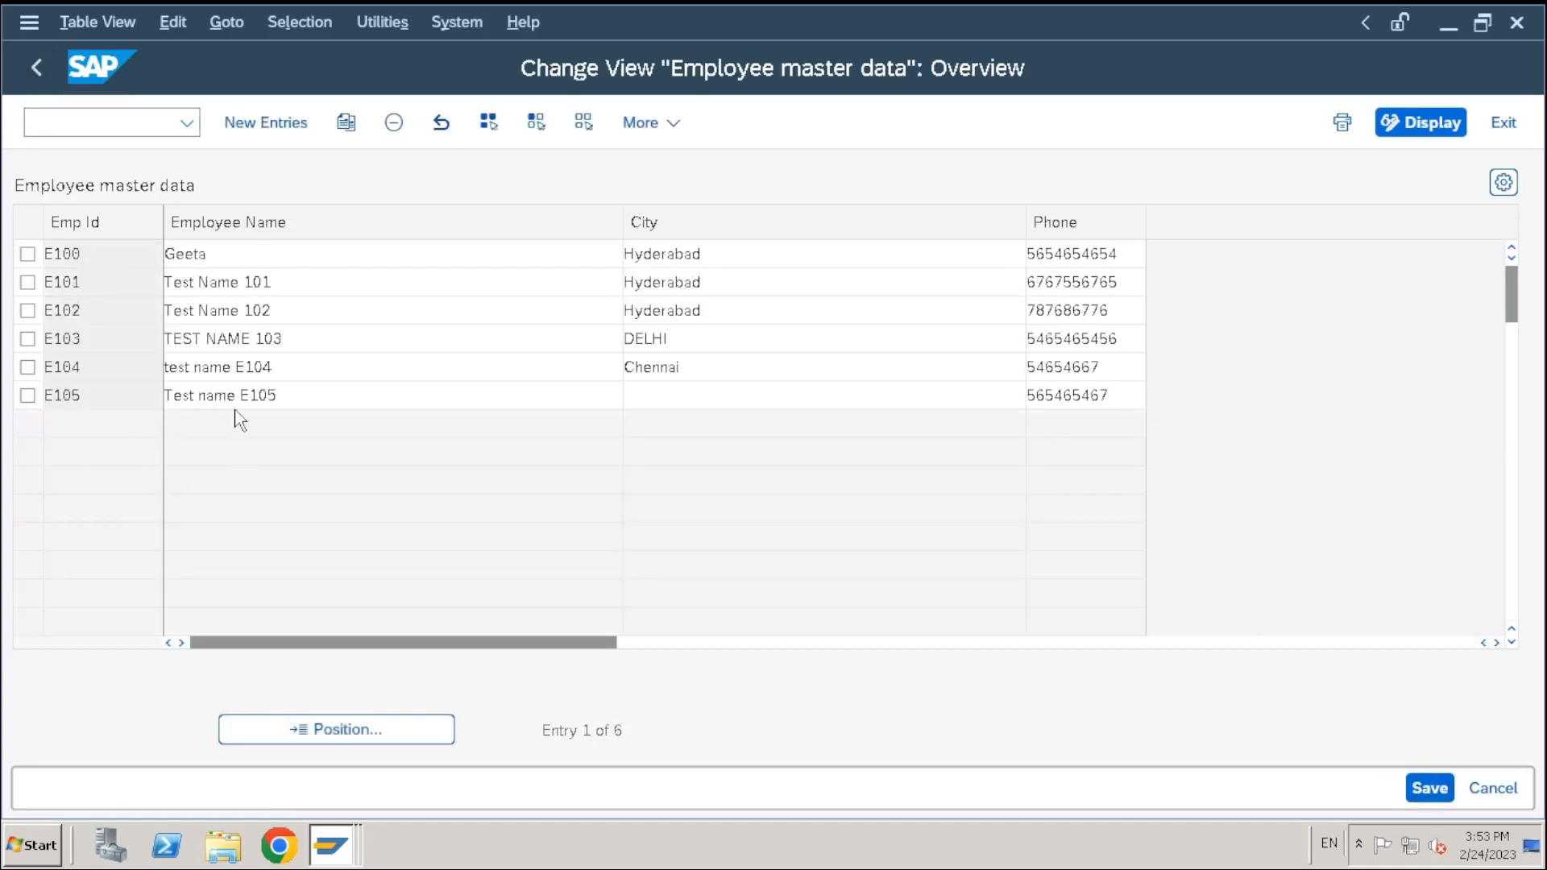
Capitalise E104's name to 'Test name E104' and save it
click(172, 368)
key(BackSpace)
text(T)
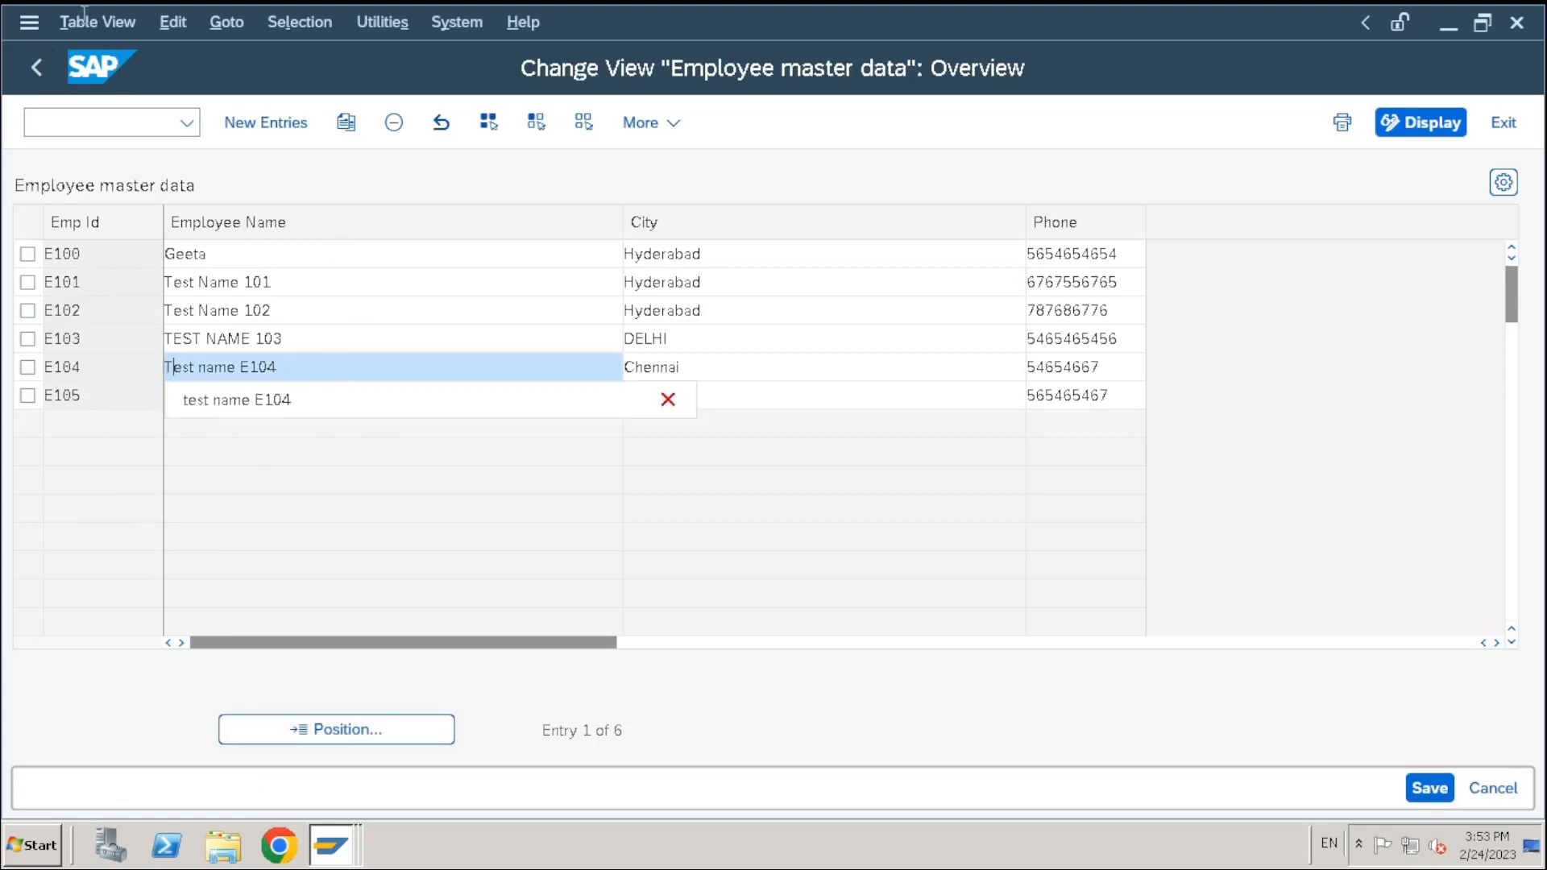
key(Return)
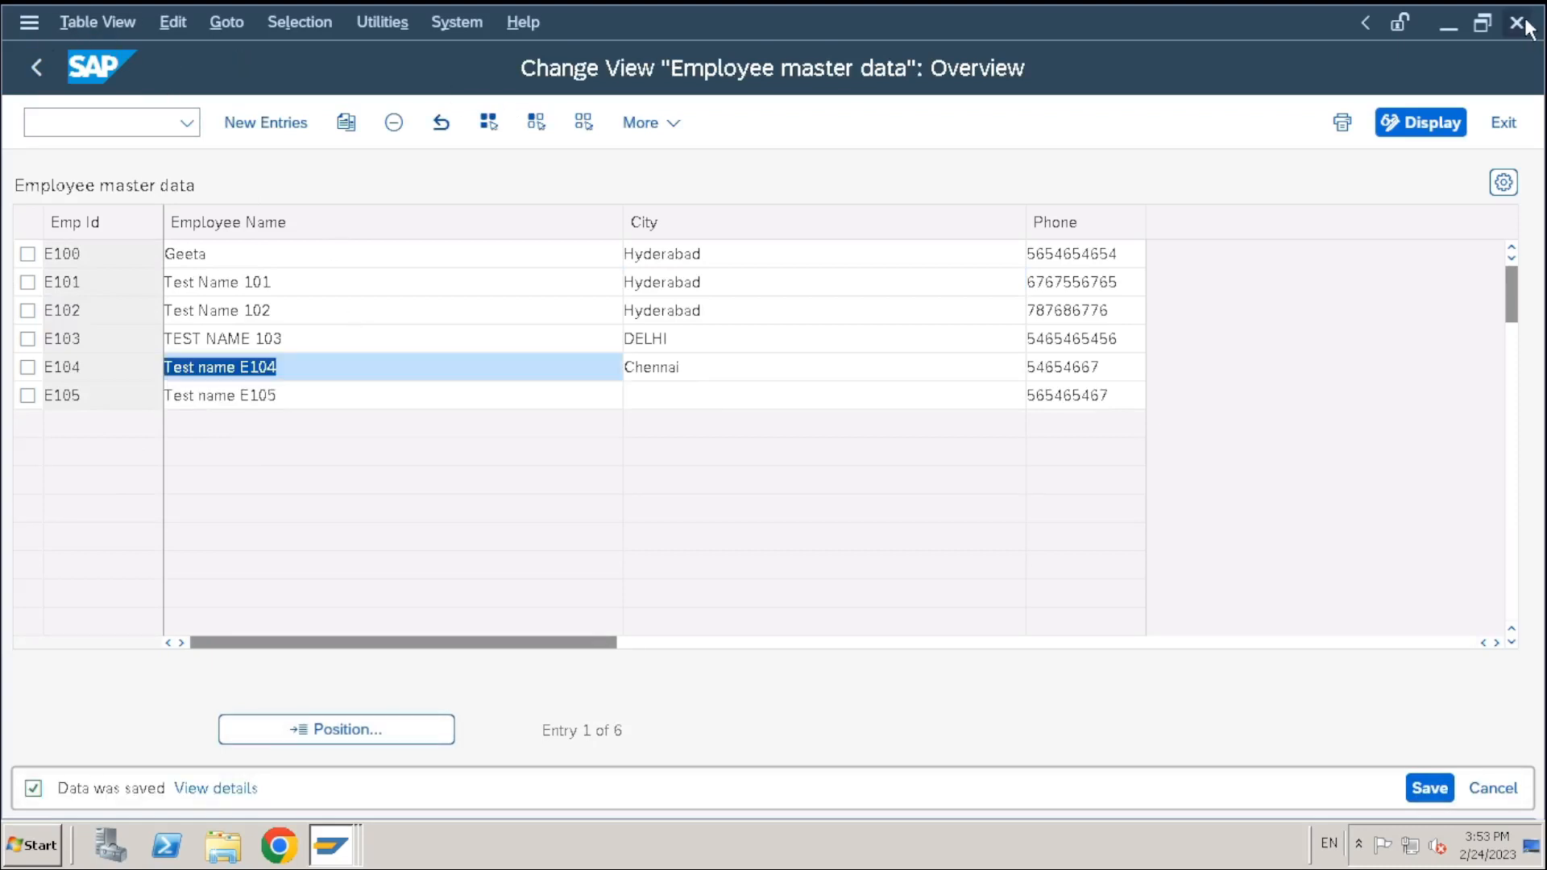
Close the maintenance view and list all six stored ZDEMO10_EMPLOYEE rows in the Data Browser
click(1518, 23)
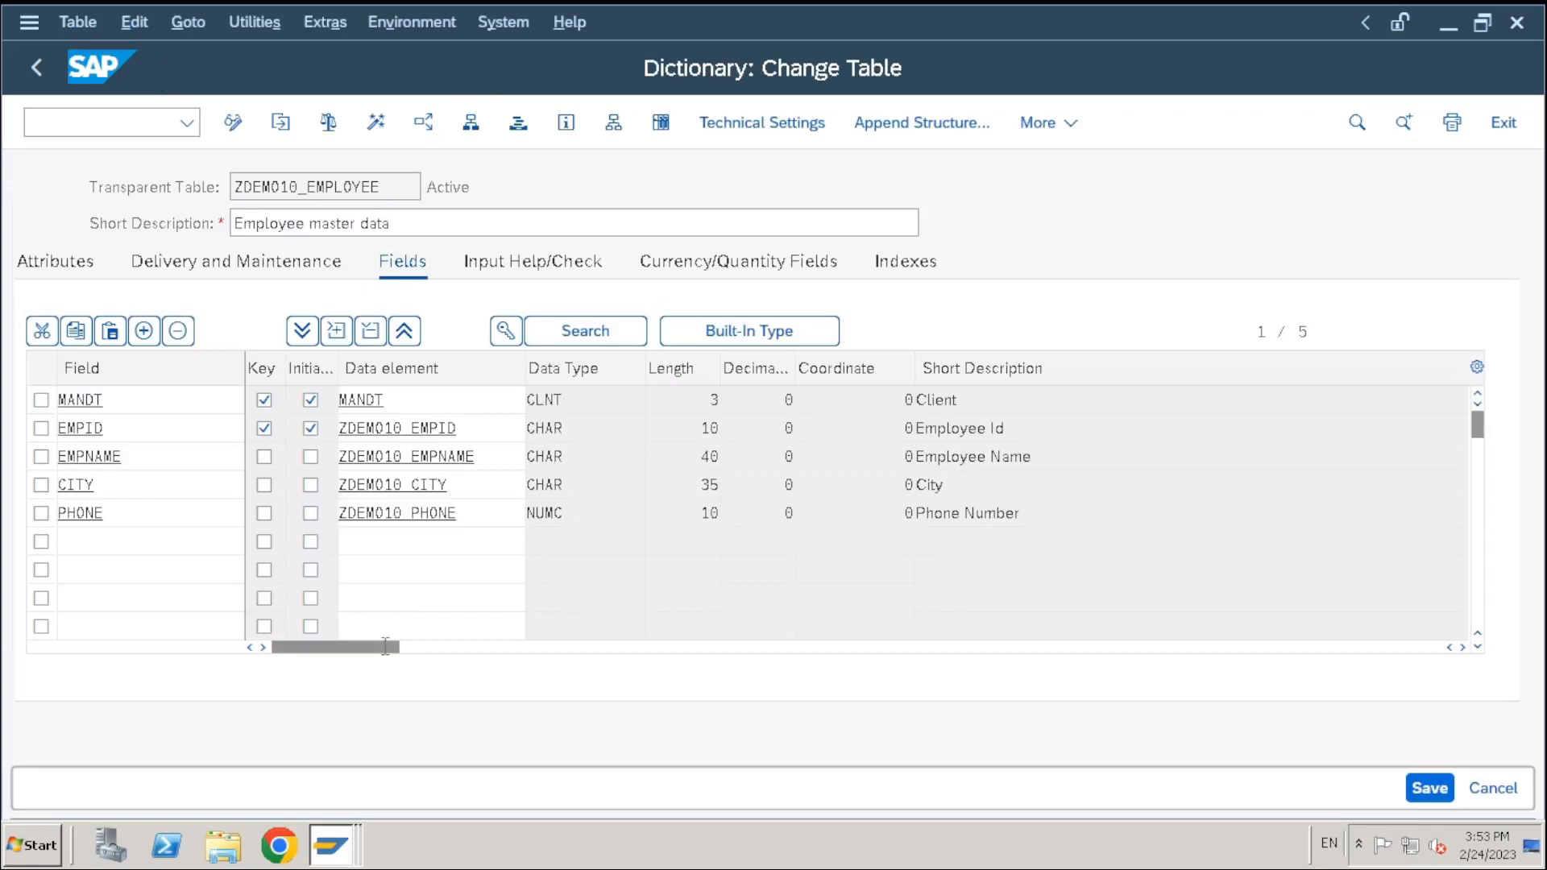
click(661, 123)
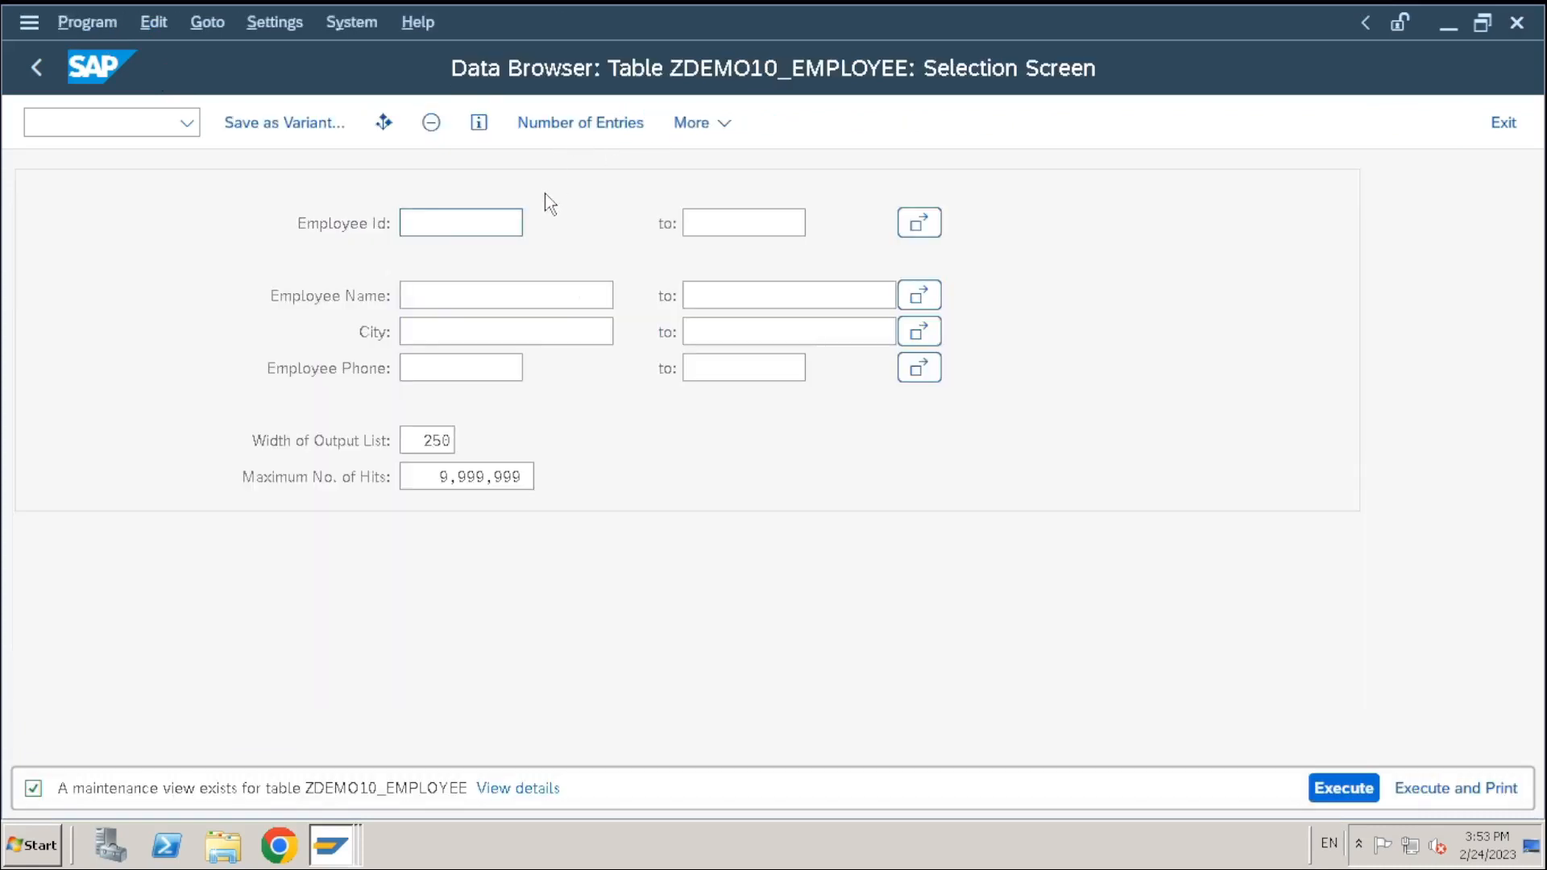
click(1331, 786)
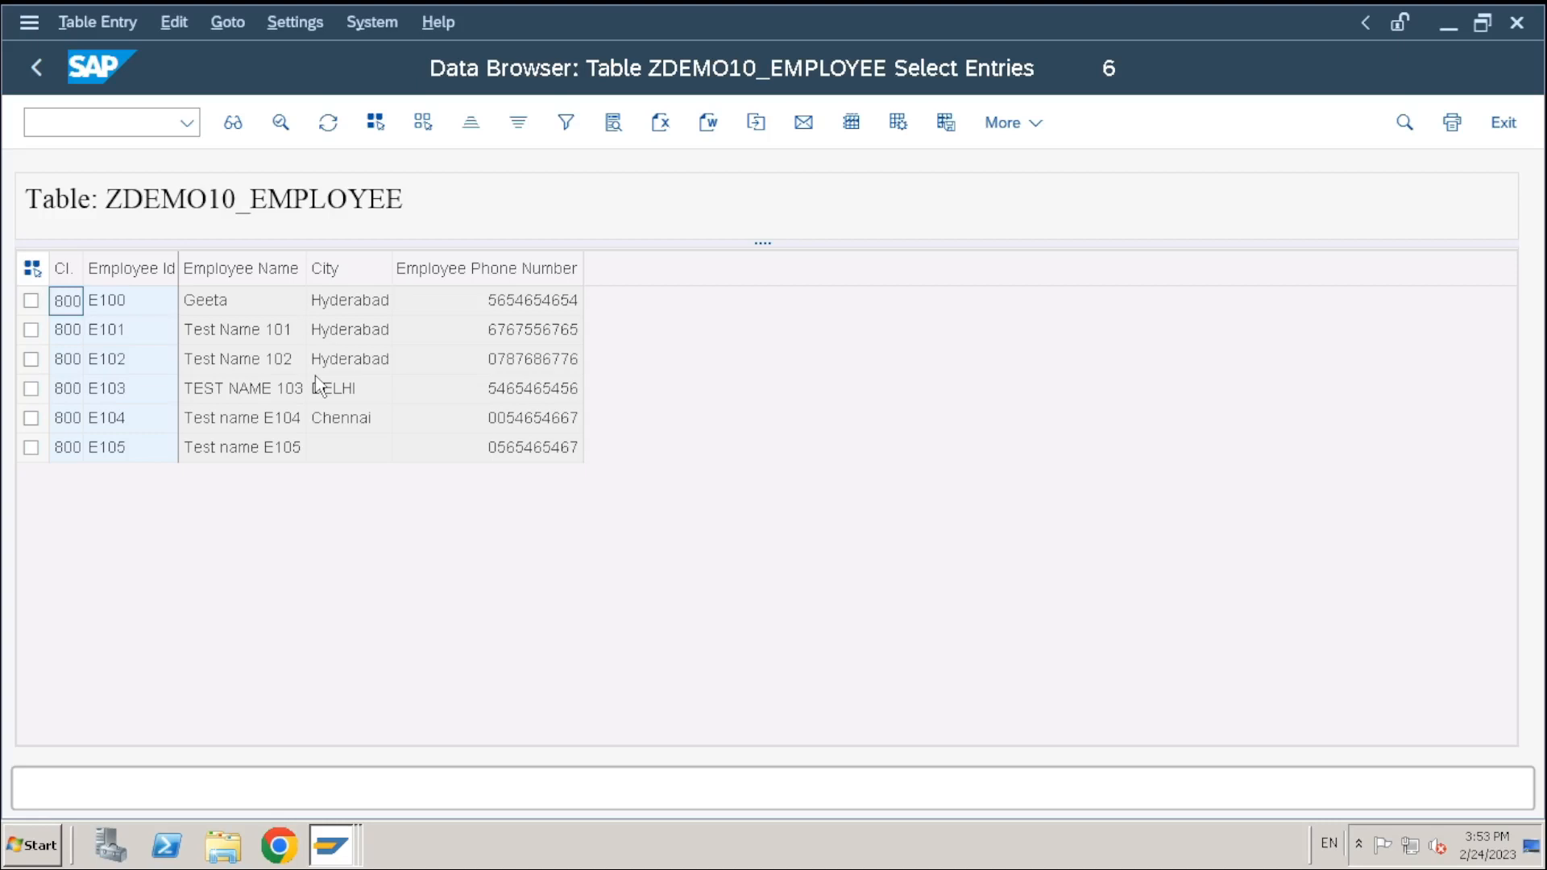
click(98, 129)
Reopen the employee table for maintenance via the /nse11 command
text(/nse11)
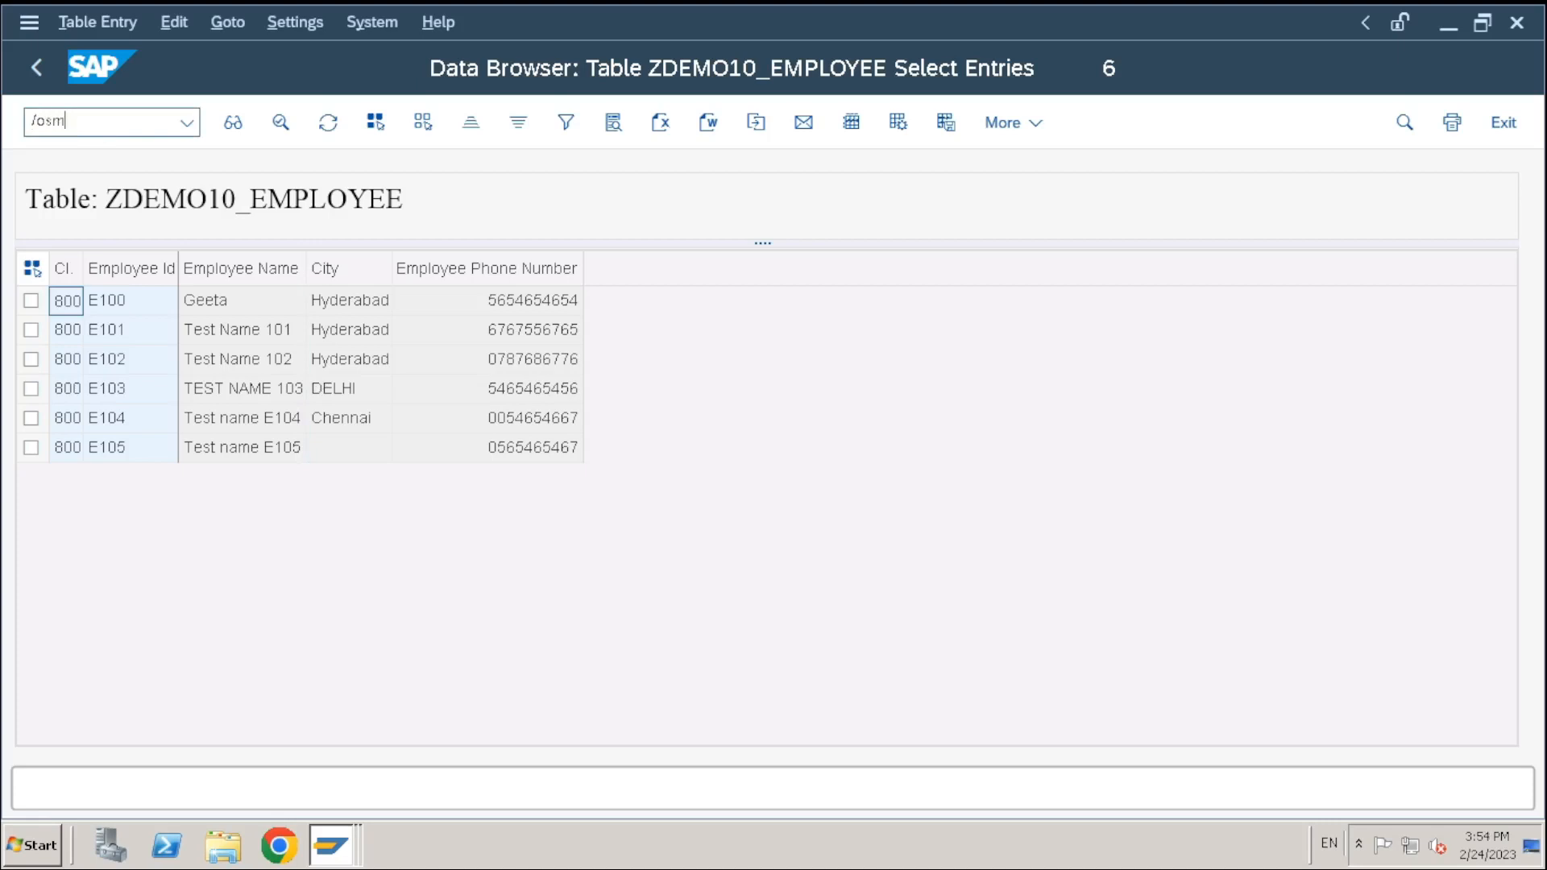
key(Return)
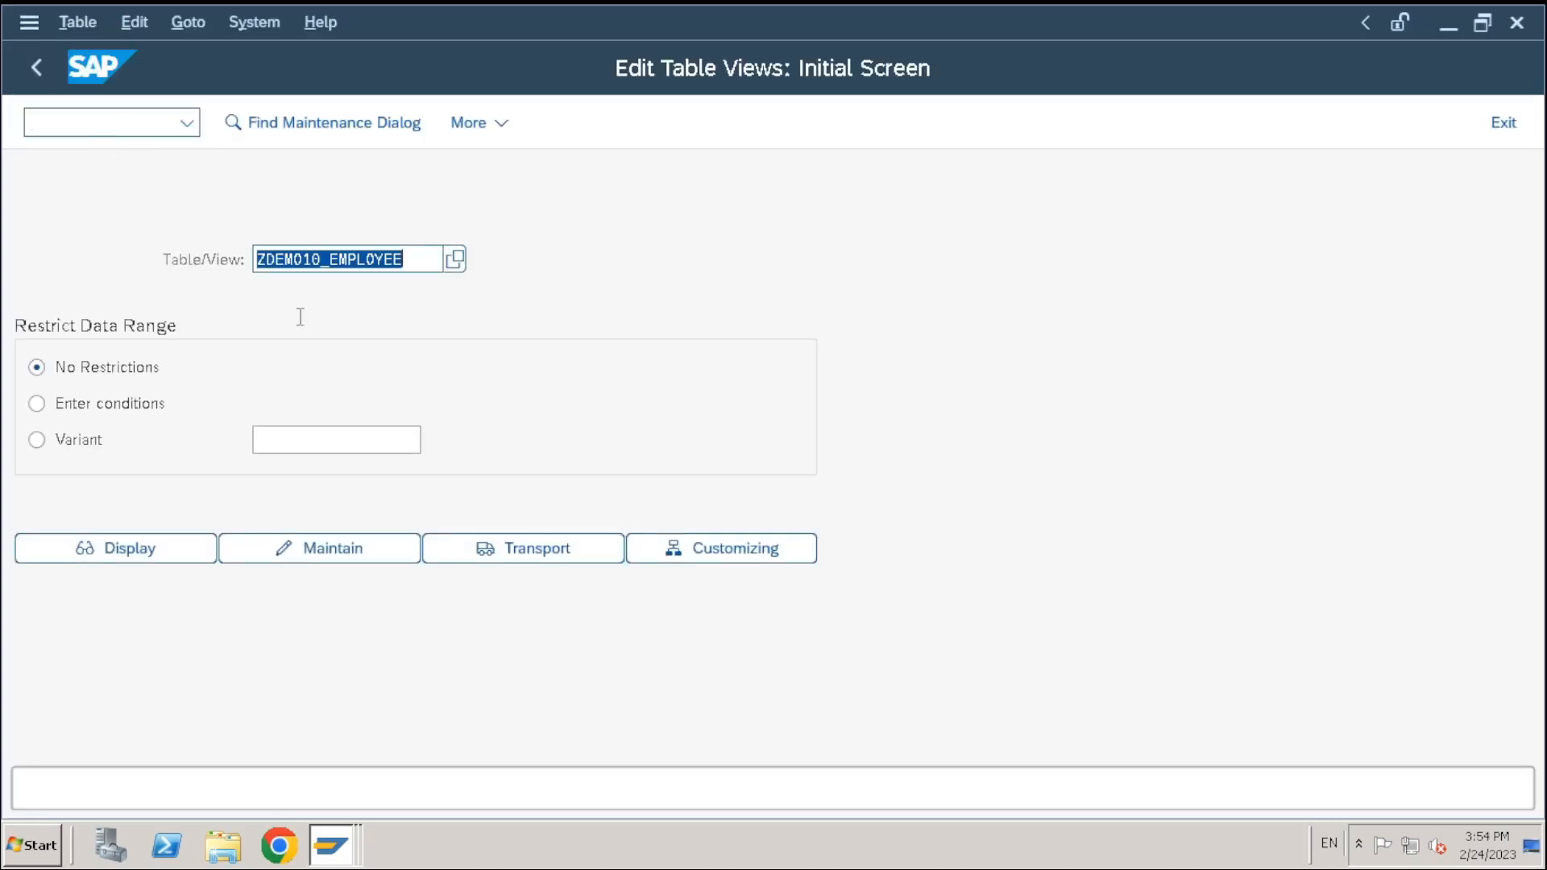
click(326, 549)
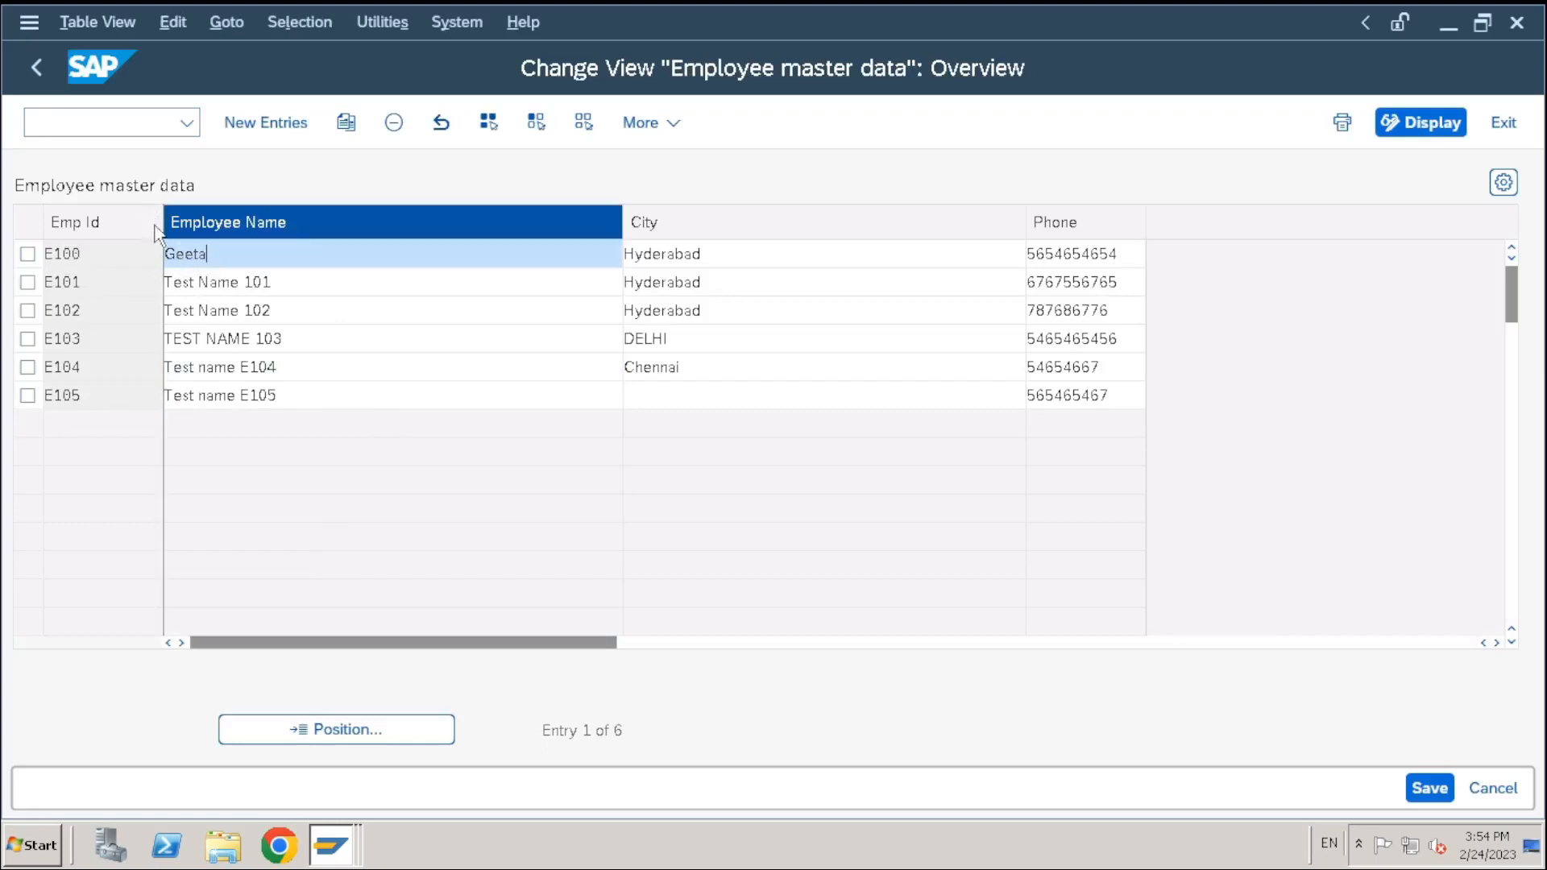
Narrow the Emp Id, Employee Name and City columns
drag(158, 221, 129, 225)
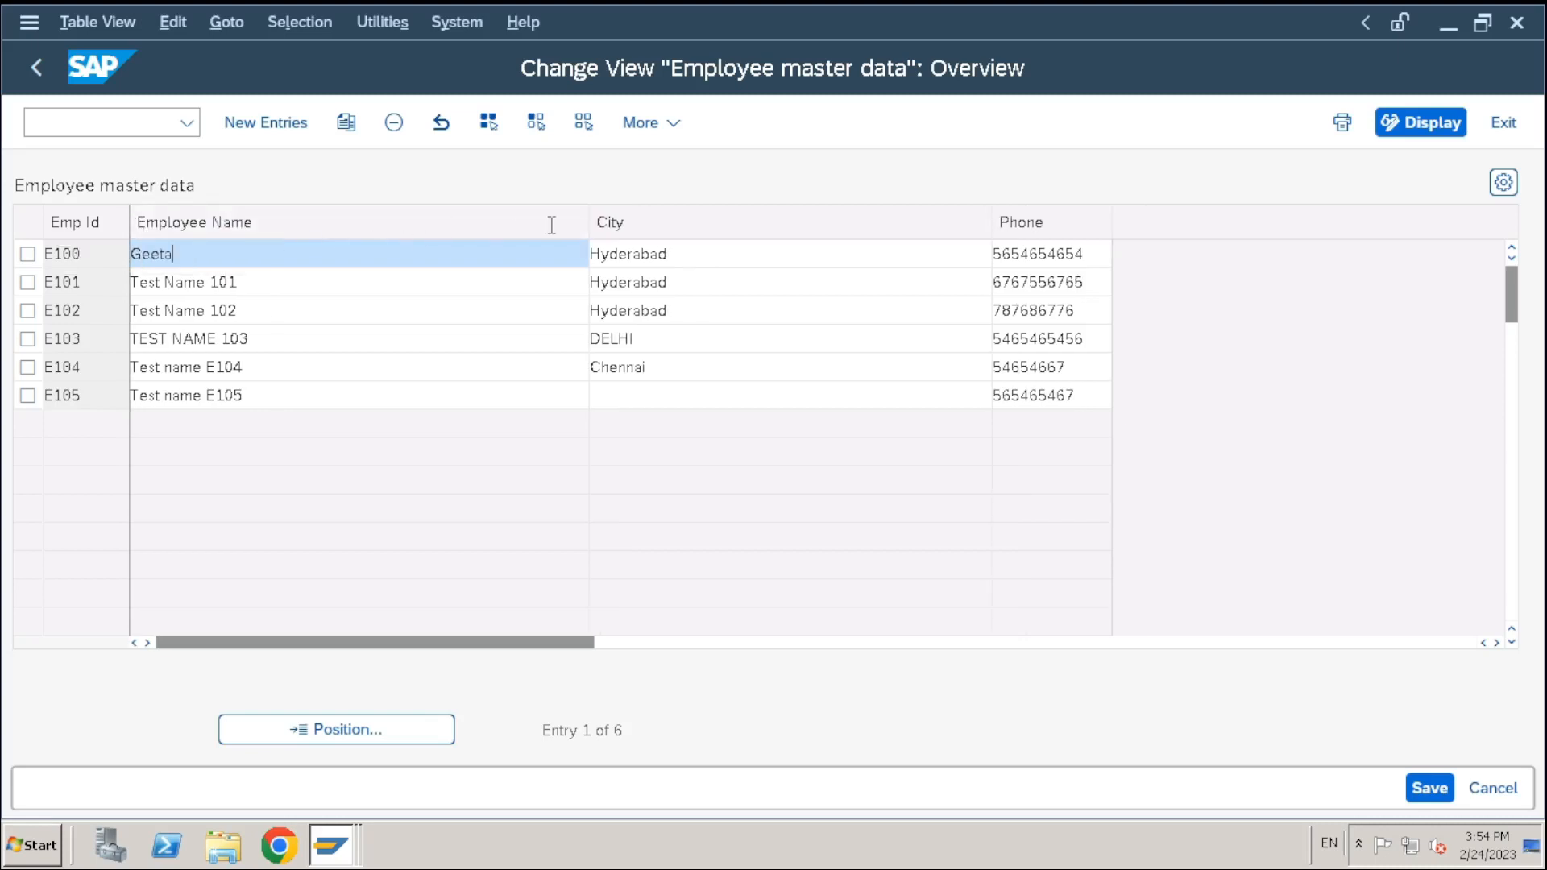
drag(586, 228, 390, 231)
drag(789, 229, 591, 256)
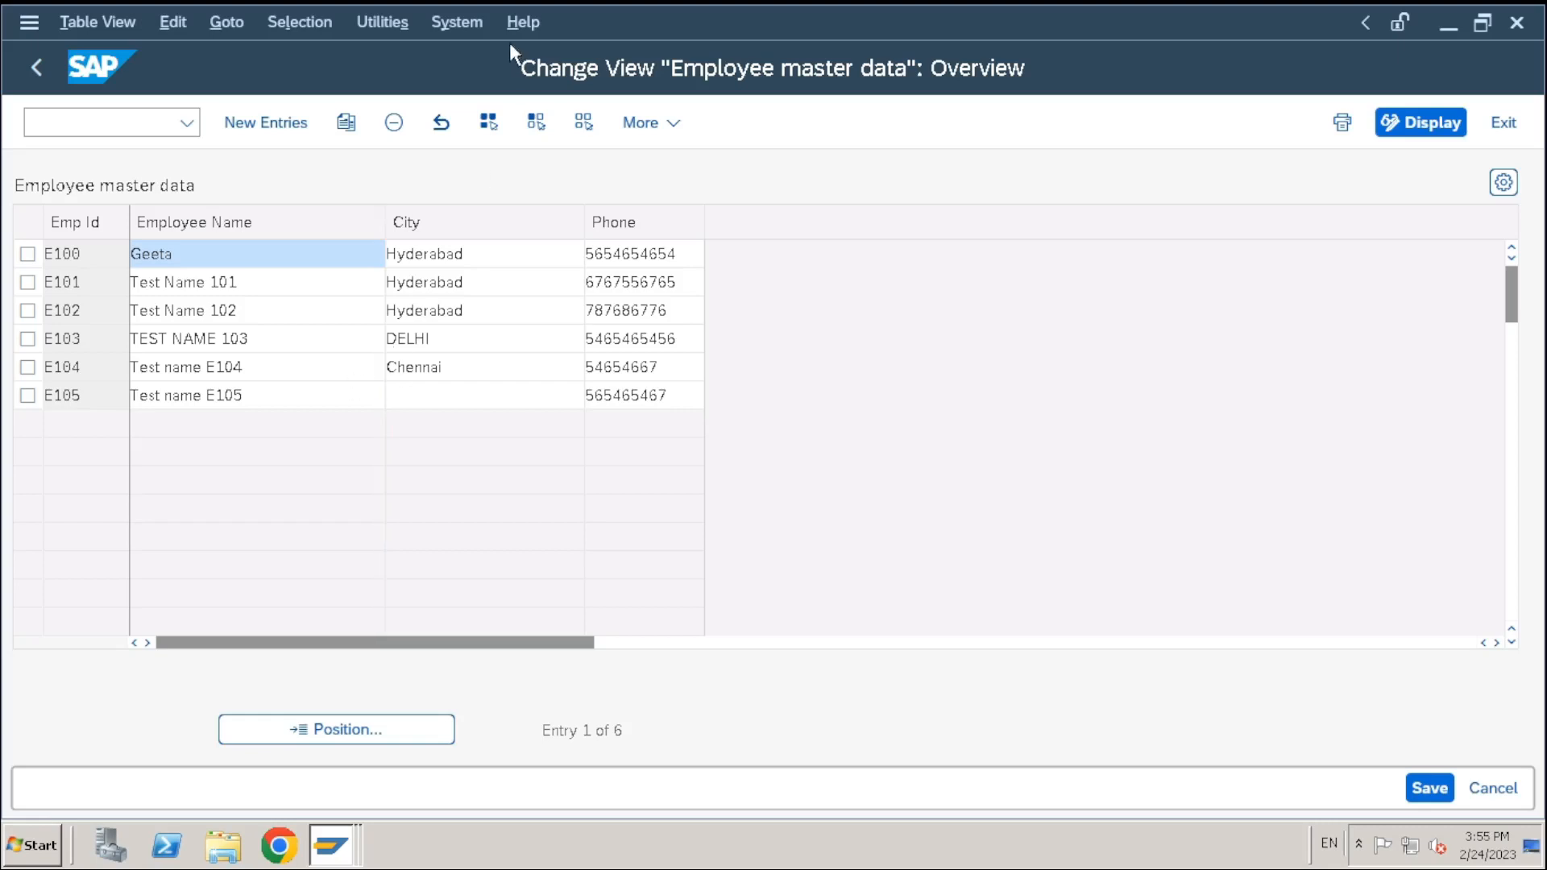
Restore the full-screen remote session to a normal window, then use the local taskbar
mouse_move(915, 17)
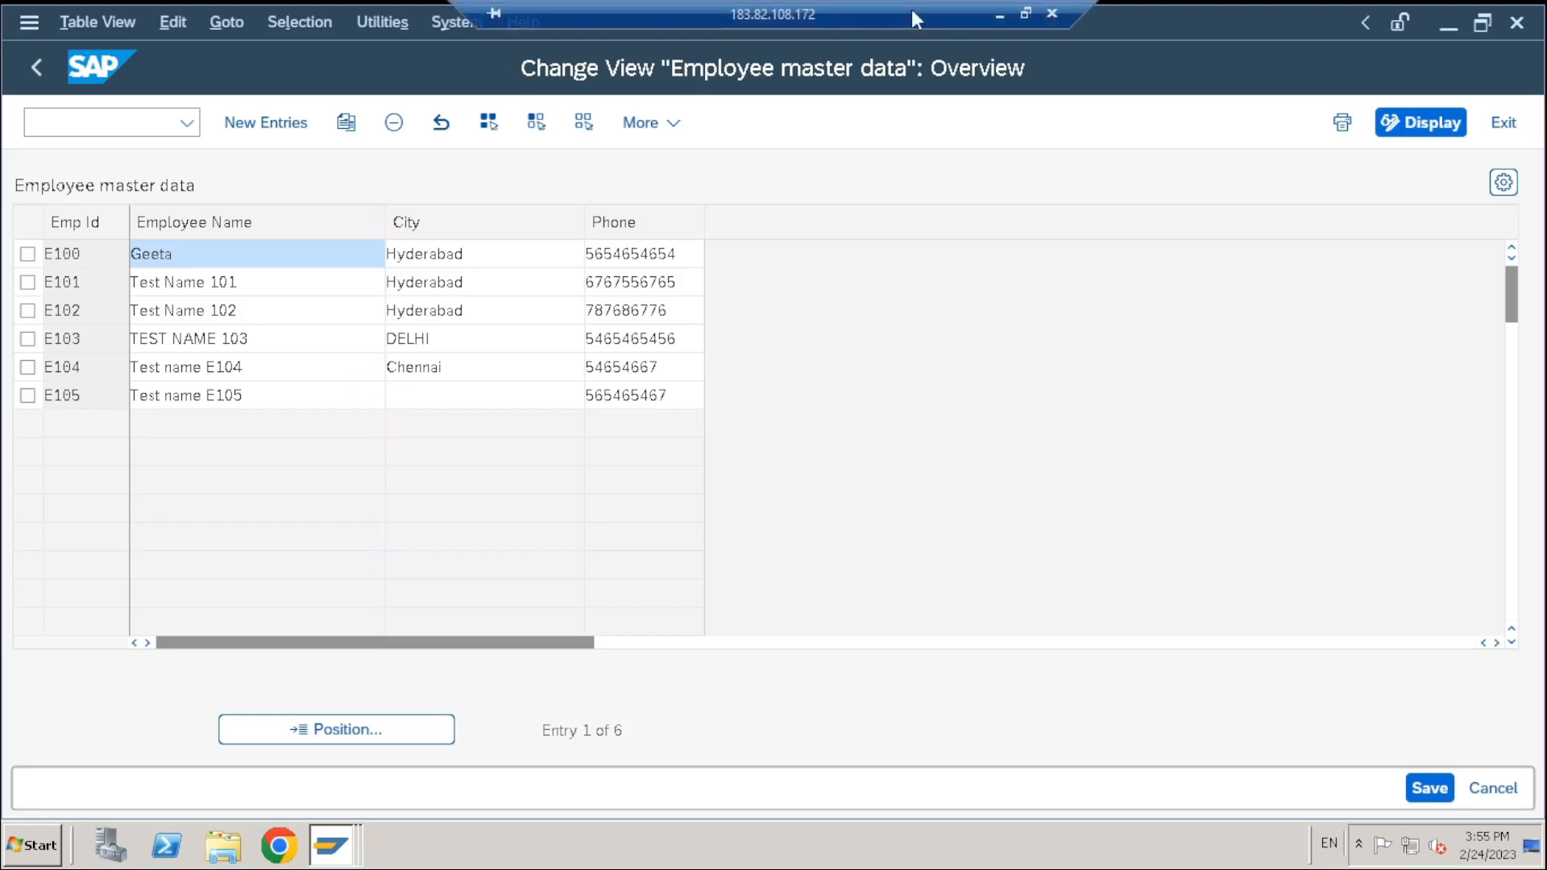
click(1026, 13)
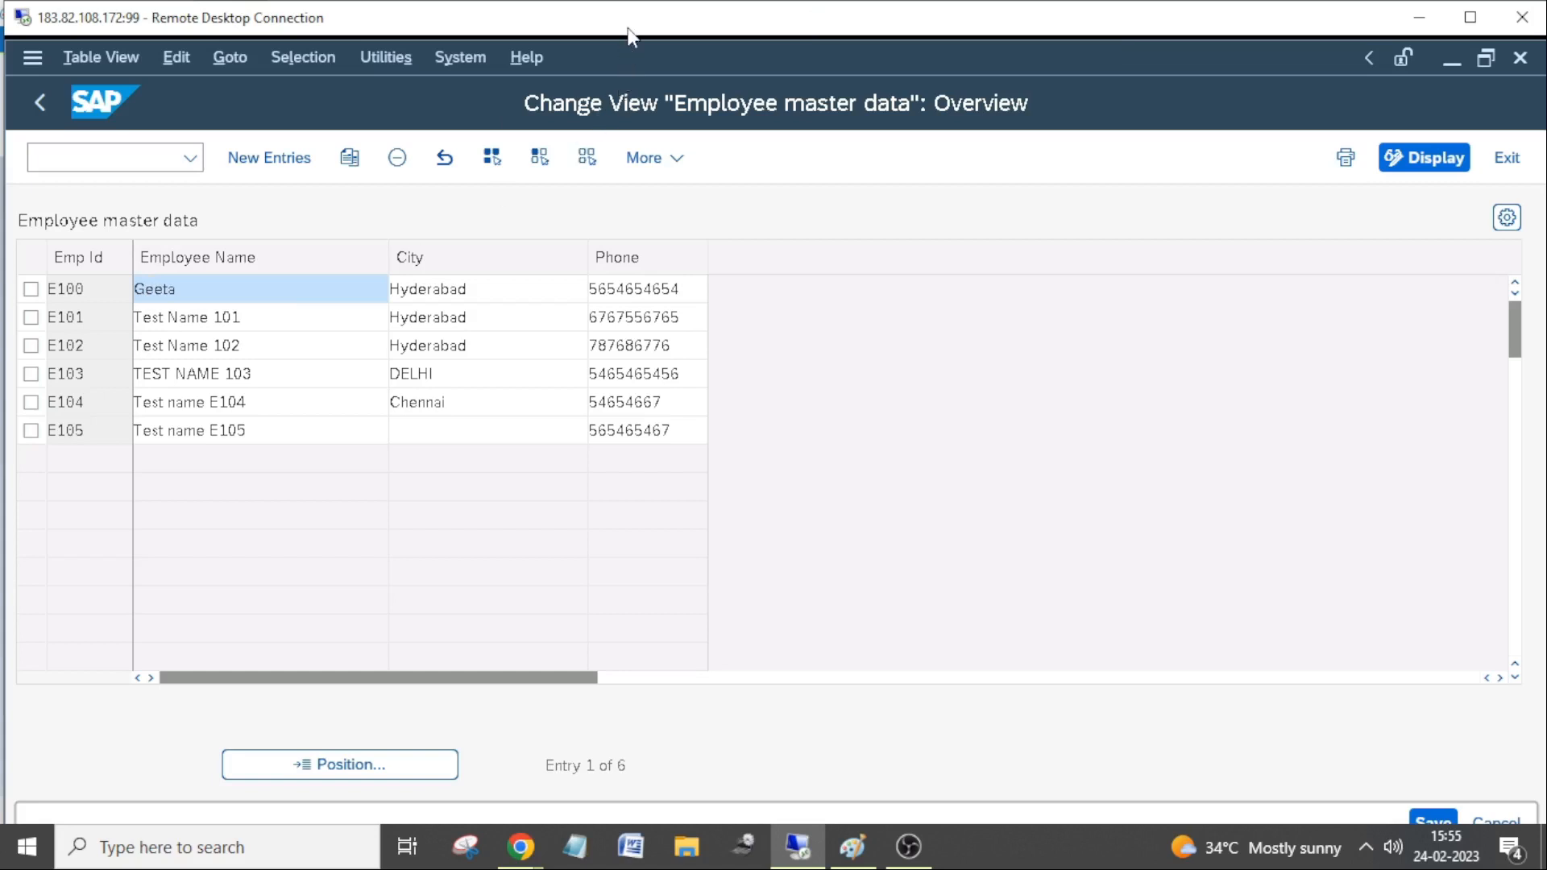
click(1367, 844)
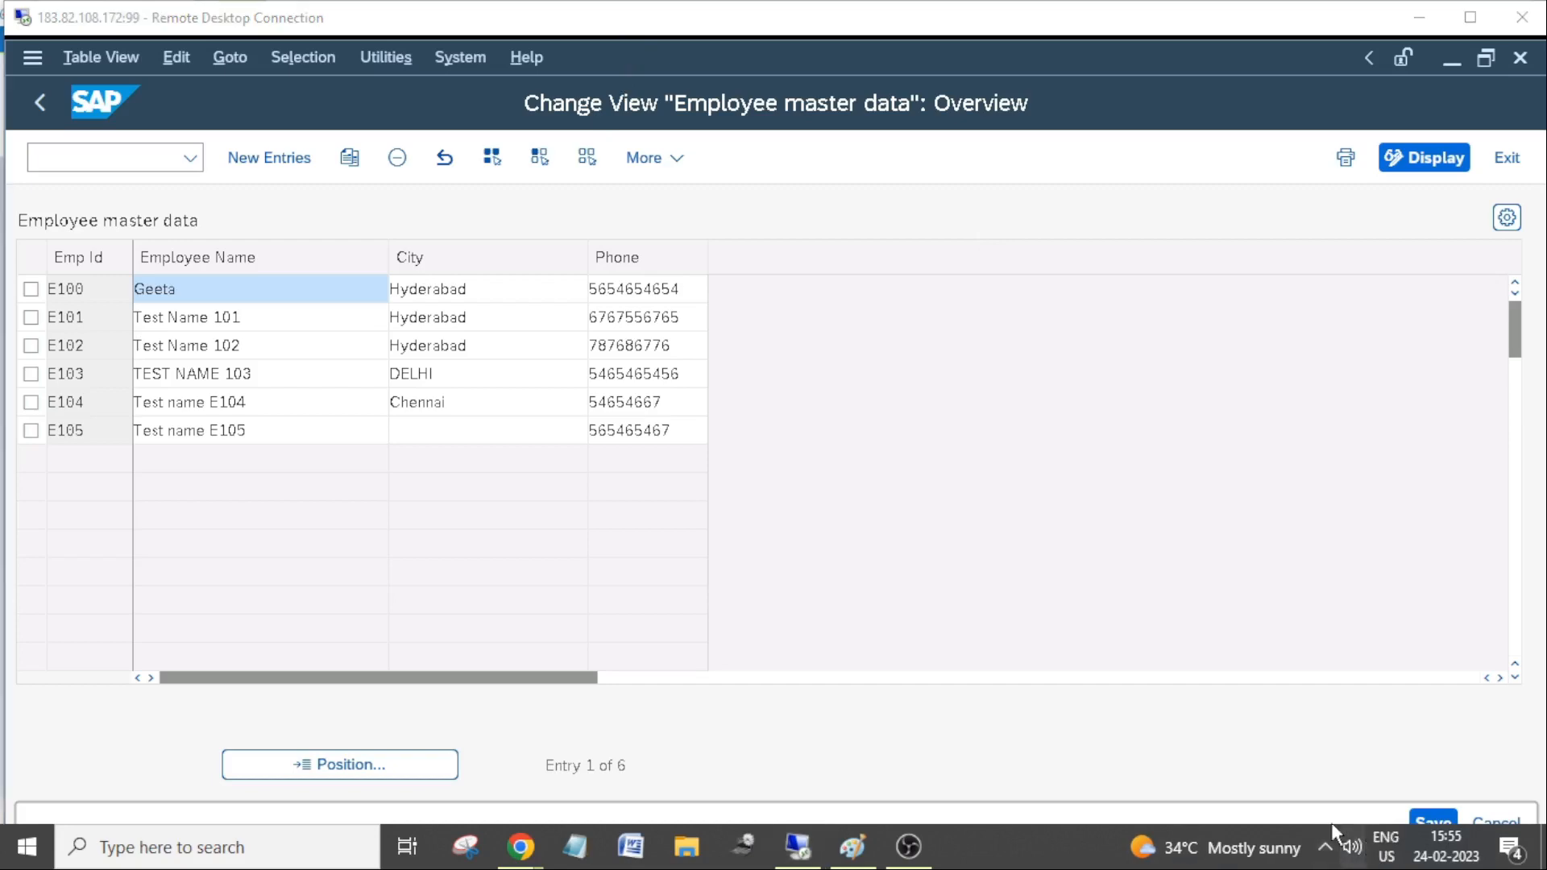
click(1324, 845)
right_click(1303, 756)
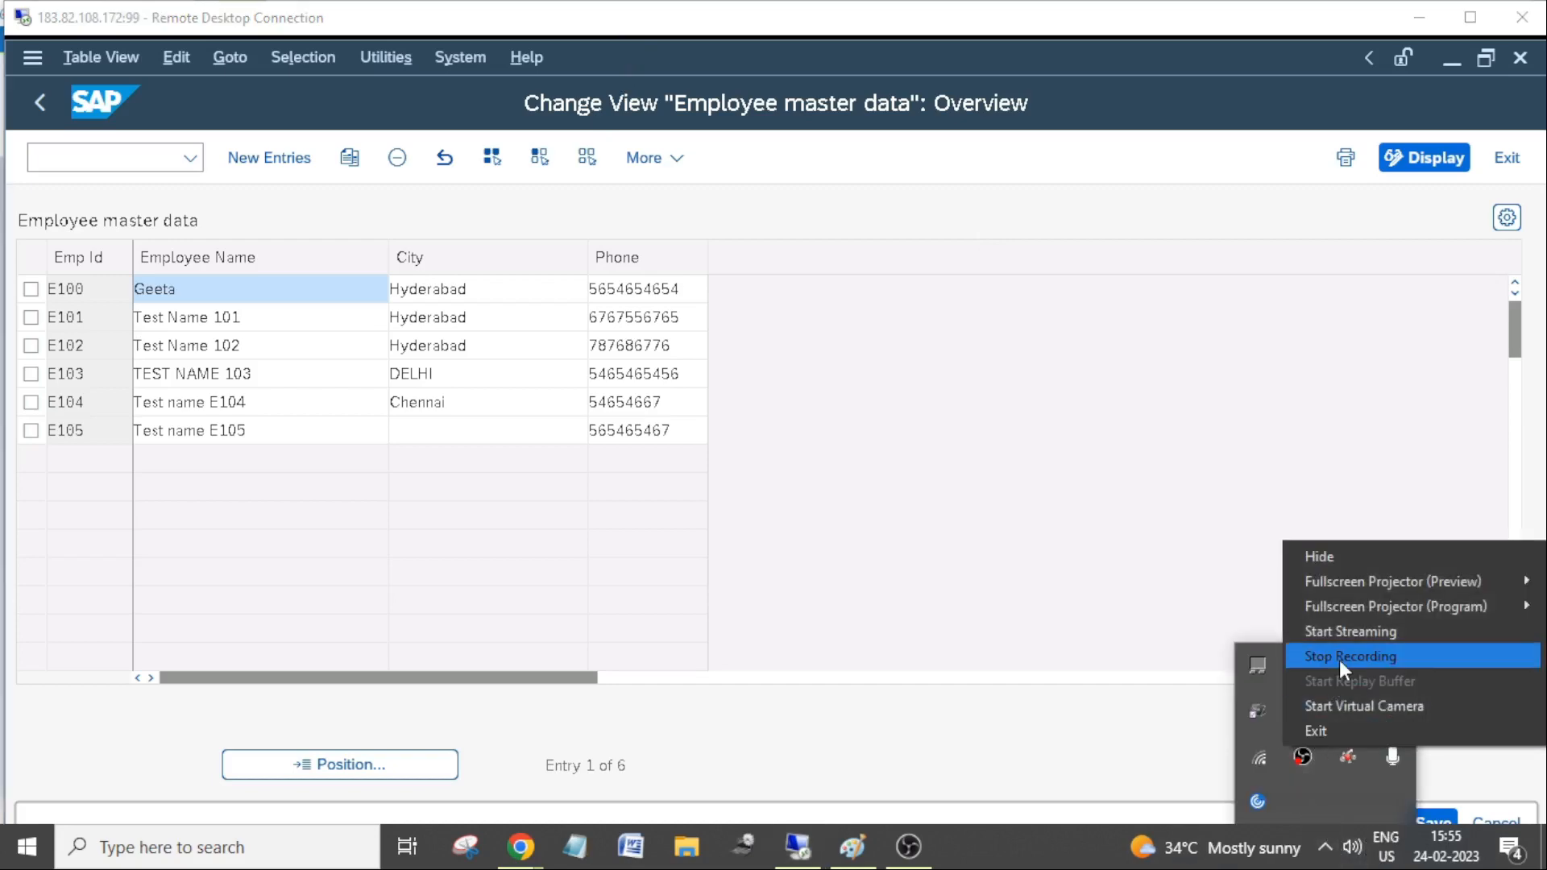